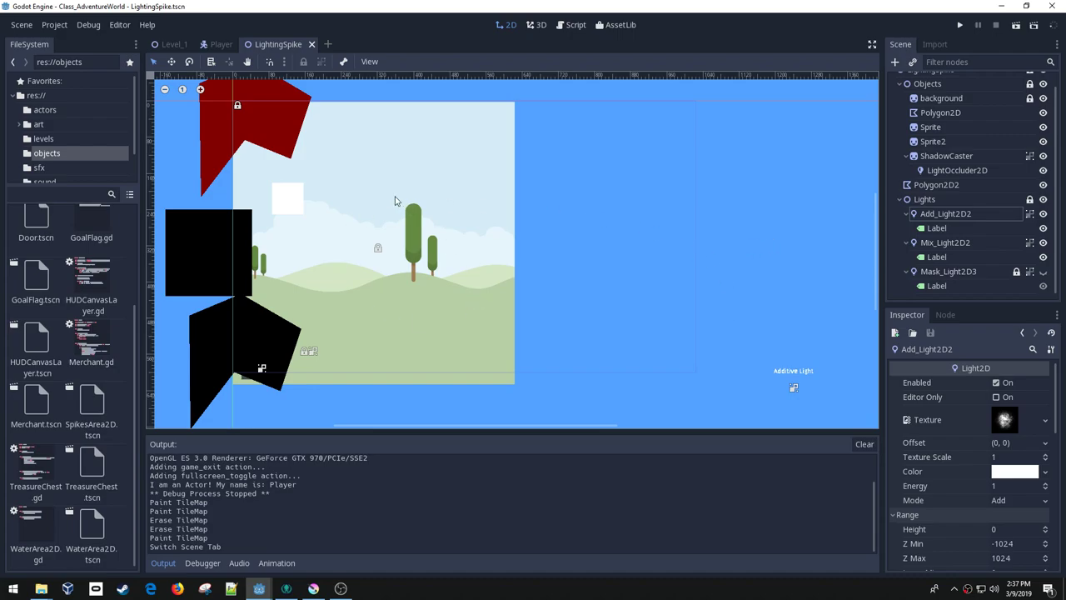
- View the Level_1 scene, return to the LightingSpike scene, and browse the project files back to the res:// root
left_click(175, 46)
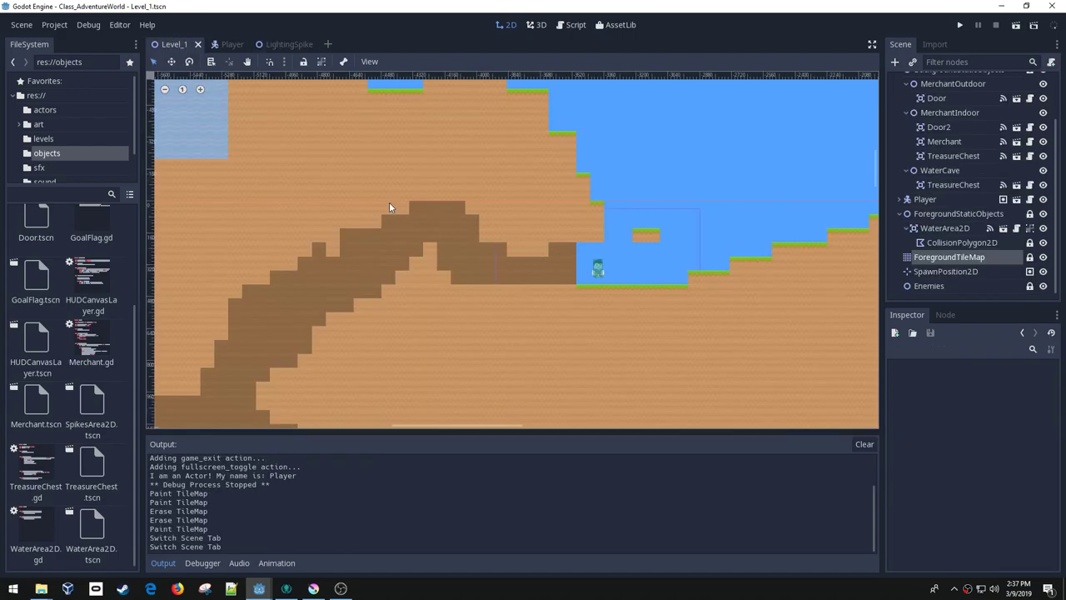
left_click(282, 44)
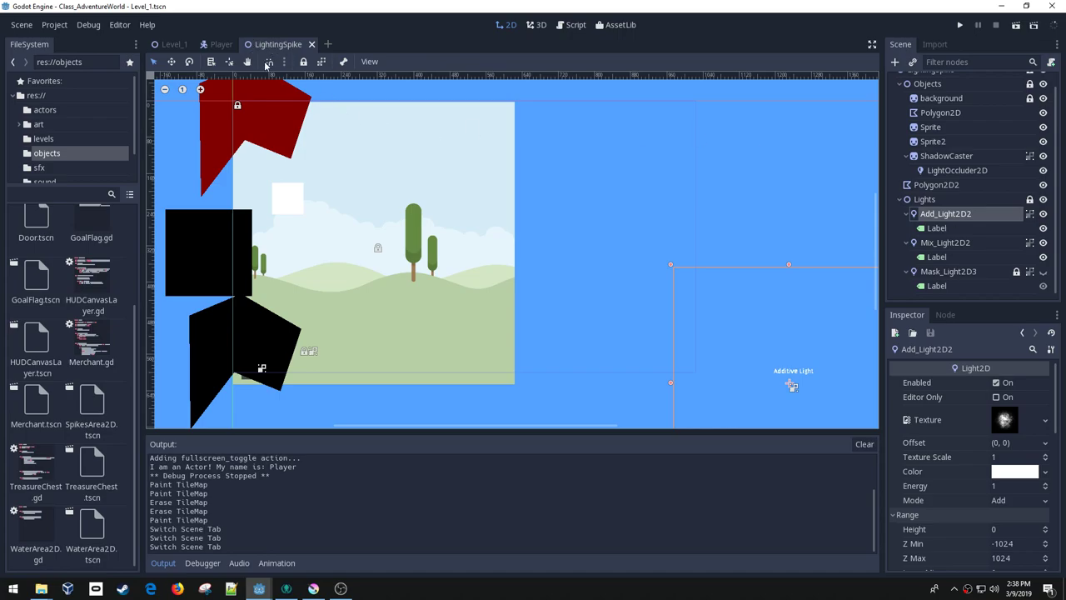
scroll(77, 286, "up", 2)
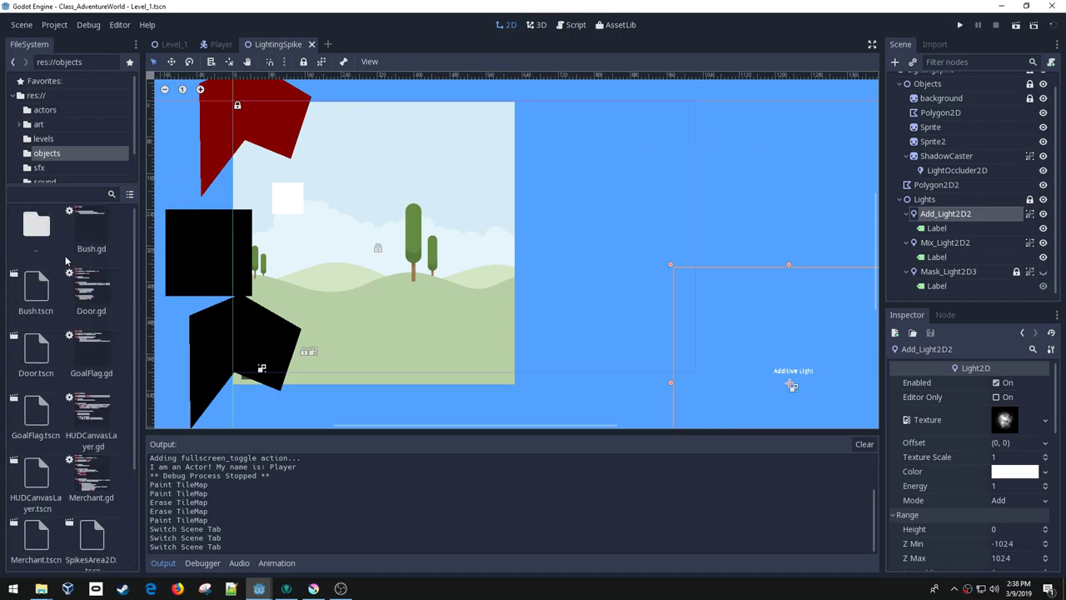
scroll(40, 237, "up", 1)
double_click(40, 237)
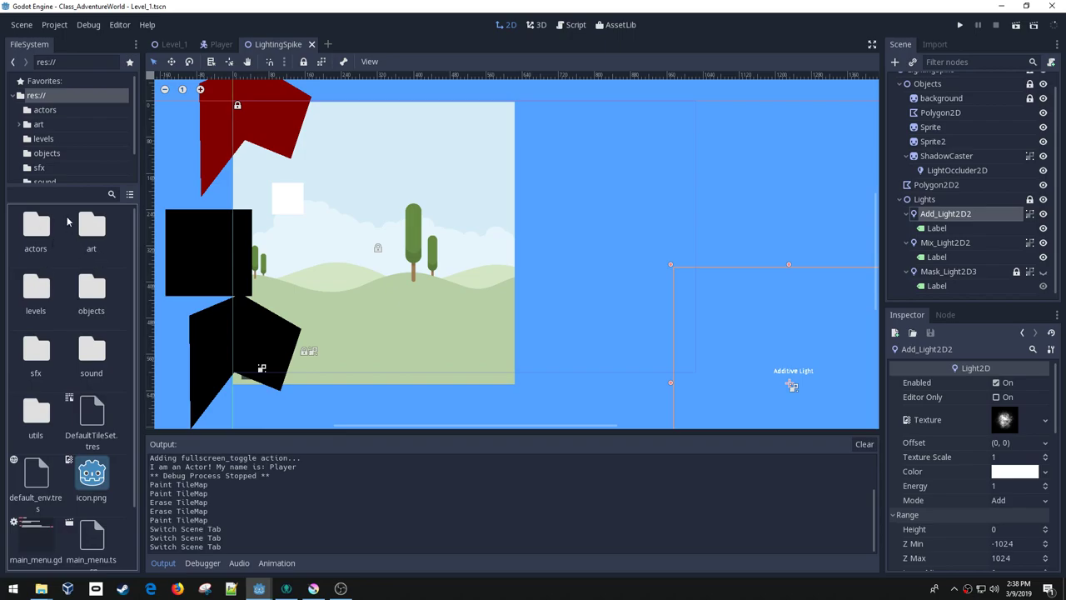
left_click(42, 98)
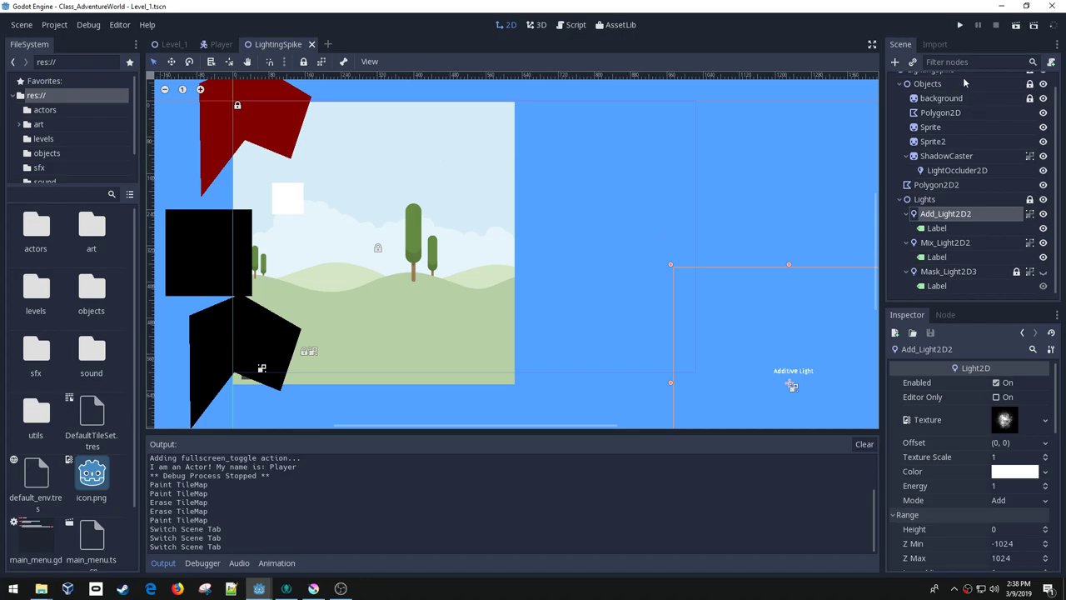
- Examine the Polygon2D and background nodes in the scene tree and the light node types offered for a new node
scroll(954, 141, "up", 1)
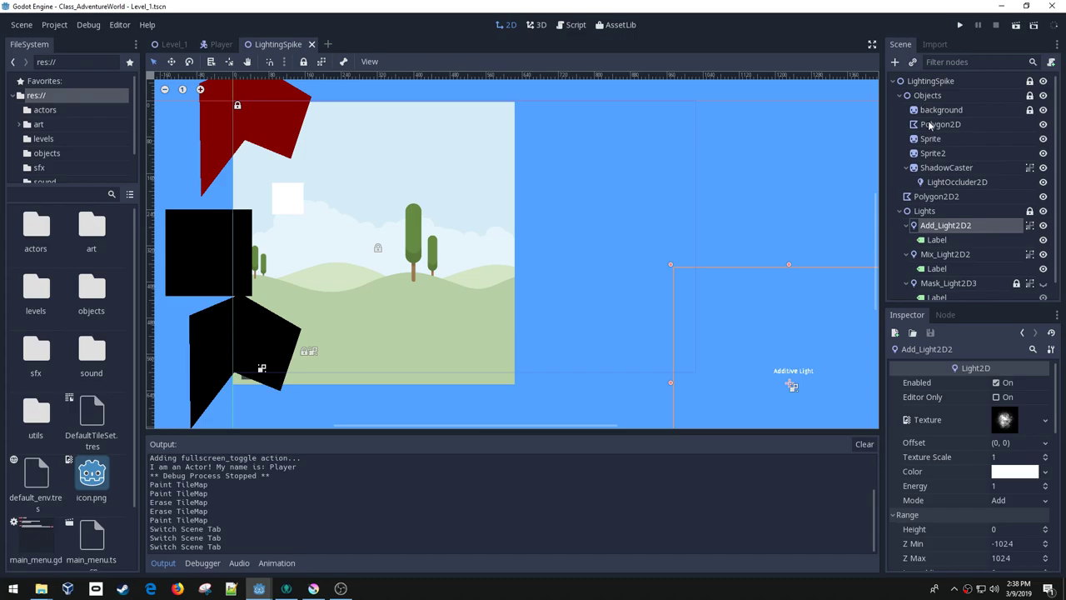
left_click(931, 125)
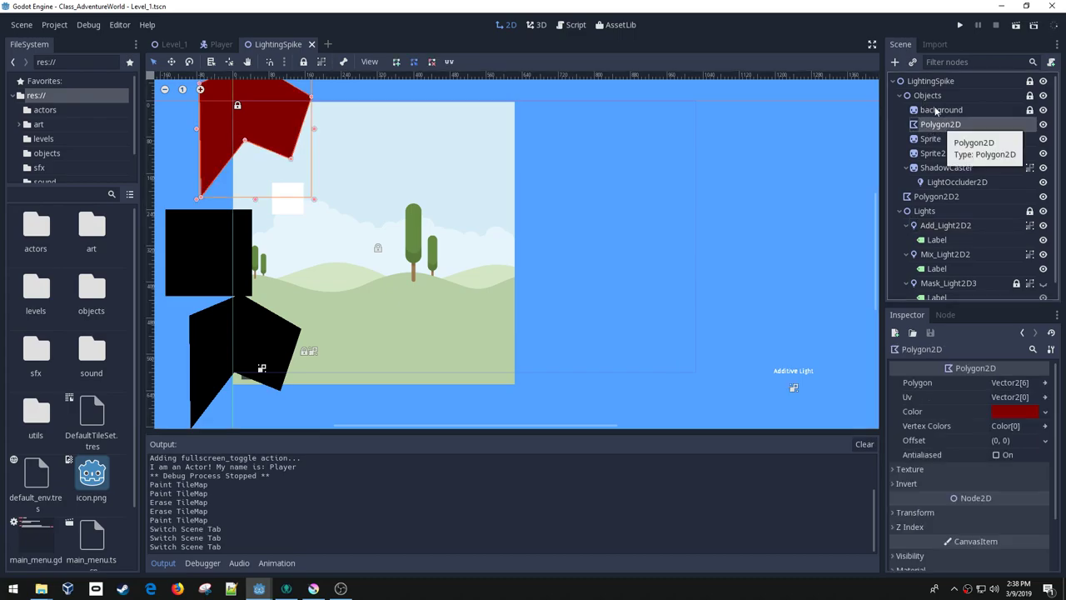
left_click(935, 110)
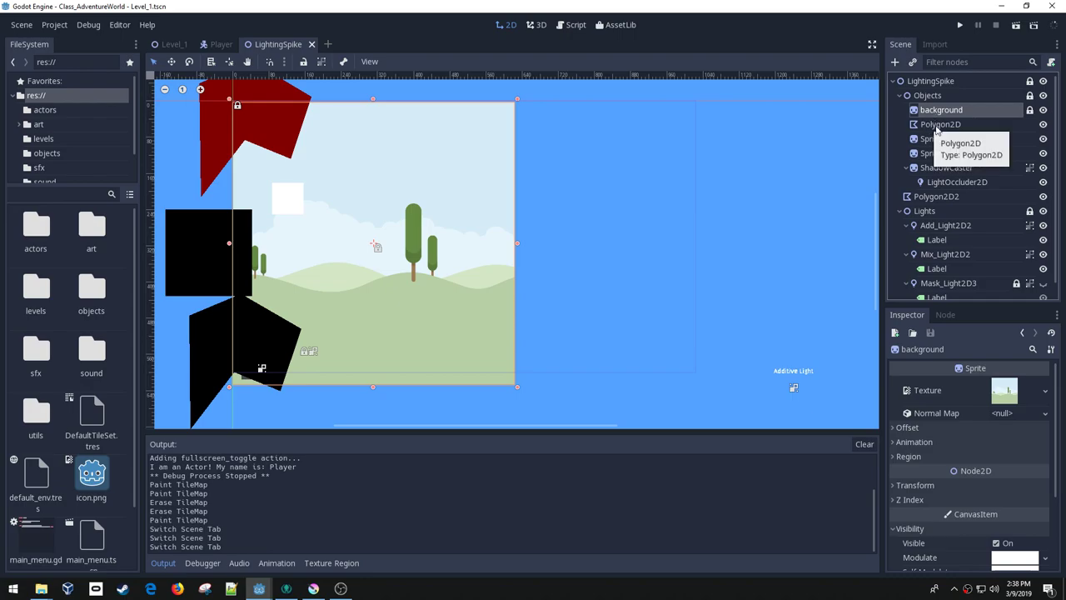
scroll(939, 148, "down", 1)
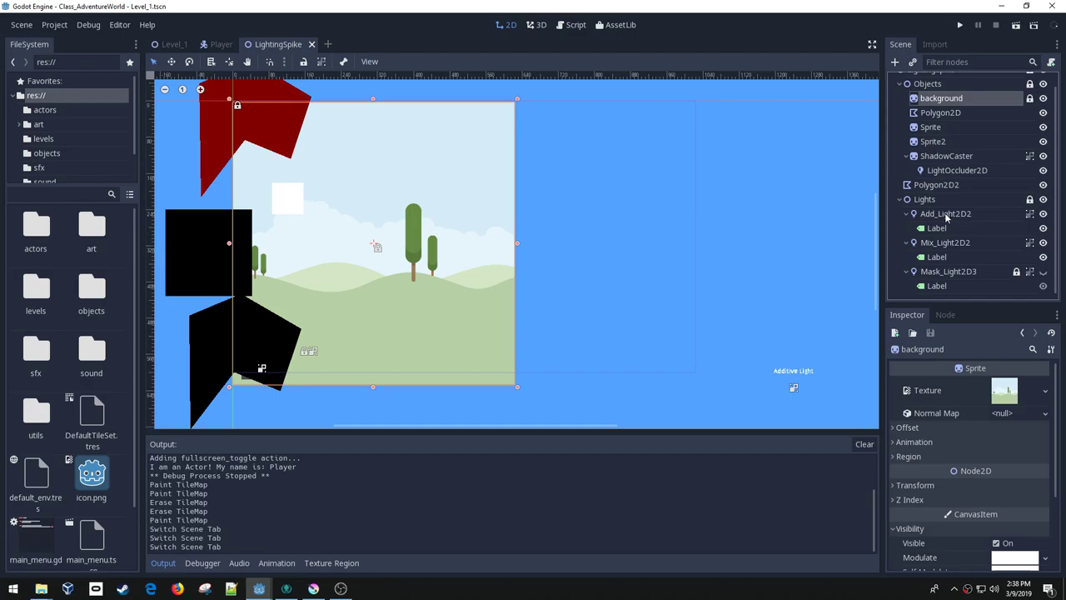
scroll(938, 200, "up", 1)
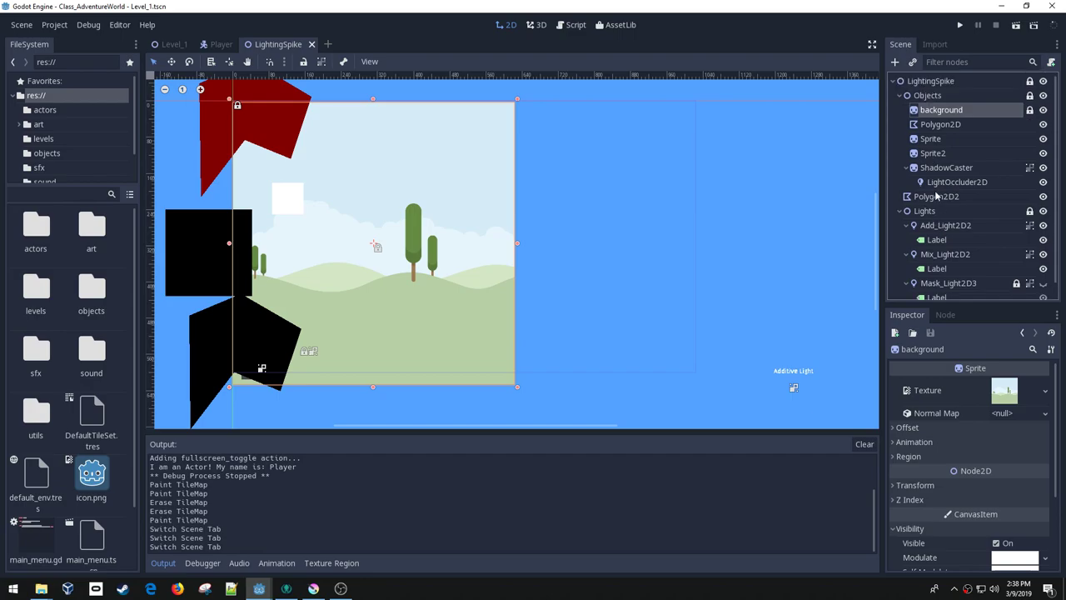
left_click(896, 61)
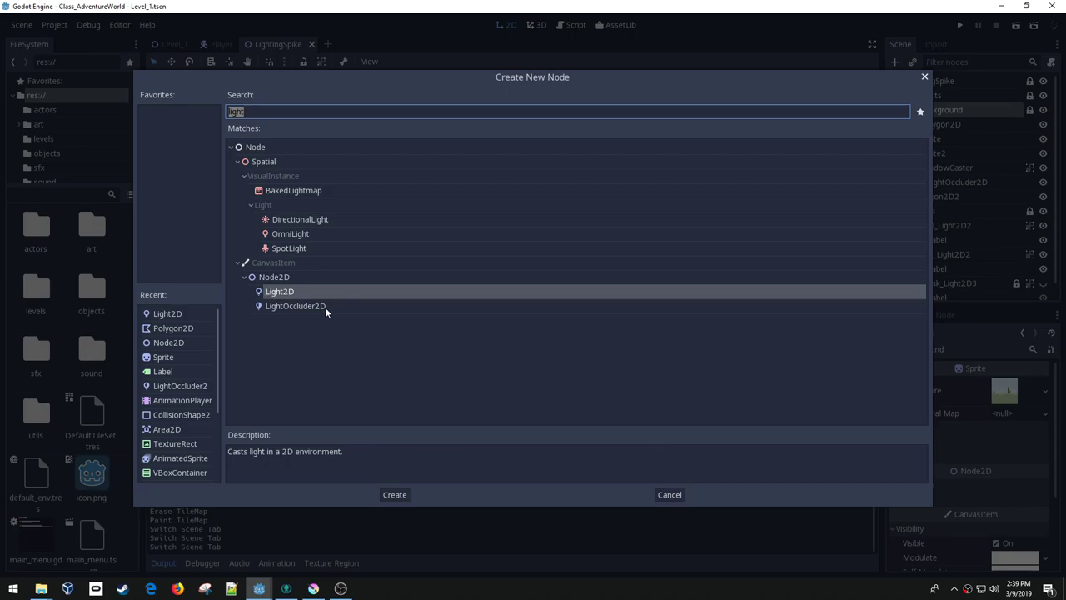
left_click(669, 494)
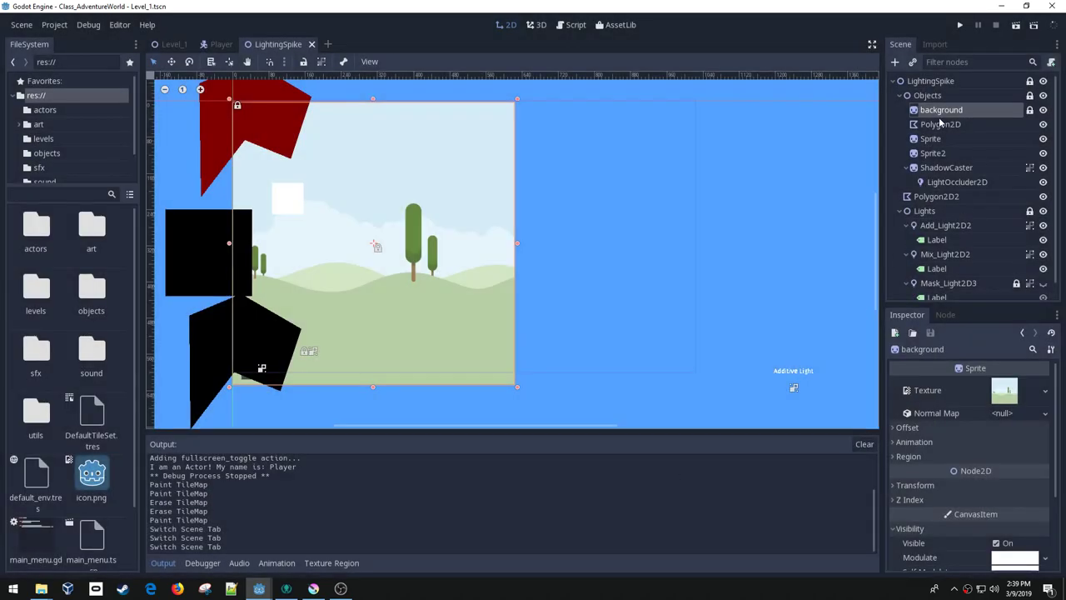
- Set Add_Light2D2's mode to Sub and place the light over the background image
left_click(938, 227)
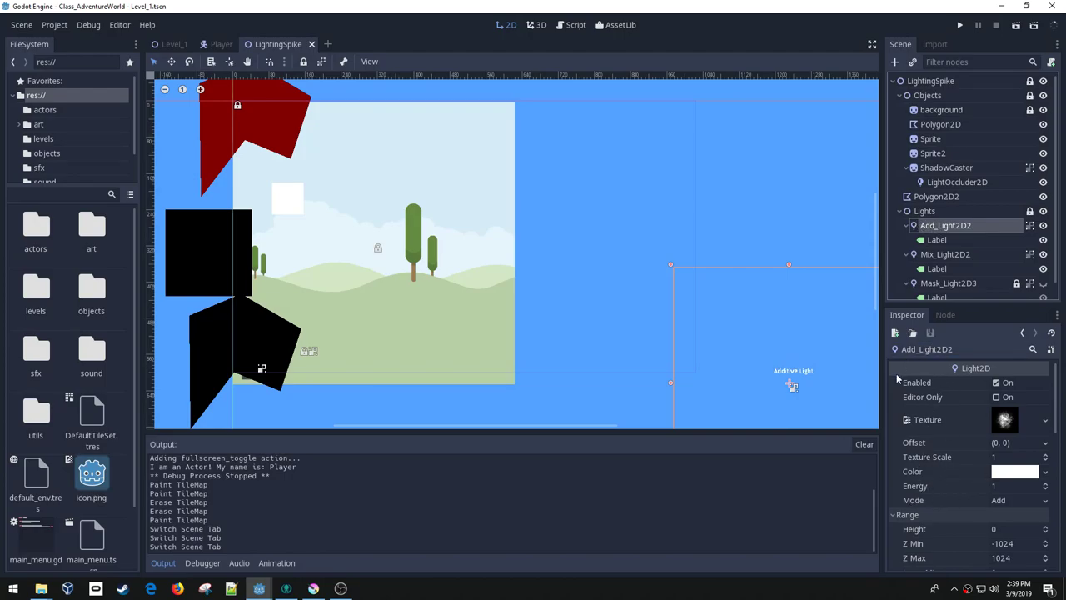
left_click(1012, 502)
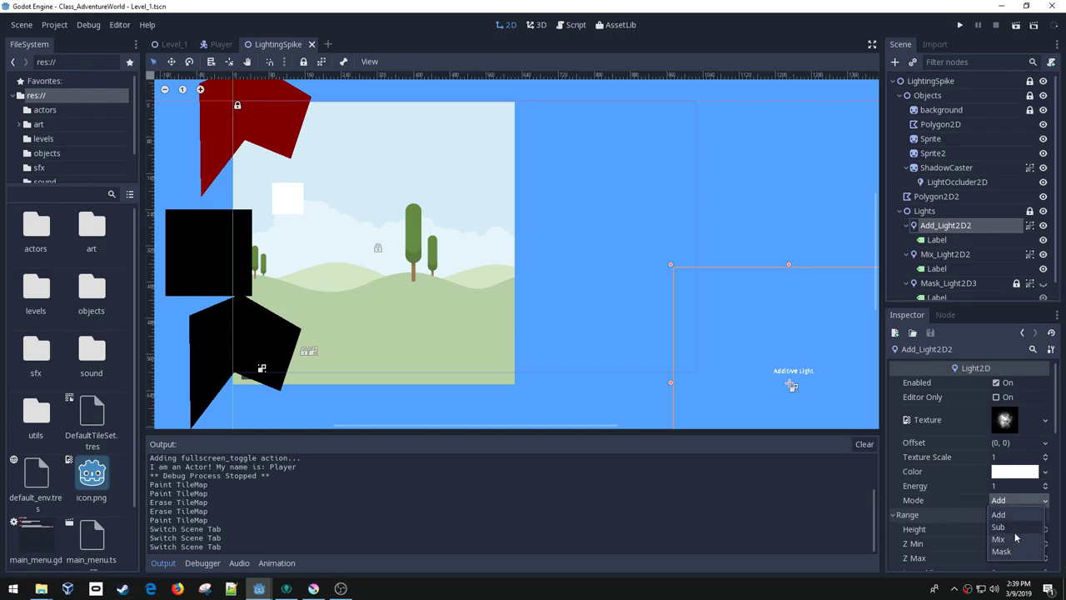
left_click(1015, 529)
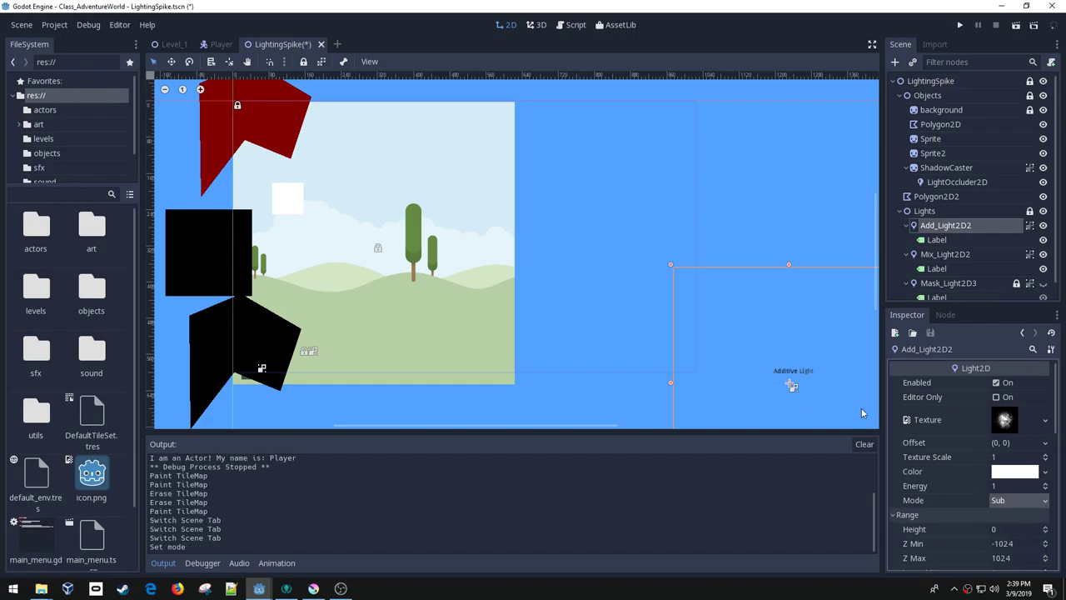
mouse_move(793, 386)
left_mouse_down()
mouse_move(581, 308)
mouse_move(309, 238)
mouse_move(238, 288)
mouse_move(311, 170)
mouse_move(429, 221)
mouse_move(440, 281)
mouse_move(340, 212)
mouse_move(309, 214)
mouse_move(243, 260)
mouse_move(359, 324)
mouse_move(455, 279)
mouse_move(625, 321)
mouse_move(817, 350)
mouse_move(496, 255)
mouse_move(416, 276)
mouse_move(374, 325)
mouse_move(335, 344)
mouse_move(429, 334)
left_mouse_up()
- Set Add_Light2D2's mode to Add, try it at several spots around the trees, and park it to the right of the background
left_click(1012, 501)
left_click(1005, 517)
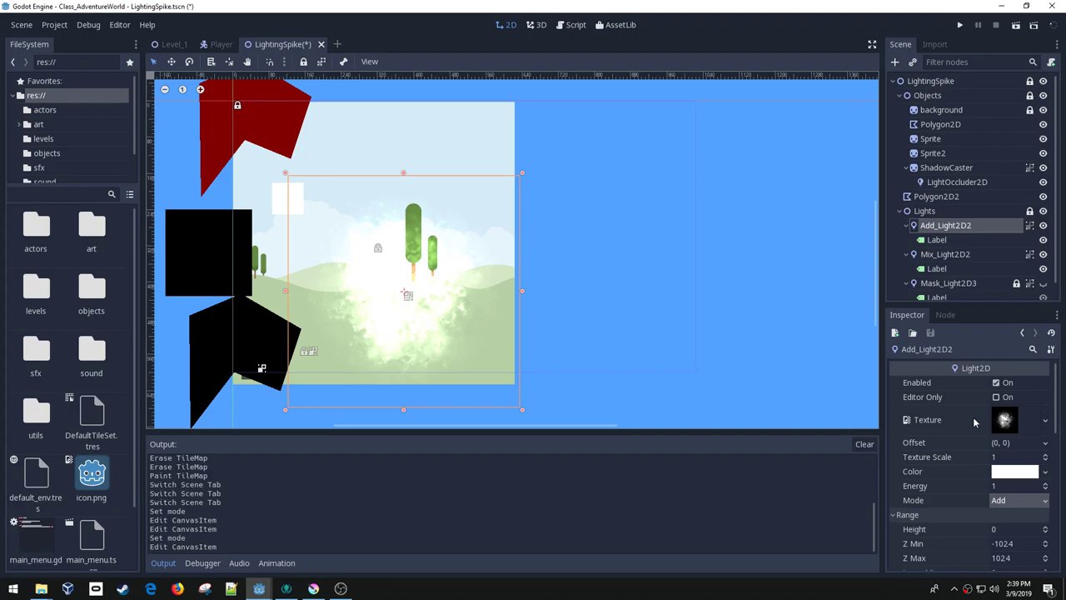
left_click_drag(404, 279, 426, 250)
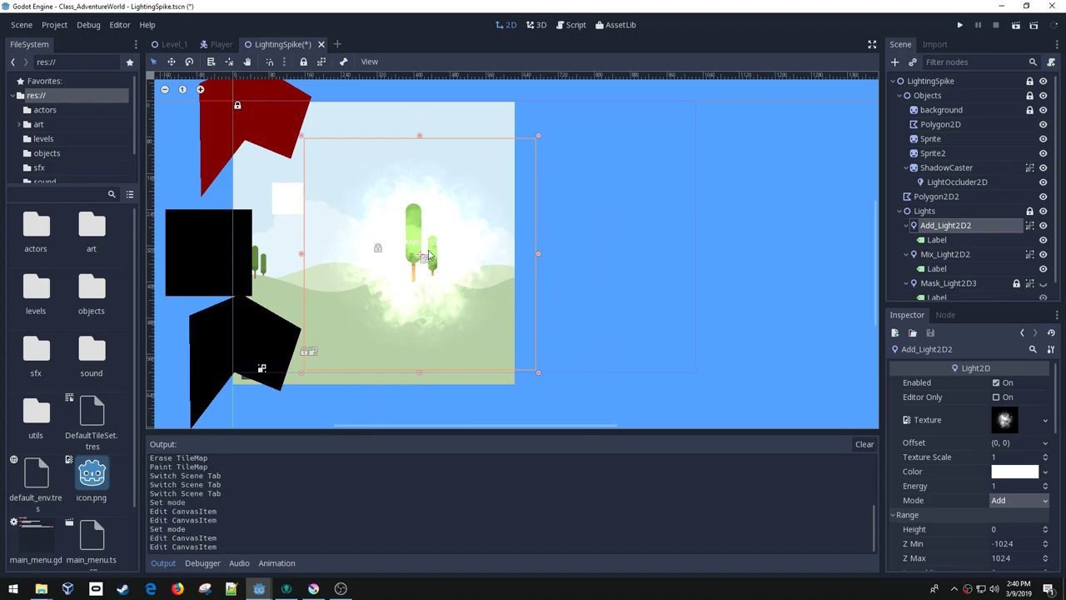
left_click_drag(429, 253, 452, 275)
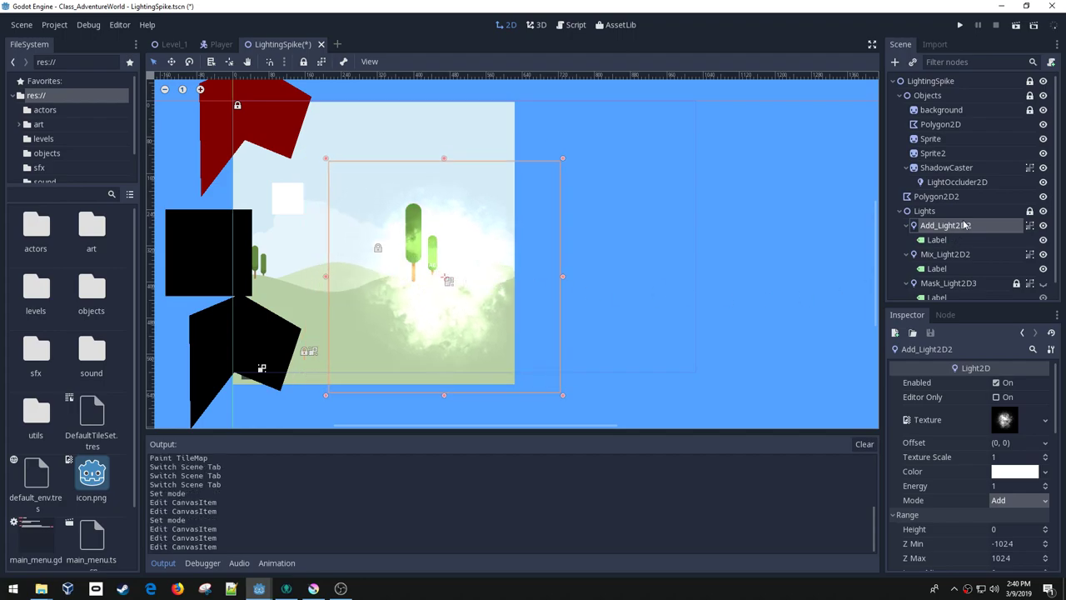
left_click_drag(427, 276, 445, 242)
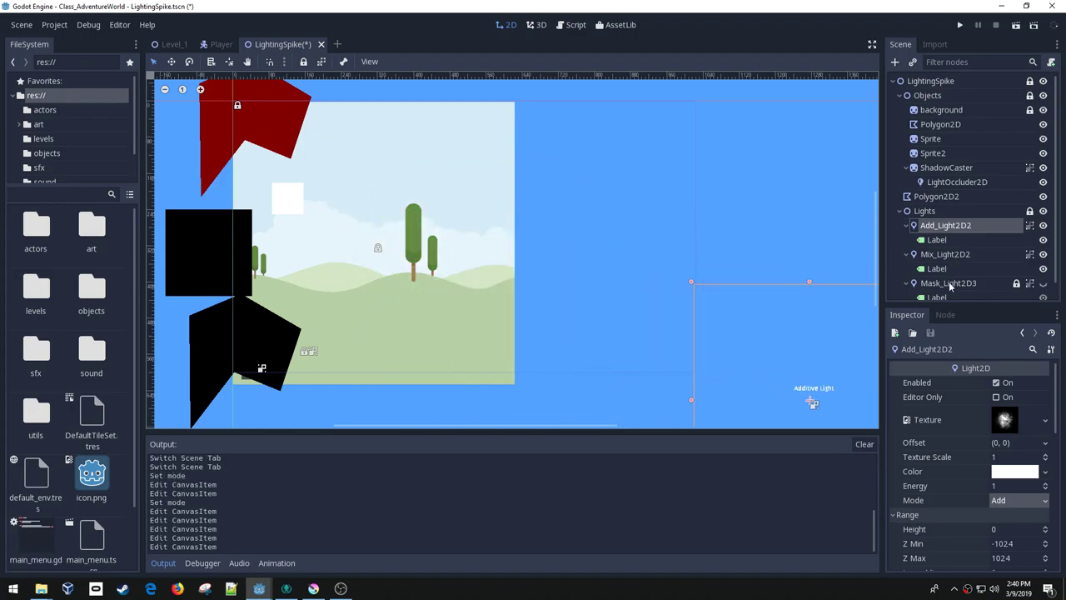
- Select Mix_Light2D2 and move it onto the background image around the trees
left_click(948, 255)
left_click_drag(854, 174, 431, 278)
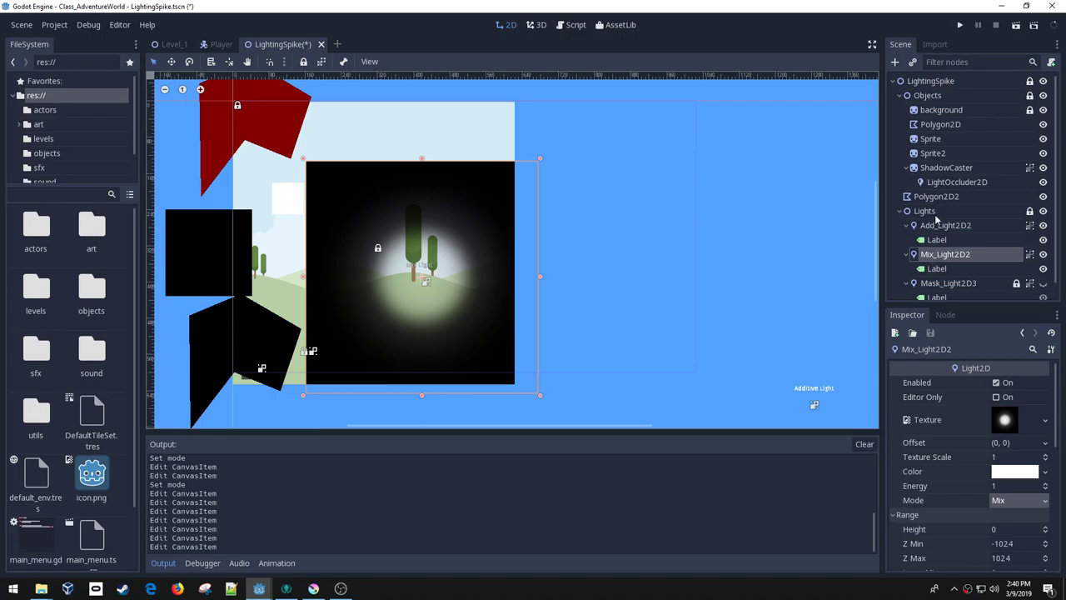
left_click_drag(439, 263, 413, 242)
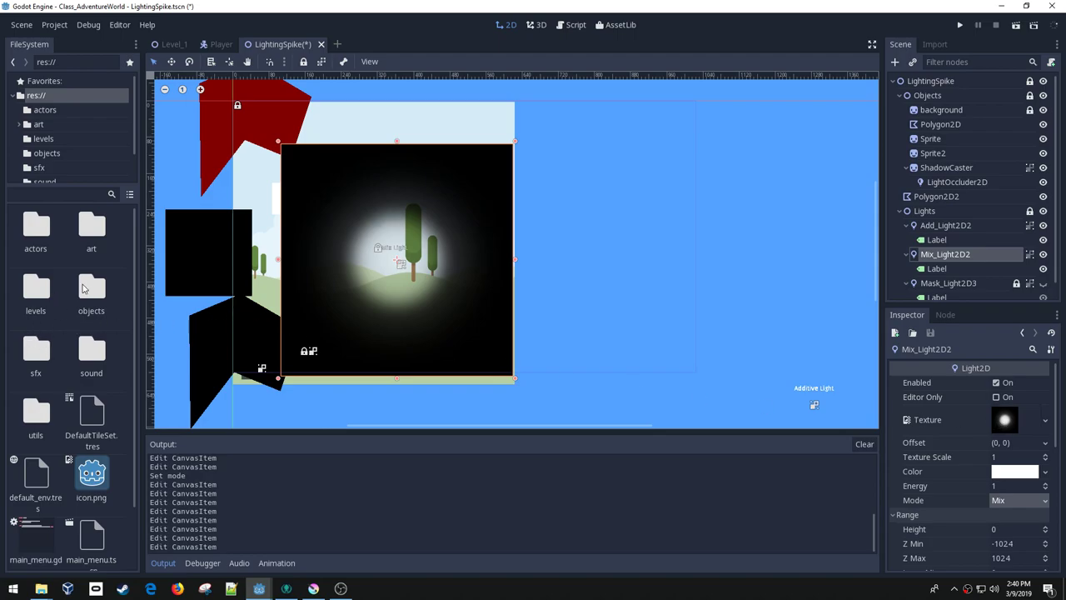
- Open the res://art/fx folder containing circle_05.png and shift Mix_Light2D2 slightly left over the background
double_click(91, 242)
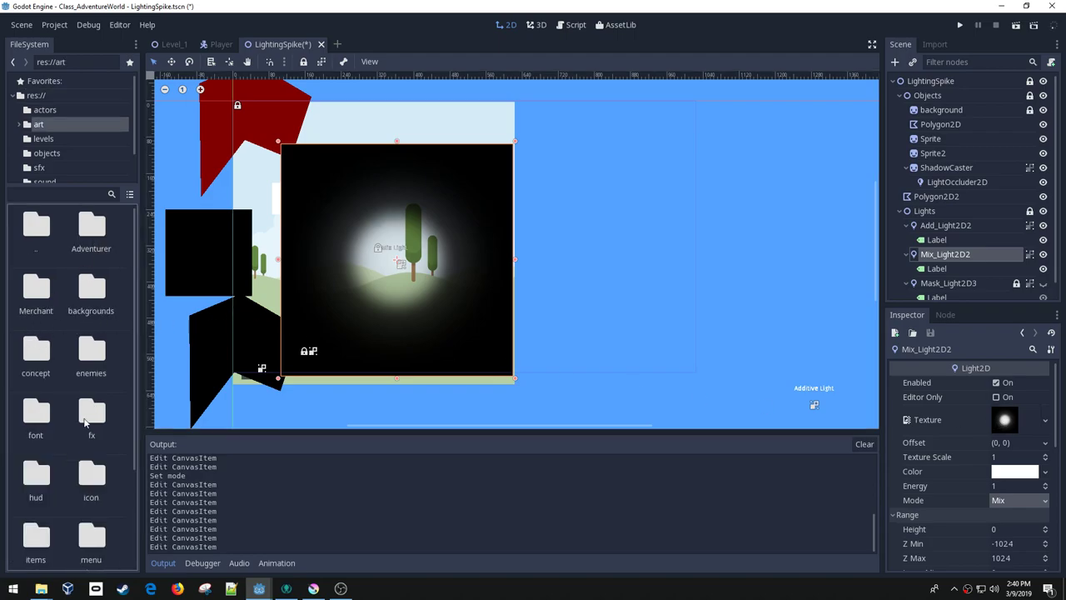
double_click(86, 423)
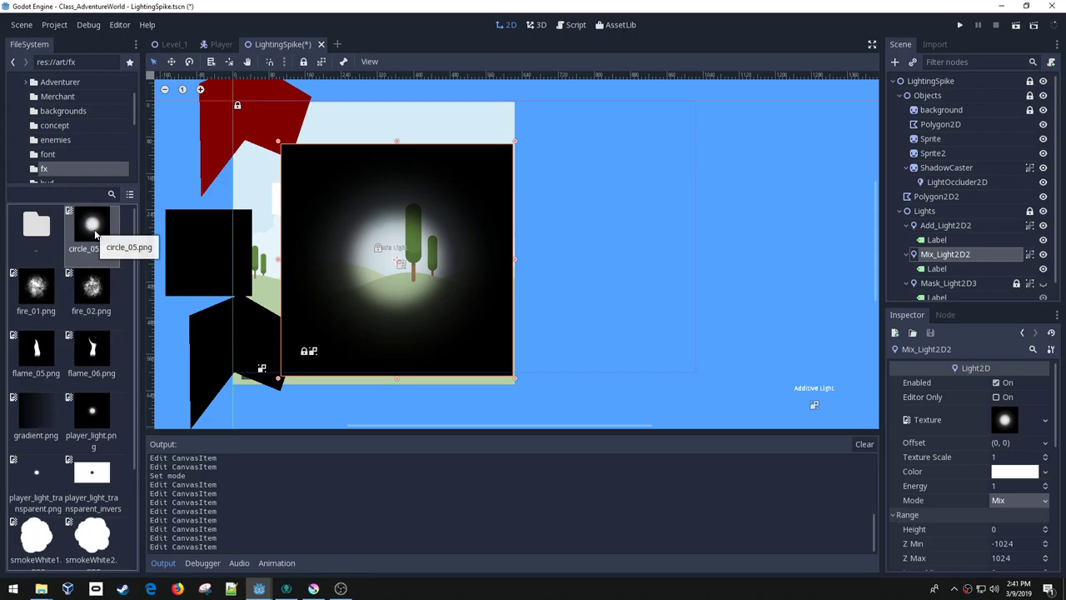
left_click_drag(399, 261, 372, 268)
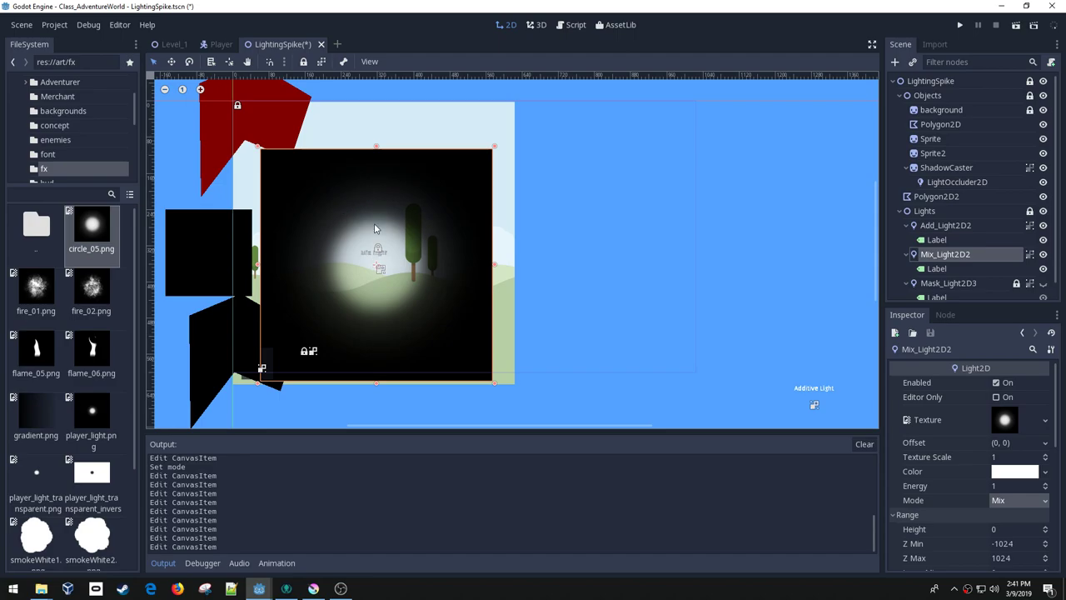
- Move Mix_Light2D2 to the background's upper left, try scaling it up to cover the image, and undo the scaling
left_click_drag(405, 232, 339, 215)
left_click_drag(447, 329, 563, 404)
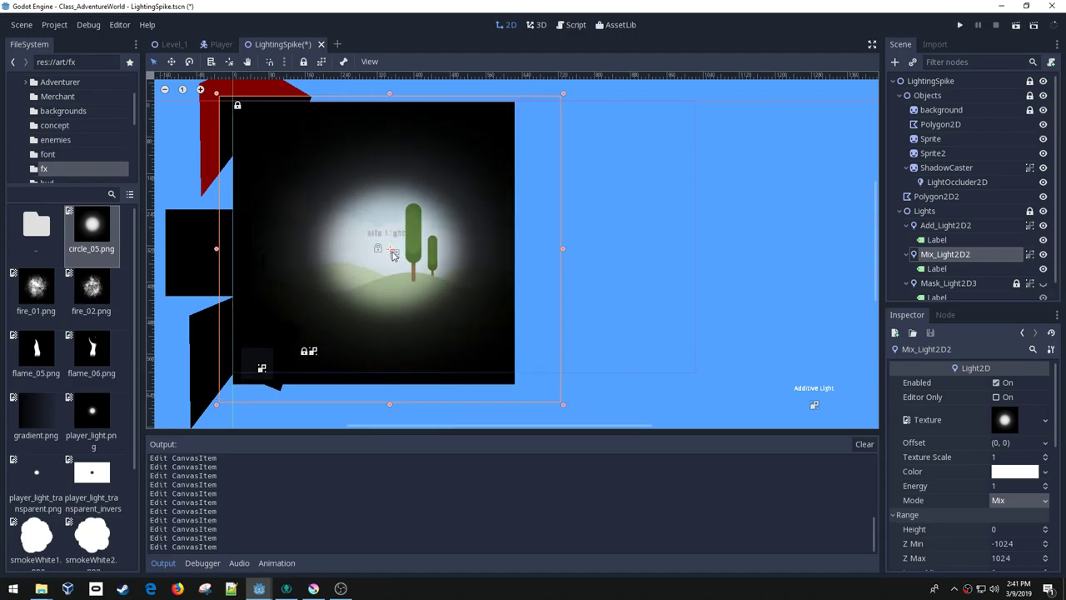
key("ctrl+z")
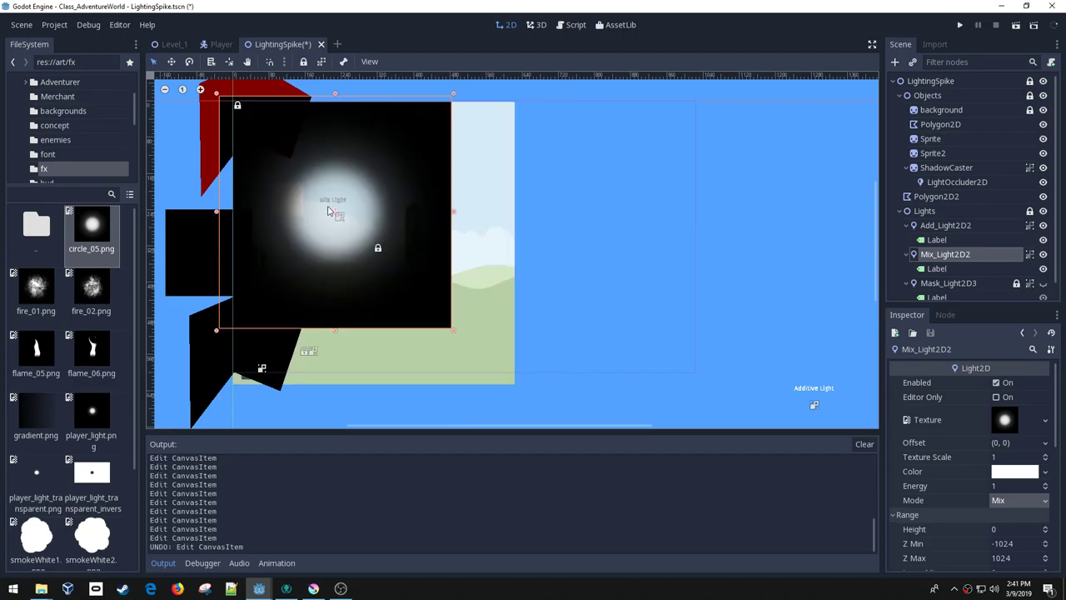
- Toggle Mix_Light2D2's visibility off and on over the background and park the light to the right of the image
mouse_move(358, 247)
left_mouse_down()
mouse_move(433, 270)
mouse_move(392, 268)
mouse_move(528, 256)
mouse_move(330, 267)
mouse_move(364, 247)
mouse_move(463, 260)
mouse_move(352, 240)
mouse_move(416, 238)
mouse_move(706, 463)
mouse_move(364, 247)
left_mouse_up()
left_click(1044, 256)
left_click(1044, 256)
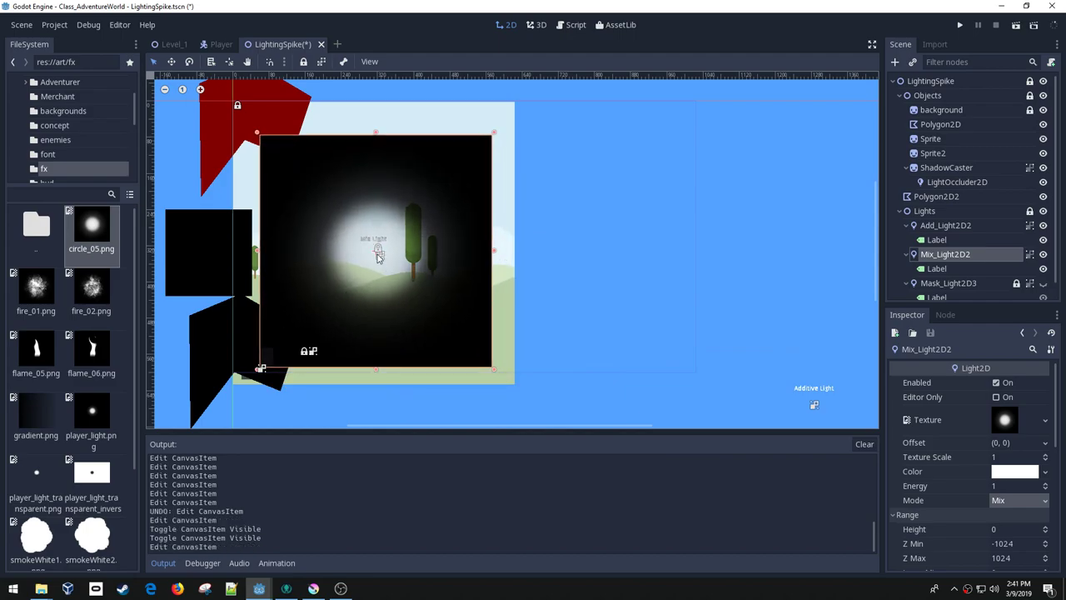
left_click_drag(379, 257, 824, 157)
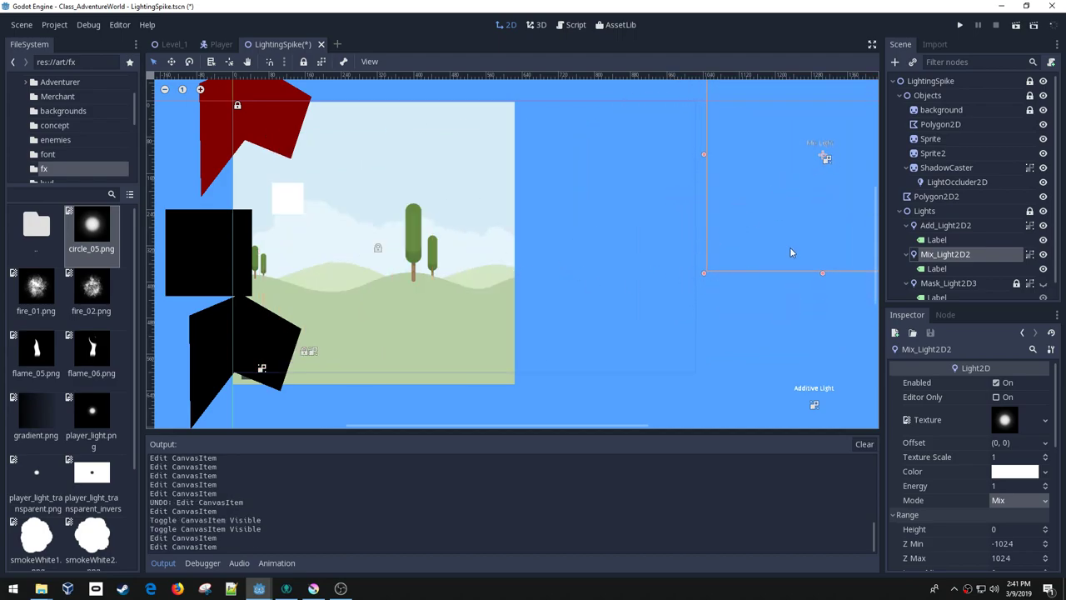
- Select Mask_Light2D3 and its inverse transparent player light texture in the art/fx folder
scroll(946, 266, "down", 1)
left_click(940, 272)
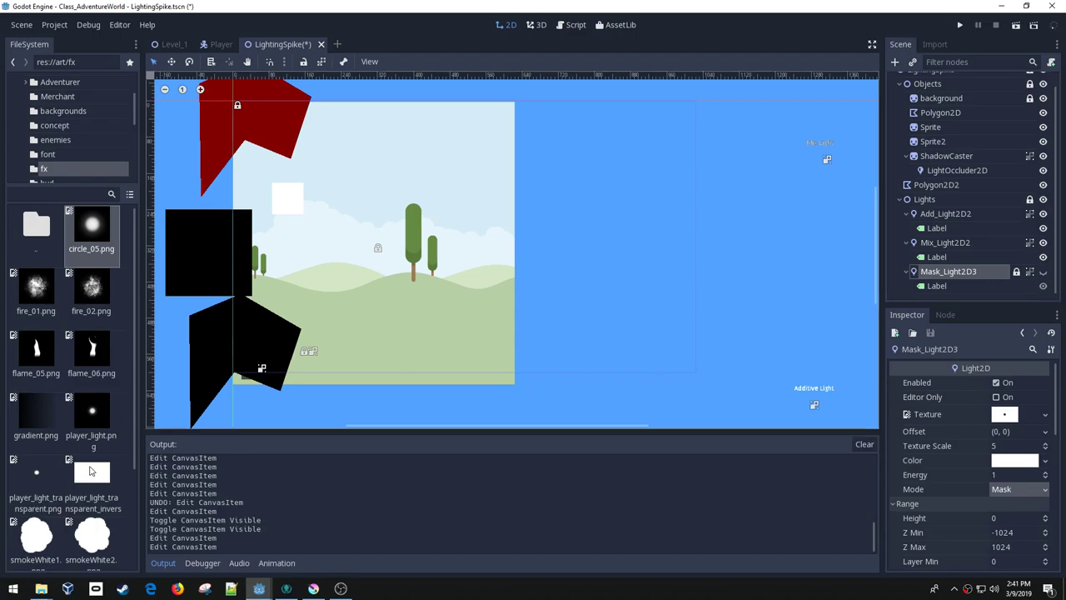
left_click(92, 471)
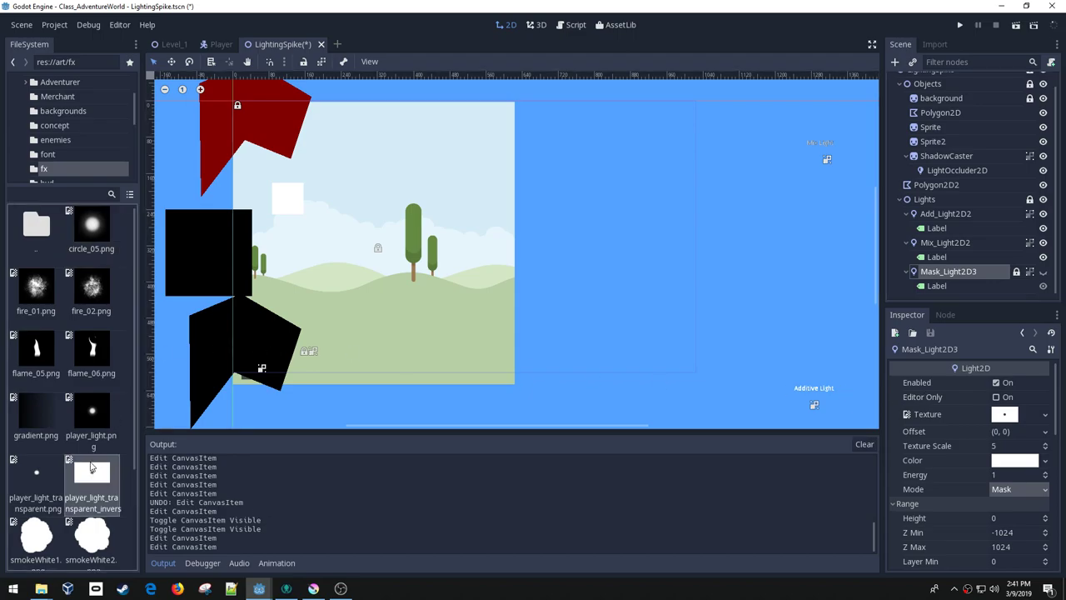
- Switch to Krita and examine the transparent hole at the centre of player_light_transparent_inverse.png
left_click(311, 588)
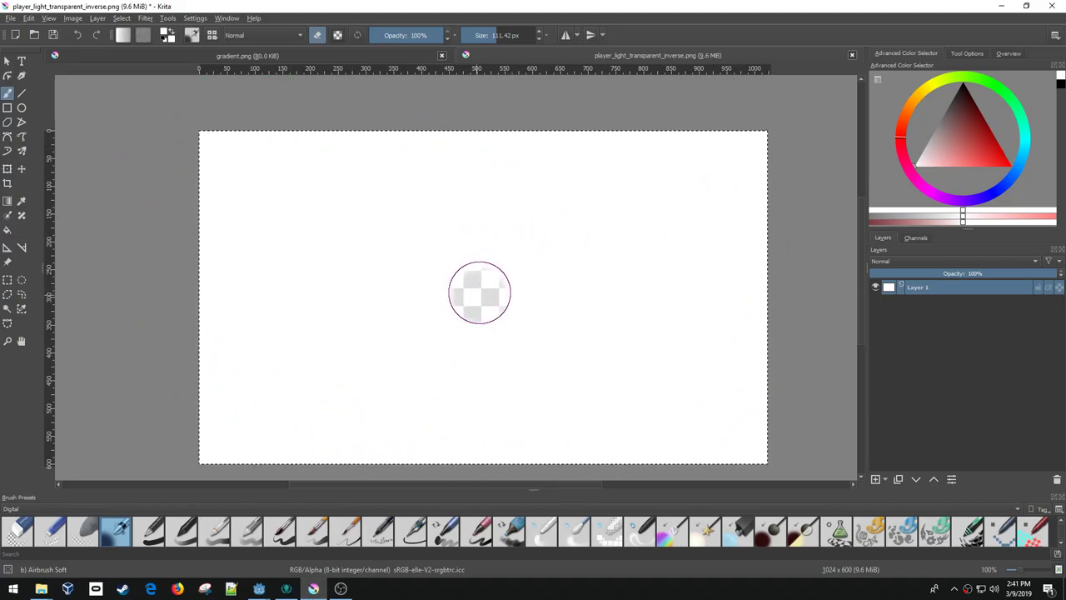
left_click(317, 35)
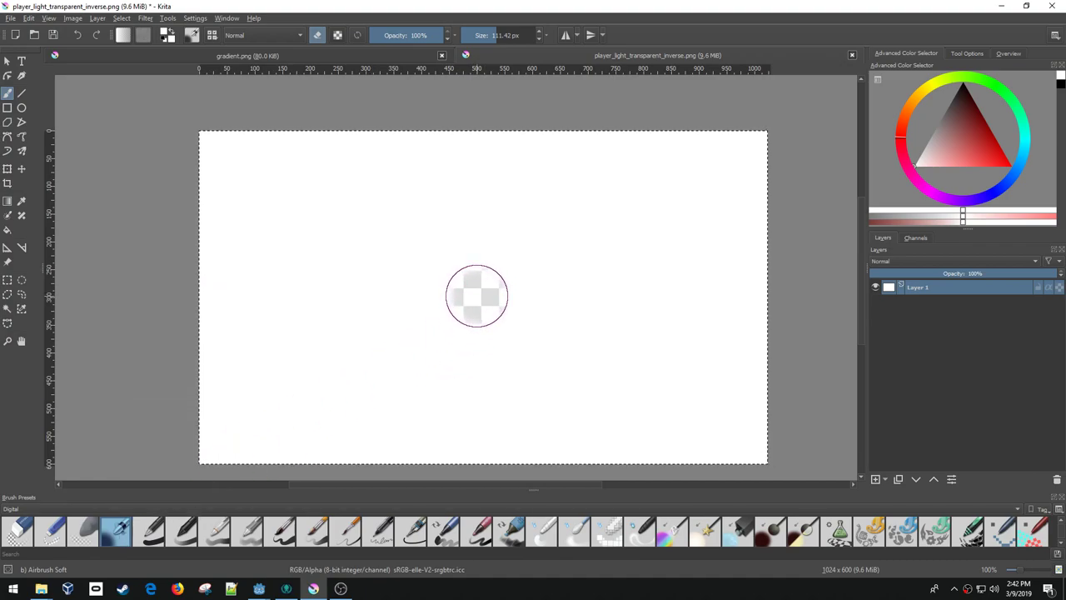
left_click(475, 291)
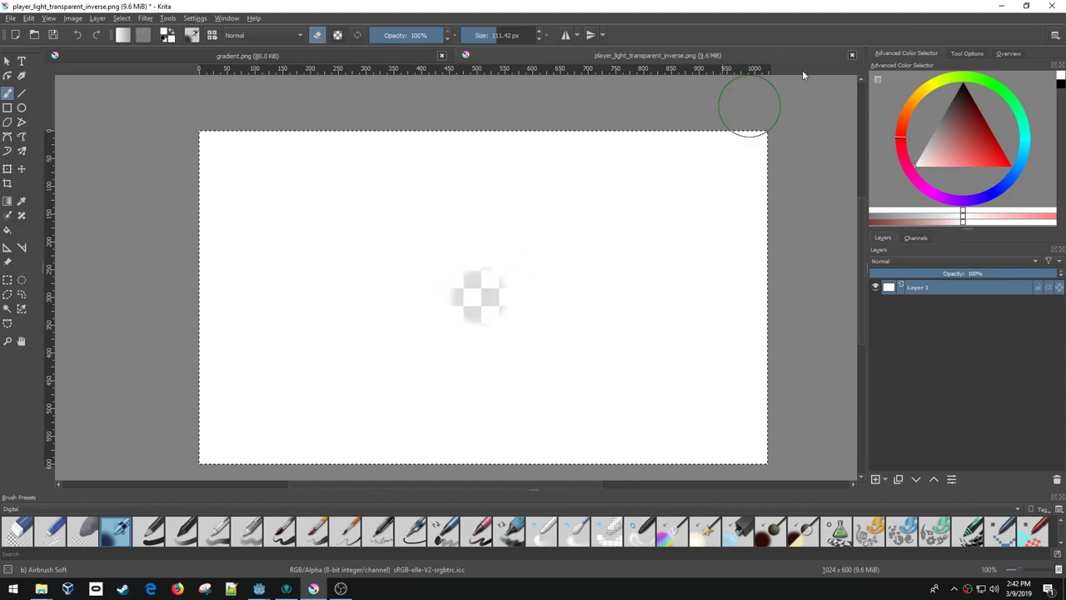
- Switch back to Godot and make Mask_Light2D3 visible in the scene
left_click(1002, 6)
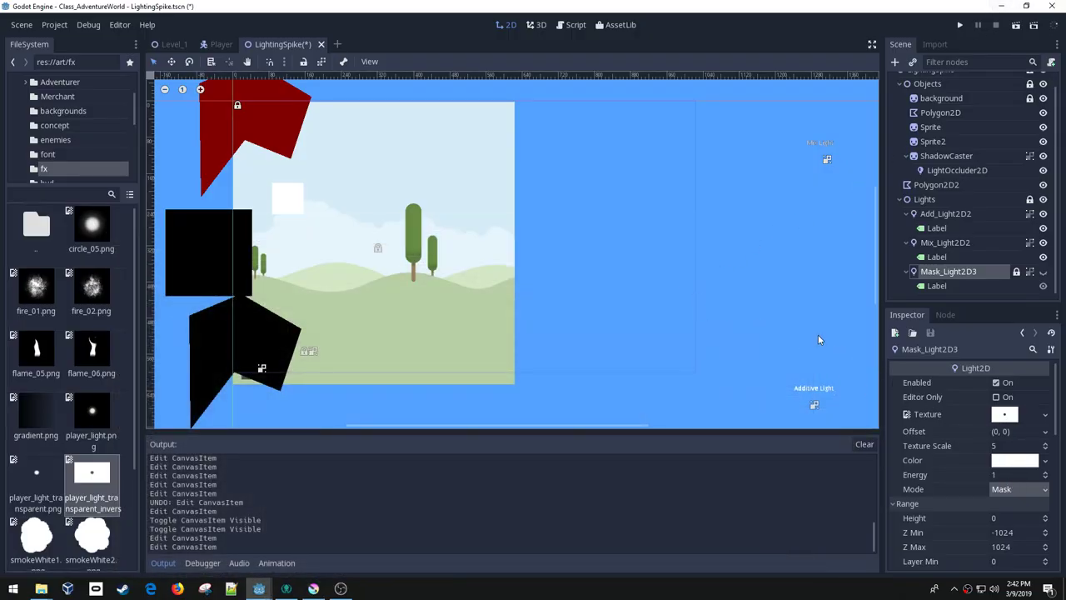
left_click(1043, 272)
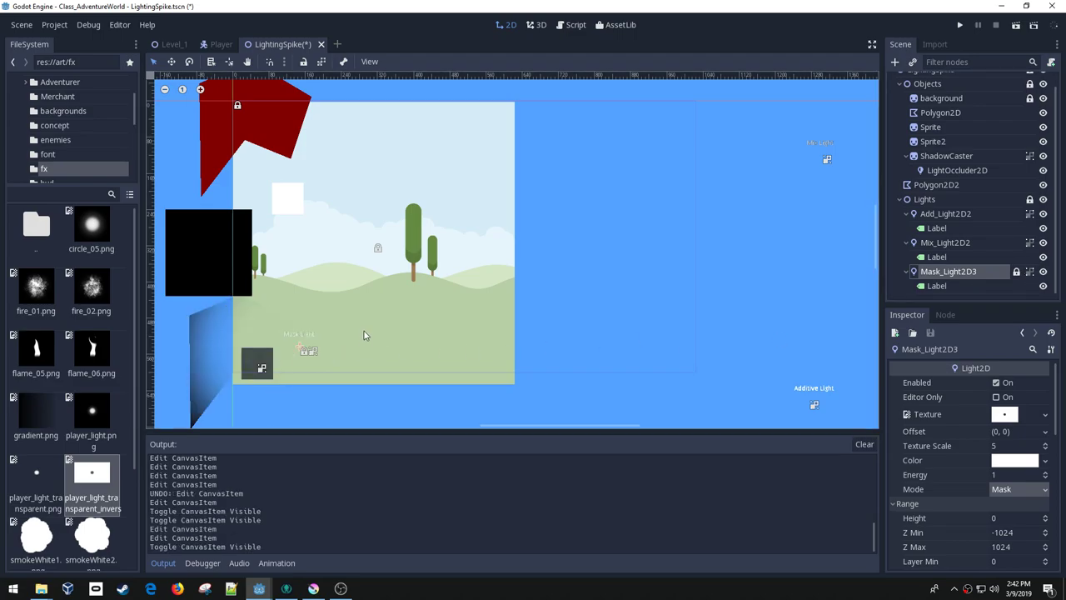
- Unlock Mask_Light2D3 and move it to the background image's right edge, then back over the hills near the tall tree
left_click_drag(330, 318, 354, 309)
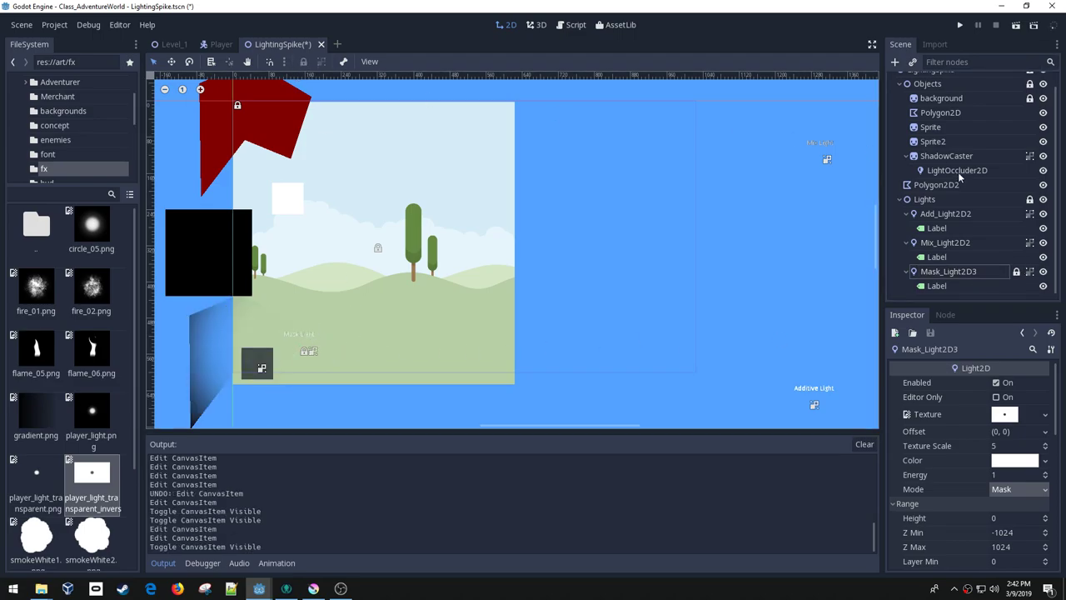
left_click(956, 275)
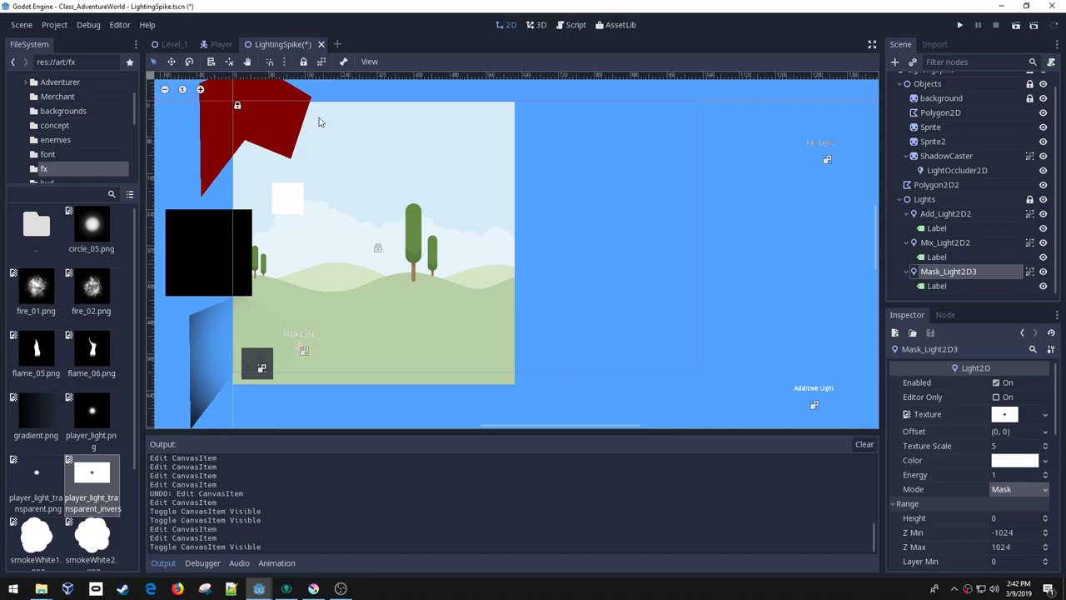
mouse_move(322, 361)
left_mouse_down()
mouse_move(412, 315)
mouse_move(354, 337)
mouse_move(513, 285)
left_mouse_up()
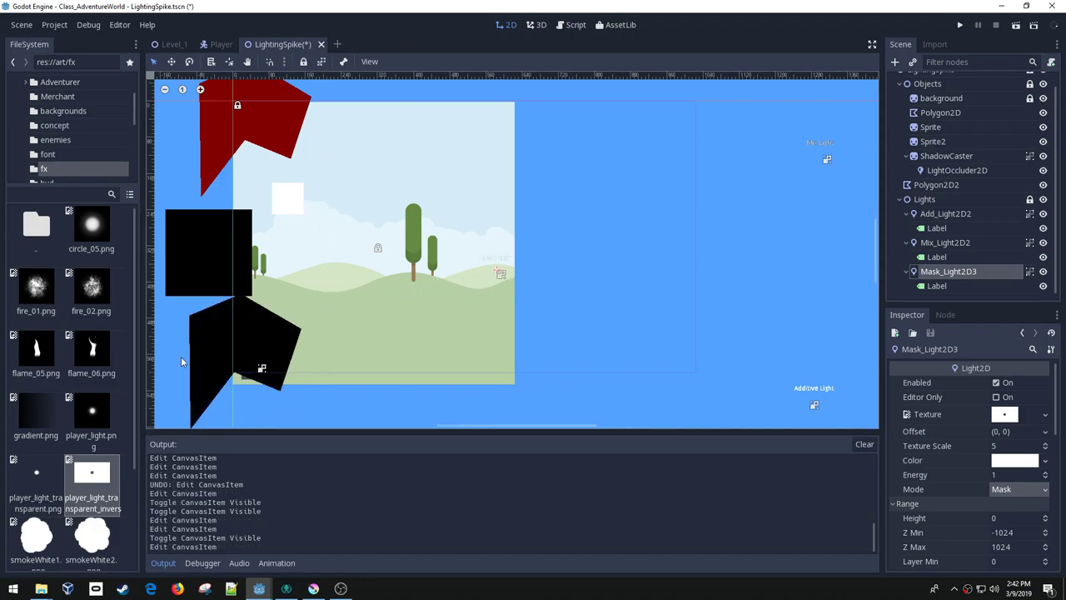
mouse_move(439, 292)
left_mouse_down()
mouse_move(160, 355)
mouse_move(198, 331)
mouse_move(195, 349)
mouse_move(284, 344)
mouse_move(376, 315)
mouse_move(270, 325)
mouse_move(204, 345)
mouse_move(411, 301)
mouse_move(423, 285)
mouse_move(348, 289)
left_mouse_up()
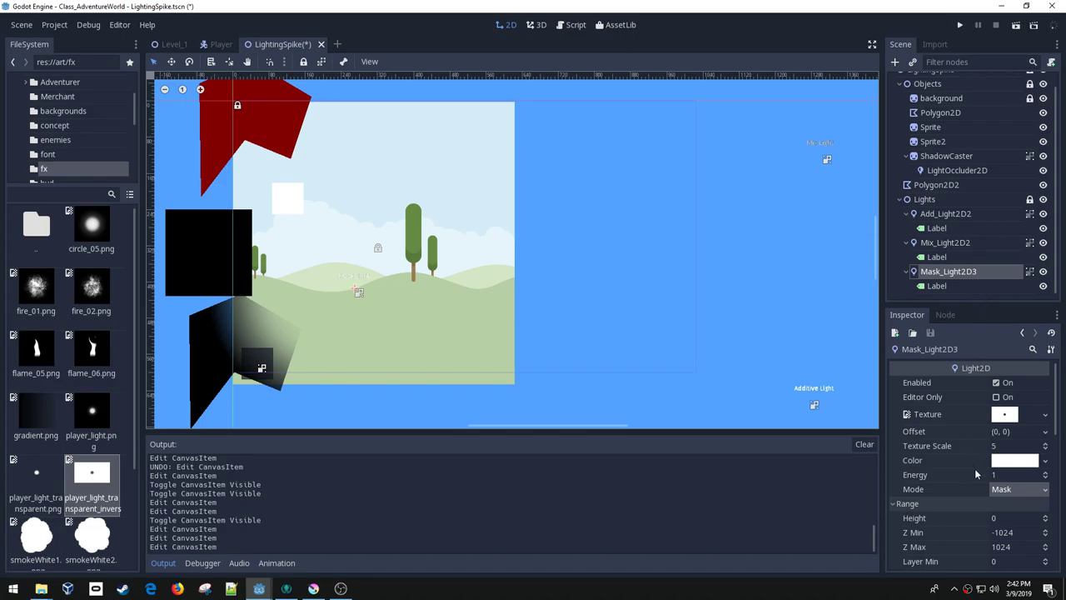
scroll(976, 474, "down", 1)
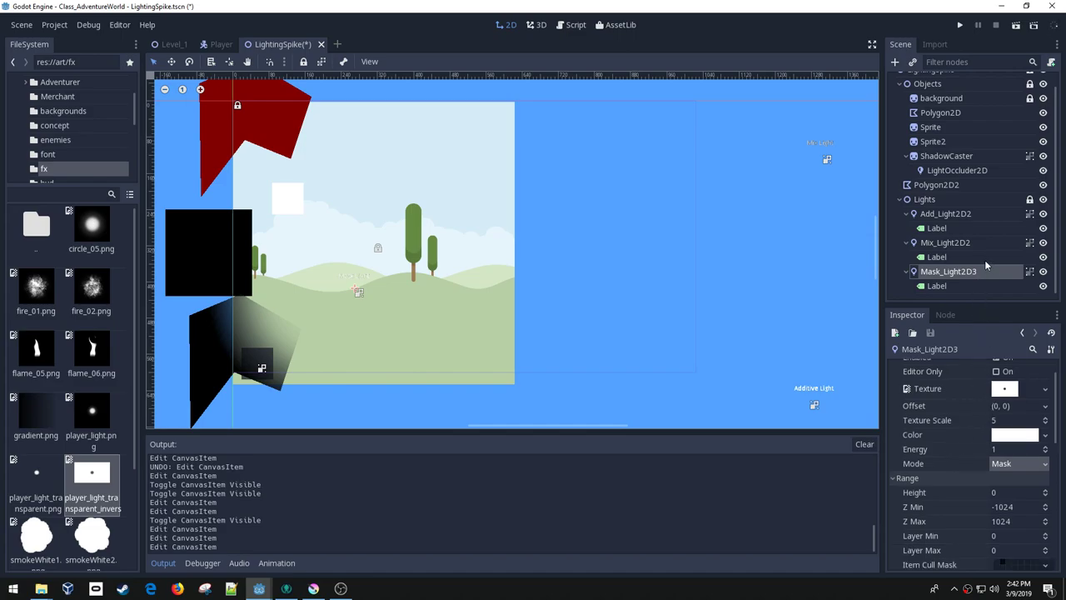
left_click_drag(362, 291, 393, 277)
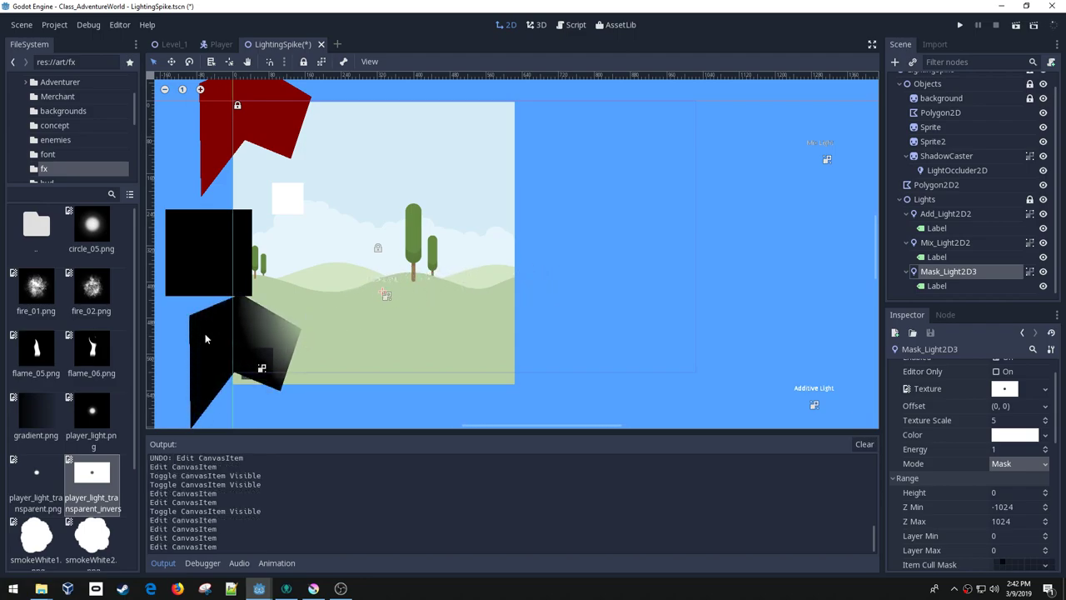
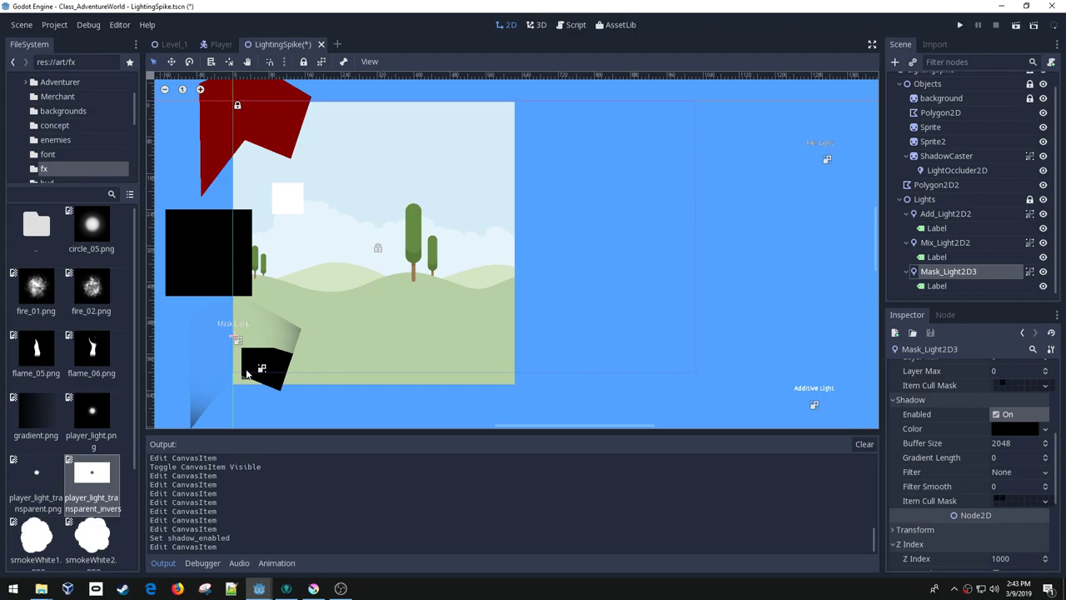
- Lower the alpha of Mask_Light2D3's shadow colour to 174.7 and move the light around the lower polygon and back over the hills
mouse_move(237, 339)
left_mouse_down()
mouse_move(225, 325)
mouse_move(241, 344)
mouse_move(279, 335)
mouse_move(228, 334)
left_mouse_up()
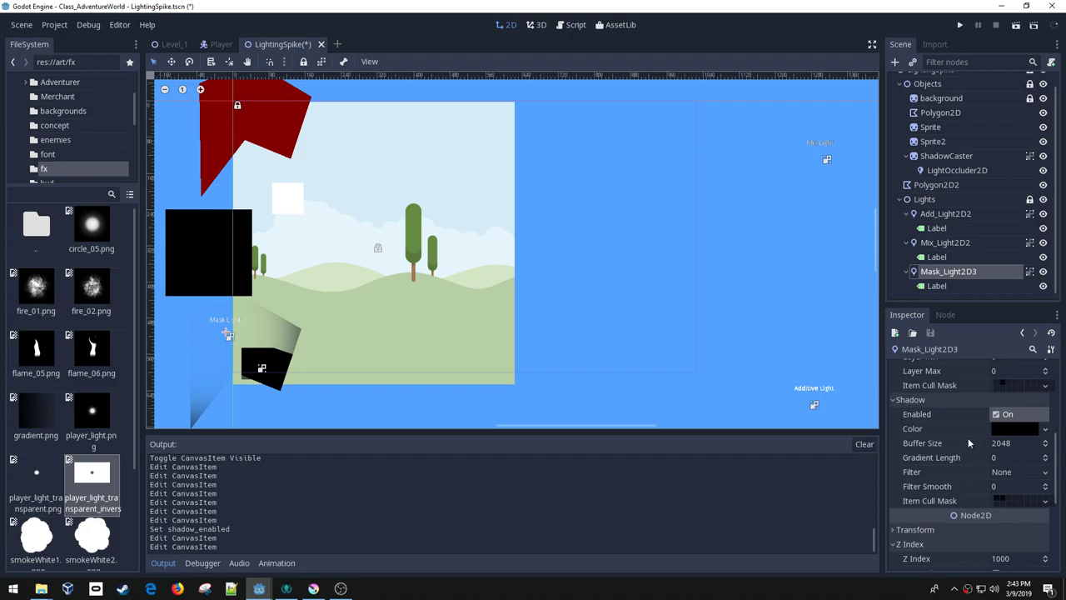
left_click(1006, 427)
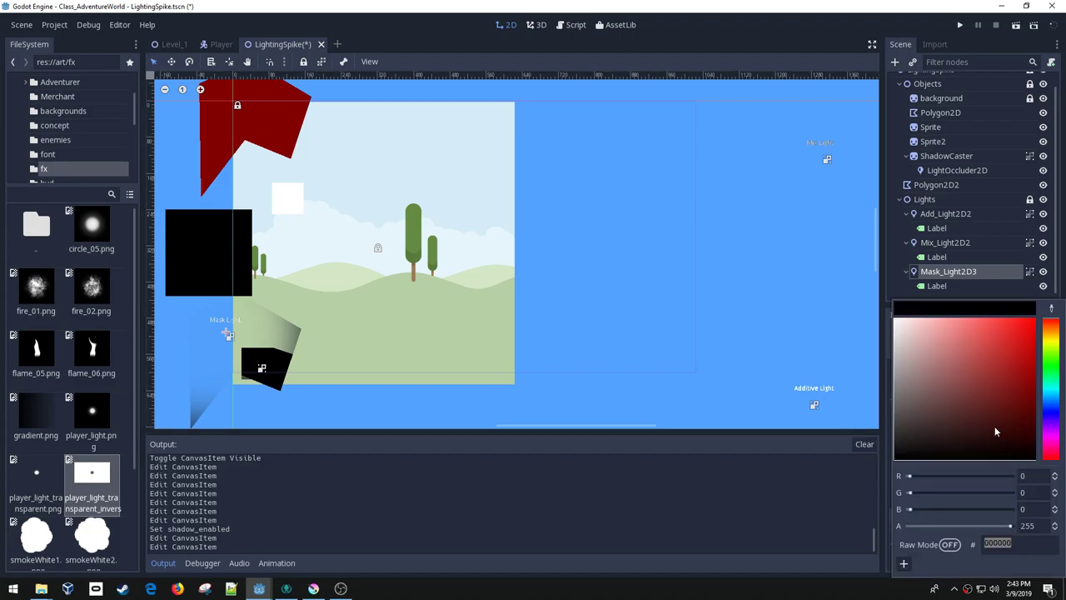
left_click_drag(1013, 525, 981, 527)
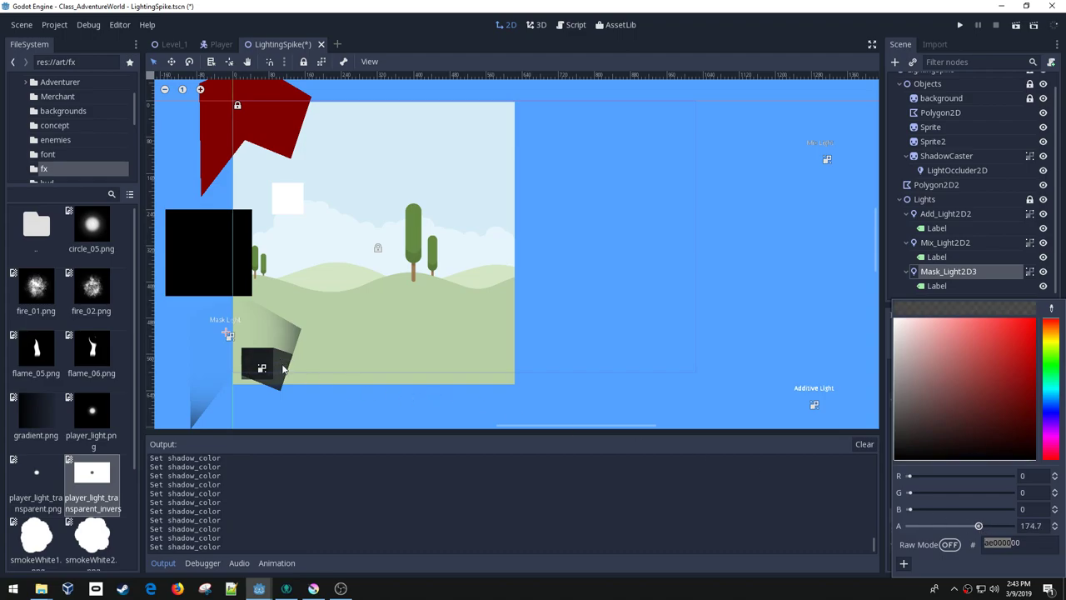
left_click(228, 334)
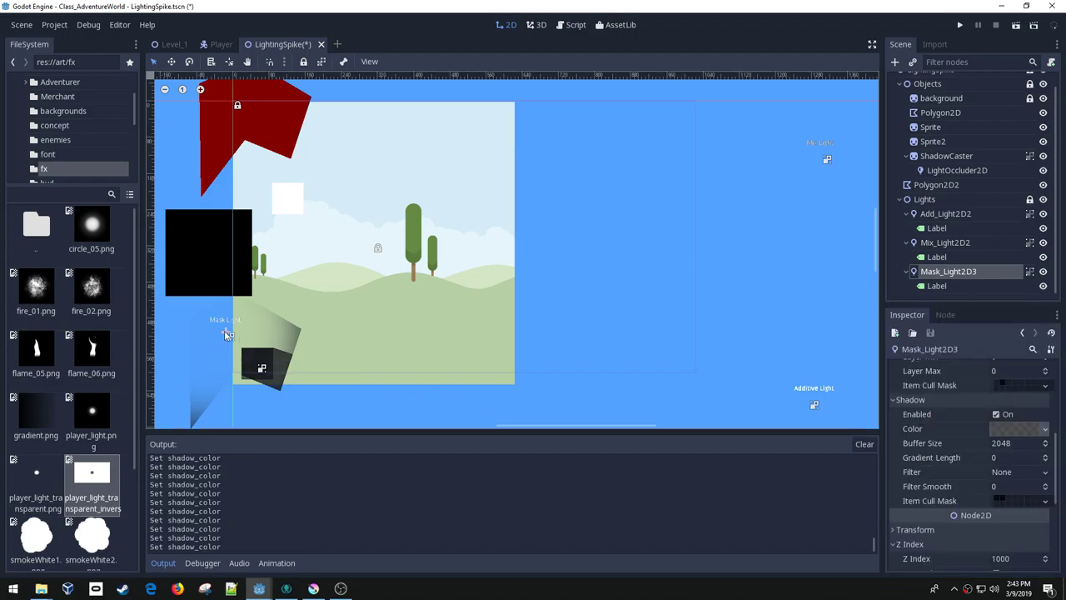
left_click_drag(228, 333, 192, 413)
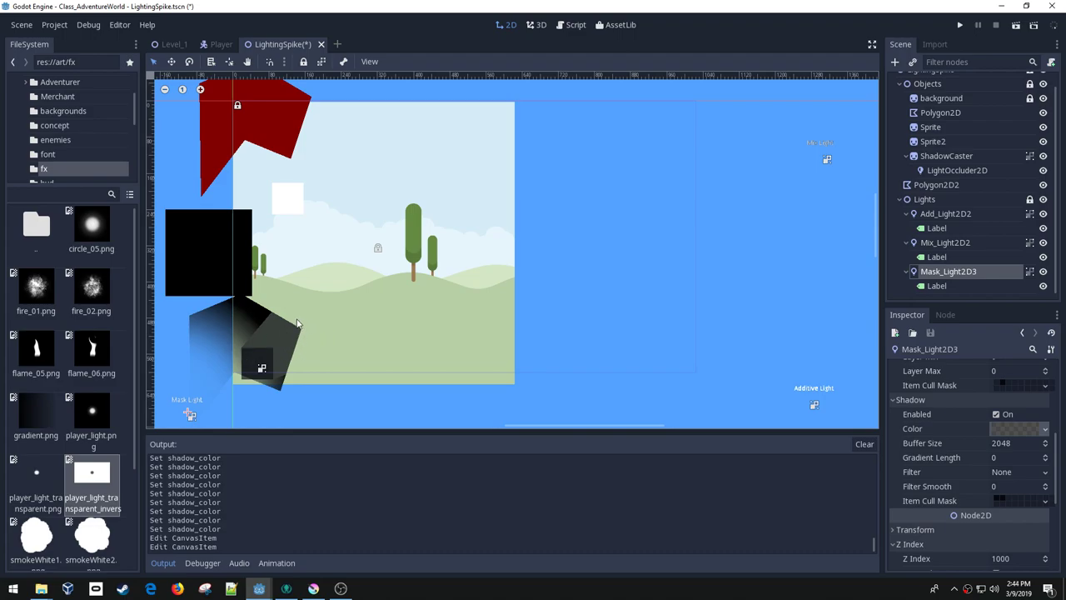
left_click_drag(191, 415, 377, 273)
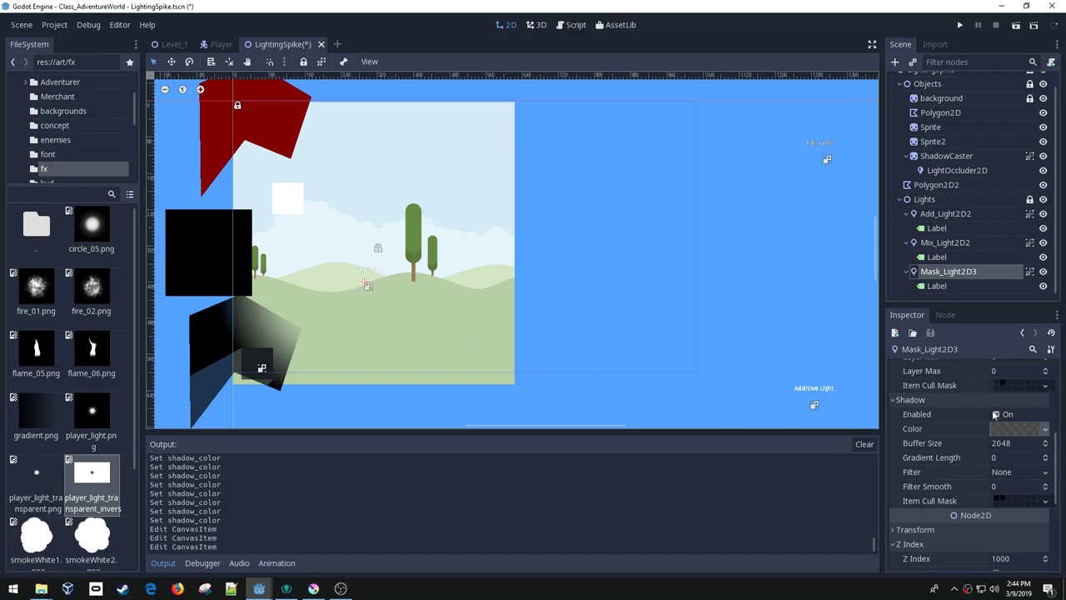
- Disable Mask_Light2D3's shadow, then move the light to the black square's right edge and lock it there
left_click(995, 414)
left_click_drag(377, 296, 247, 239)
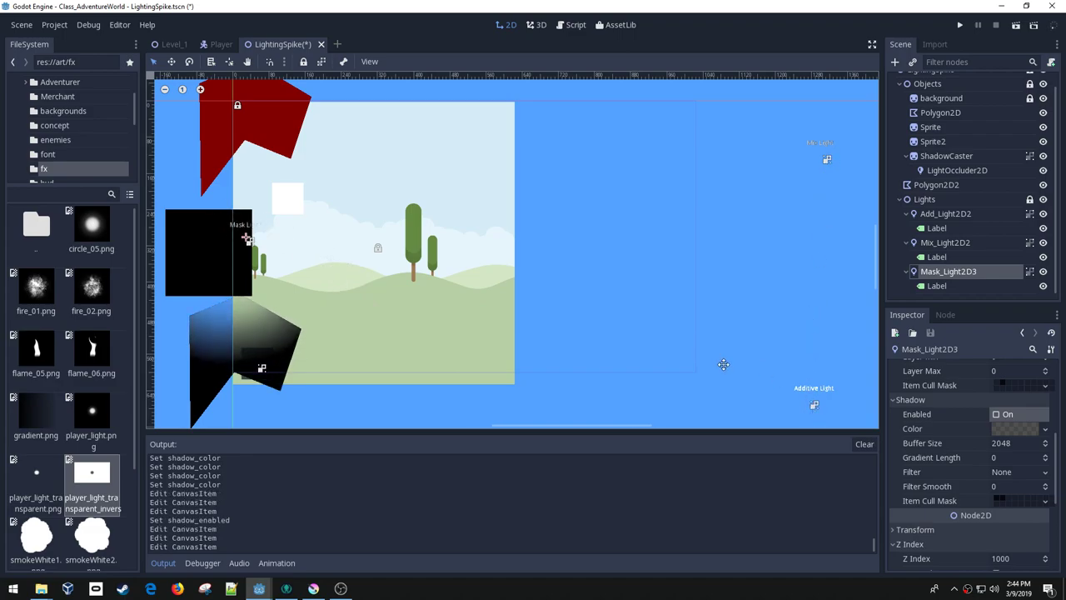
left_click(304, 61)
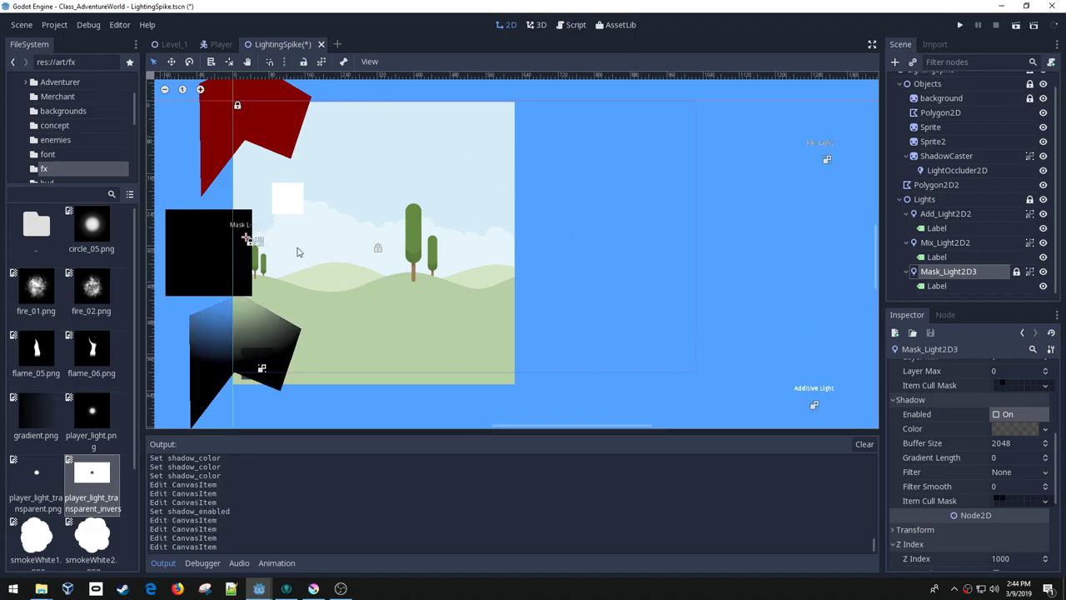
- Move Add_Light2D2 onto the lower polygon and try varying the alpha of its black shadow colour
left_click_drag(814, 405, 288, 389)
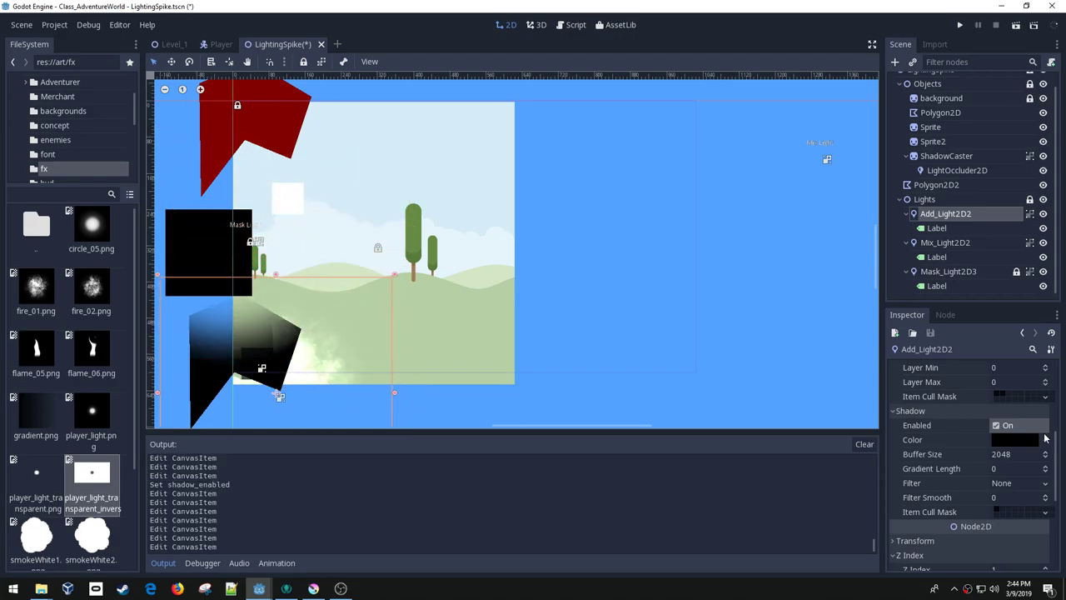
left_click(1022, 441)
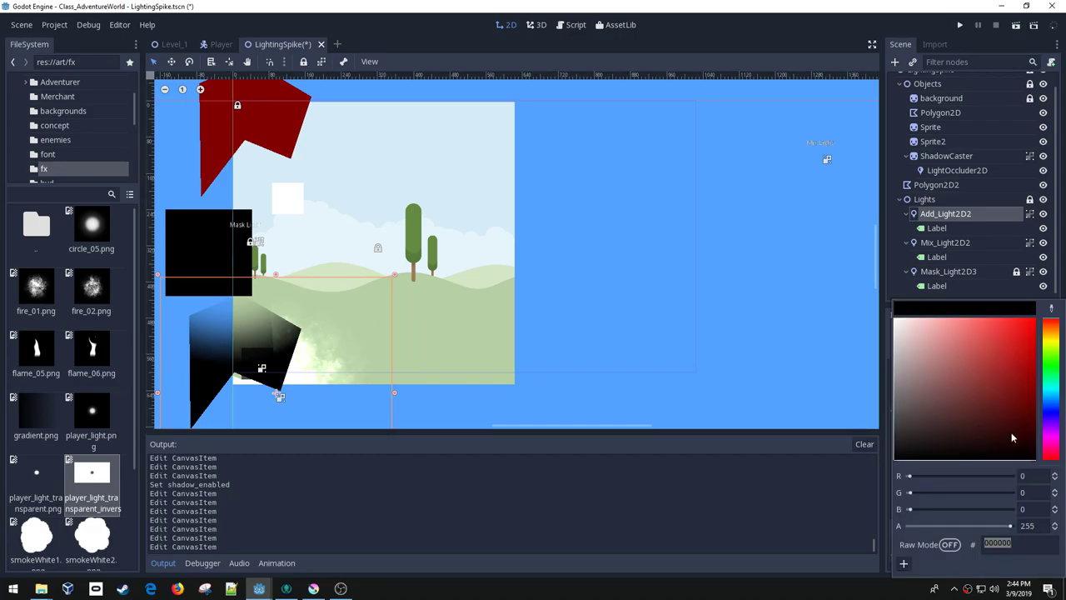
left_click_drag(1009, 529, 1044, 523)
left_click(661, 312)
- Park Add_Light2D2 well to the right of the background image and save the LightingSpike scene
left_click_drag(302, 350, 866, 310)
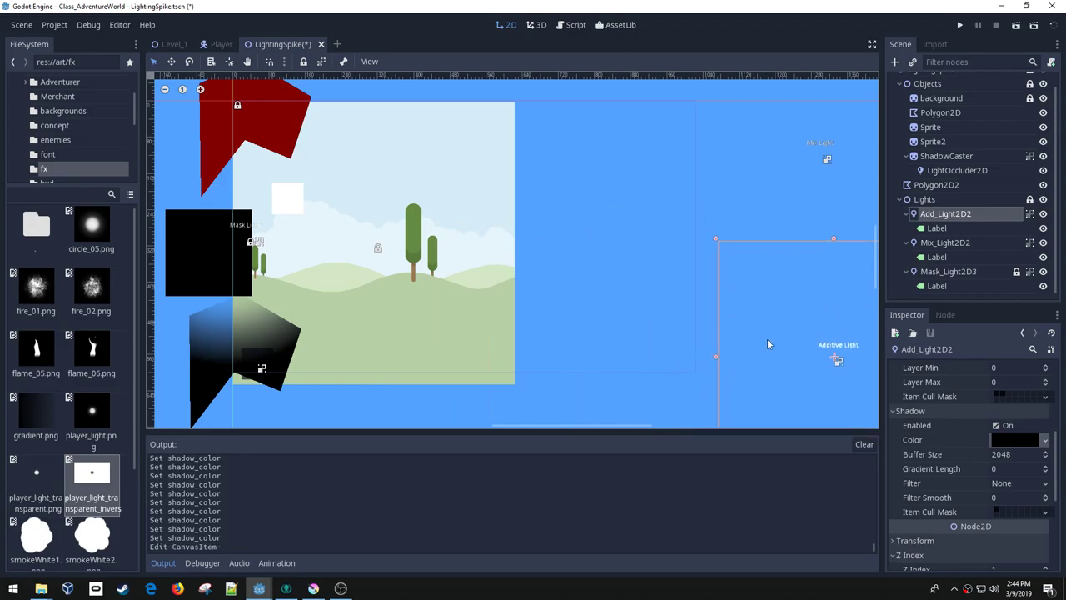
key("ctrl+s")
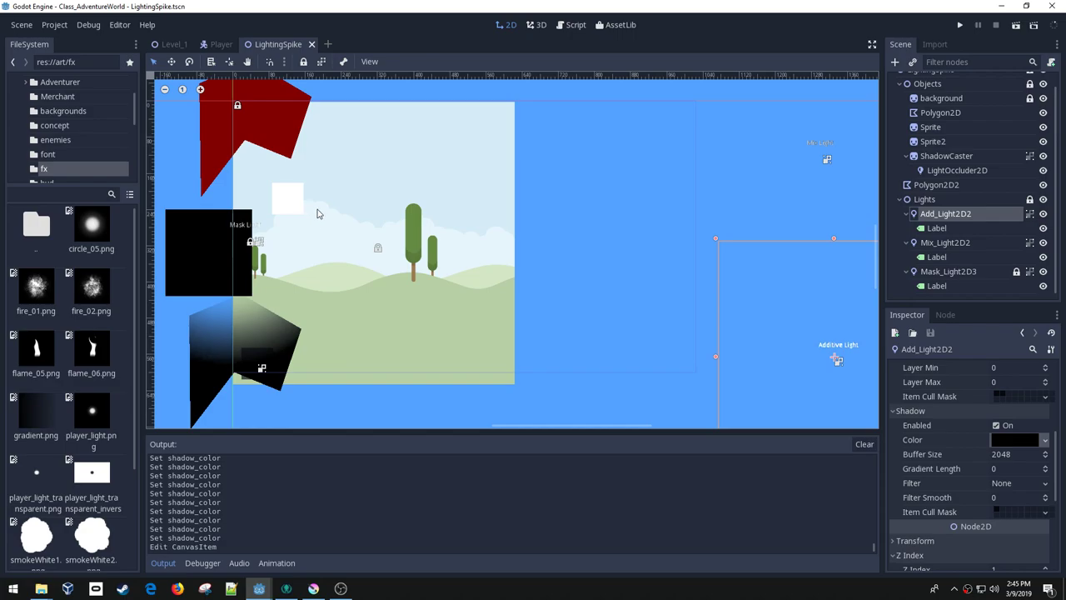
- Open the Level_1 scene, look over the cave and move the Player right, beneath the small floating platform
left_click(175, 44)
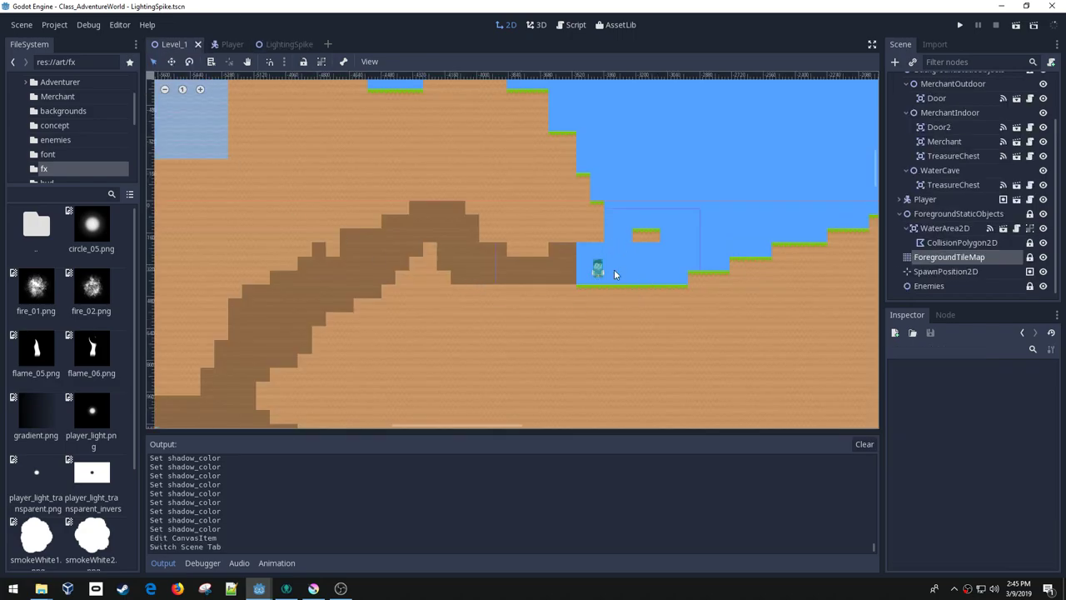
middle_click_drag(587, 190, 638, 282)
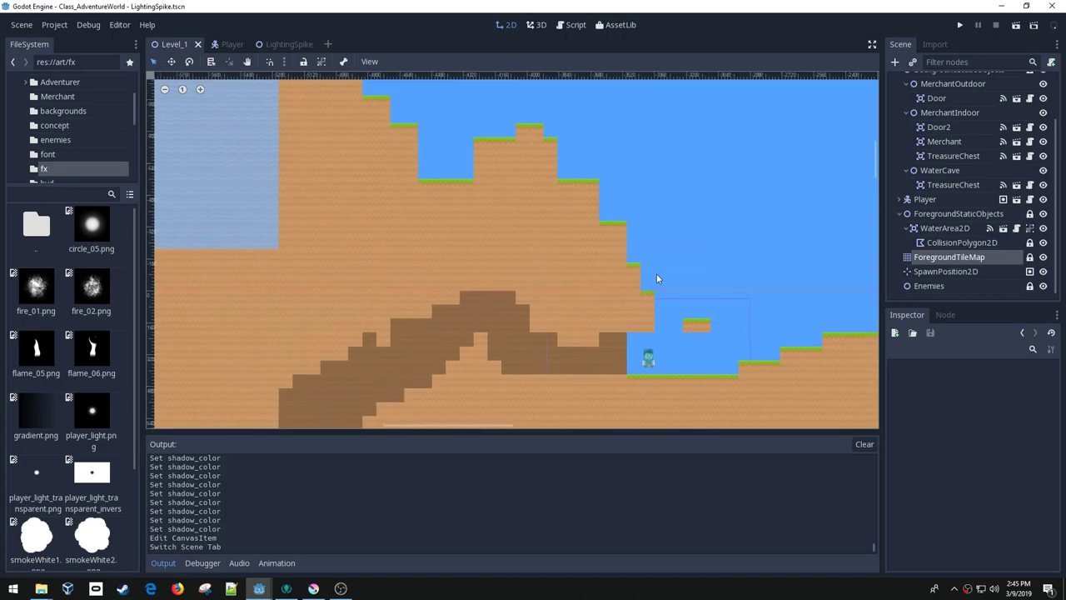
middle_click_drag(448, 293, 447, 167)
middle_click_drag(343, 281, 485, 153)
middle_click_drag(709, 399, 519, 319)
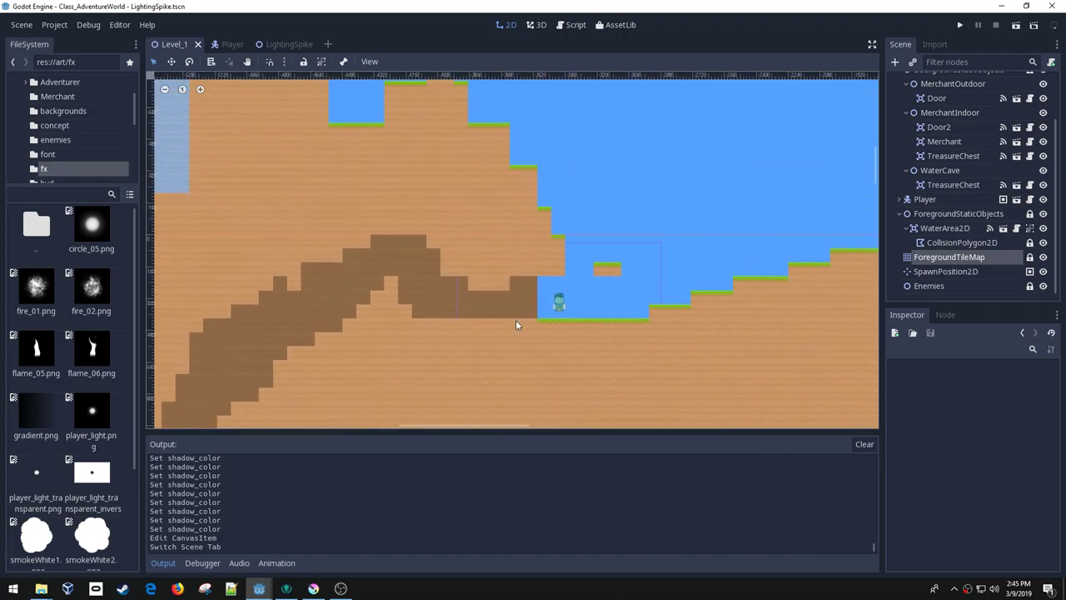
scroll(547, 315, "up", 3)
left_click_drag(578, 302, 665, 303)
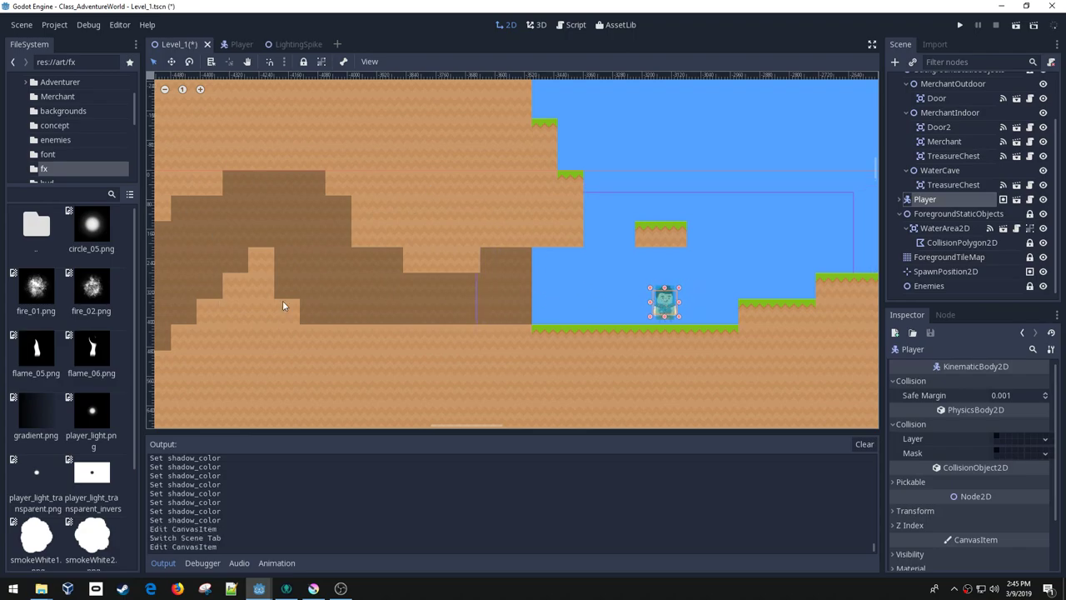
scroll(589, 248, "left", 3)
scroll(553, 259, "down", 2)
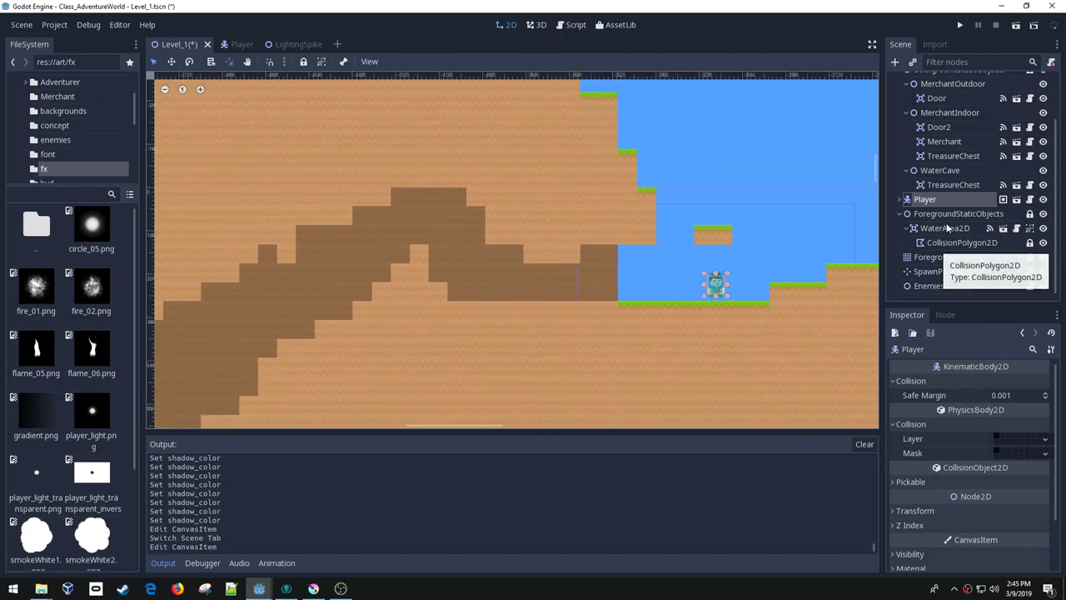
- Add a Node2D child to ForegroundStaticObjects and rename it CaveDarkness
left_click(949, 215)
right_click(951, 216)
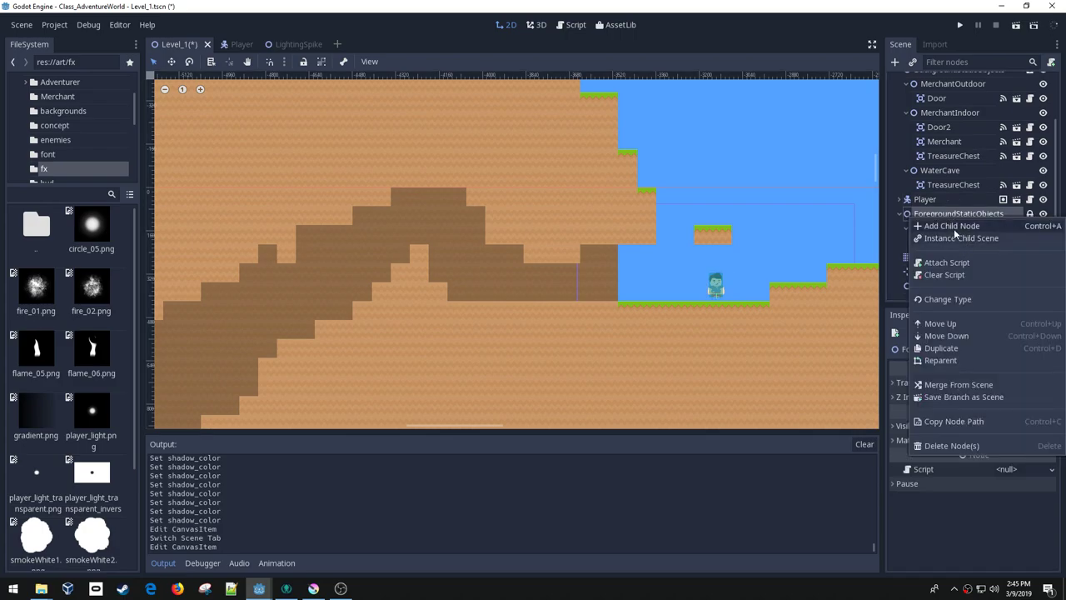
left_click(953, 229)
double_click(286, 279)
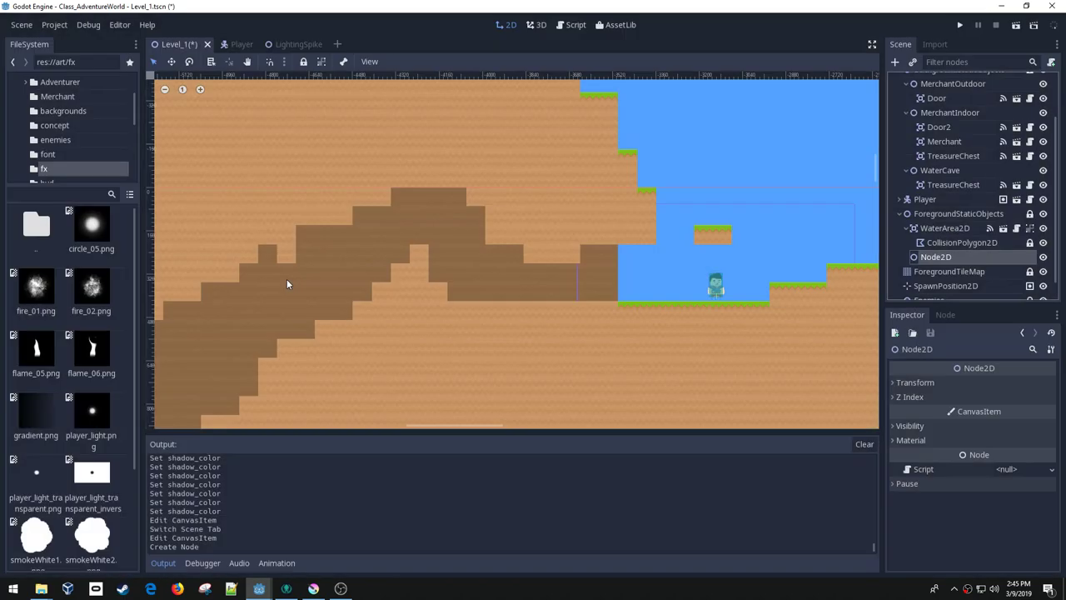
double_click(956, 260)
type("CaveDarkness")
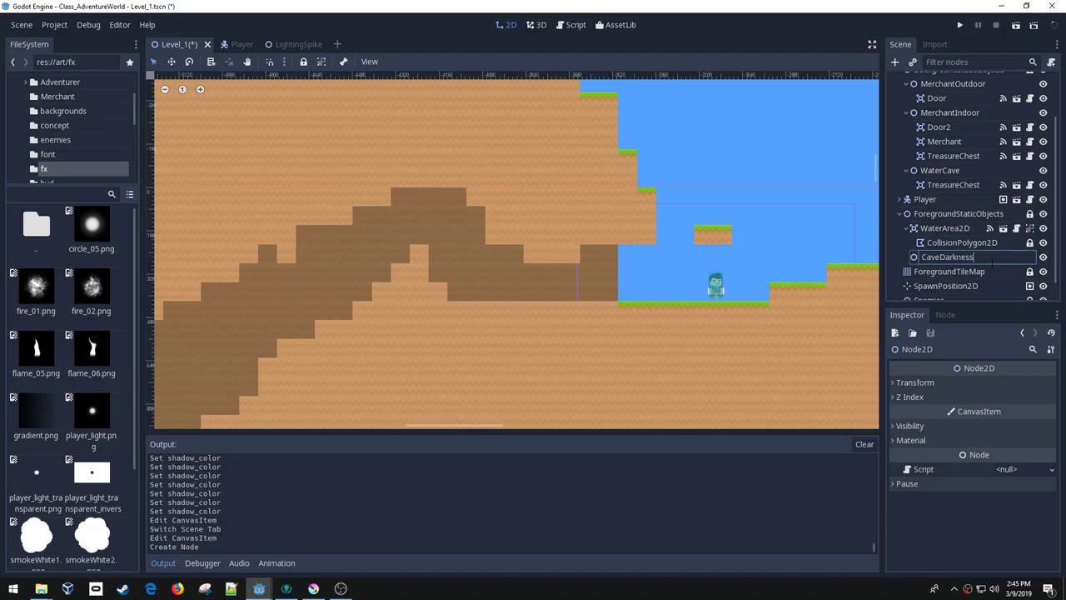
key("Return")
- Add a Polygon2D child node to CaveDarkness
right_click(966, 257)
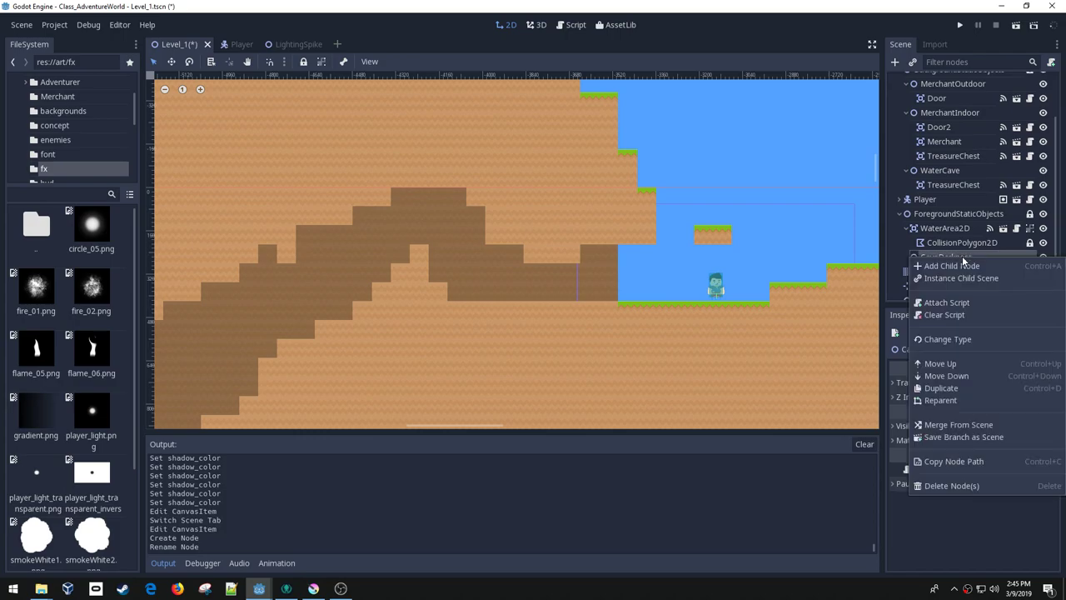
left_click(961, 267)
type("poly")
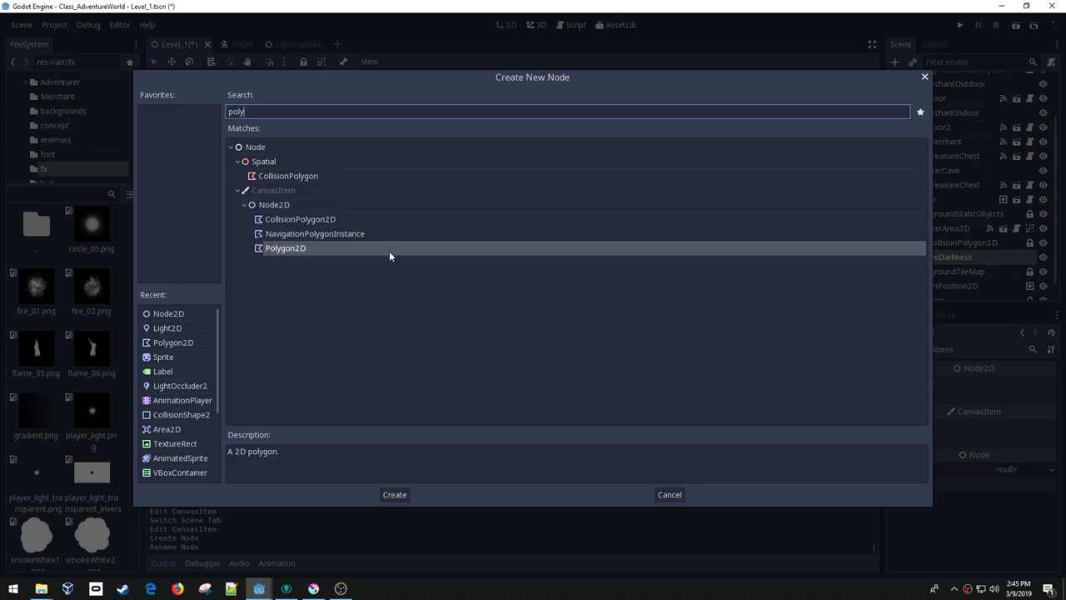
double_click(389, 251)
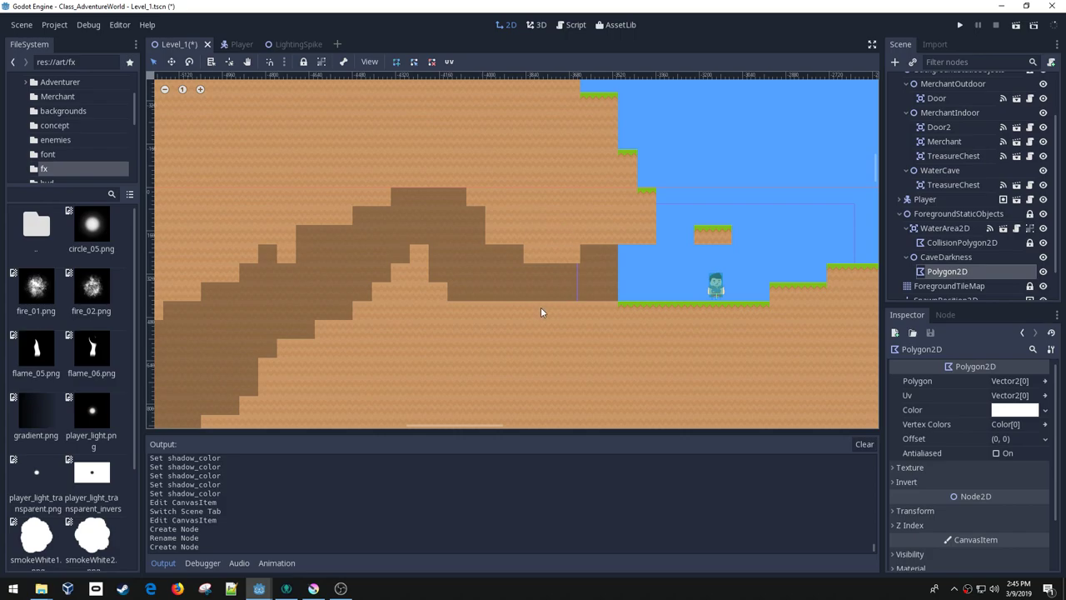
- Start the Polygon2D outline at the ceiling corner inside the cave entrance and place the second point in the rock directly below
scroll(574, 258, "up", 3)
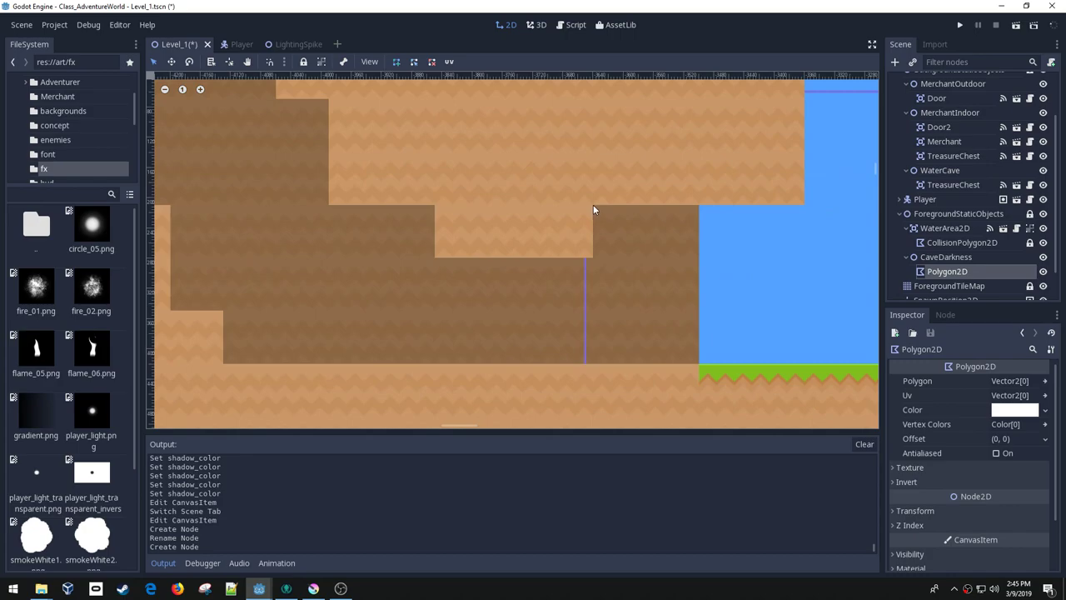
mouse_move(602, 342)
middle_mouse_down()
mouse_move(605, 214)
mouse_move(594, 221)
middle_mouse_up()
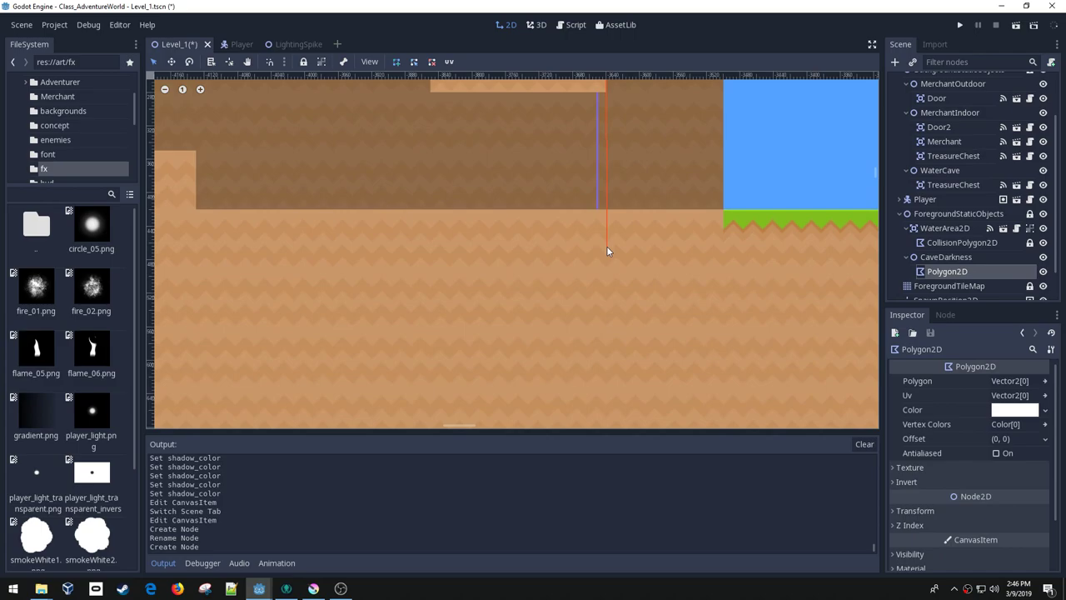
left_click(607, 337)
scroll(586, 263, "down", 5)
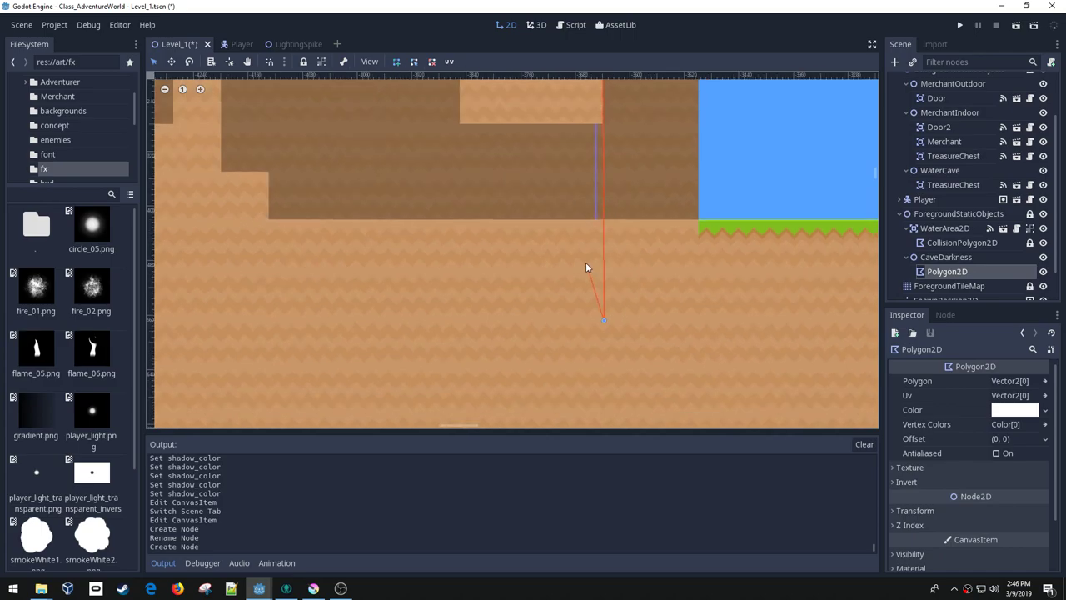
middle_click_drag(597, 306, 470, 42)
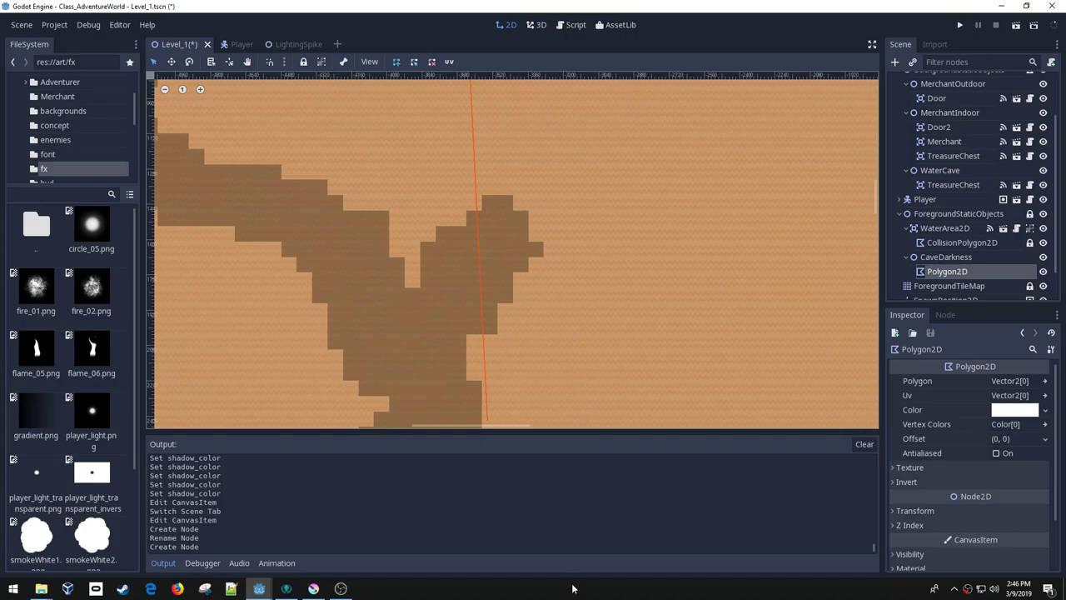
- Continue the polygon outline down through the solid rock along the right side of the cave's vertical shaft
left_click(713, 281)
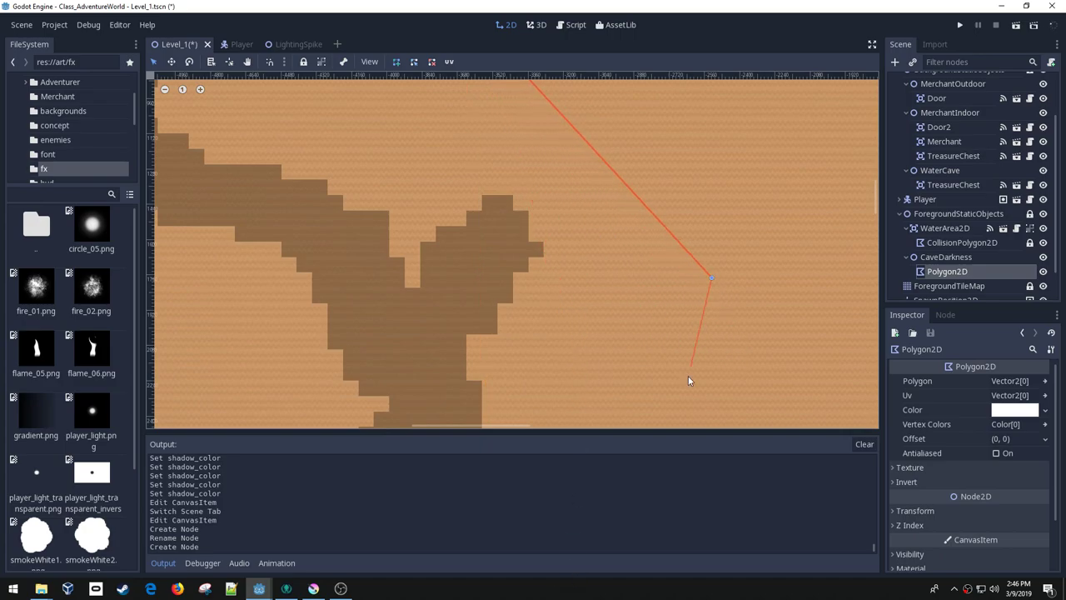
middle_click_drag(690, 374, 602, 122)
left_click(685, 414)
middle_click_drag(658, 383, 669, 167)
scroll(687, 282, "down", 8)
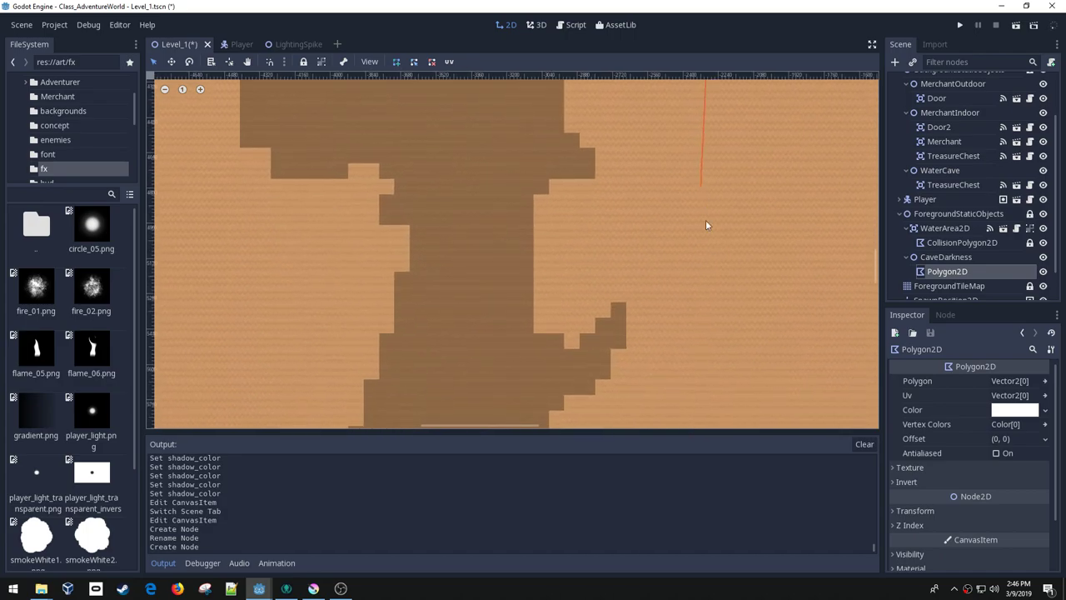
left_click(638, 137)
scroll(645, 278, "down", 3)
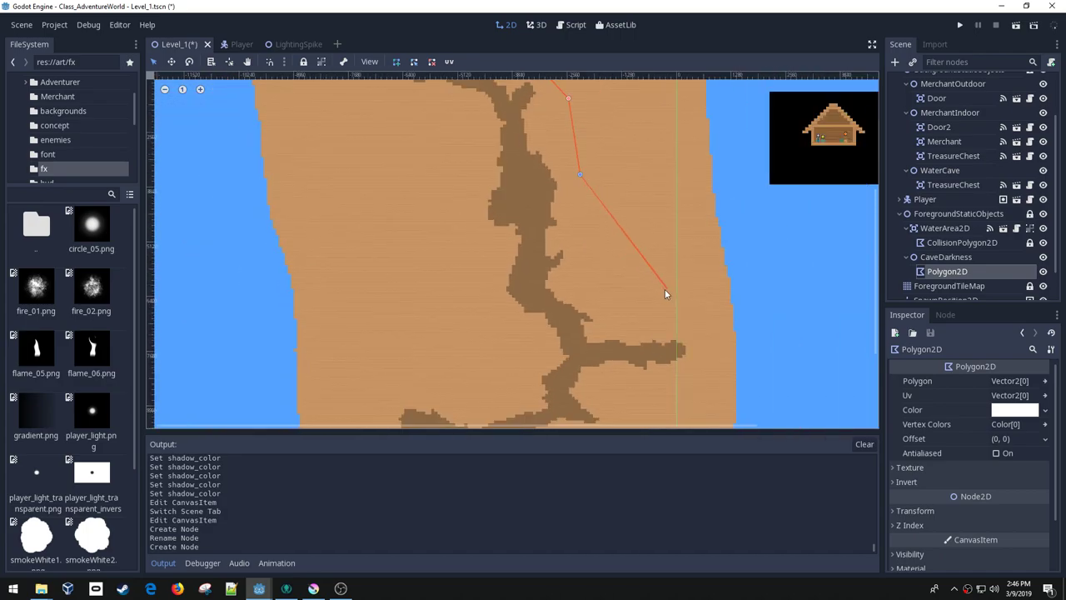
- Carry the polygon outline around the cave's lowest branches and back up to the rock left of the upper side tunnel
left_click(717, 338)
middle_click_drag(714, 399, 724, 308)
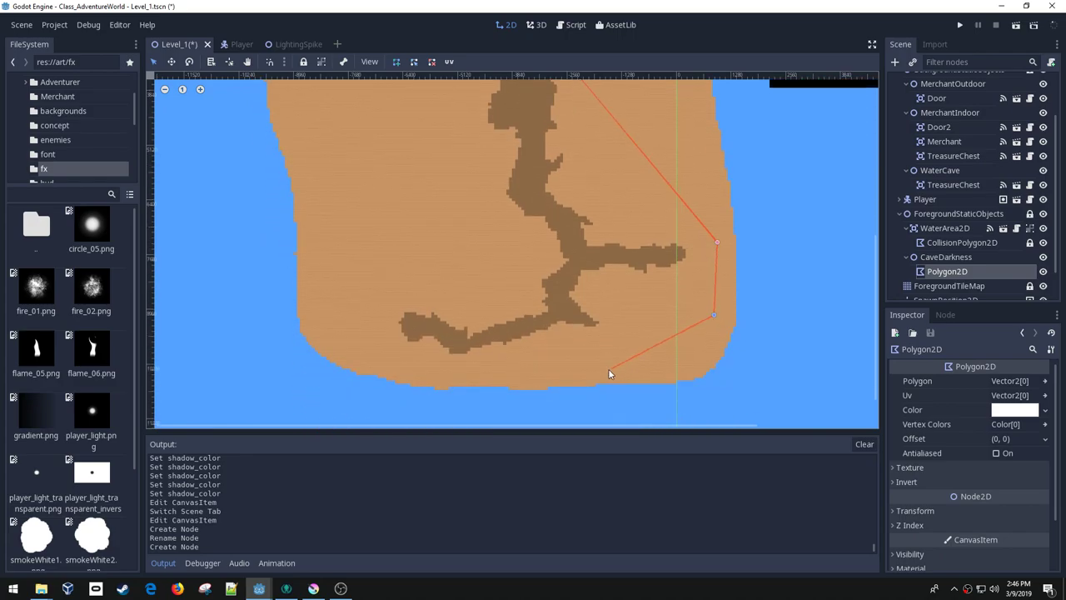
left_click(430, 390)
left_click(341, 328)
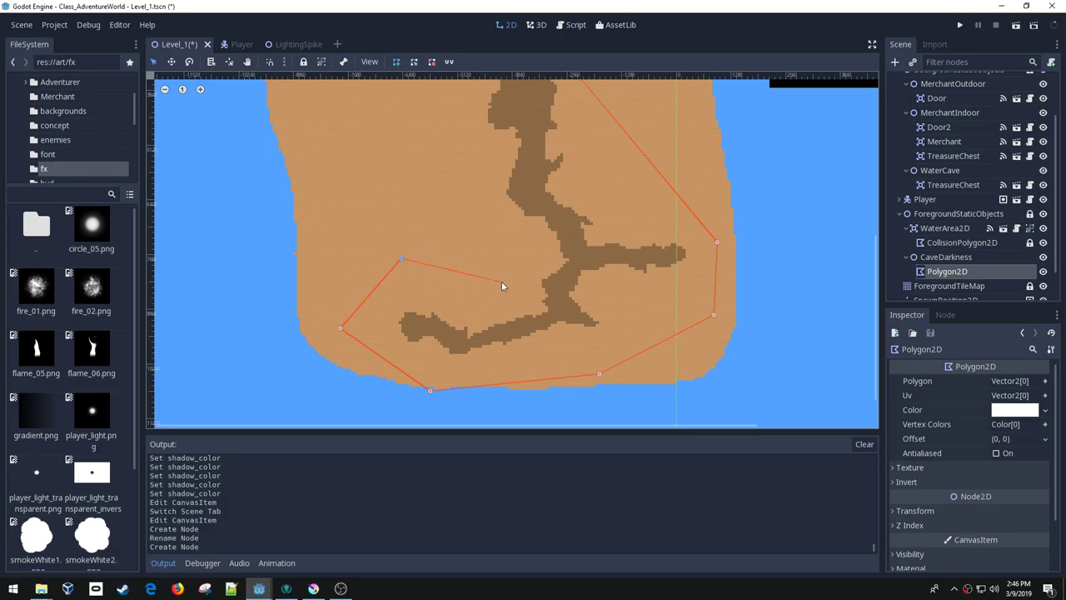
scroll(489, 223, "up", 5)
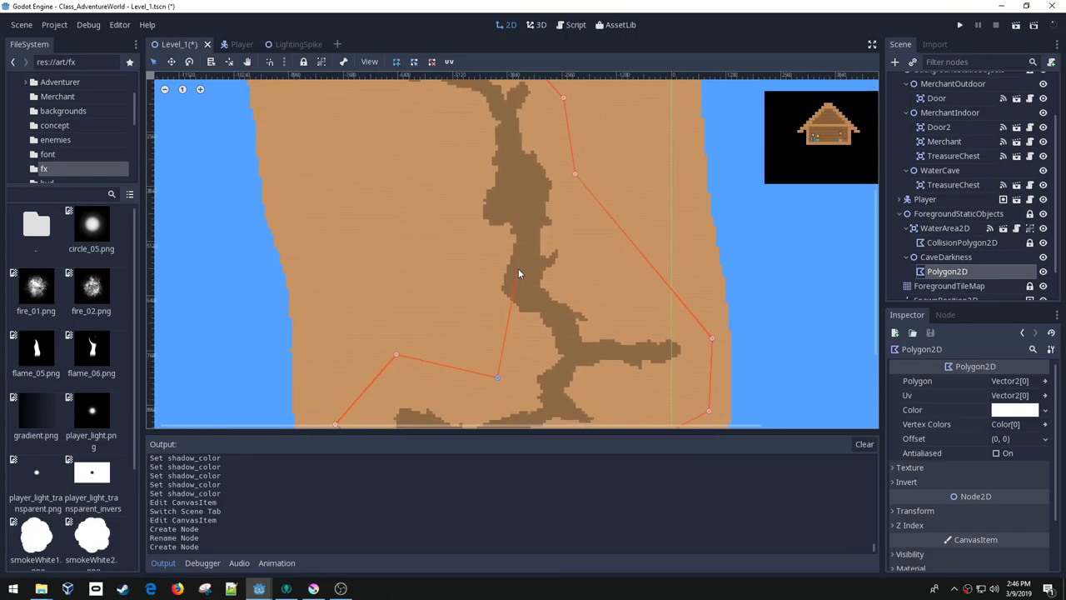
left_click(356, 92)
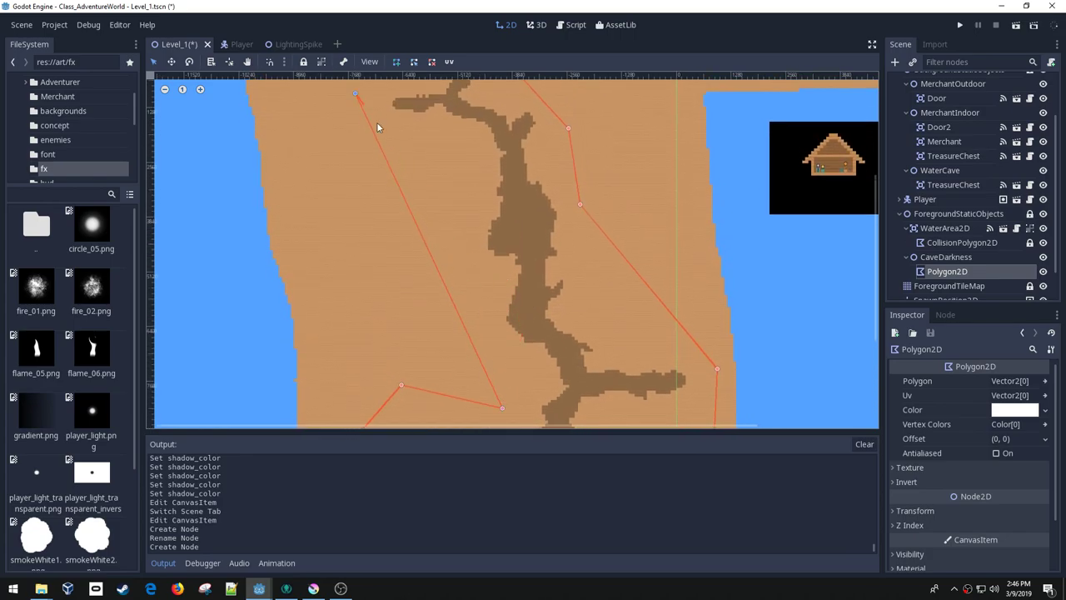
- Run the polygon outline over the cave's upper tunnels and close it at its starting point by the entrance
scroll(458, 337, "up", 7, "ctrl")
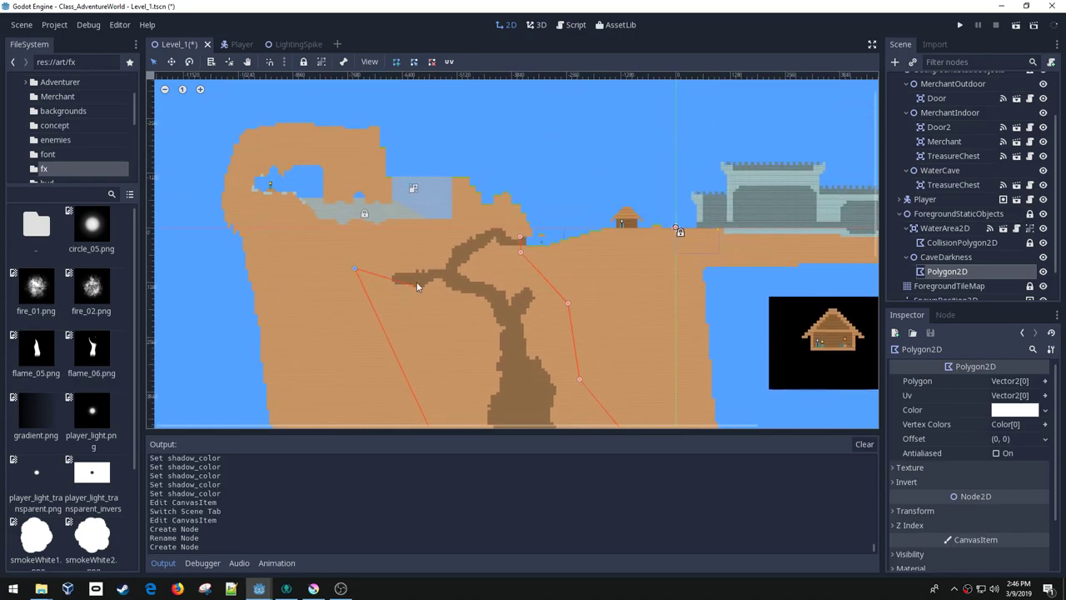
scroll(410, 258, "up", 3)
scroll(410, 257, "up", 1)
left_click(412, 235)
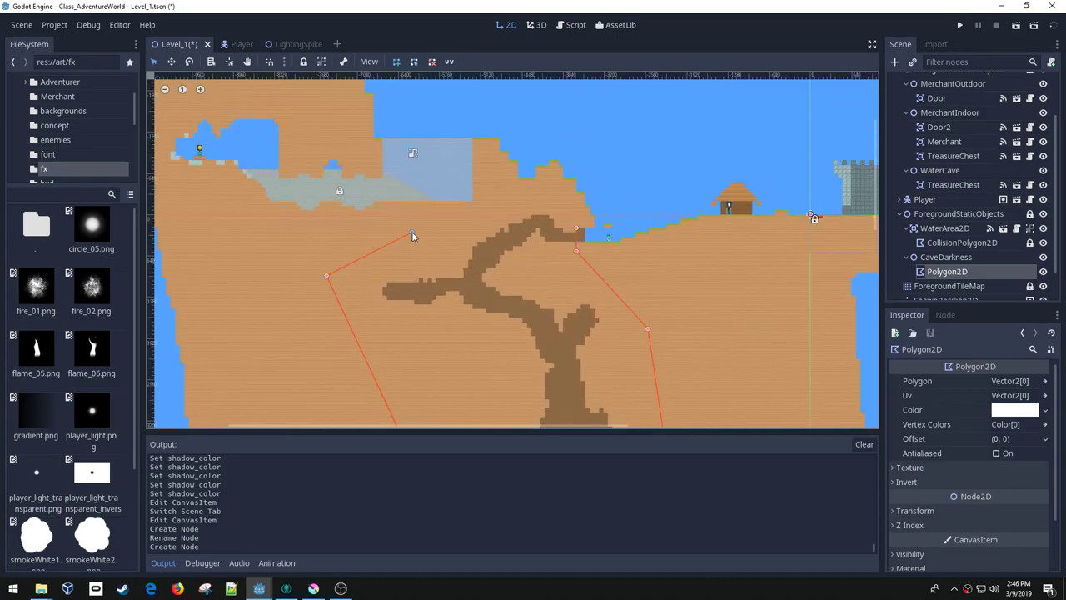
left_click(485, 219)
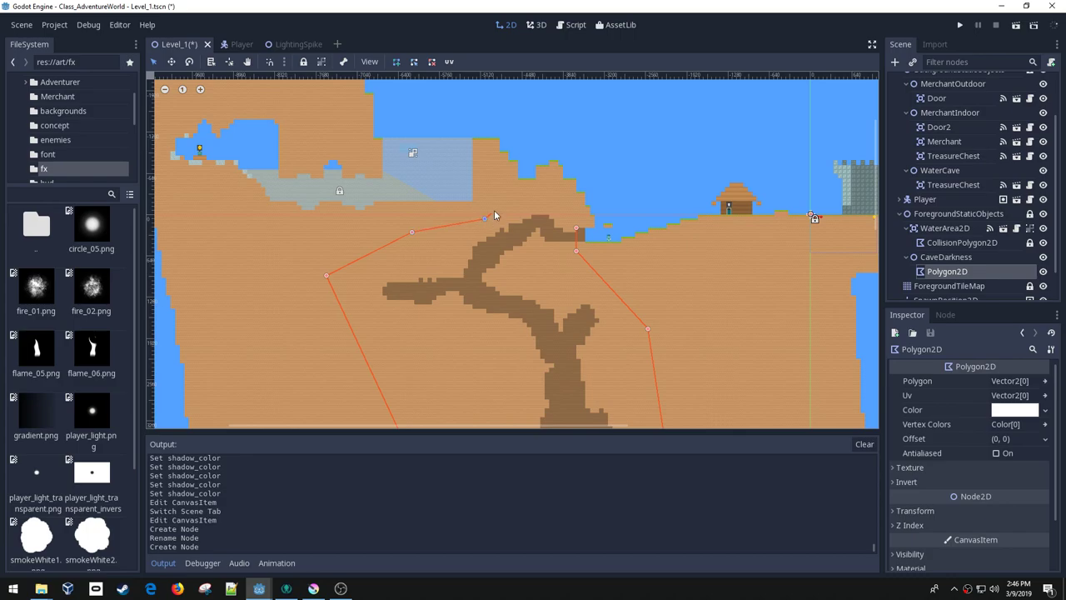
left_click(563, 200)
left_click(576, 229)
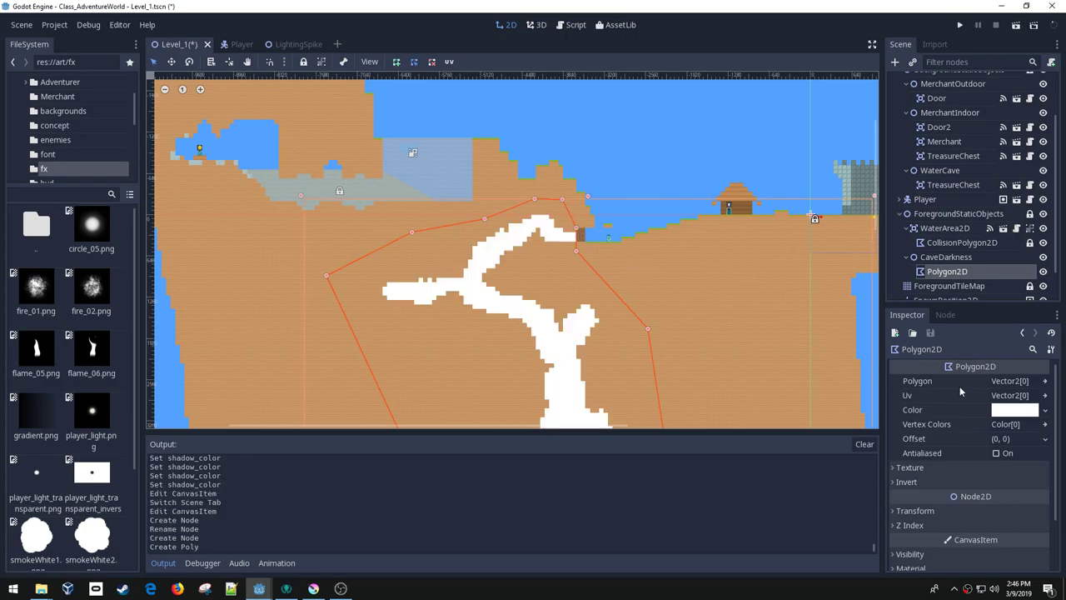
- Set the Polygon2D's color to black
left_click(1015, 409)
left_click_drag(925, 350, 829, 474)
left_click(719, 338)
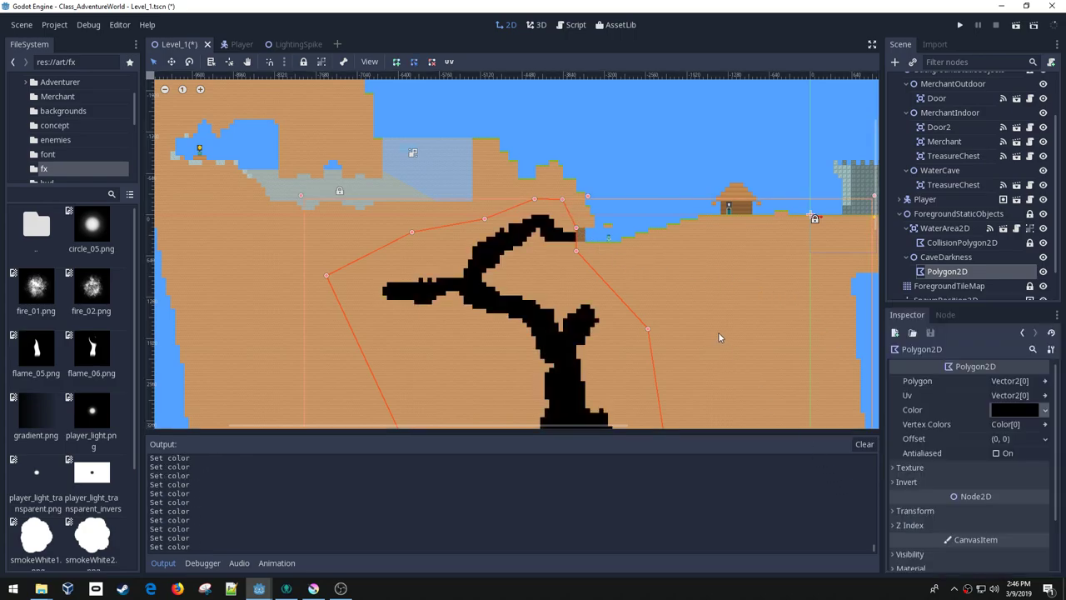
- Move CaveDarkness out of ForegroundStaticObjects and place it directly after ForegroundTileMap in the scene tree
scroll(562, 290, "up", 10)
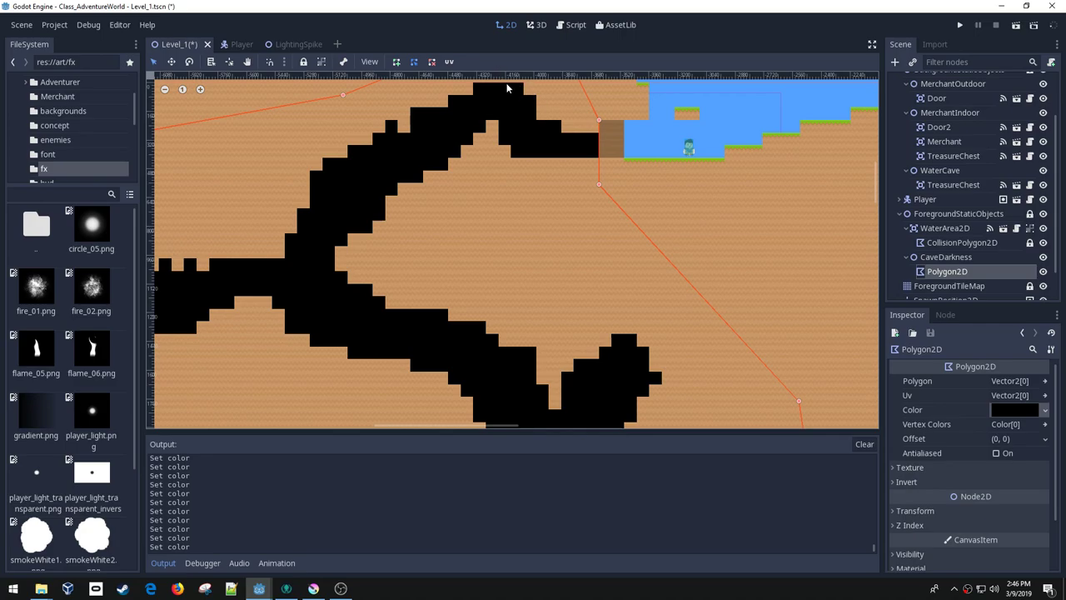
scroll(930, 242, "down", 1)
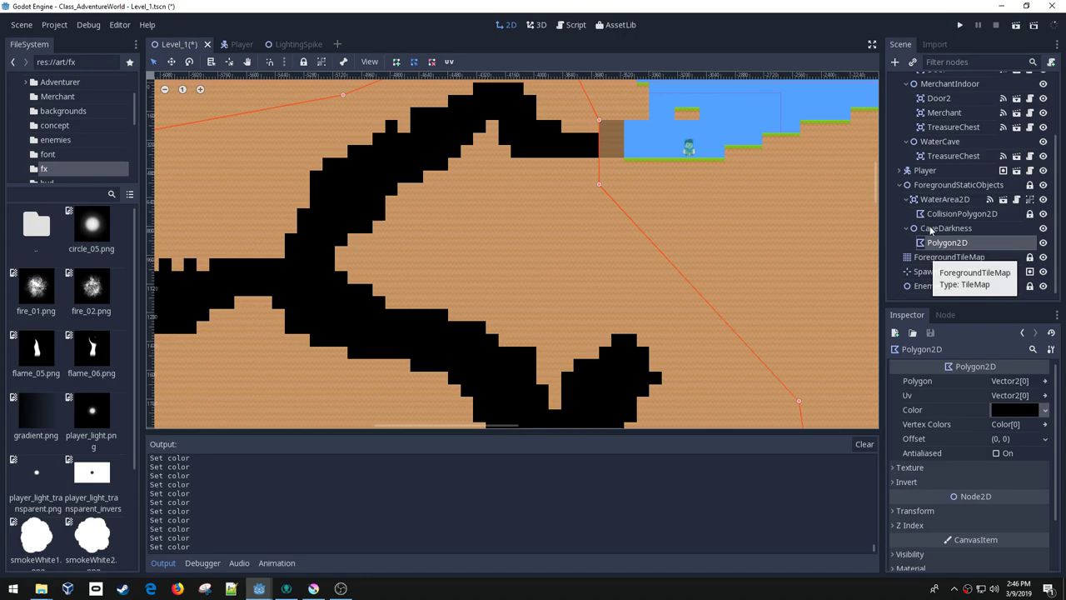
left_click_drag(932, 231, 934, 266)
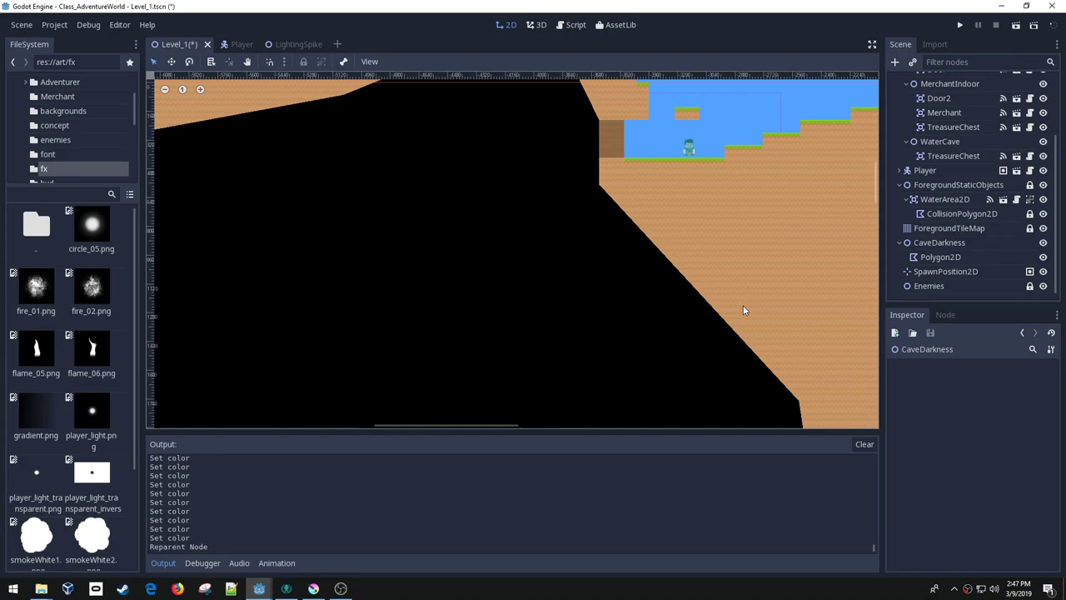
- Remove the inward notch point on the polygon's lower-left side and save the Level_1 scene
scroll(638, 266, "down", 4)
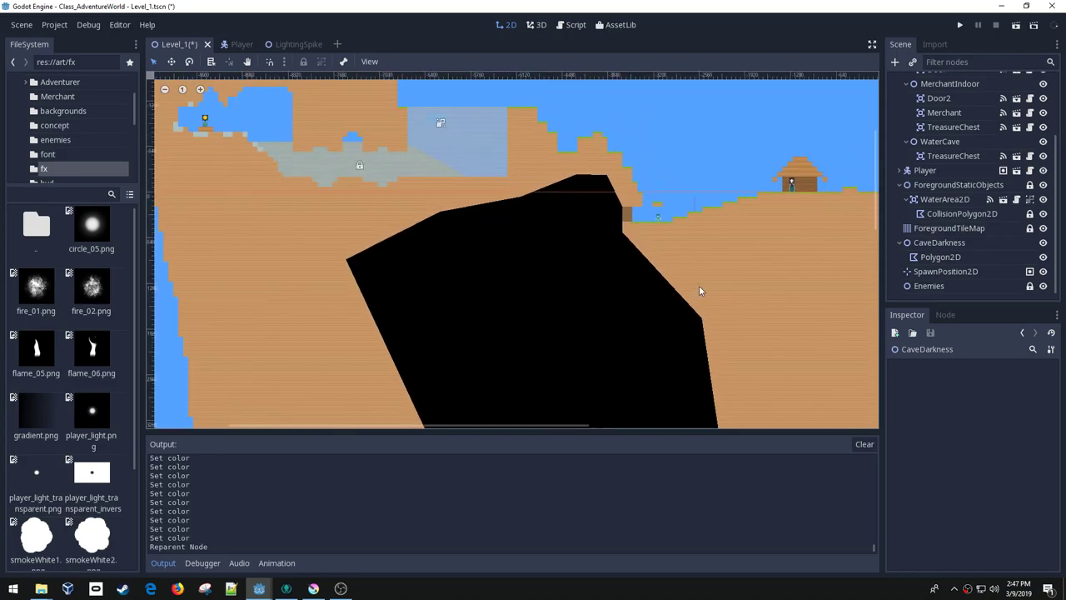
scroll(699, 285, "up", 4)
scroll(675, 192, "down", 2)
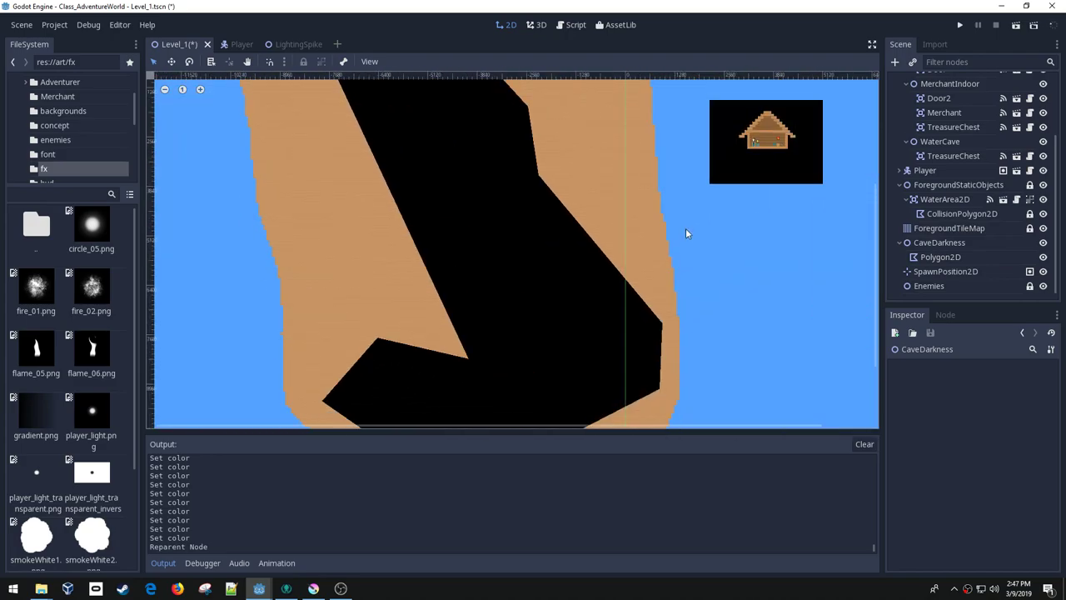
scroll(685, 232, "down", 1)
left_click(506, 267)
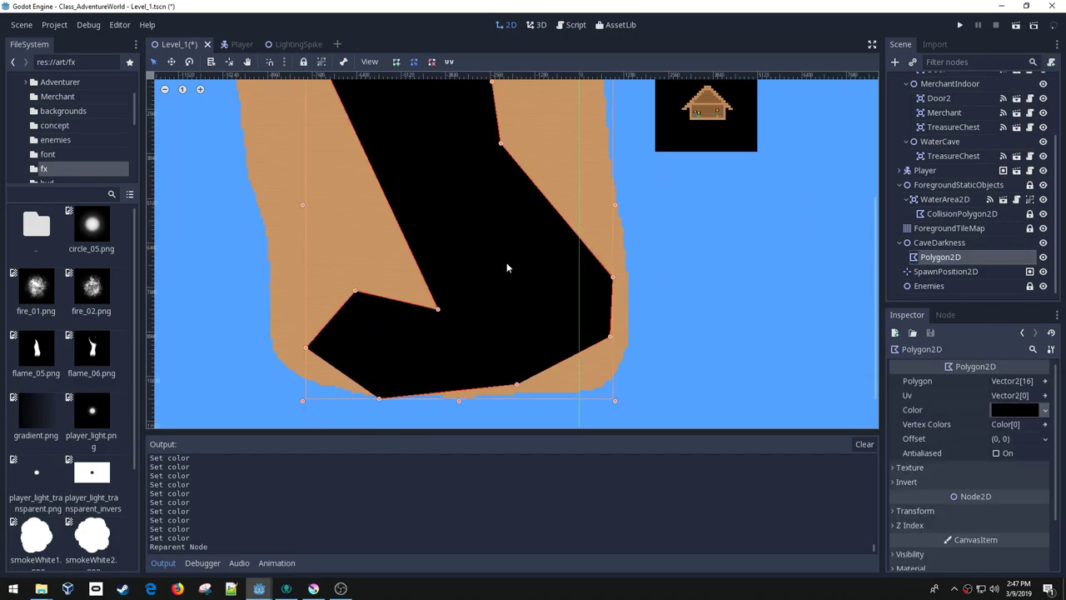
scroll(436, 307, "up", 3)
left_click_drag(444, 308, 318, 218)
middle_click_drag(380, 202, 500, 306)
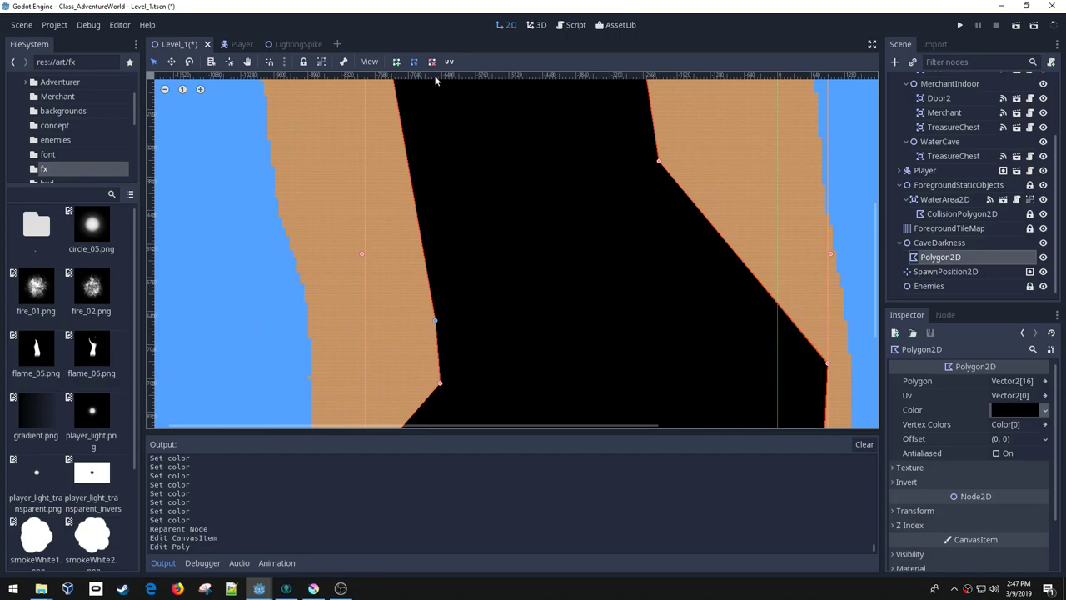
right_click(434, 321)
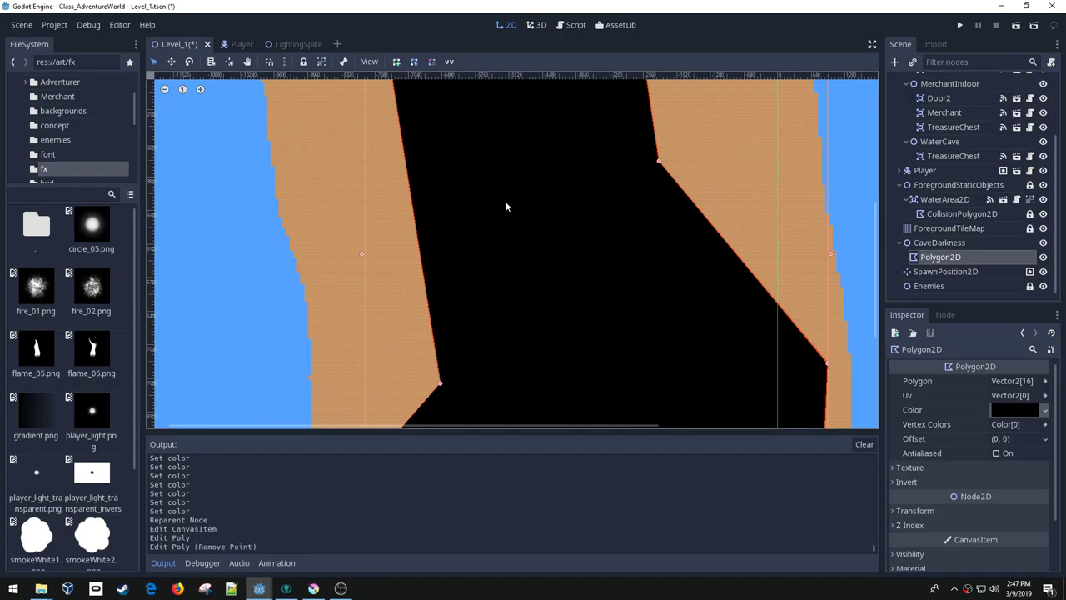
scroll(510, 349, "down", 2)
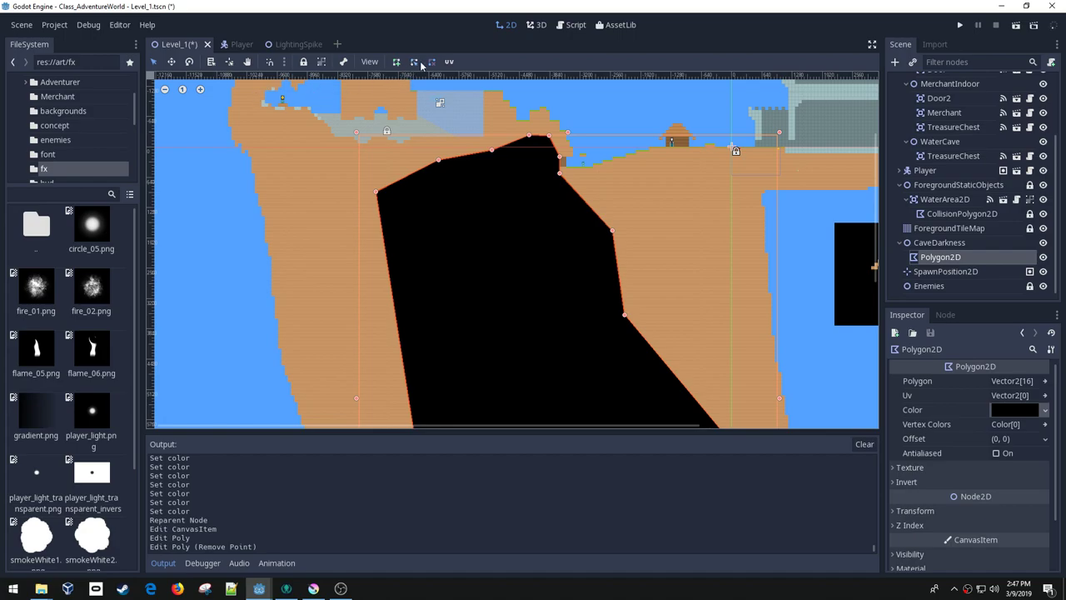
key("ctrl+s")
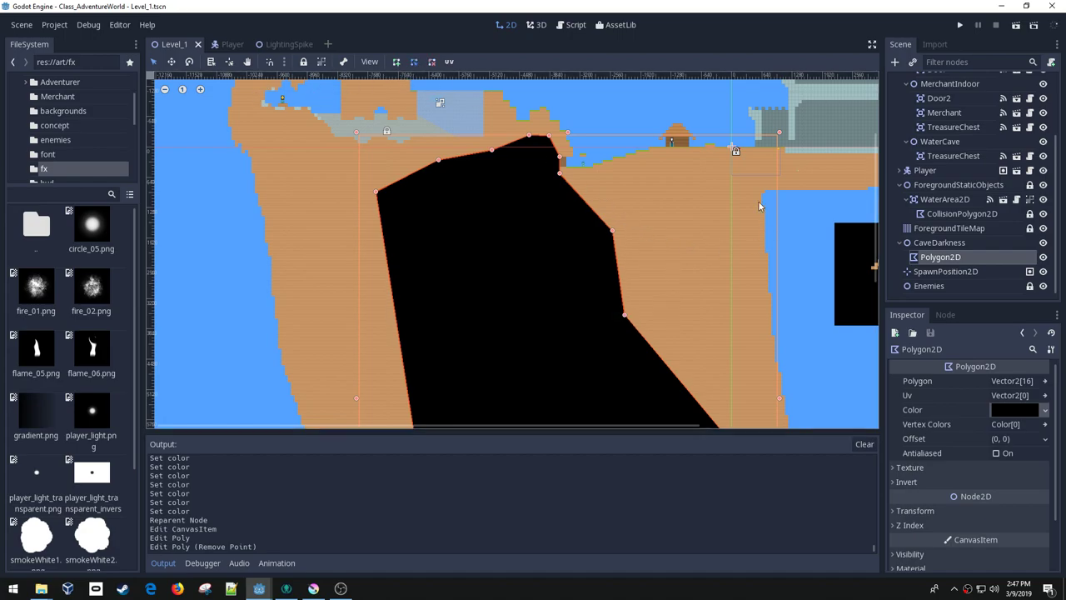
- Hide and show the Polygon2D again to check its coverage of the cave, and inspect the polygon at the entrance
left_click(1043, 257)
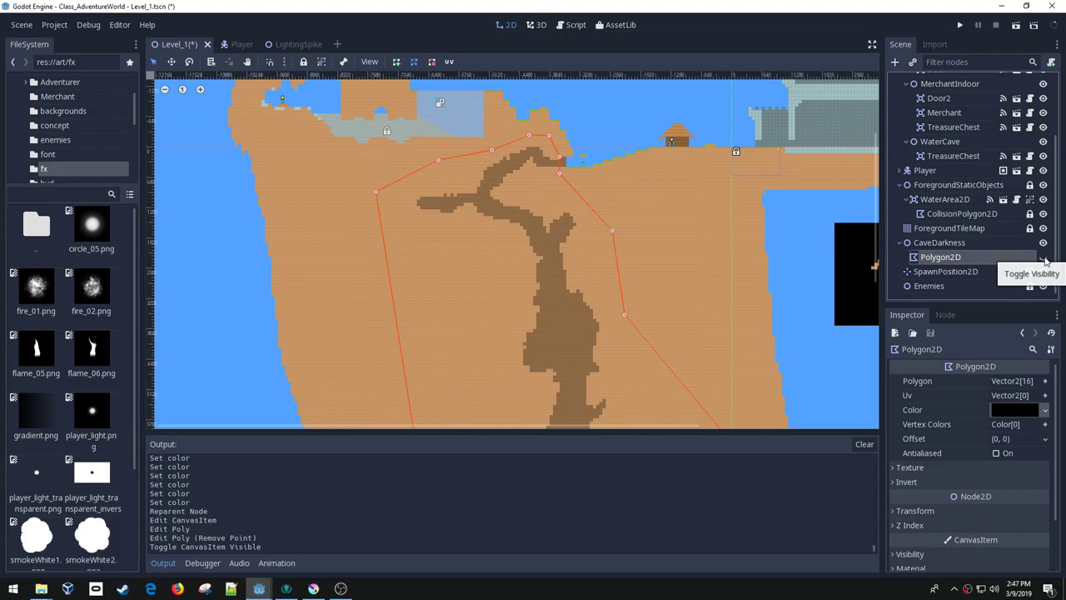
left_click(1044, 258)
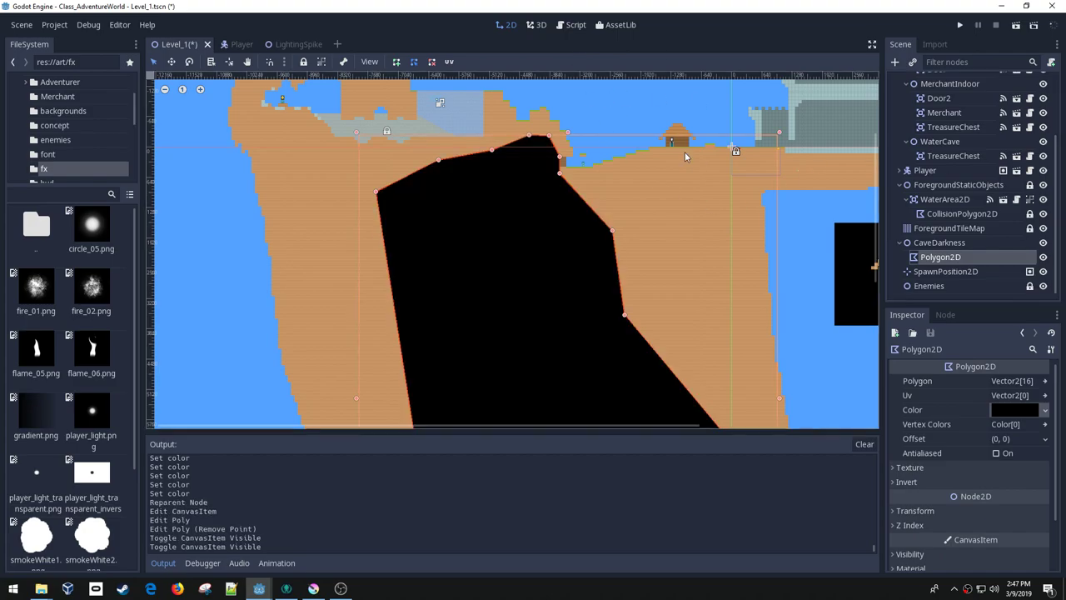
scroll(625, 159, "up", 6)
middle_click_drag(467, 166, 489, 265)
scroll(489, 268, "up", 1)
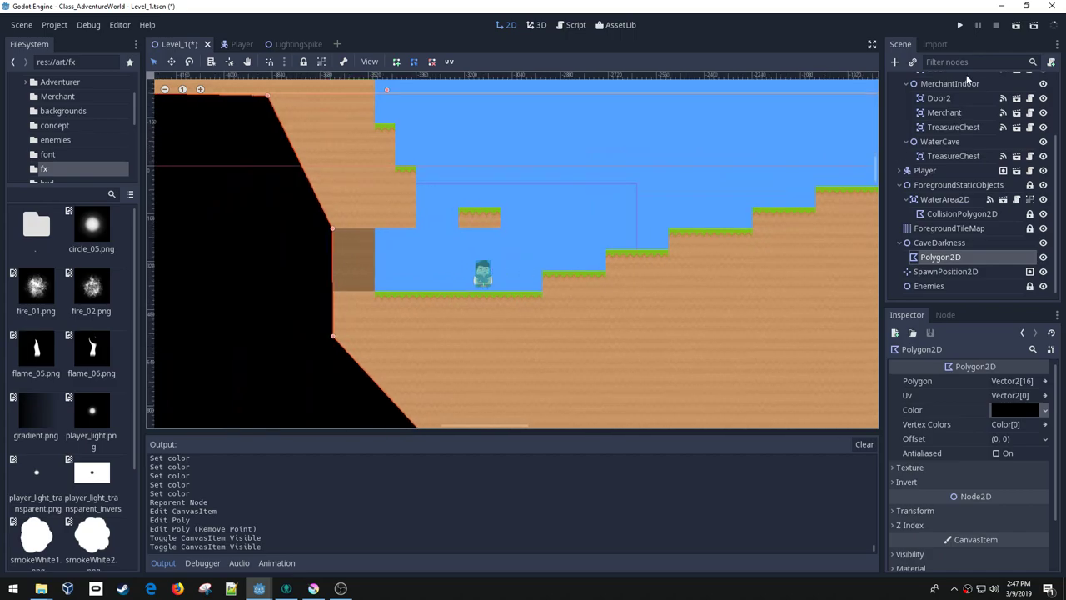
- Run the project, walk the player into the darkened cave and back toward the entrance, and close the game
left_click(959, 26)
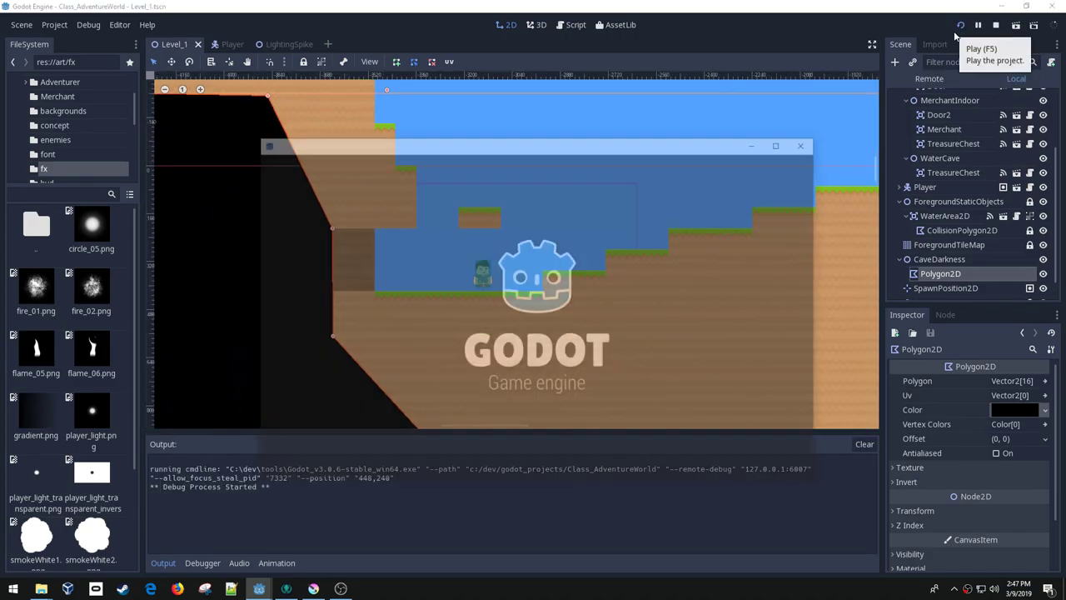
key("Left")
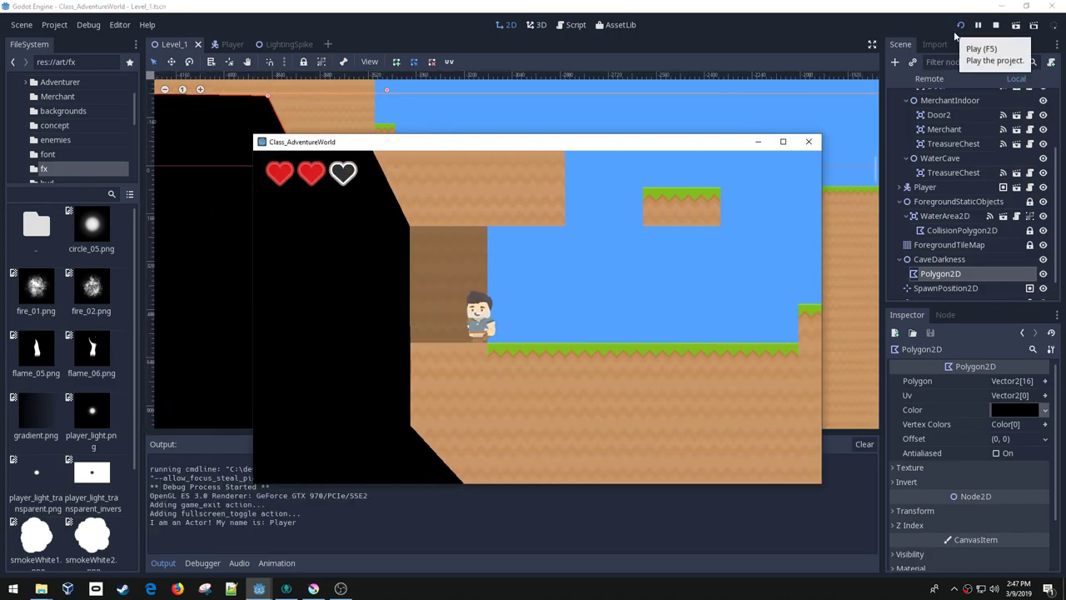
key("Left")
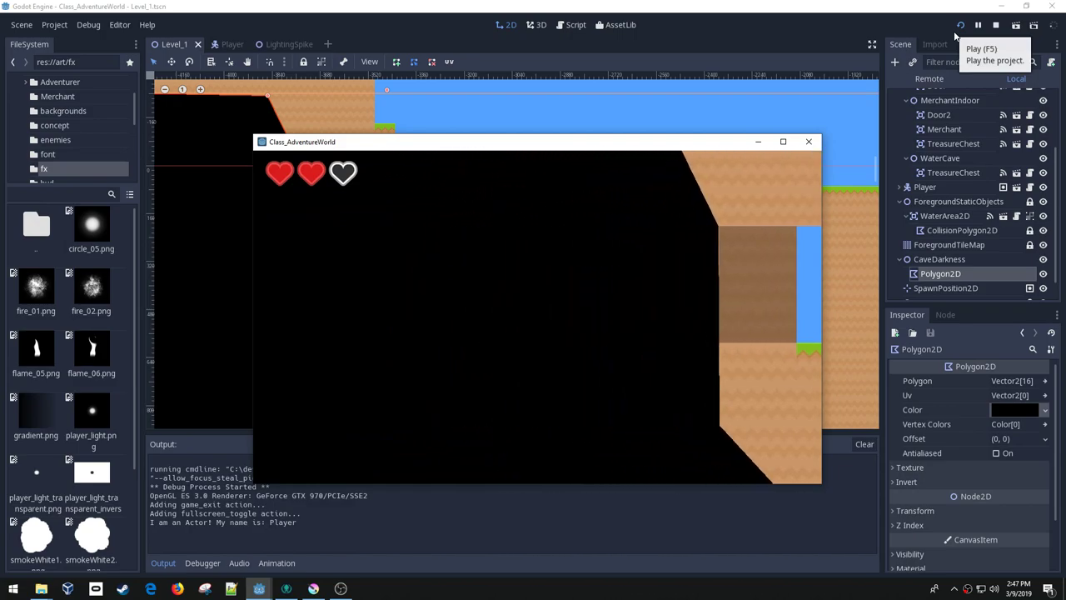
key("Left")
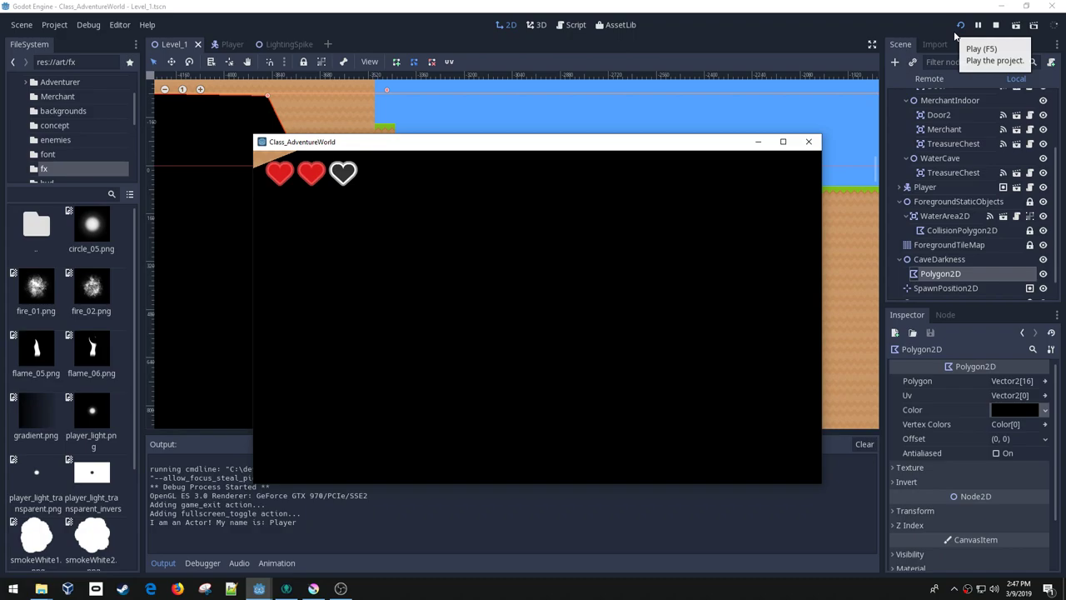
key("Right")
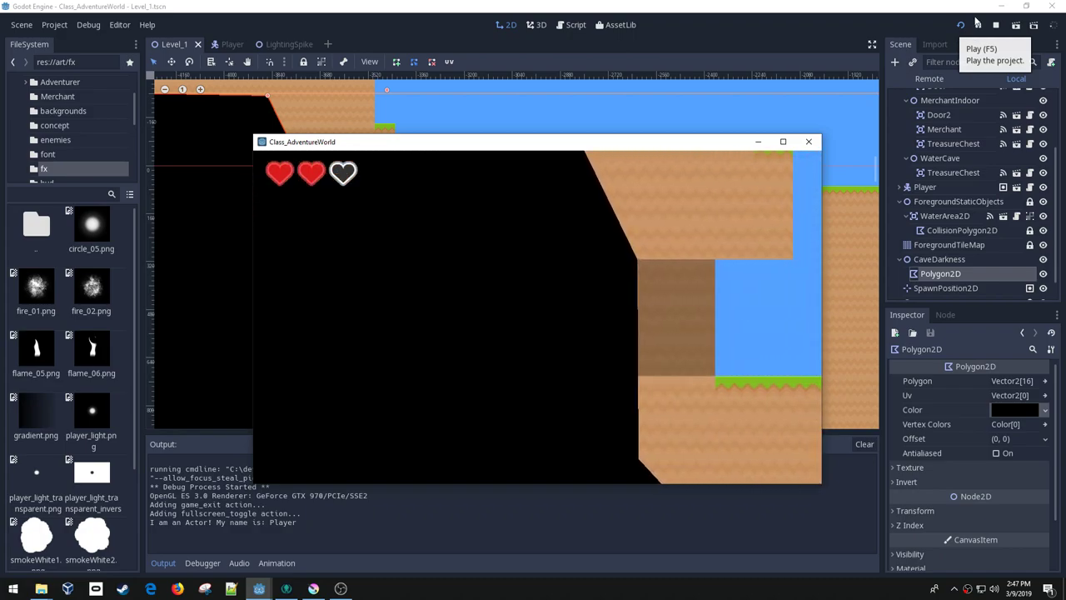
left_click(808, 141)
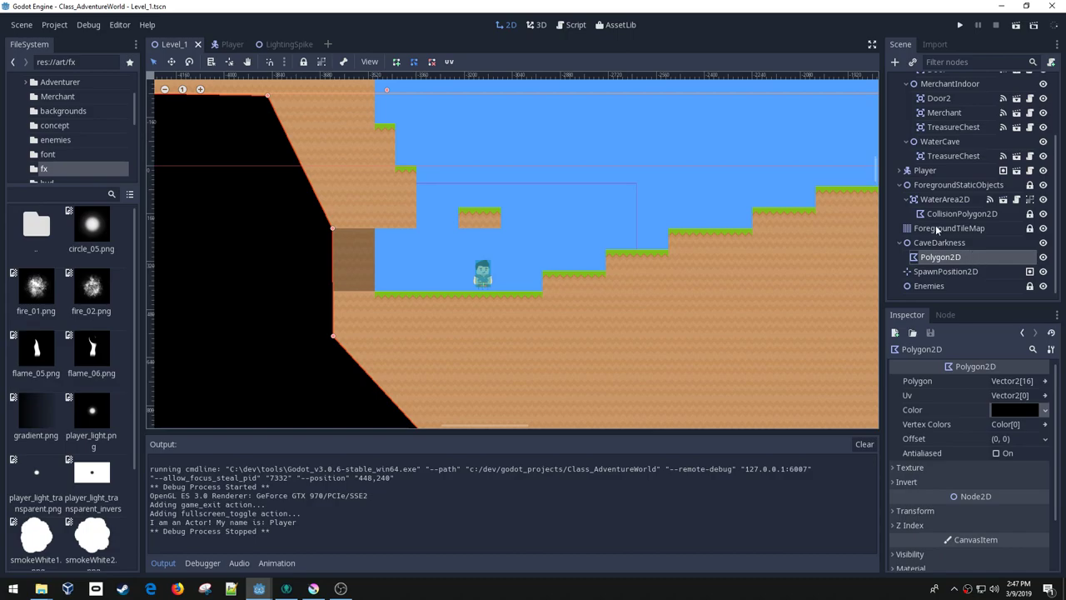
- Open the Player scene and add a Light2D node as a child of the Player root
left_click(229, 44)
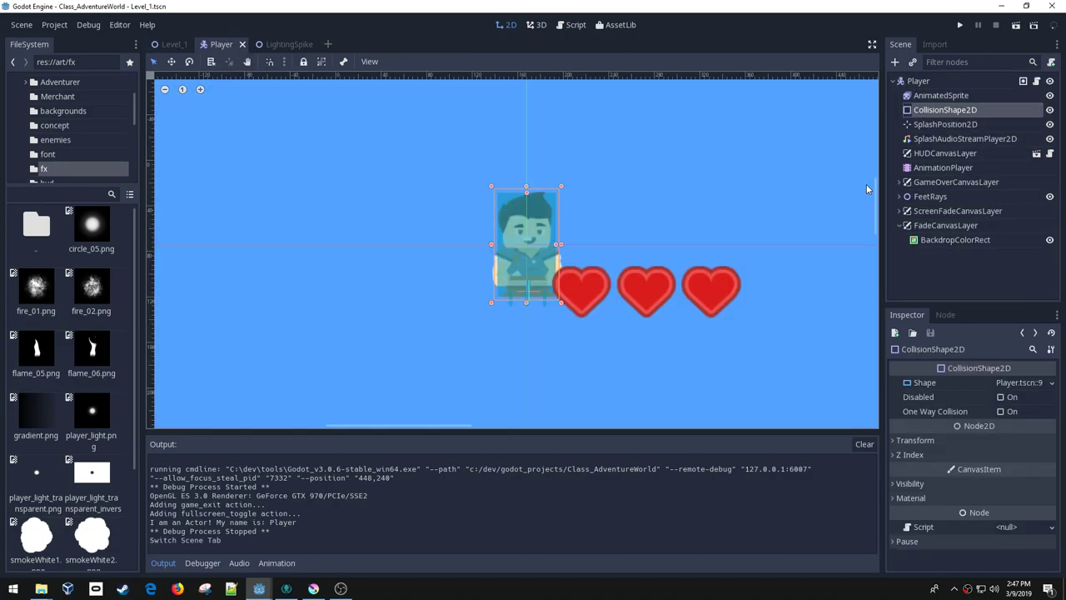
left_click(919, 81)
right_click(918, 81)
left_click(950, 112)
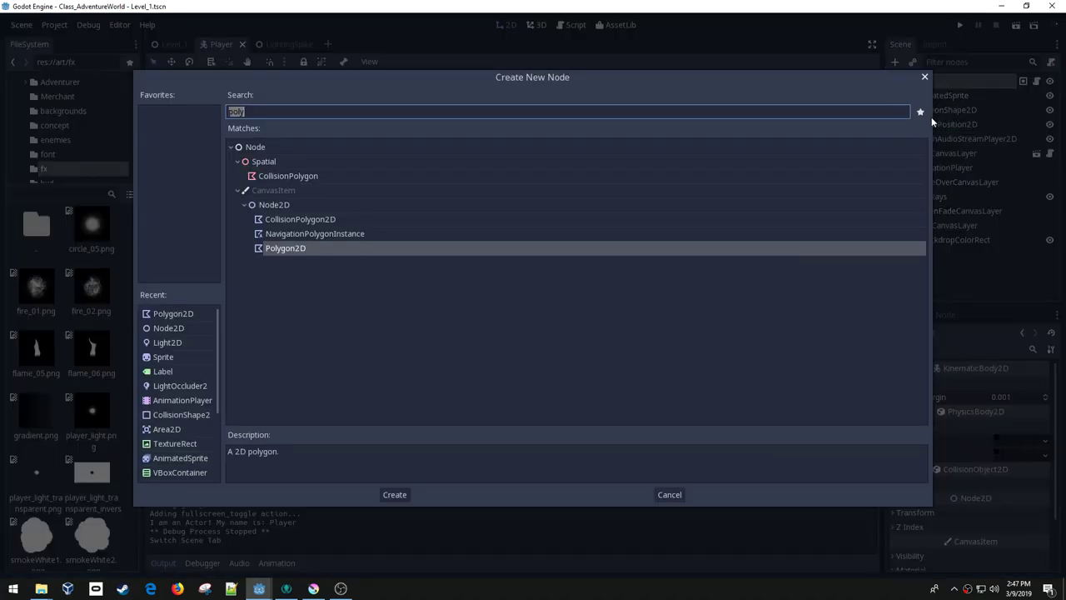
type("light")
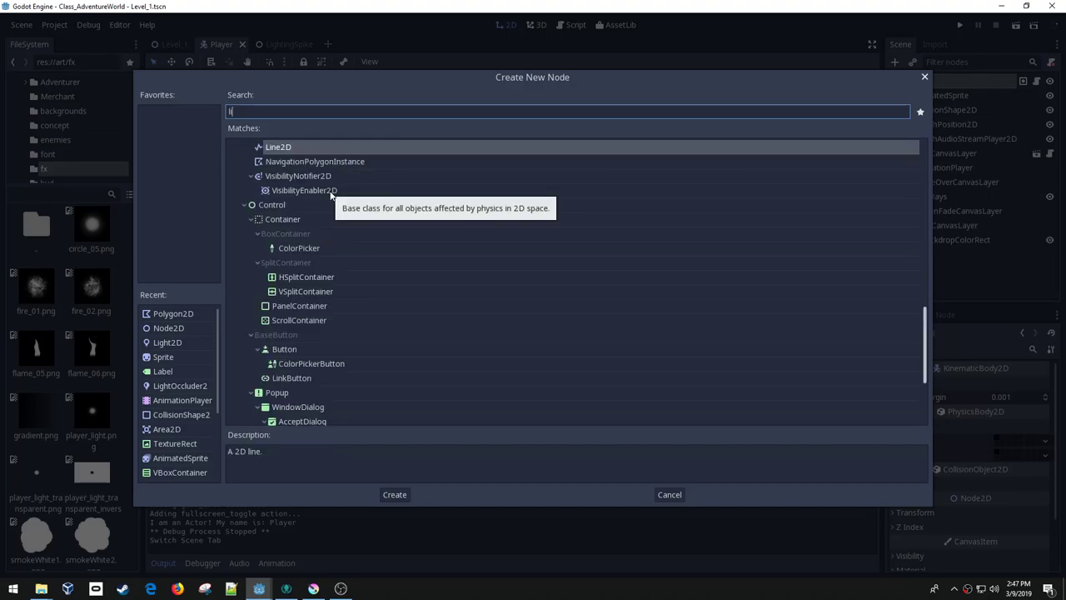
double_click(323, 293)
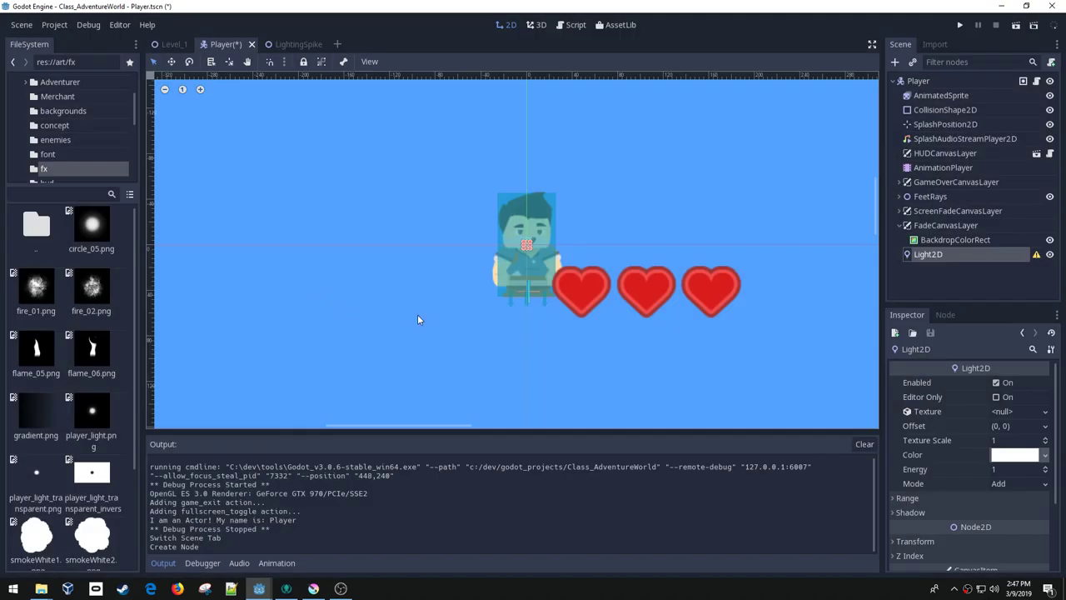
- Rename the new light TorchLight2D and assign it the player_light_transparent_invers texture from the fx folder
double_click(933, 255)
key("Home")
type("Torch")
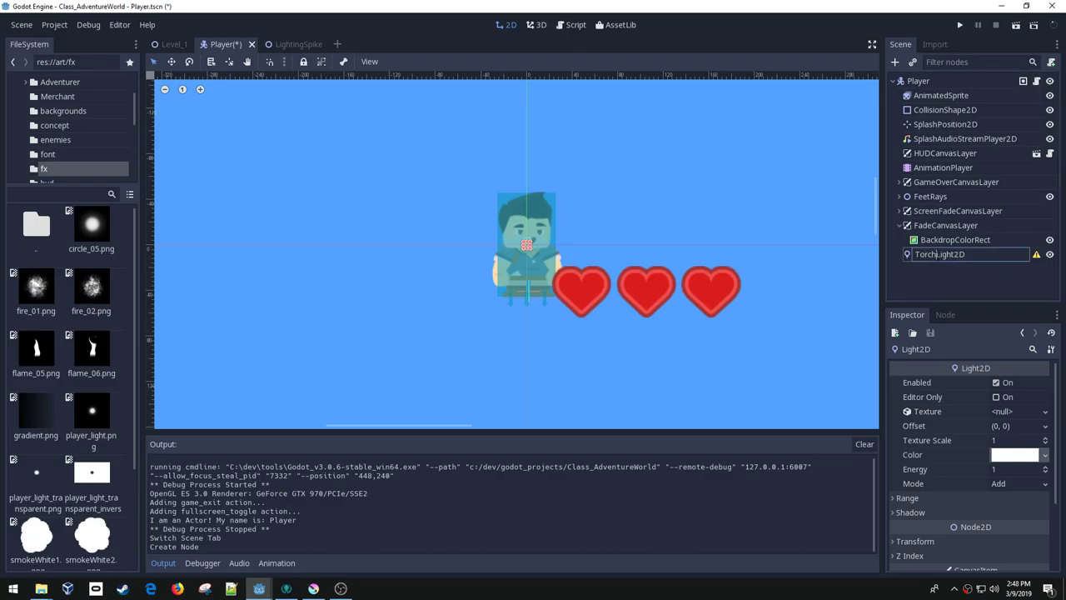
key("Return")
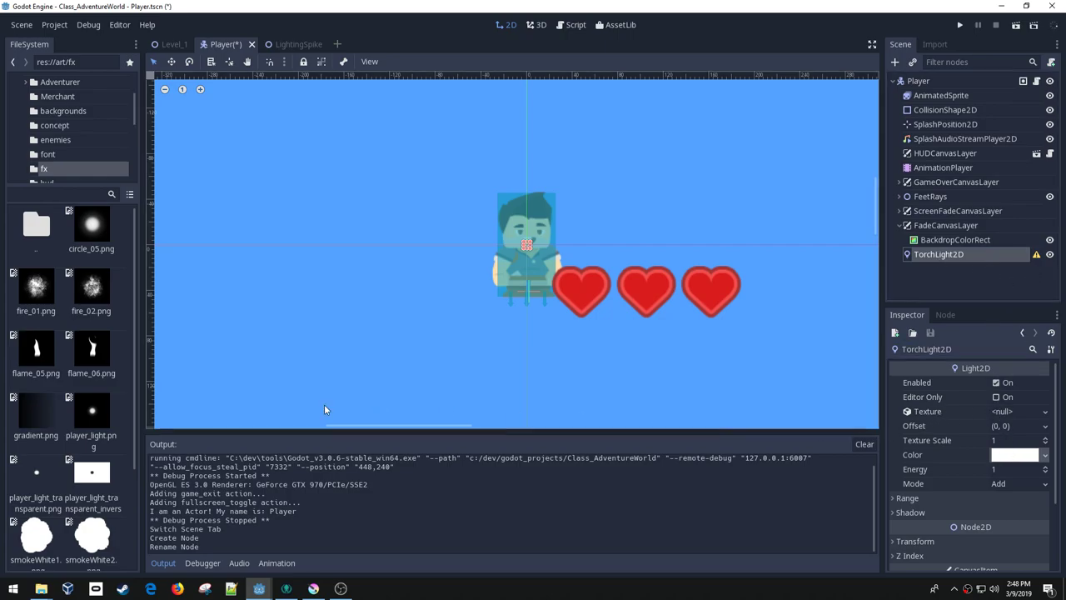
left_click_drag(100, 476, 1018, 412)
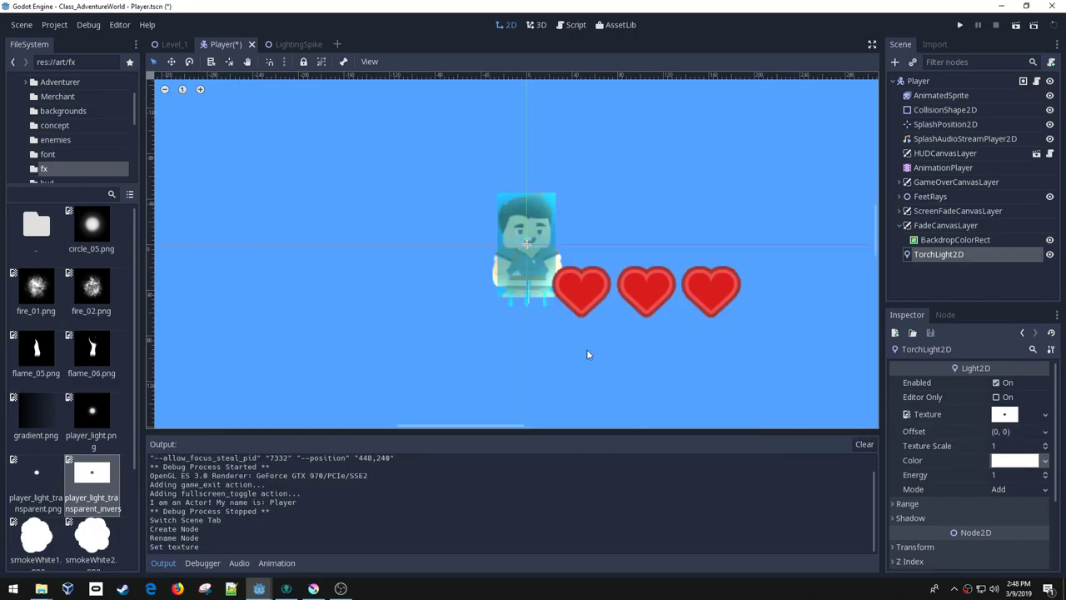
- Set TorchLight2D's range Item Cull Mask to the second layer only, with the first layer disabled
scroll(916, 458, "down", 2)
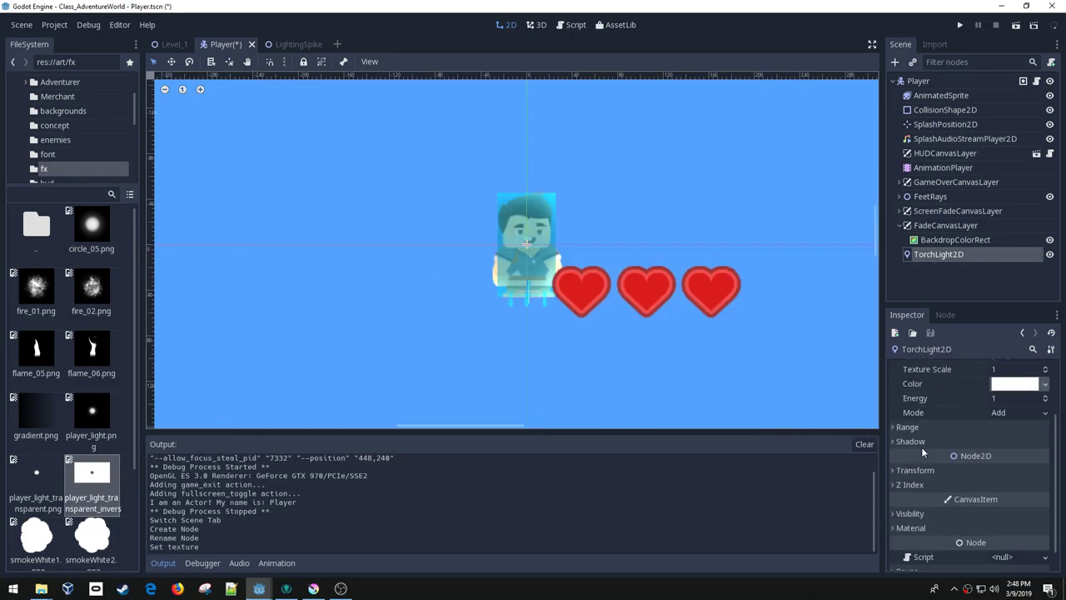
left_click(914, 411)
left_click(998, 496)
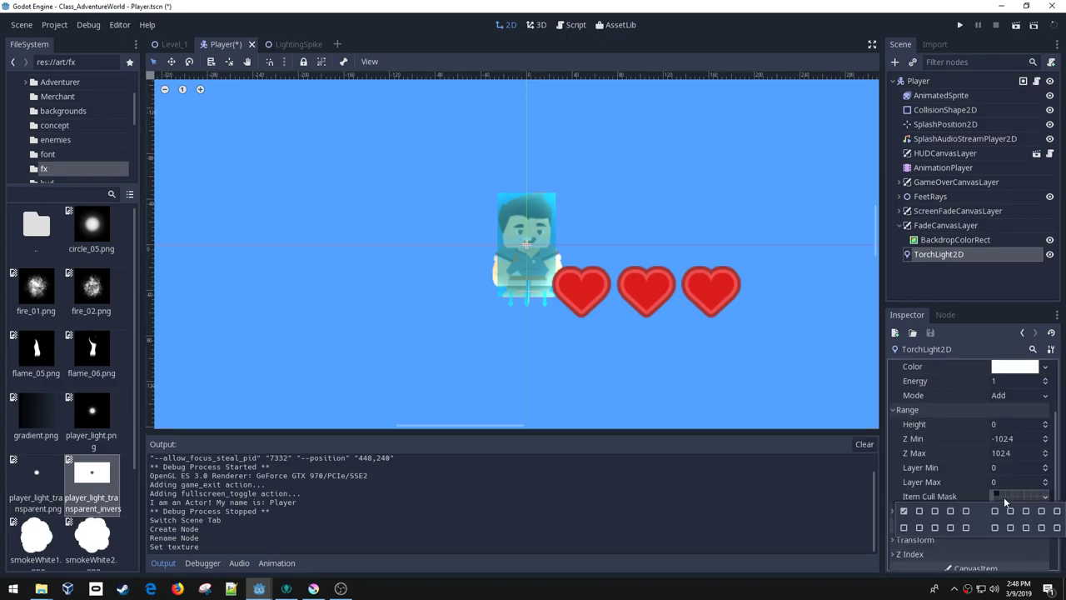
left_click(919, 512)
left_click(904, 512)
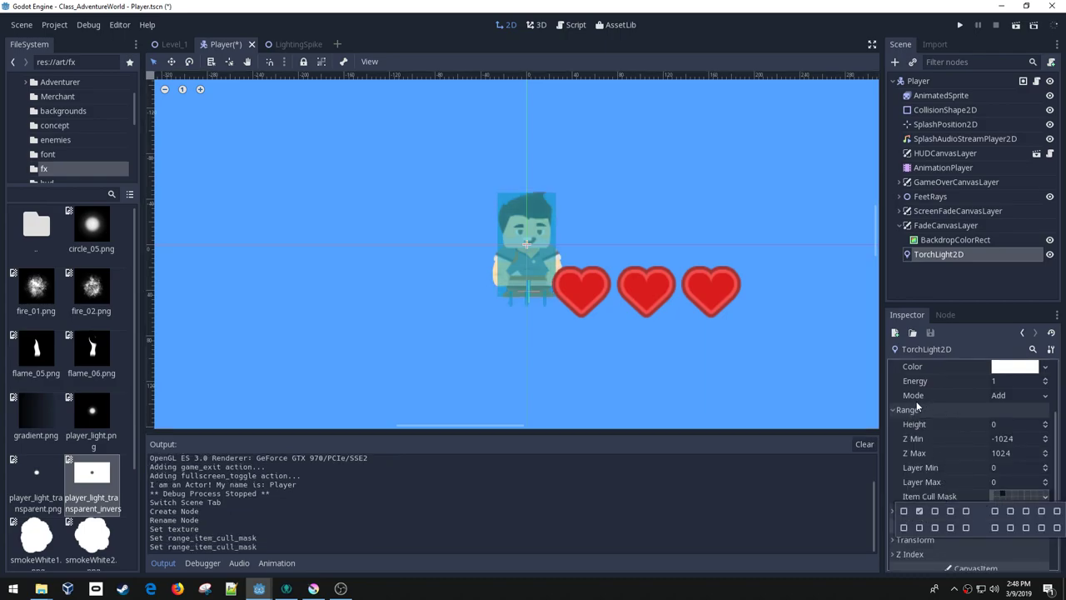
left_click(892, 413)
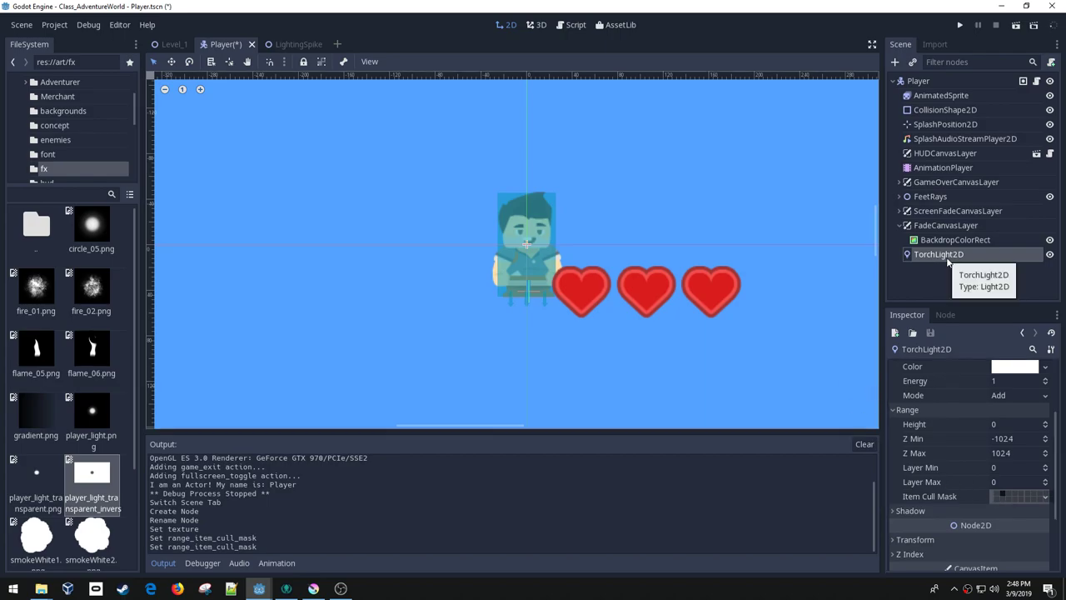
scroll(957, 387, "up", 3)
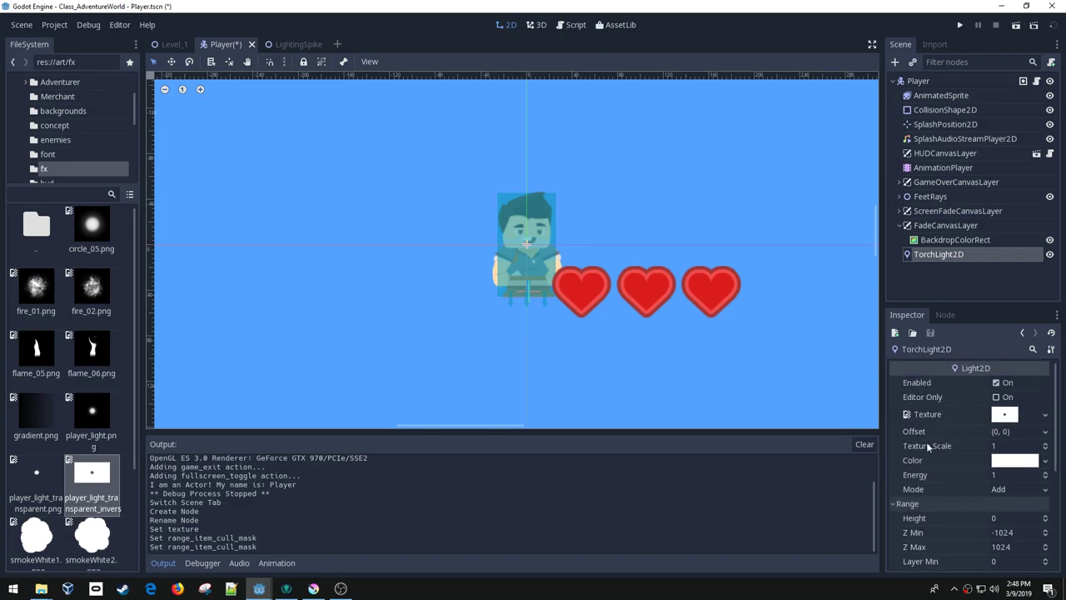
- Run the project, walk the player in and out of the dark cave to test the torch light in Add mode, and close the game
left_click(960, 26)
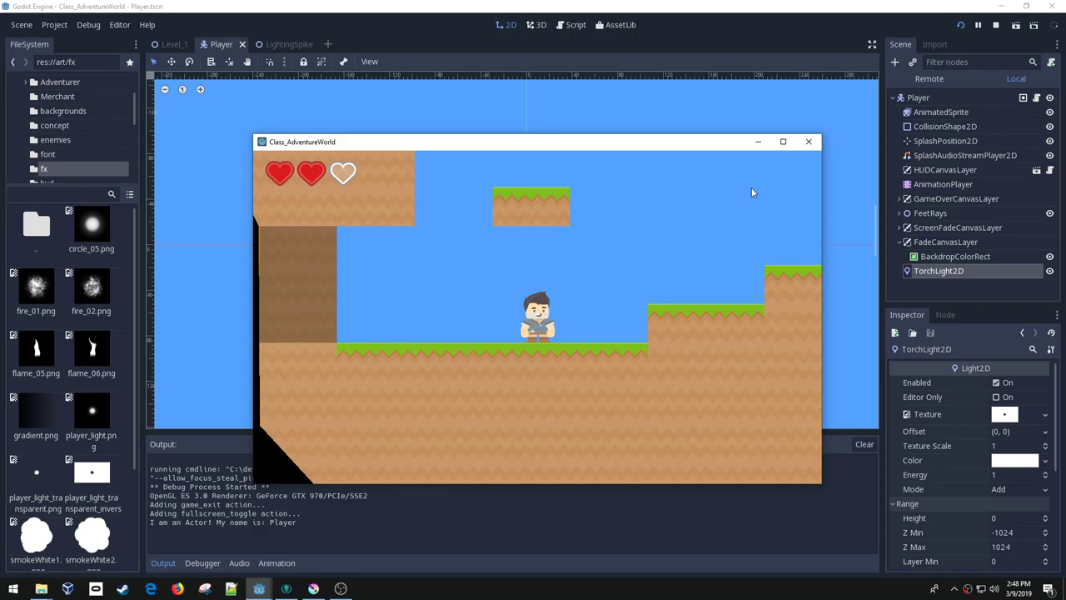
key("Left")
key("Left")
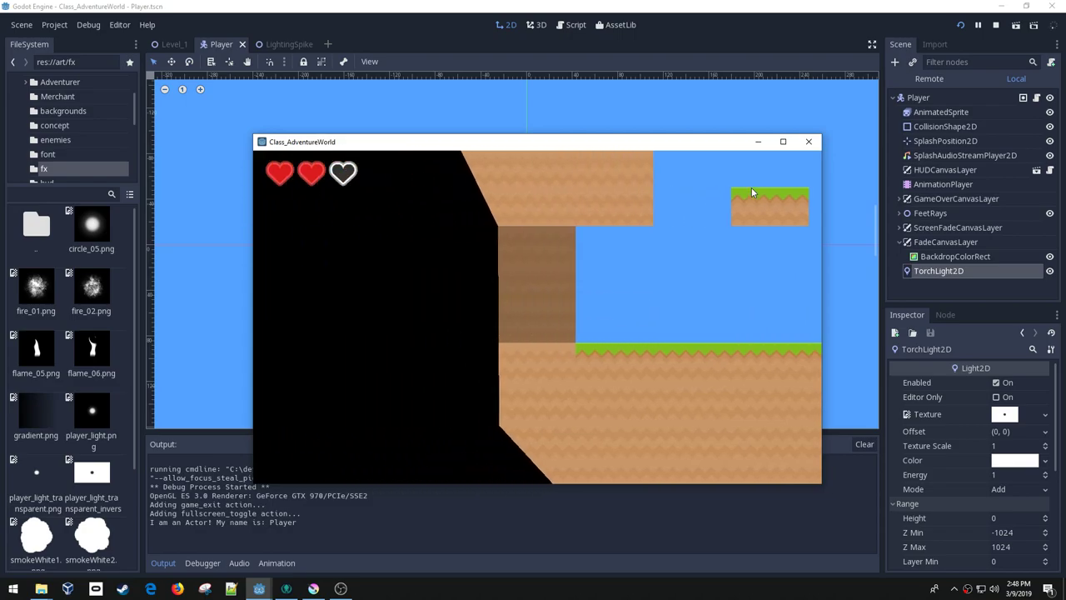
key("Right")
key("Left")
left_click(809, 142)
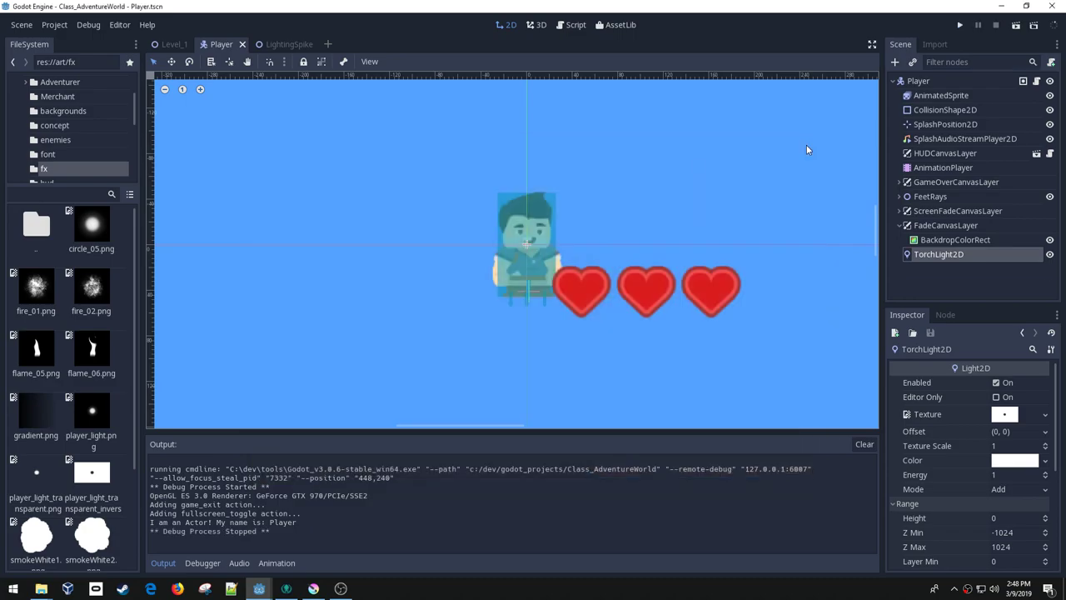
- Set TorchLight2D's mode to Mask and test it in game by walking the player up to the cave darkness
left_click(997, 490)
left_click(1002, 540)
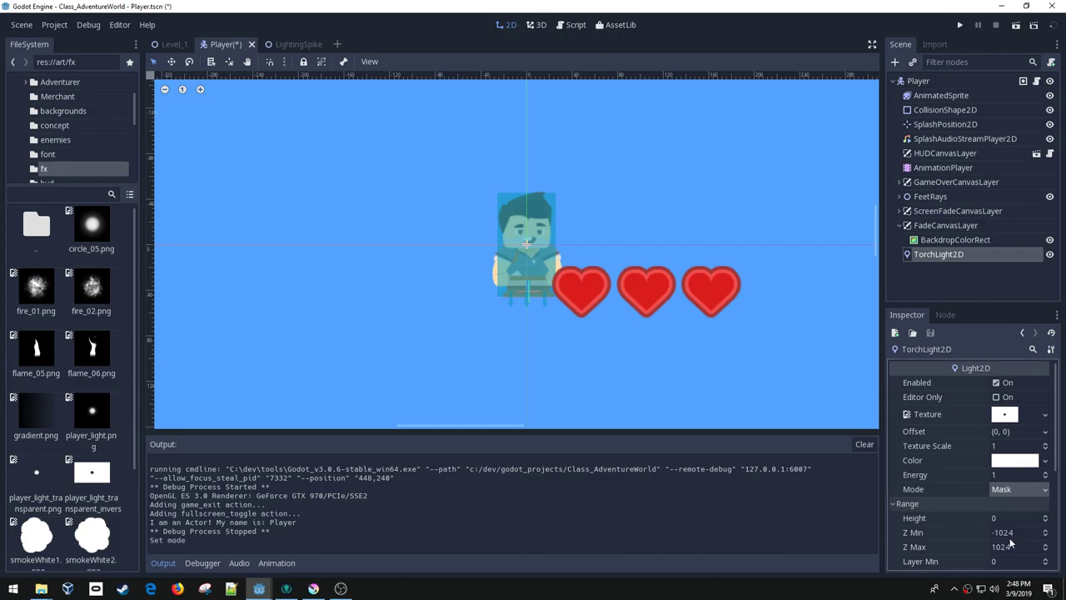
left_click(961, 26)
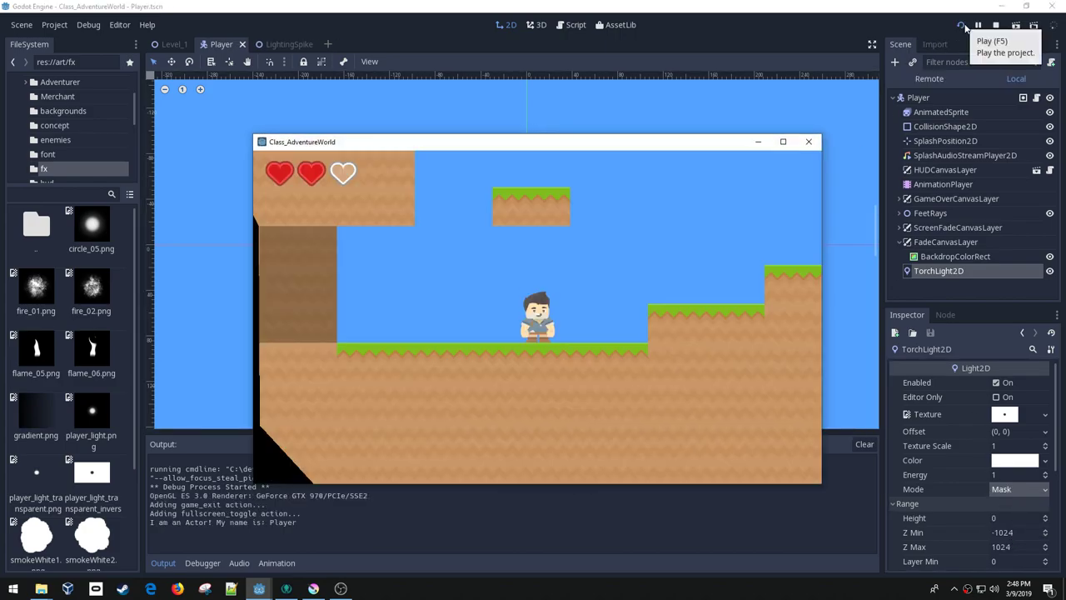
key("Left")
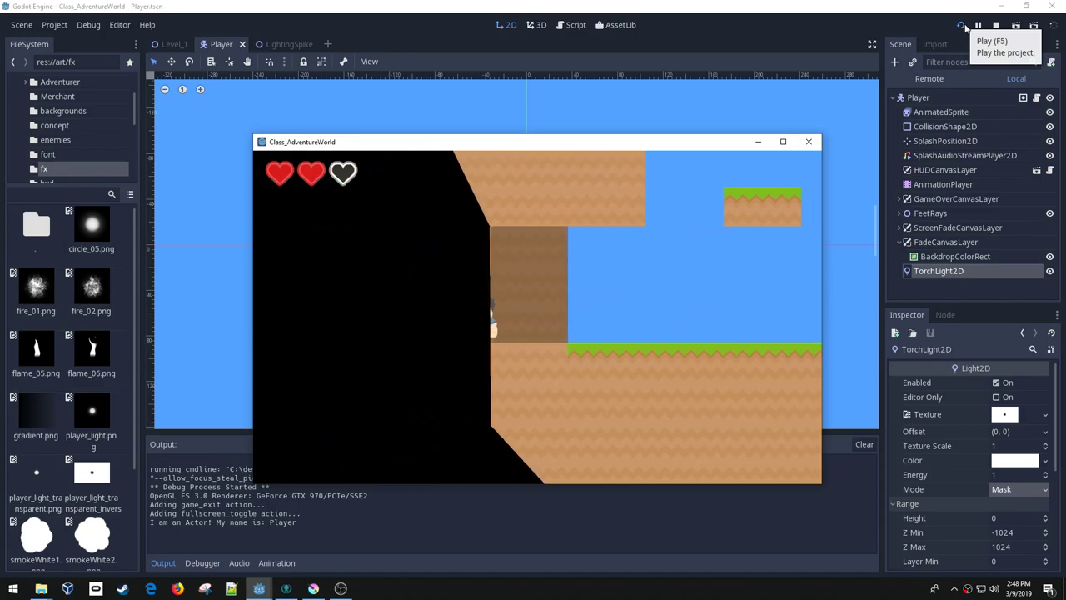
left_click(809, 143)
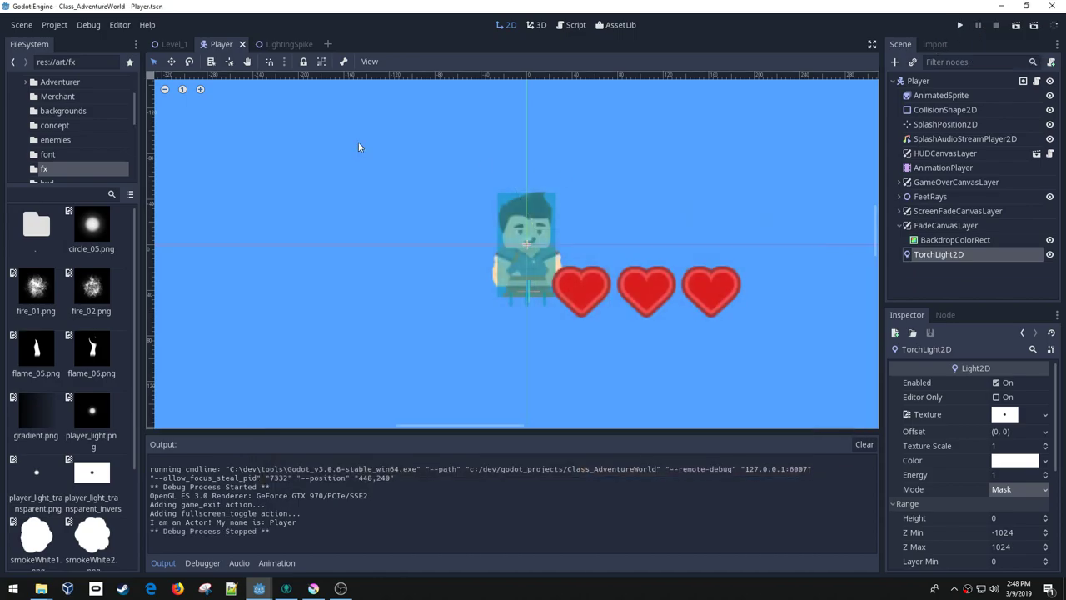
- In the Level_1 scene, set the Light Mask of CaveDarkness's Polygon2D to the second layer only, with the first layer disabled
left_click(171, 44)
left_click(339, 257)
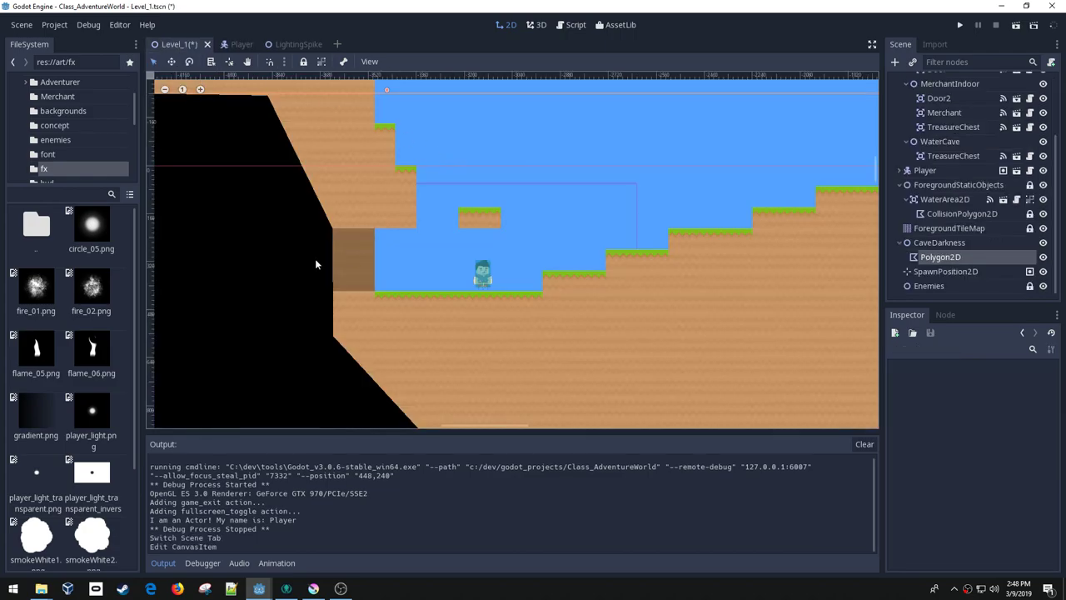
left_click(244, 254)
scroll(244, 254, "down", 3)
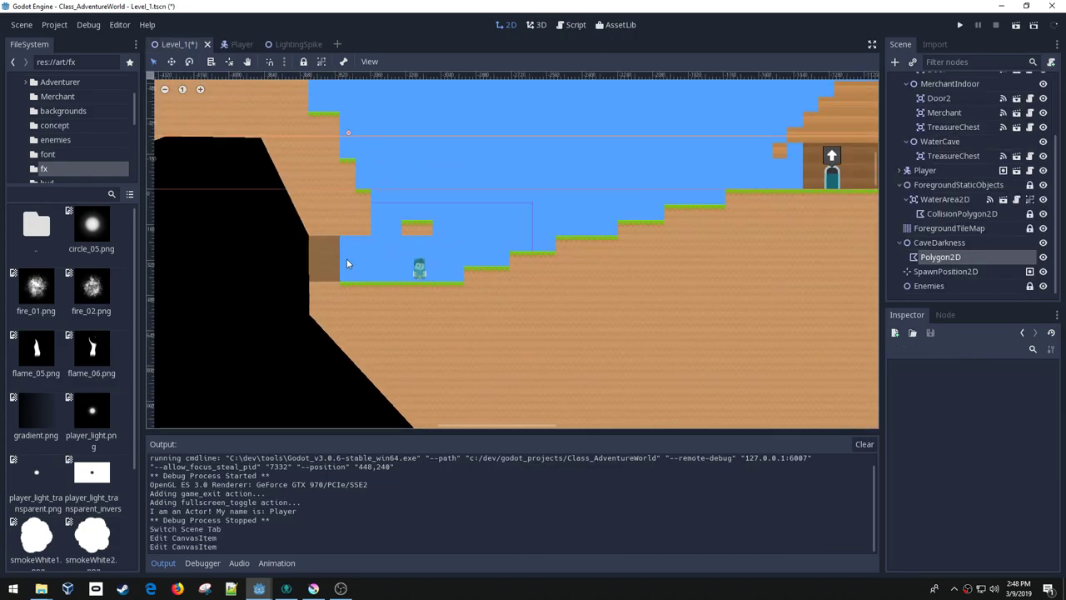
left_click(941, 258)
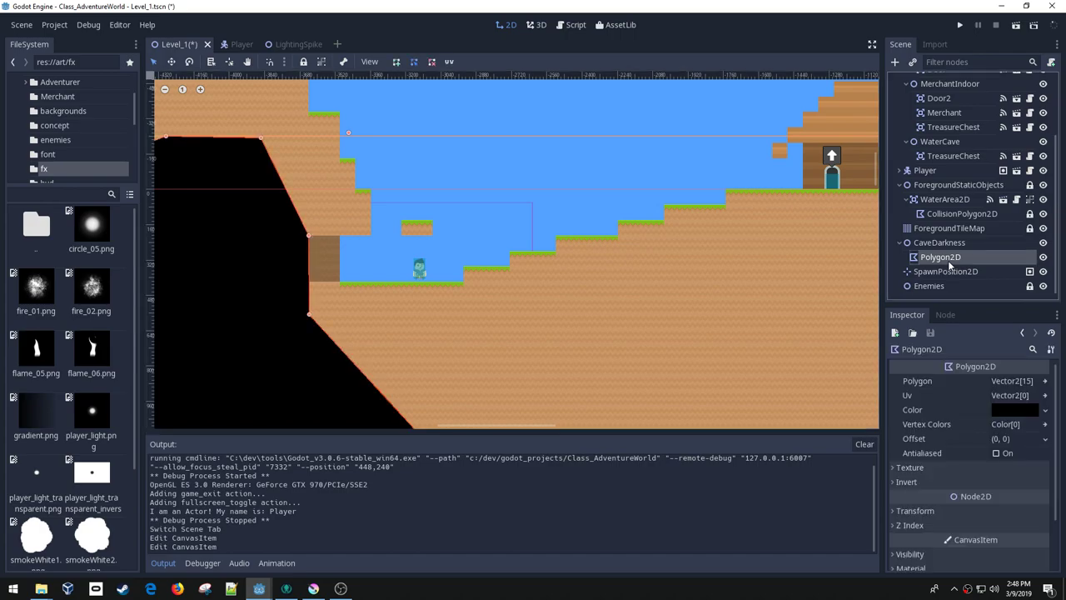
scroll(949, 450, "down", 2)
left_click(910, 503)
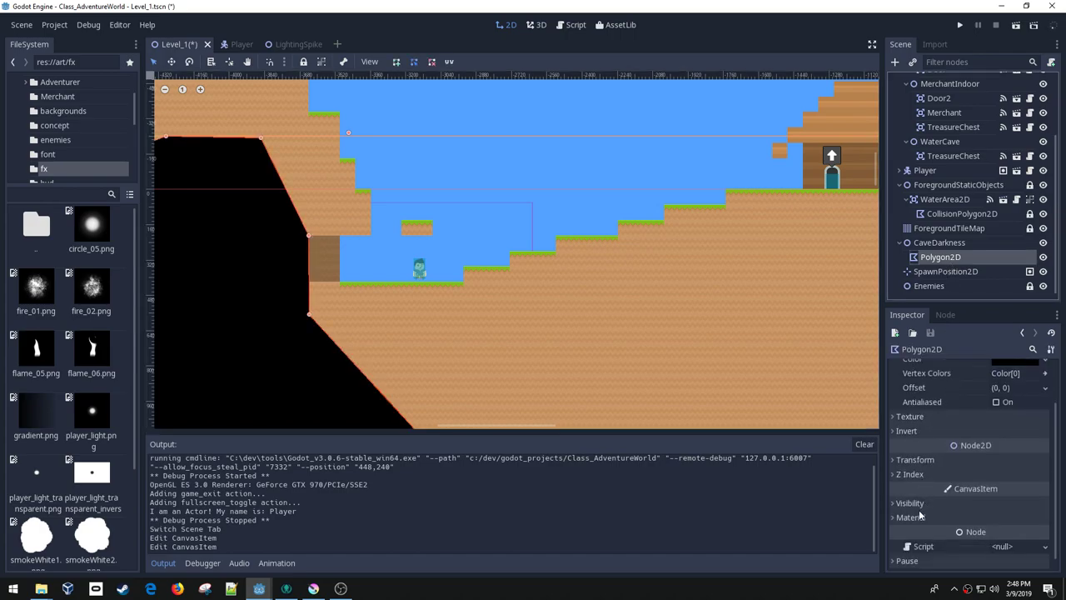
scroll(919, 506, "down", 3)
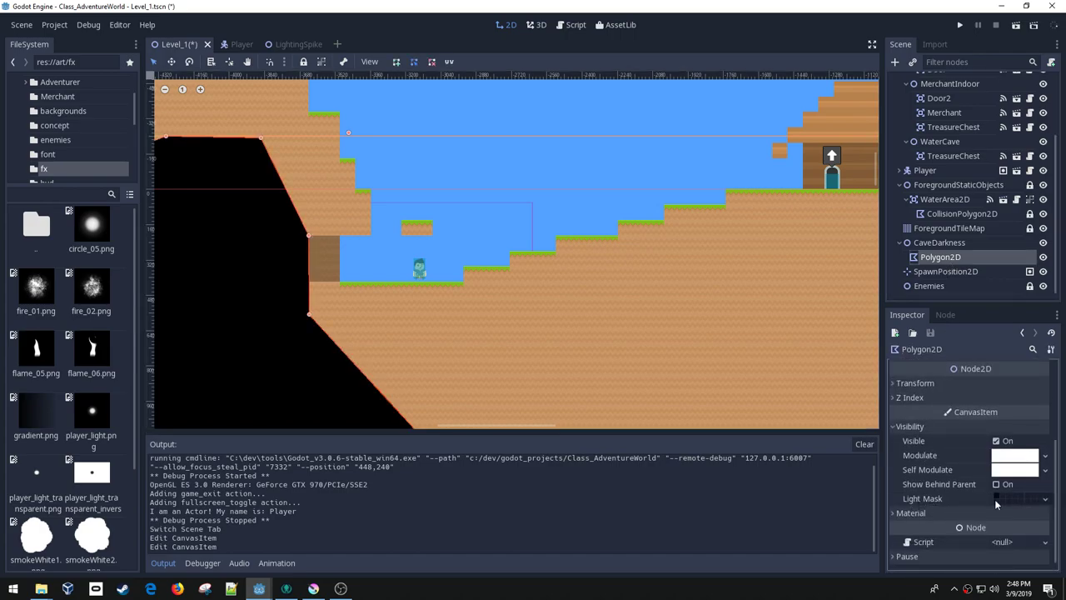
left_click(997, 498)
left_click(920, 512)
left_click(904, 513)
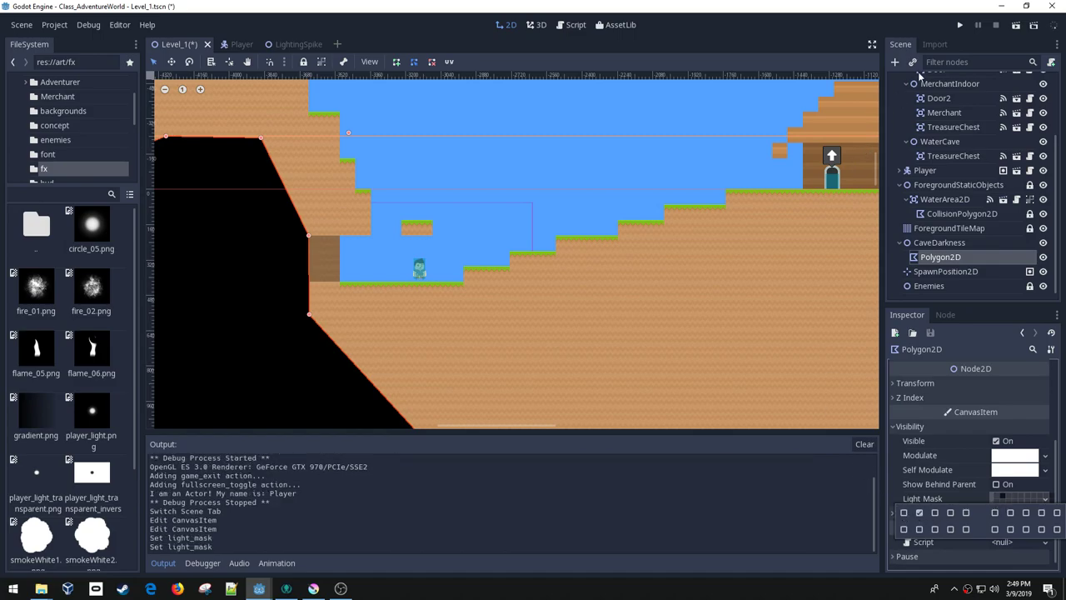
- Run the project, walk the player just inside the cave entrance to check the masked torch light, and close the game
left_click(958, 27)
left_click(960, 26)
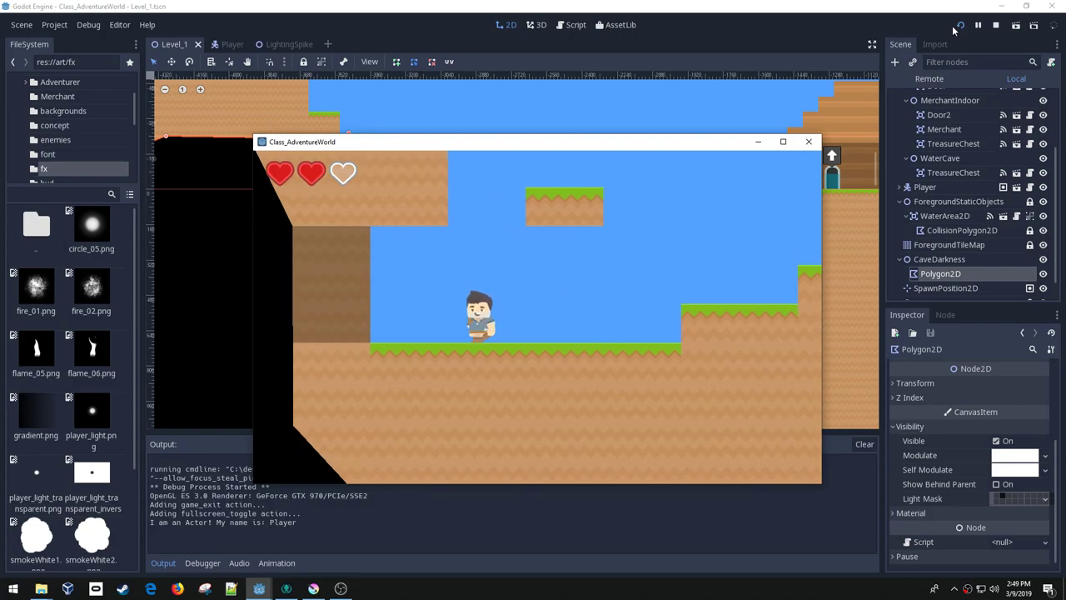
key("Left")
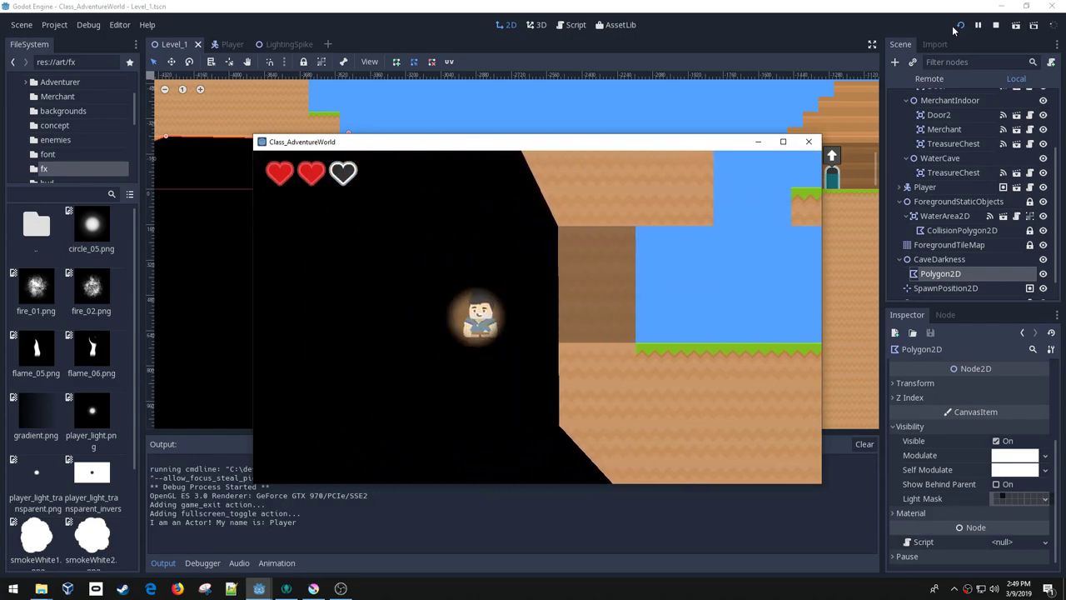
key("Right")
key("Left")
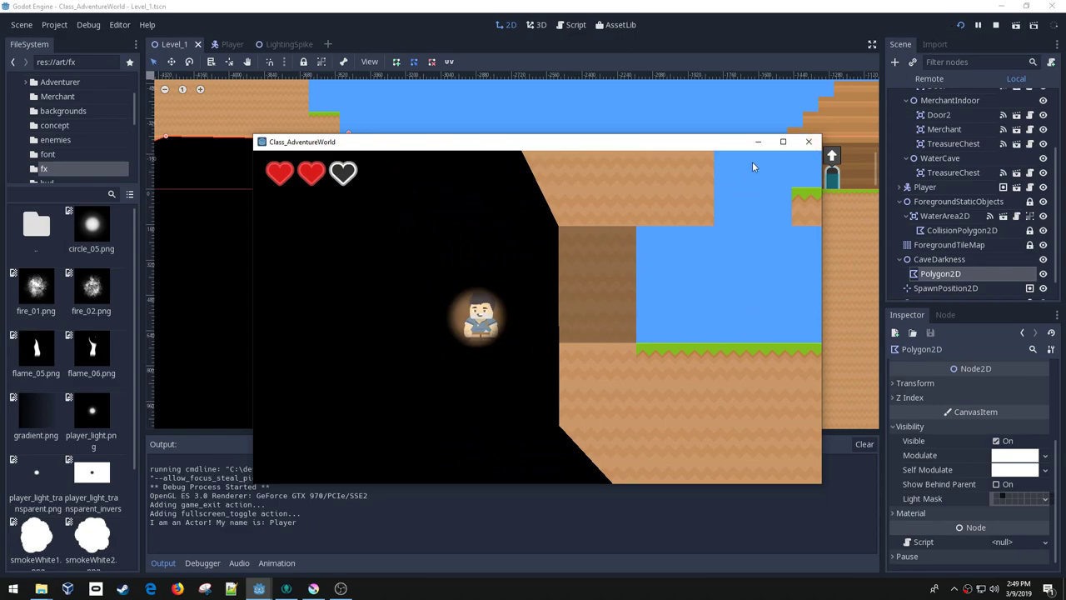
left_click(808, 142)
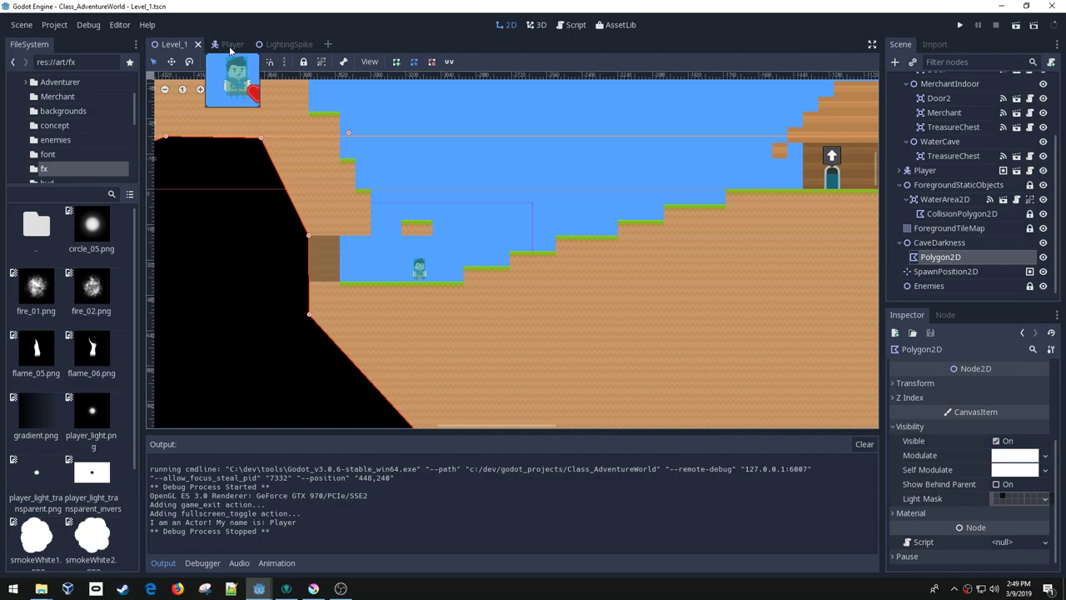
- Run the project again, explore deeper into the dark cave by walking and jumping with the torch light, and close the game
left_click(960, 25)
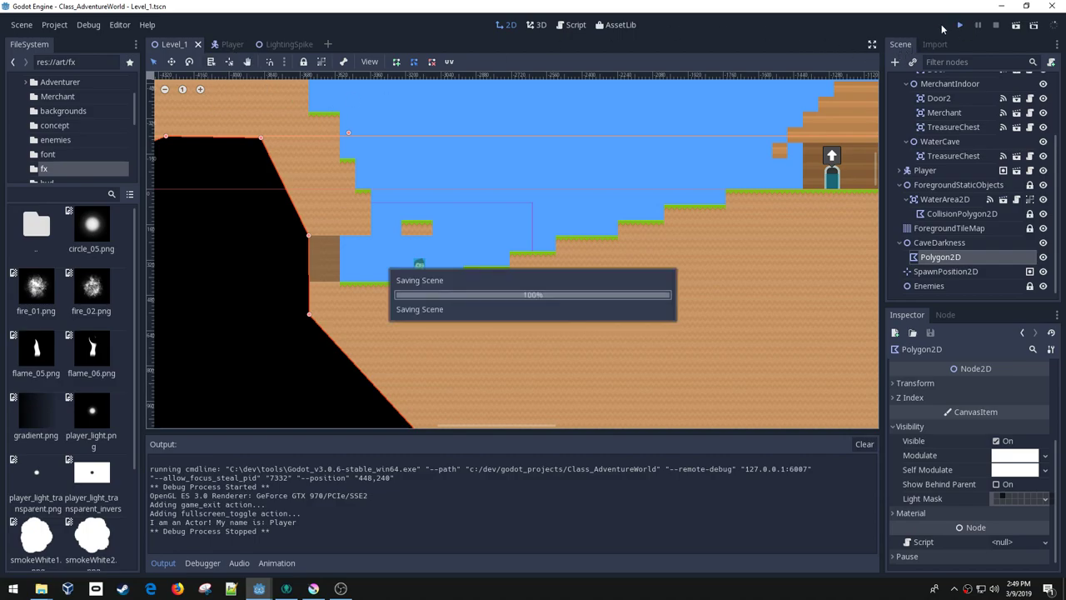
key("Left")
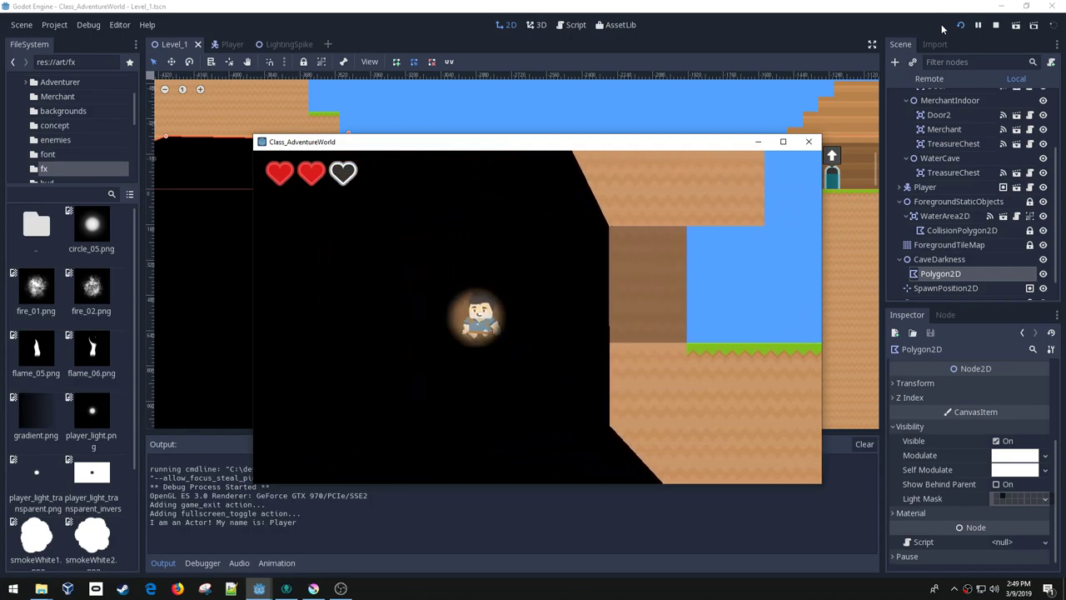
key("space")
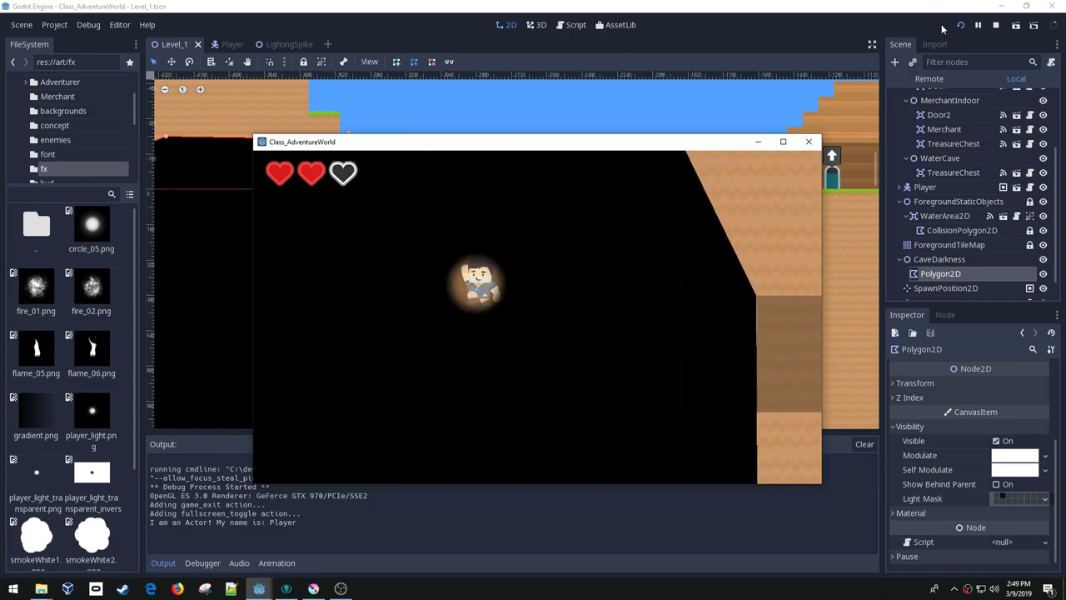
key("Left")
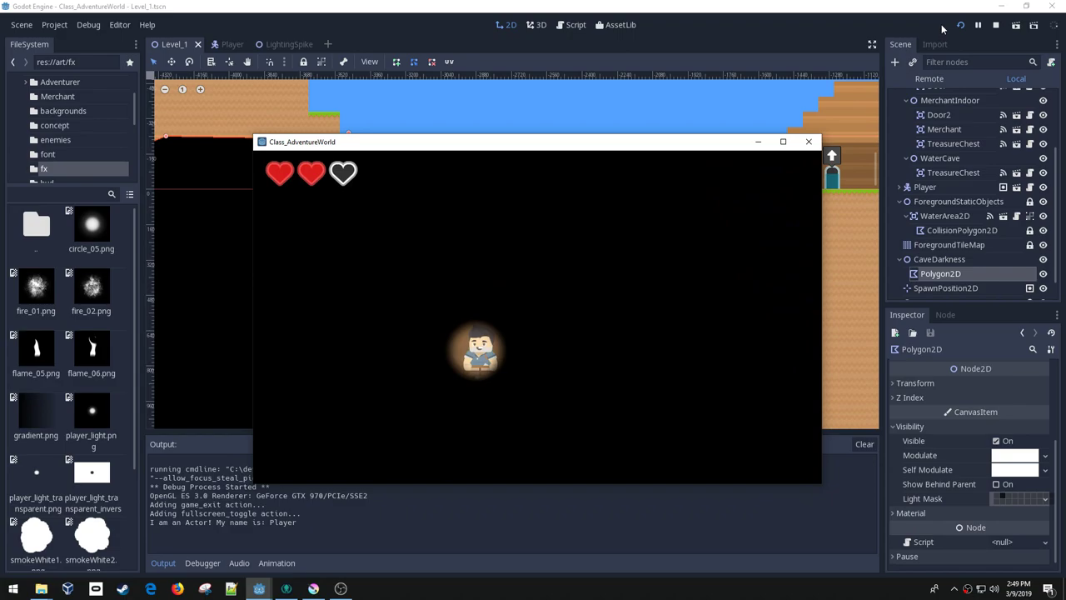
key("Right")
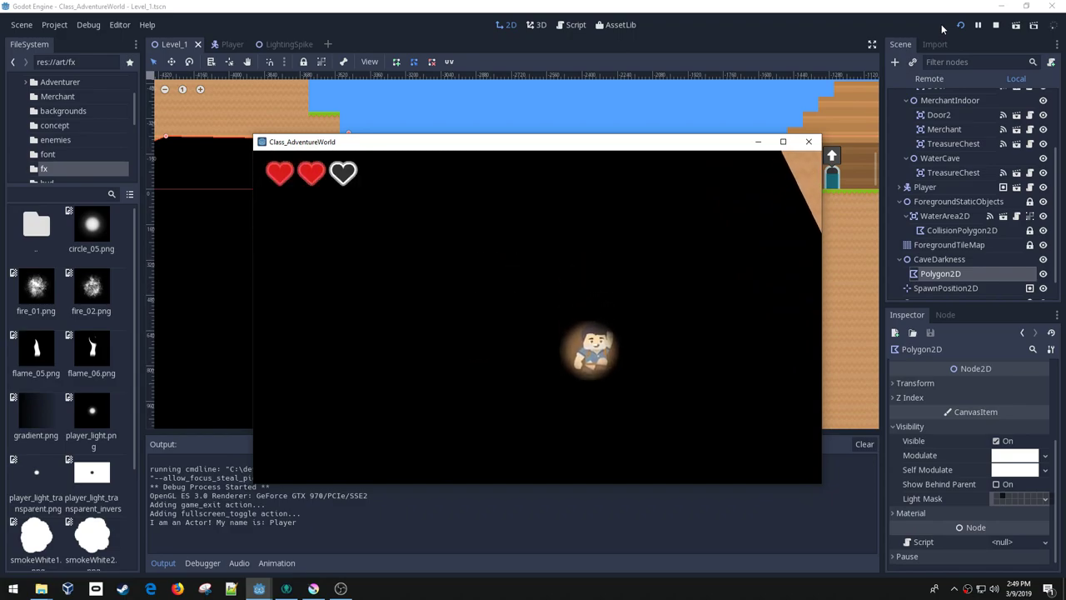
key("Right")
key("space")
left_click(808, 142)
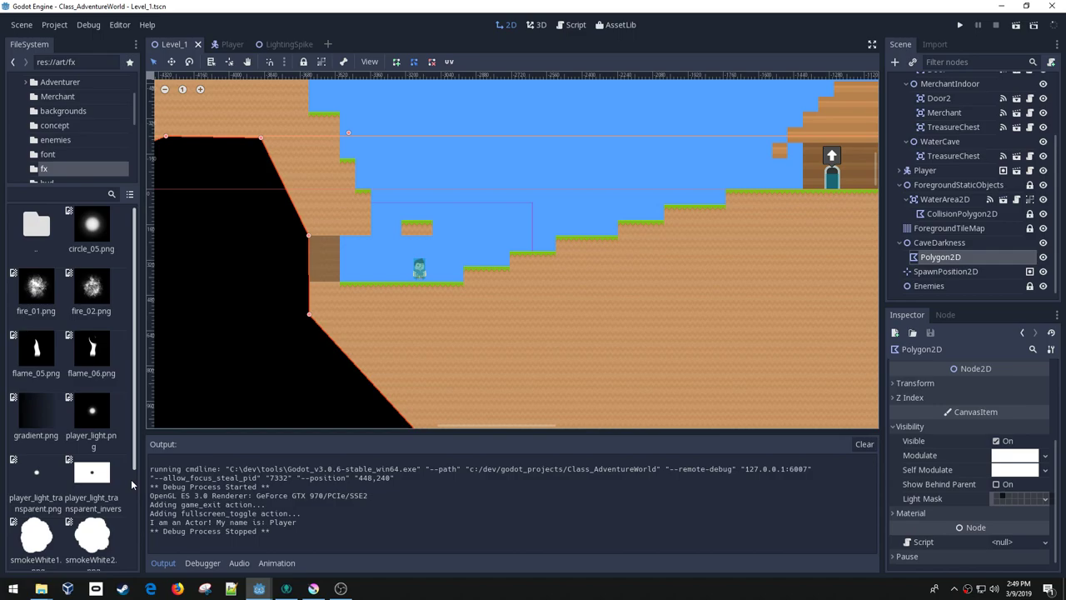
- Switch to Krita and create a new RGB/Alpha document 300 px wide and 300 px high
scroll(113, 434, "down", 1)
scroll(113, 434, "down", 1)
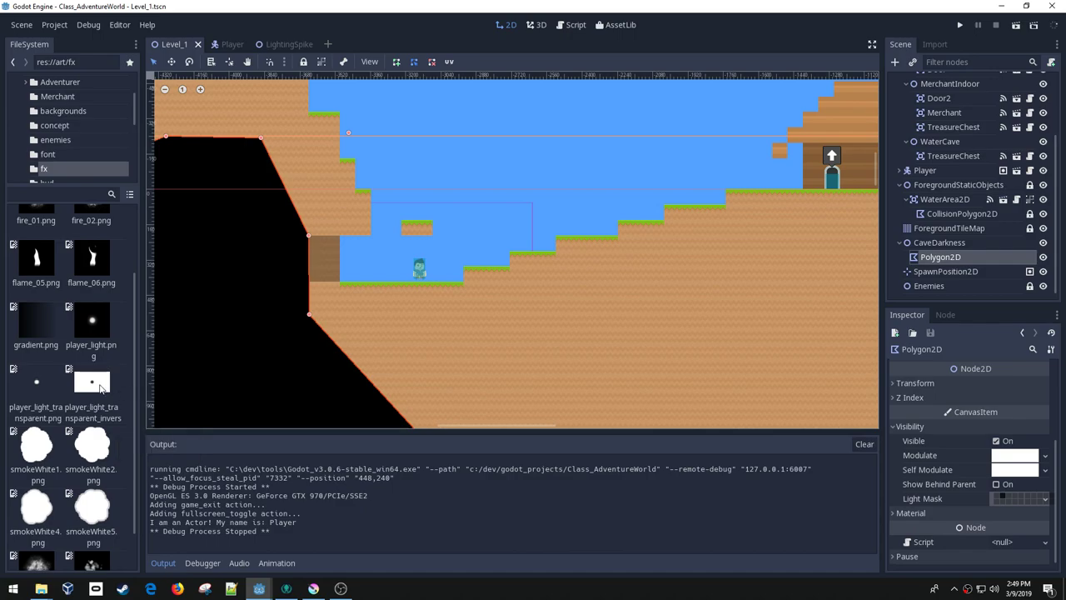
left_click(315, 588)
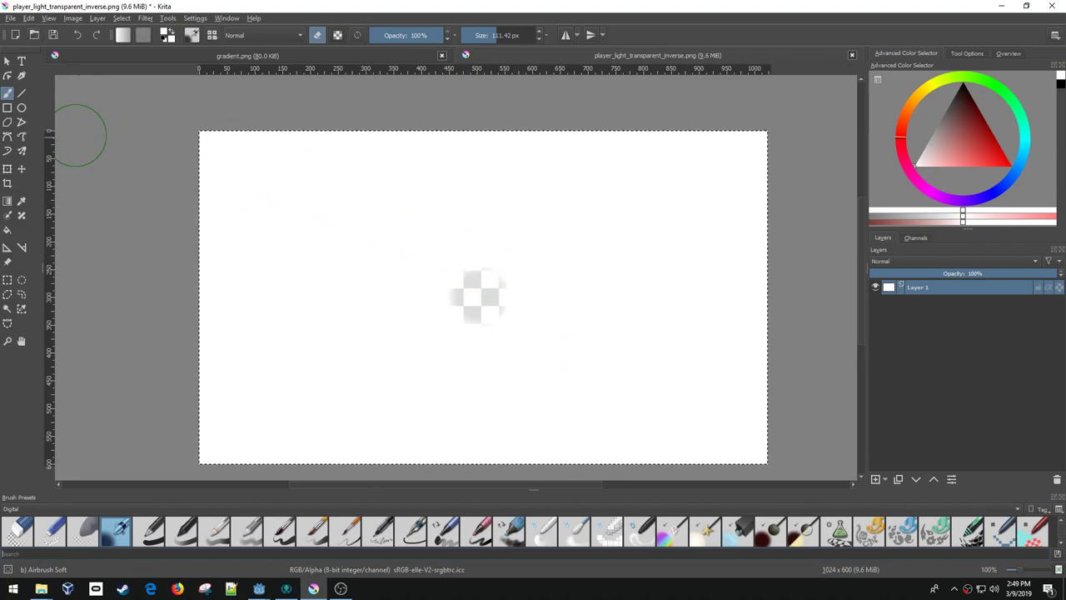
left_click(12, 18)
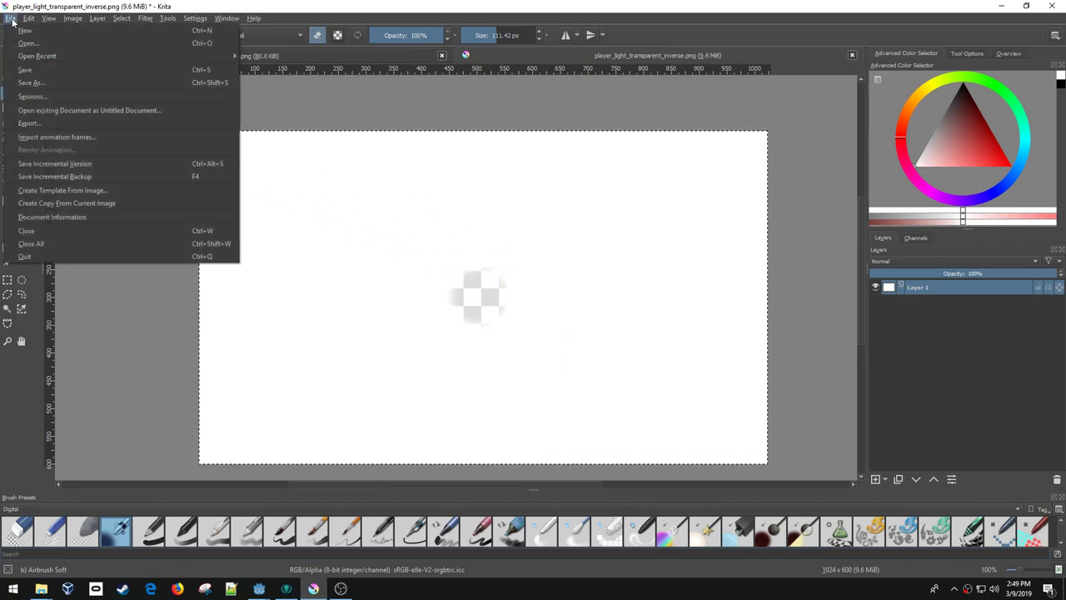
left_click(20, 33)
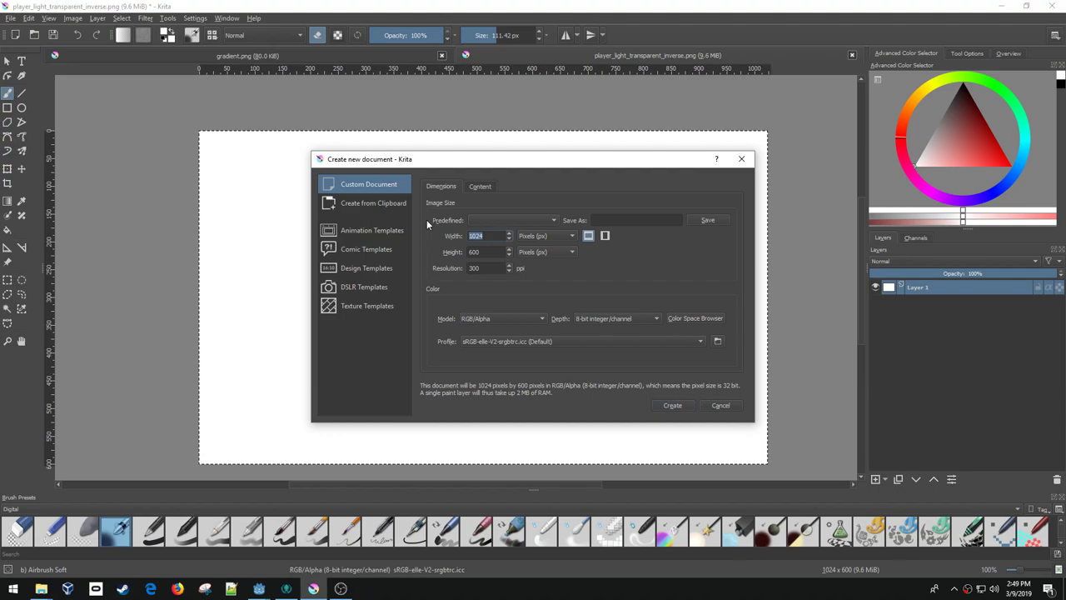
type("300")
key("Tab")
type("300")
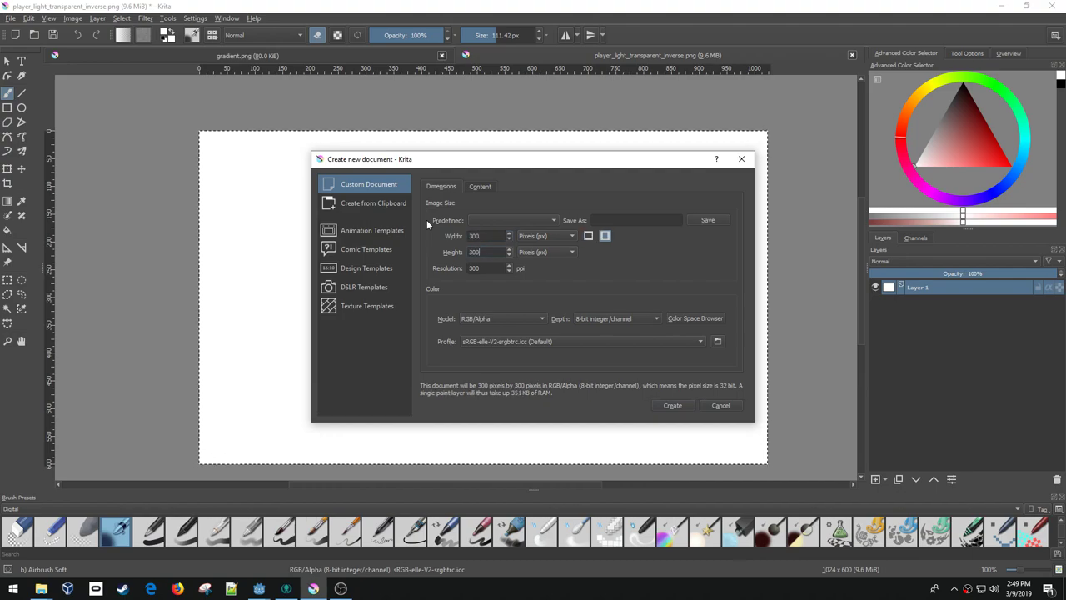
left_click(672, 406)
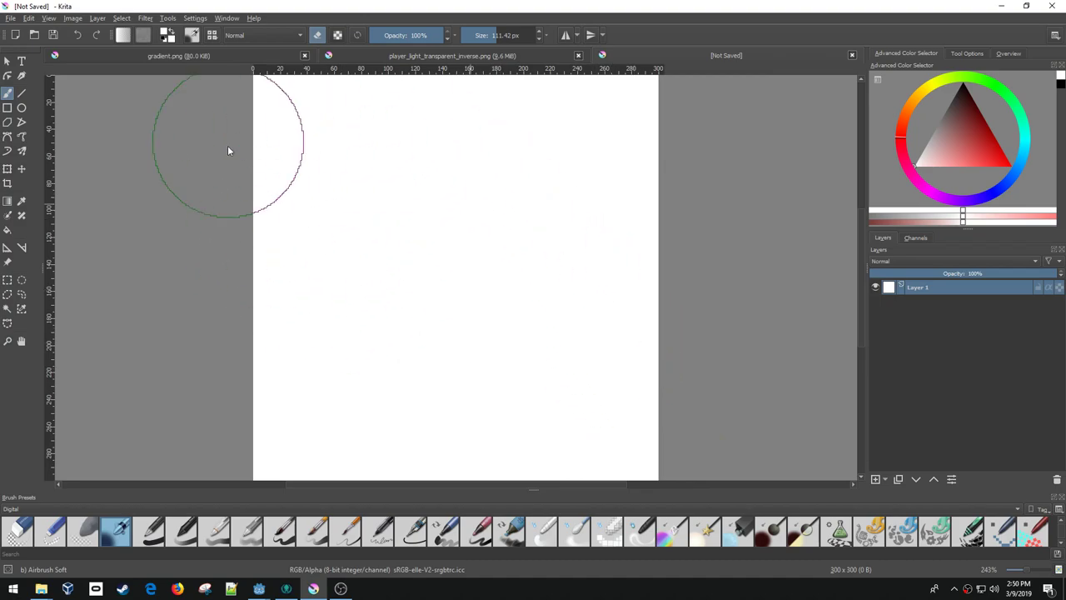
- With the soft airbrush in eraser mode at about 261 px, erase a transparent soft-edged circle in the centre of the white canvas
left_click(317, 35)
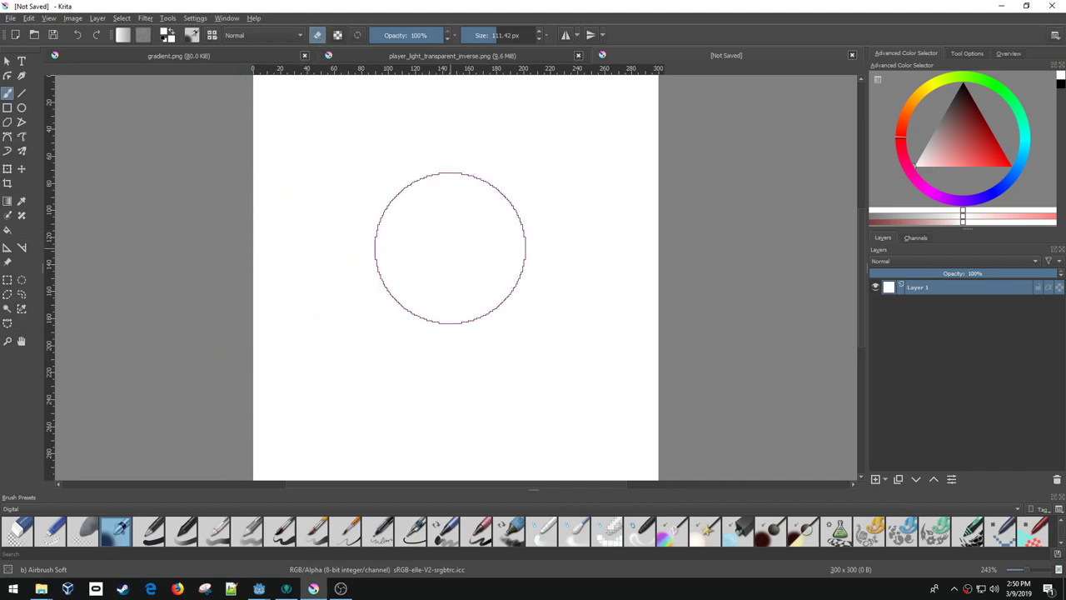
mouse_move(500, 35)
left_mouse_down()
mouse_move(520, 35)
mouse_move(510, 35)
left_mouse_up()
left_click(501, 36)
left_click(506, 36)
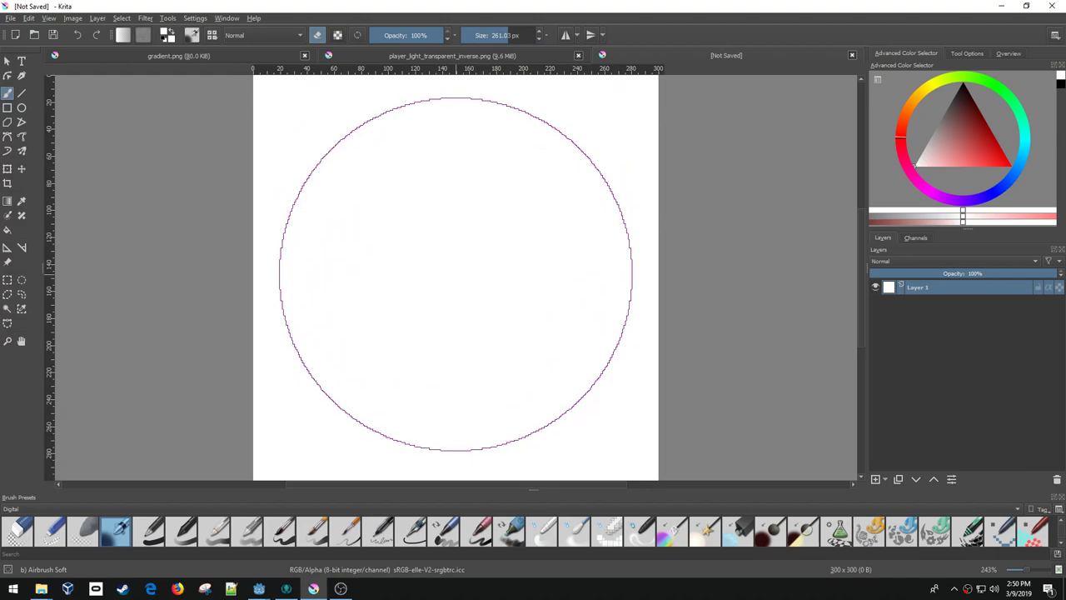
left_click_drag(456, 274, 456, 275)
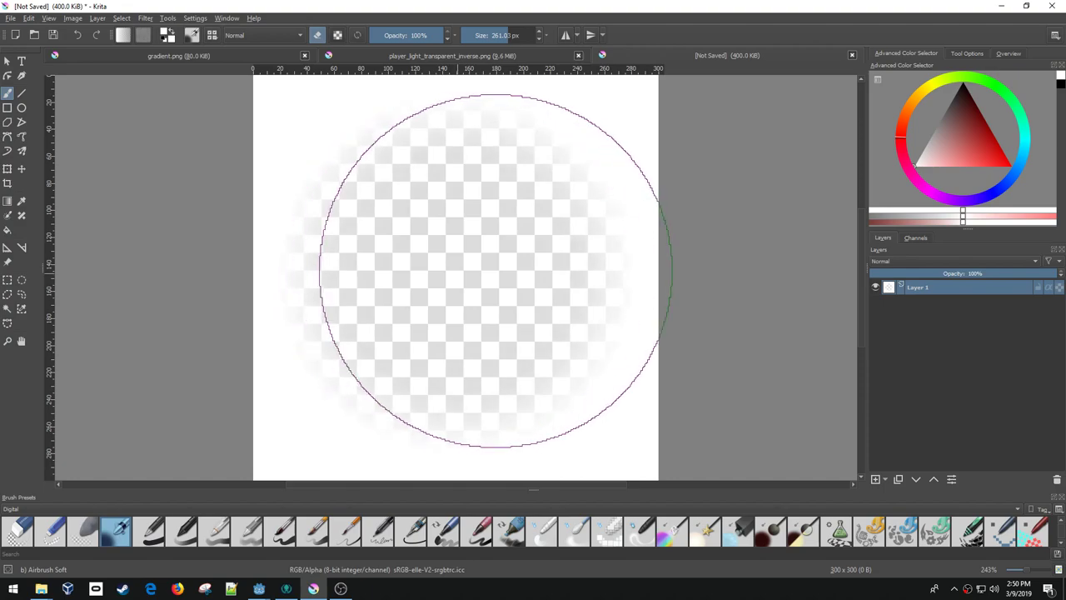
- Save the image as a PNG in the art/fx folder, replacing player_light_transparent_inverse.png
key("ctrl+s")
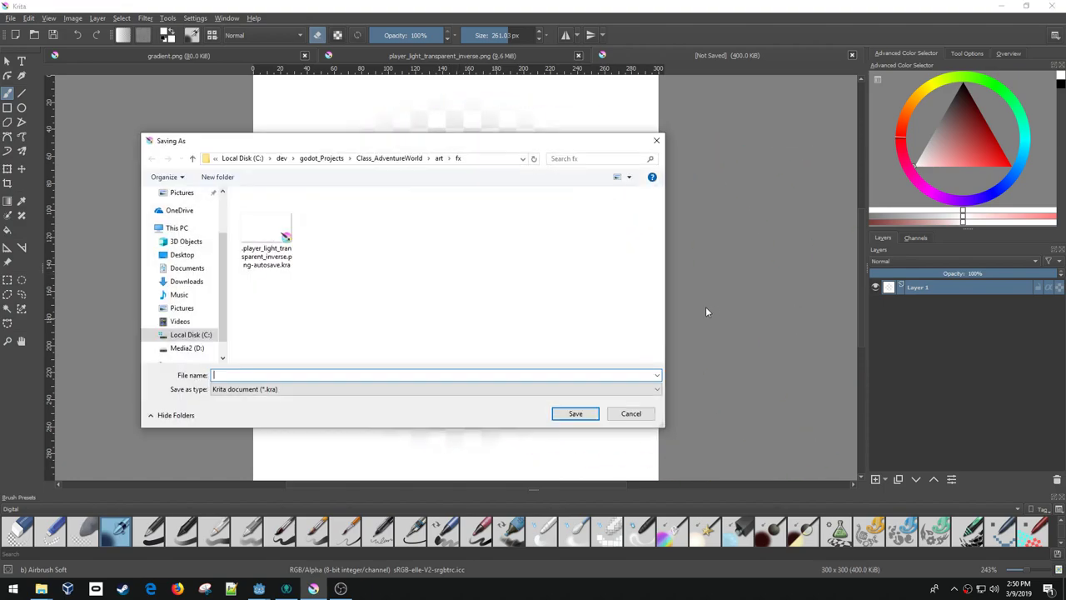
left_click(267, 240)
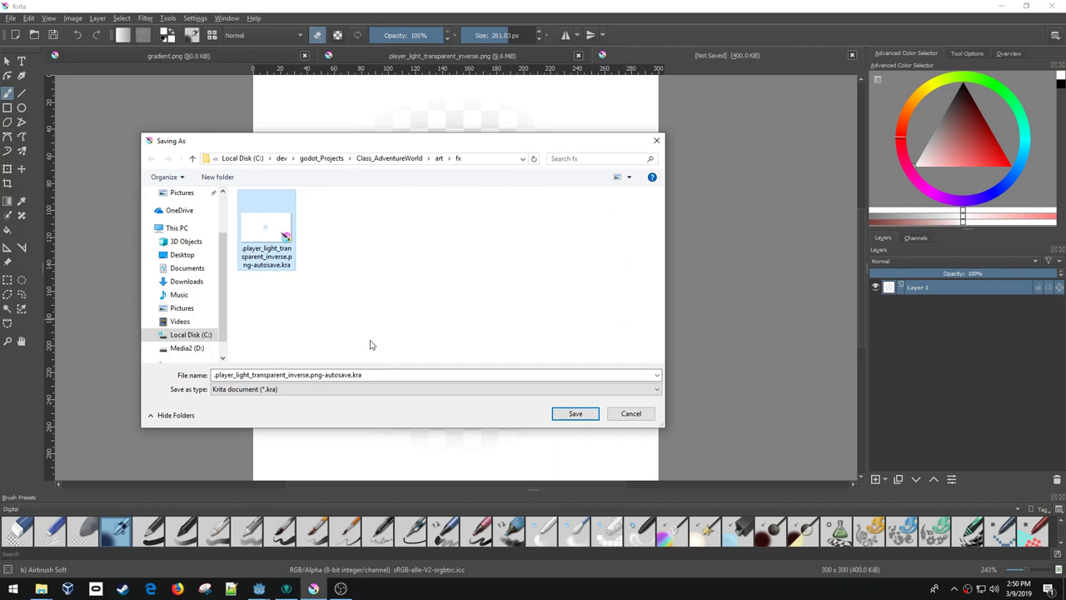
left_click(300, 389)
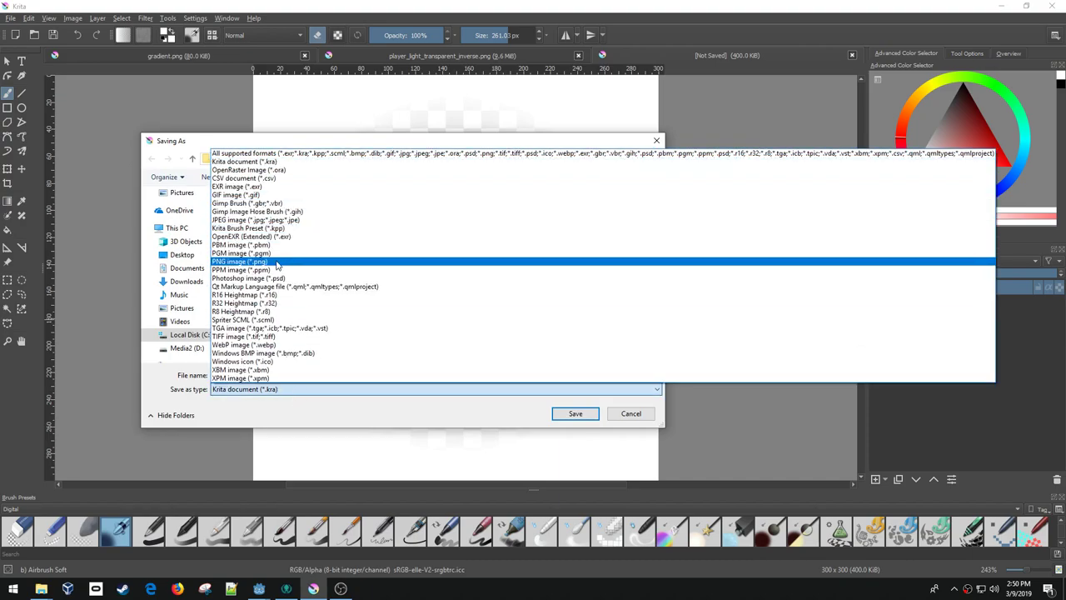
left_click(279, 261)
left_click(325, 301)
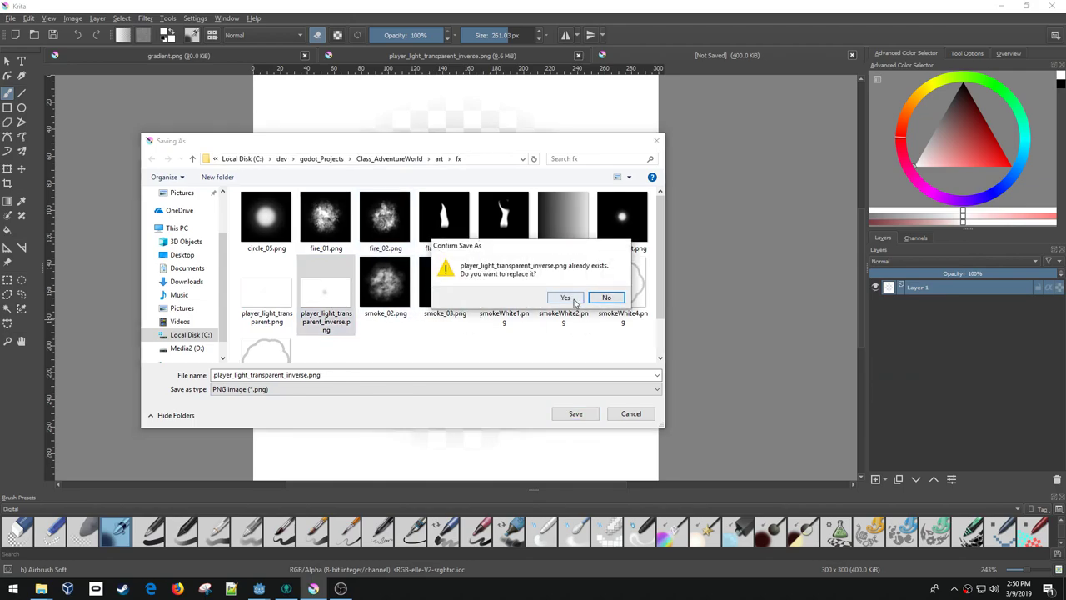
left_click(573, 298)
left_click(677, 417)
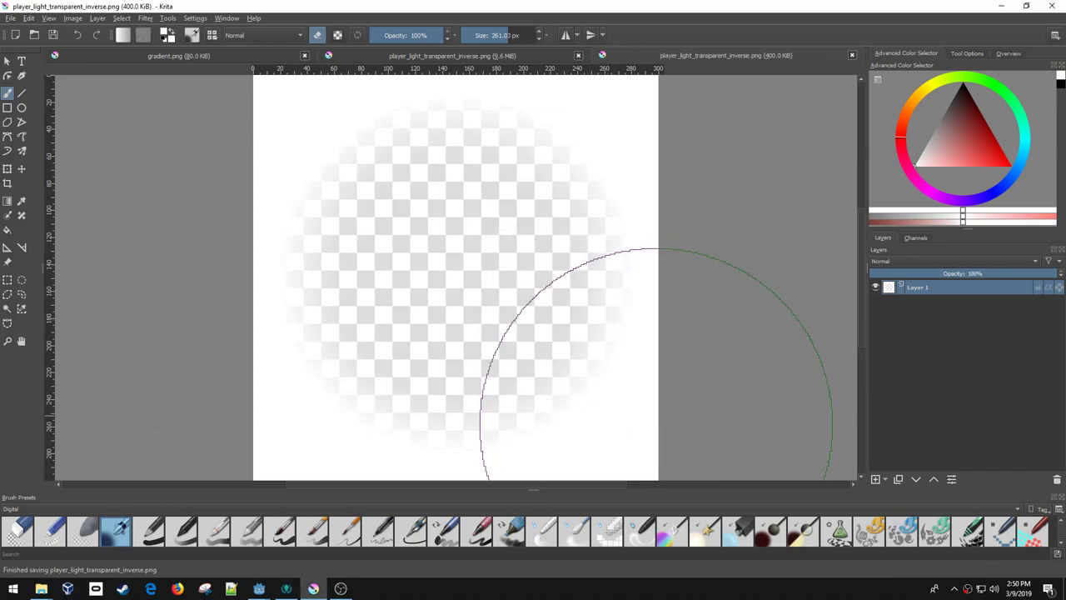
- Return to Godot, open the Player scene, run the project to check the new torch texture inside the cave, and close the game
mouse_move(259, 588)
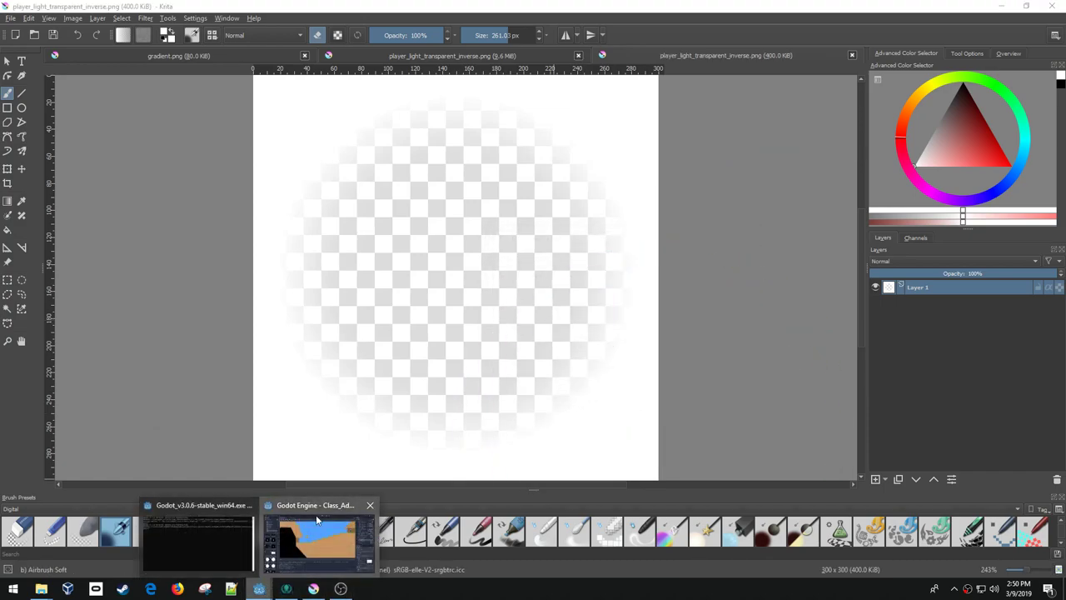
left_click(323, 542)
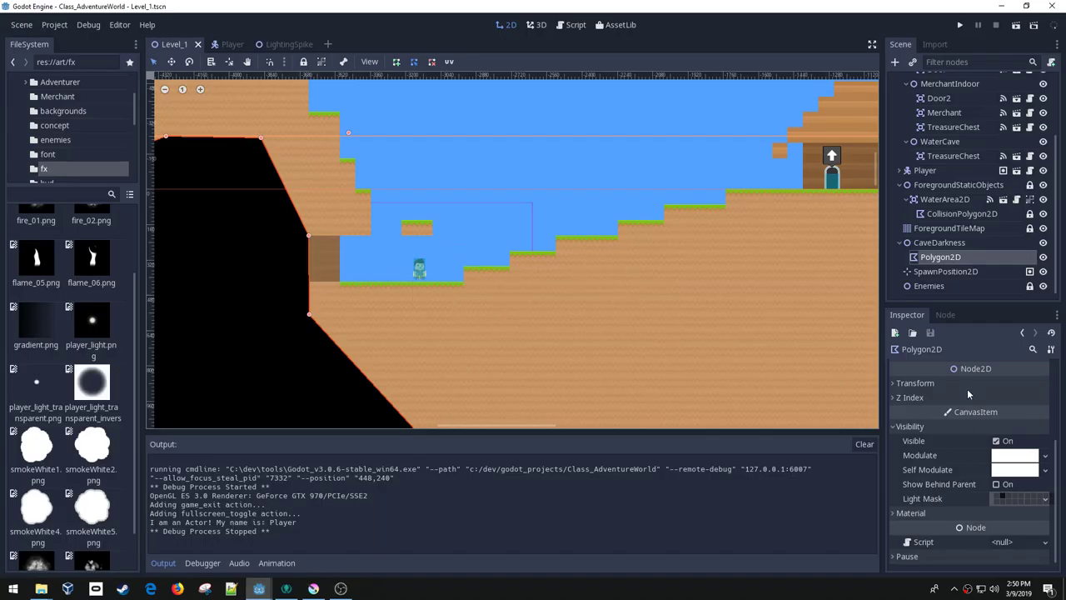
left_click(227, 44)
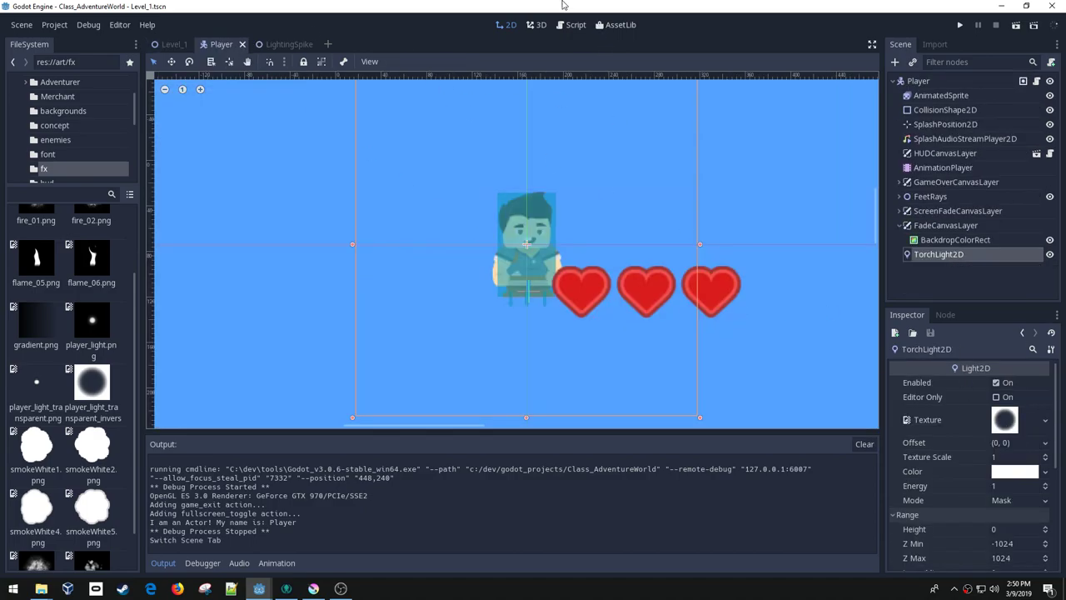
left_click(959, 27)
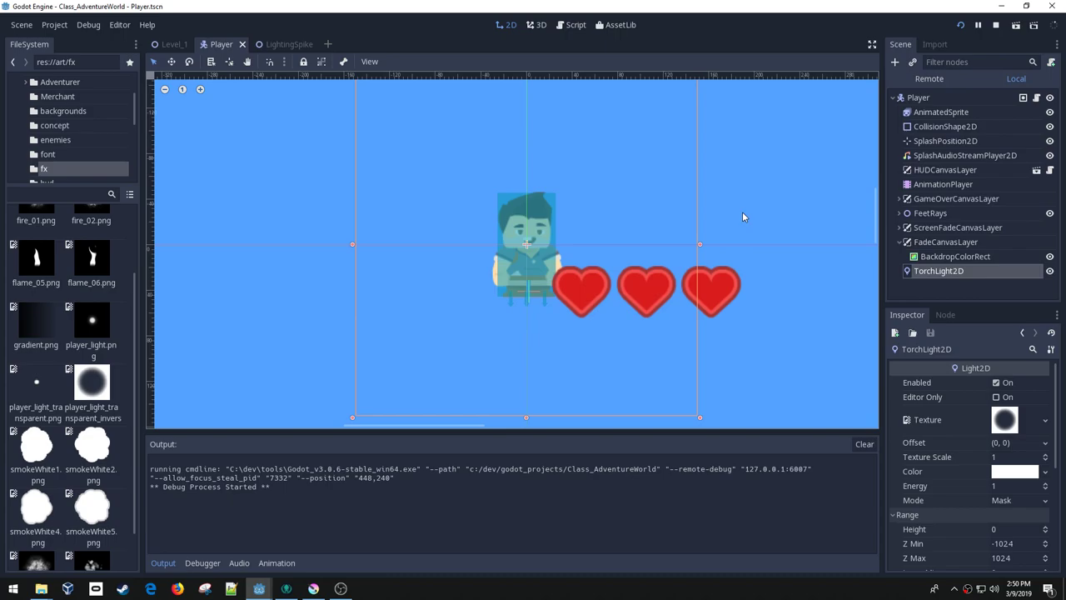
key("Left")
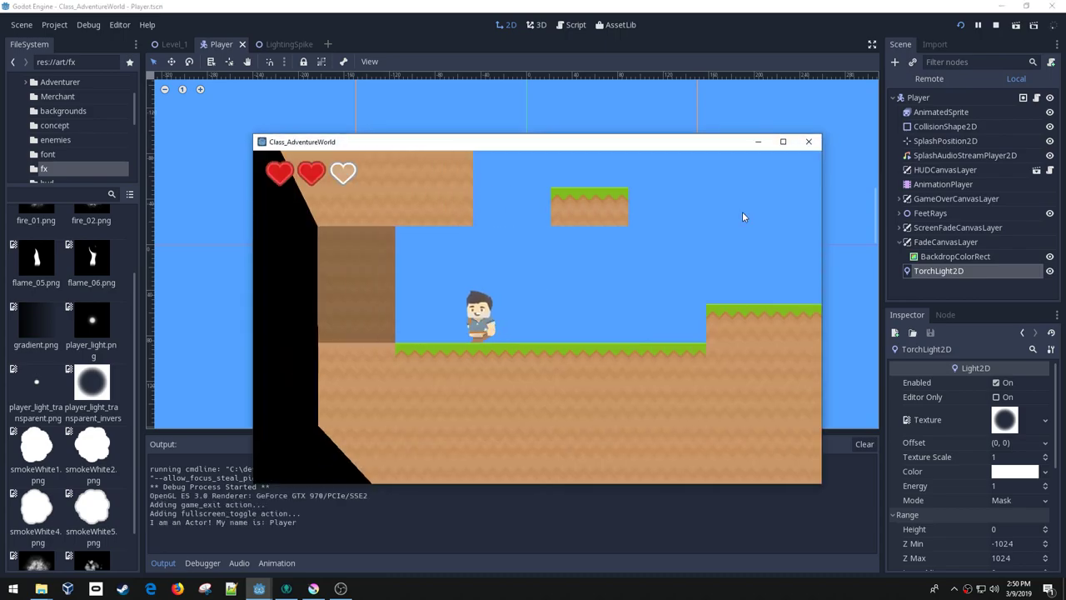
key("Left")
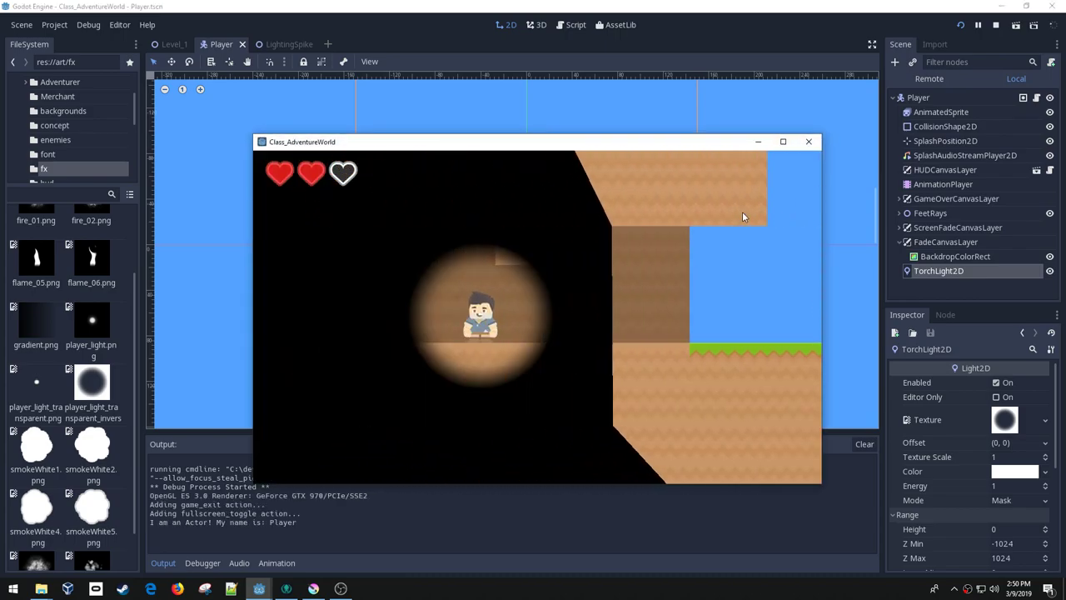
key("Left")
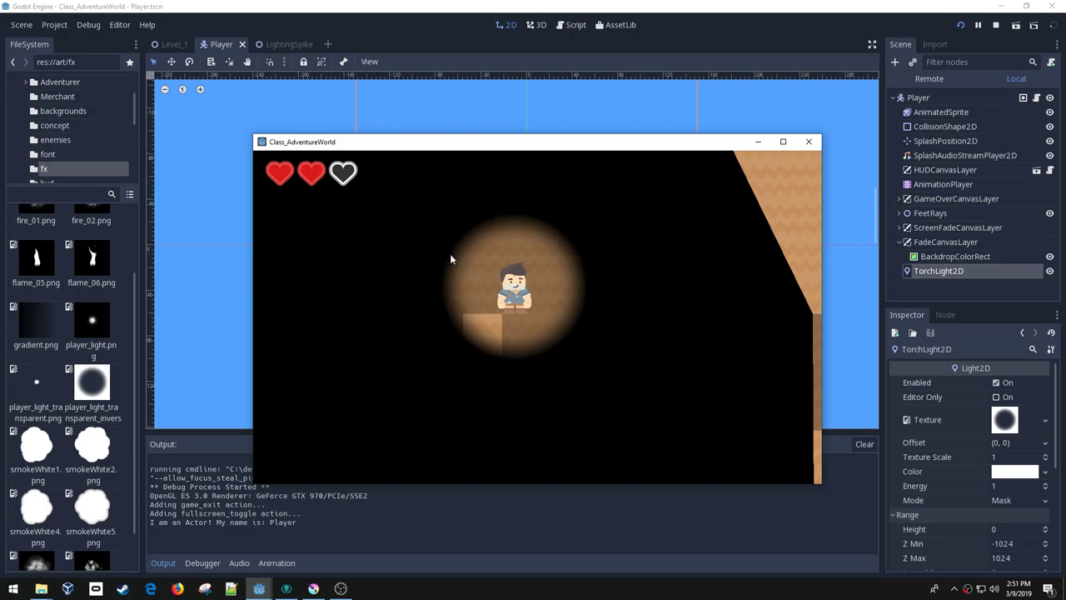
left_click(808, 143)
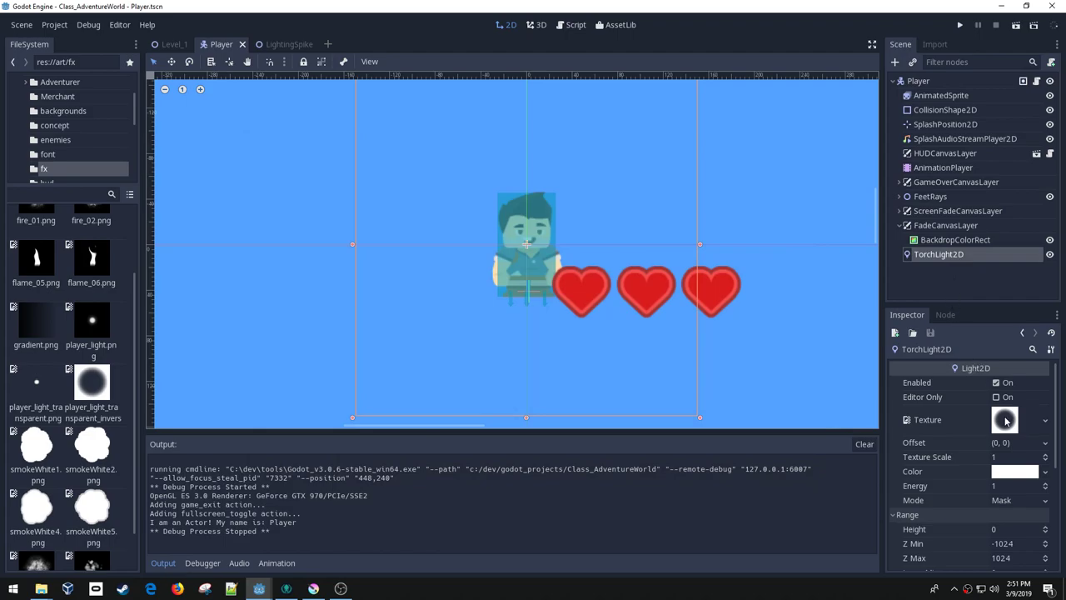
- Set TorchLight2D's Texture Scale to 2 and run the project
left_click(1004, 458)
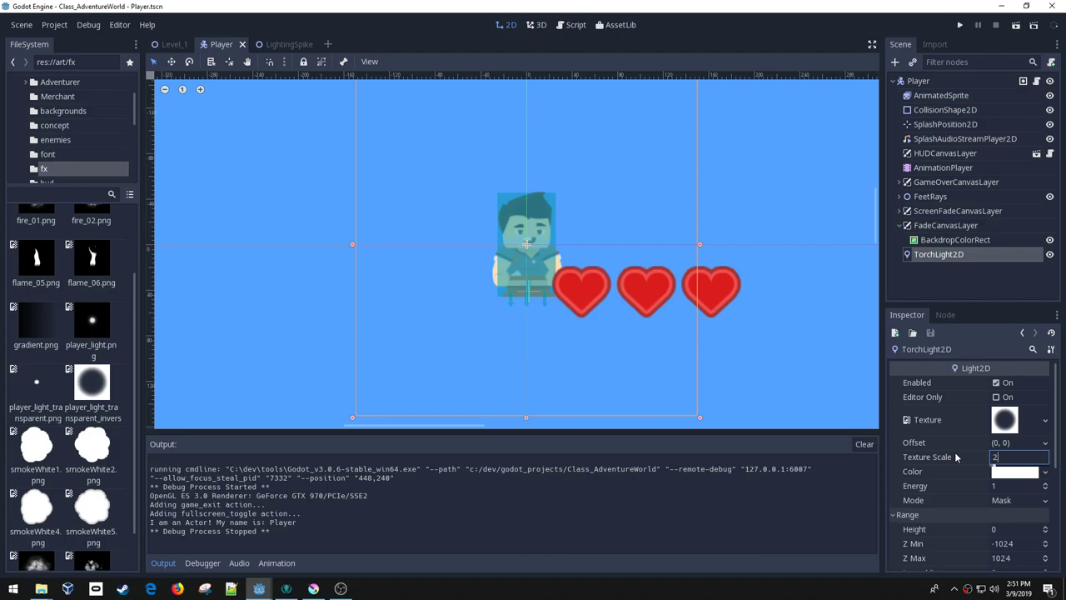
key("Return")
left_click(960, 25)
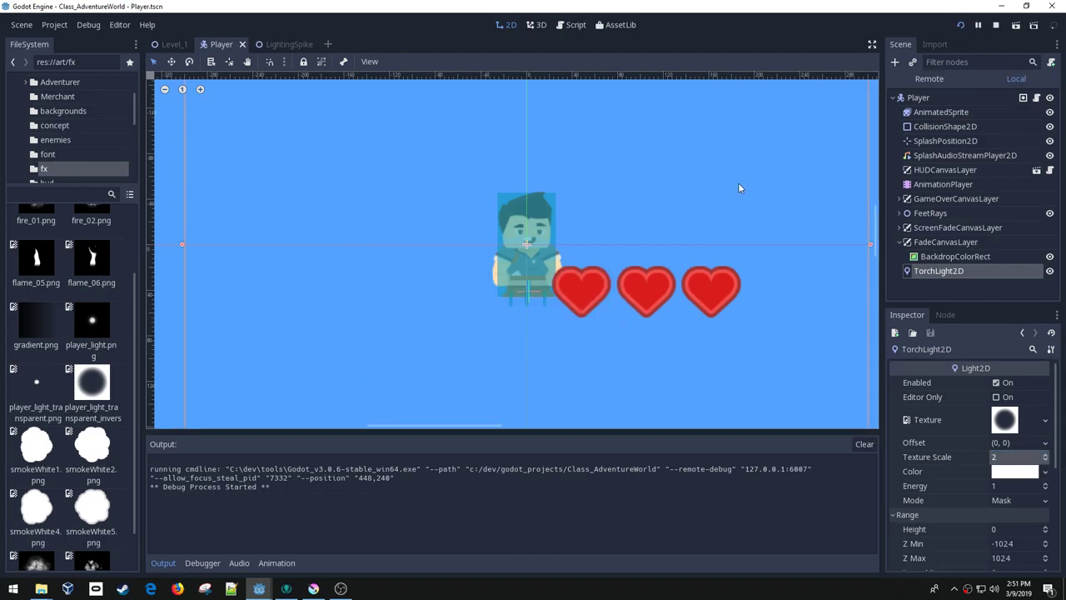
- Walk and jump the player back and forth through the dark cave to test the enlarged torch light, and close the game
key("Left")
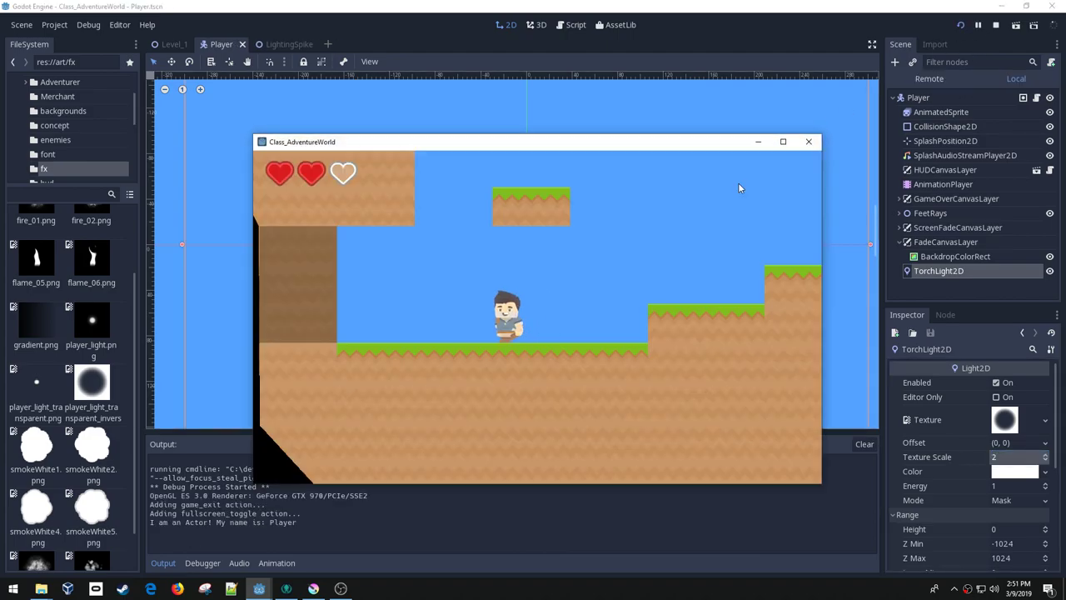
key("Left")
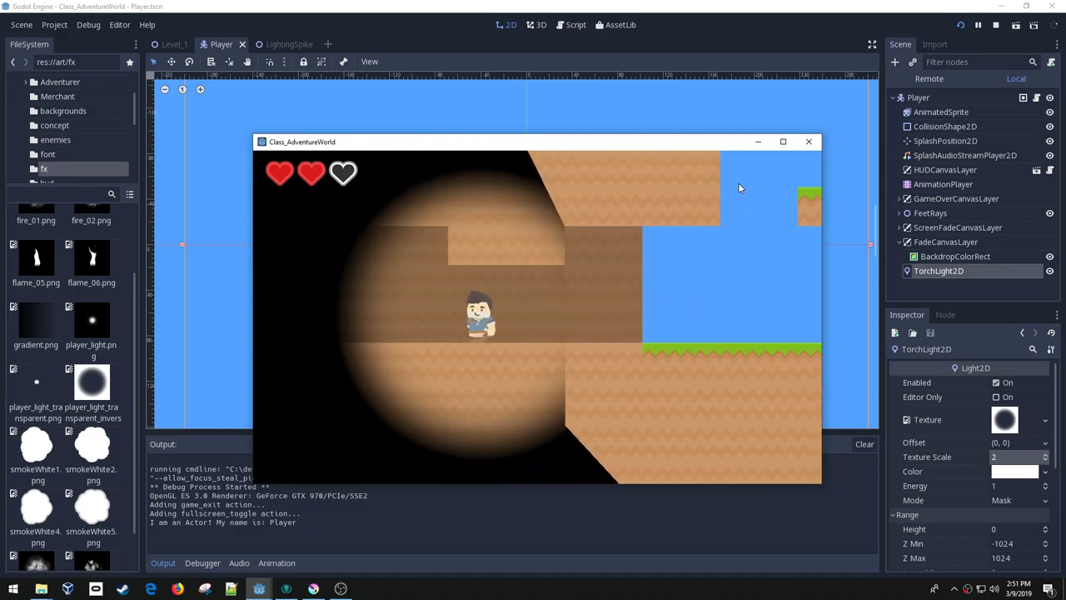
key("Left")
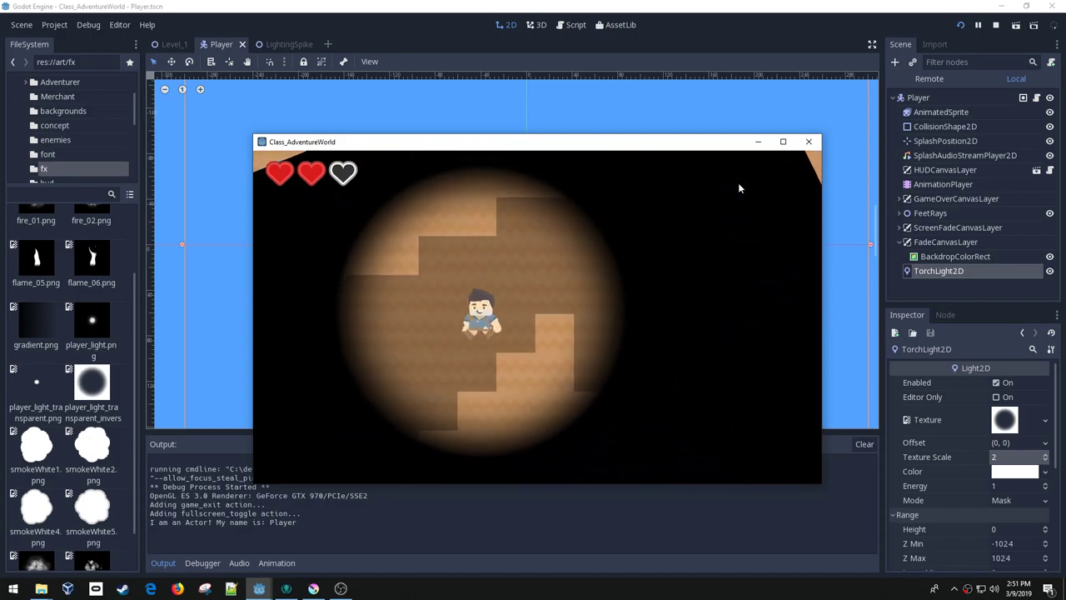
key("Left")
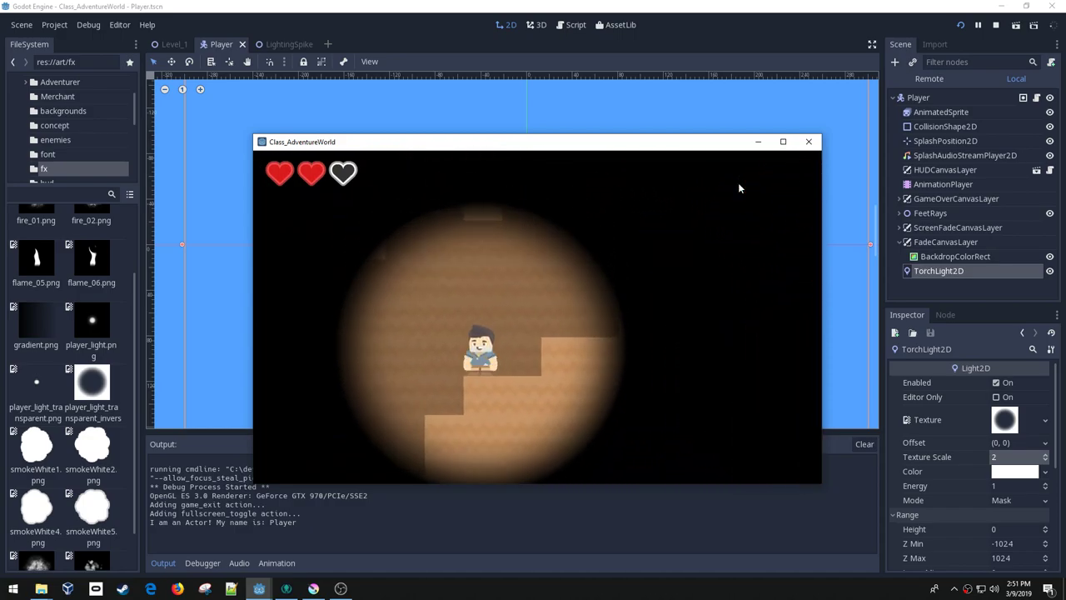
key("Right")
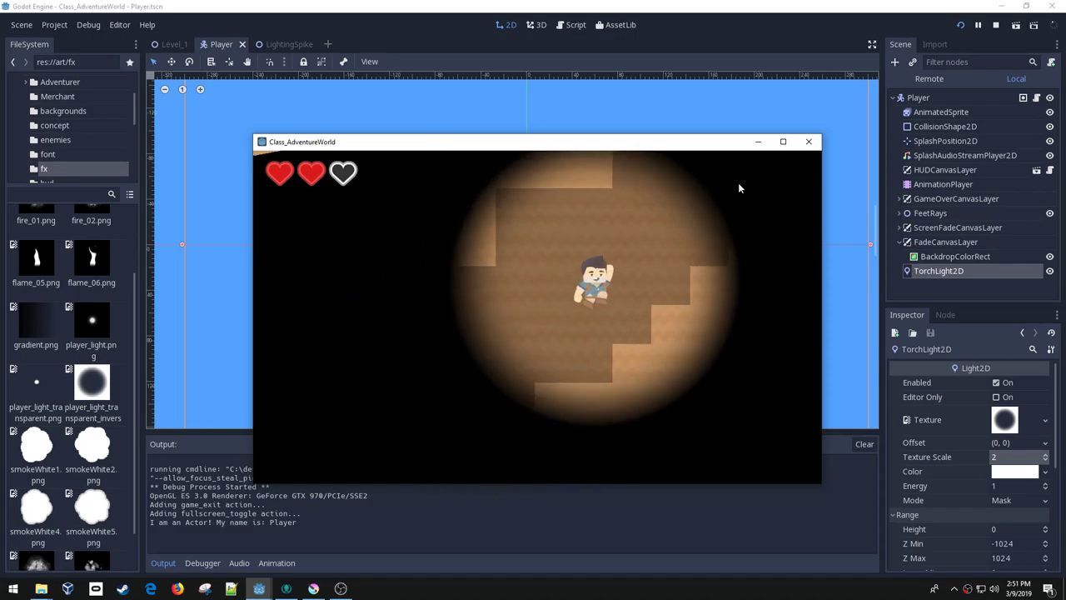
key("Right")
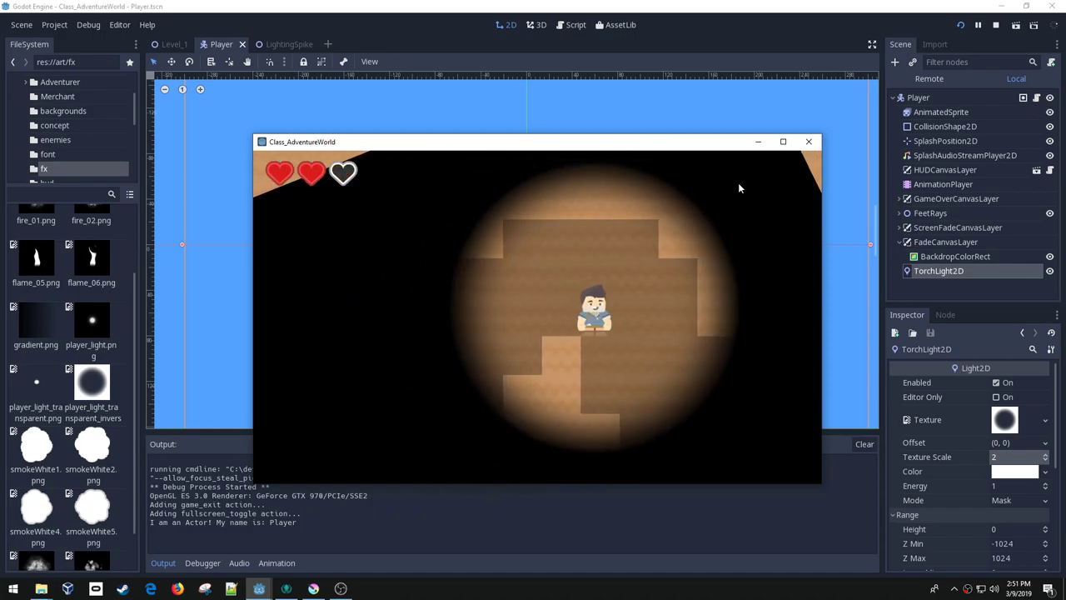
key("Left")
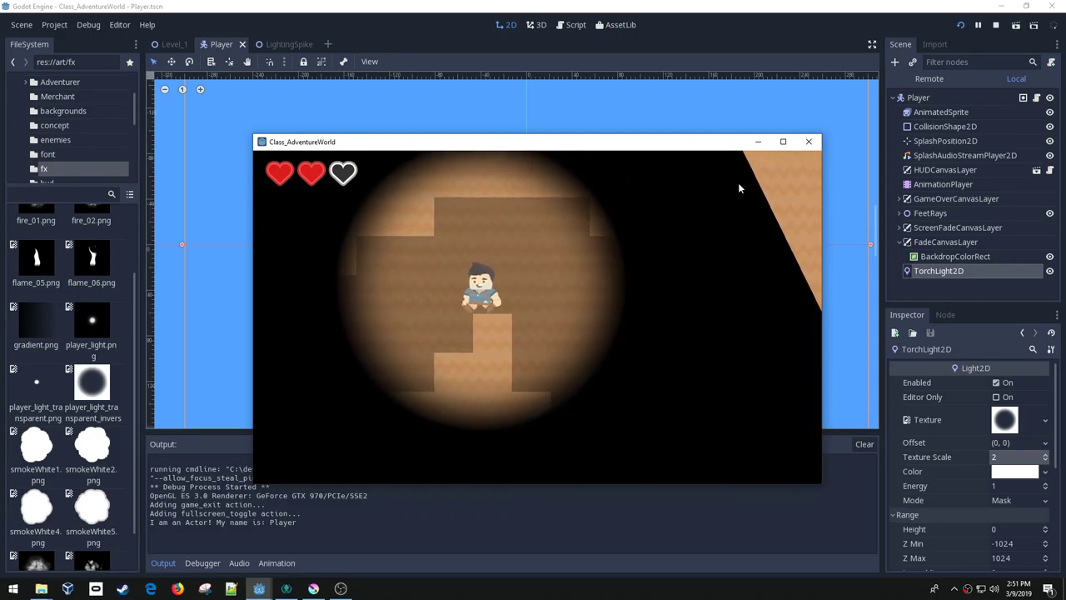
key("Left")
key("space")
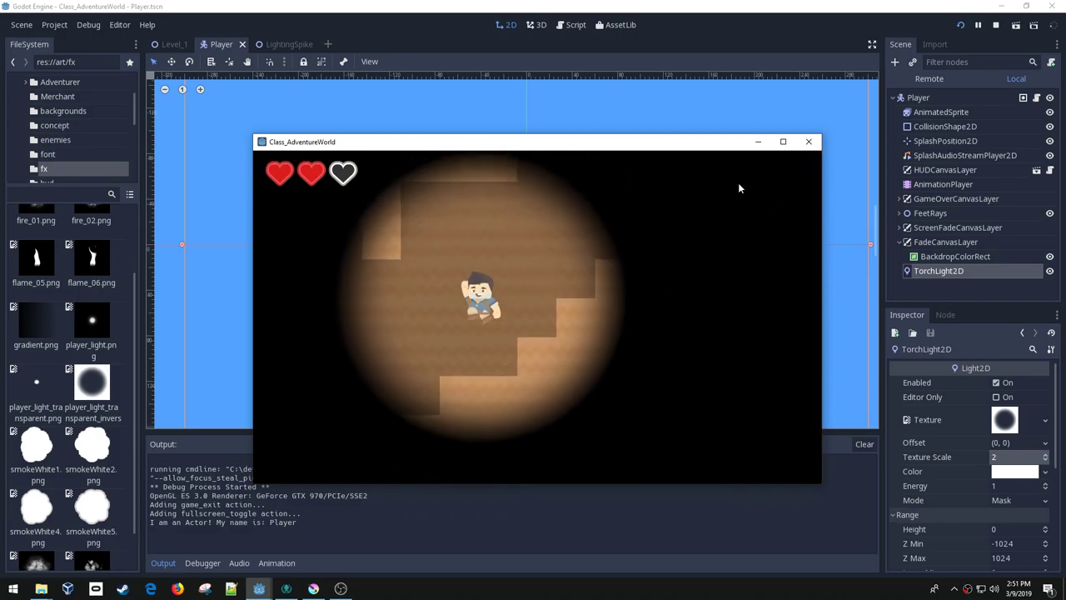
key("Right")
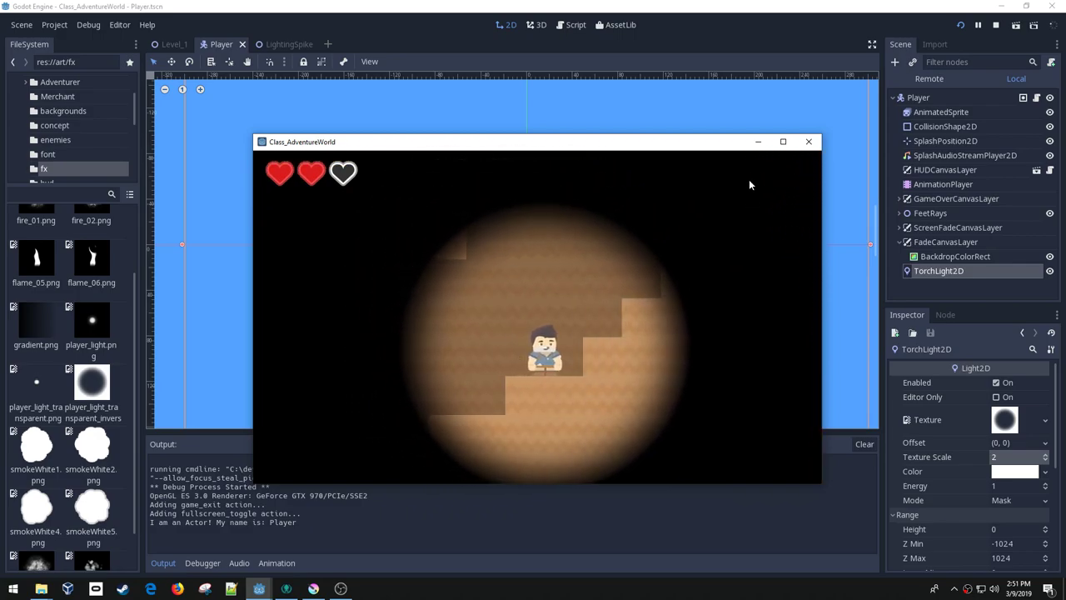
left_click(808, 141)
- In Level_1, move the CaveDarkness polygon's upper-edge points left and upward so the darkness covers more of the cave roof
left_click(171, 44)
middle_click_drag(396, 265, 745, 310)
left_click(485, 241)
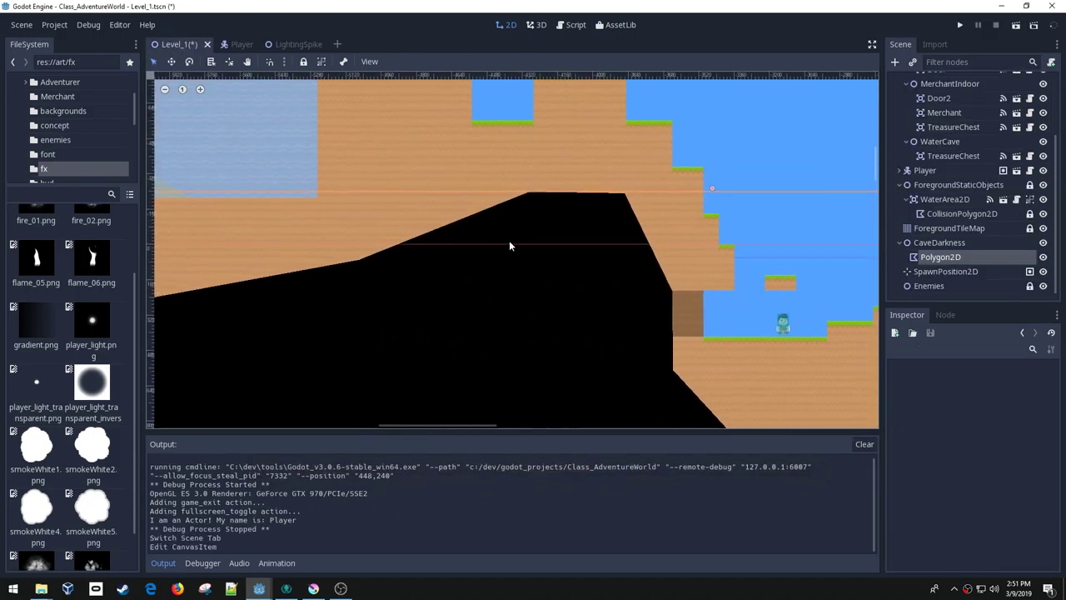
left_click(937, 260)
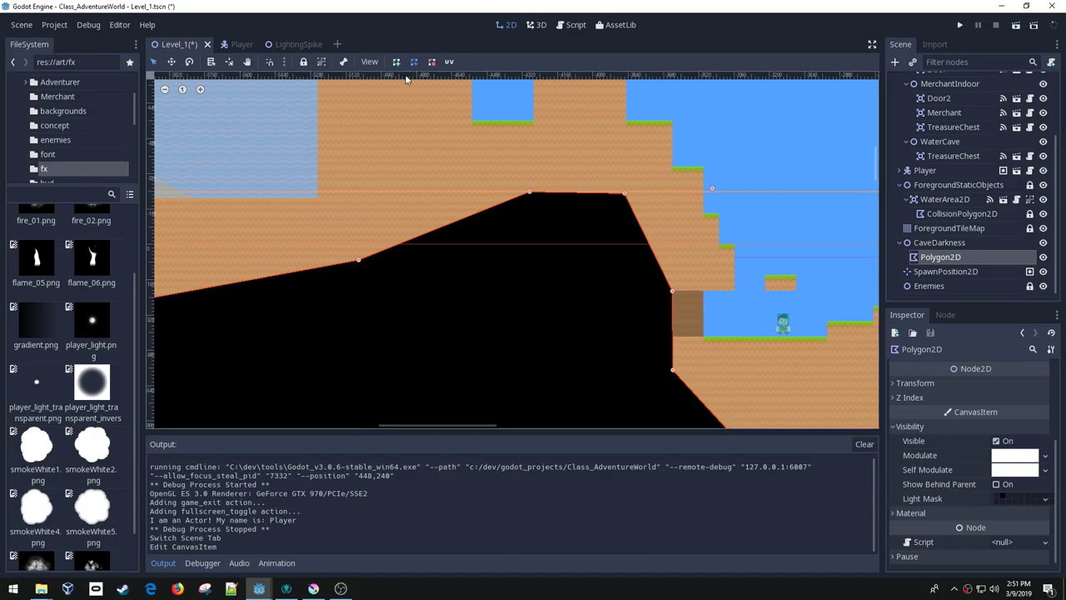
left_click_drag(530, 192, 434, 193)
left_click_drag(358, 261, 283, 246)
middle_click_drag(353, 261, 606, 247)
left_click_drag(536, 238, 569, 207)
left_click_drag(361, 294, 262, 294)
middle_click_drag(375, 240, 488, 283)
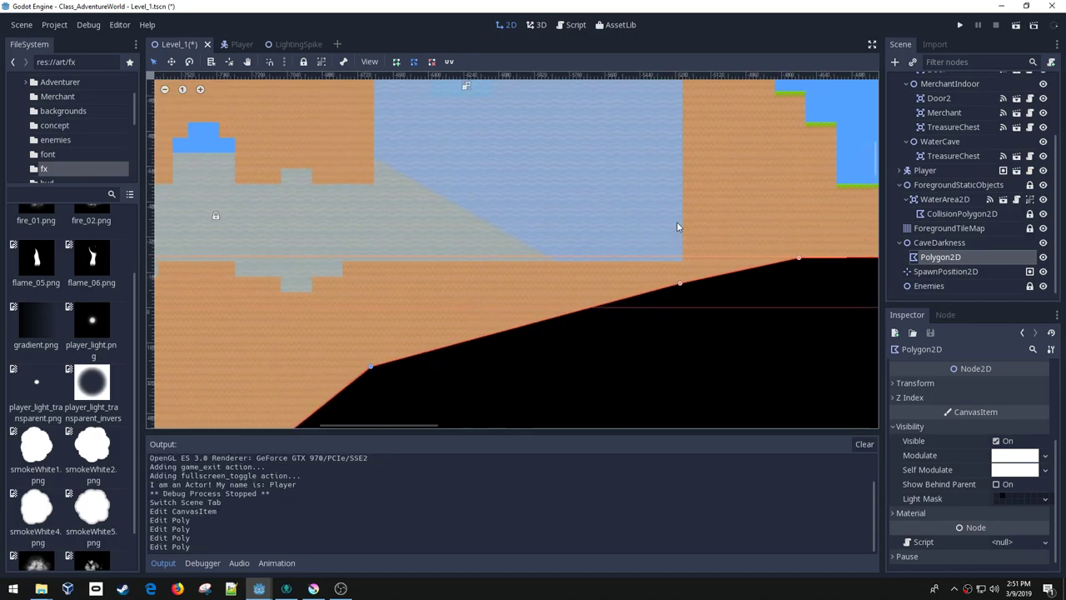
- Paint Dirt tiles on ForegroundTileMap to give the water pool above the cave a stepped, shallower floor, and save Level_1
middle_click_drag(599, 218, 457, 275)
scroll(464, 295, "up", 1)
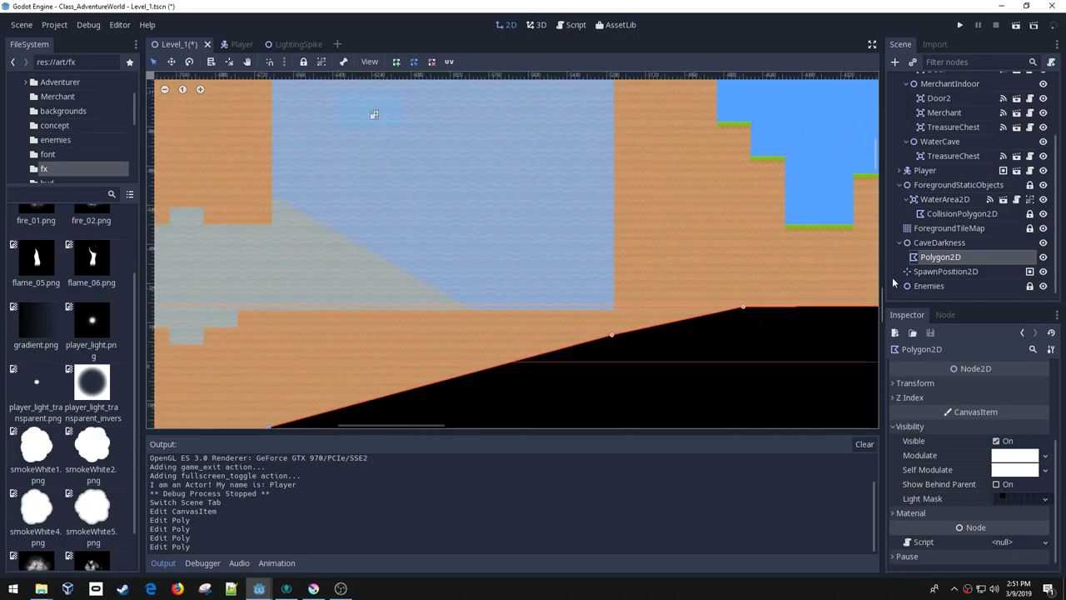
left_click(927, 230)
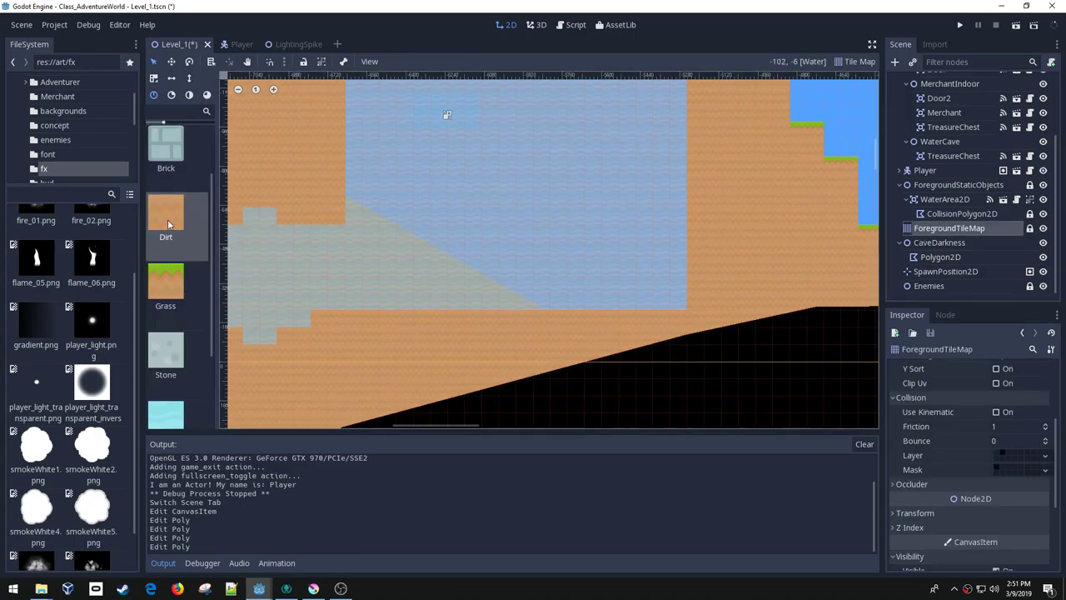
mouse_move(679, 253)
left_mouse_down()
mouse_move(562, 248)
mouse_move(543, 269)
mouse_move(462, 254)
mouse_move(442, 261)
mouse_move(412, 317)
mouse_move(412, 301)
mouse_move(473, 294)
left_mouse_up()
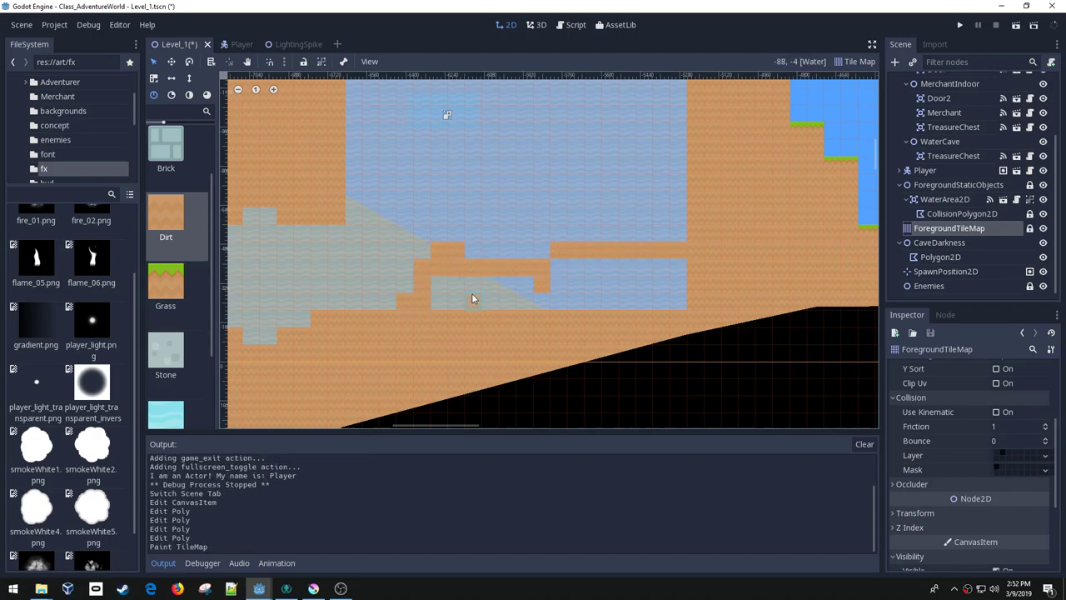
mouse_move(580, 300)
left_mouse_down()
mouse_move(686, 294)
mouse_move(667, 270)
mouse_move(552, 267)
mouse_move(562, 282)
mouse_move(643, 294)
mouse_move(673, 289)
mouse_move(467, 283)
left_mouse_up()
mouse_move(645, 225)
left_mouse_down()
mouse_move(673, 228)
mouse_move(676, 188)
mouse_move(662, 215)
mouse_move(608, 238)
left_mouse_up()
left_click(603, 231)
left_click(527, 294)
middle_click_drag(507, 278, 549, 348)
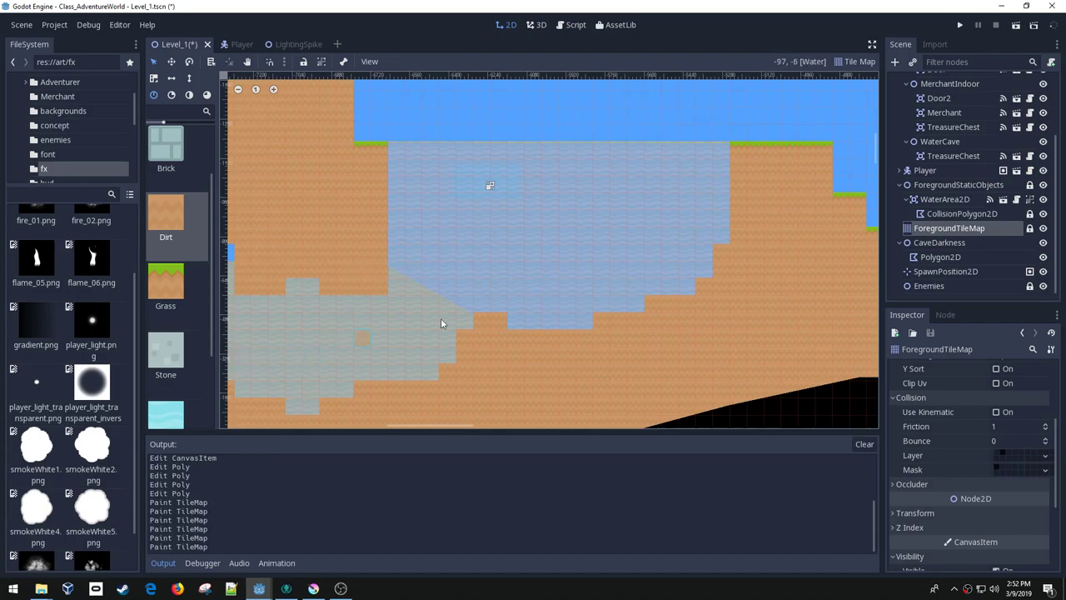
scroll(588, 274, "up", 2)
middle_click_drag(588, 274, 595, 190)
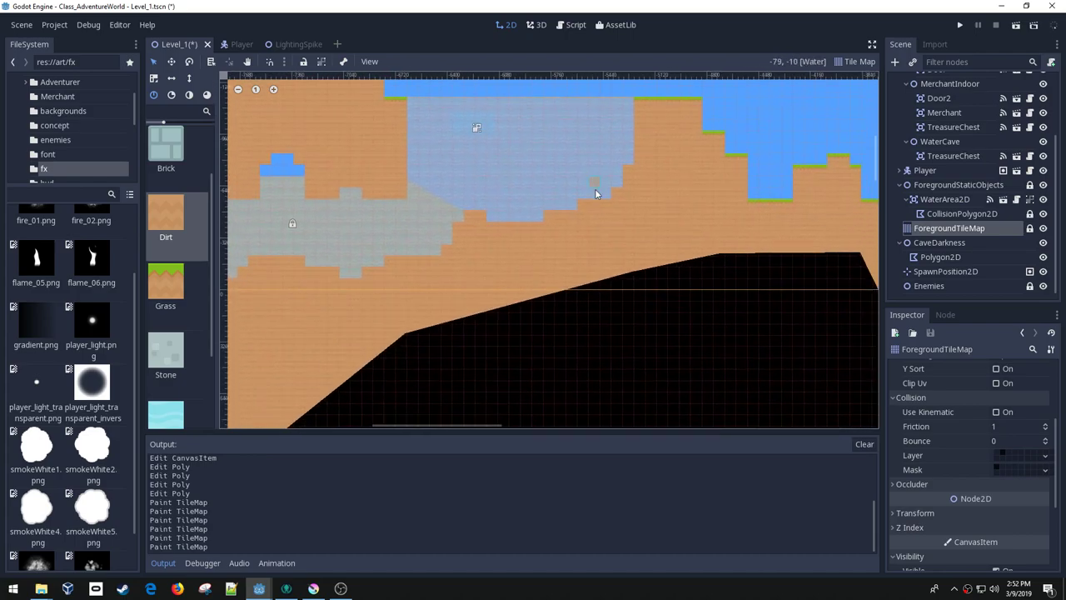
key("ctrl+s")
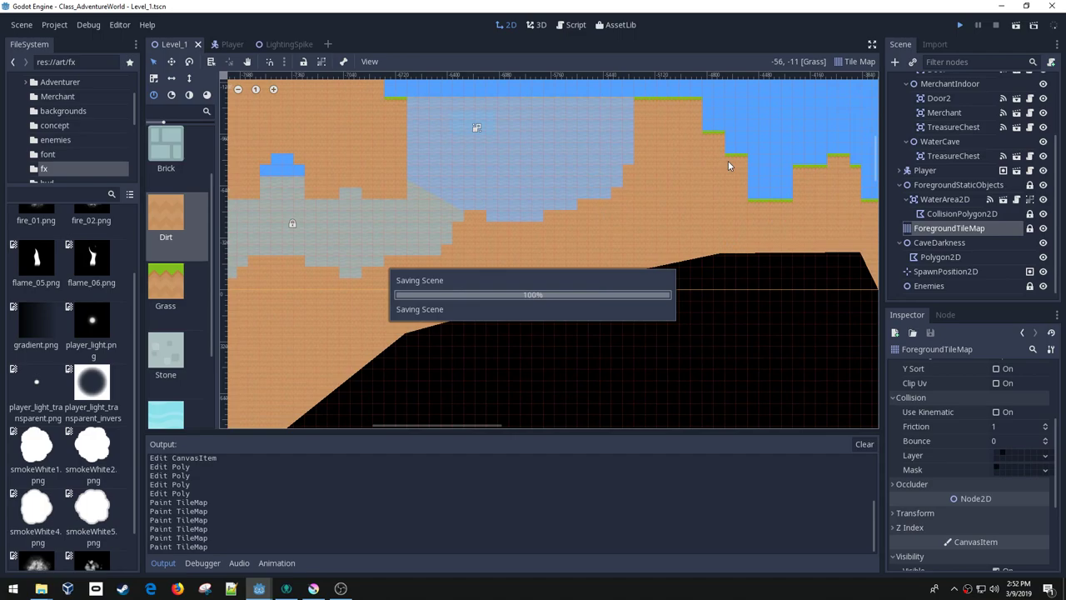
- Run the project, walk and jump the player left through the cave to check the reshaped darkness, and close the game
key("F5")
key("Left")
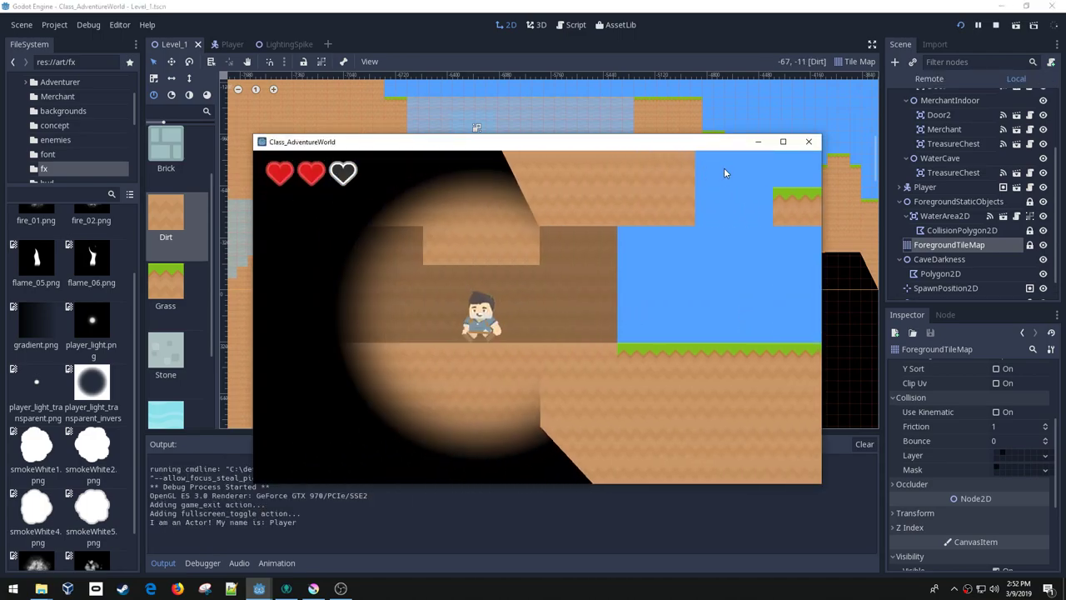
key("Up")
key("Left")
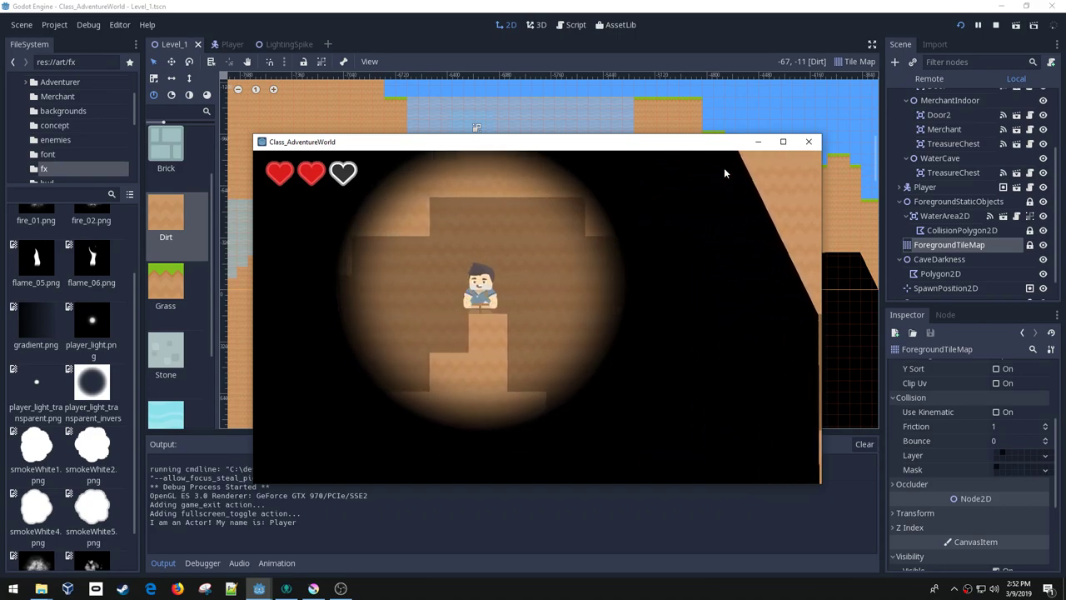
key("Left")
key("Left")
key("Left")
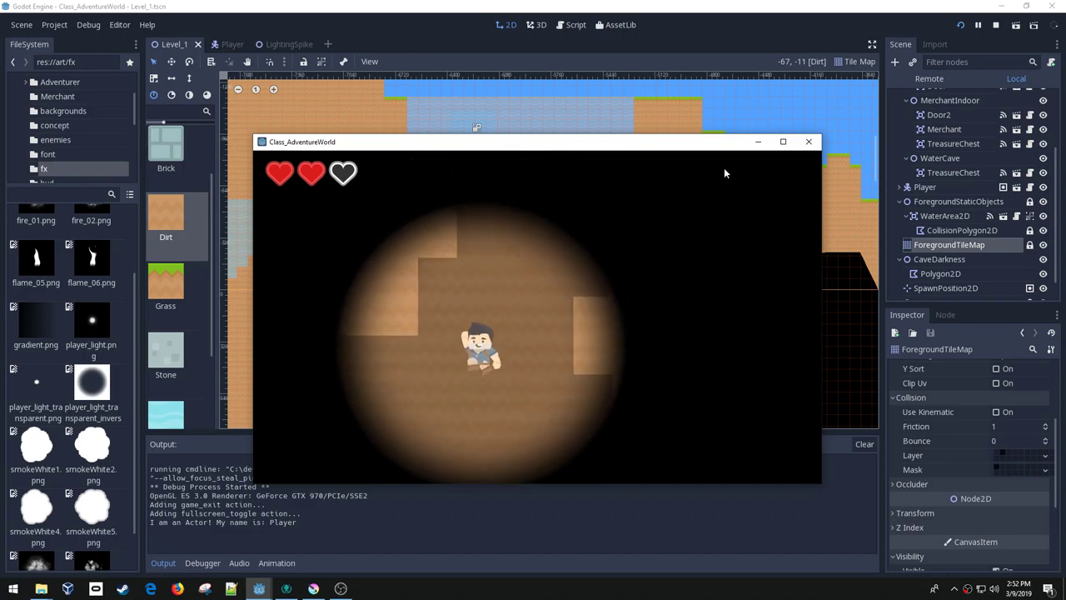
key("Left")
key("space")
key("Left")
key("space")
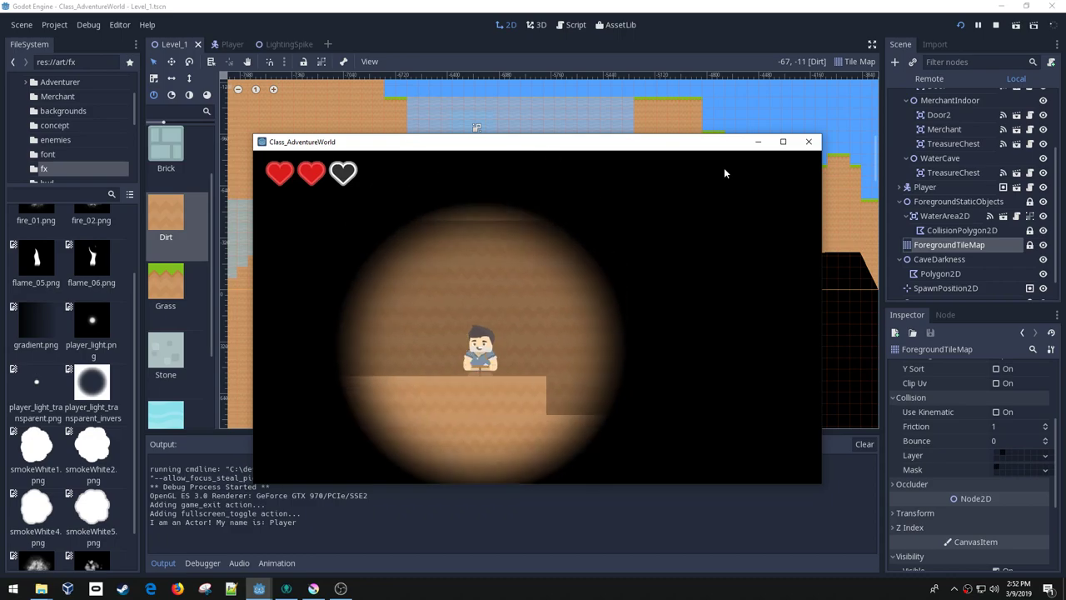
left_click(809, 142)
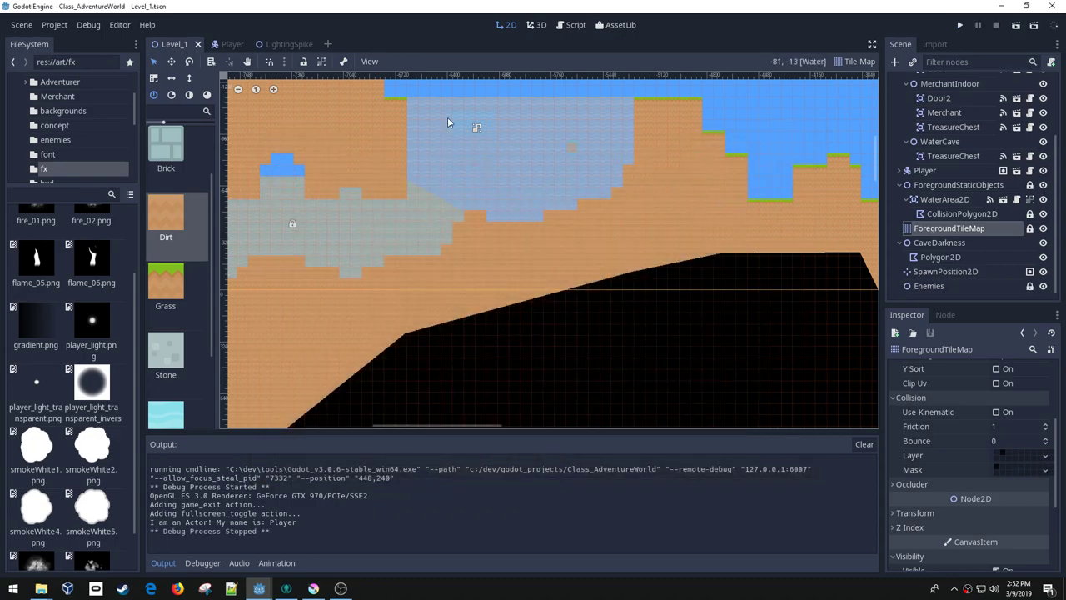
- In the Player scene, add an AnimationPlayer node under the Player root and name it TorchAnimationPlayer
key("ctrl+Tab")
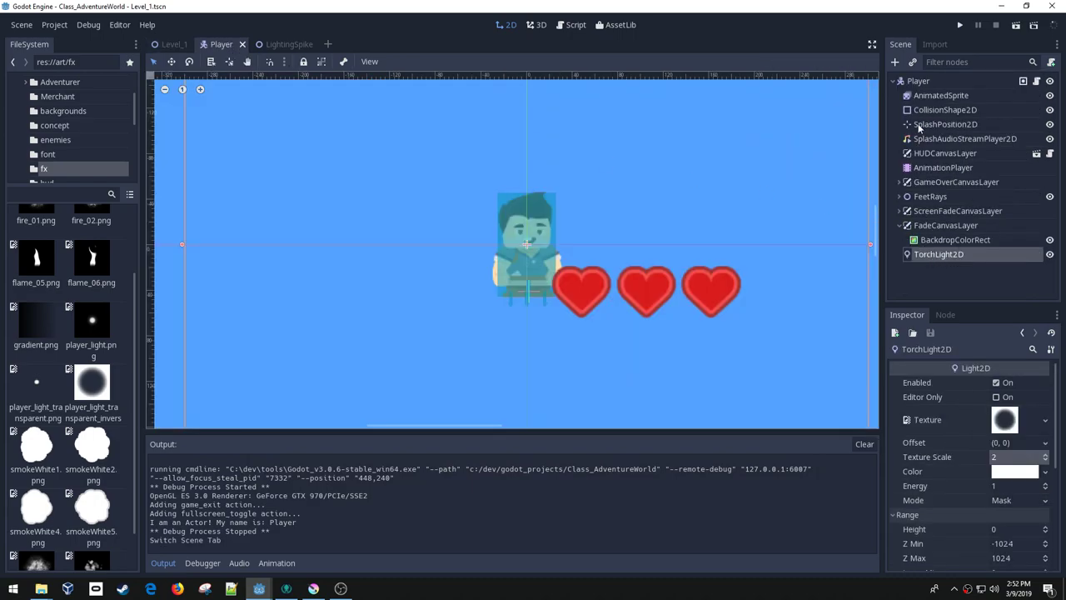
left_click(938, 169)
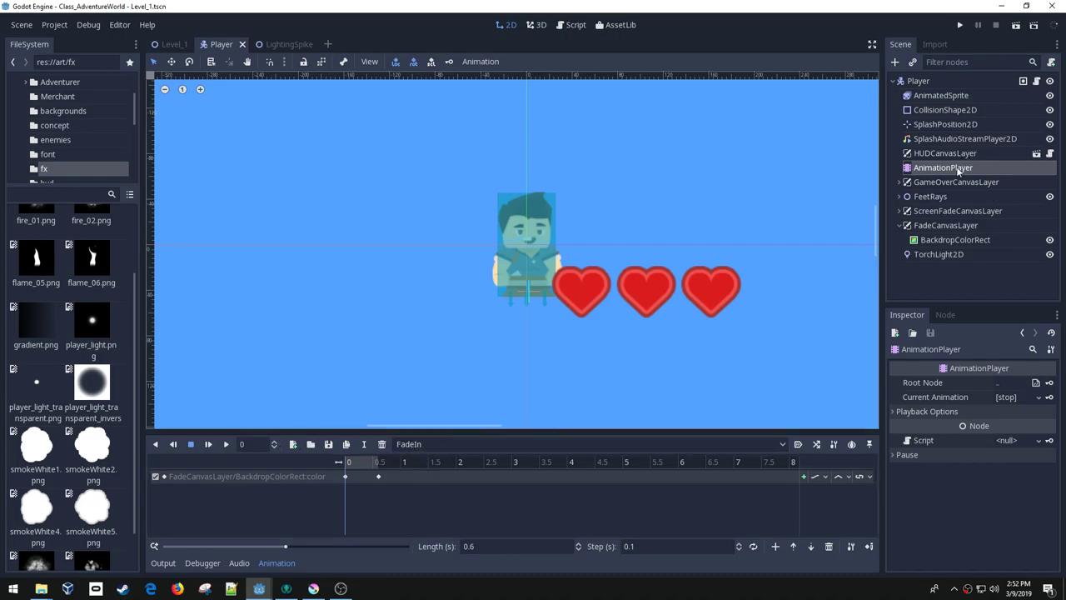
right_click(926, 83)
left_click(942, 114)
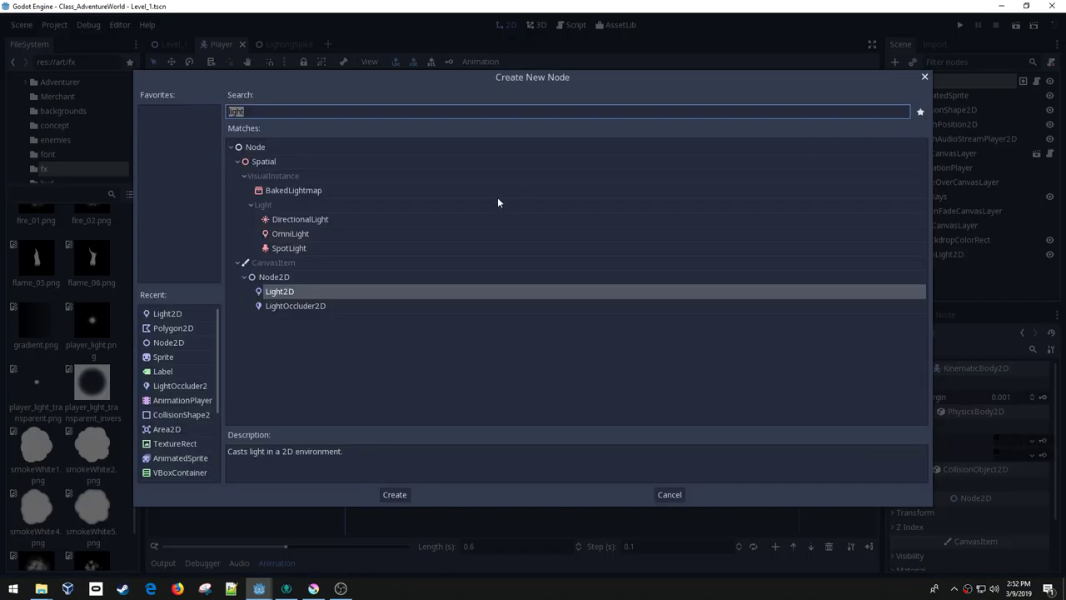
type("animation")
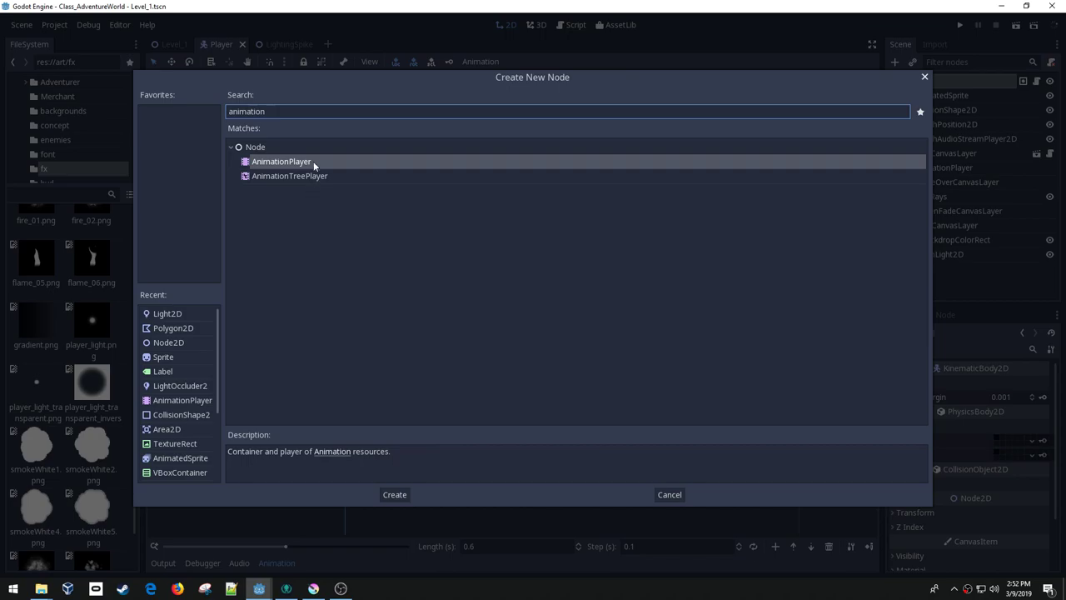
double_click(314, 161)
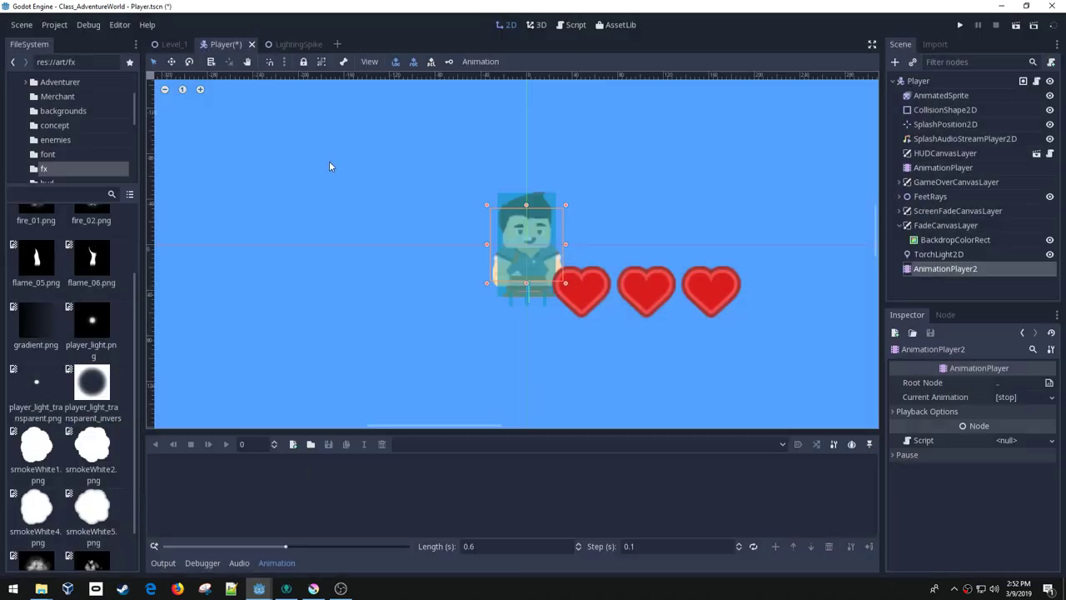
double_click(929, 268)
left_click(916, 268)
type("TorchAnimationPlayer")
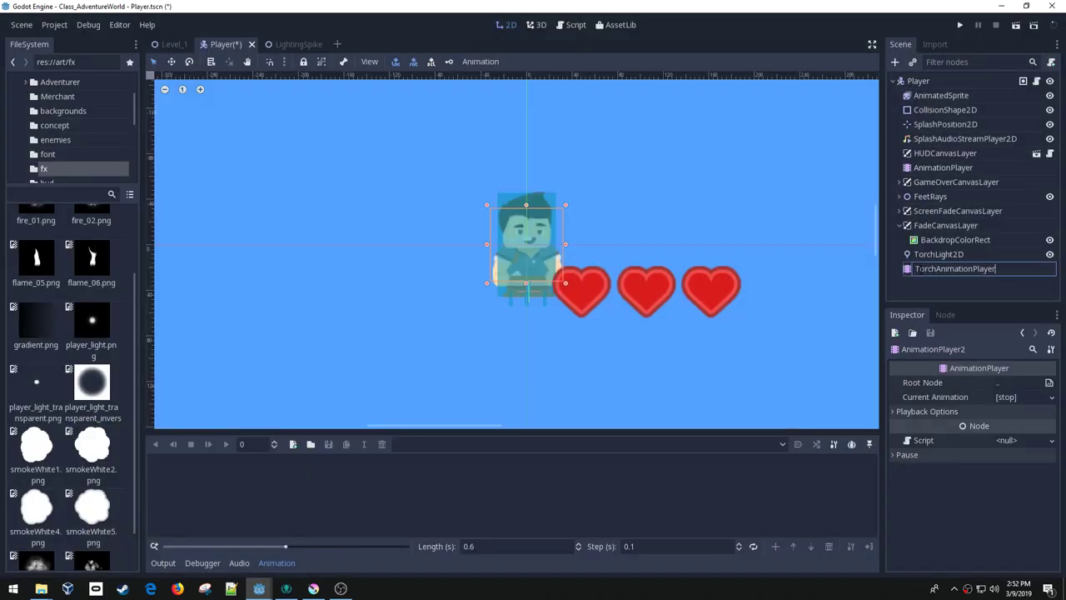
key("Return")
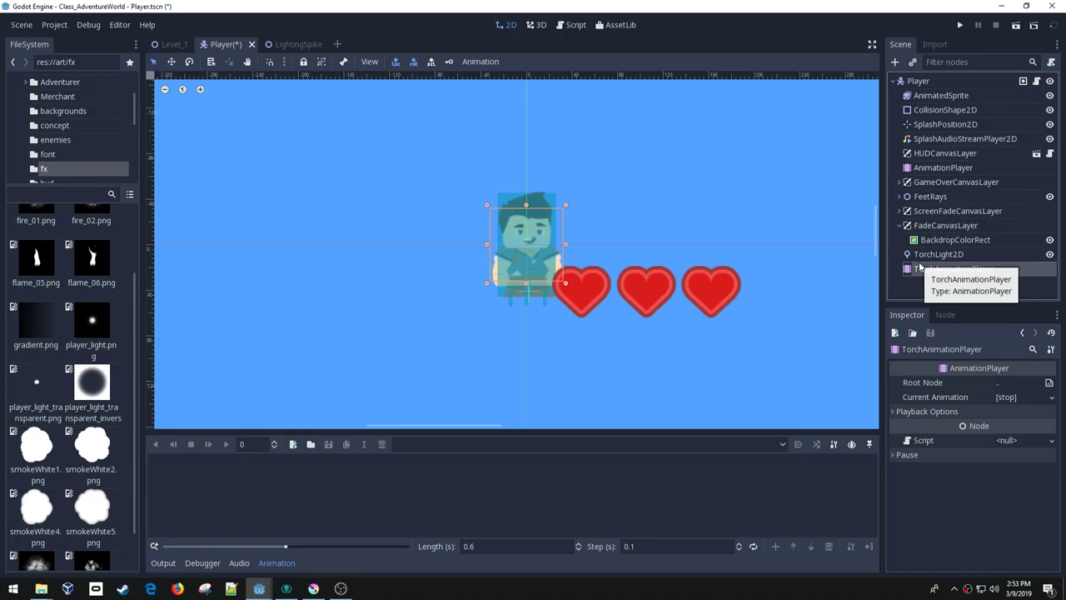
- Try nesting TorchLight2D under TorchAnimationPlayer, and return it to the Player root
mouse_move(933, 255)
left_mouse_down()
mouse_move(927, 271)
mouse_move(936, 261)
mouse_move(937, 270)
left_mouse_up()
left_click(957, 256)
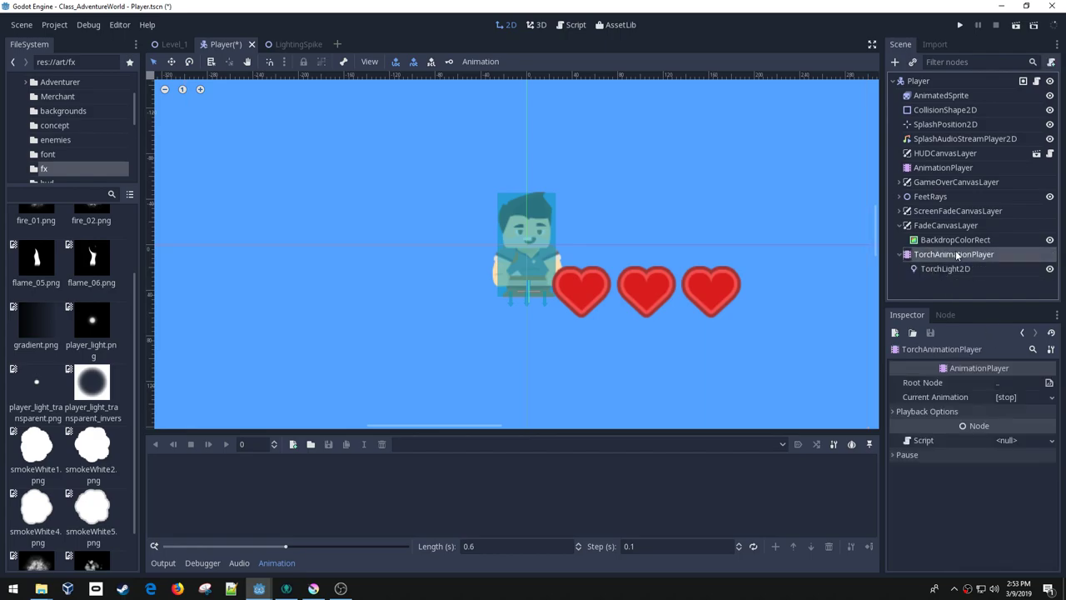
key("ctrl+s")
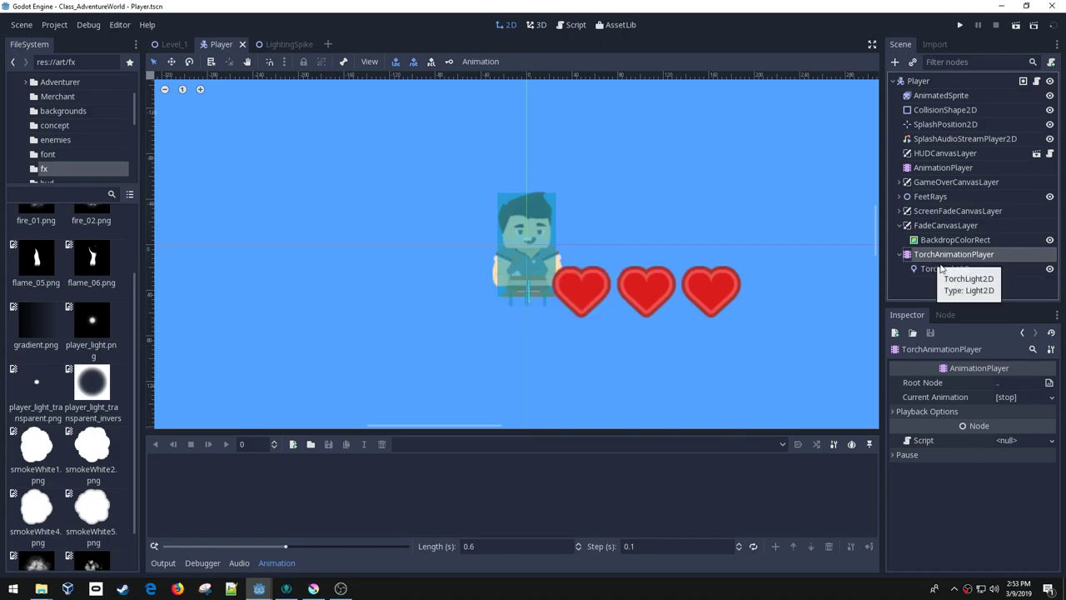
left_click(938, 270)
left_click_drag(928, 276, 928, 252)
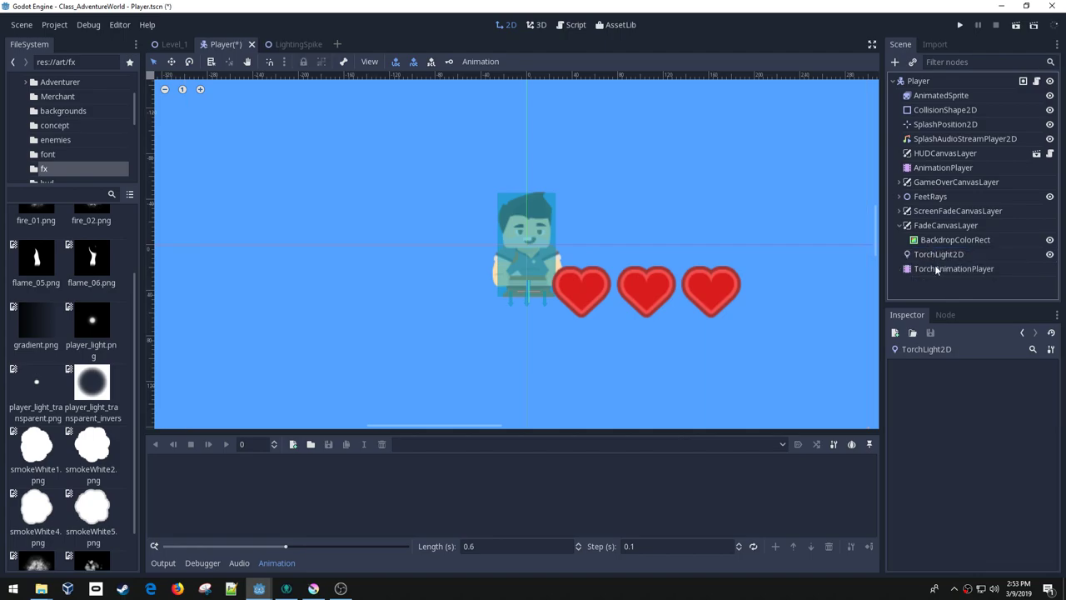
- Add a Node2D as a child of the Player root and name it Torch
right_click(919, 80)
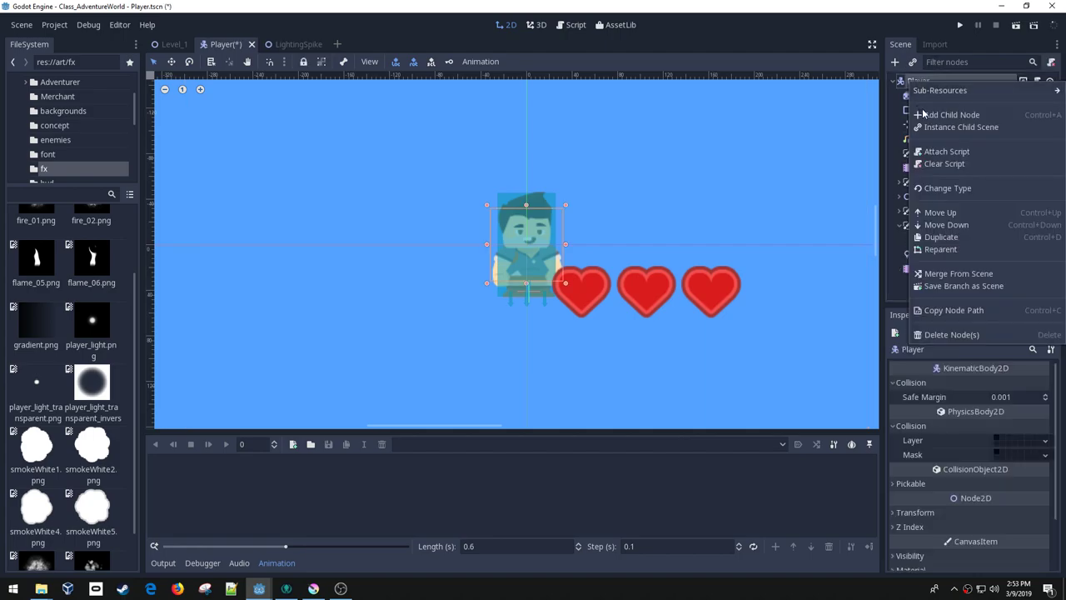
left_click(928, 116)
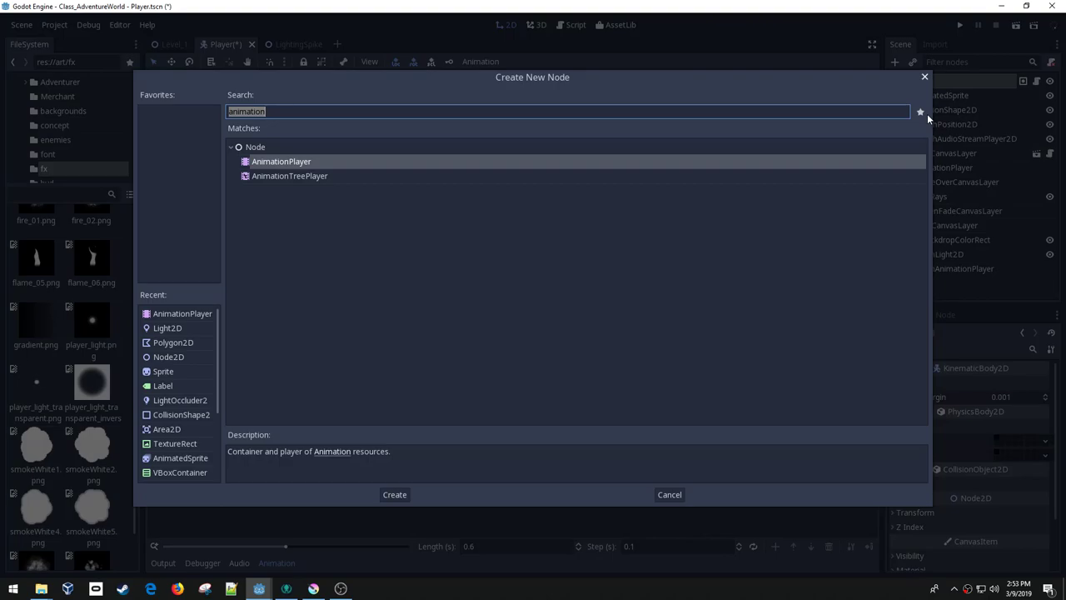
type("Node")
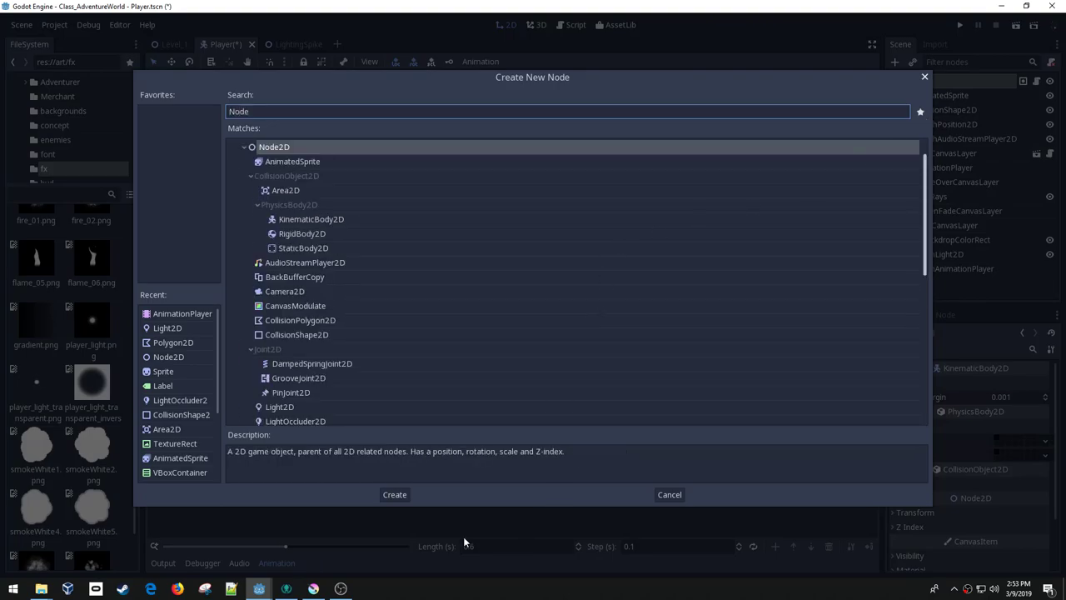
left_click(395, 495)
double_click(929, 283)
type("T")
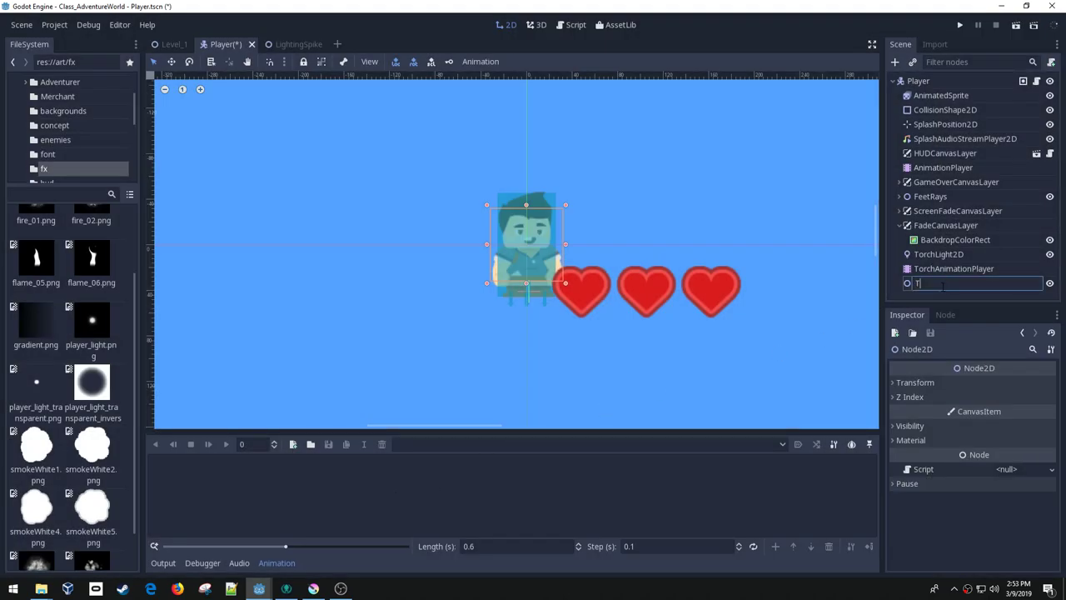
type("orch")
key("Return")
- Move TorchLight2D and TorchAnimationPlayer together under the Torch node, and save the Player scene
left_click(933, 254)
left_click(933, 268, "shift")
left_click_drag(933, 270, 931, 285)
left_click(931, 253)
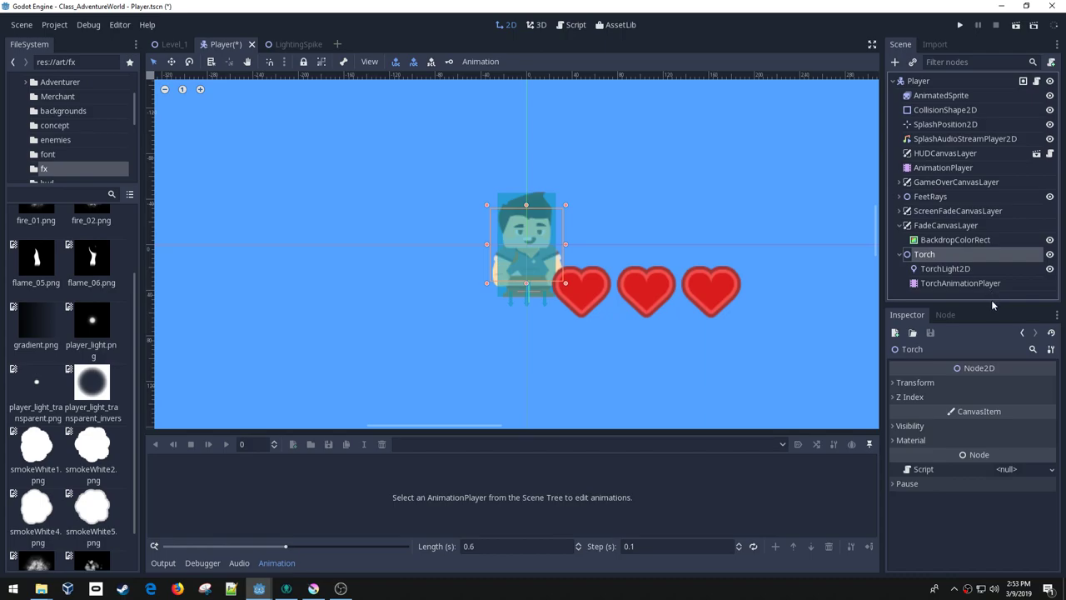
left_click(944, 284)
key("ctrl+s")
left_click(1041, 383)
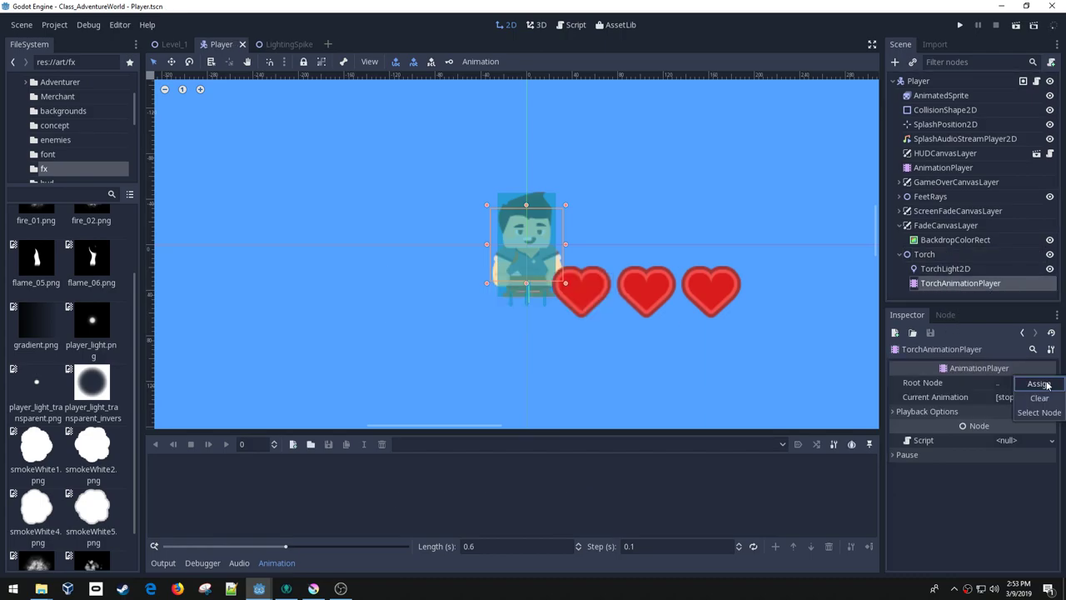
left_click(982, 397)
left_click(1024, 398)
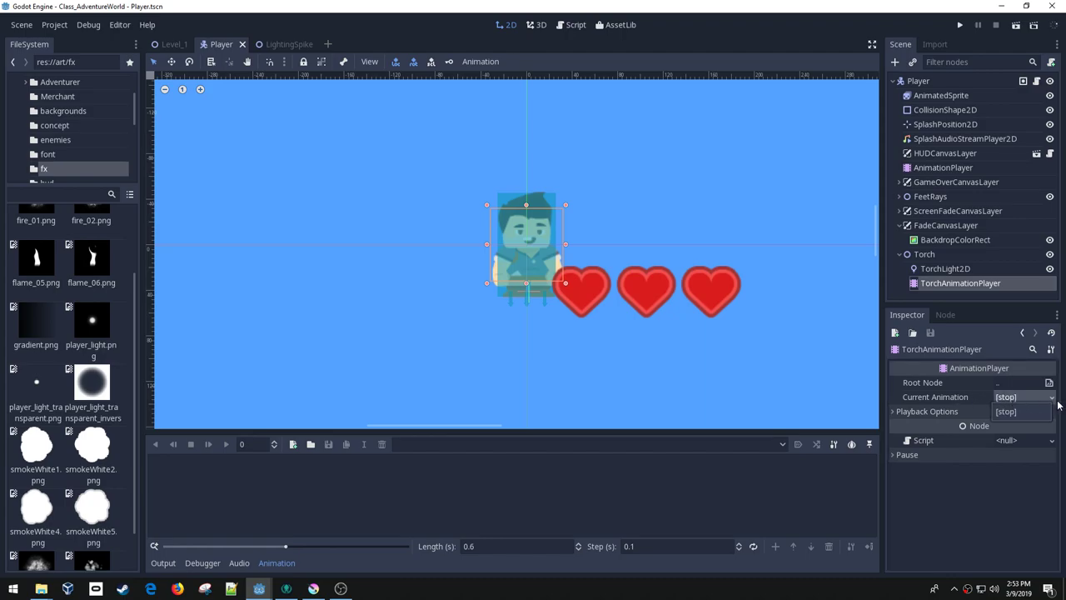
left_click(962, 397)
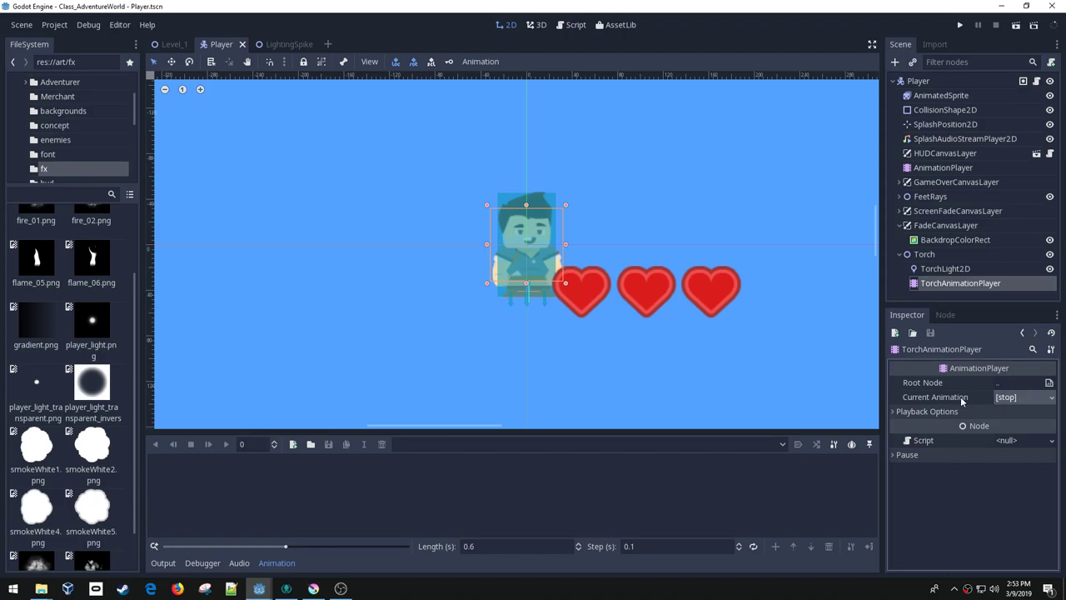
- Create a new animation named _SETUP in TorchAnimationPlayer
left_click(953, 287)
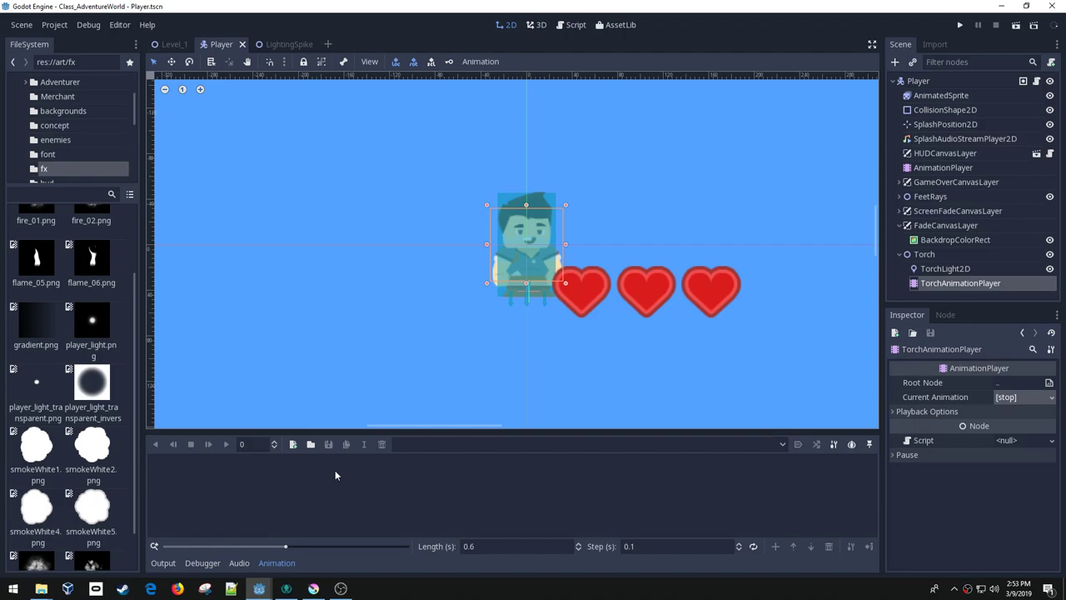
left_click(293, 445)
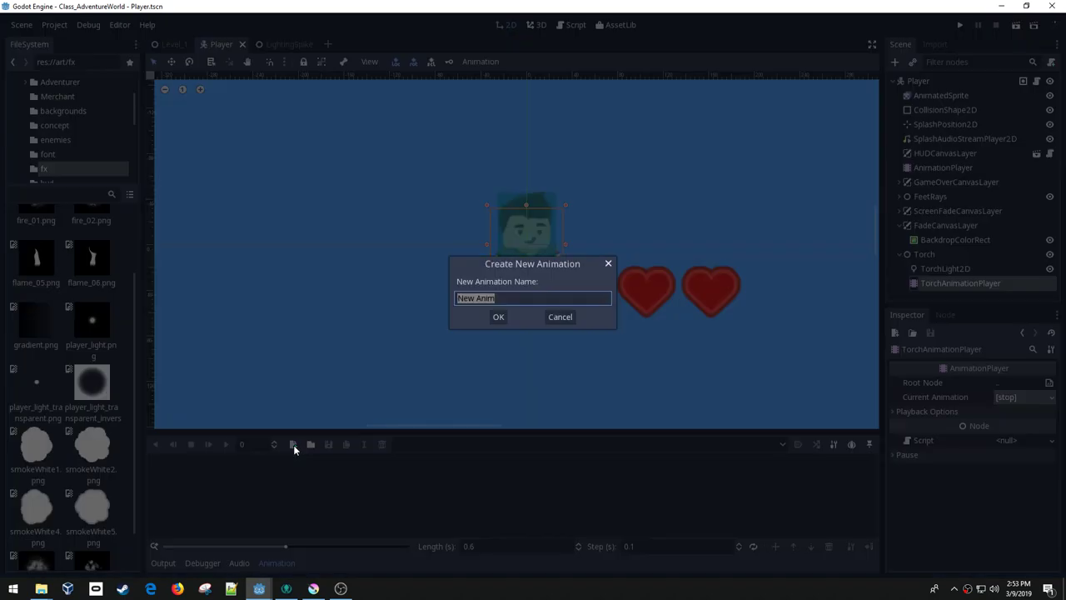
type("_SETUP")
key("Return")
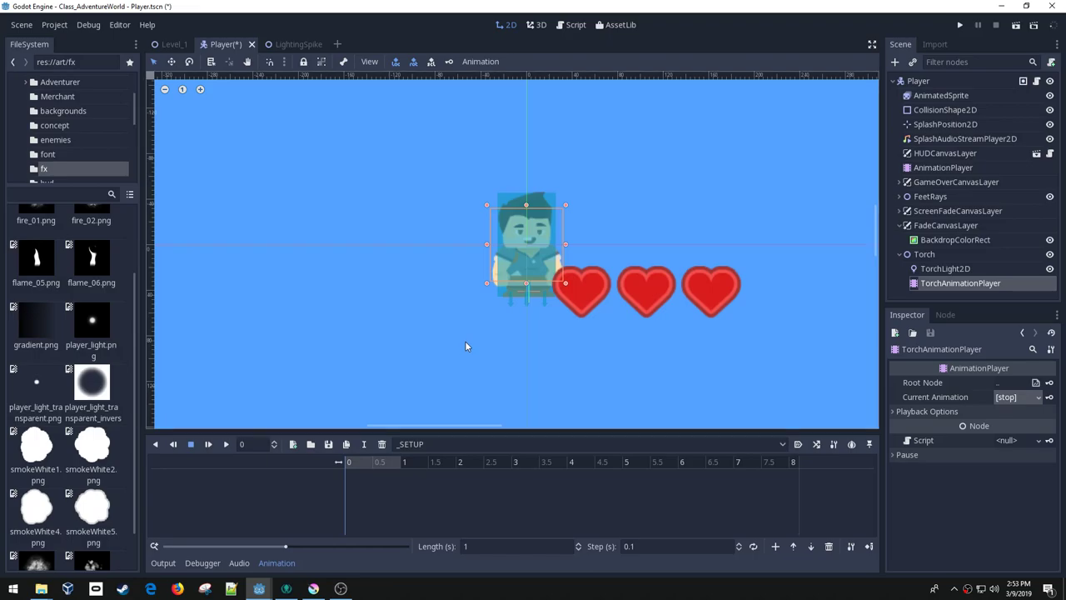
- Key TorchLight2D's Texture Scale at 0 s in the _SETUP animation on a new track, and set that animation to autoplay
key("ctrl+s")
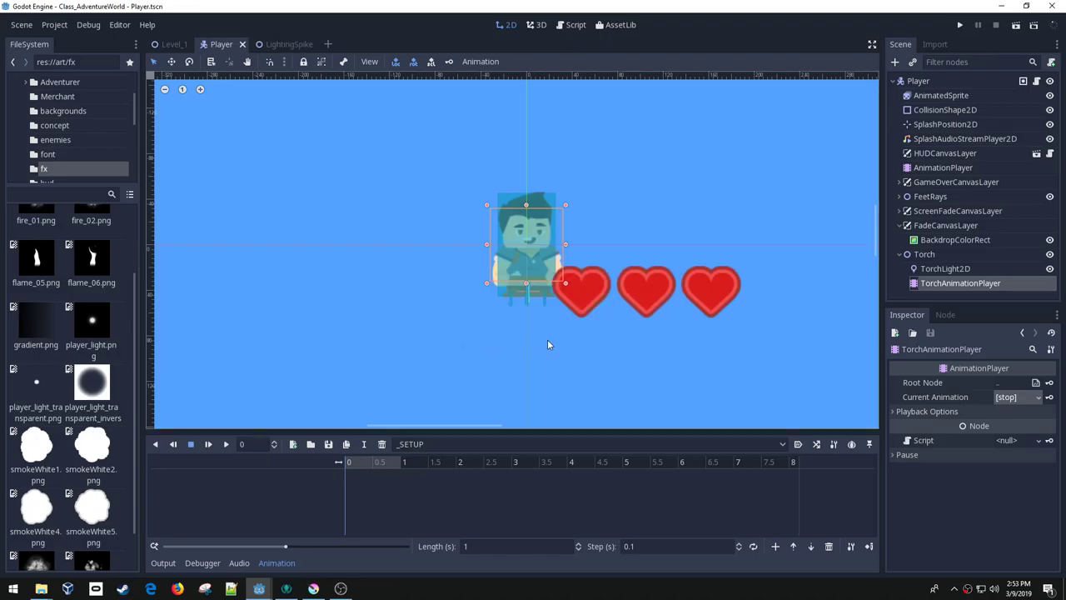
left_click(975, 267)
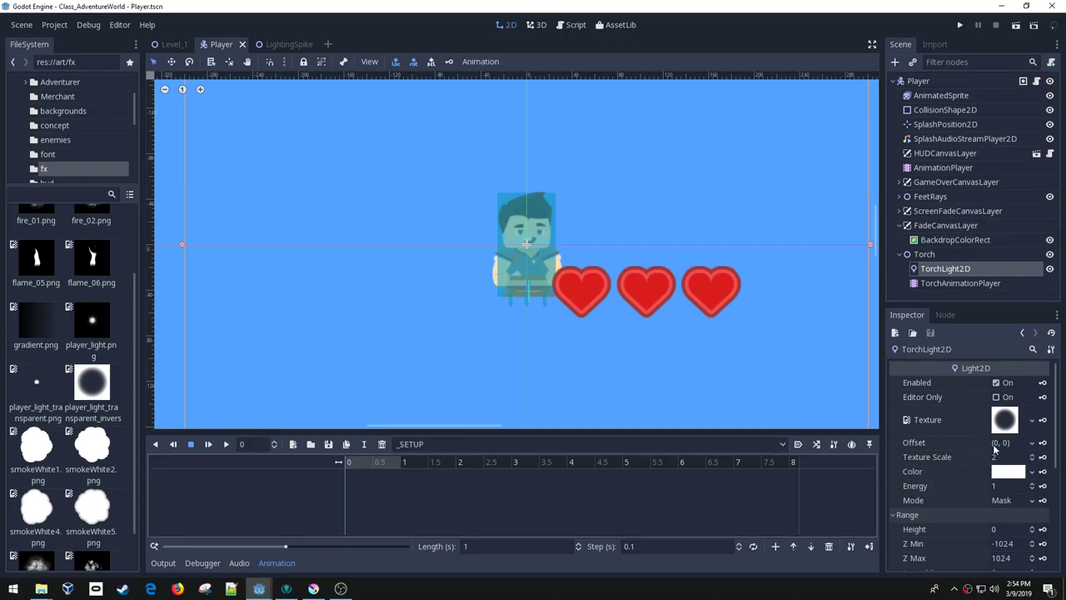
left_click(1043, 456)
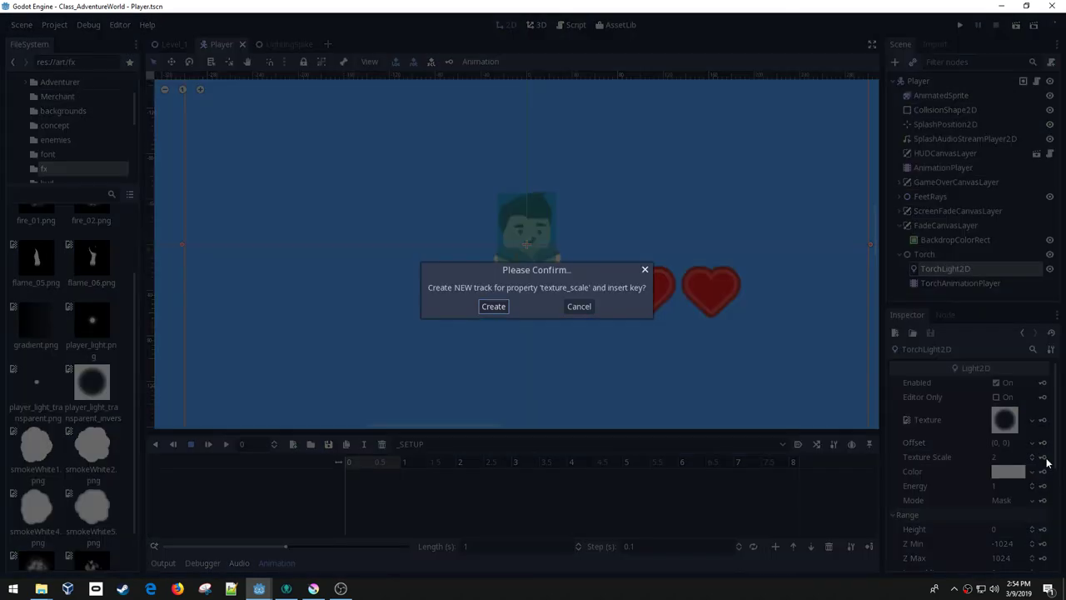
left_click(493, 306)
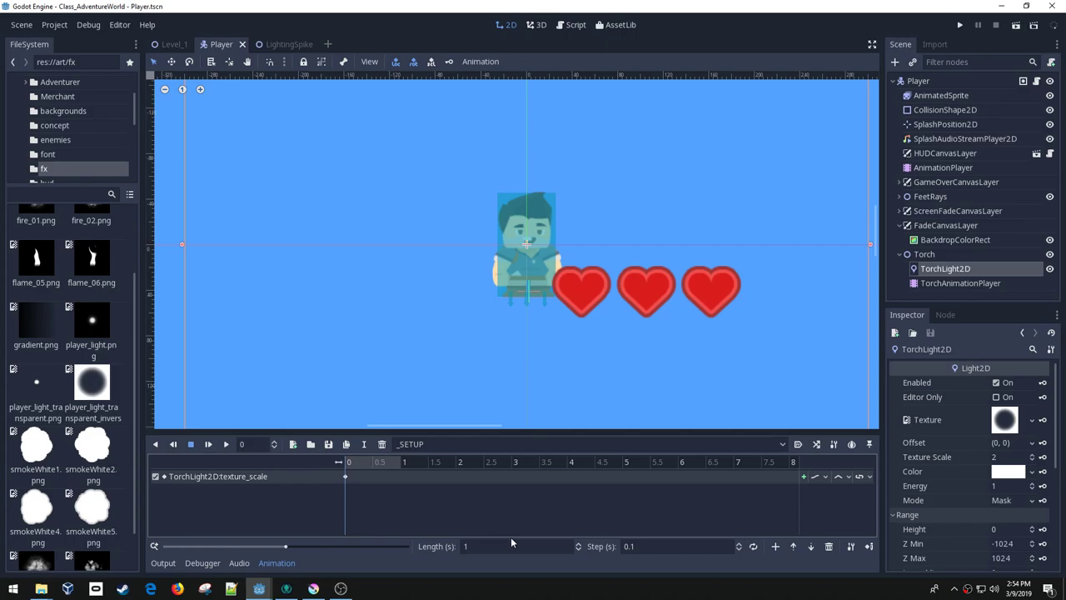
left_click(798, 444)
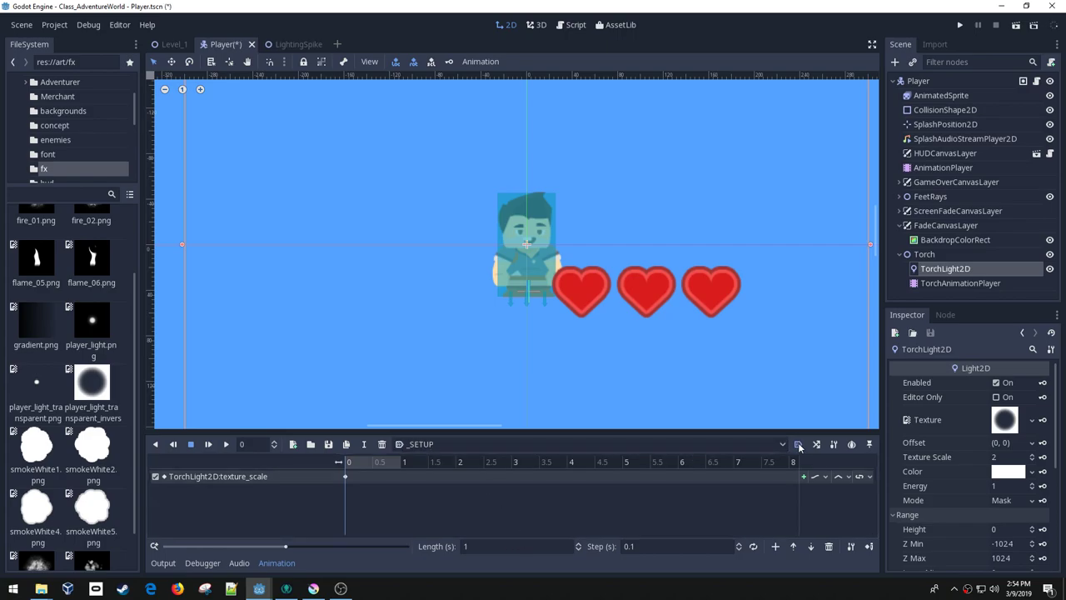
key("ctrl+s")
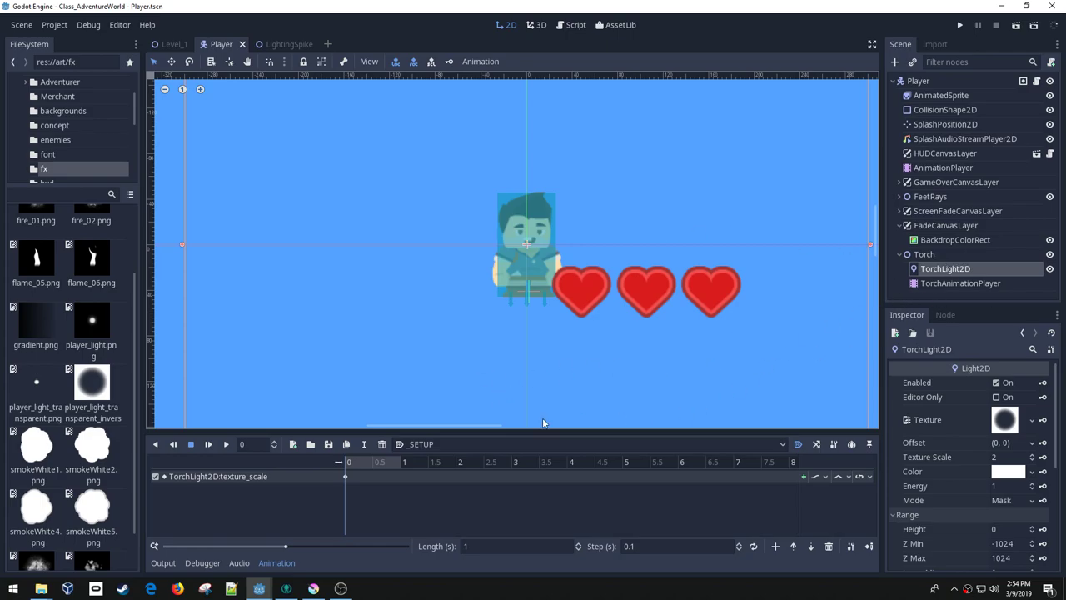
- Create a new animation named Flicker in TorchAnimationPlayer and rename it to lowercase flicker
left_click(293, 444)
type("Flicker")
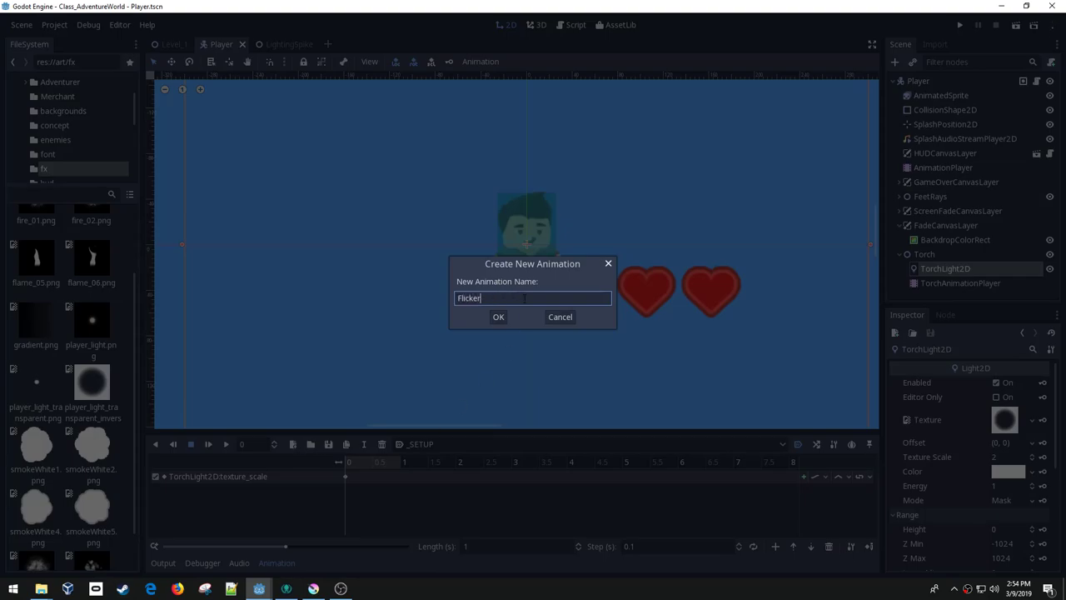
key("Return")
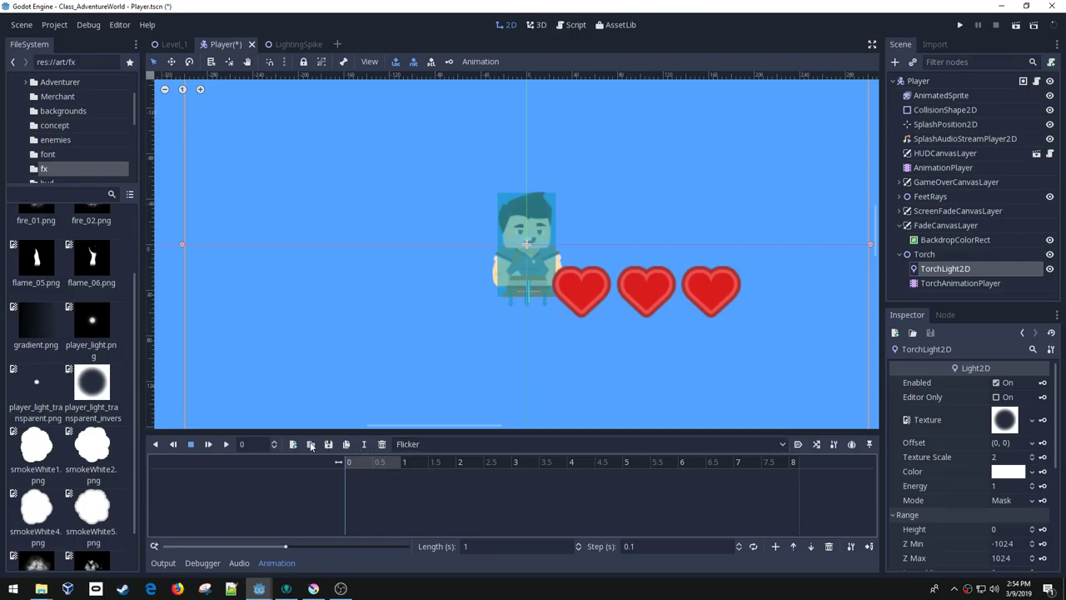
left_click(364, 449)
type("f")
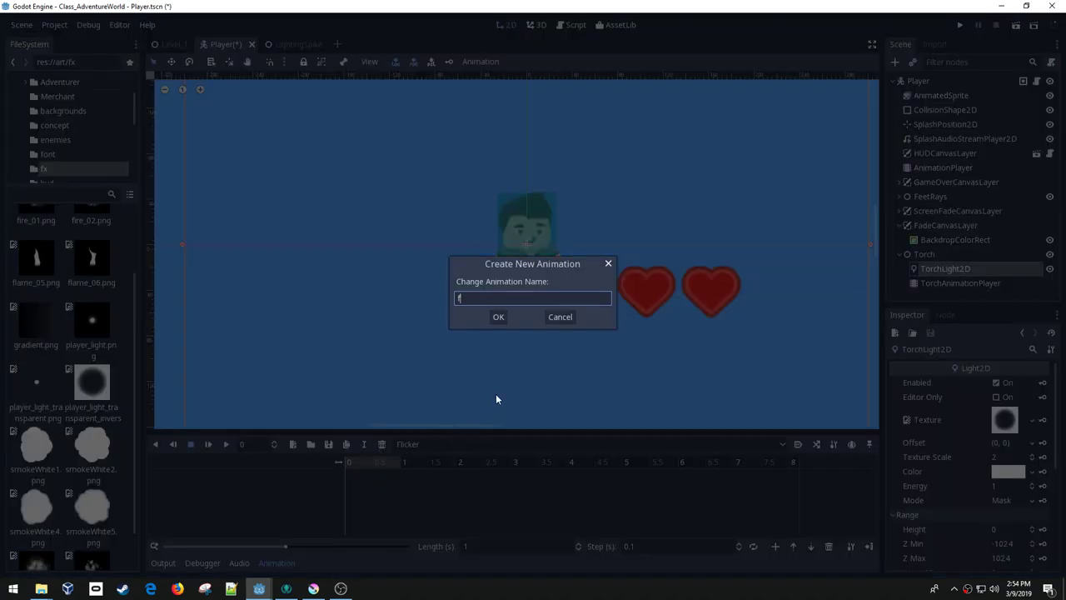
type("licker")
key("Return")
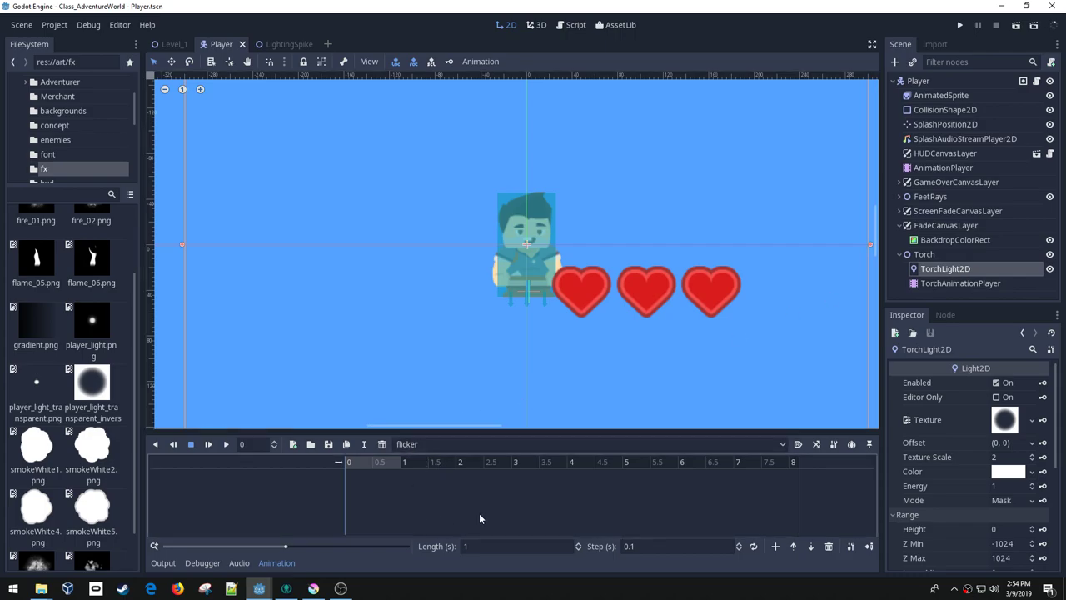
- Set the flicker animation's length to 2 seconds and key TorchLight2D's Texture Scale at 0 s on a new track
left_click(476, 545)
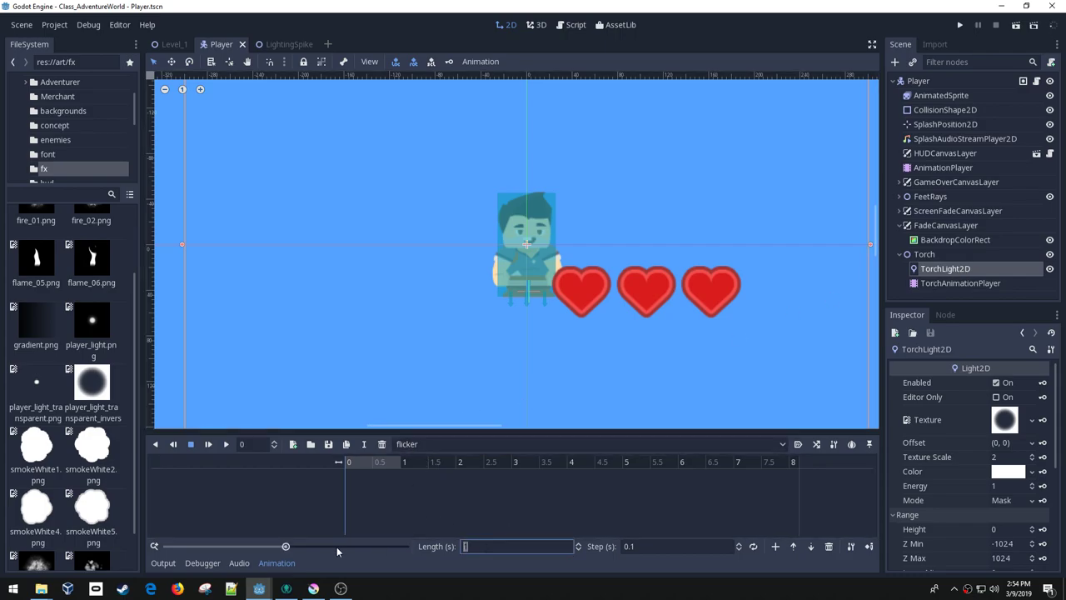
type("2")
key("Return")
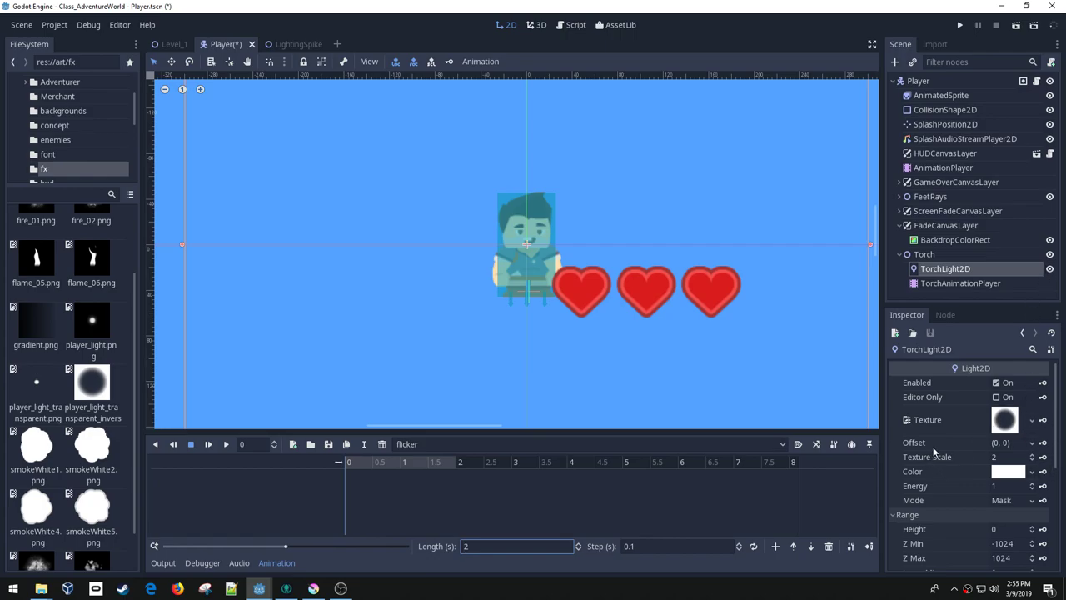
left_click(1043, 458)
left_click(493, 306)
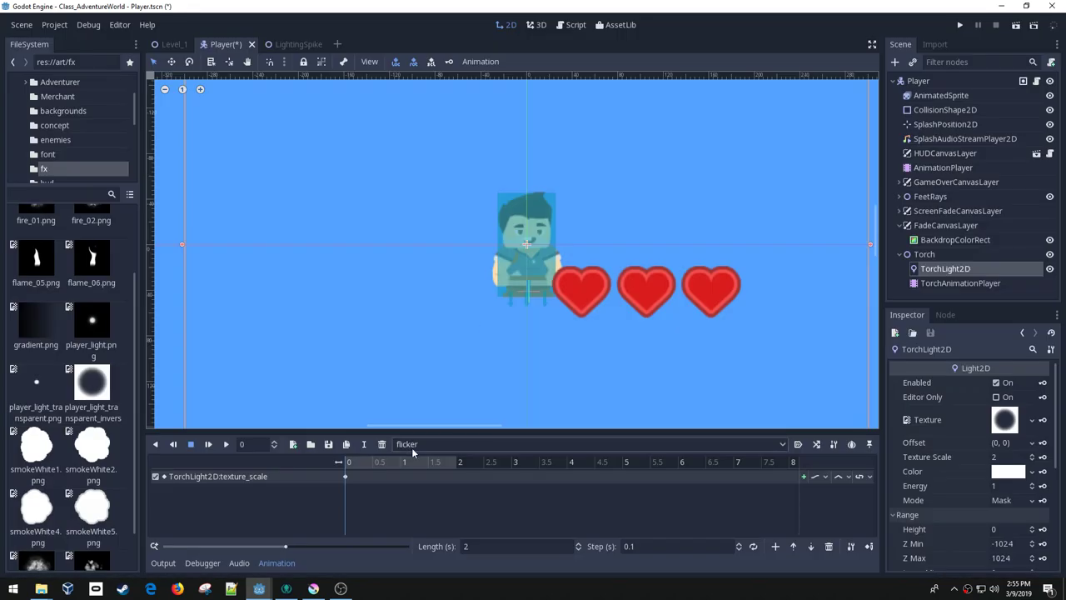
- Lengthen the flicker animation to 3 seconds, and extend it further to 5 seconds
left_click_drag(347, 461, 389, 461)
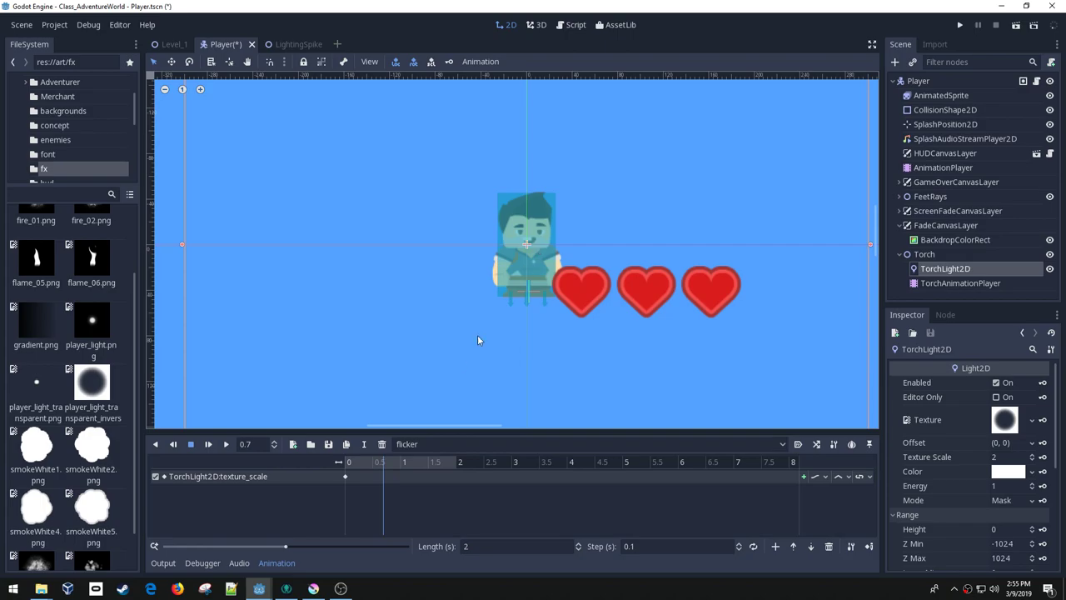
left_click(366, 464)
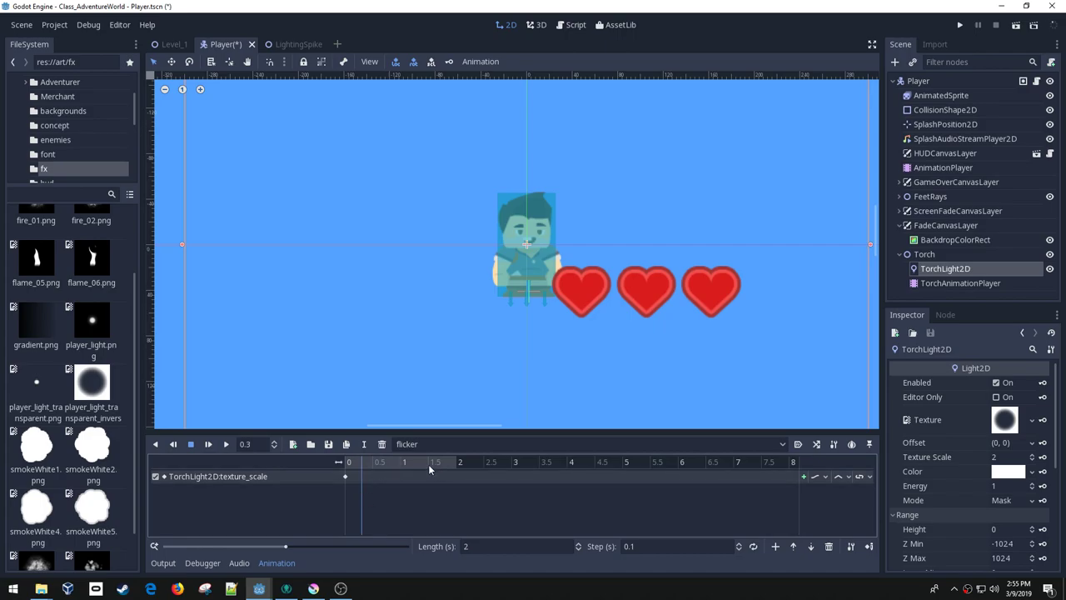
left_click(479, 542)
type("3")
key("Return")
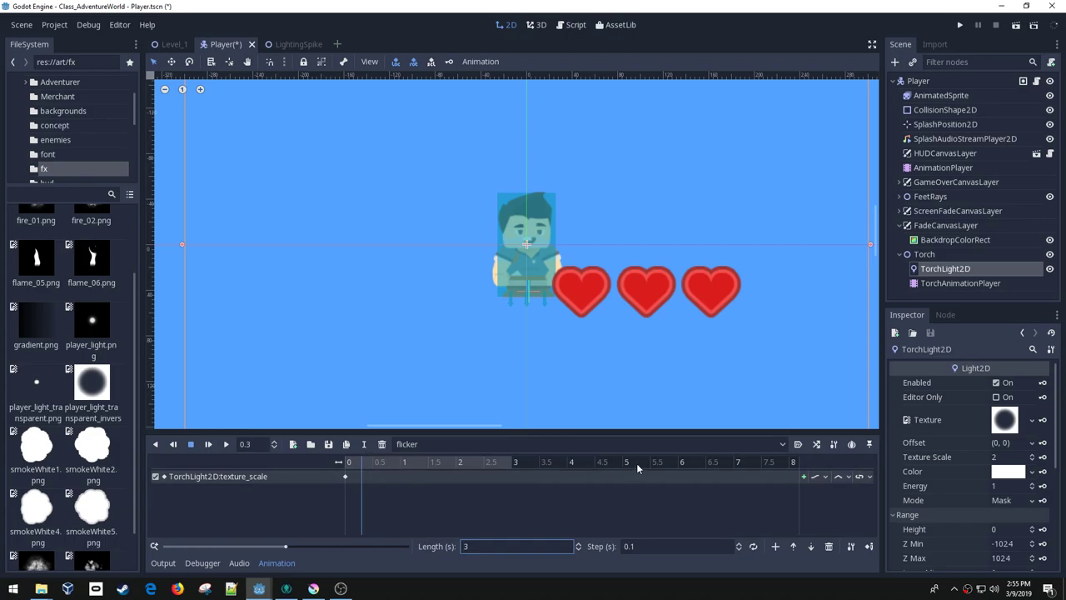
double_click(492, 552)
type("5")
key("Return")
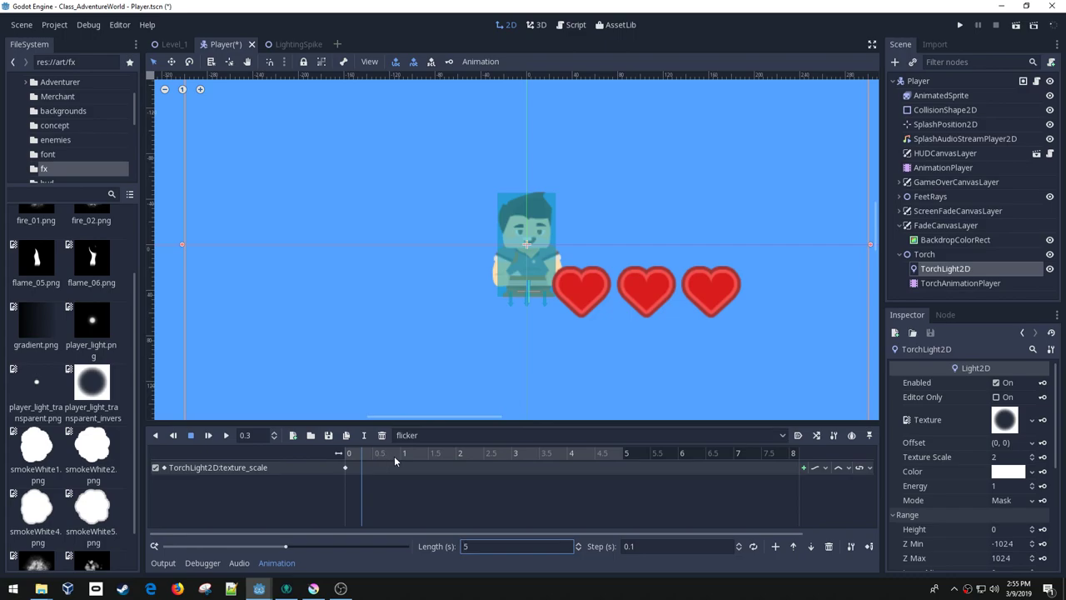
- Key TorchLight2D's Texture Scale as 2 at 0.7 s and as 2.2 at 0.8 s in the flicker animation
left_click_drag(389, 455, 384, 455)
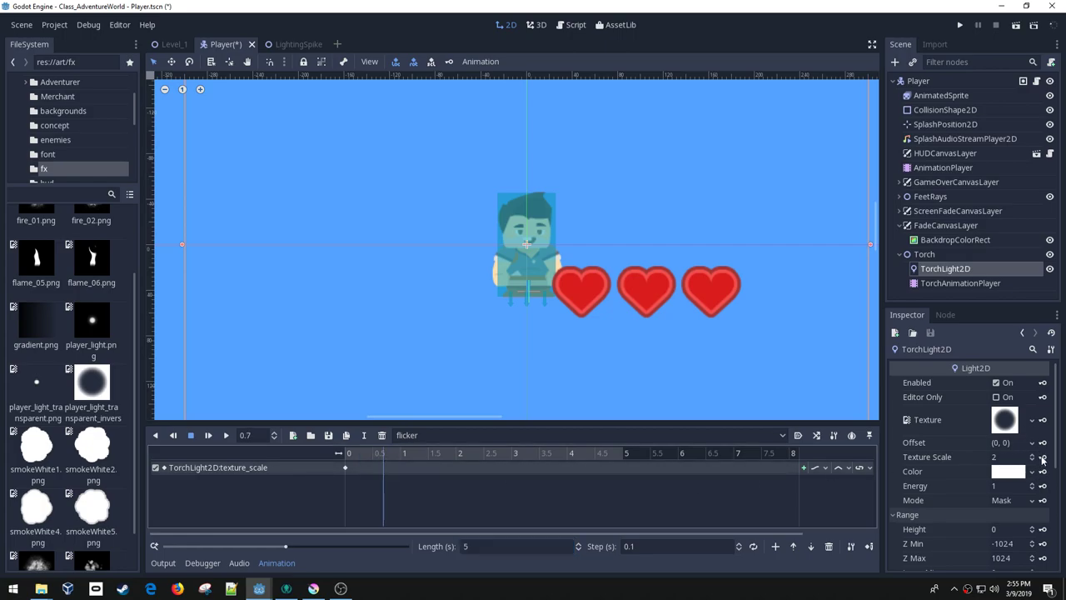
left_click(1043, 458)
left_click(388, 455)
left_click_drag(388, 454, 388, 454)
left_click(1006, 457)
type("2.")
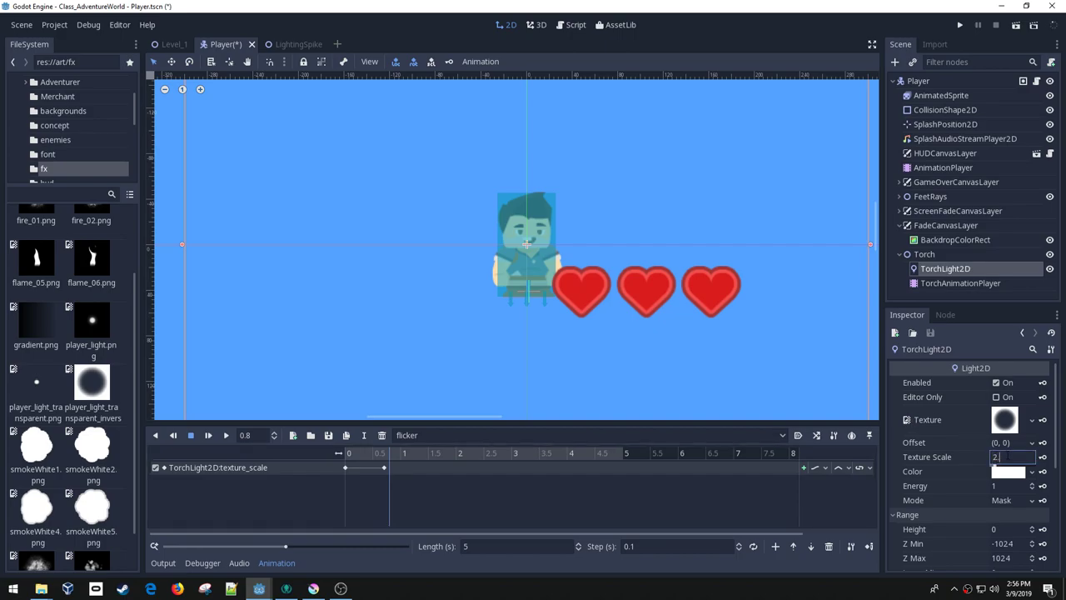
type("2")
key("Return")
left_click(1043, 458)
- Key TorchLight2D's Texture Scale back to 2 at 0.9 s in the flicker animation
left_click(395, 453)
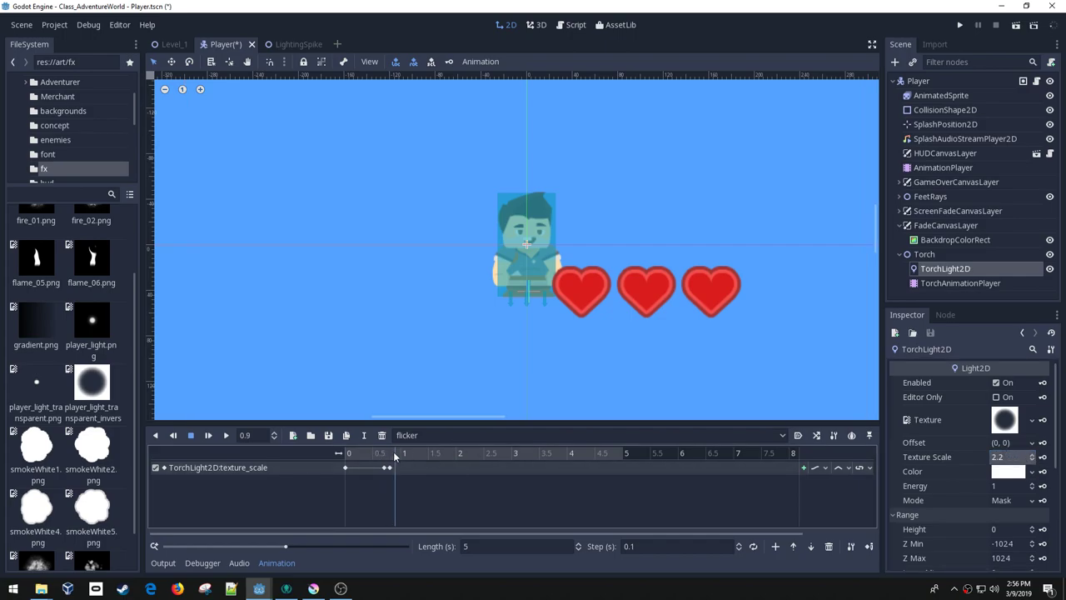
left_click(1015, 458)
type("2")
key("Return")
left_click(1011, 457)
type("2")
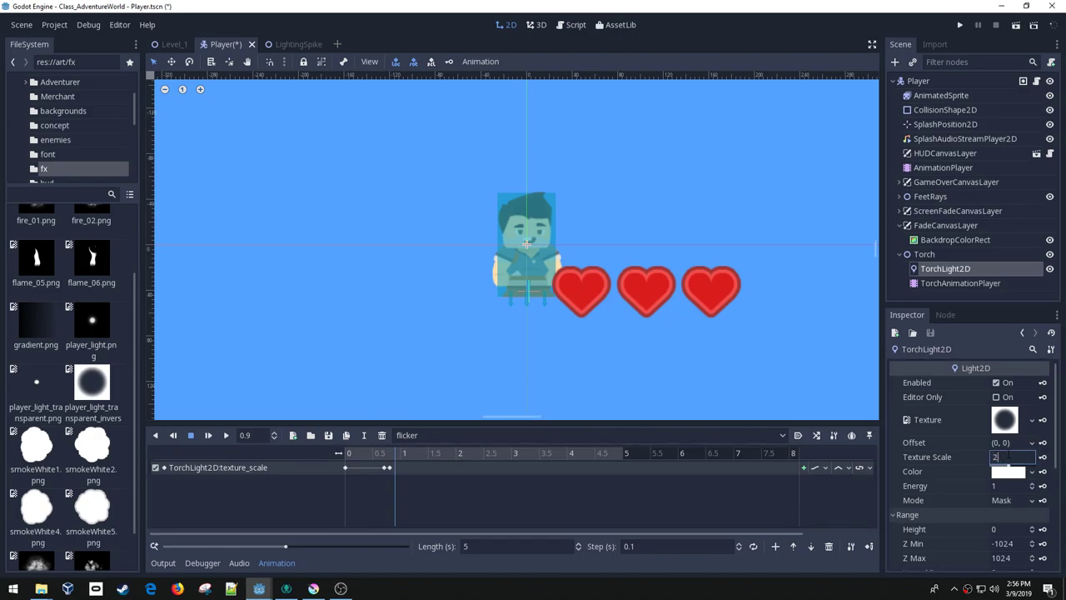
key("Return")
left_click(1042, 456)
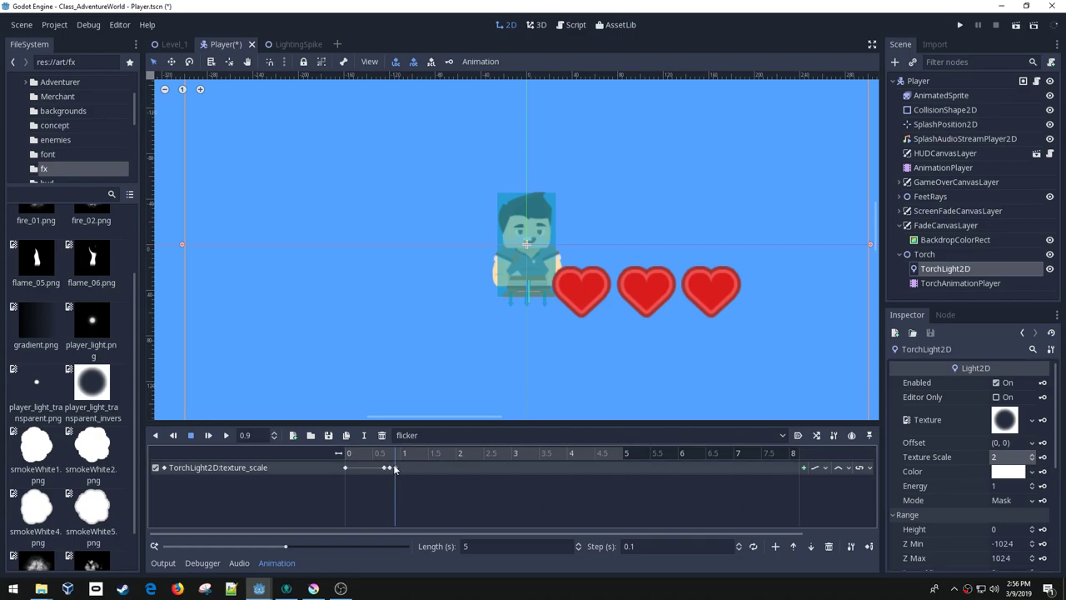
- Key a second flicker peak with TorchLight2D's Texture Scale at 2.2 at 2.3 s
left_click_drag(400, 454, 476, 457)
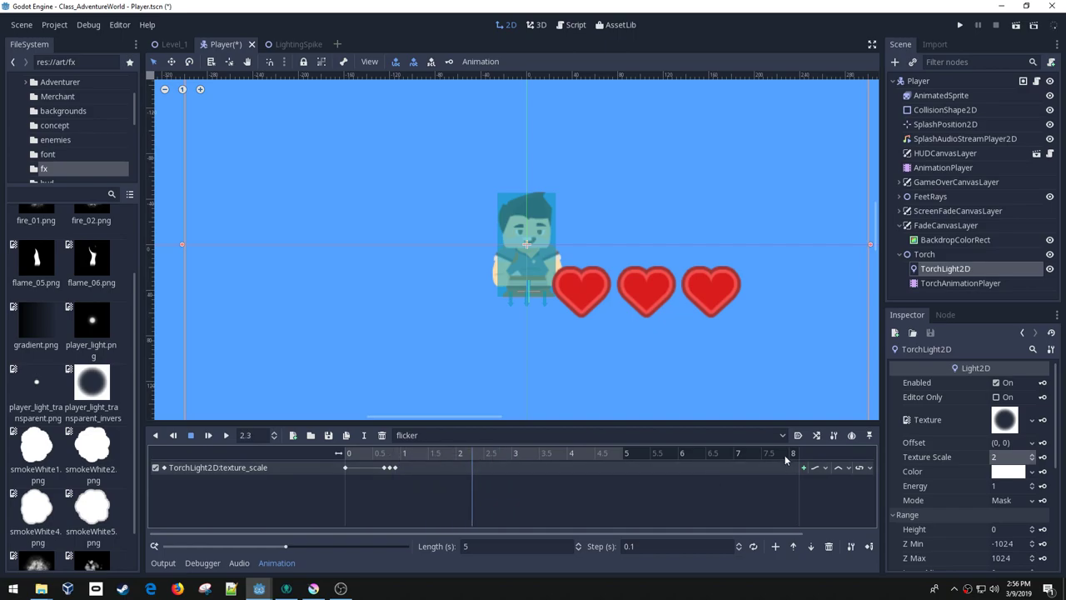
left_click(1015, 457)
type("2.2")
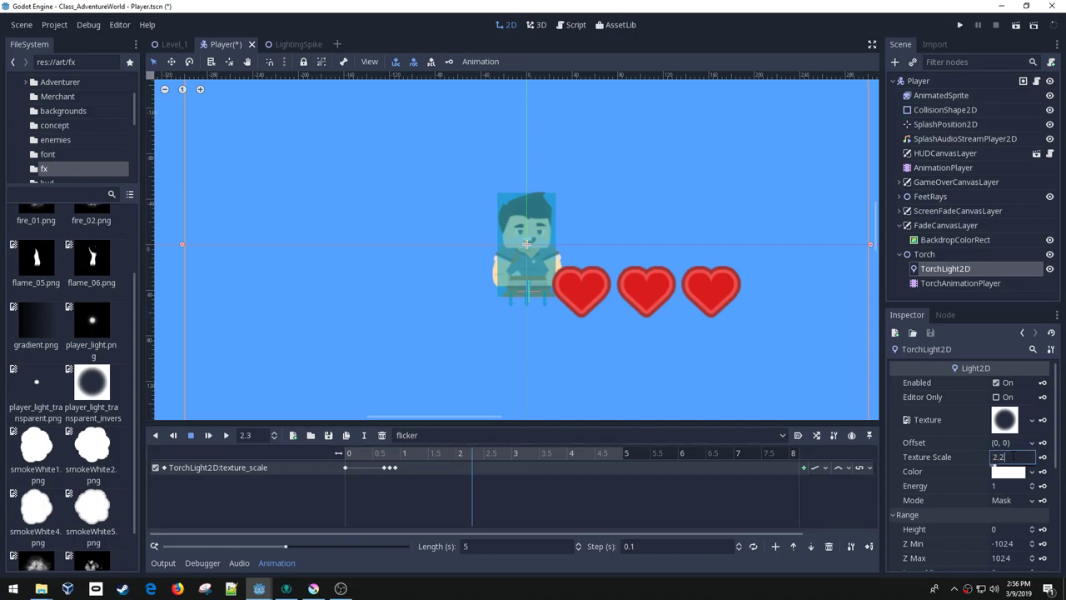
key("Return")
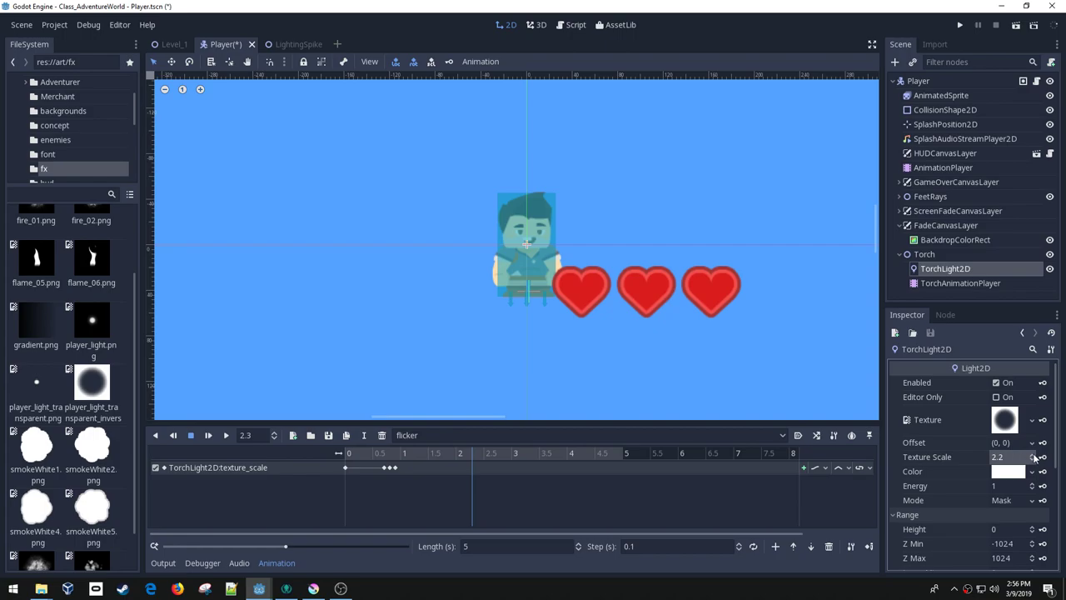
left_click(1043, 457)
- Key TorchLight2D's Texture Scale as 2 on both sides of the second peak, at 2.2 s and 2.4 s
left_click_drag(472, 452, 466, 452)
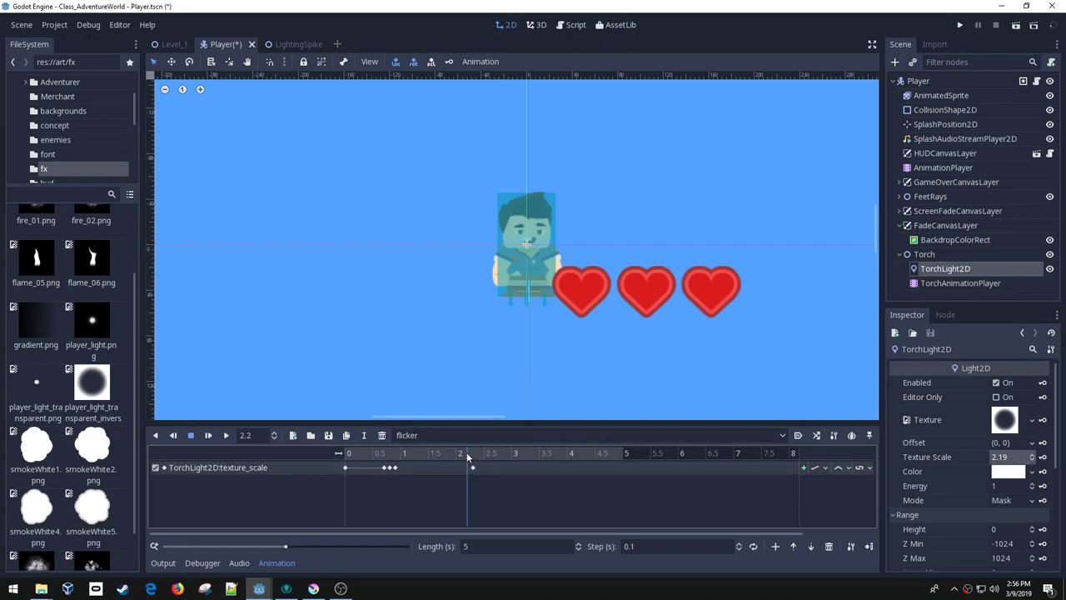
left_click(1018, 457)
type("2")
key("Return")
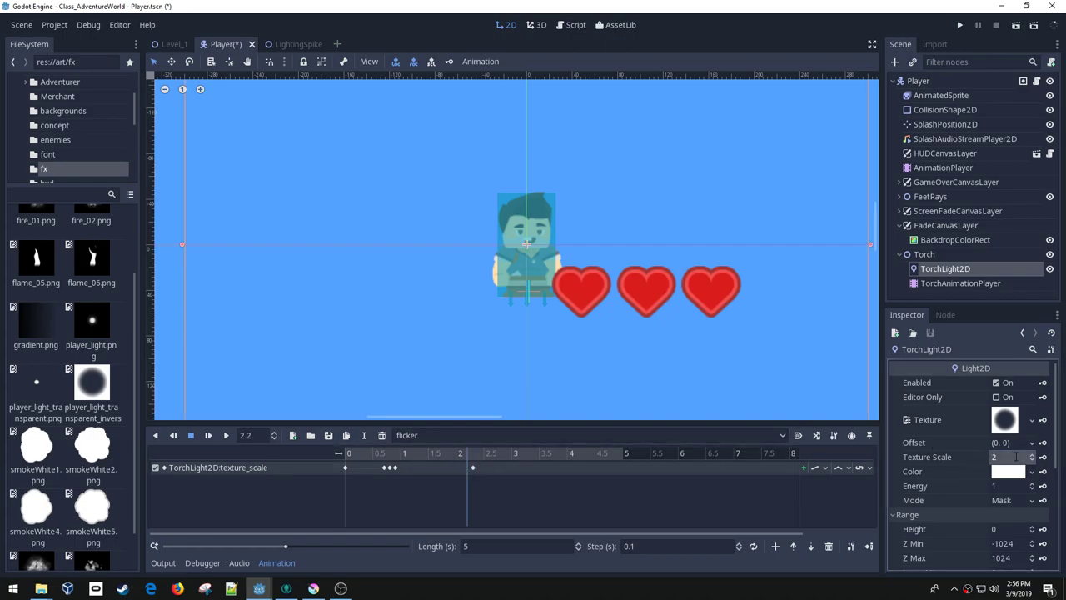
left_click(1043, 457)
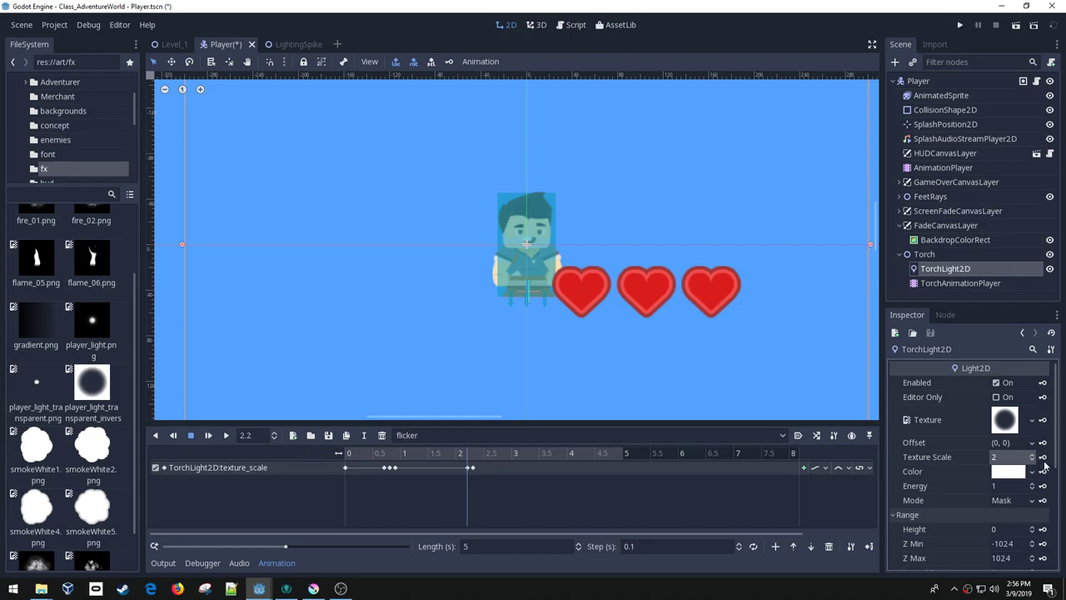
left_click(478, 453)
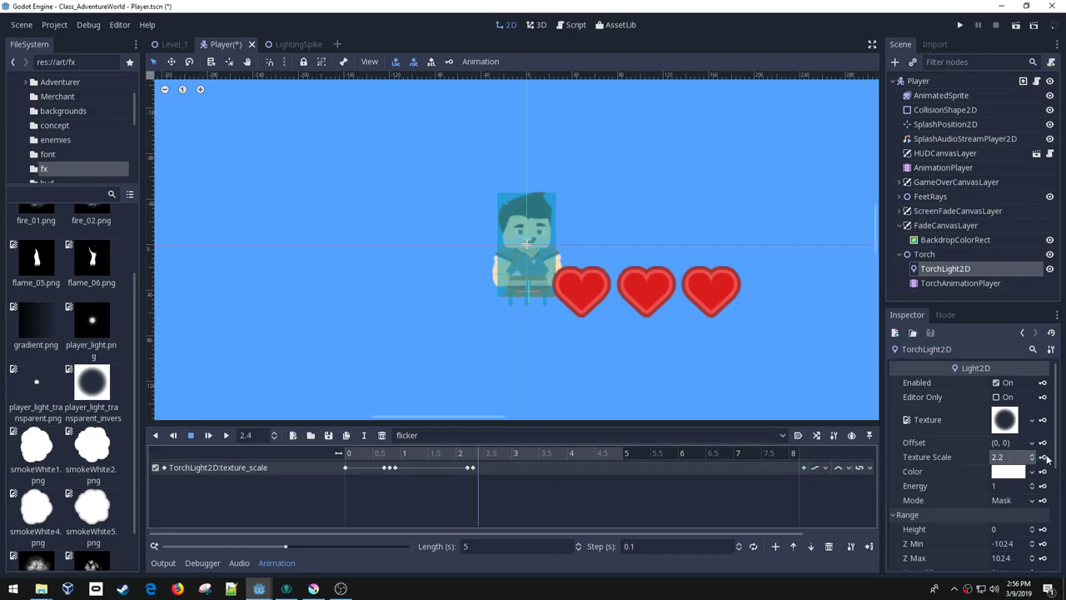
left_click(1011, 457)
type("2")
key("Return")
left_click(1043, 458)
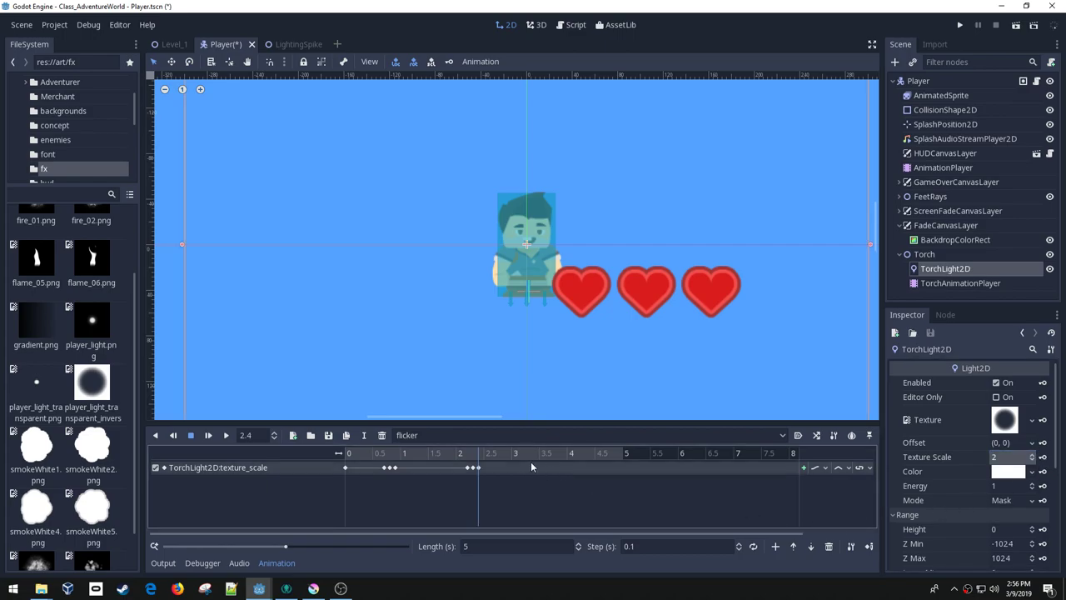
- Key TorchLight2D's Texture Scale as 2 at 4 s and as 2.2 at 4.1 s for a third flicker peak
left_click_drag(478, 452, 568, 454)
left_click(1043, 458)
left_click_drag(567, 454, 573, 452)
left_click(1006, 458)
type("2.2")
key("Return")
left_click(1043, 458)
- Key TorchLight2D's Texture Scale as 2 at 4.2 s and at 5 s, and save the Player scene
left_click(578, 452)
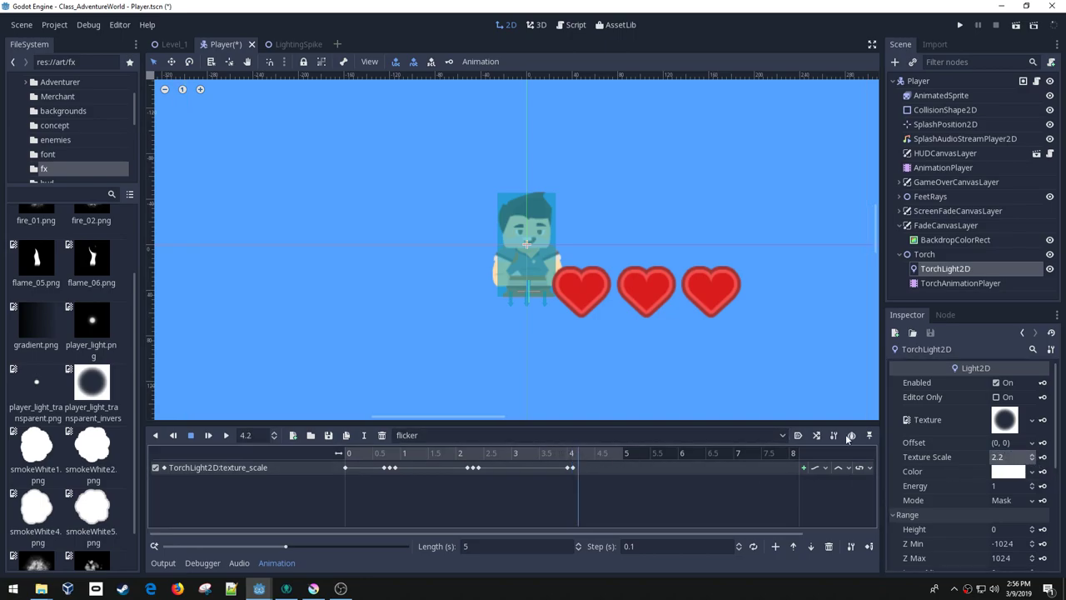
left_click(1007, 457)
type("2")
key("Return")
left_click(1043, 458)
left_click(627, 452)
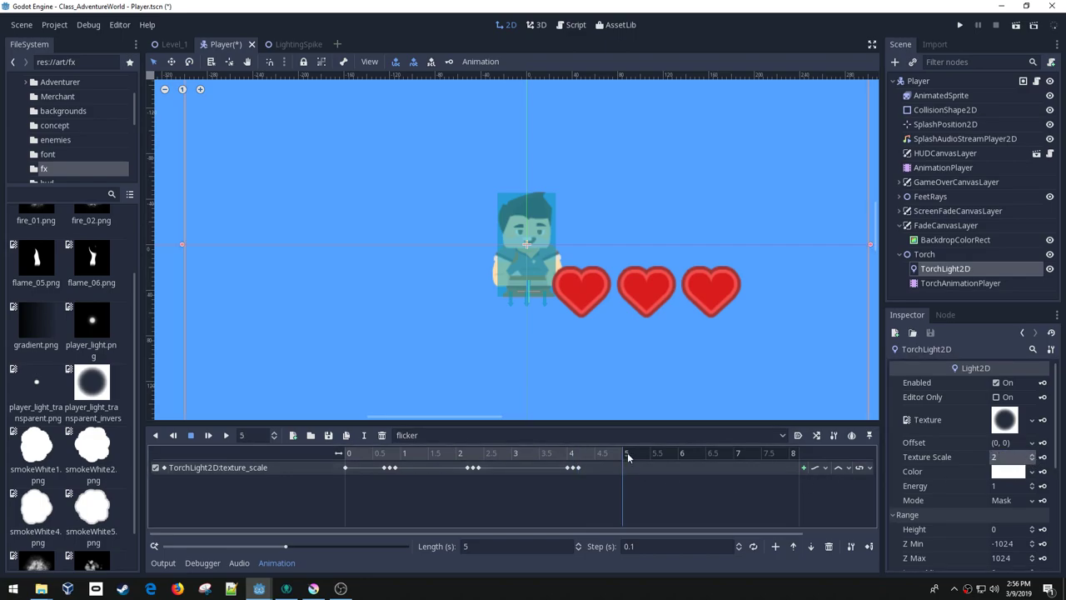
left_click(1043, 458)
key("ctrl+s")
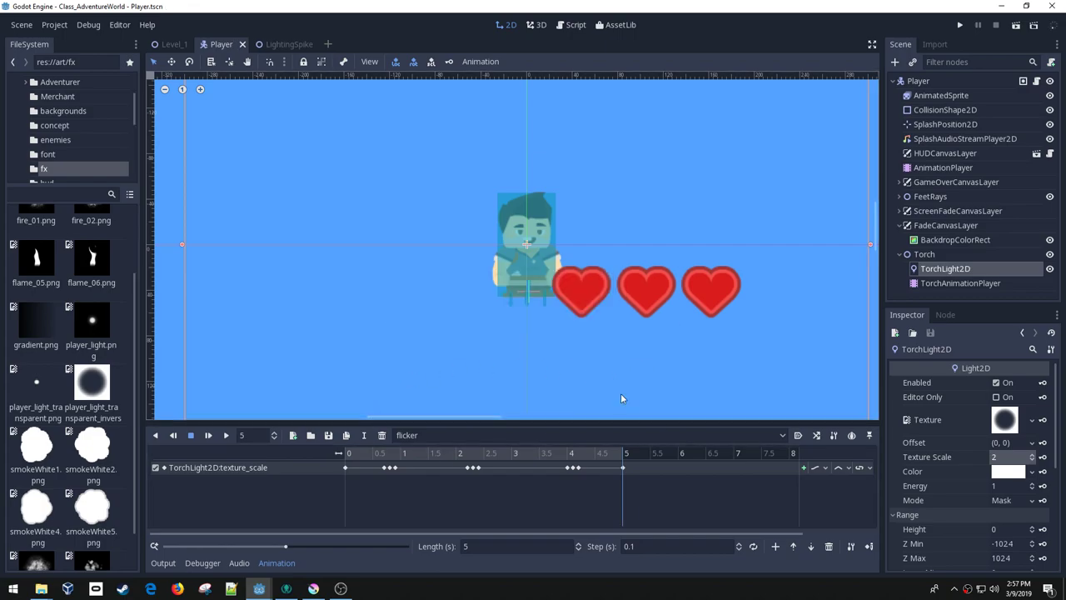
- Set the flicker animation to autoplay with looping enabled, and save the Player scene
left_click(798, 435)
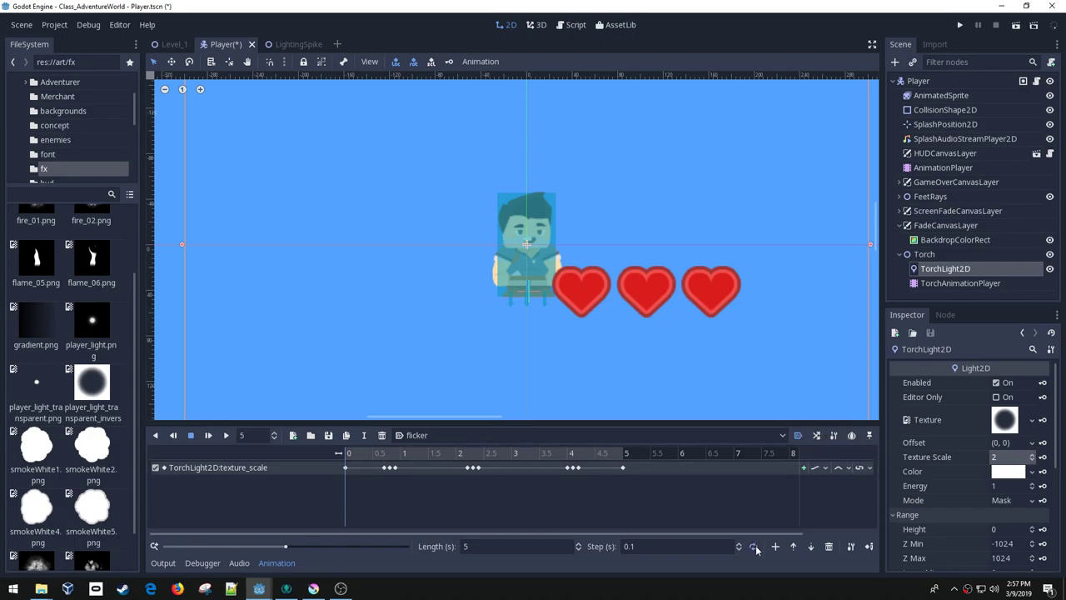
key("ctrl+s")
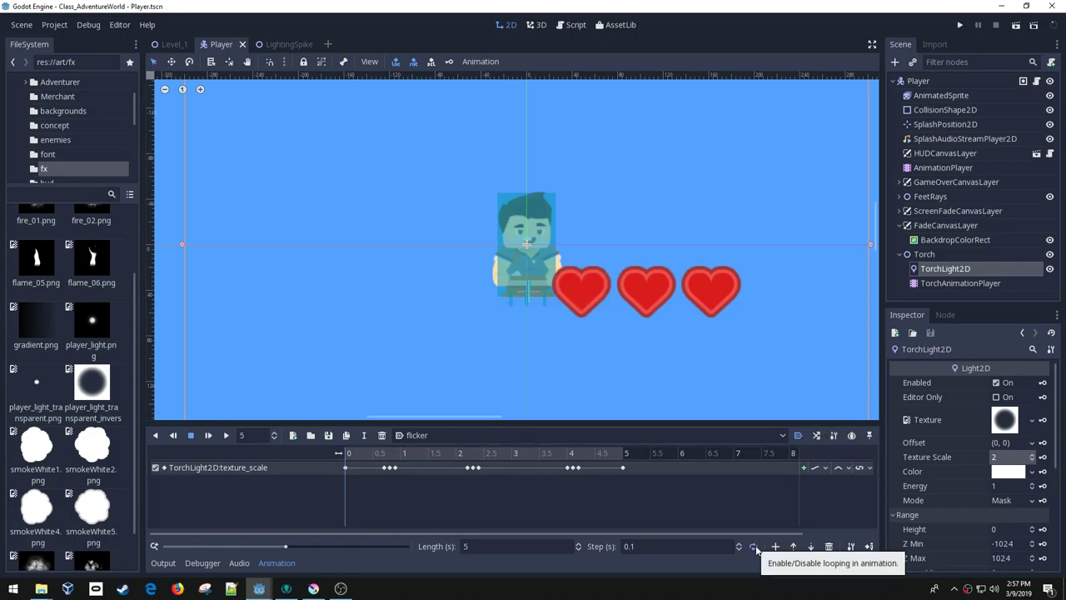
- Run the project and walk the player into the cave to check the torch flicker in the game
left_click(783, 435)
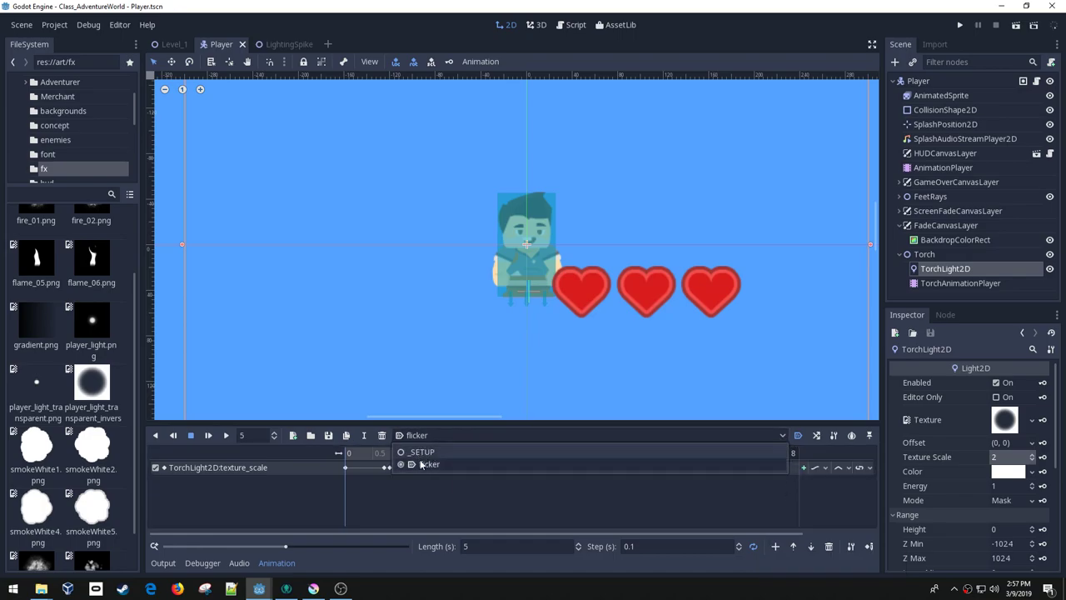
left_click(486, 509)
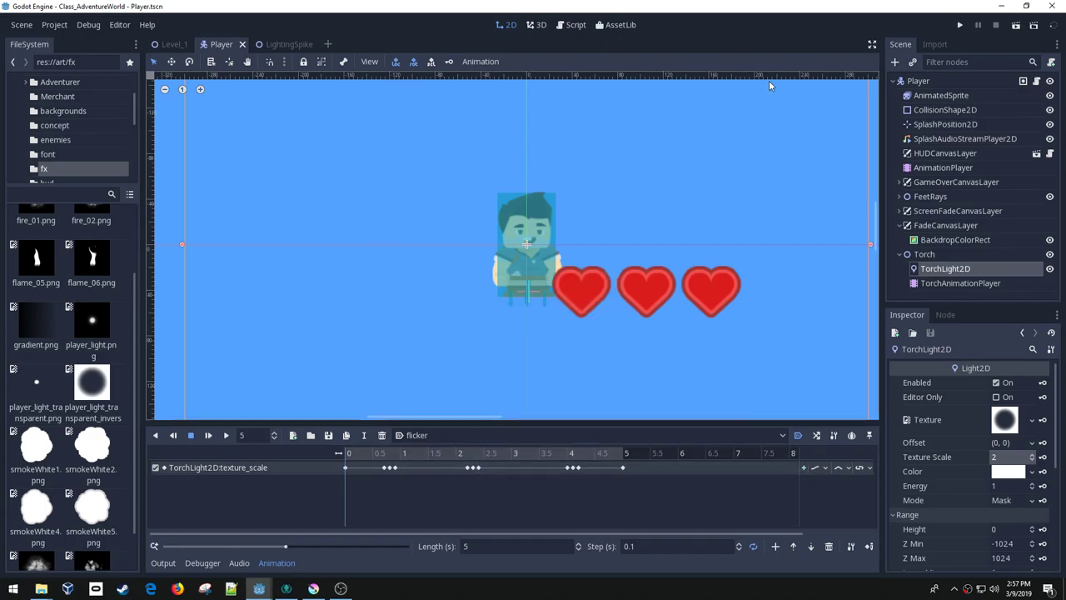
left_click(960, 27)
key("Left")
key("Left")
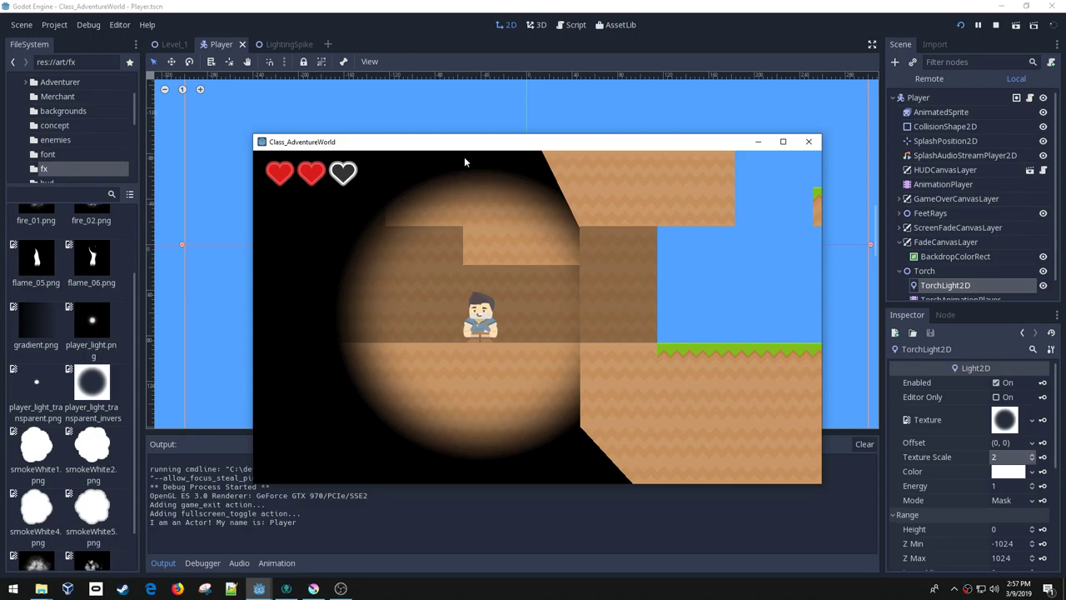
left_click(808, 143)
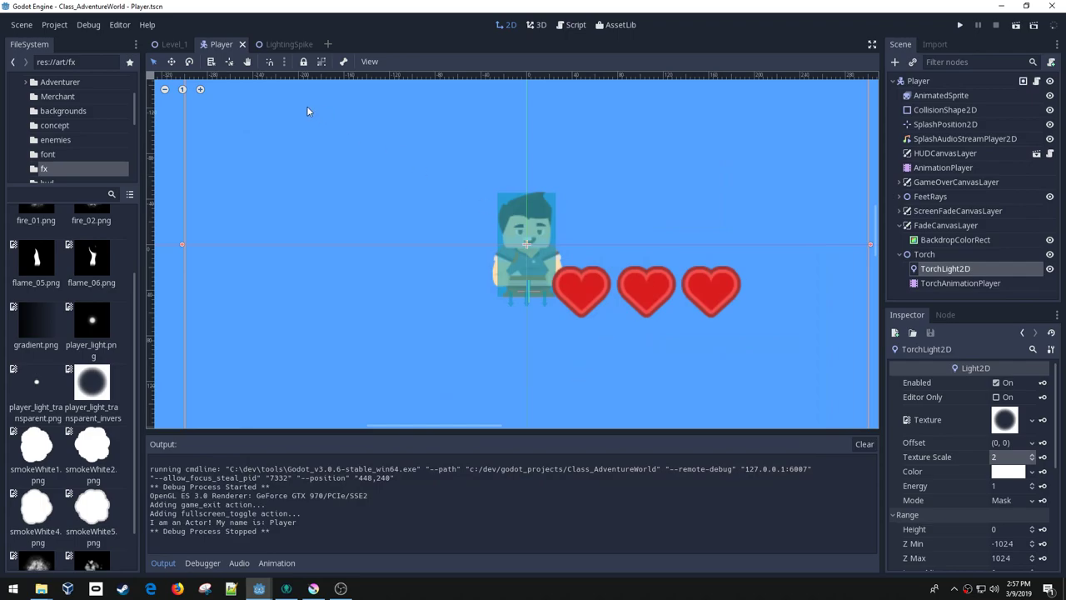
- Set the step of TorchAnimationPlayer's flicker animation to 0.01 s
key("F3")
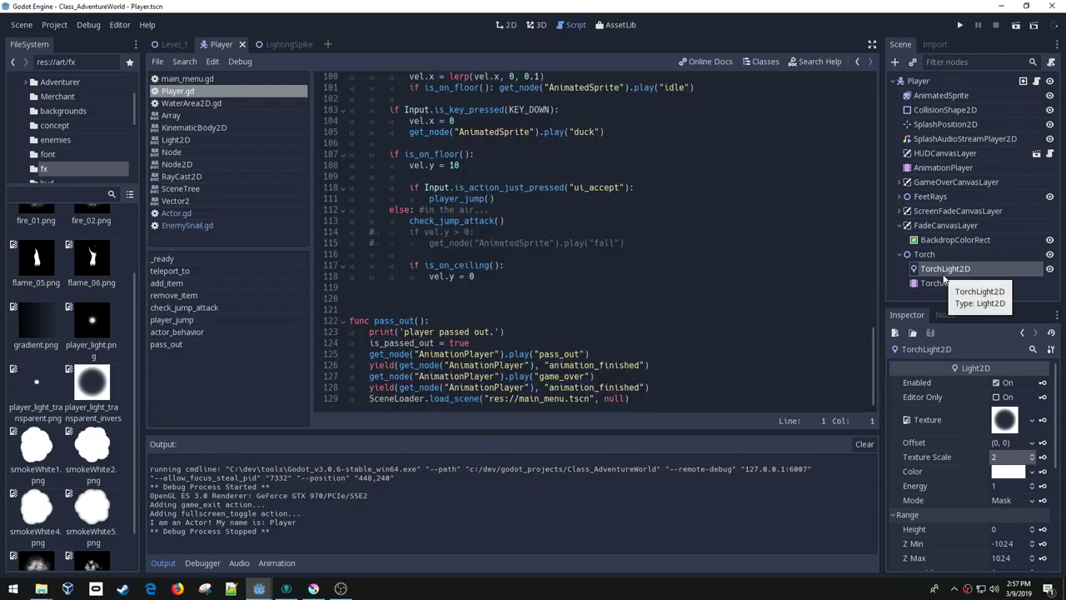
key("F1")
left_click(944, 282)
left_click(651, 547)
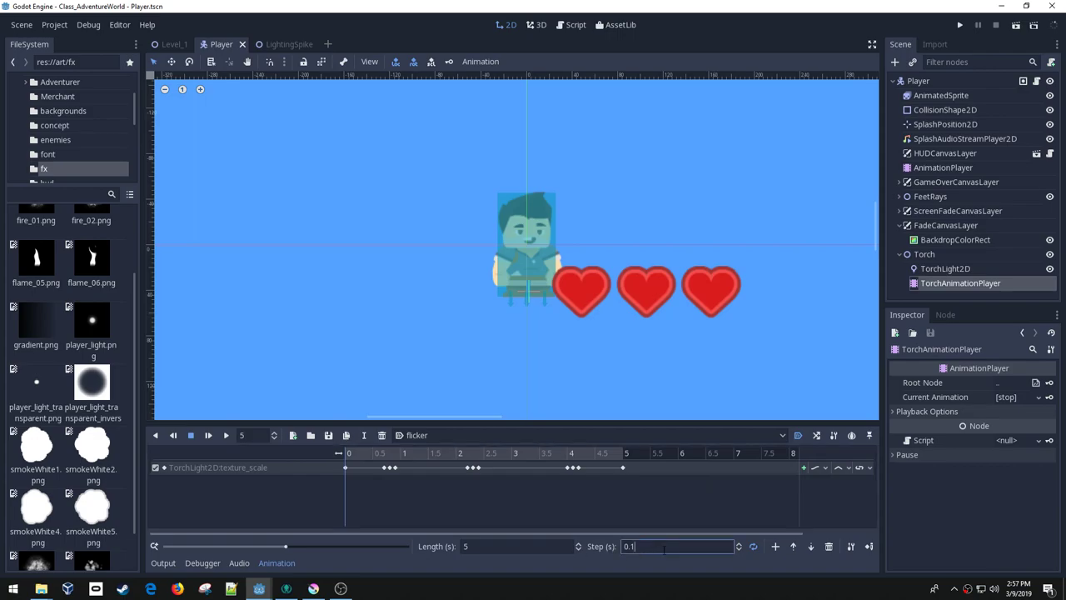
type("0")
- Narrow the first flicker peak by moving its outer Texture Scale keys to about 0.75 s and 0.84 s
scroll(400, 464, "up", 2, "ctrl")
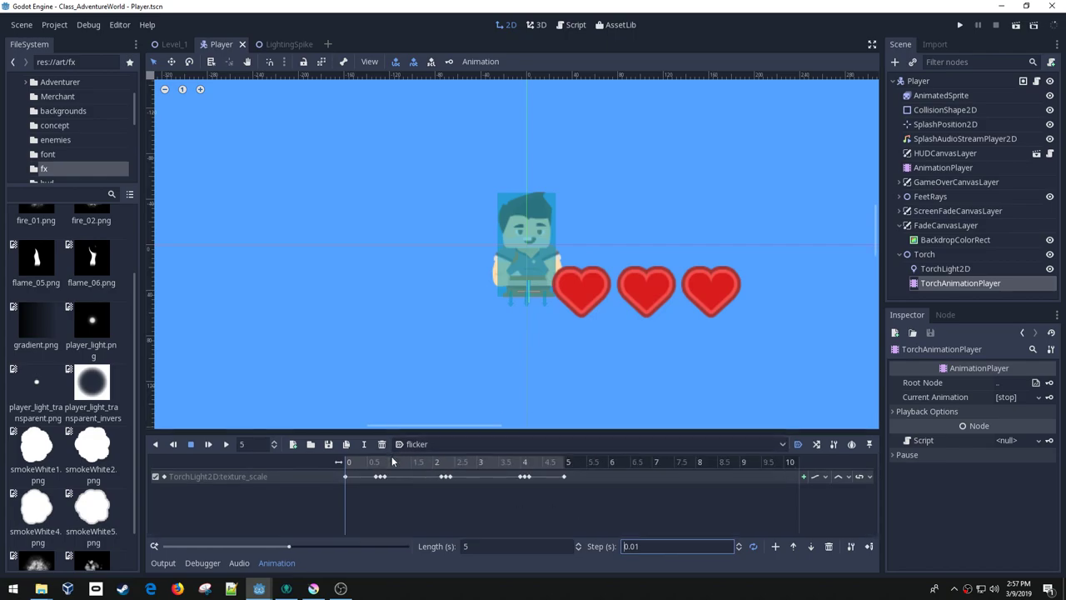
scroll(394, 464, "up", 8, "ctrl")
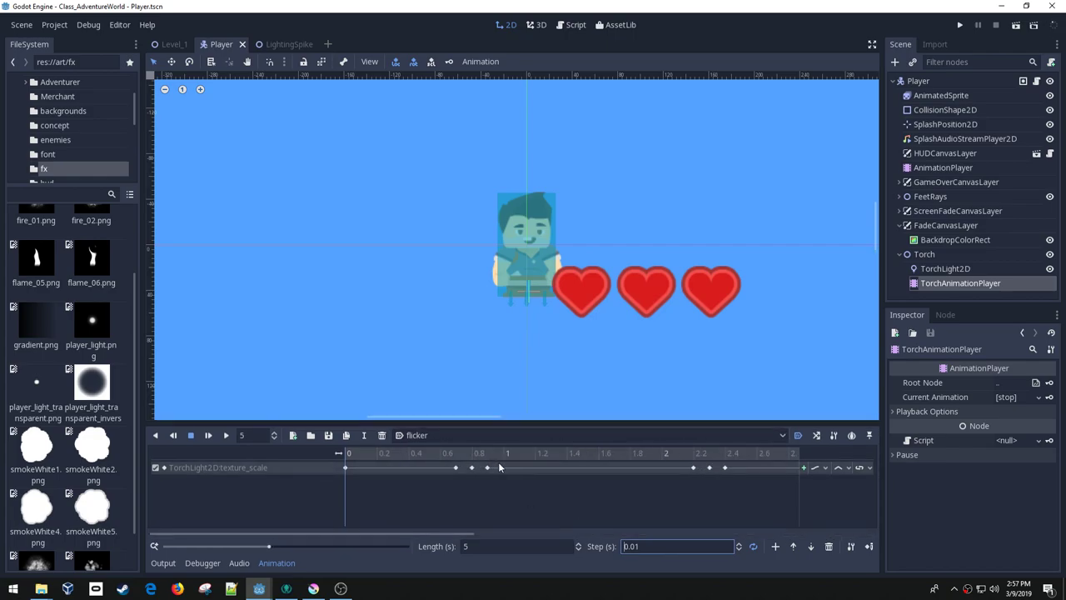
scroll(517, 465, "up", 2, "ctrl")
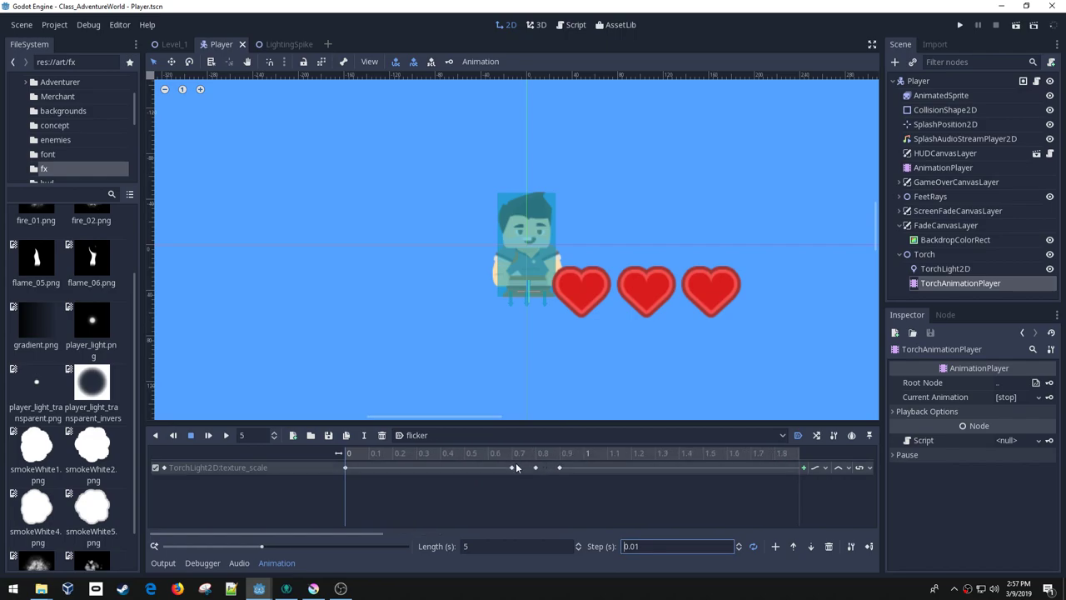
left_click_drag(511, 467, 524, 468)
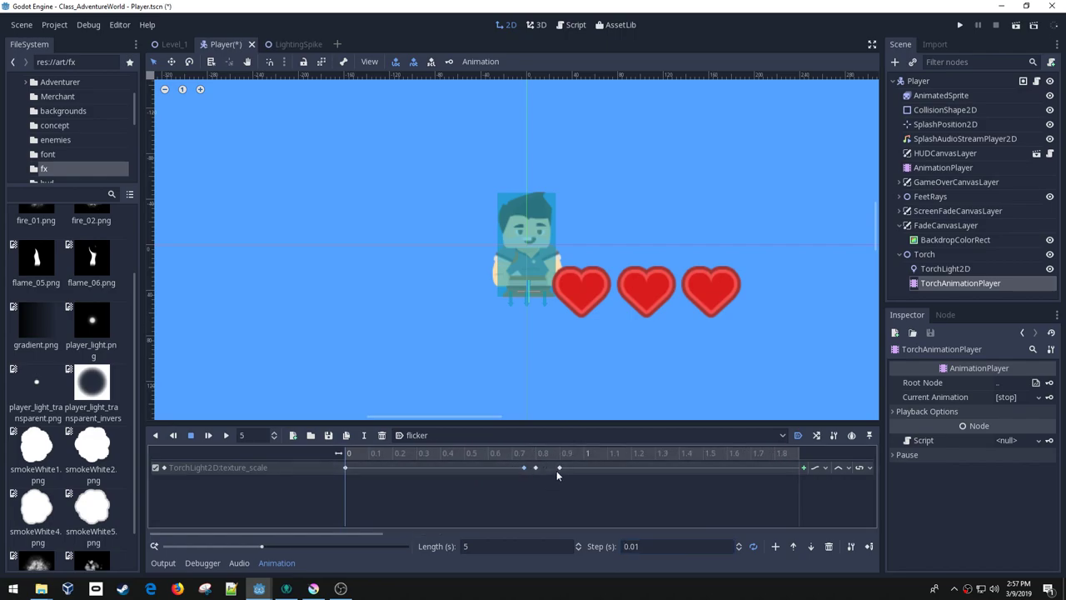
left_click(547, 468)
- Narrow the second flicker peak around 2.3 s and move the third peak's outer keys to about 4.05 s and 4.15 s
left_click_drag(365, 531, 549, 538)
left_click(522, 467)
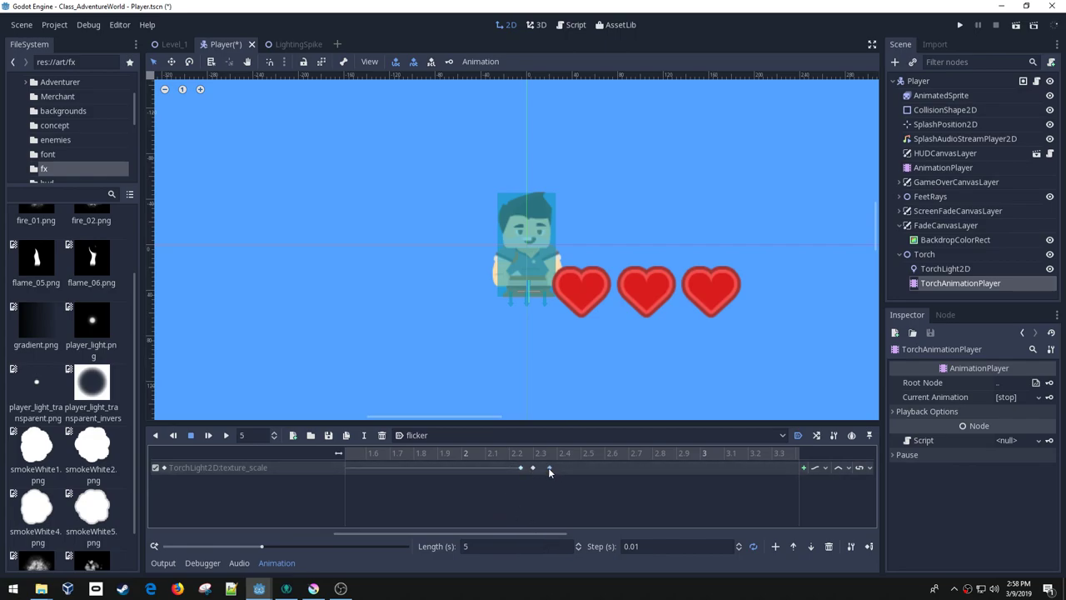
left_click_drag(536, 533, 718, 532)
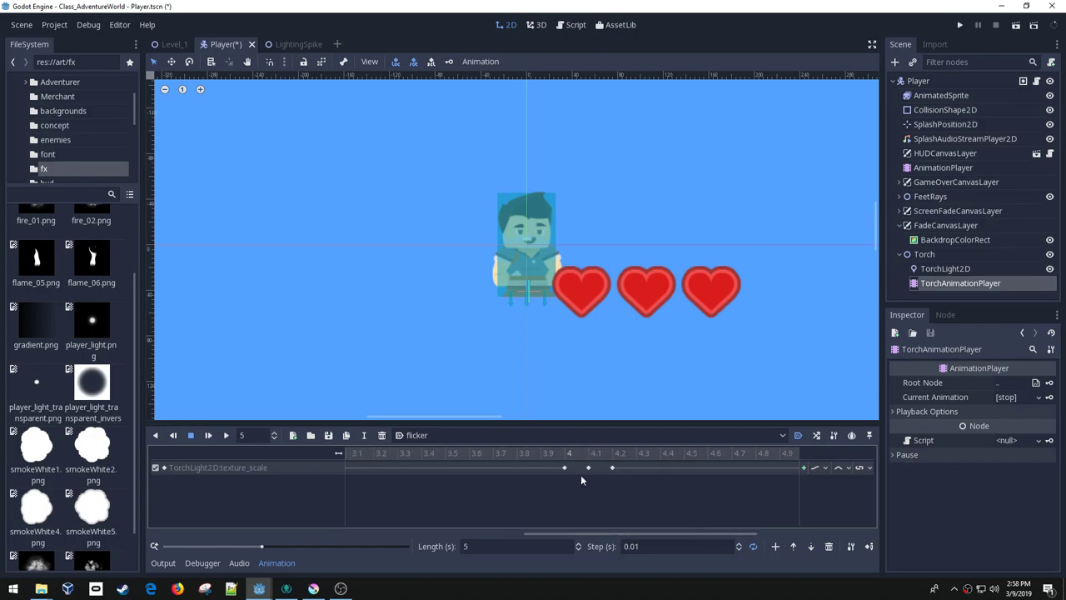
left_click_drag(612, 467, 599, 467)
- Run the project and move the player through the dark cave to check the quicker torch flicker
left_click(960, 25)
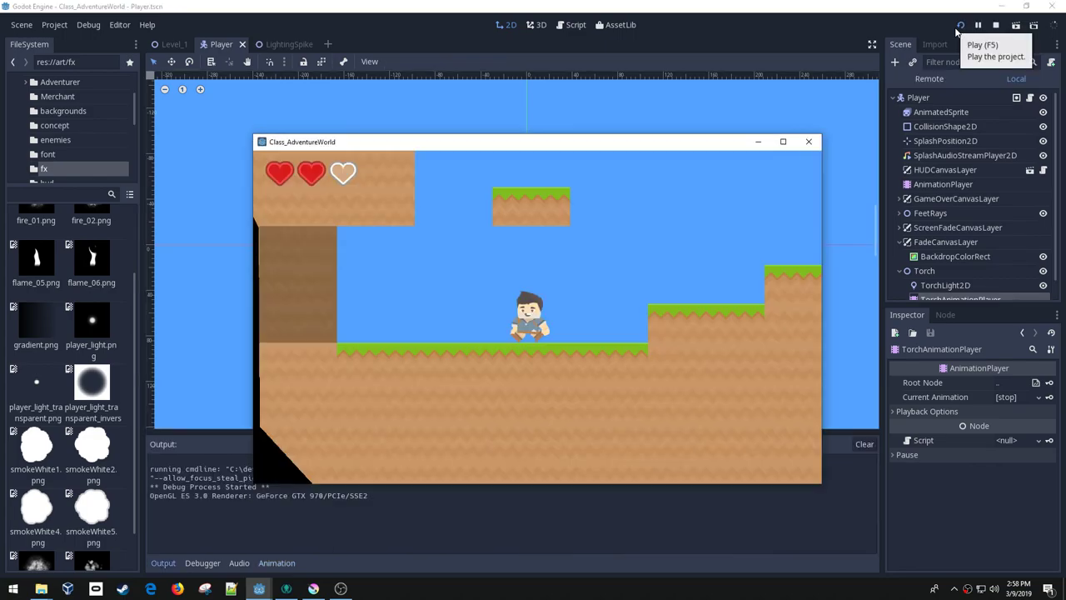
key("Left")
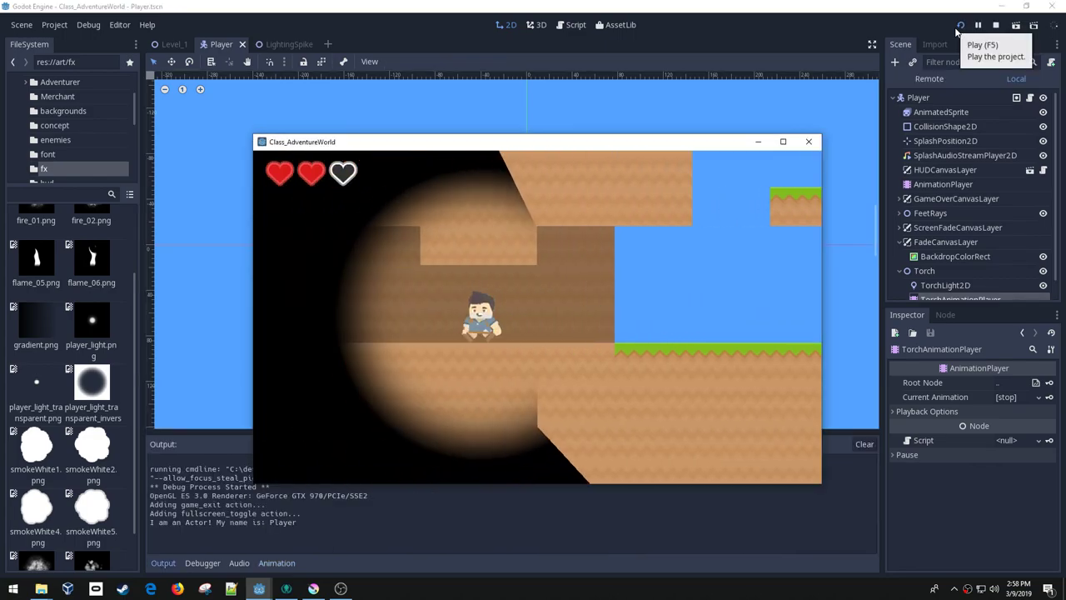
key("Left")
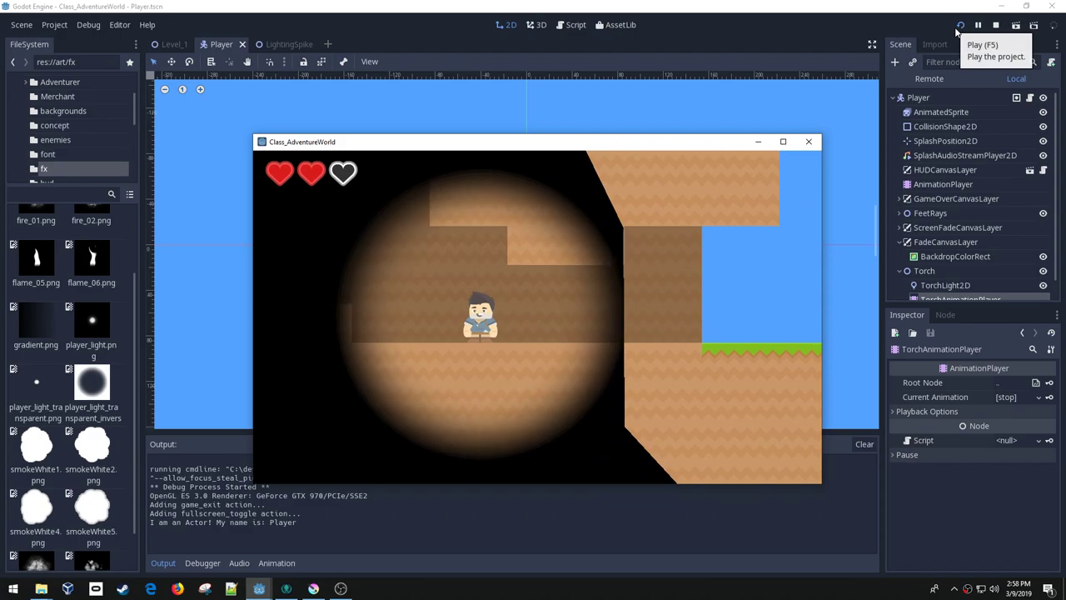
key("Left")
key("space")
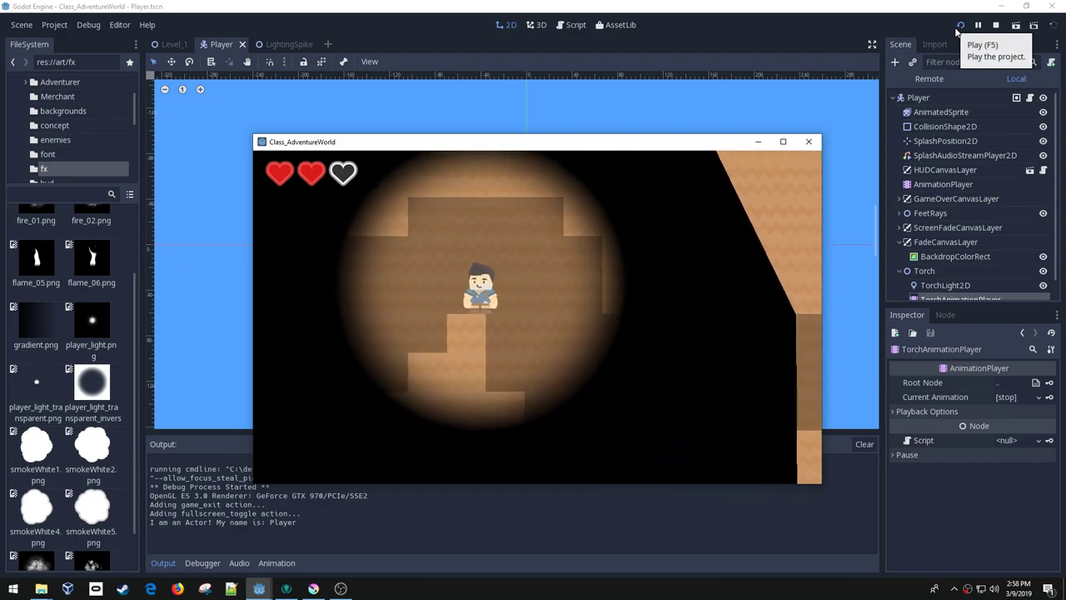
key("Right")
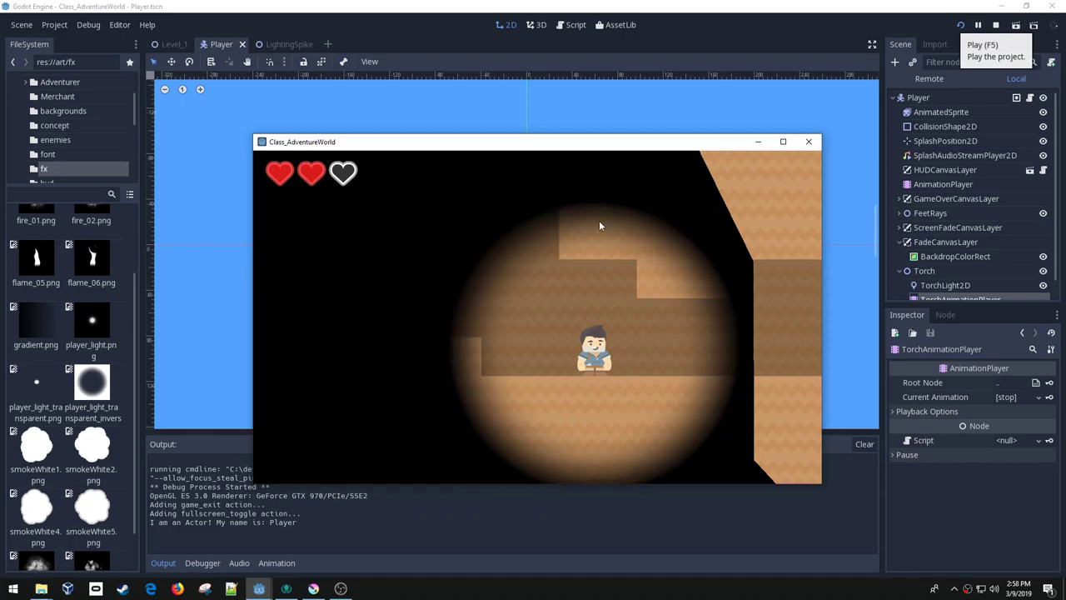
left_click(806, 143)
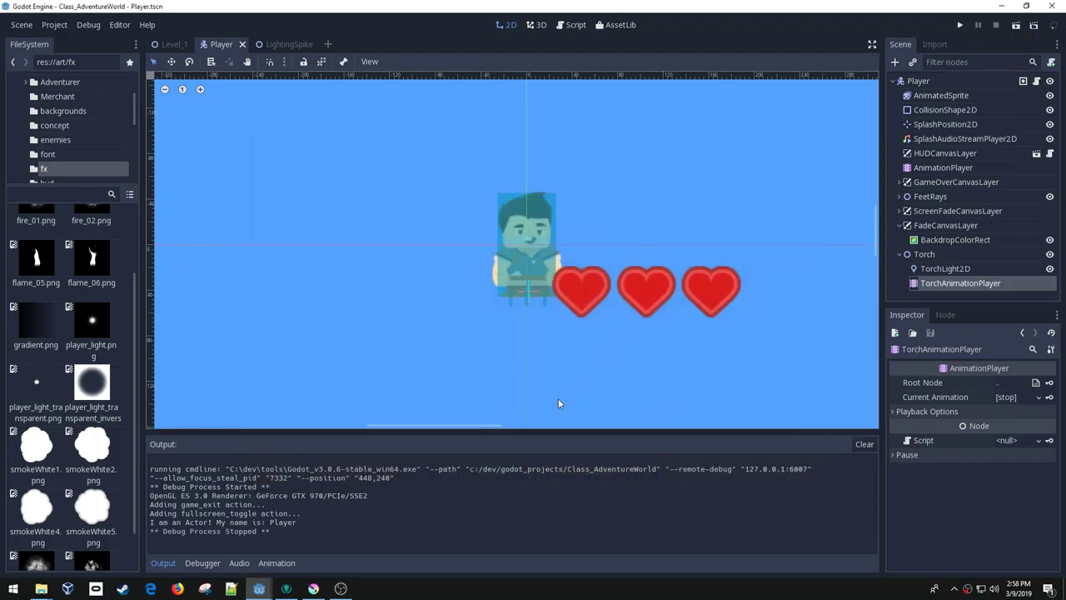
scroll(539, 387, "down", 1)
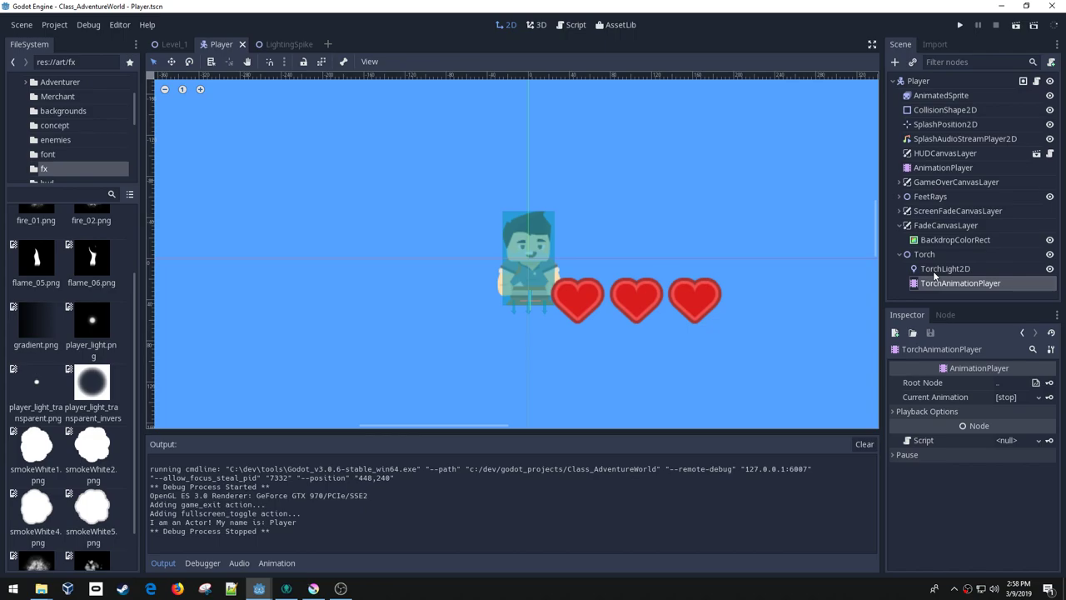
double_click(958, 283)
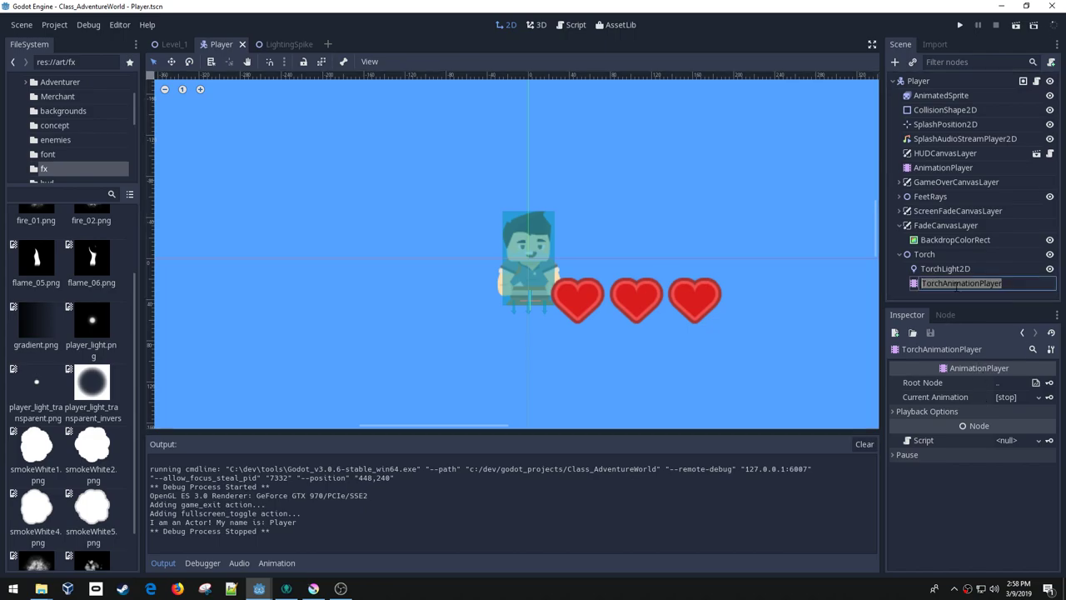
left_click(930, 491)
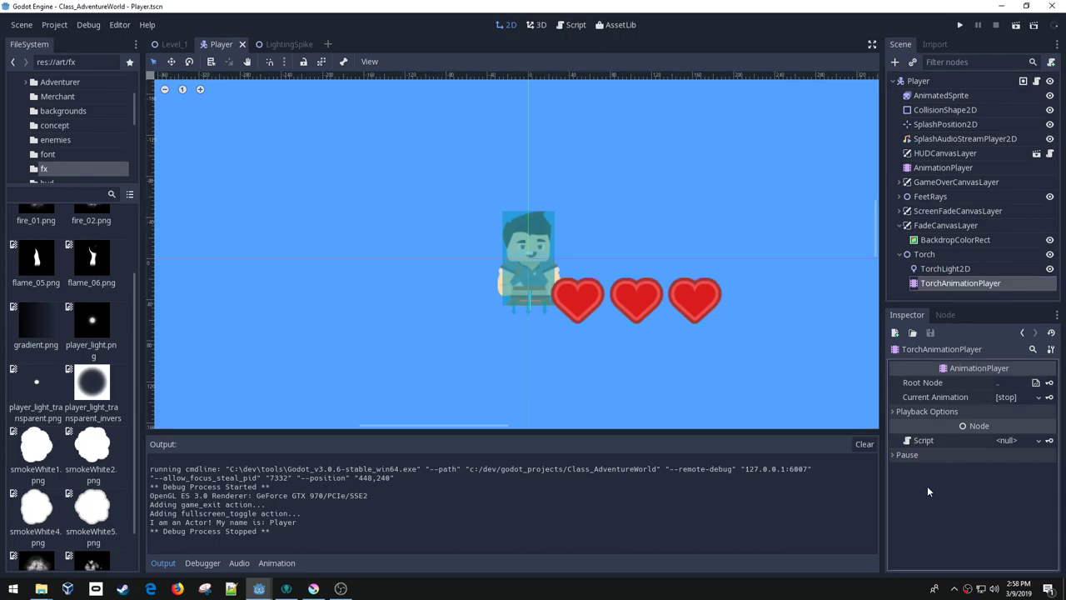
- Set TorchLight2D's Texture Scale to 2.1 and key it in the flicker animation
left_click(277, 563)
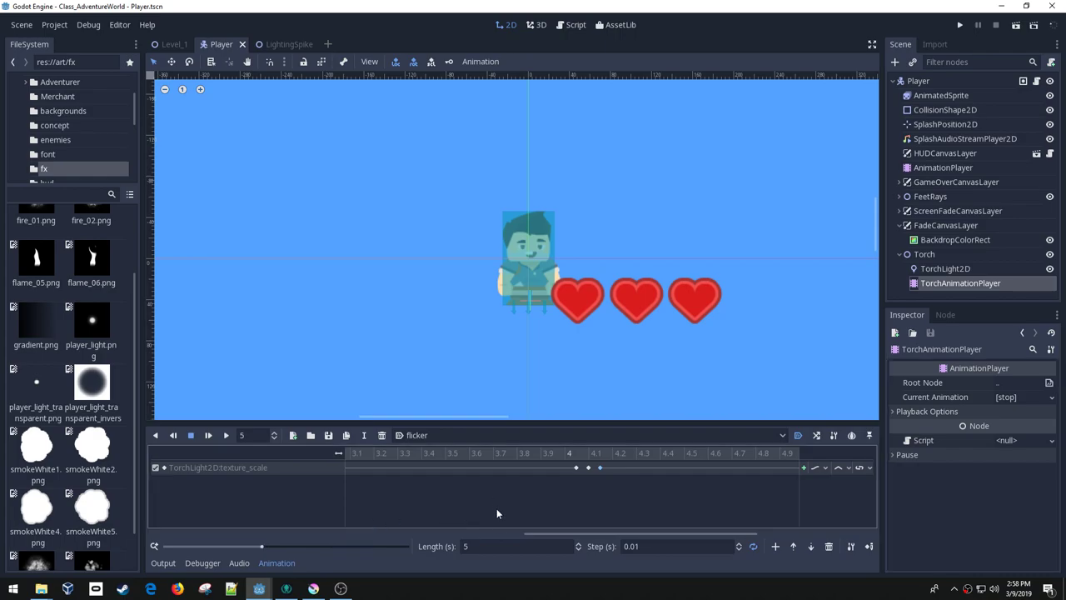
left_click(588, 468)
left_click(927, 269)
left_click(587, 470)
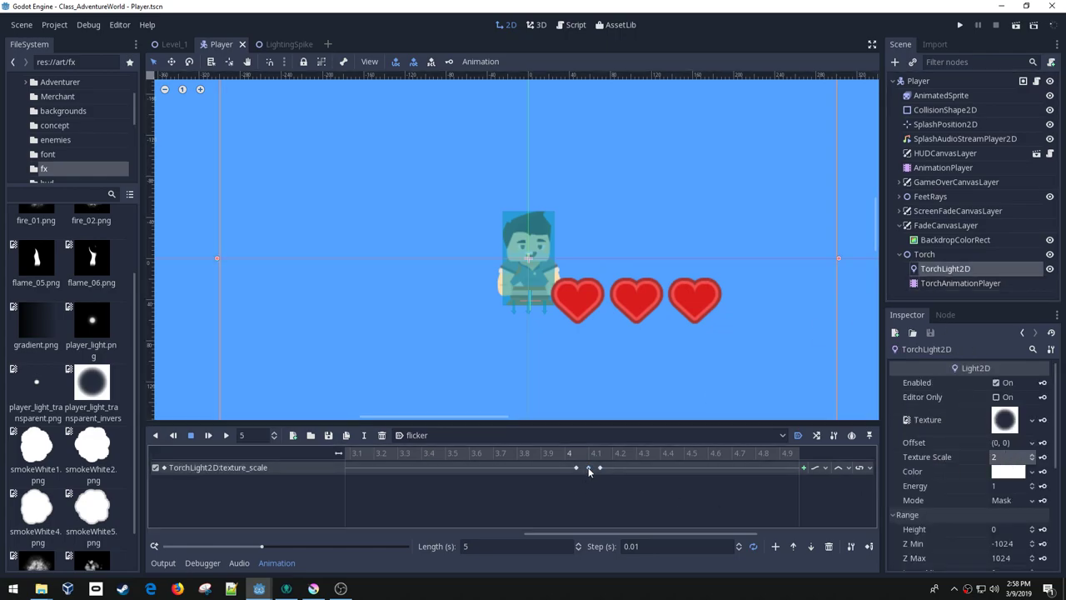
left_click(577, 468)
left_click_drag(590, 468, 591, 469)
left_click(921, 284)
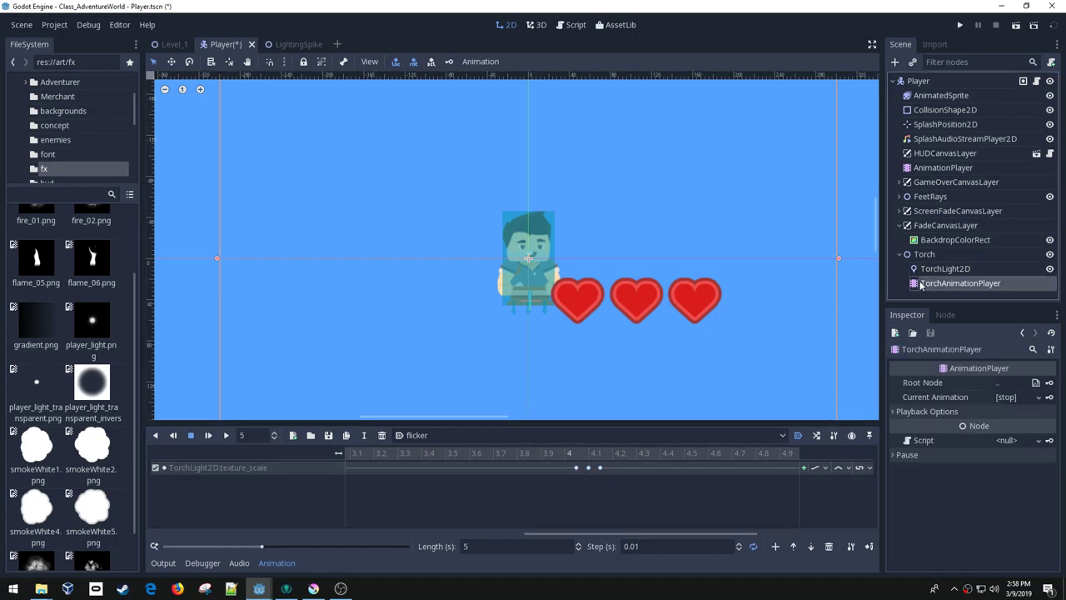
left_click(928, 270)
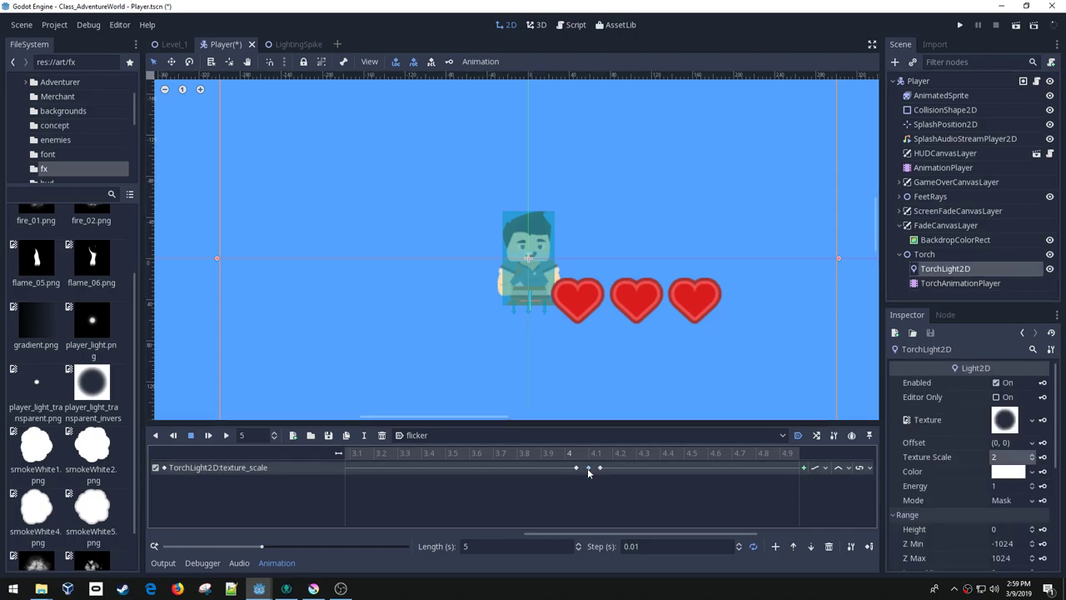
left_click(1012, 457)
type("2.1")
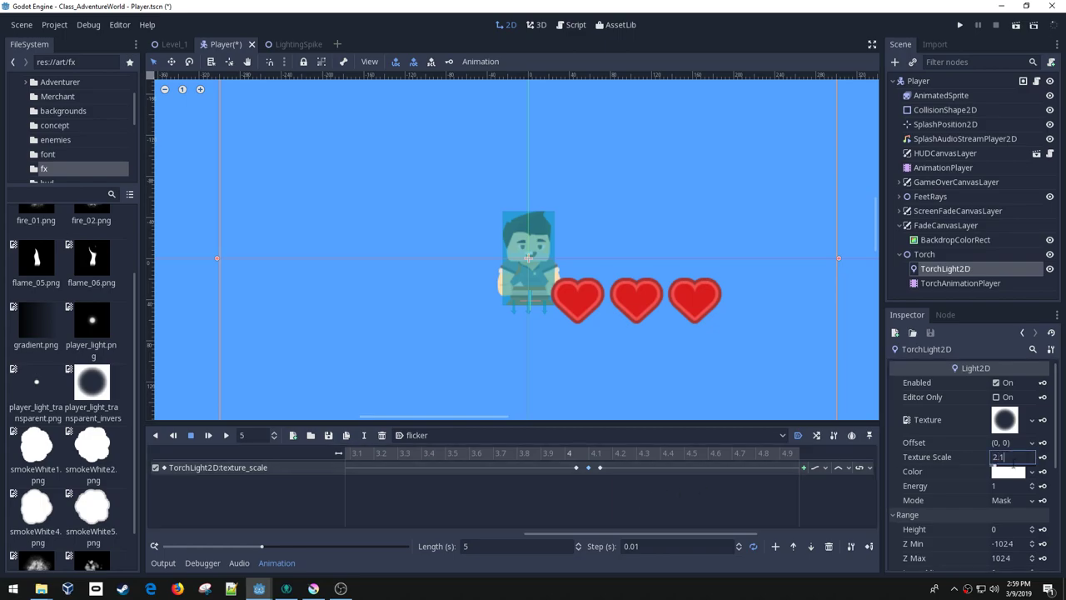
key("Return")
left_click(1043, 458)
- Look over the flicker animation's Texture Scale keys from the third peak back to the start
left_click(579, 468)
left_click(599, 468)
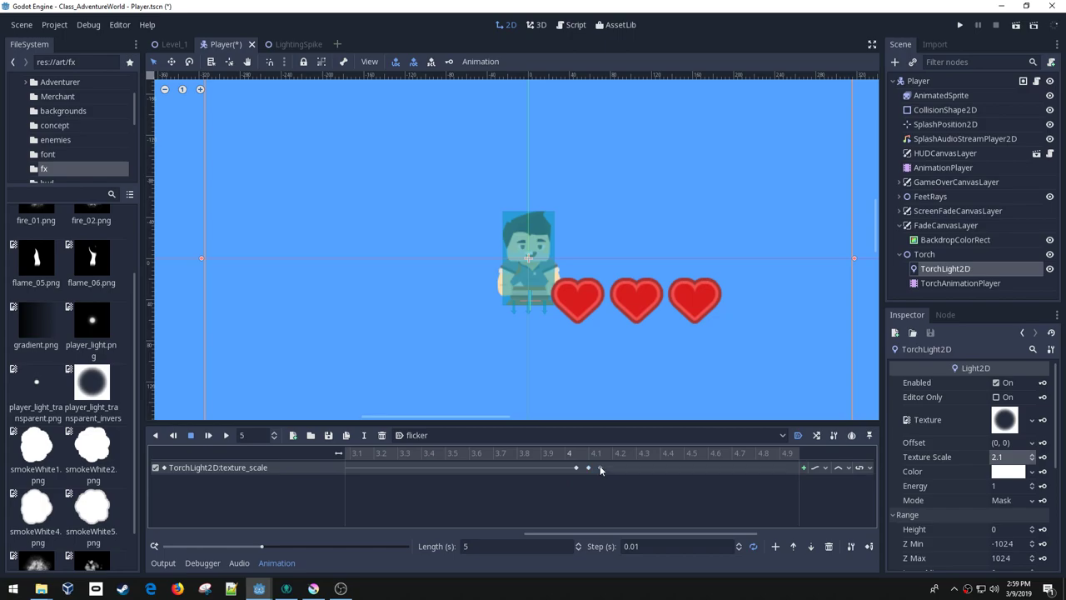
middle_click_drag(707, 459, 646, 464)
scroll(600, 462, "left", 15)
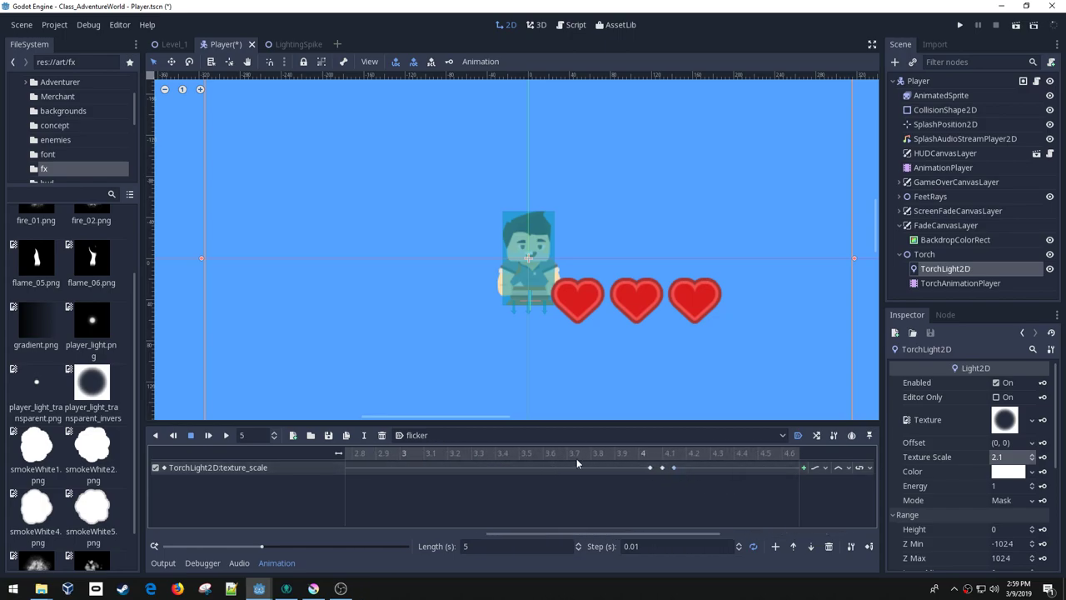
scroll(542, 473, "left", 3)
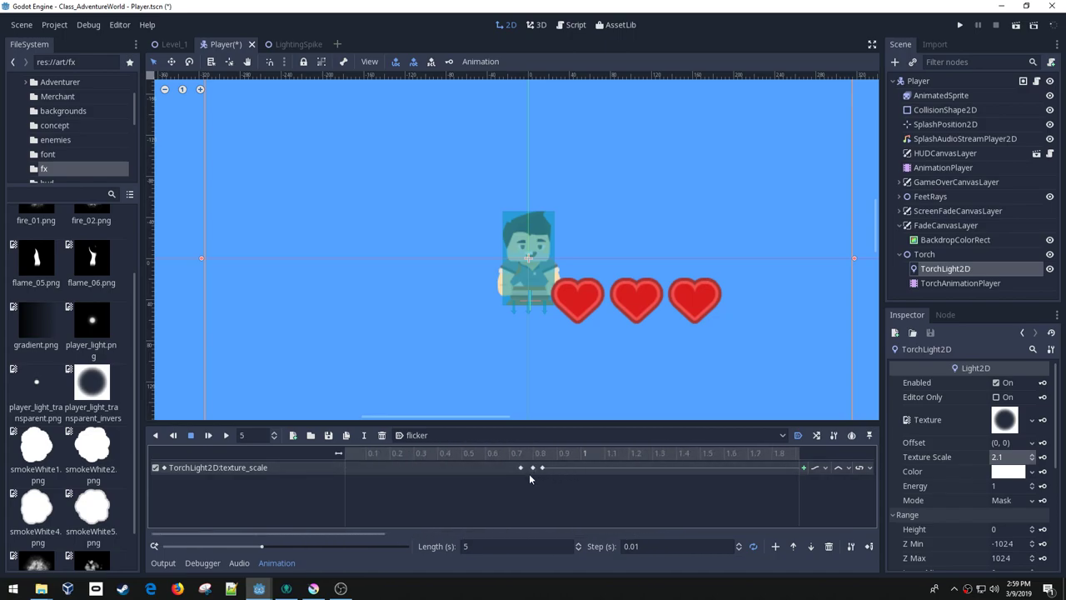
scroll(550, 474, "left", 1)
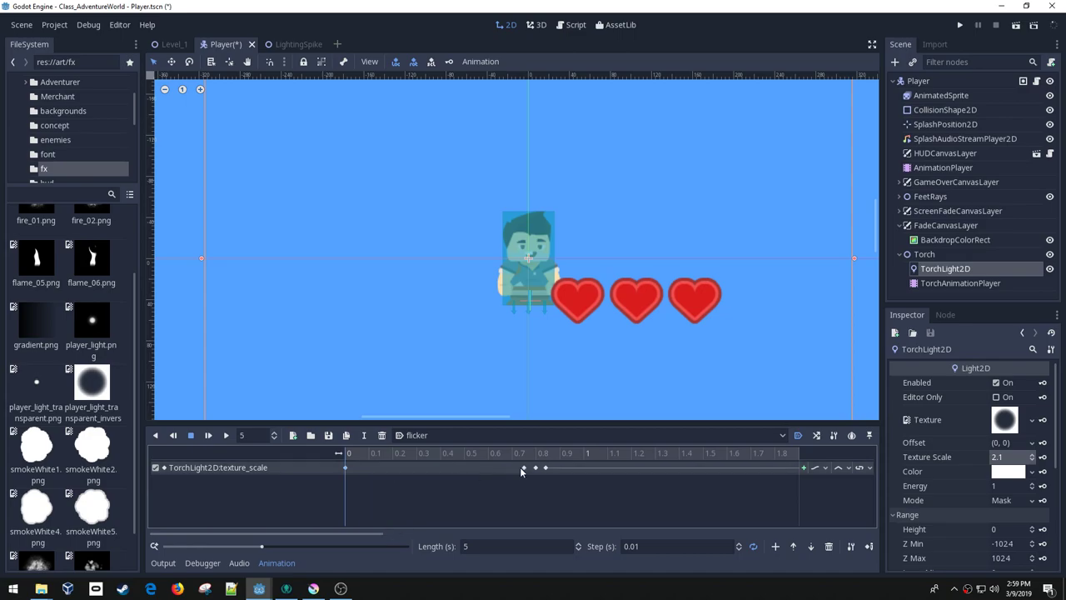
left_click(401, 467)
- Play the _SETUP animation to reset TorchLight2D's Texture Scale to 2, and return to the flicker animation
left_click(421, 435)
left_click(418, 452)
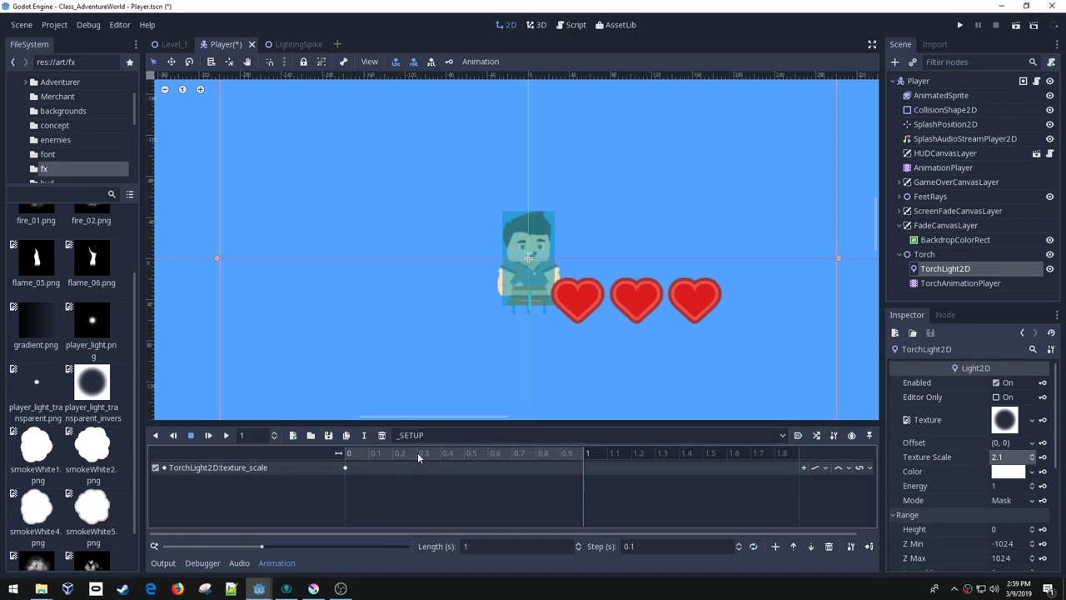
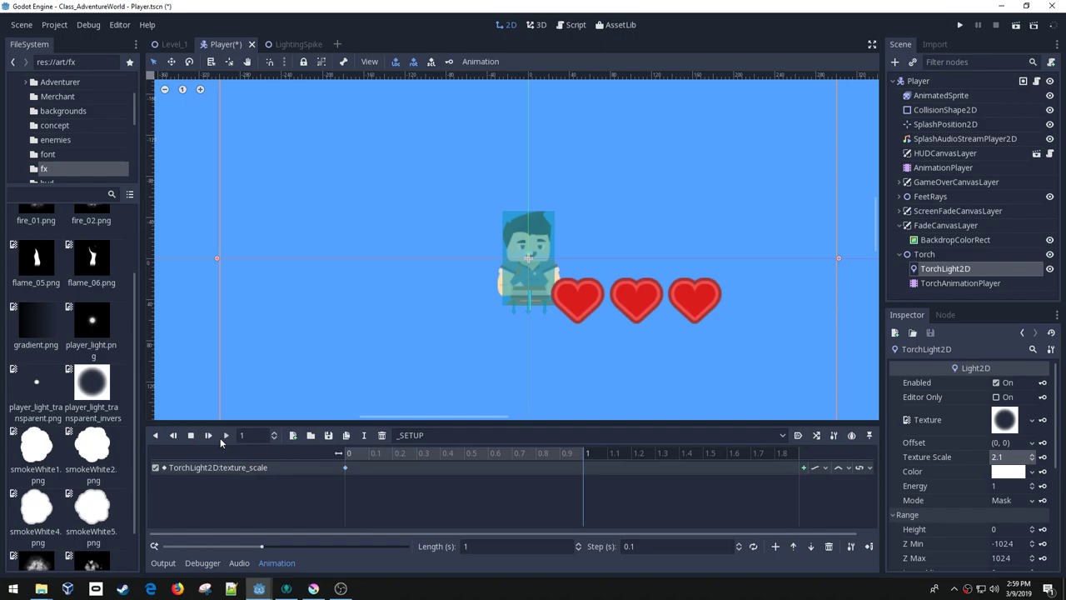
left_click(173, 435)
left_click(225, 436)
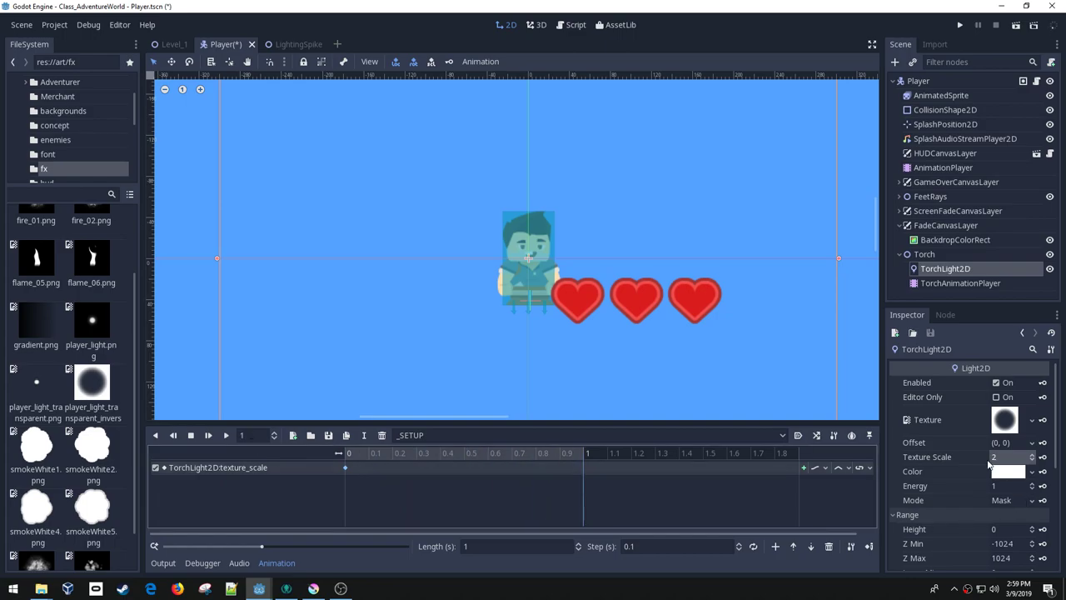
left_click(474, 438)
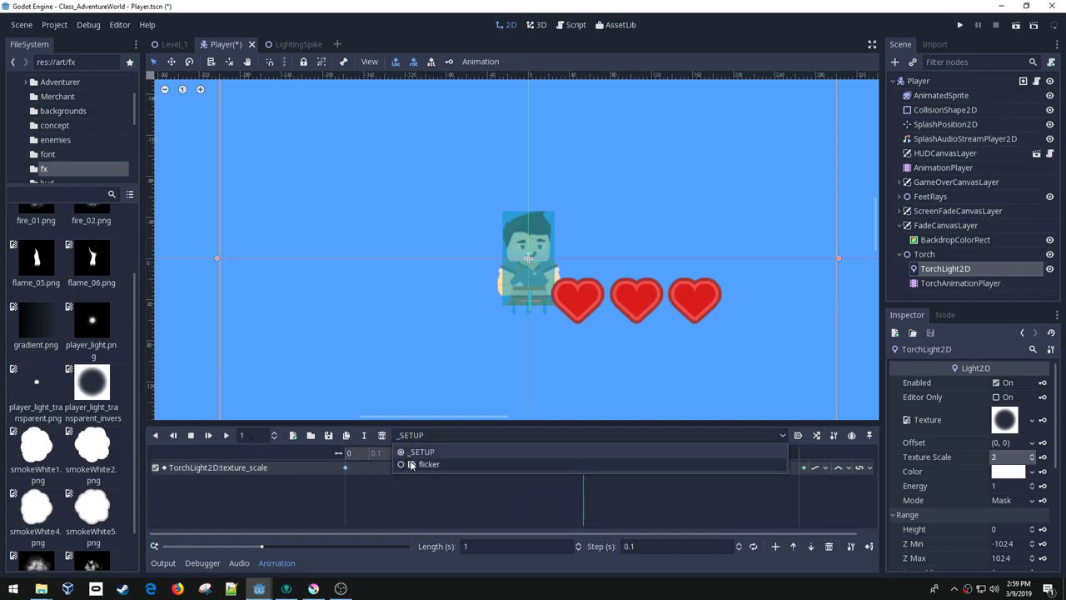
left_click(410, 460)
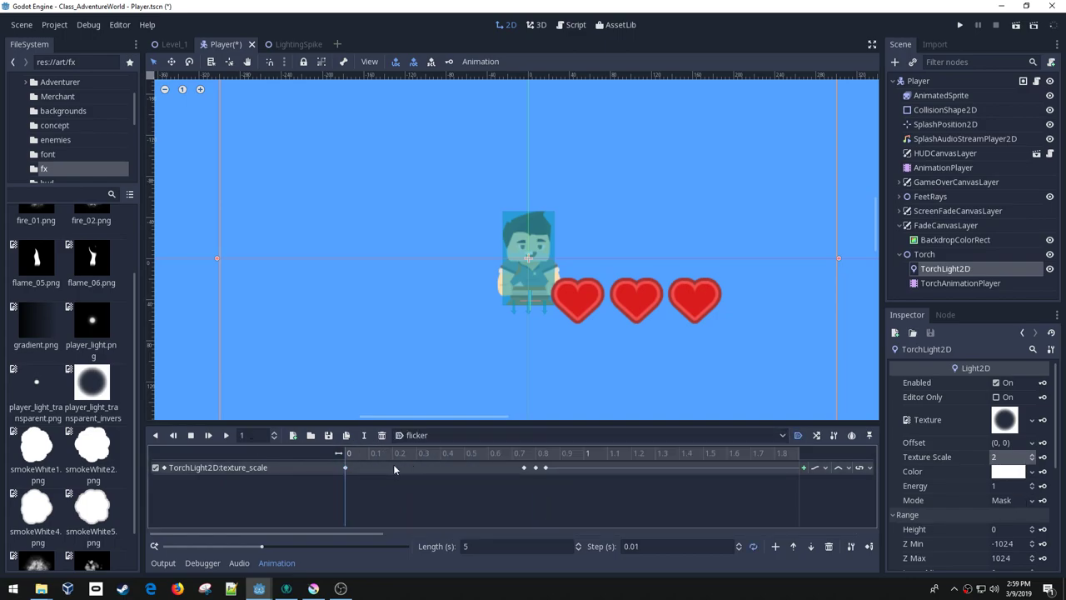
- Set TorchLight2D's Texture Scale to 2 on the key at the start of the flicker animation
left_click(209, 435)
left_click(192, 435)
mouse_move(347, 452)
left_mouse_down()
mouse_move(478, 453)
mouse_move(330, 447)
left_mouse_up()
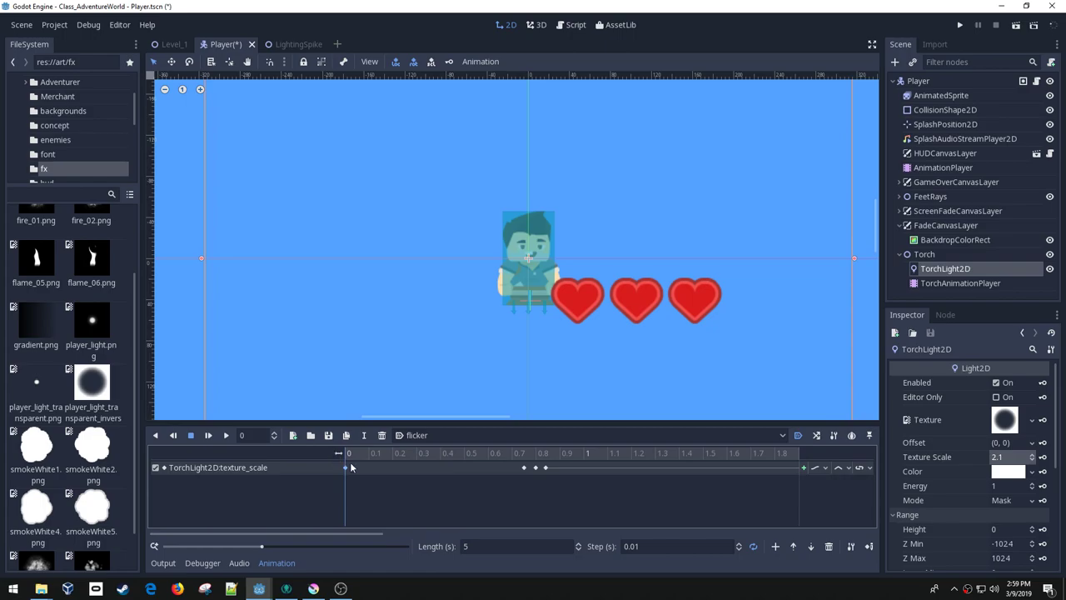
left_click(996, 457)
type("20")
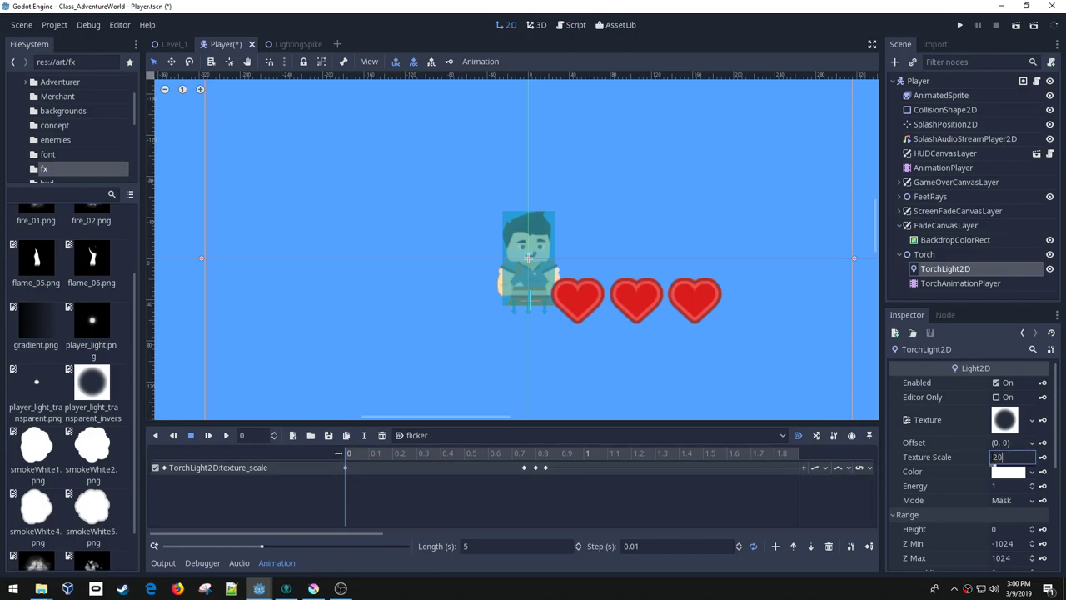
key("Return")
left_click(1009, 457)
type("2.0")
key("Return")
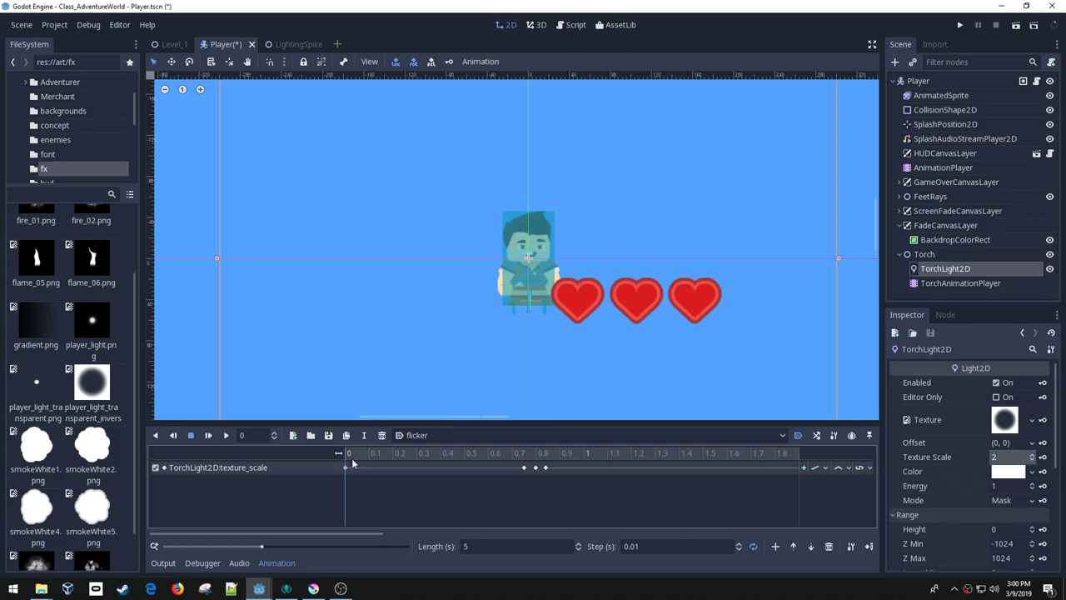
- Set the flicker's first Texture Scale peak, at 0.8 s, to 2.1
left_click_drag(351, 457, 536, 460)
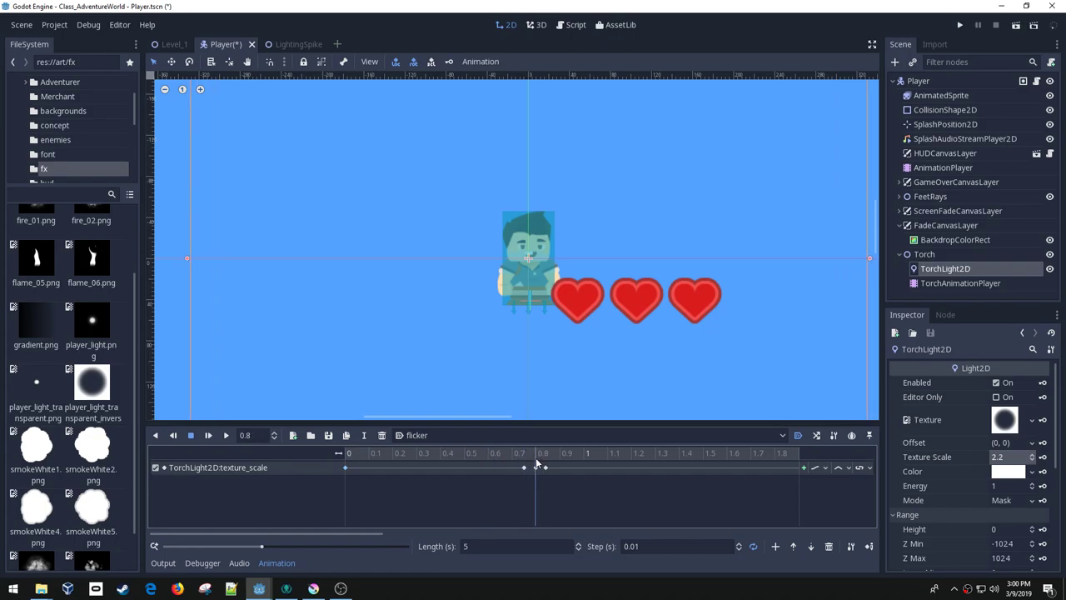
left_click(1019, 458)
type("2.1")
key("Return")
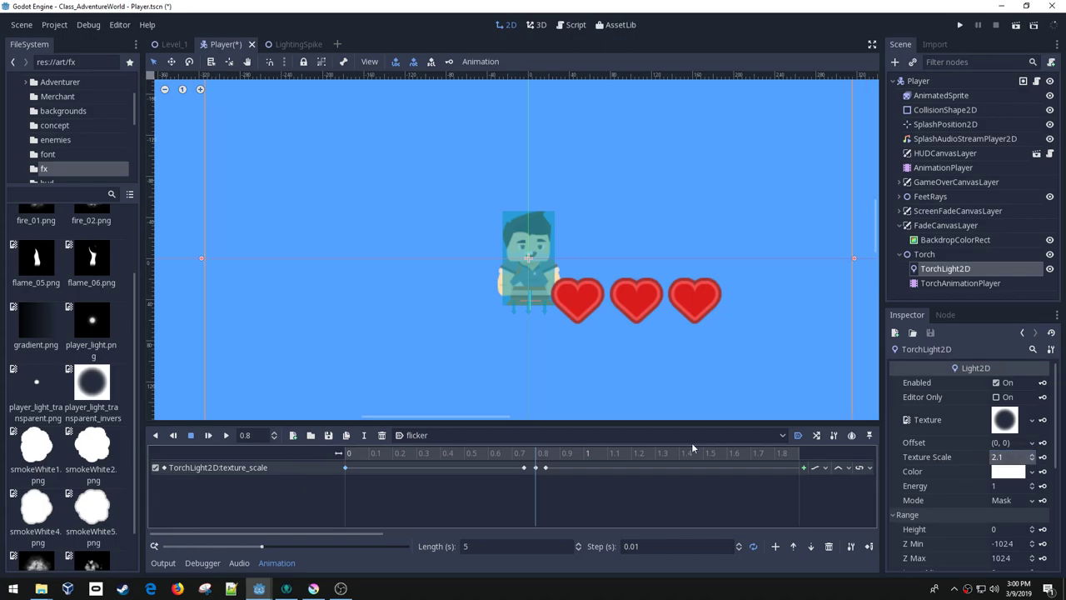
- Set the flicker's second Texture Scale peak, at 2.3 s, to 2.1
scroll(433, 482, "right", 3)
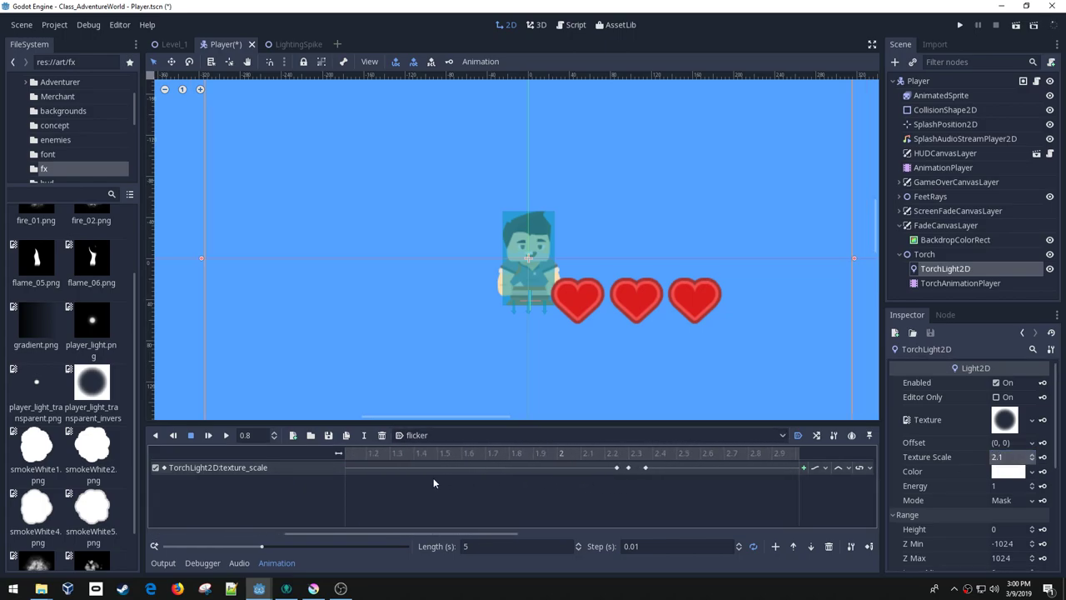
left_click_drag(611, 453, 630, 457)
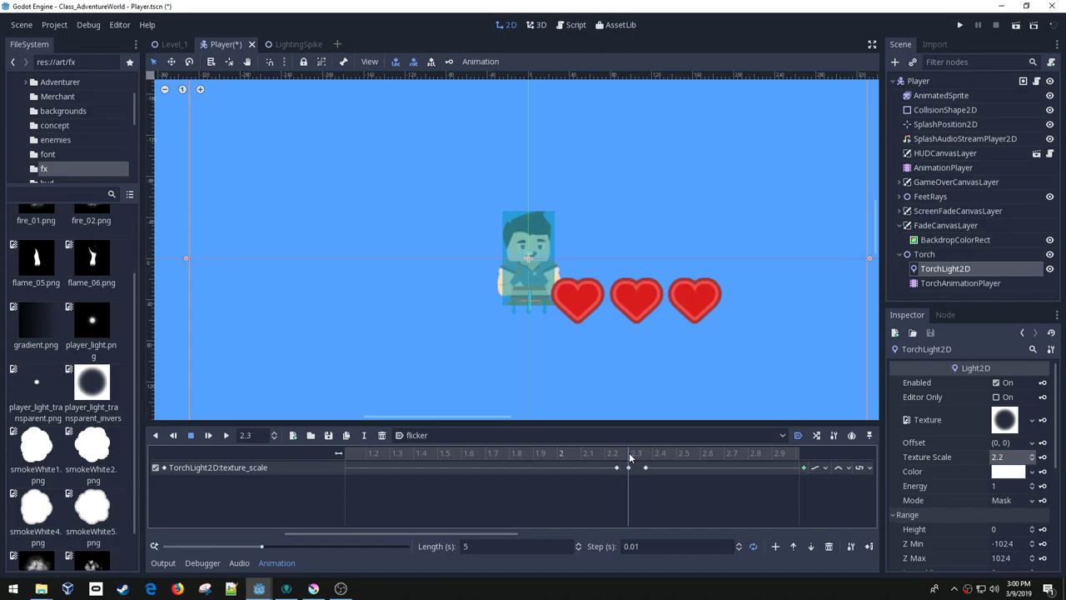
left_click(1007, 457)
type("2.")
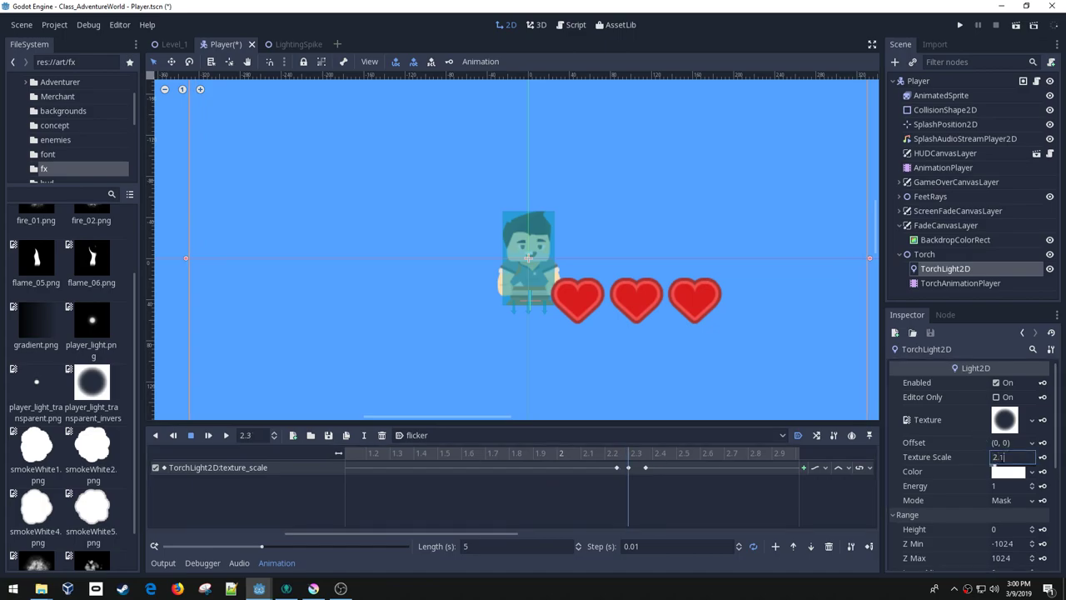
left_click(1042, 457)
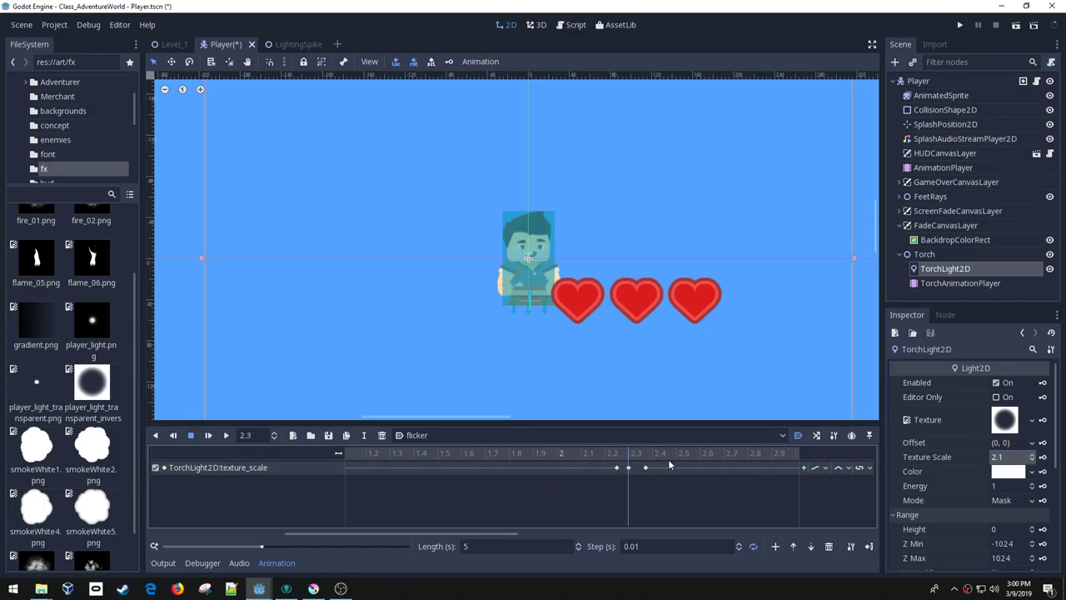
- Set the flicker's third Texture Scale peak, at 4.1 s, to 2.1
middle_click_drag(706, 450, 342, 447)
left_click(688, 455)
left_click(1011, 458)
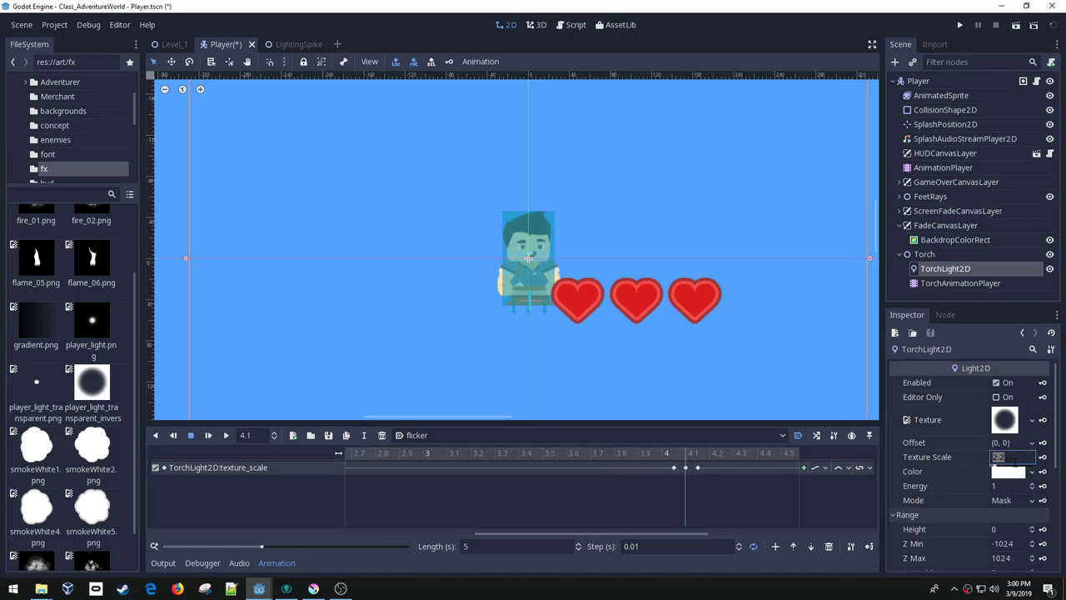
type("2.1")
key("Return")
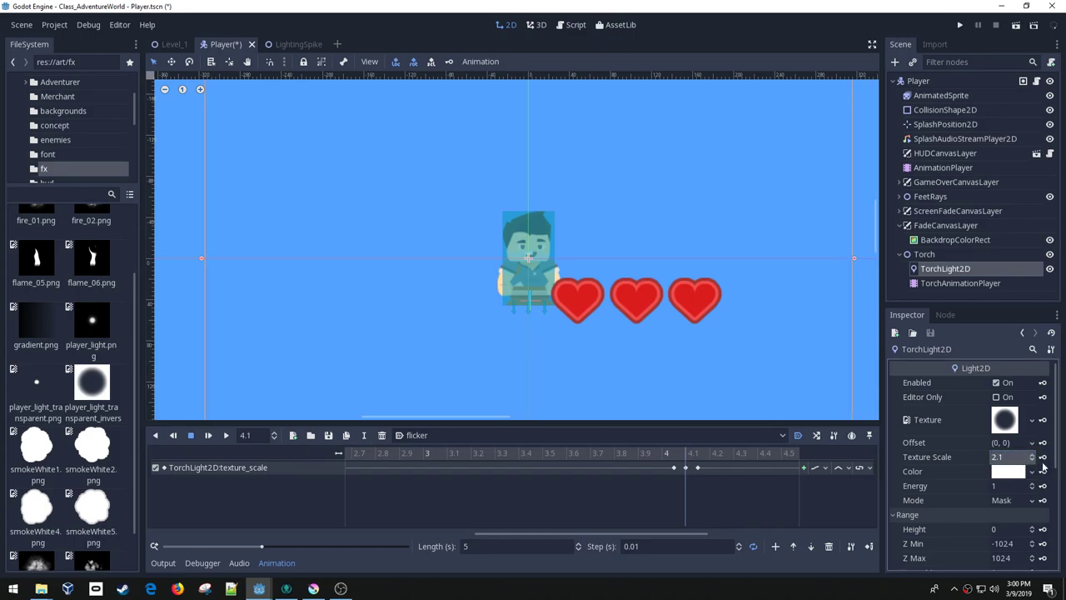
- Move the first peak's three keys to about 0.41, 0.44 and 0.47 s, removing the stray key at about 0.7 s
middle_click_drag(665, 450, 515, 448)
scroll(537, 451, "right", 3)
scroll(697, 450, "left", 15)
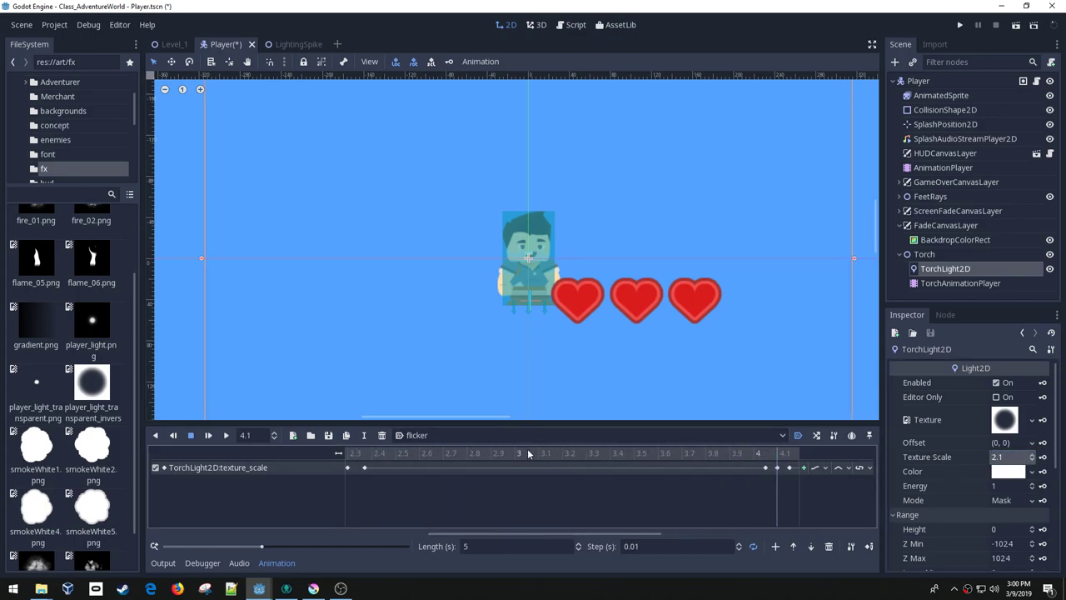
scroll(497, 449, "left", 7)
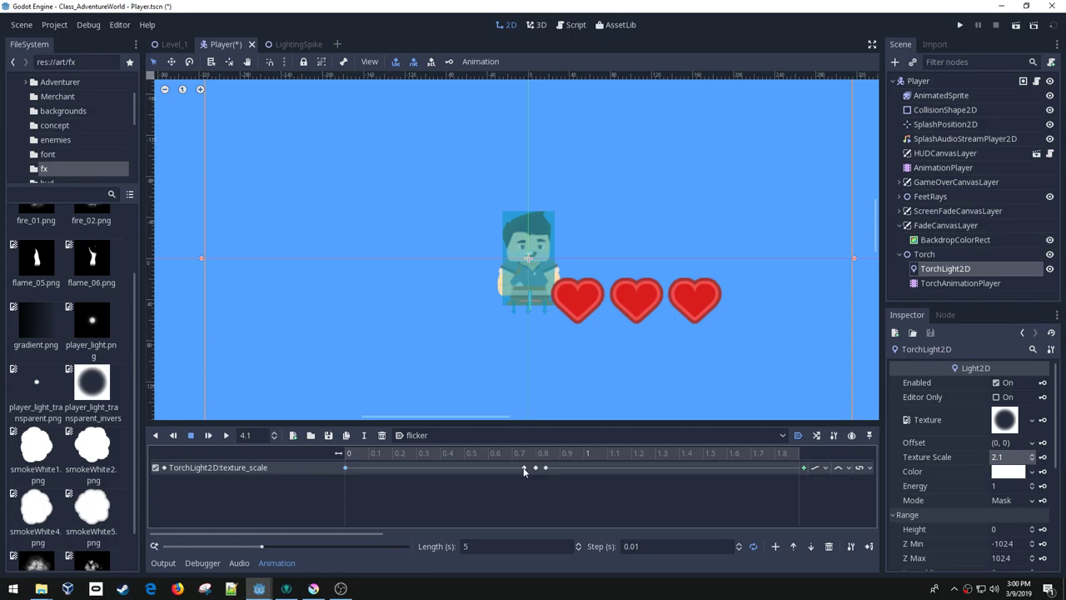
left_click_drag(524, 469, 442, 469)
left_click_drag(535, 469, 485, 471)
left_click(450, 467)
right_click(512, 468)
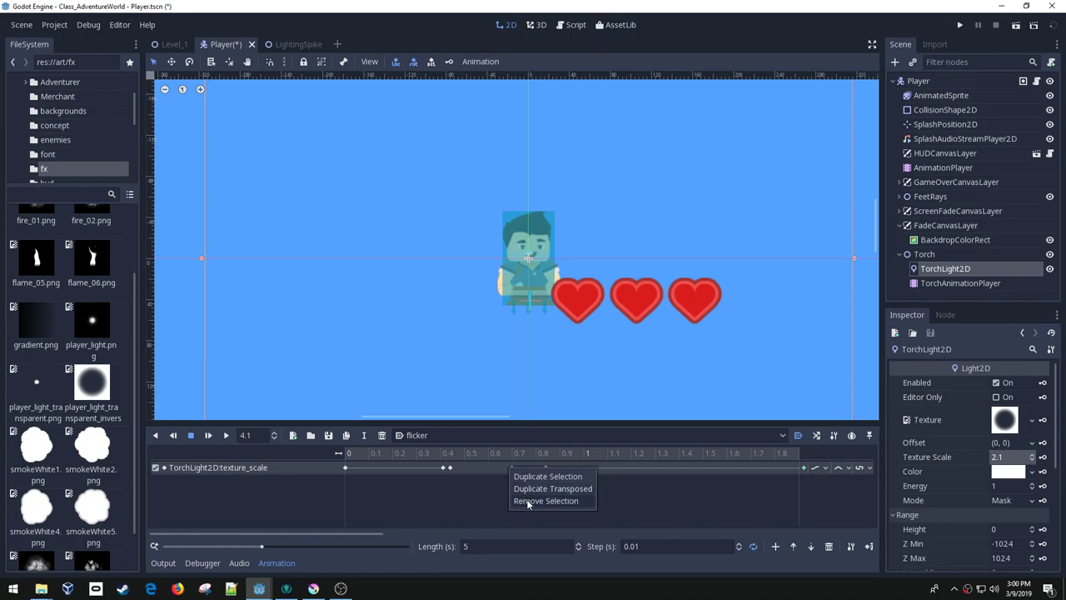
left_click(527, 499)
left_click_drag(546, 468, 455, 470)
left_click(449, 454)
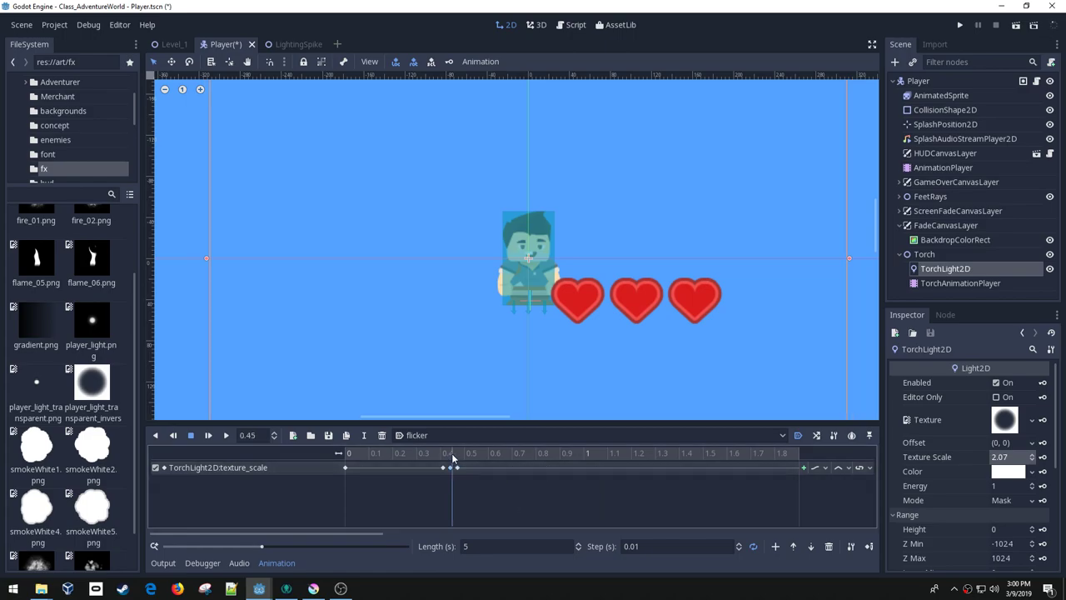
- Move the second peak's three Texture Scale keys to about 0.82, 0.85 and 0.87 s
left_click_drag(450, 453, 557, 460)
scroll(554, 468, "right", 5)
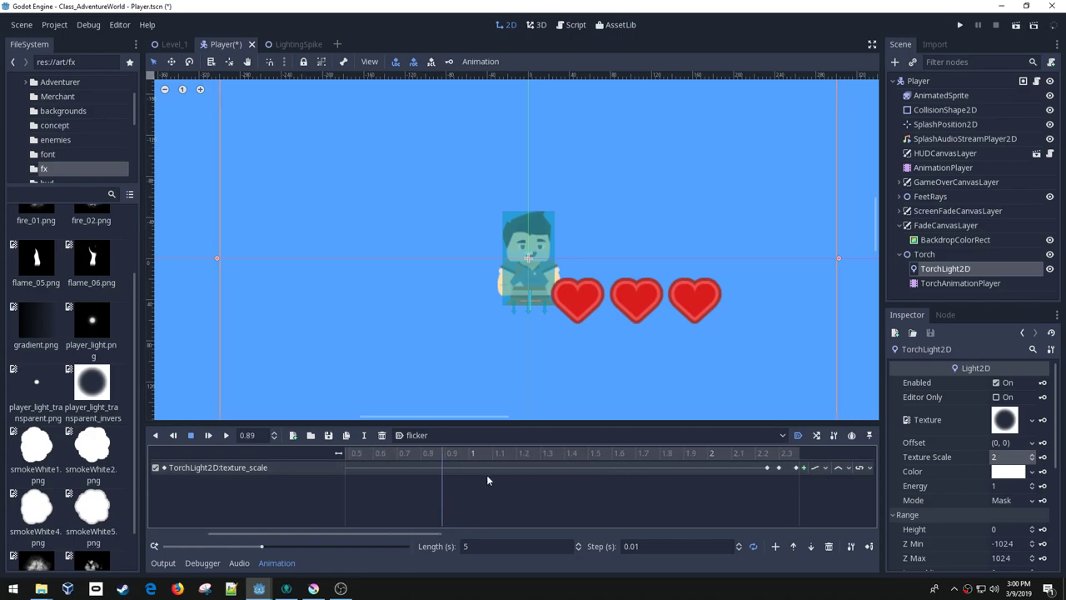
left_click_drag(744, 468, 733, 470)
left_click_drag(414, 474, 400, 474)
left_click_drag(754, 468, 597, 469)
left_click_drag(413, 470, 411, 470)
left_click_drag(772, 467, 638, 468)
left_click_drag(411, 467, 414, 468)
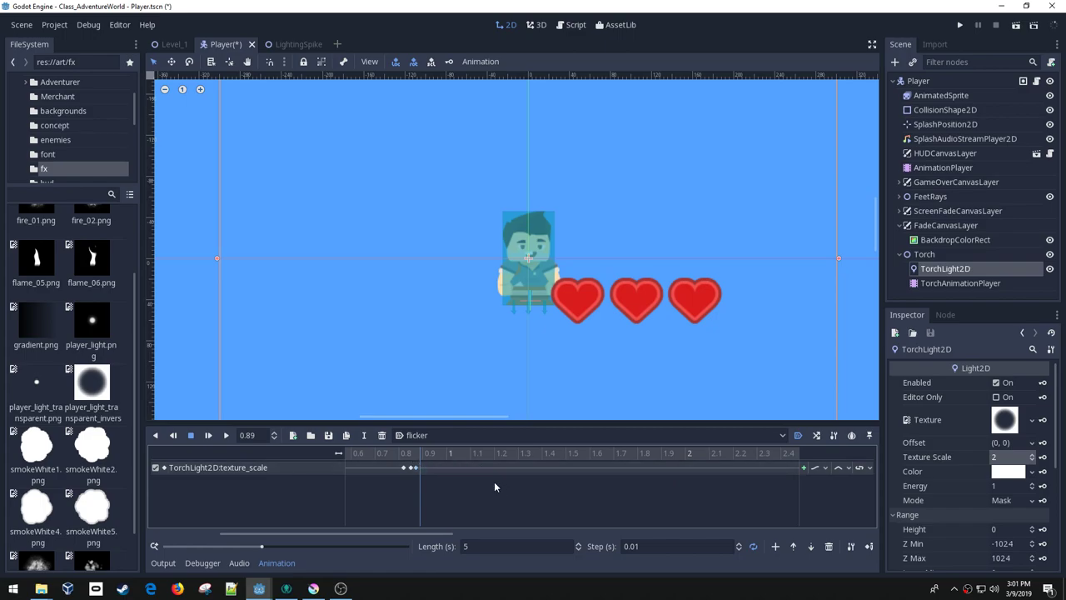
- Move the third peak's three Texture Scale keys to about 1.30, 1.32 and 1.34 s
middle_click_drag(666, 470, 229, 462)
left_click(714, 468)
left_click(753, 487)
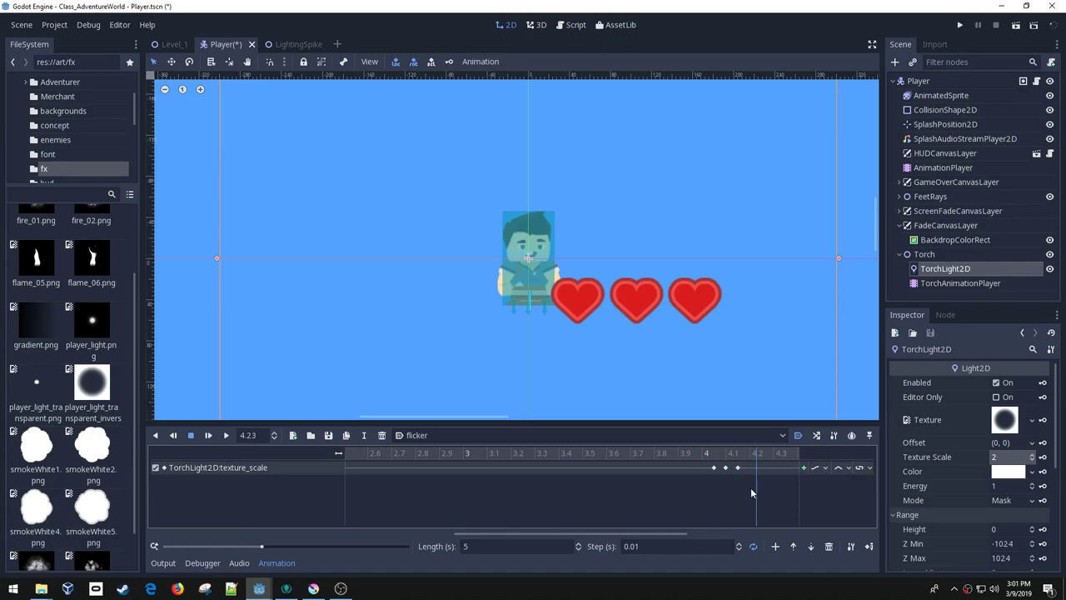
left_click_drag(715, 468, 557, 468)
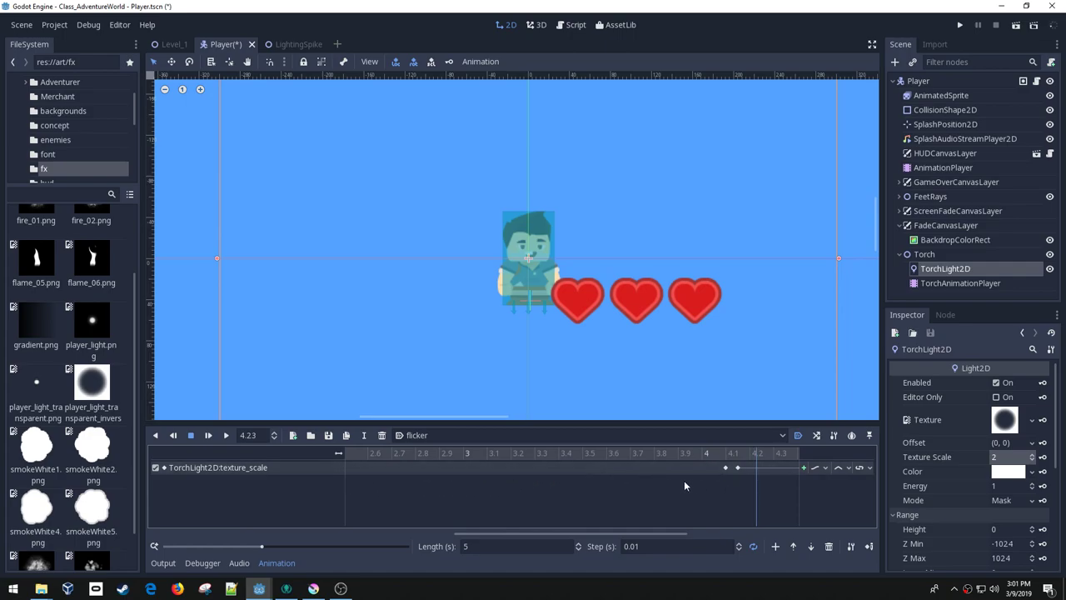
left_click_drag(726, 468, 454, 469)
middle_click_drag(373, 477, 752, 459)
left_click_drag(679, 469, 536, 472)
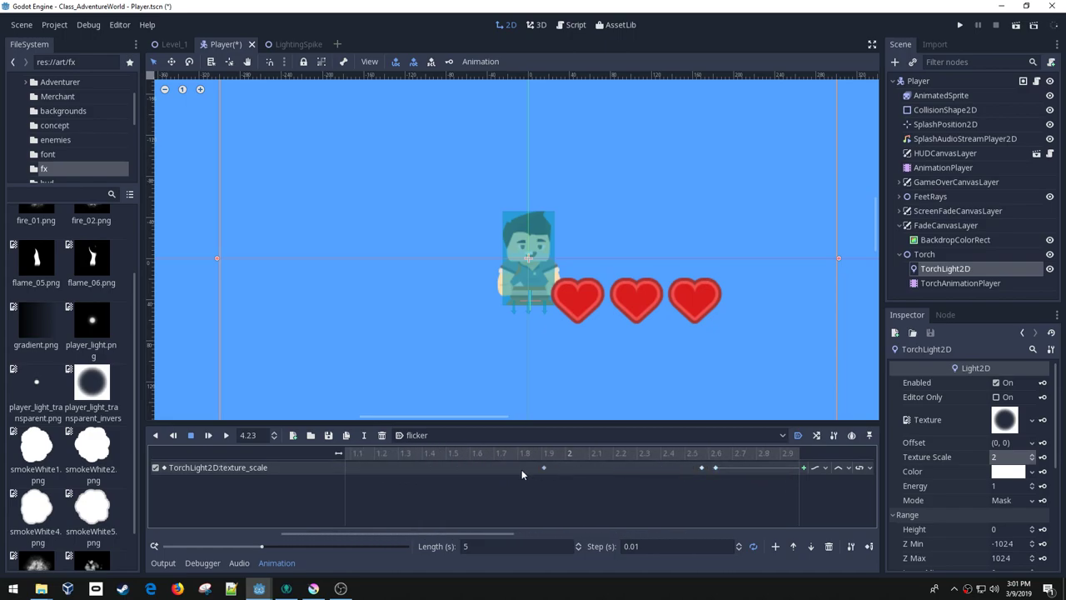
left_click_drag(700, 468, 450, 469)
left_click_drag(714, 467, 450, 468)
middle_click_drag(443, 478, 693, 460)
left_click_drag(716, 467, 663, 472)
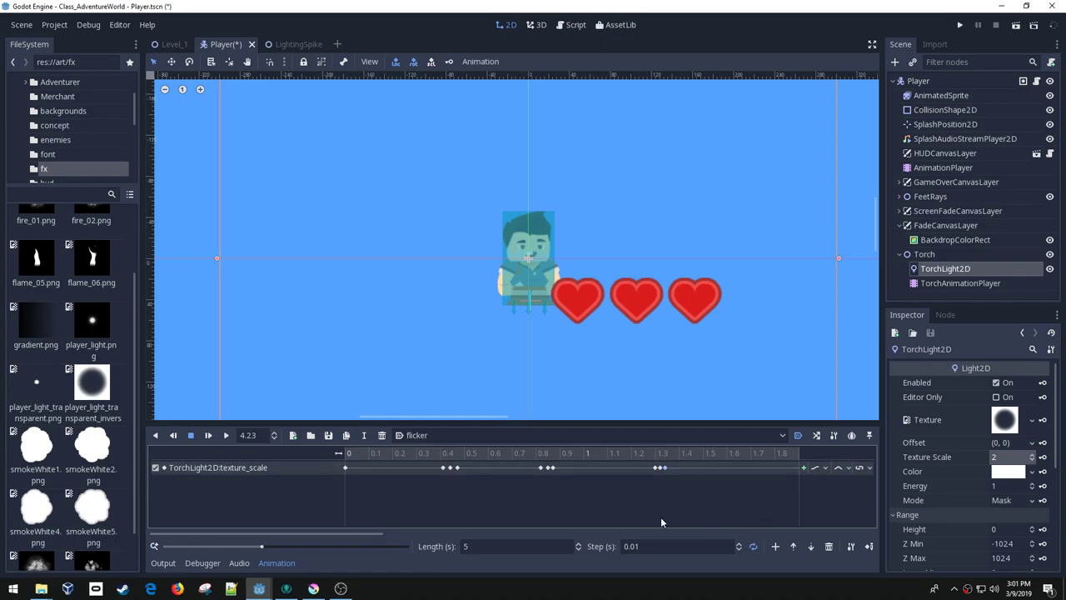
- Set the flicker animation's length to 1.5 s
left_click(499, 546)
type("1")
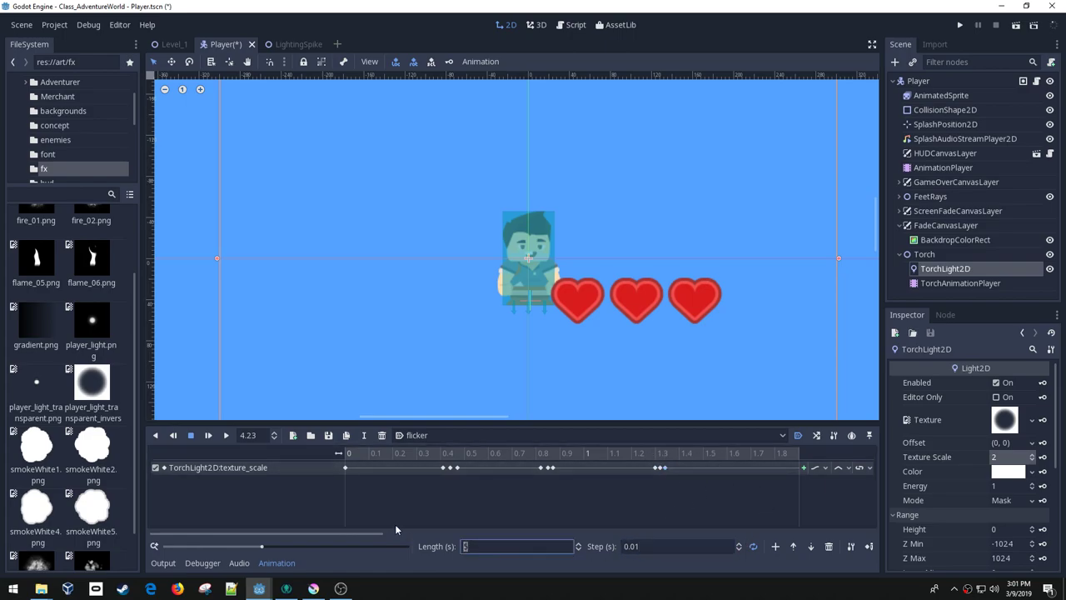
type(".5")
key("Return")
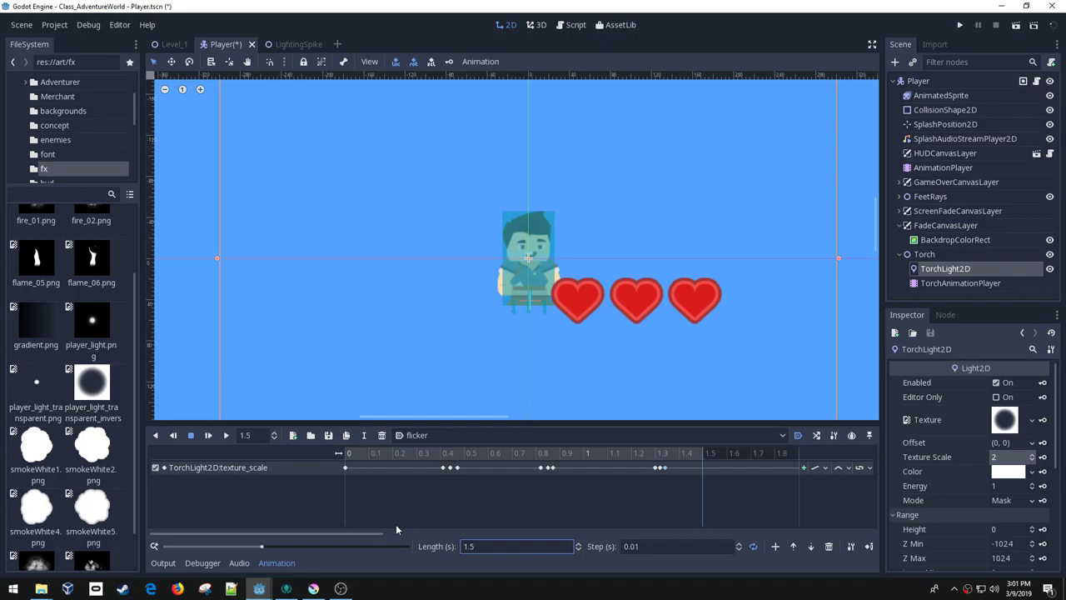
- Move the final Texture Scale key back to the end of the shortened flicker animation at 1.5 s
scroll(704, 478, "right", 10)
scroll(642, 488, "right", 4)
left_click_drag(704, 467, 462, 467)
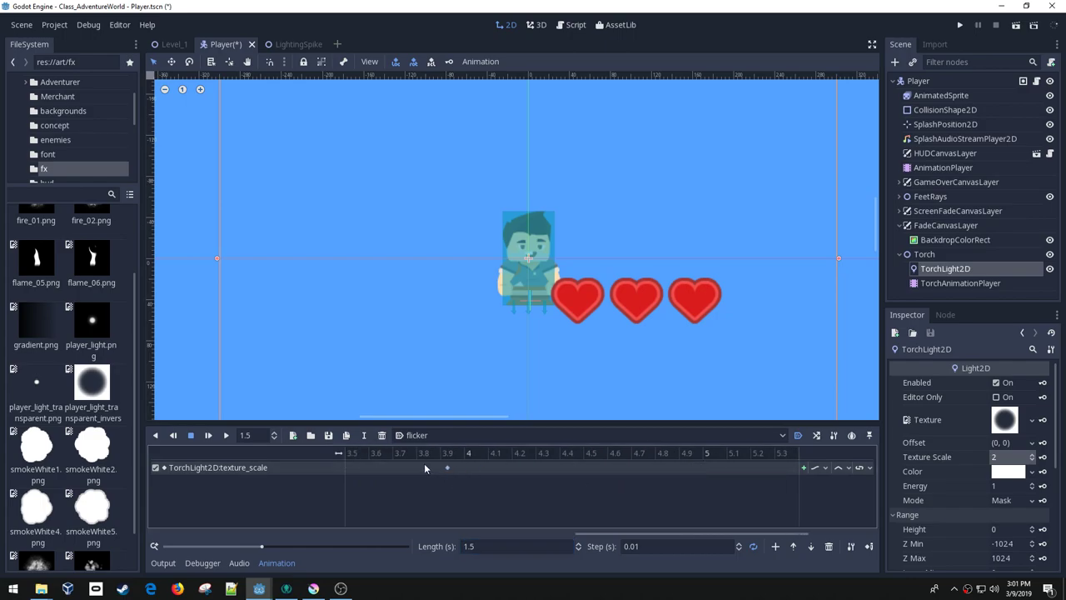
scroll(383, 479, "left", 8)
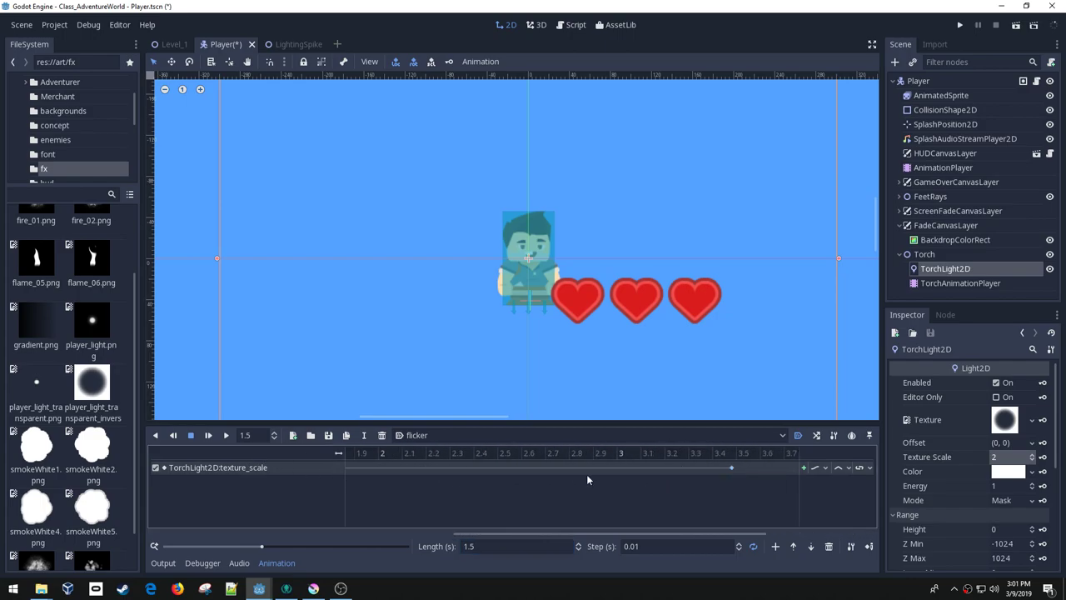
left_click_drag(792, 467, 688, 468)
left_click_drag(392, 466, 430, 468)
scroll(399, 487, "left", 5)
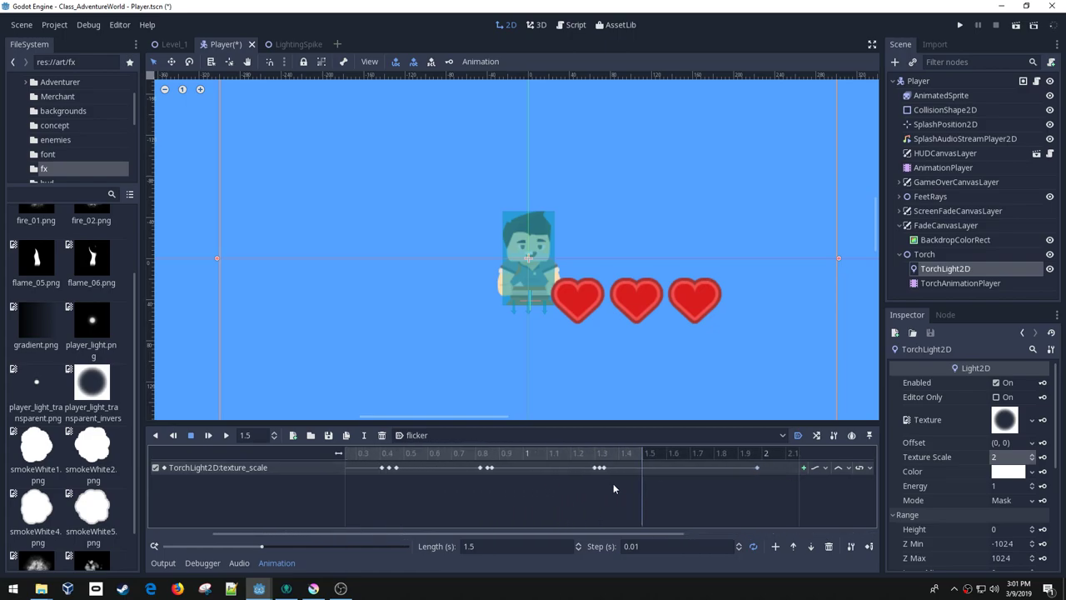
left_click_drag(645, 469, 643, 470)
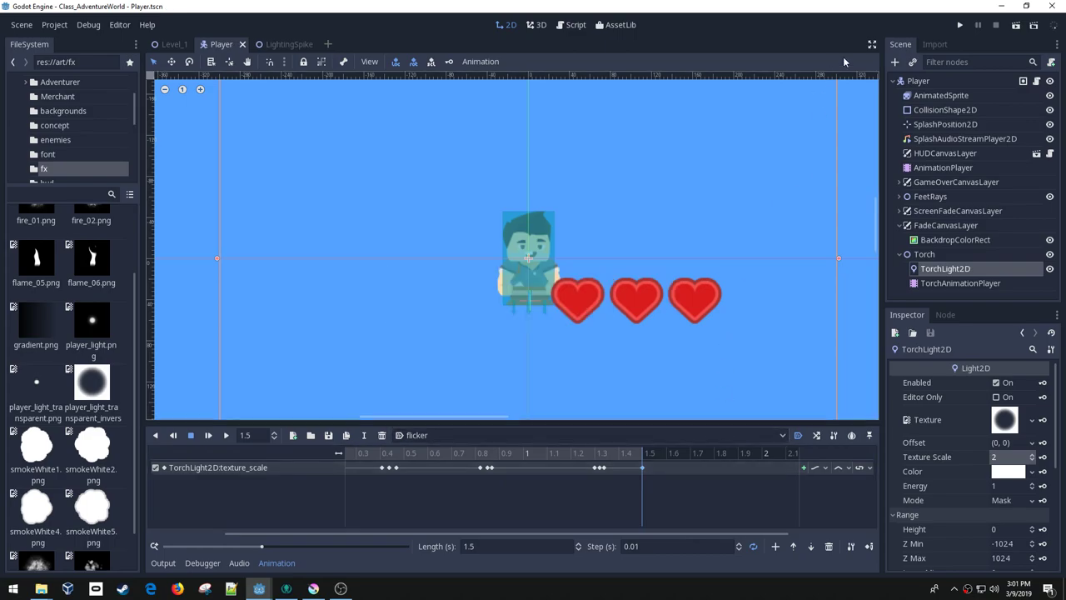
- Run the project to check the shortened torch flicker in the dark cave, and close the game
left_click(960, 24)
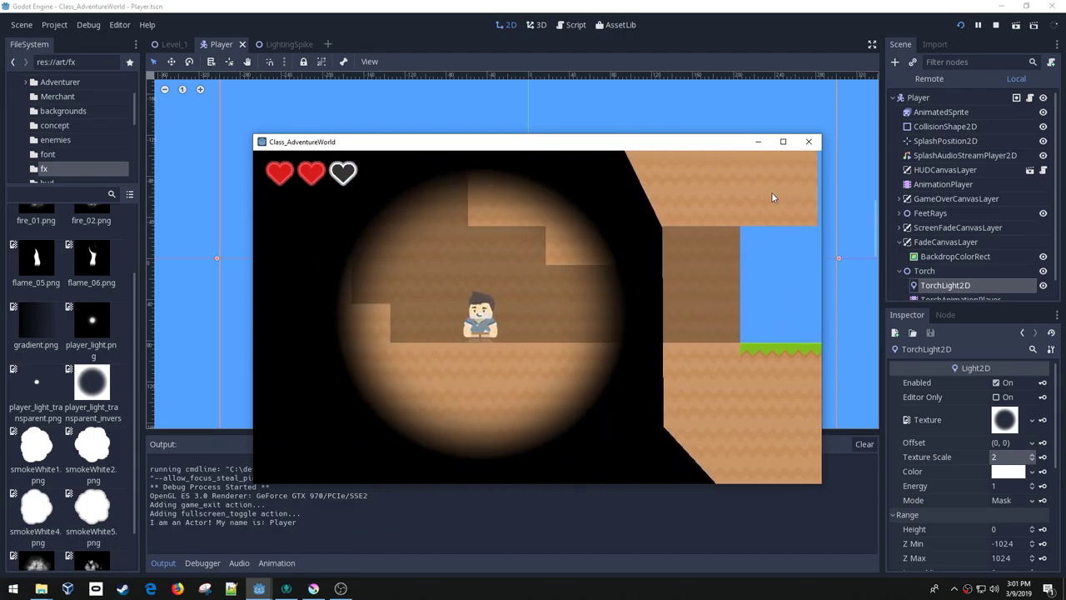
left_click(808, 142)
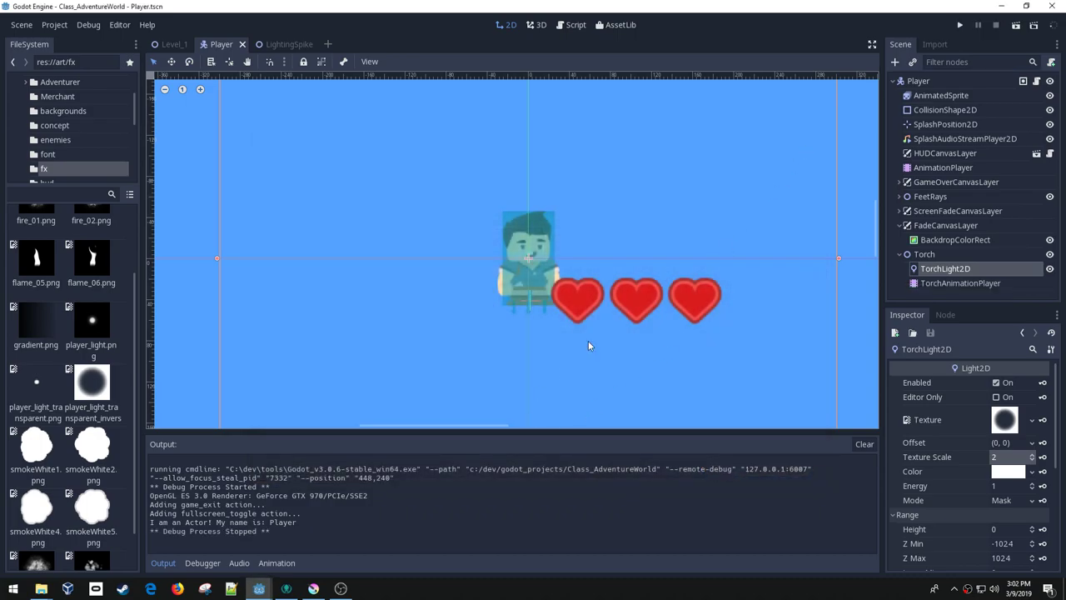
- Place the flicker animation's playhead at 1.02 s and set TorchLight2D's Texture Scale to 1.9
left_click(959, 284)
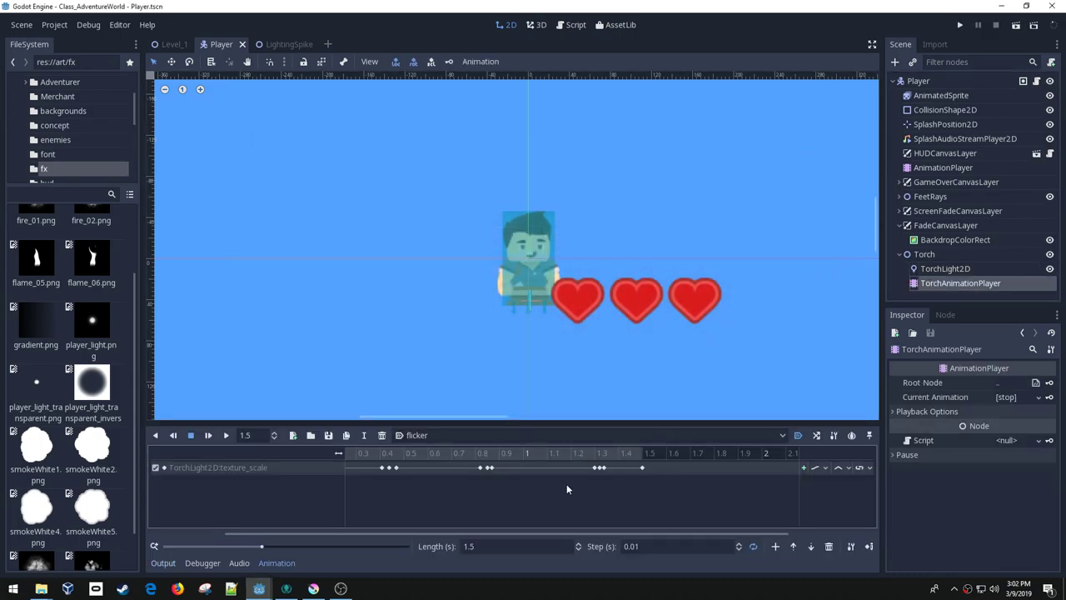
scroll(488, 485, "up", 5, "ctrl")
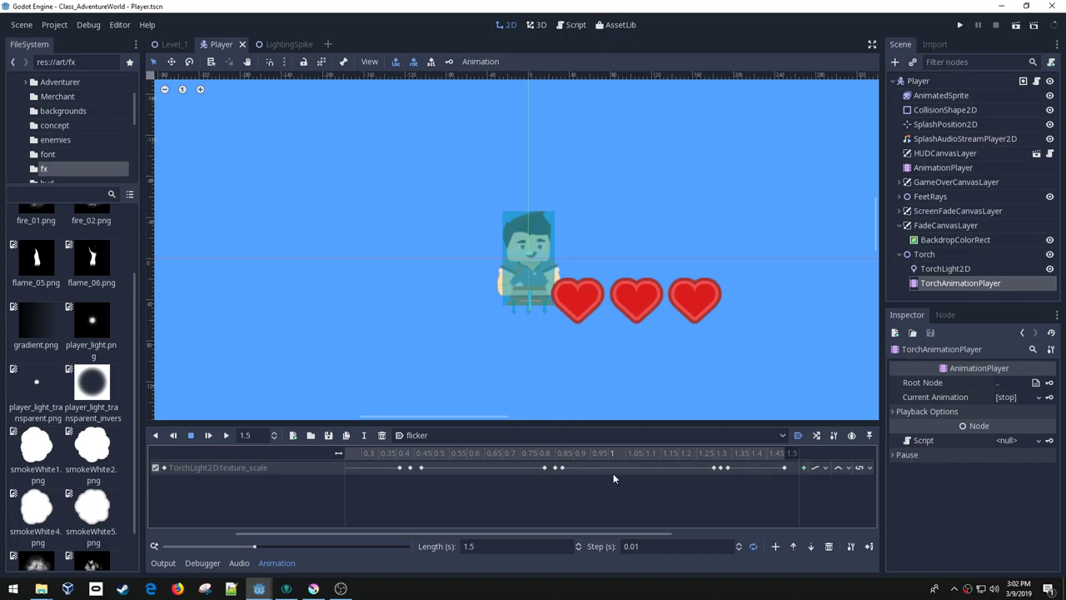
left_click_drag(619, 456, 614, 452)
left_click(939, 268)
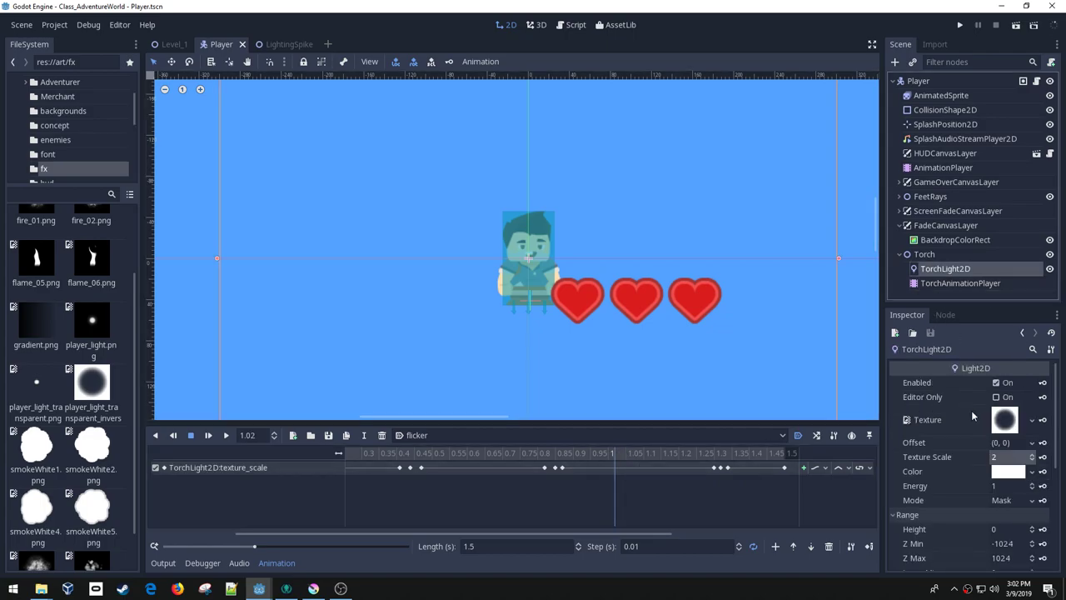
left_click(1008, 456)
type("1.9")
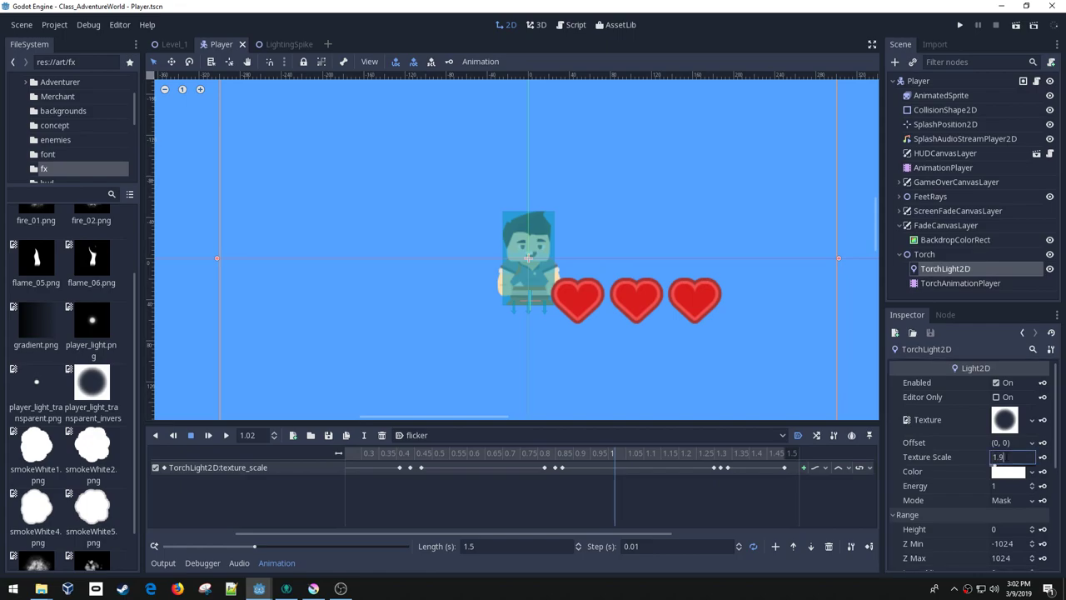
key("Return")
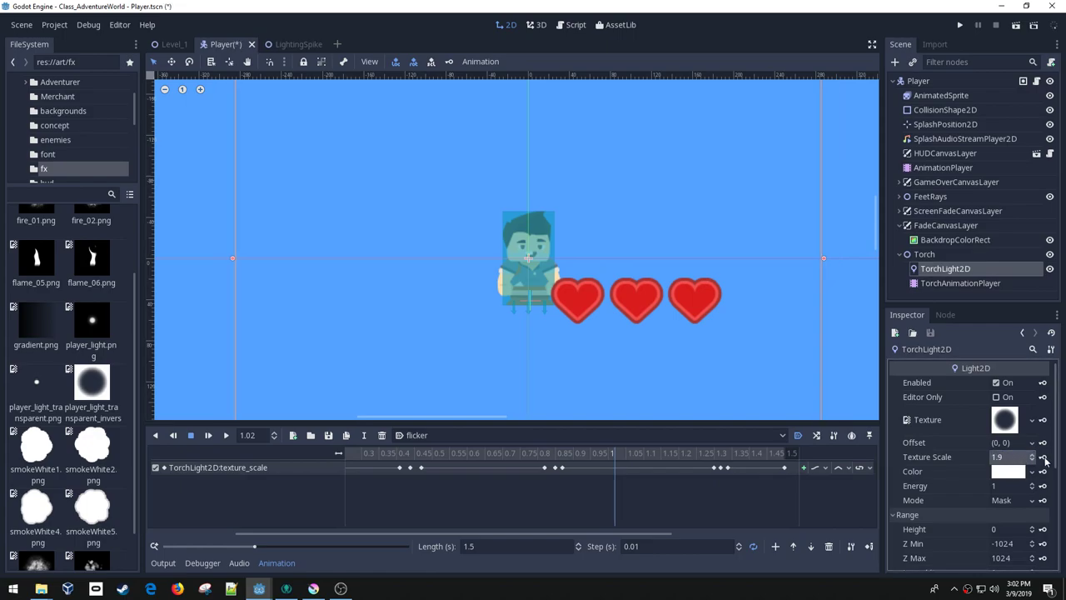
- Set TorchLight2D's Texture Scale back to 2 for the key at 1.02 s
left_click(1019, 457)
type("2")
key("Return")
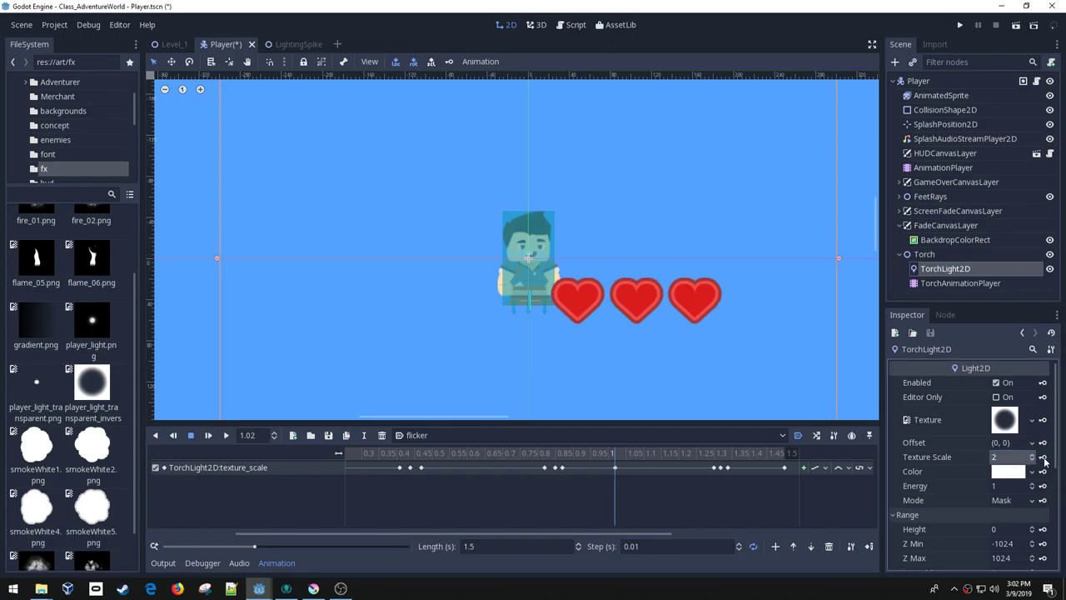
- Key TorchLight2D's Texture Scale at 1.9 at 1.03 s in the flicker animation
left_click(618, 453)
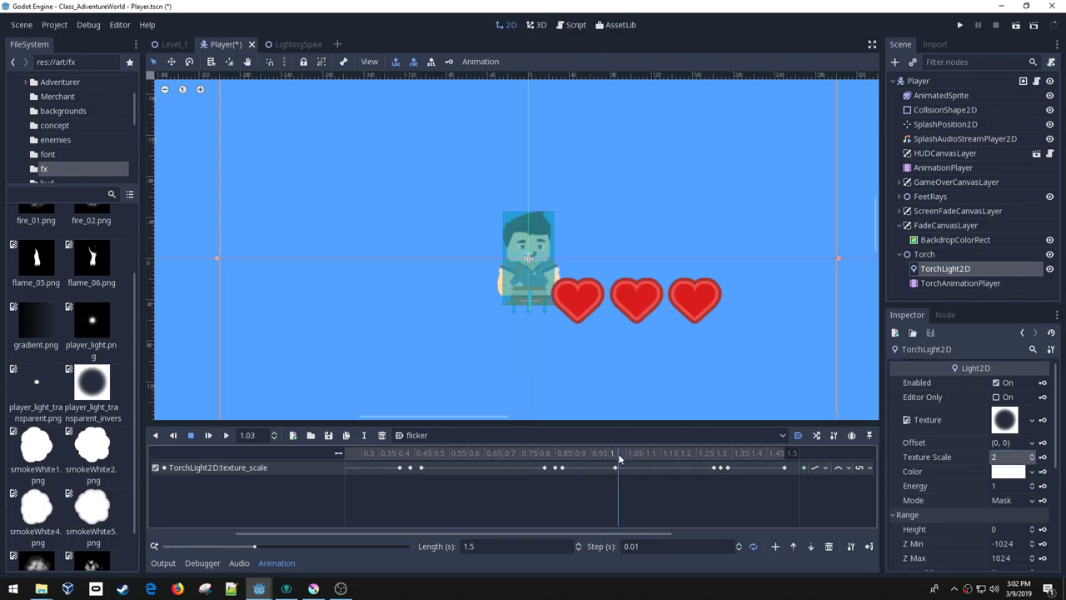
left_click(1007, 457)
type("1.9")
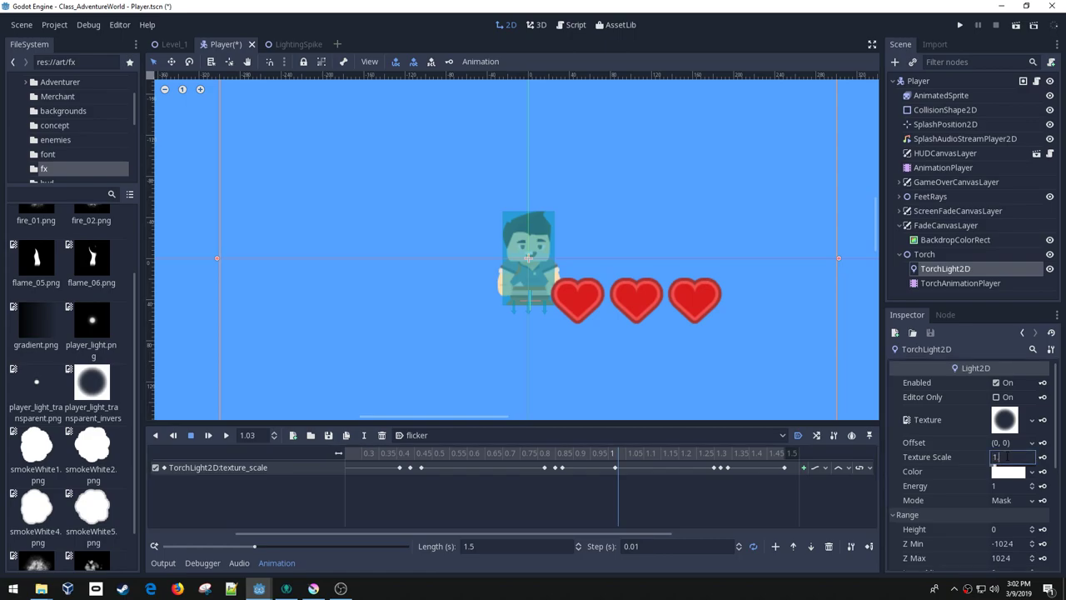
key("Return")
left_click(1042, 457)
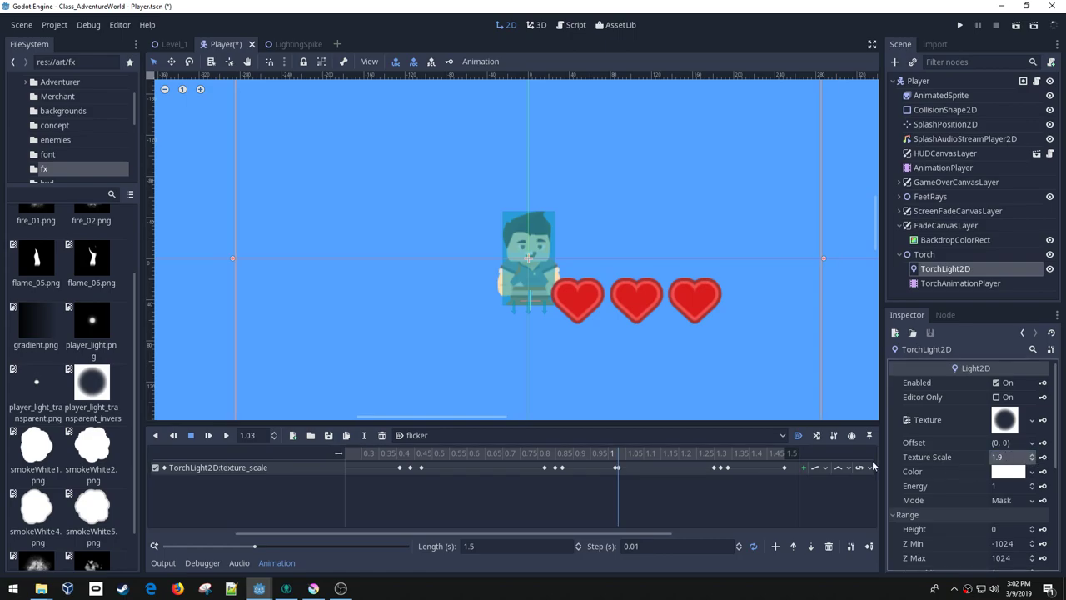
- Key TorchLight2D's Texture Scale at 2 at 1.05 s in the flicker animation
left_click_drag(622, 453, 626, 452)
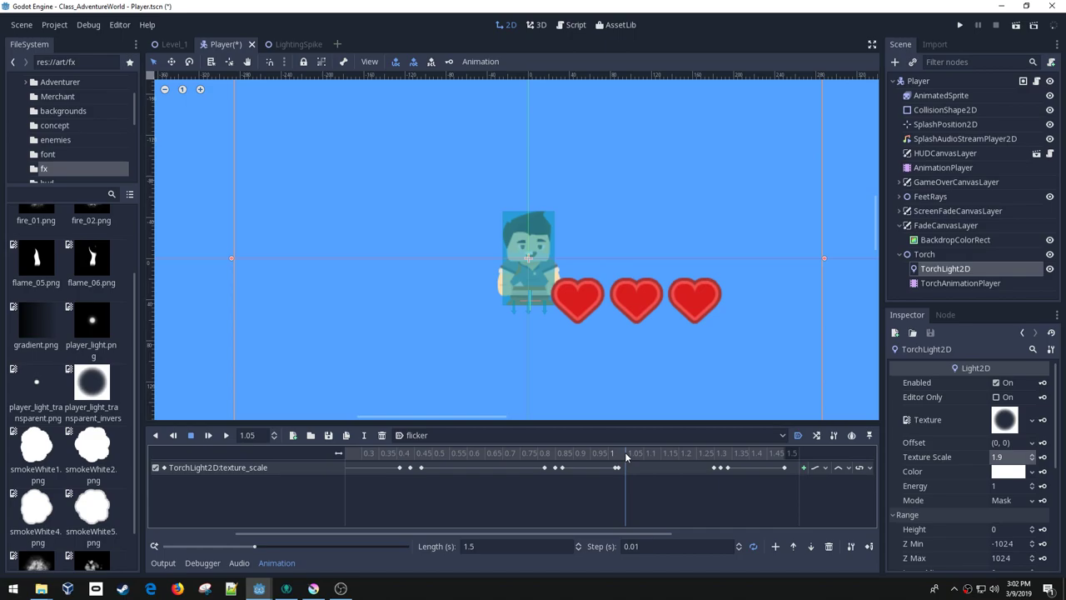
left_click(1011, 457)
type("2")
key("Return")
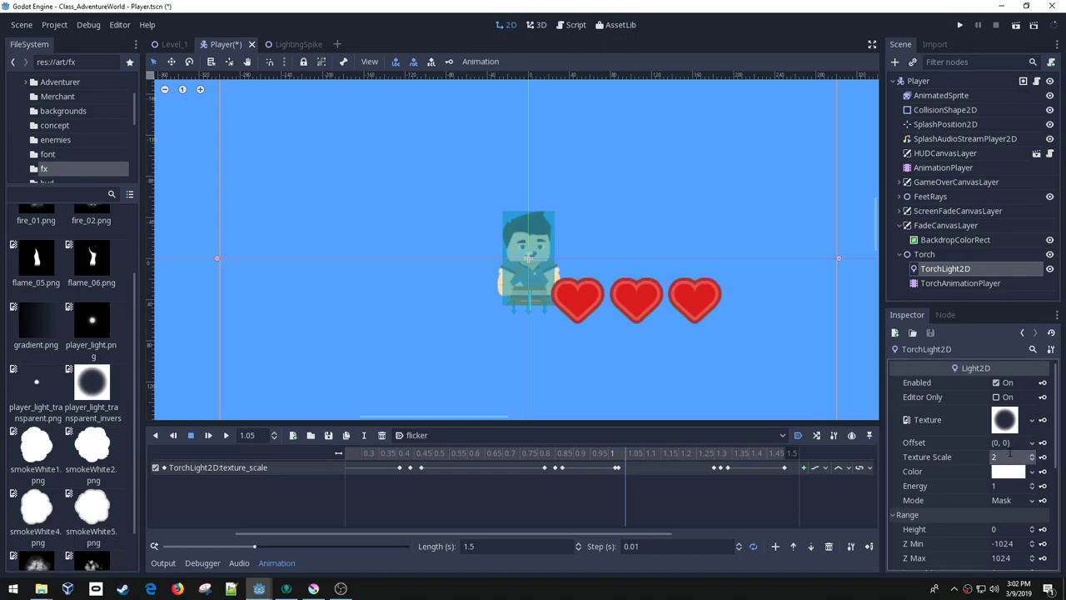
left_click(1043, 456)
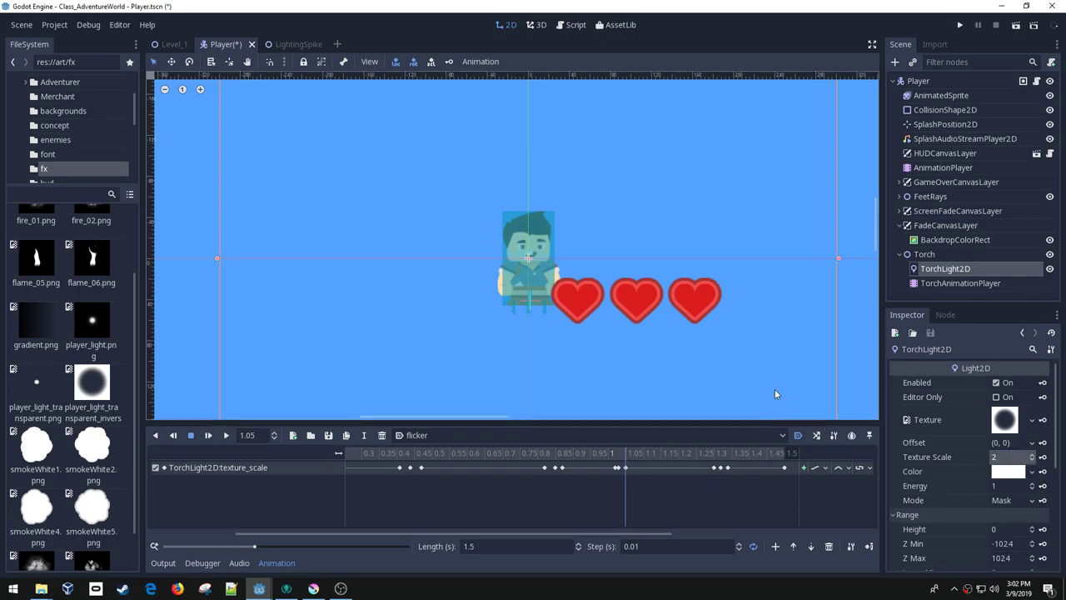
- Run the project and walk the player through the dark cave to check the torch flicker with the added keys
left_click(959, 26)
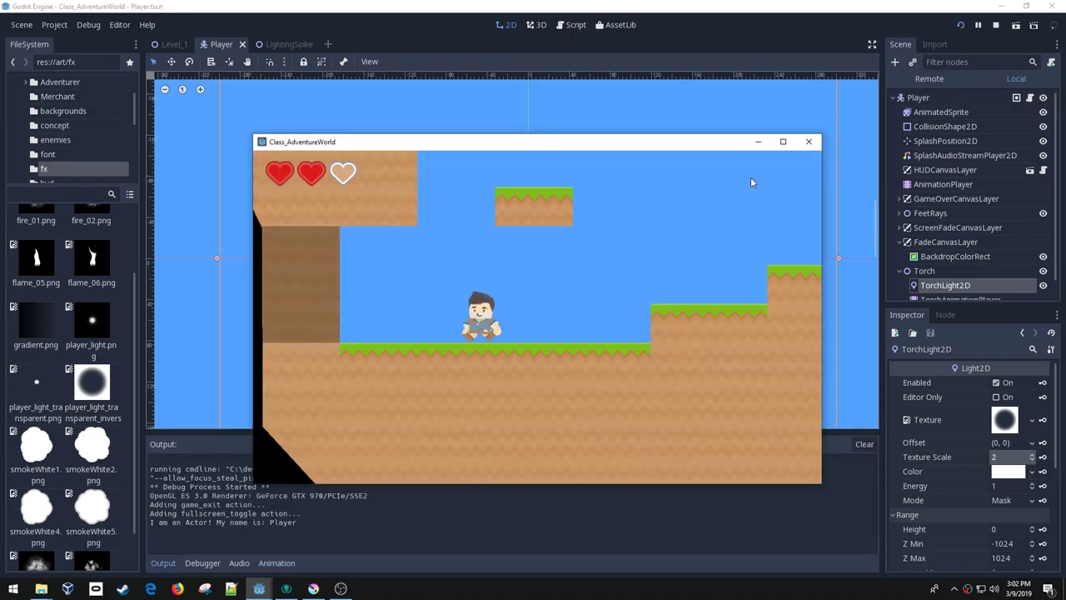
key("Left")
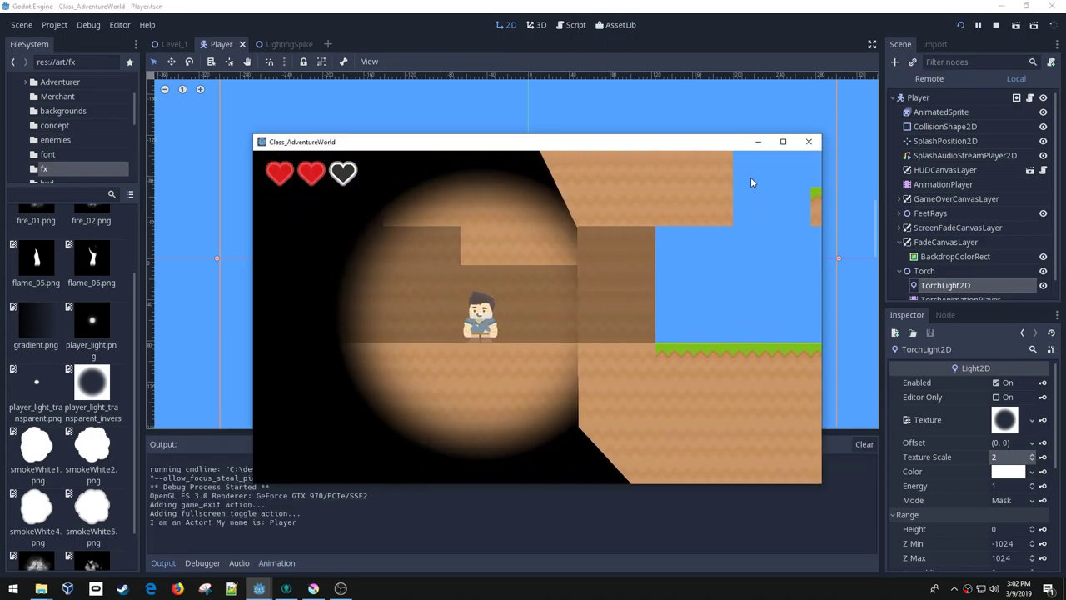
key("Left")
key("Left")
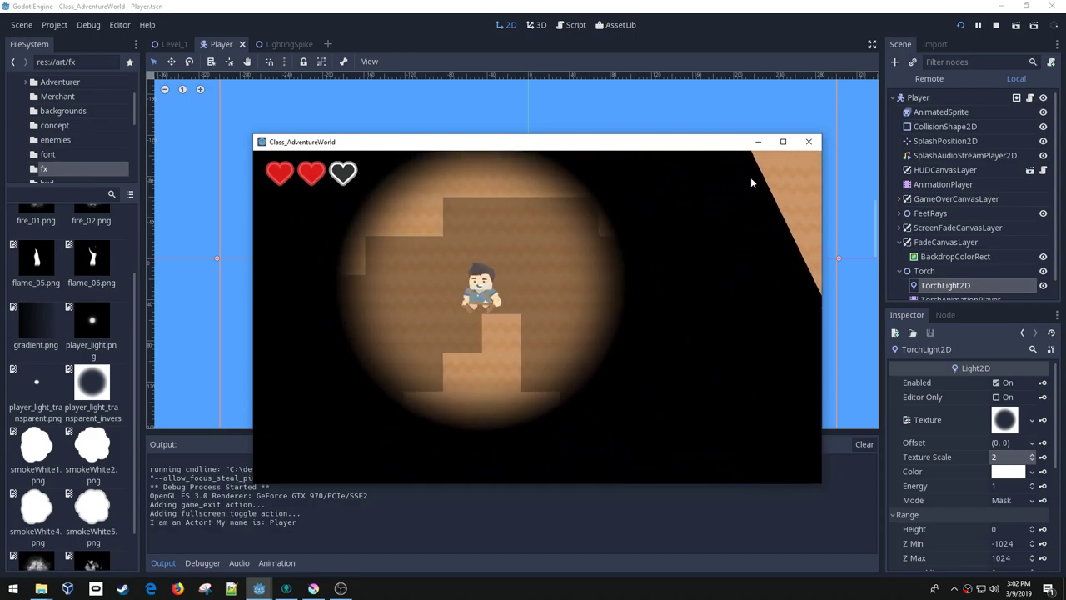
key("Right")
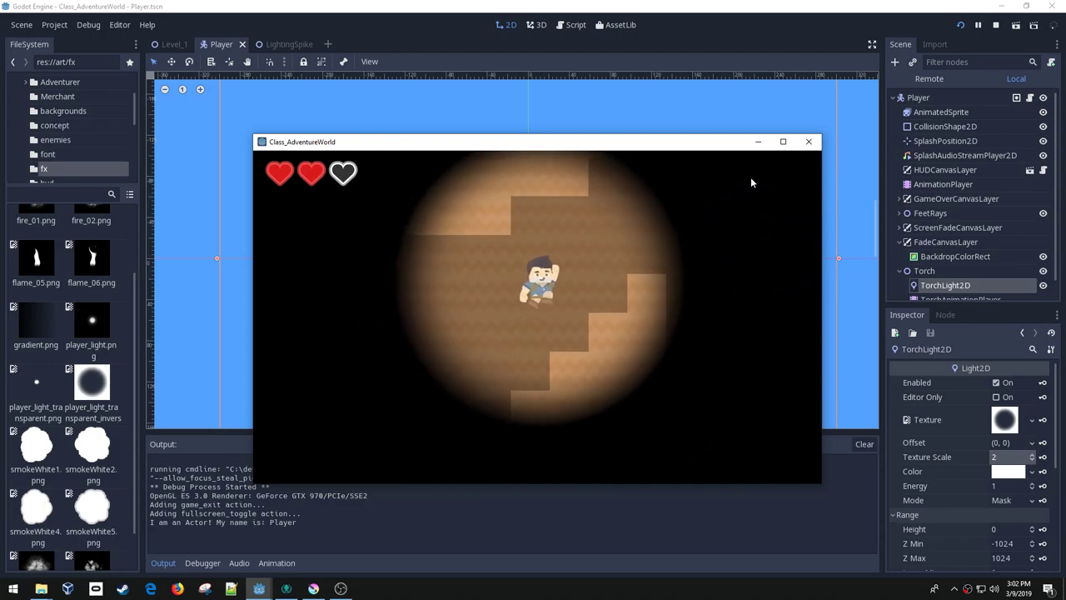
key("Right")
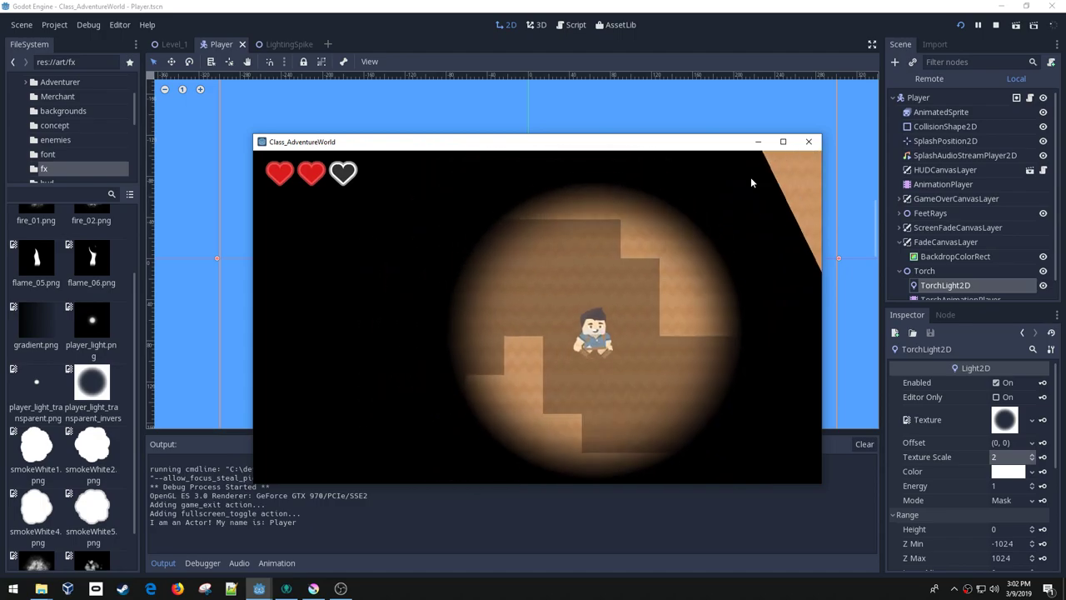
- Close the running game and add a Light2D node as a child of the Torch node
left_click(809, 141)
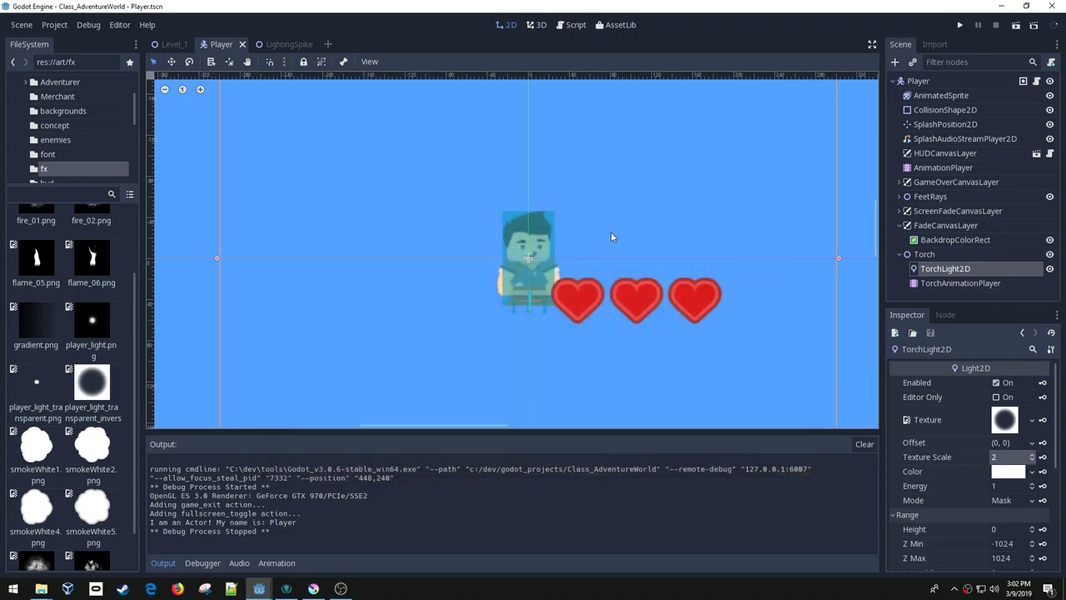
right_click(926, 255)
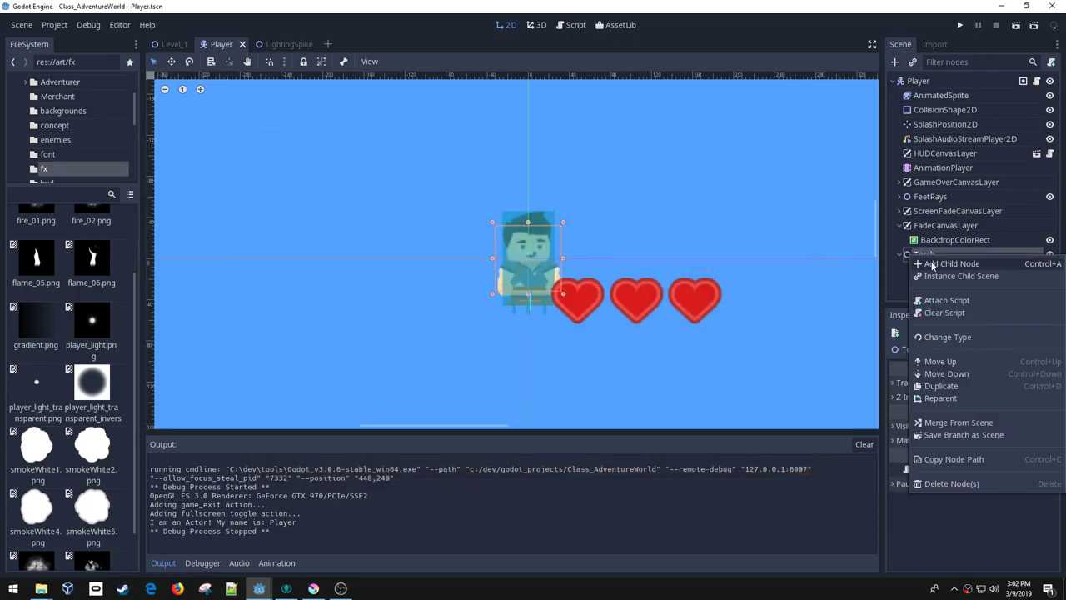
left_click(950, 263)
type("light")
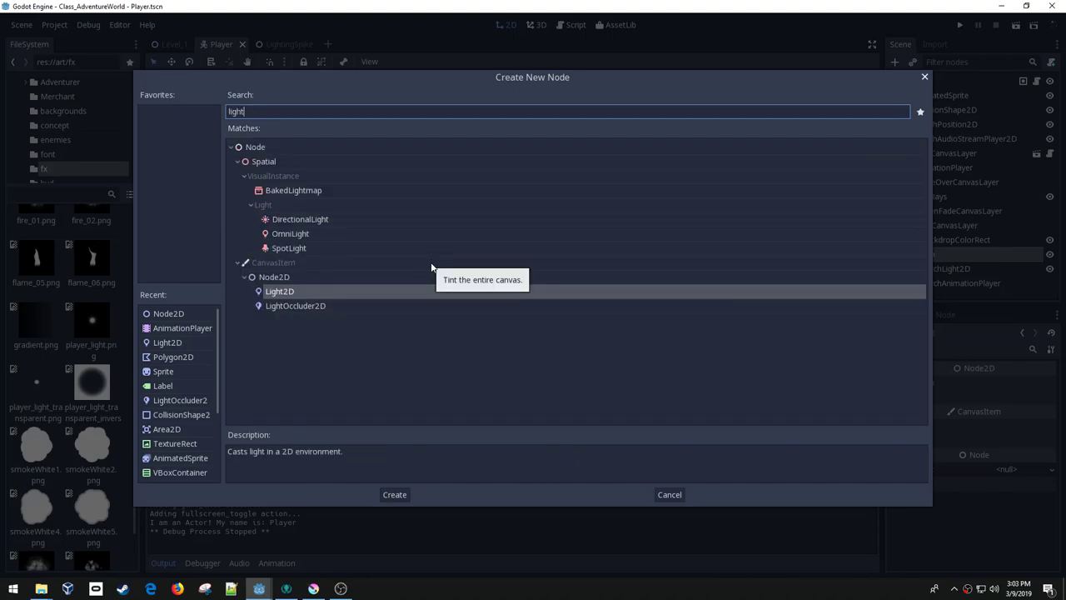
double_click(323, 290)
- Move the new light above TorchAnimationPlayer under Torch and rename it TorchEffectLight2D
left_click_drag(942, 288, 943, 268)
left_click(937, 275)
left_click(925, 274)
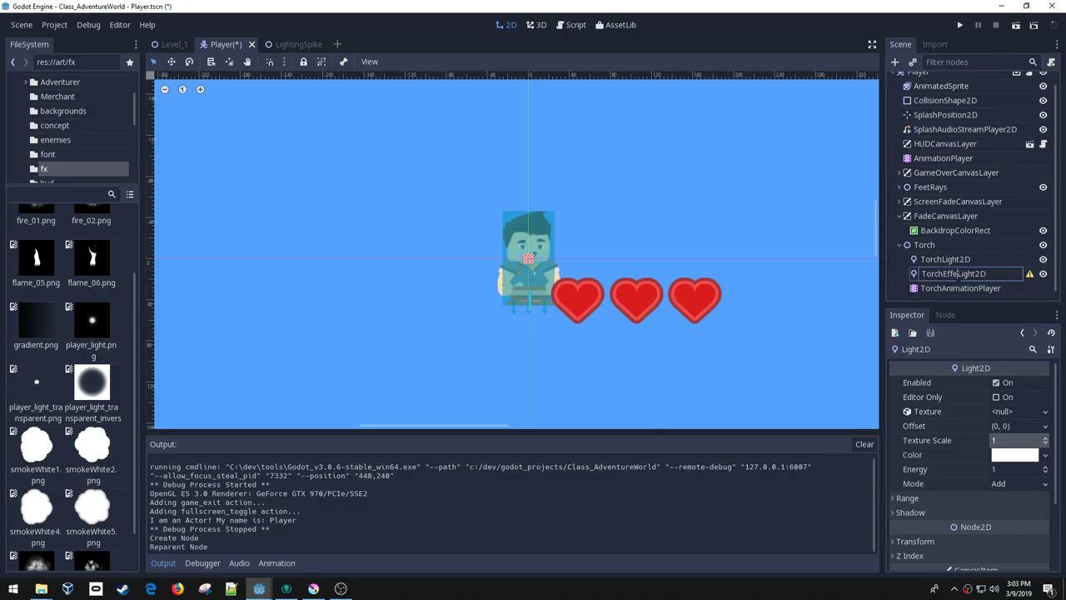
key("Return")
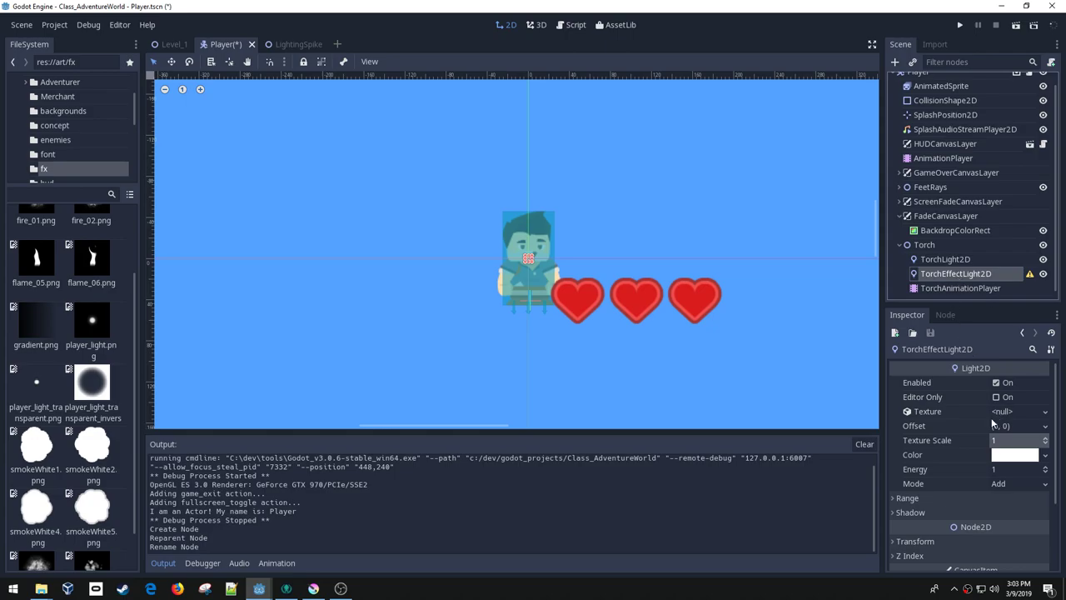
- Assign fire_01.png from the fx folder as the texture of TorchEffectLight2D
scroll(52, 421, "down", 1)
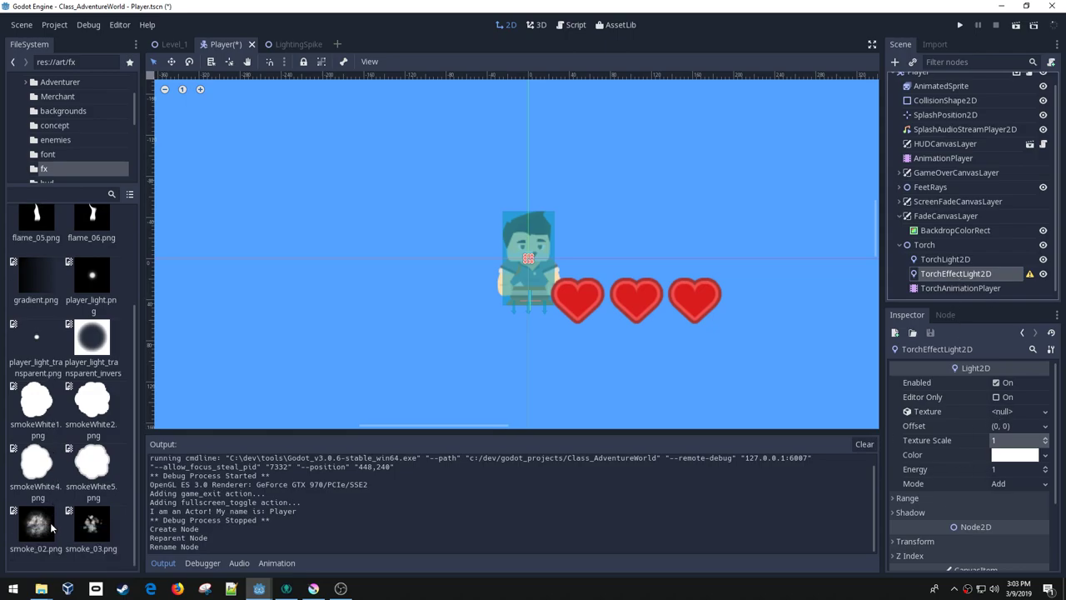
scroll(33, 488, "up", 3)
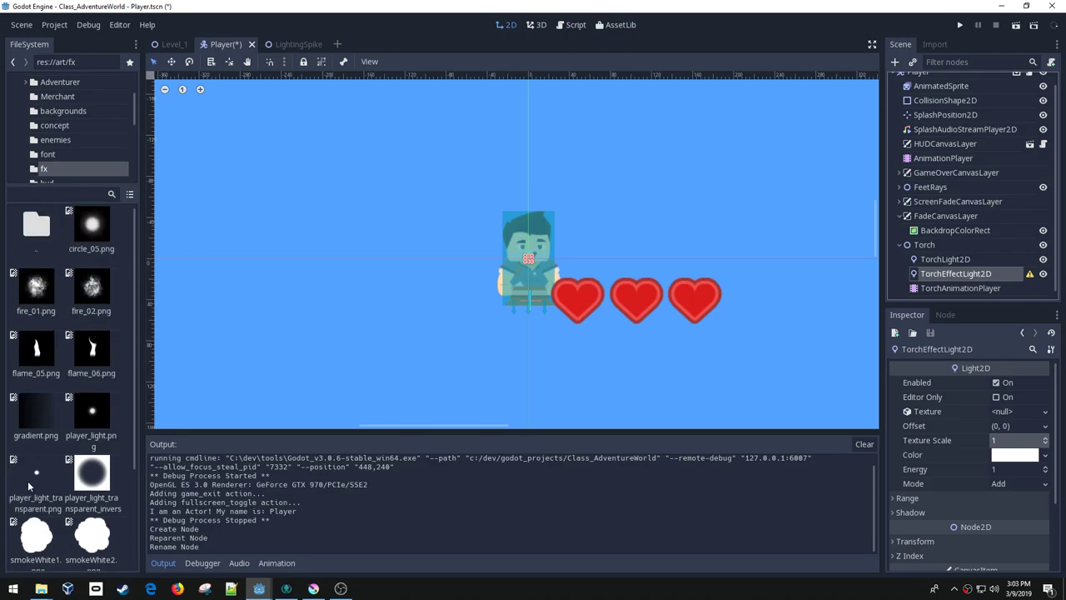
left_click_drag(36, 288, 1004, 414)
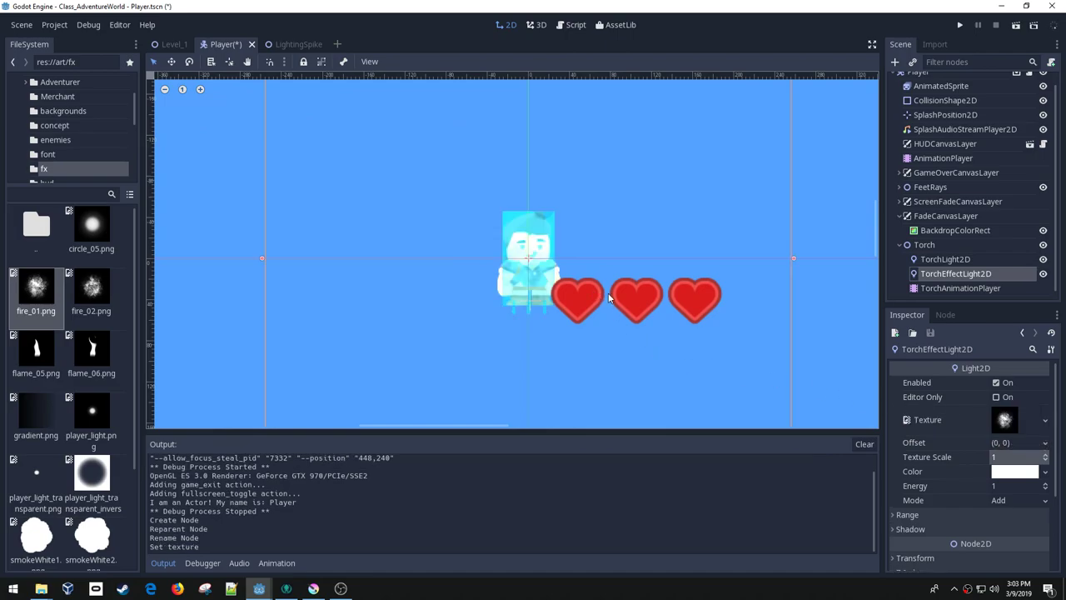
- Set the energy of TorchEffectLight2D to 0.2 and save the Player scene
left_click(1008, 486)
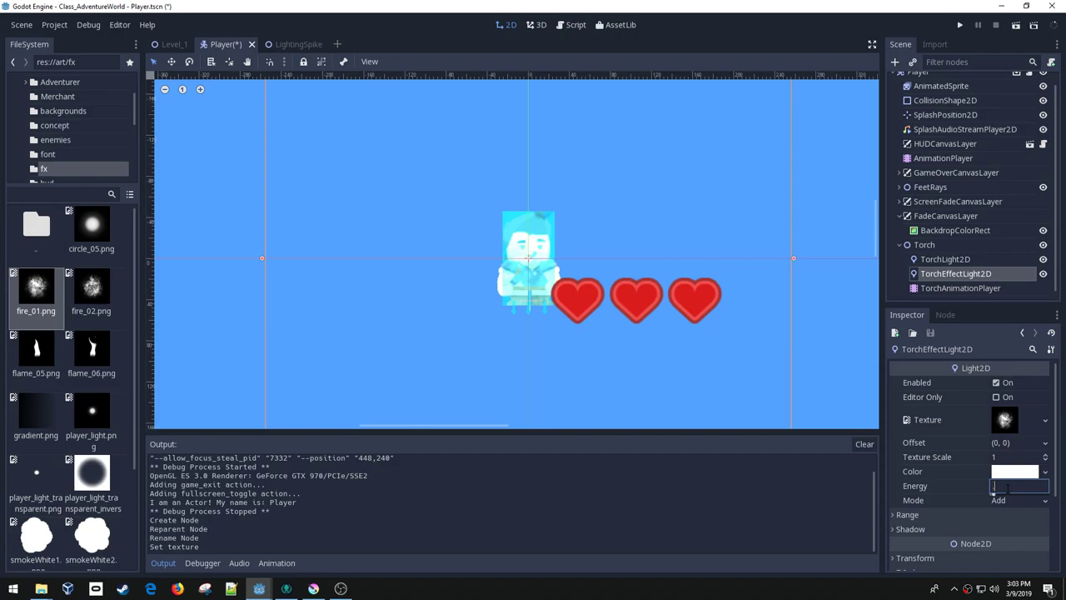
type("0.2")
key("Return")
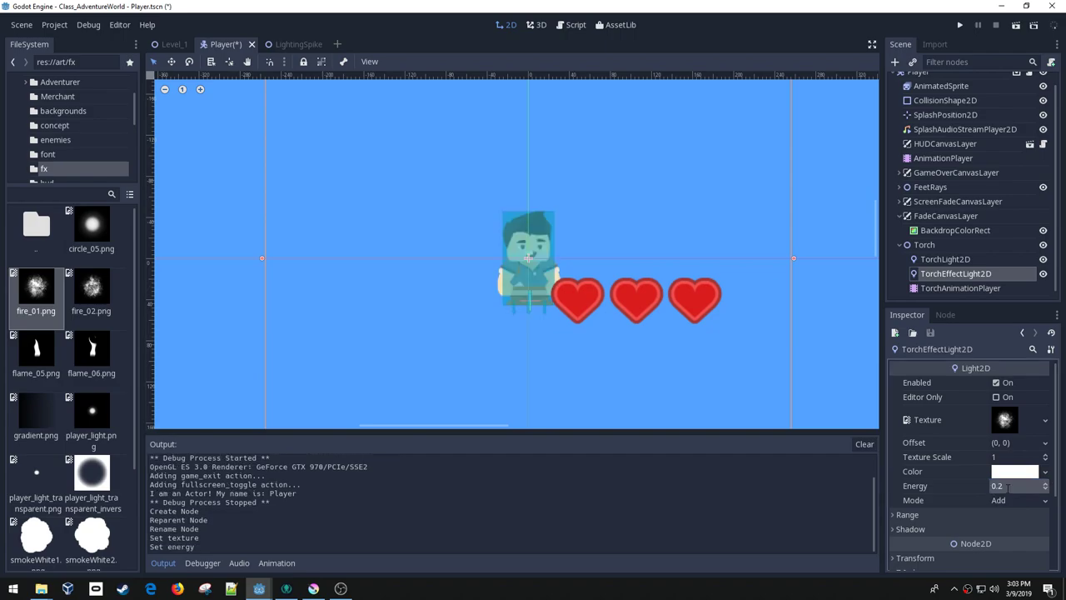
key("ctrl+s")
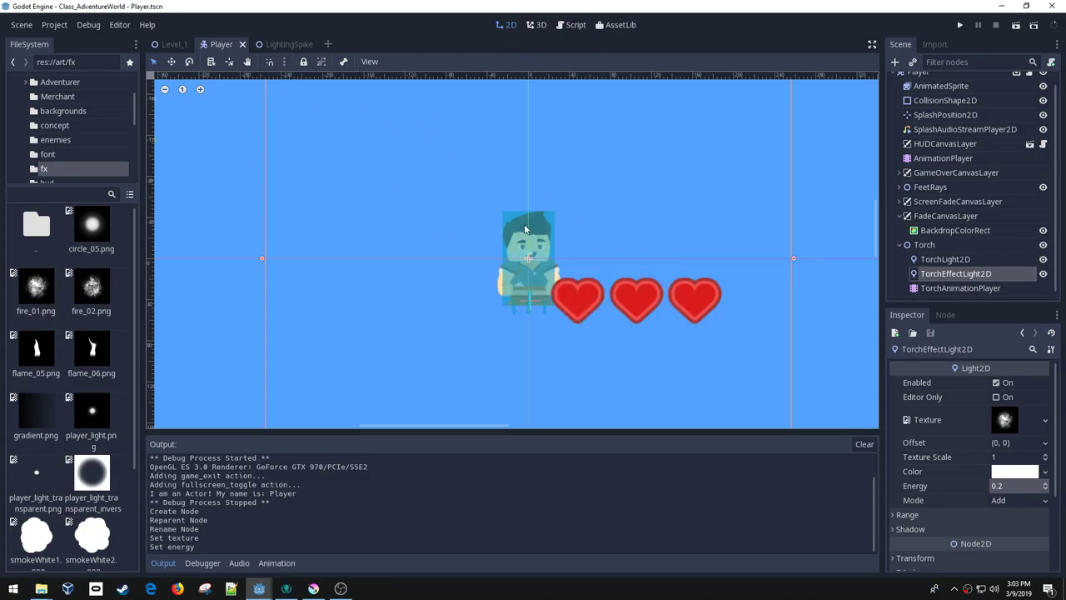
- In the Level_1 scene, move the Player from outside the cave entrance into the dark cave area
left_click(172, 45)
middle_click_drag(680, 251, 457, 185)
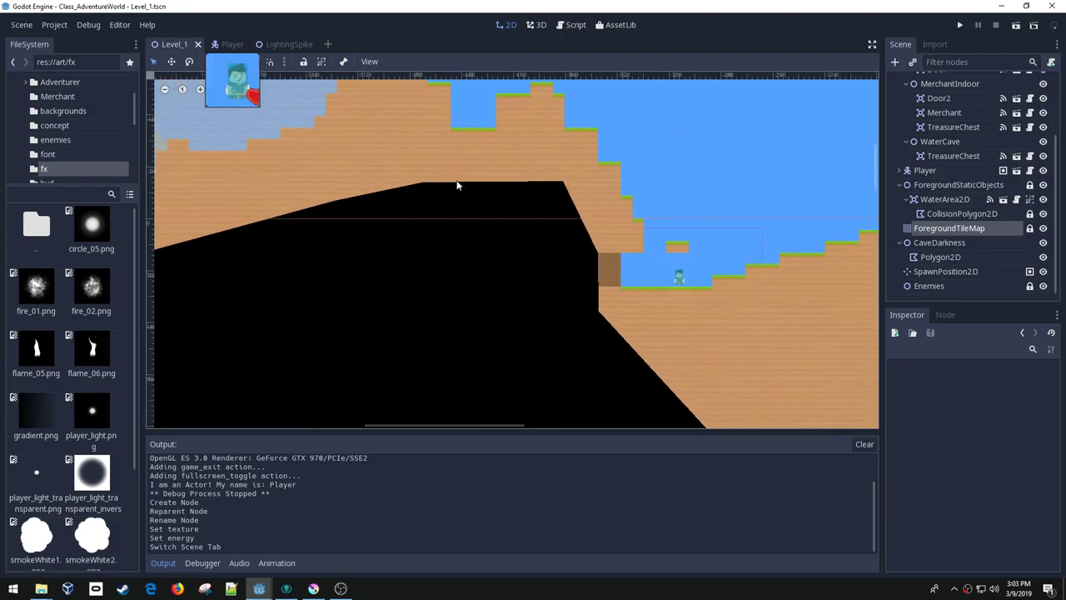
left_click_drag(681, 280, 556, 272)
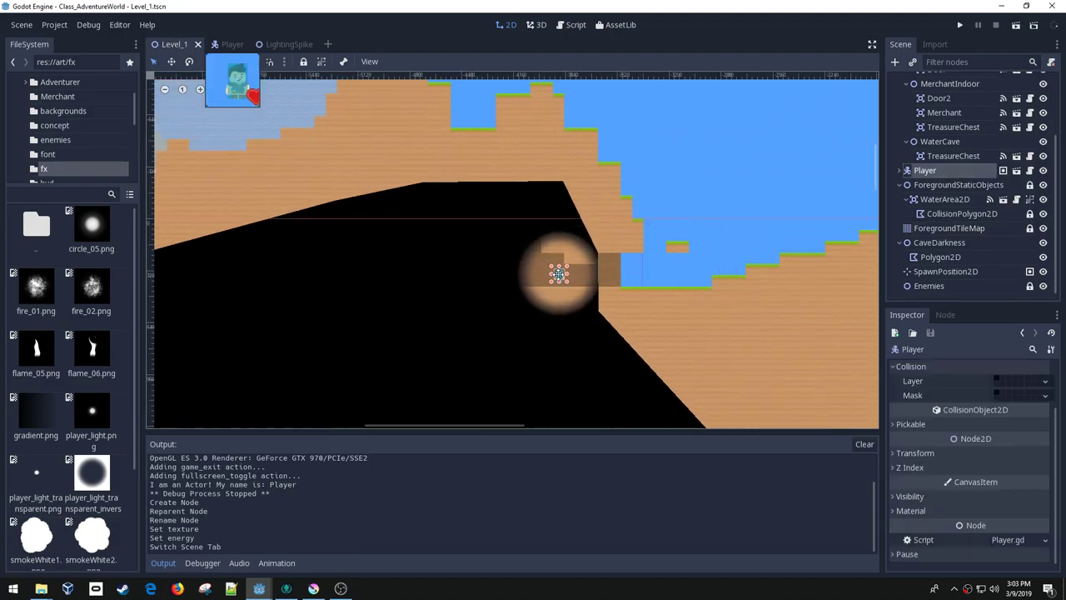
scroll(571, 289, "up", 2)
scroll(557, 286, "up", 4)
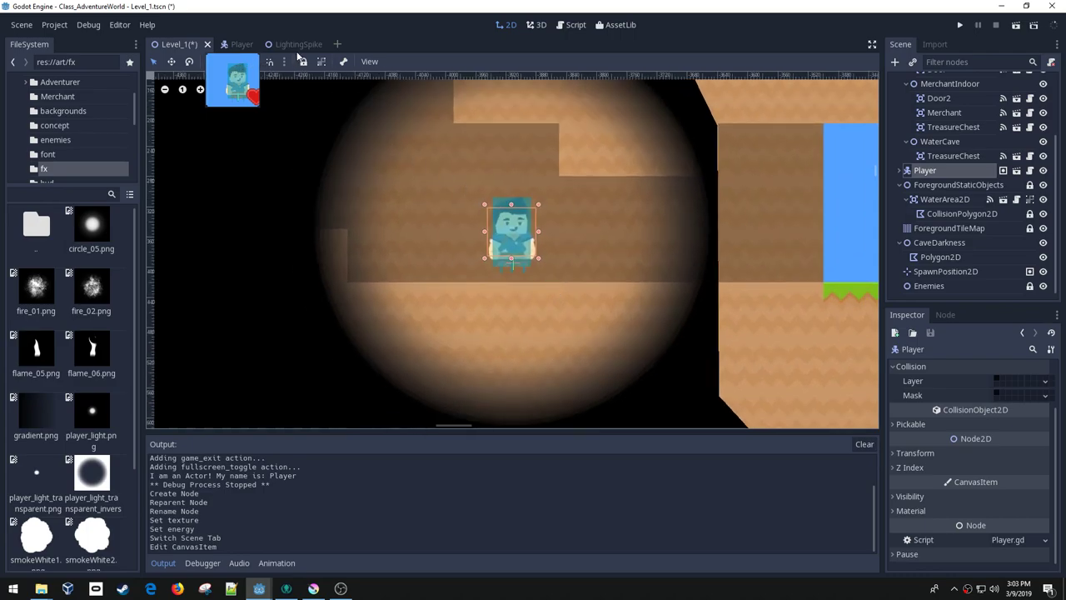
- Set the energy of TorchEffectLight2D in the Player scene to 0.7
left_click(240, 45)
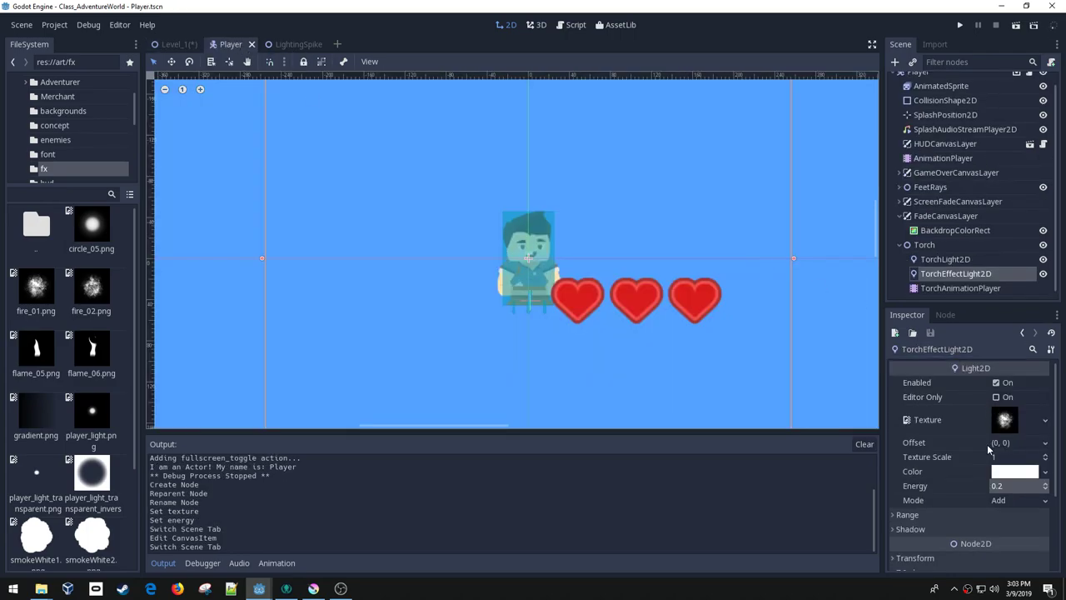
left_click(1003, 487)
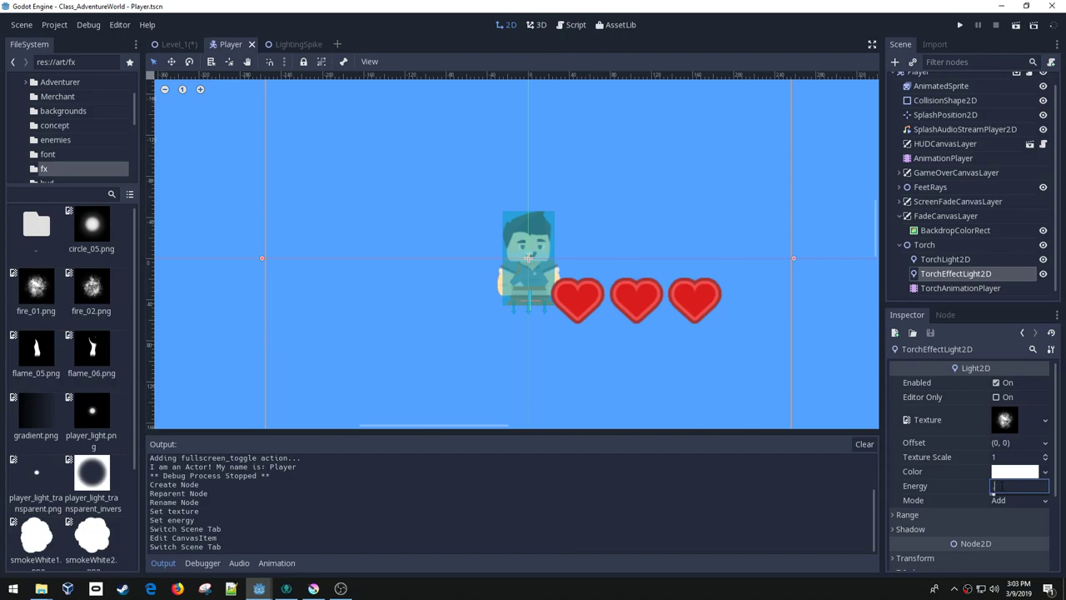
type(".7")
key("Return")
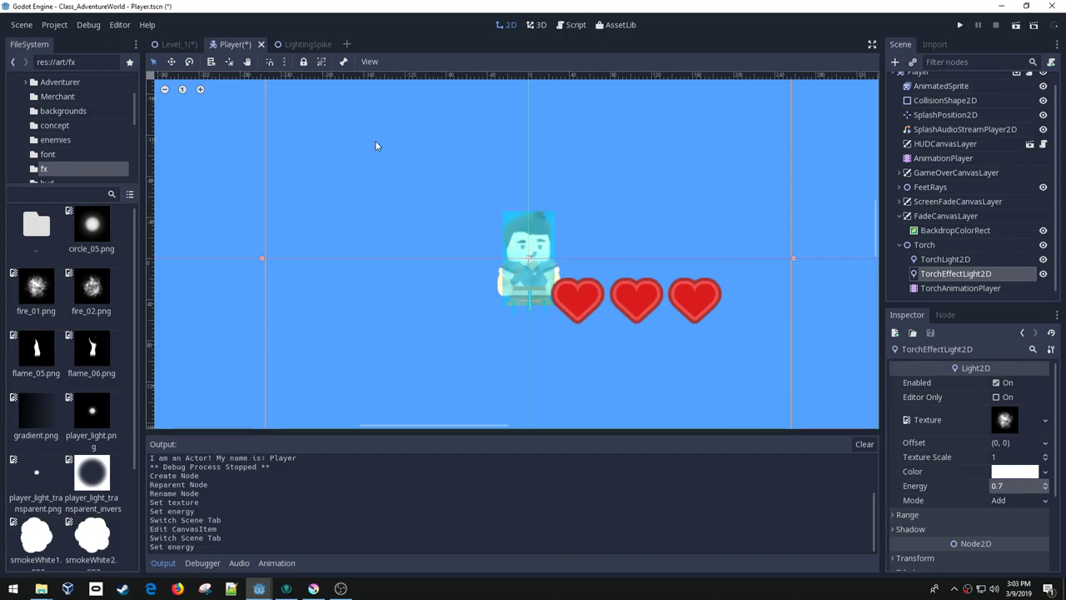
- Save the Level_1 scene, run the game to check the torch effect in the cave, and close it
left_click(179, 44)
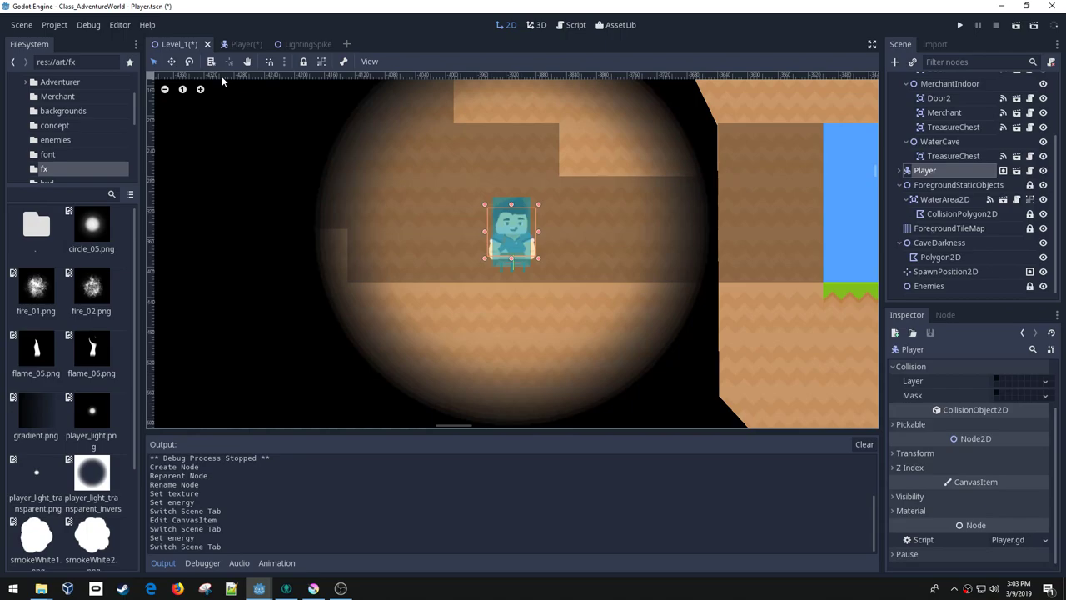
key("ctrl+s")
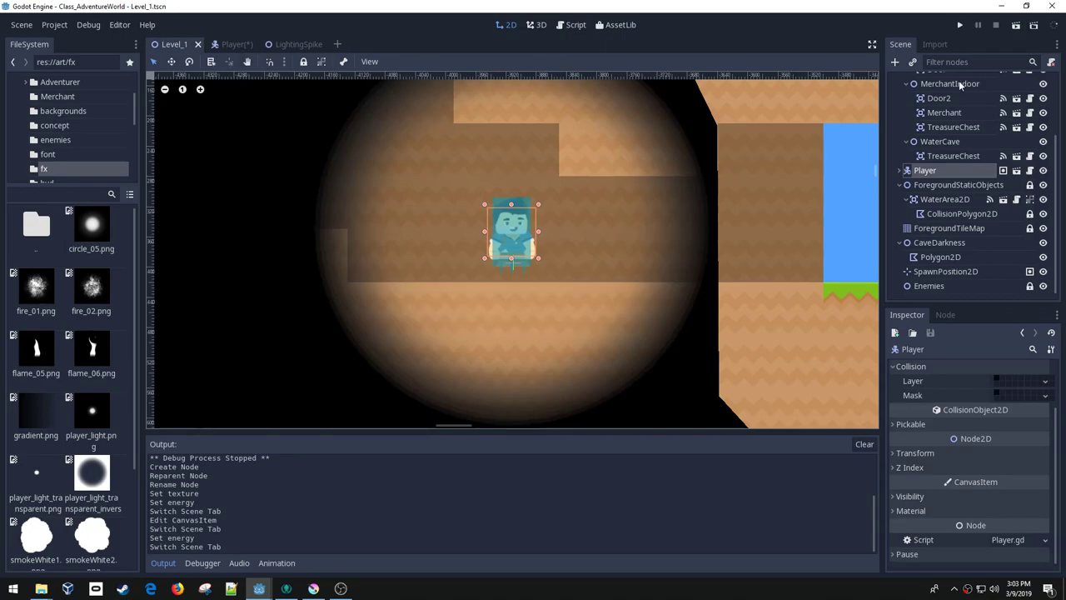
left_click(961, 26)
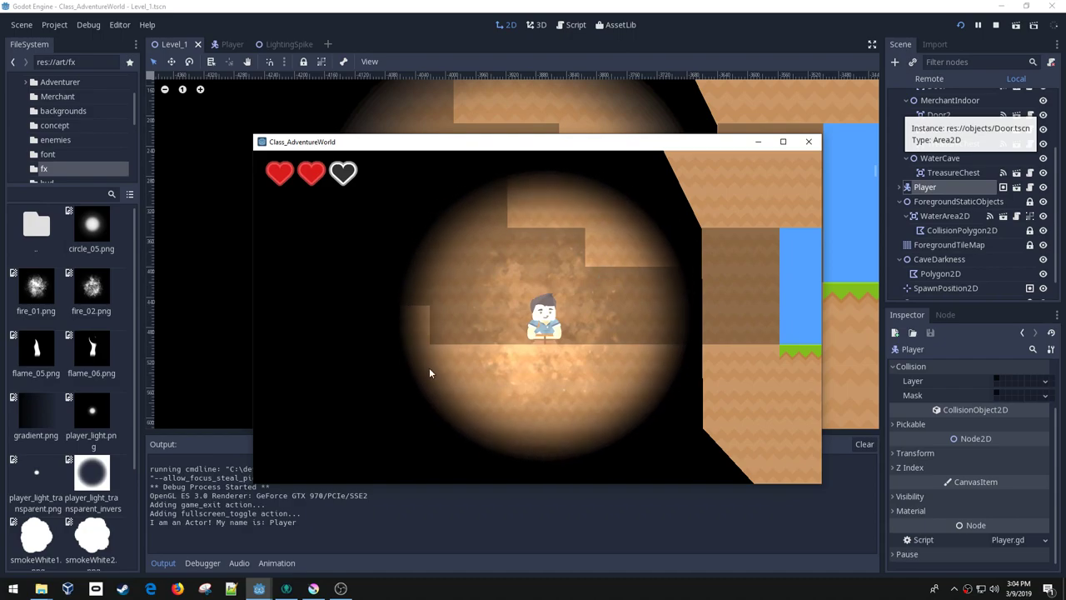
left_click(808, 142)
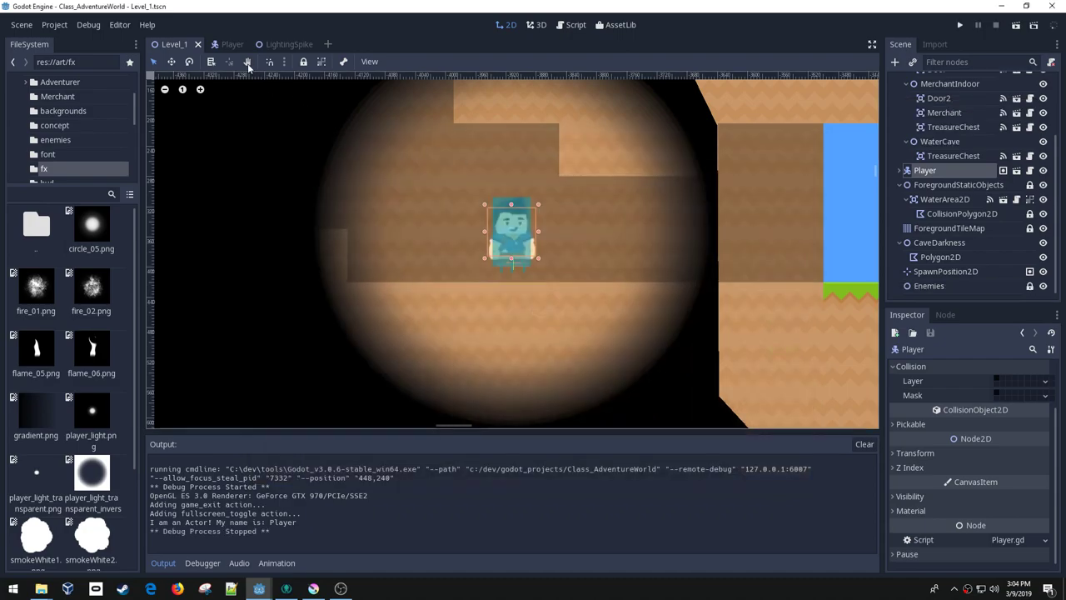
- Set the texture scale of TorchEffectLight2D in the Player scene to 2
left_click(232, 44)
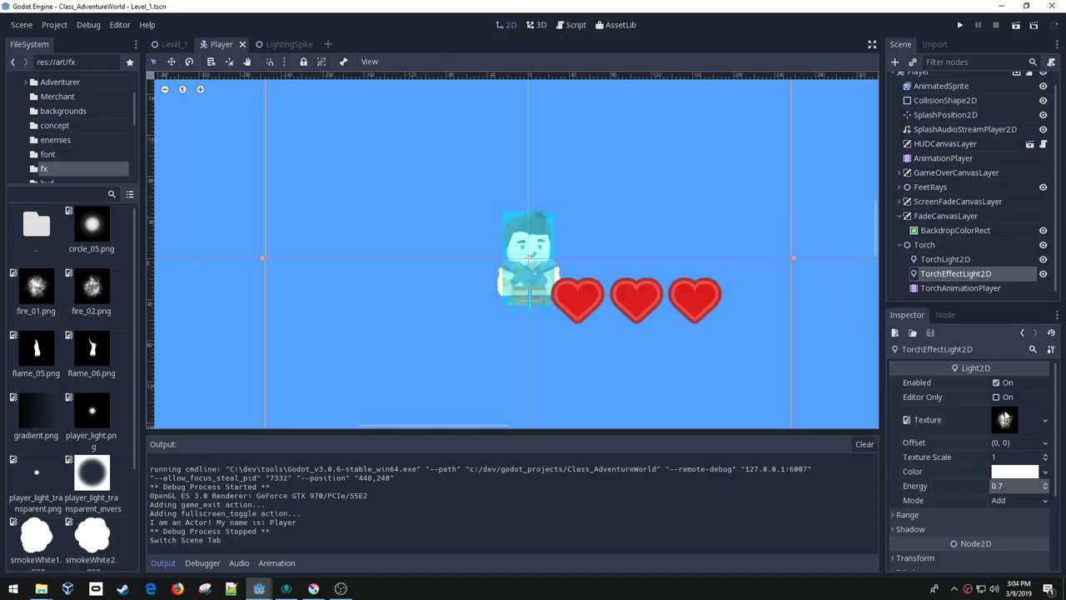
left_click(1005, 457)
type("2")
key("Return")
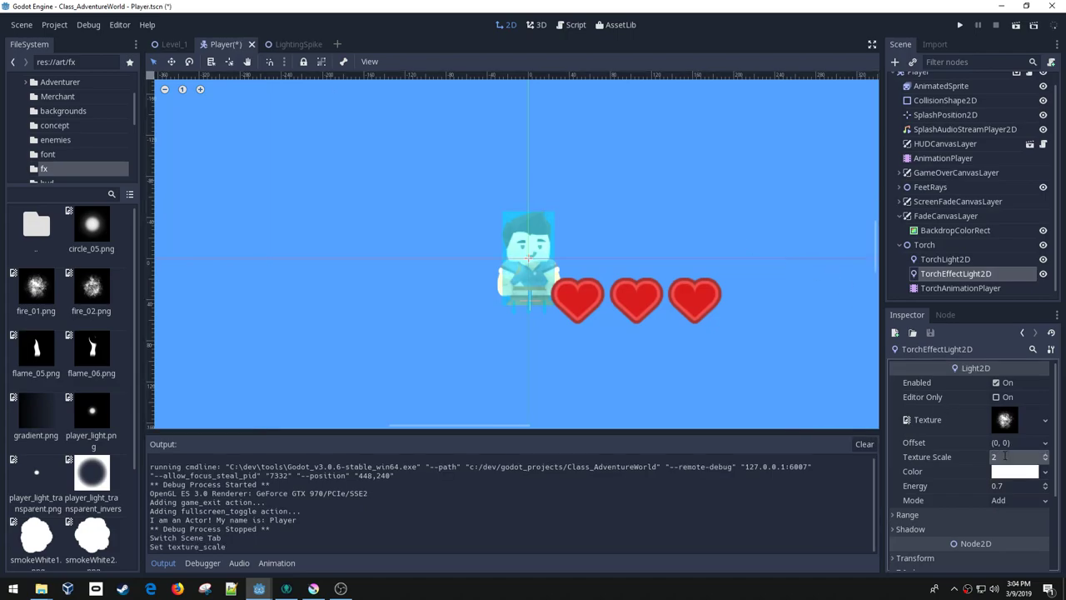
- Run the game, walk the player back and forth through the cave to check the enlarged torch effect, and close it
left_click(962, 25)
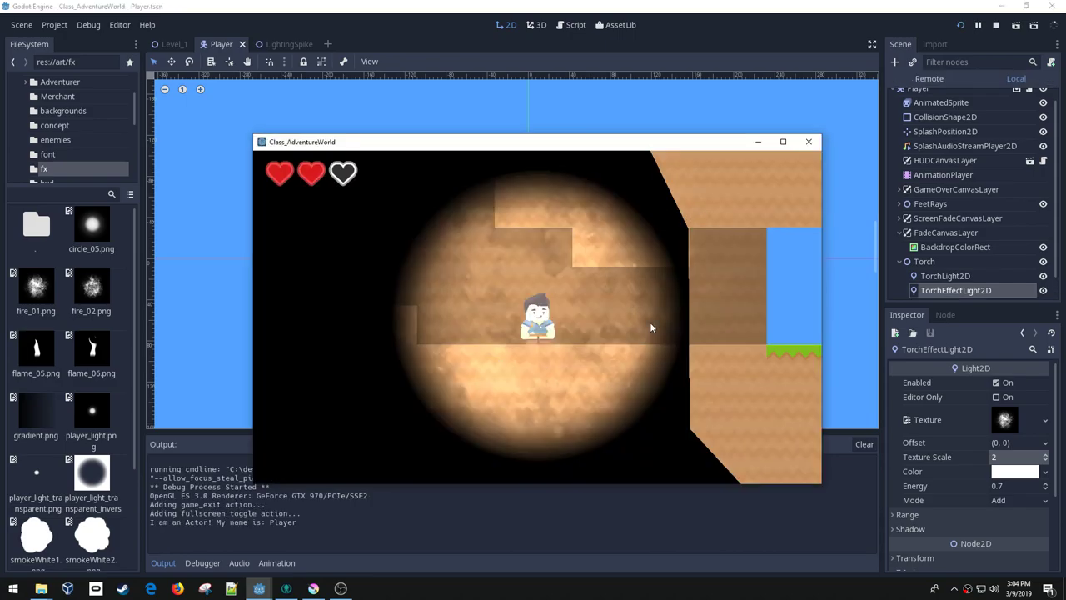
key("Left")
key("Right")
key("Left")
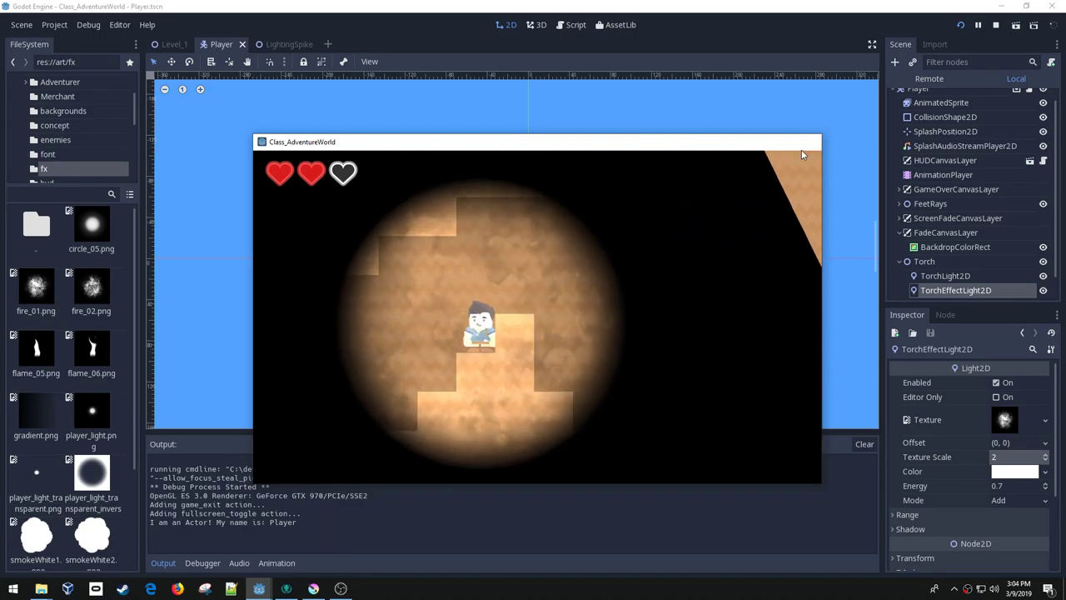
left_click(808, 141)
- Set the energy of TorchEffectLight2D to 0.5 and save the Player scene
left_click(1003, 485)
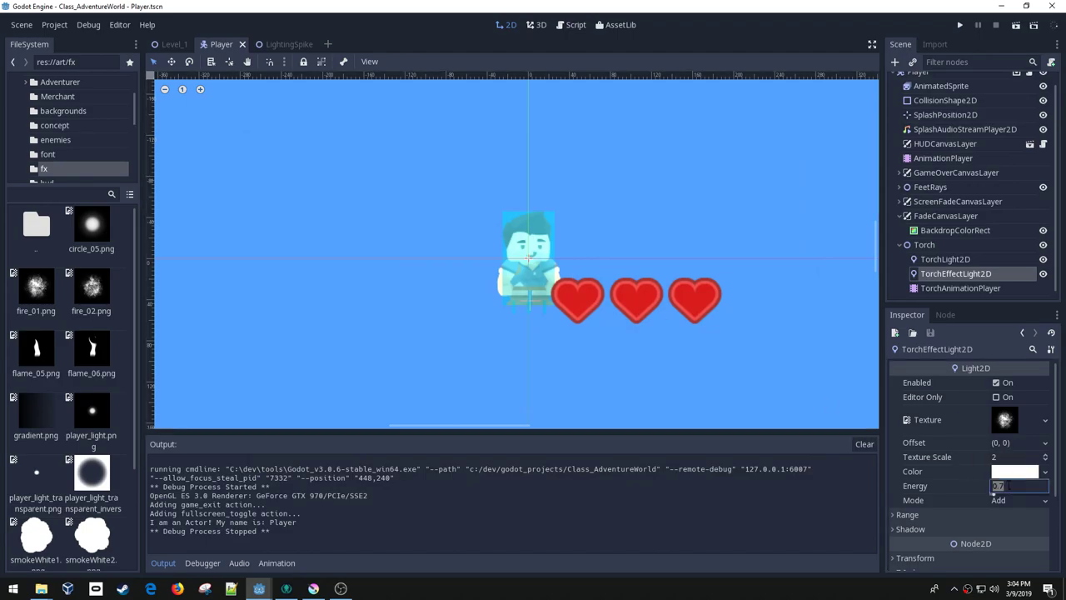
type("0.5")
key("Return")
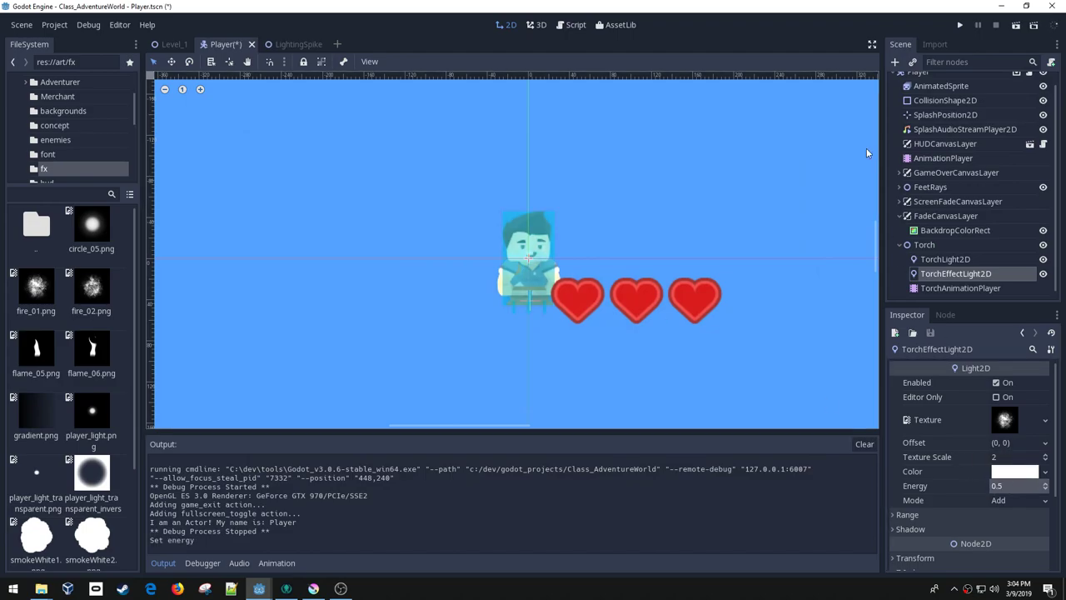
key("ctrl+s")
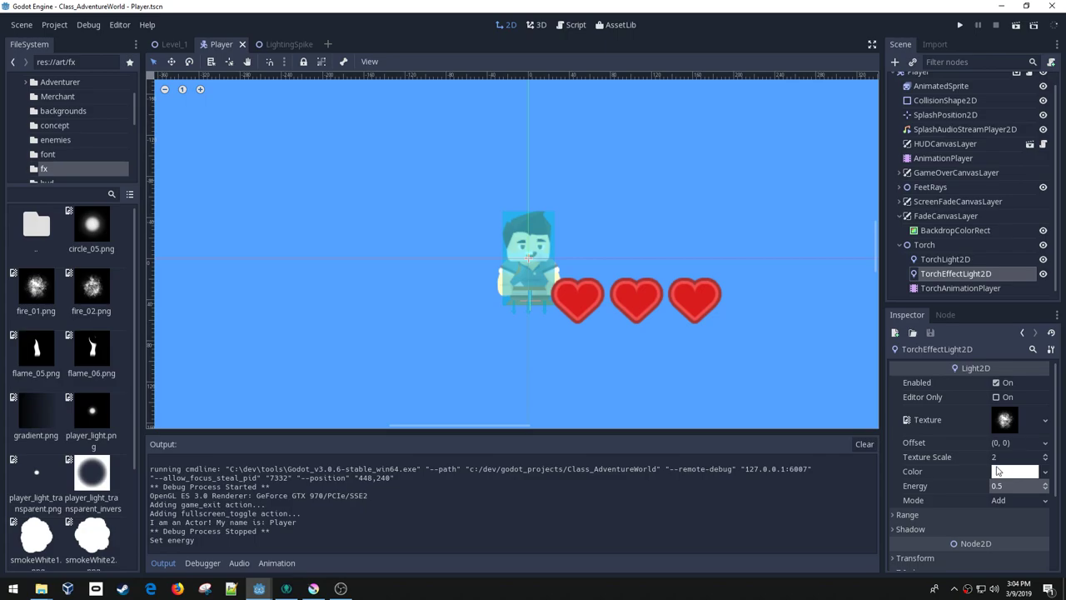
- Set the light color of TorchEffectLight2D to the orange-yellow ffb900
left_click(999, 472)
left_click(1053, 334)
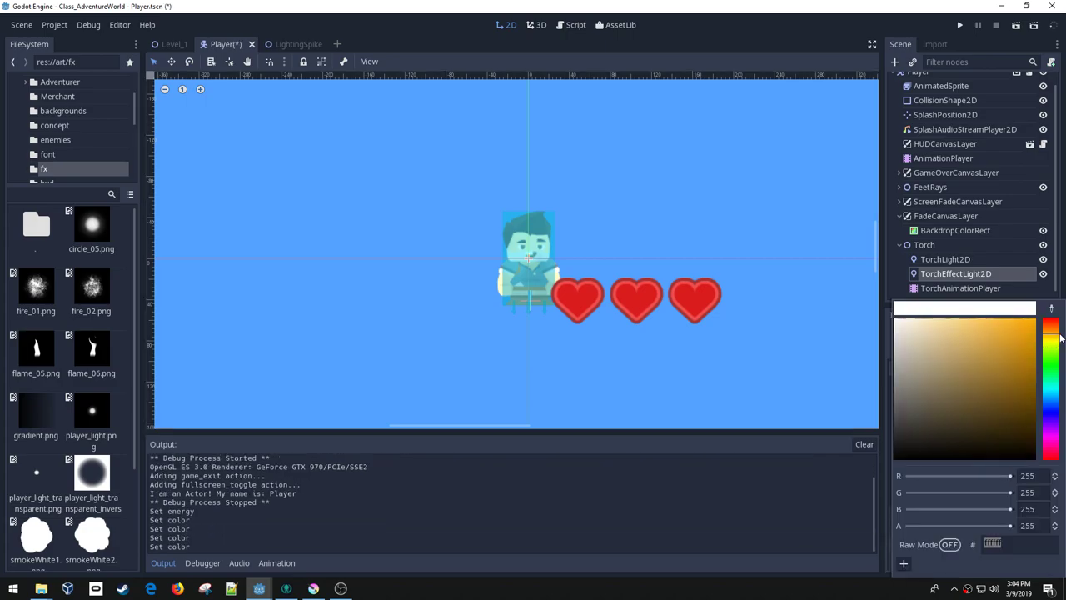
left_click_drag(1022, 330, 1054, 313)
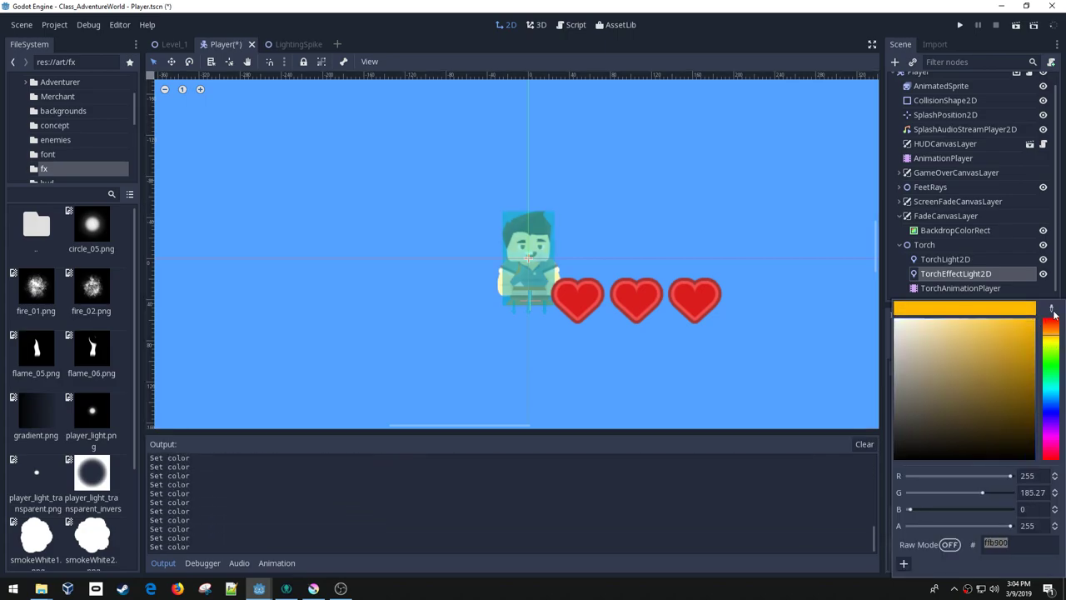
left_click(960, 32)
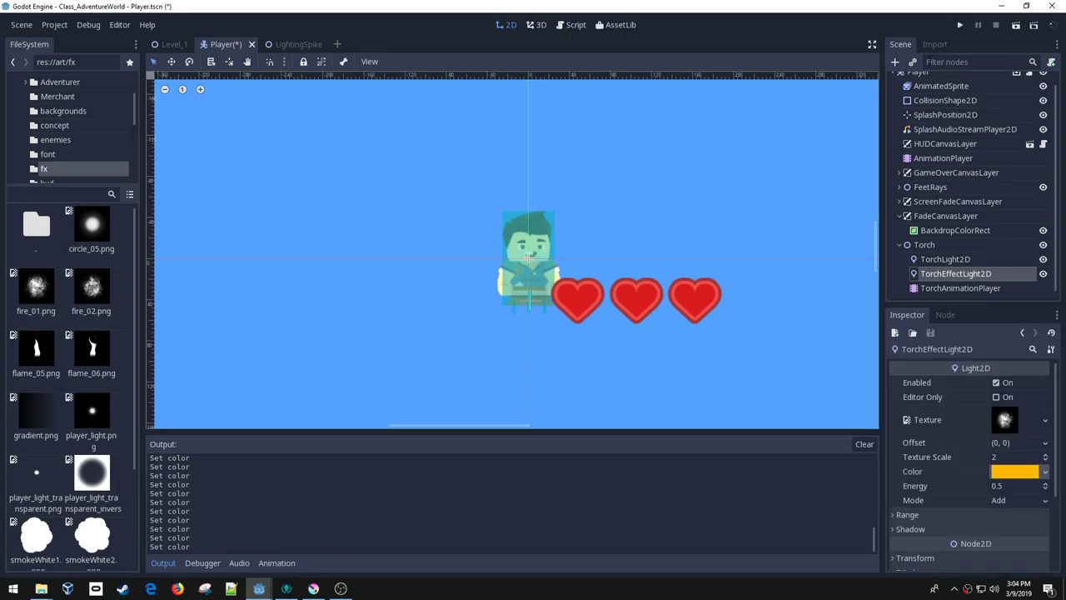
- Run the game and walk the player around the cave to check the tinted torch light
left_click(959, 25)
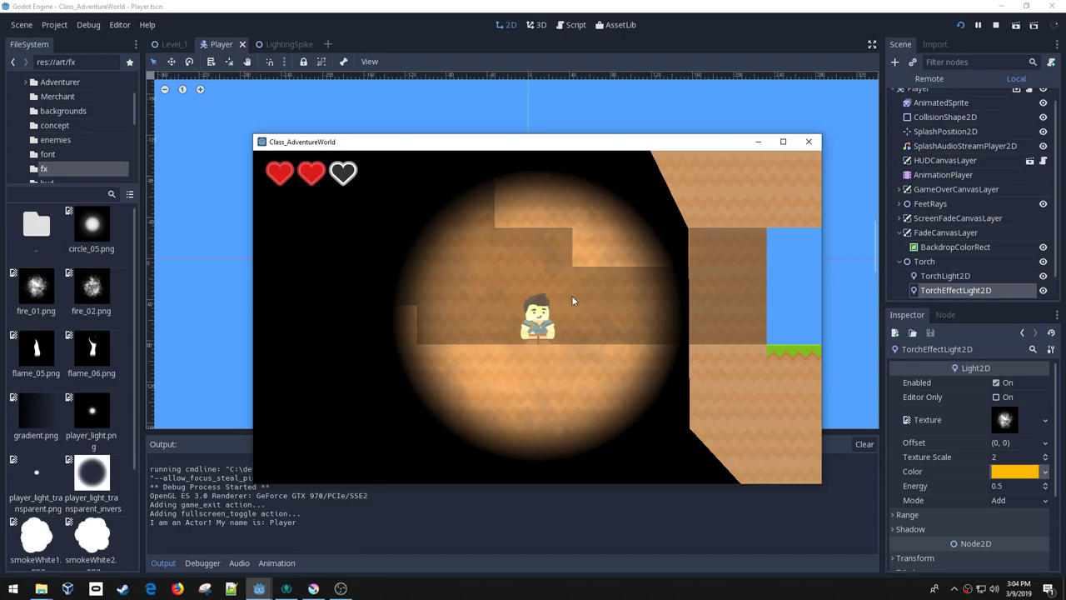
key("Left")
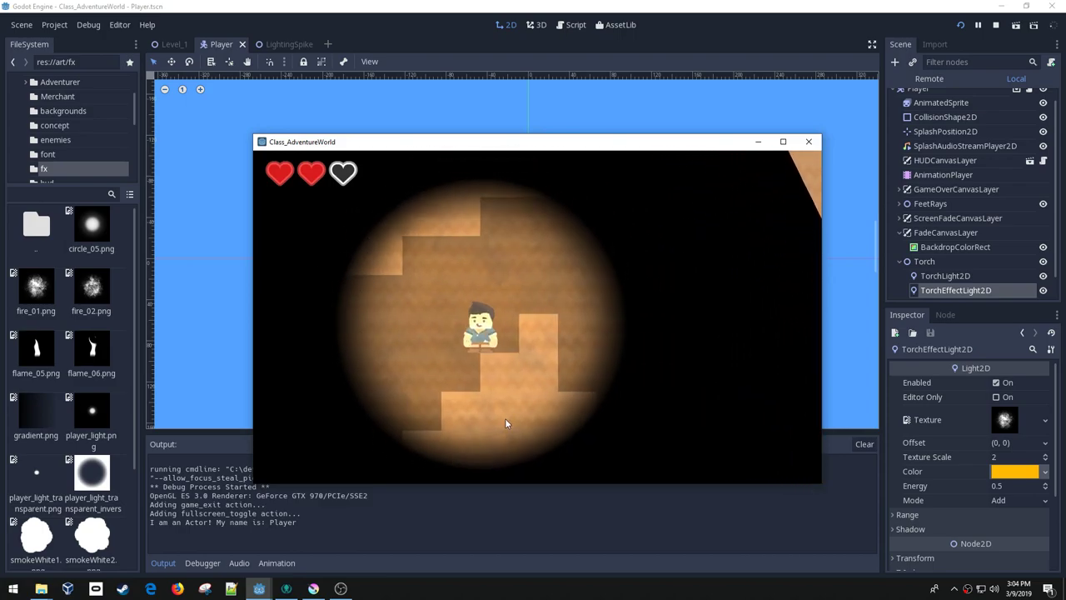
key("Down")
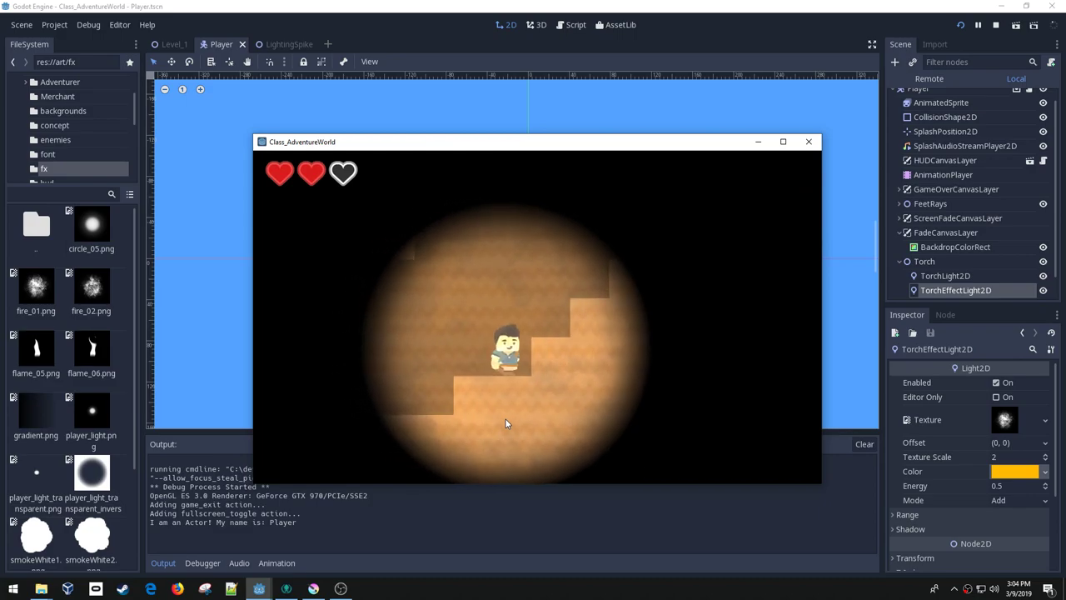
key("Right")
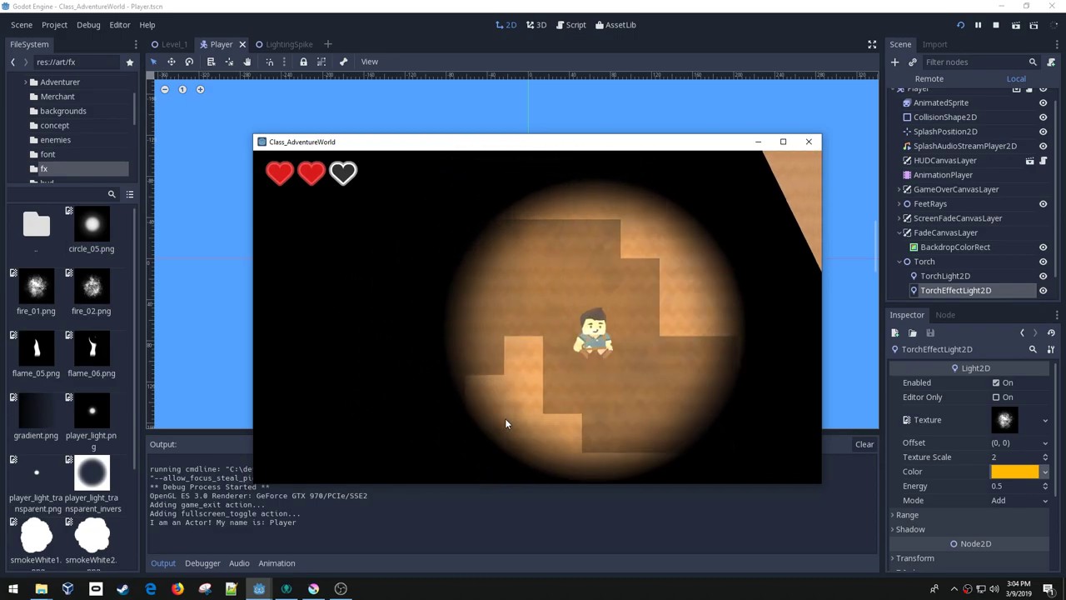
- Walk the player out of the cave, jump up the grassy steps and return to the cave entrance to check the torch light outdoors
key("Right")
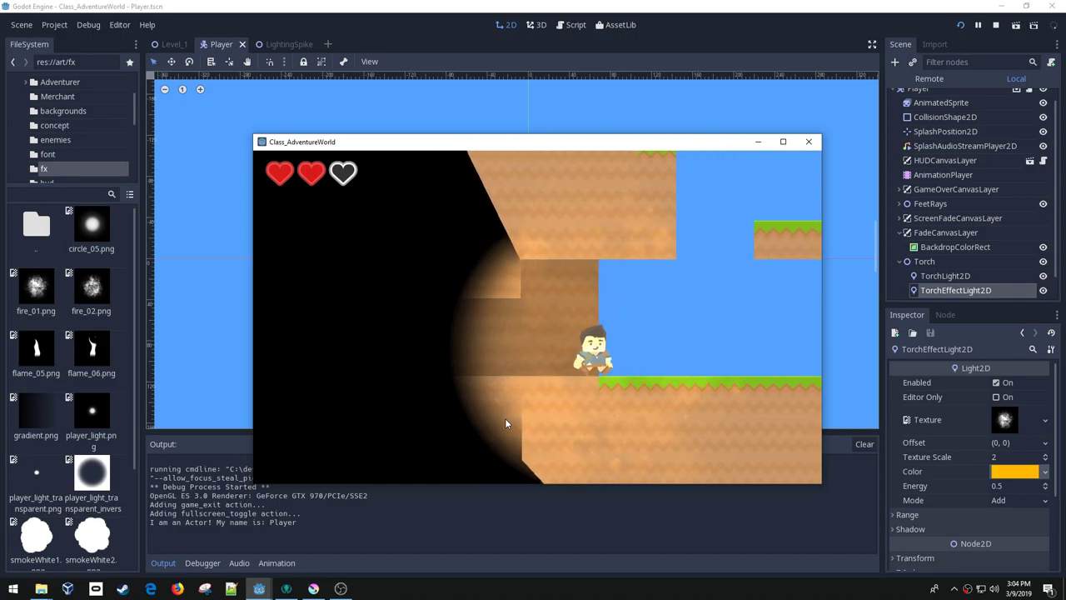
key("Right")
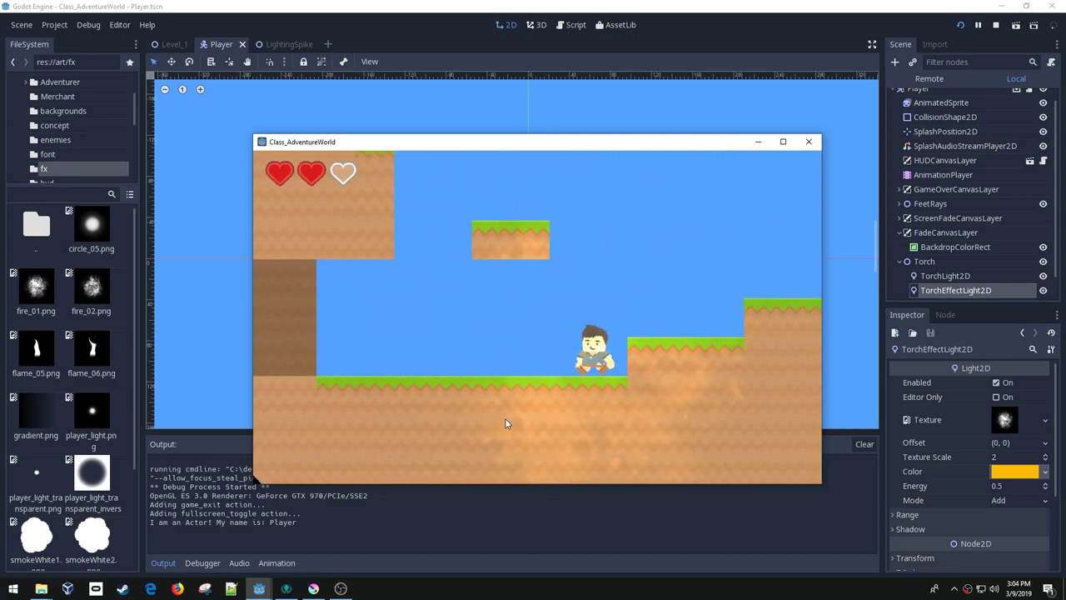
key("Left")
key("Right")
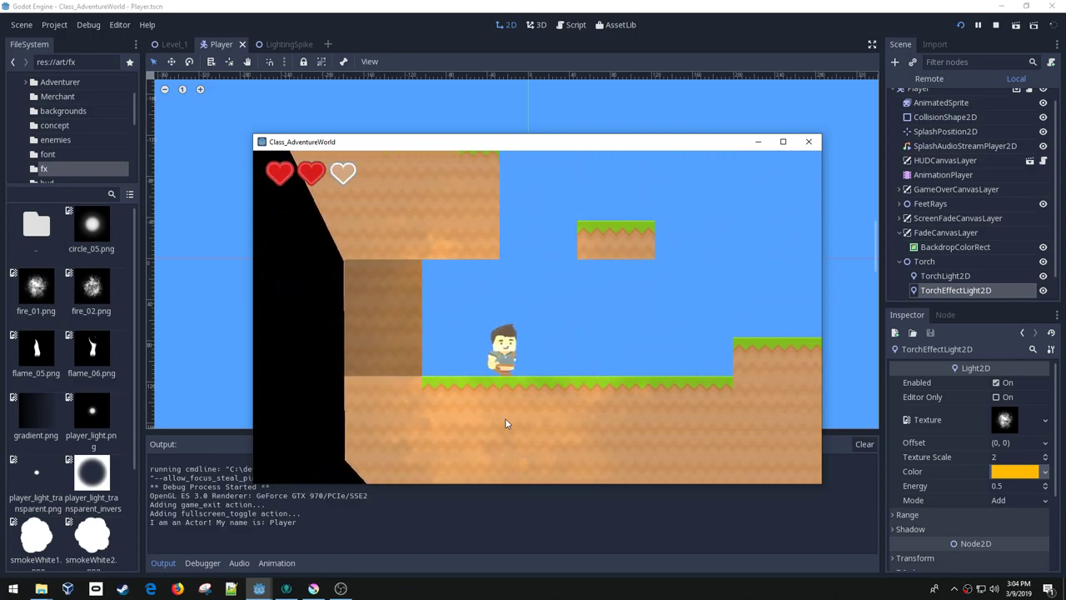
key("Right")
key("space")
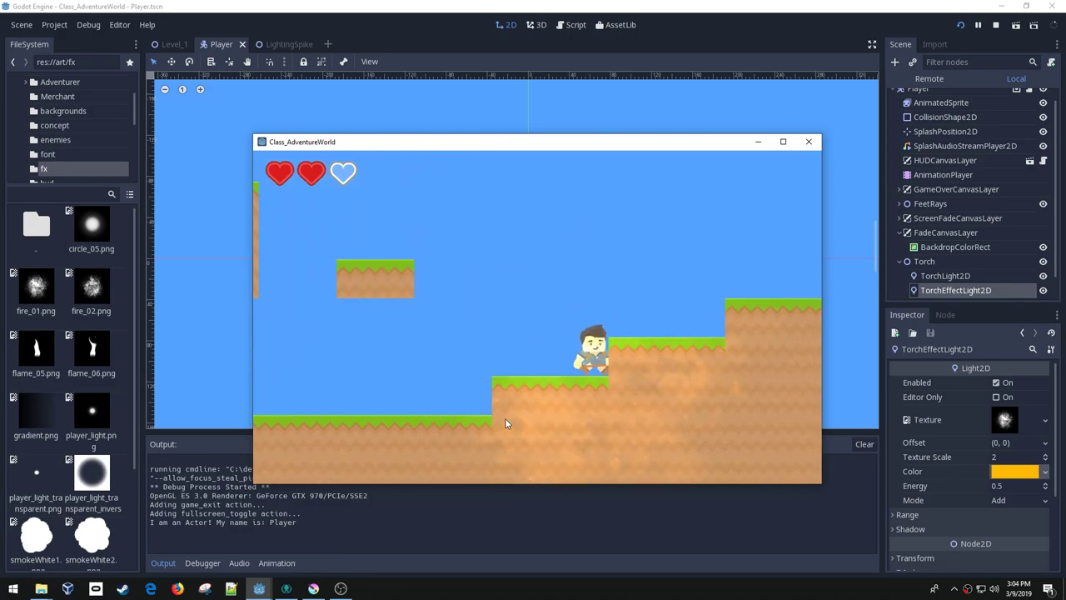
key("space")
key("space")
key("Left")
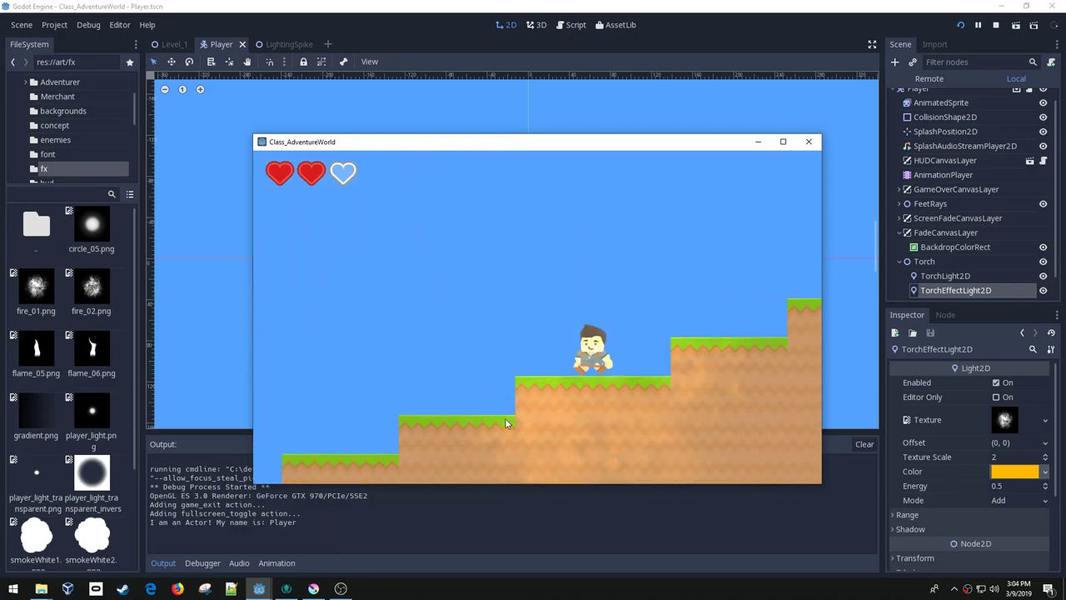
key("Left")
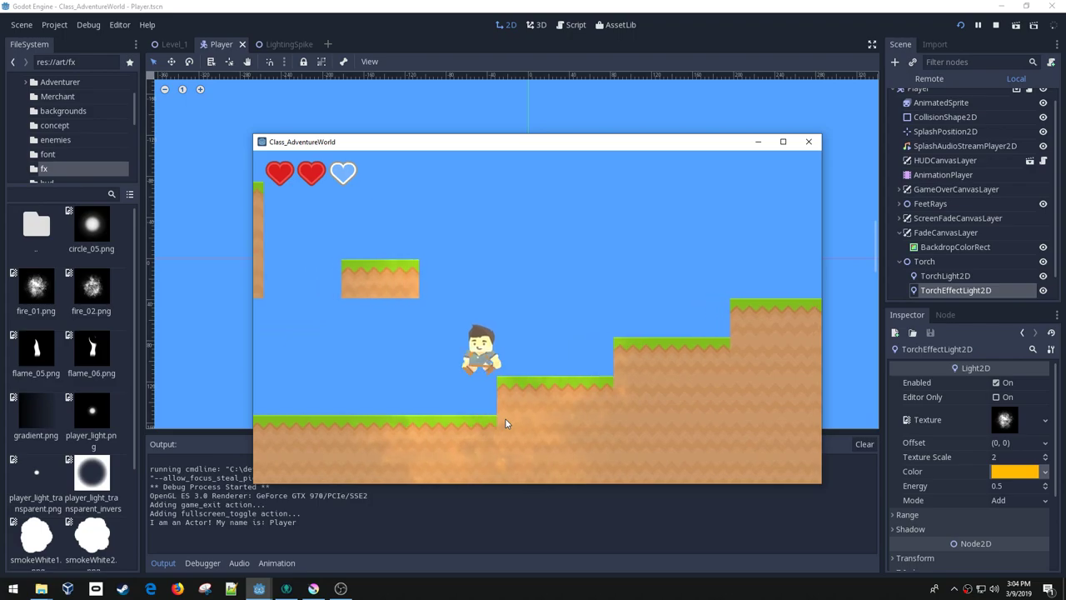
key("Left")
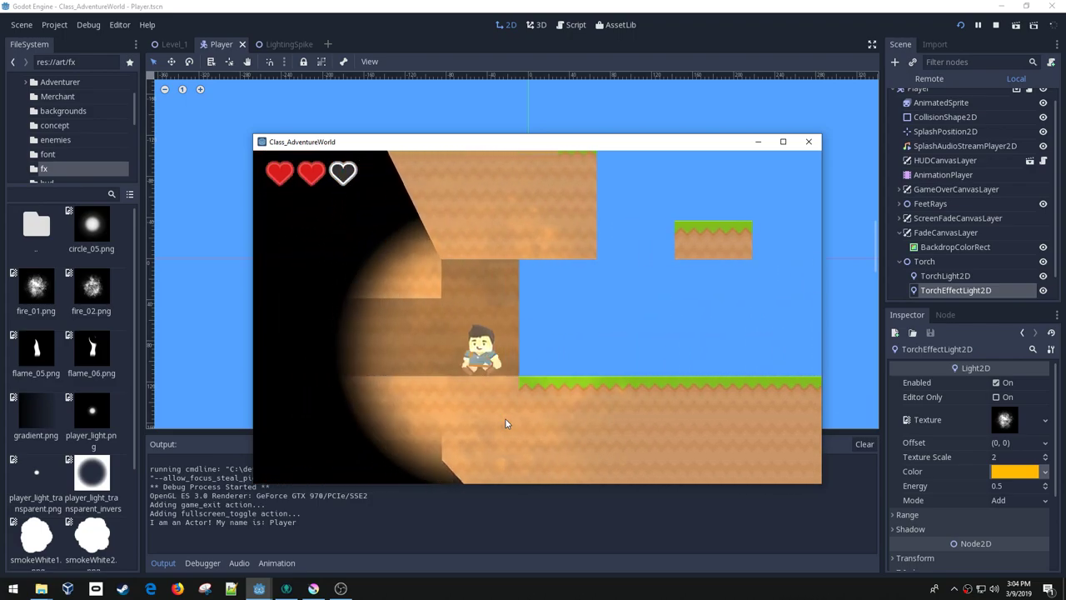
- Move and jump the player back and forth across the cave entrance and inside the cave to compare the torch light
key("Right")
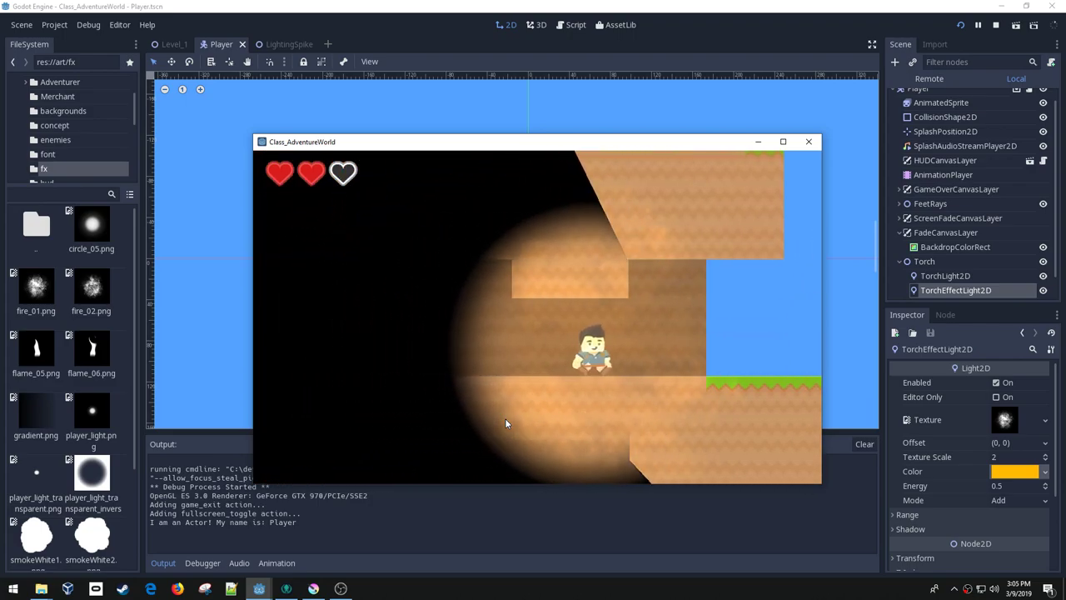
key("Left")
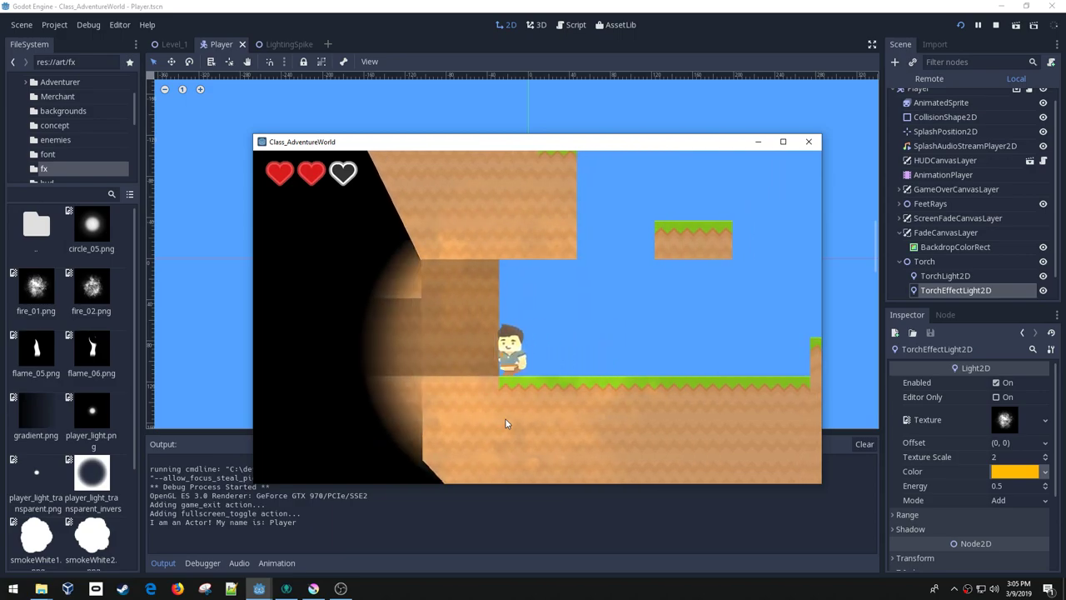
key("Right")
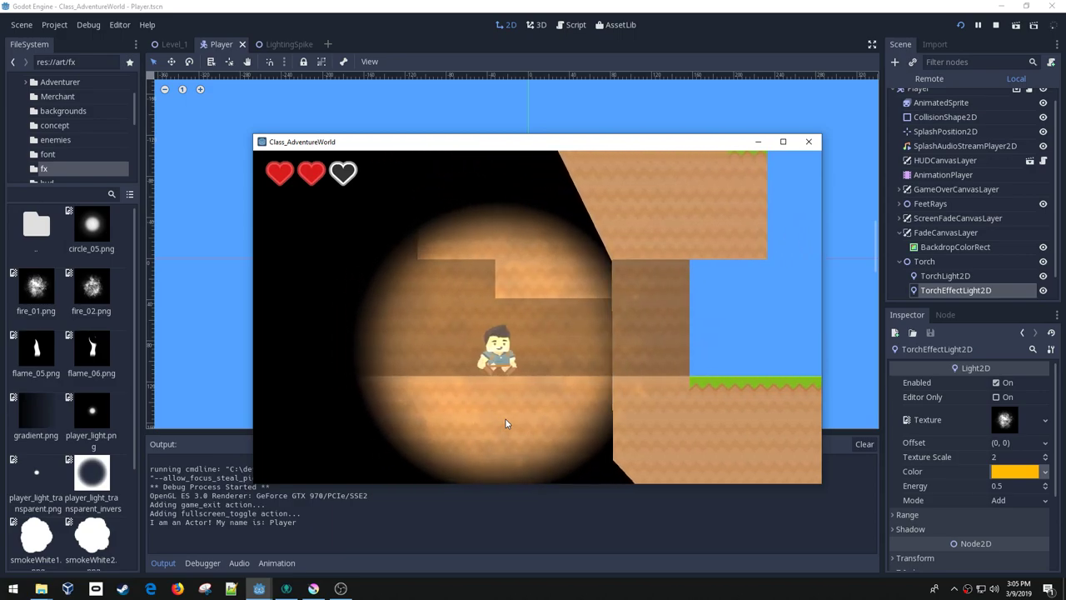
key("Left")
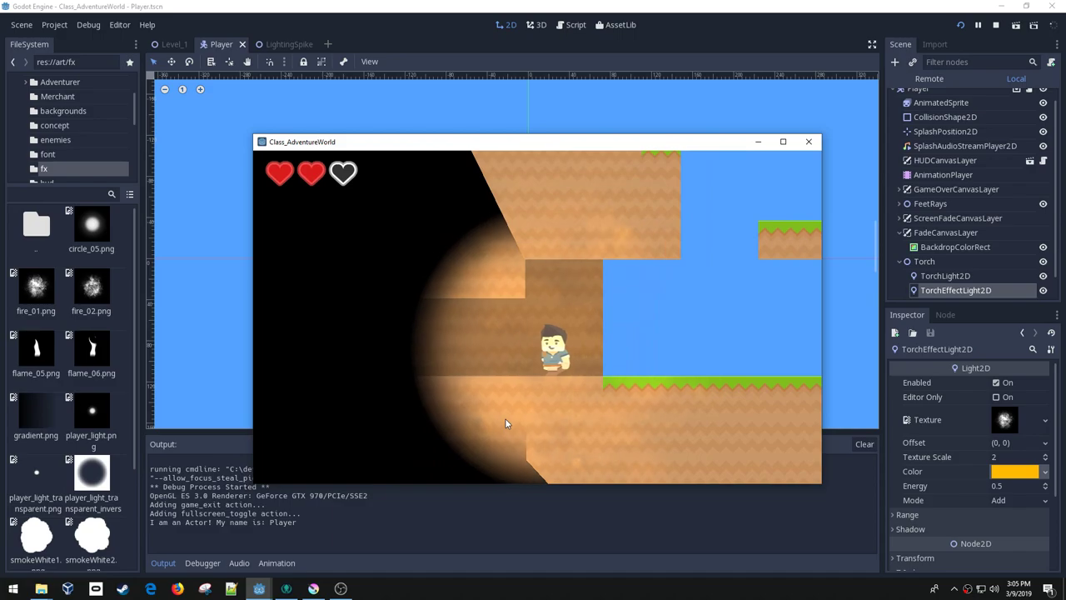
key("Right")
key("Left")
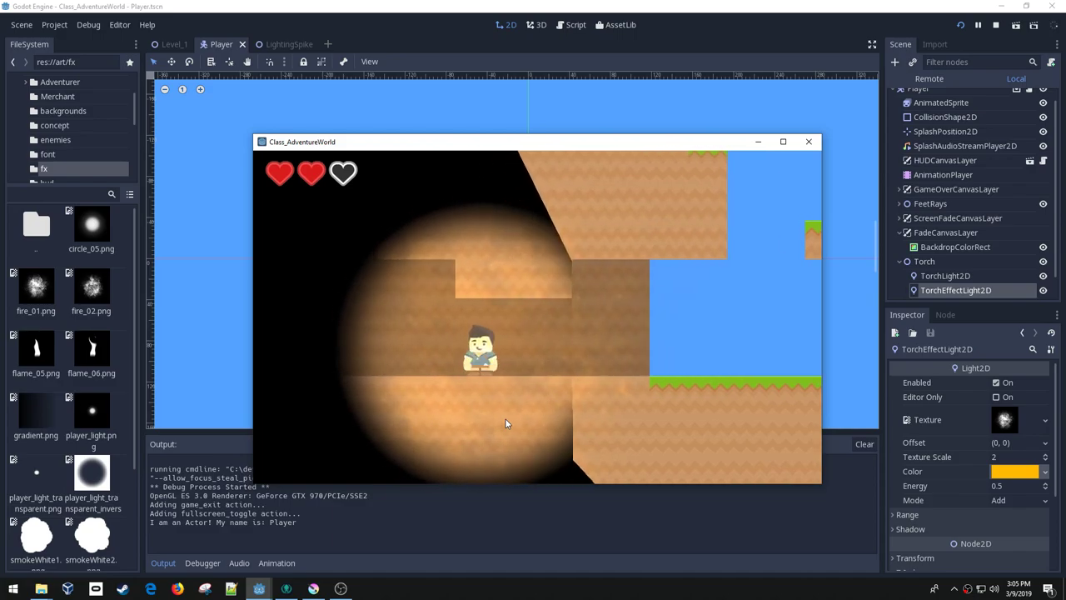
key("Right")
key("Right")
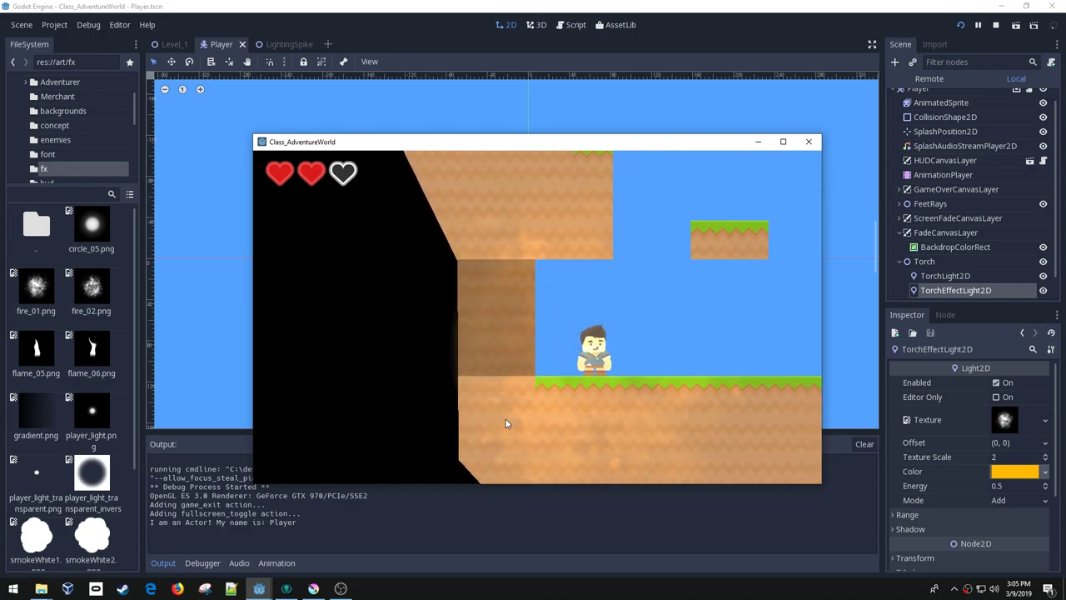
key("Left")
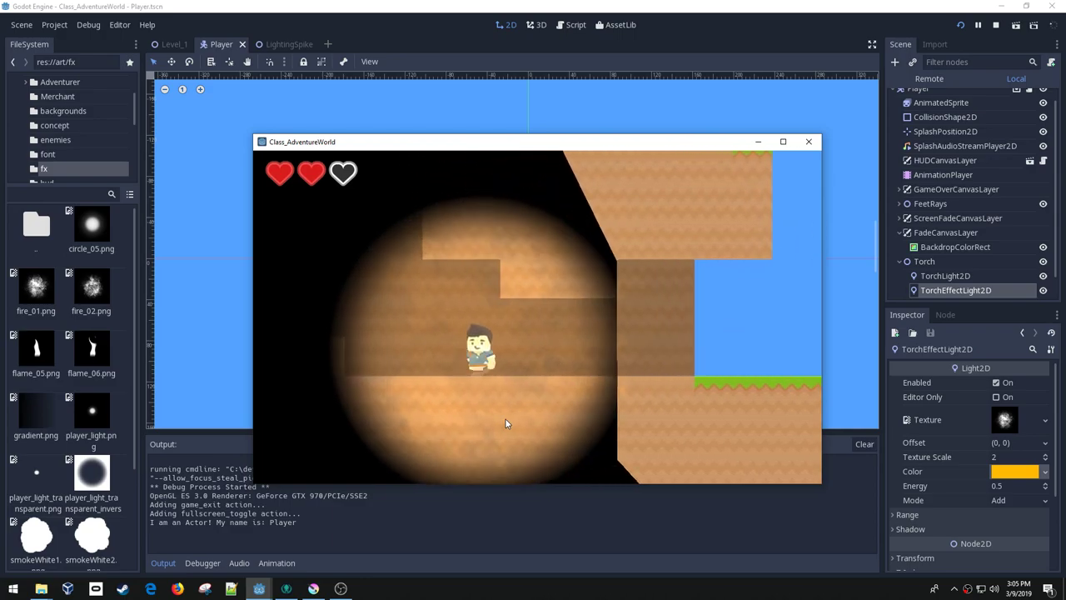
key("space")
key("Right")
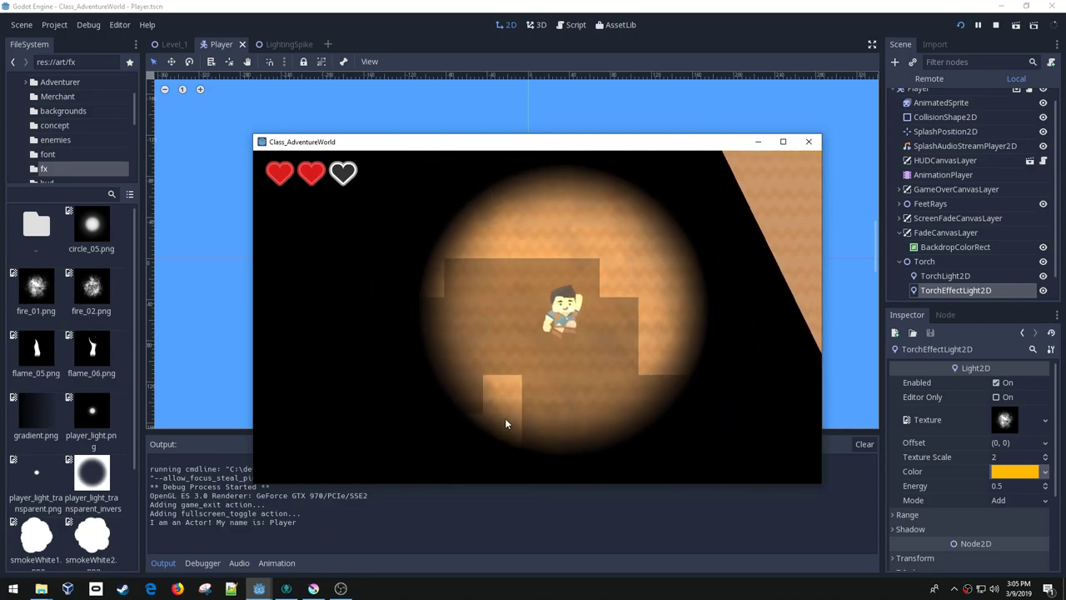
key("space")
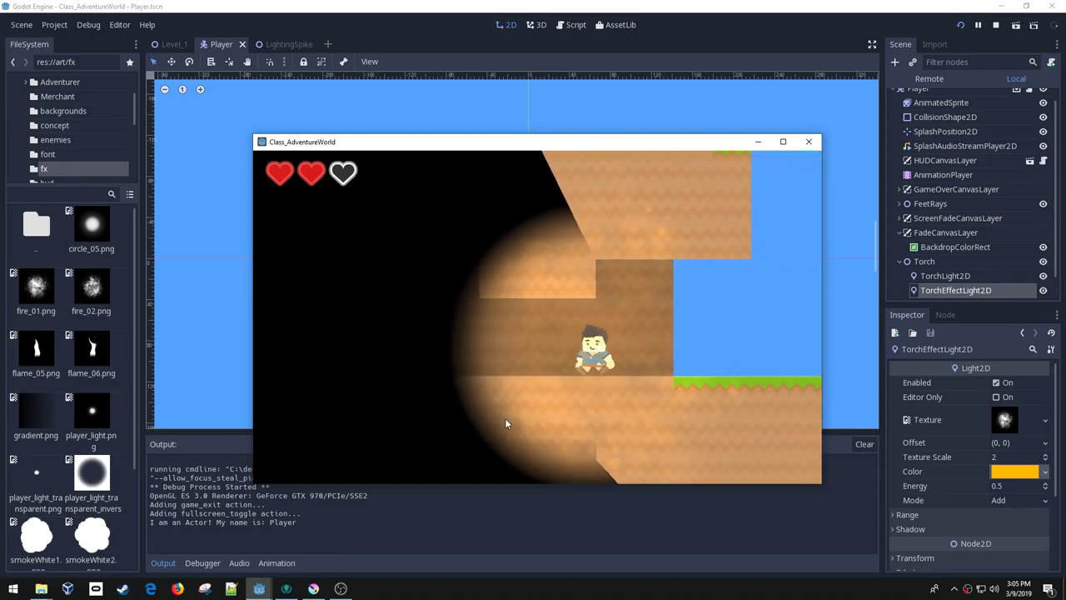
key("Left")
key("Right")
key("space")
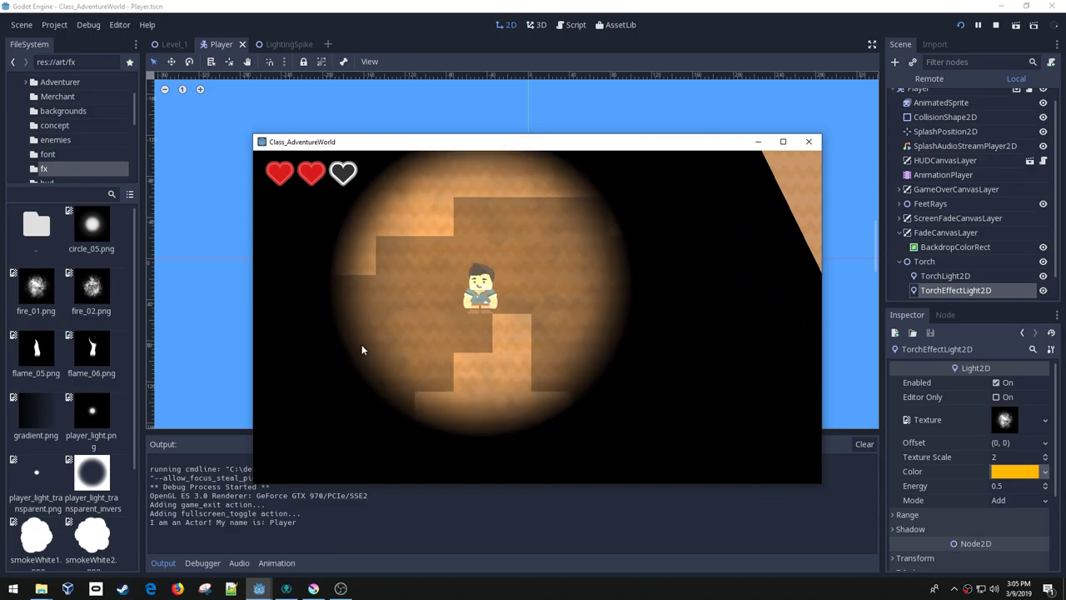
- Close the running game and hide the TorchEffectLight2D node in the Player scene
left_click(806, 142)
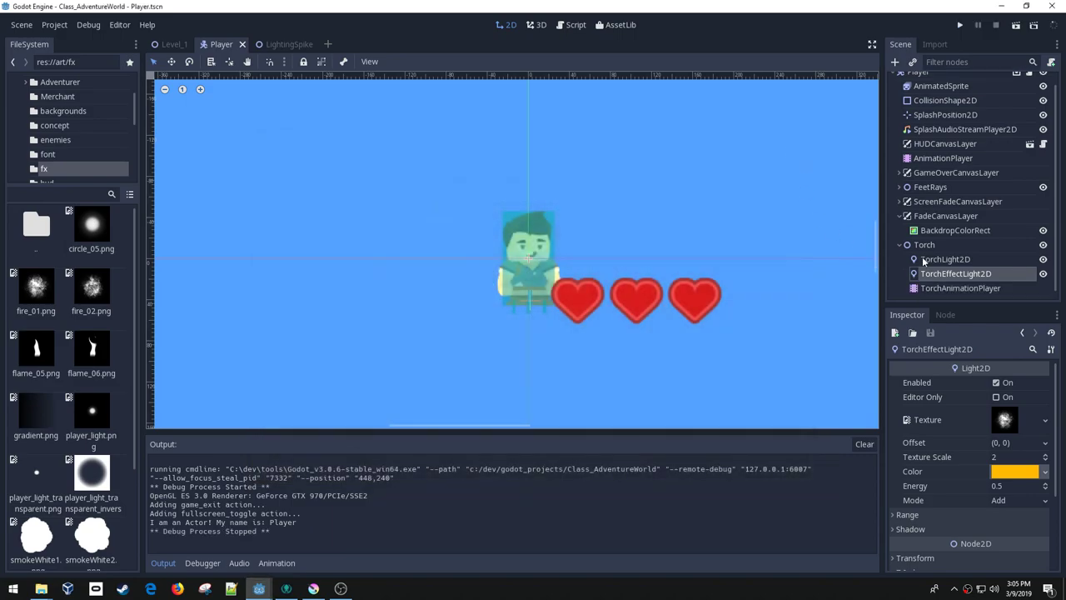
left_click(1043, 274)
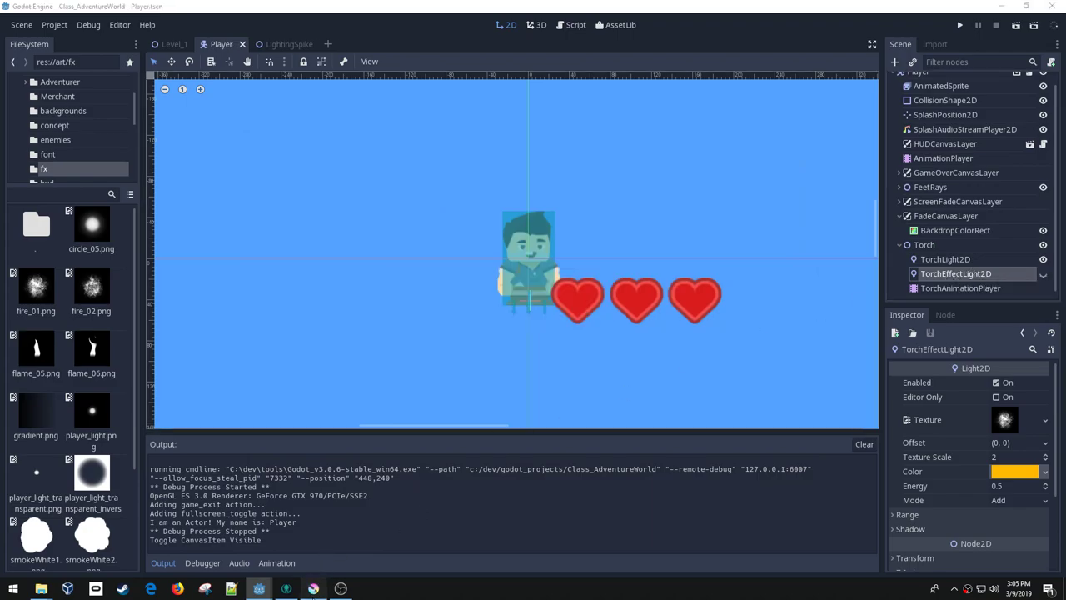
- Switch to Krita, add a new layer to player_light_transparent_inverse.png and place it beneath Layer 1, checking it with Layer 1 briefly hidden
left_click(314, 589)
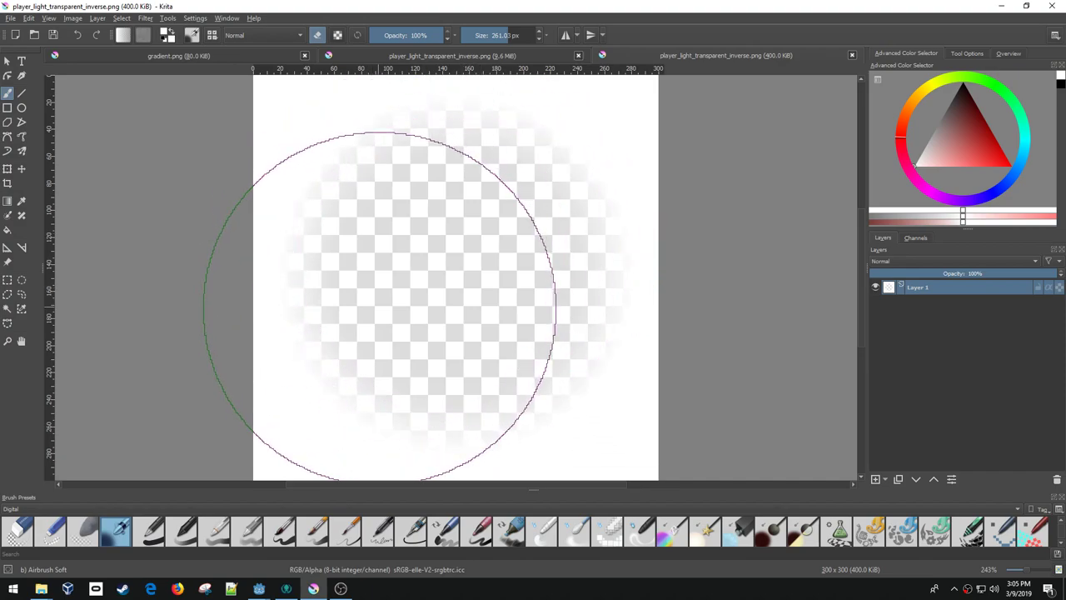
left_click(875, 480)
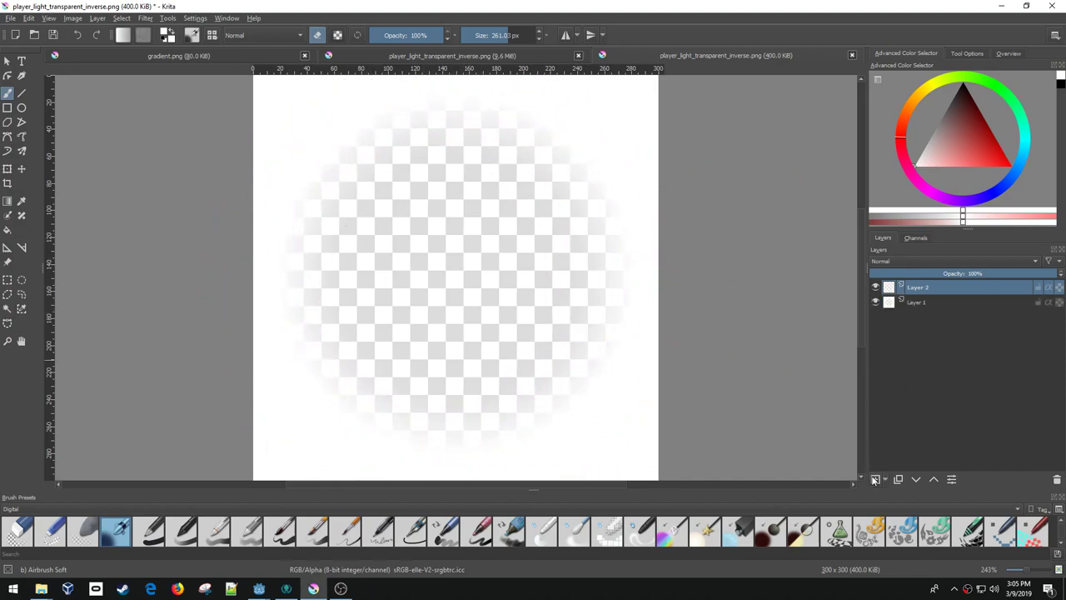
left_click_drag(919, 308, 925, 280)
left_click(913, 303)
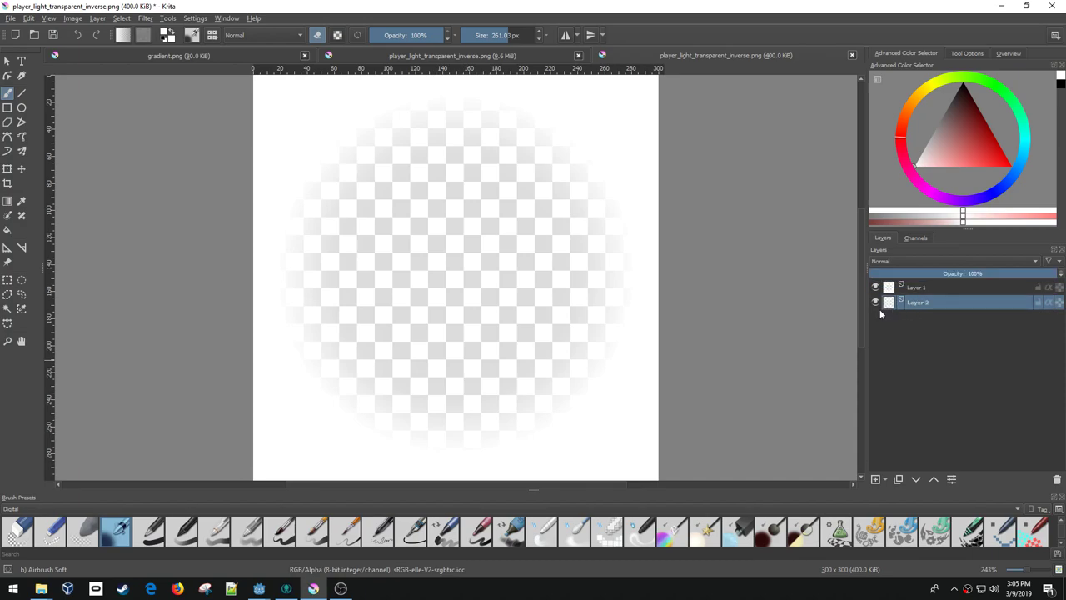
left_click(875, 287)
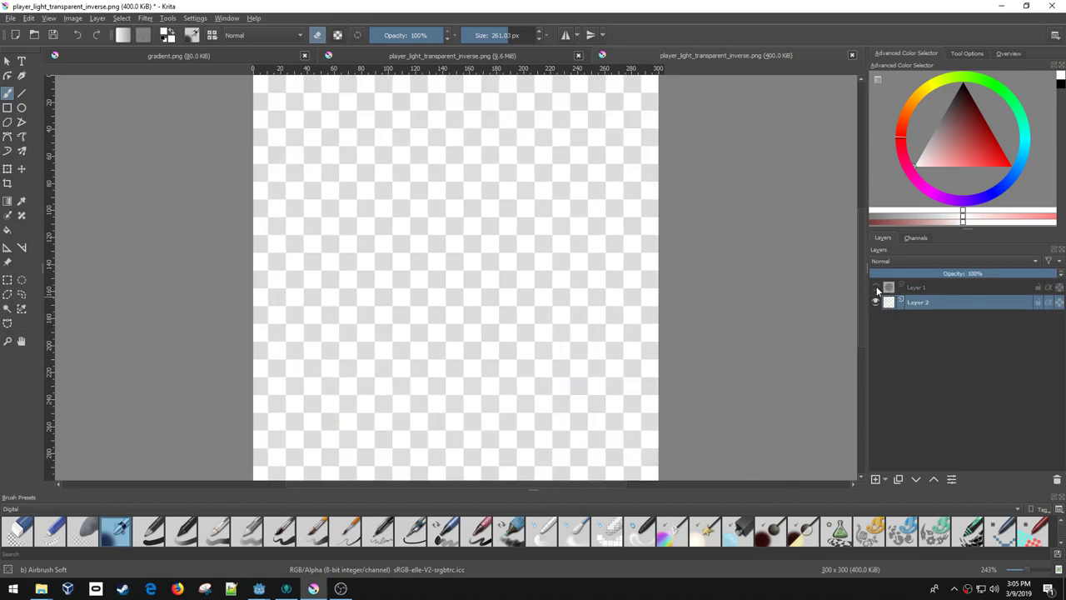
left_click(876, 287)
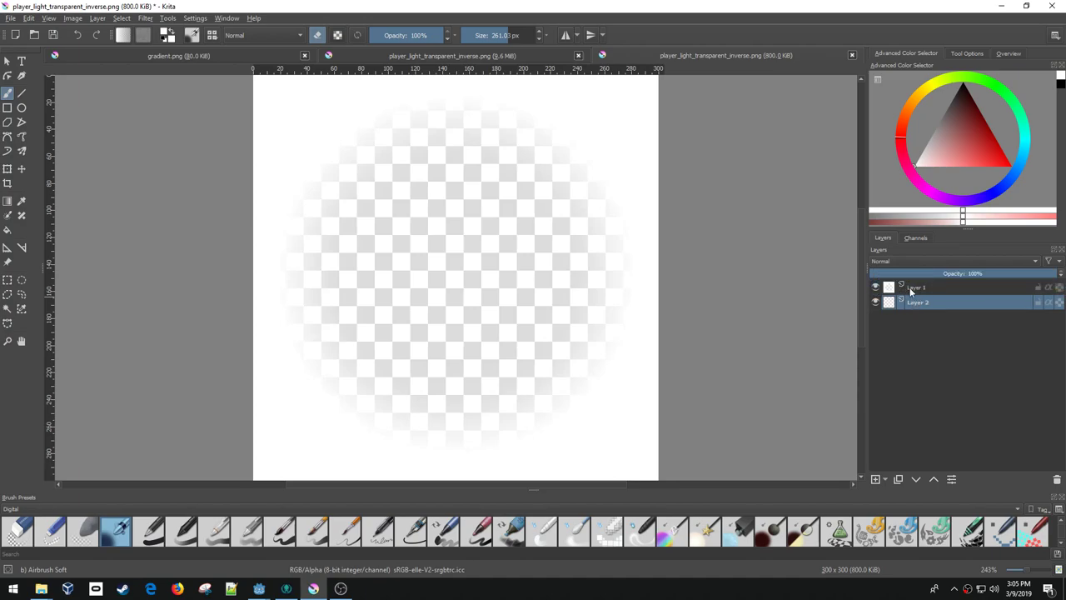
- Reorder the layers so the new empty layer sits above Layer 1, and hide Layer 1
left_click_drag(920, 286, 920, 323)
left_click(876, 303)
left_click(875, 303)
left_click(876, 303)
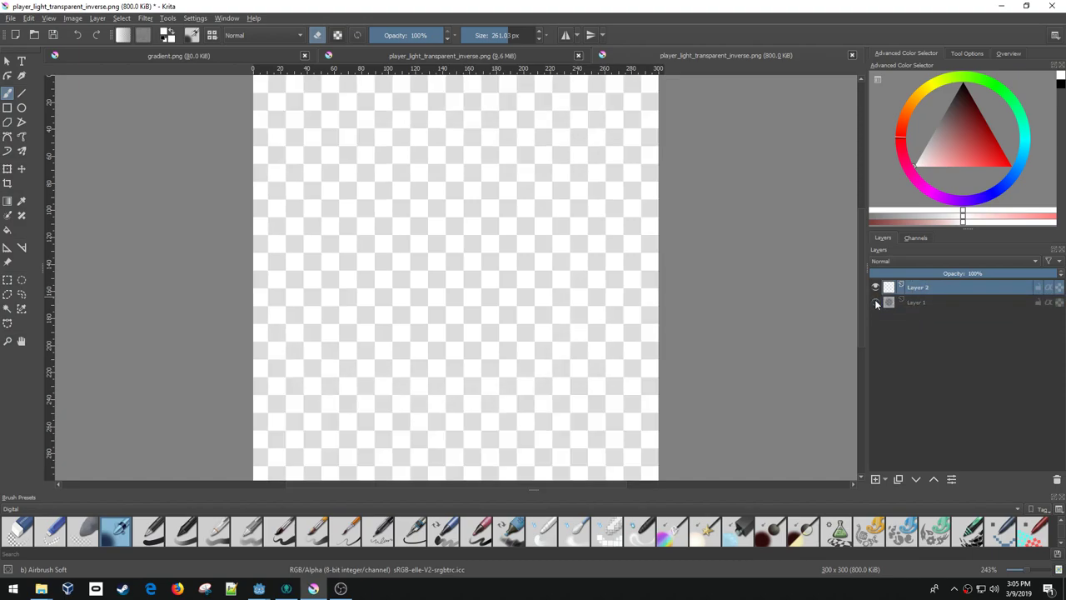
left_click(876, 303)
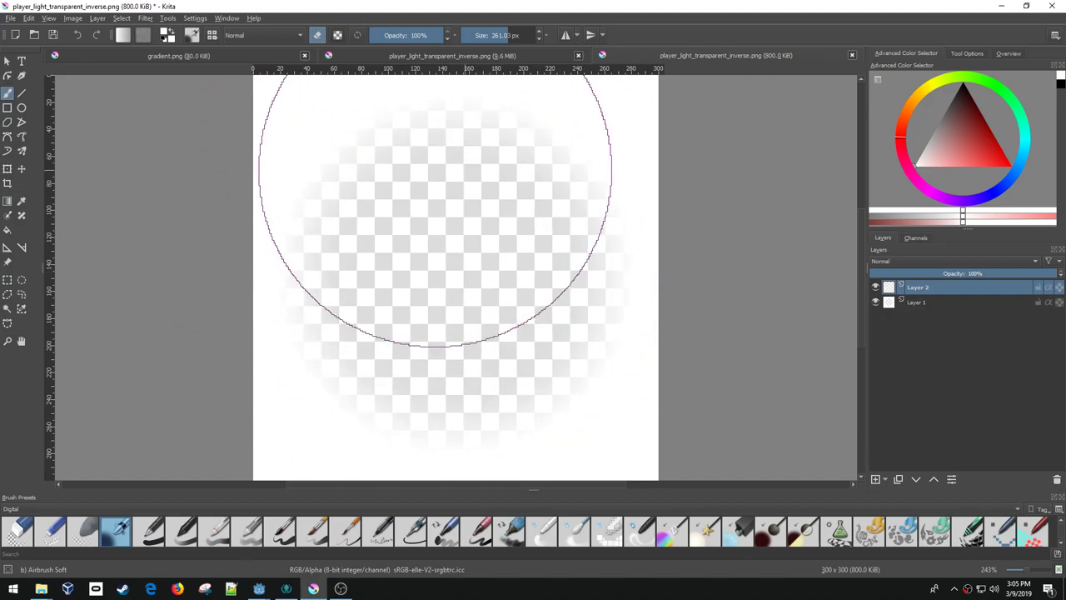
left_click(876, 303)
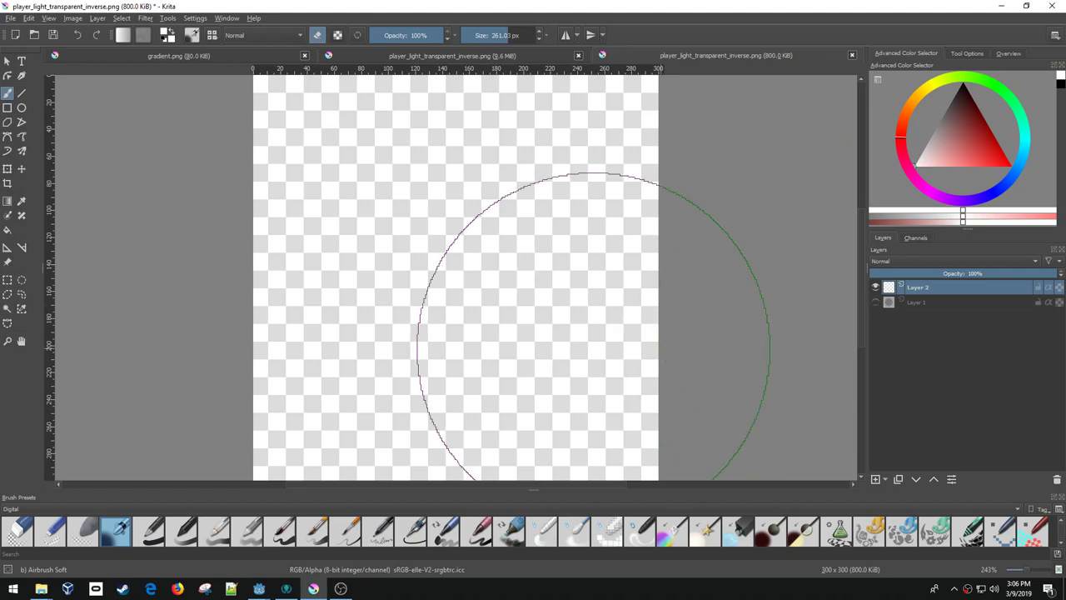
- Switch to Godot and select the fire_01.png texture in the res://art/fx folder
mouse_move(258, 588)
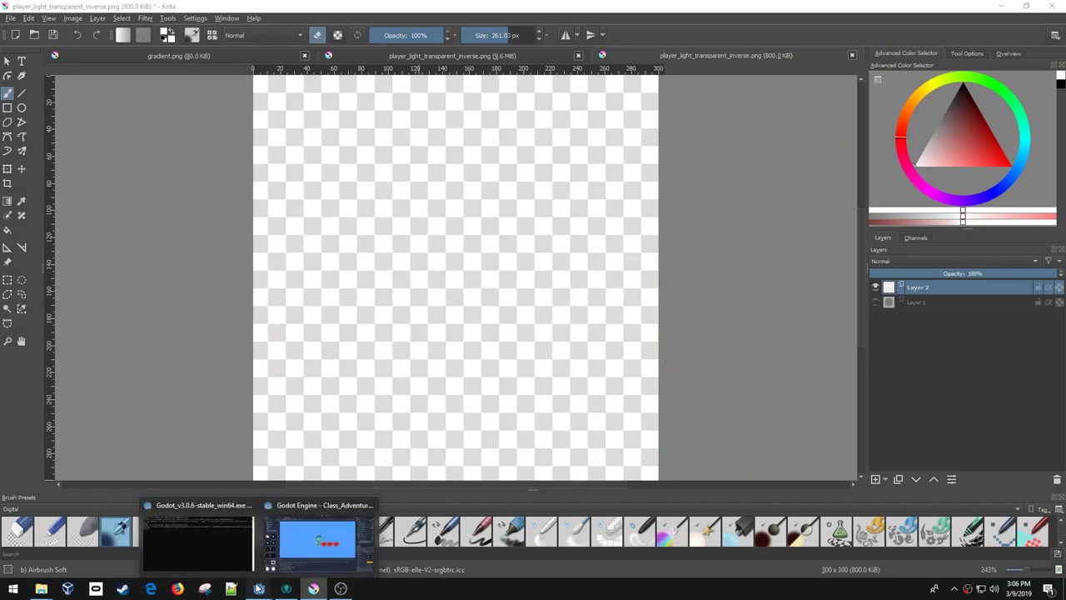
left_click(313, 540)
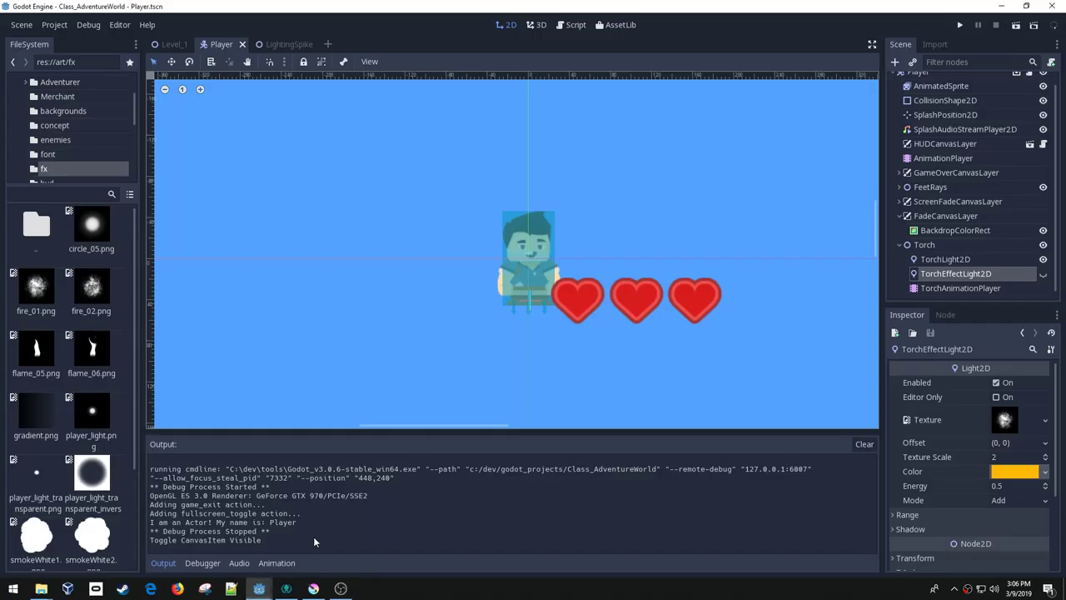
left_click(35, 300)
mouse_move(260, 588)
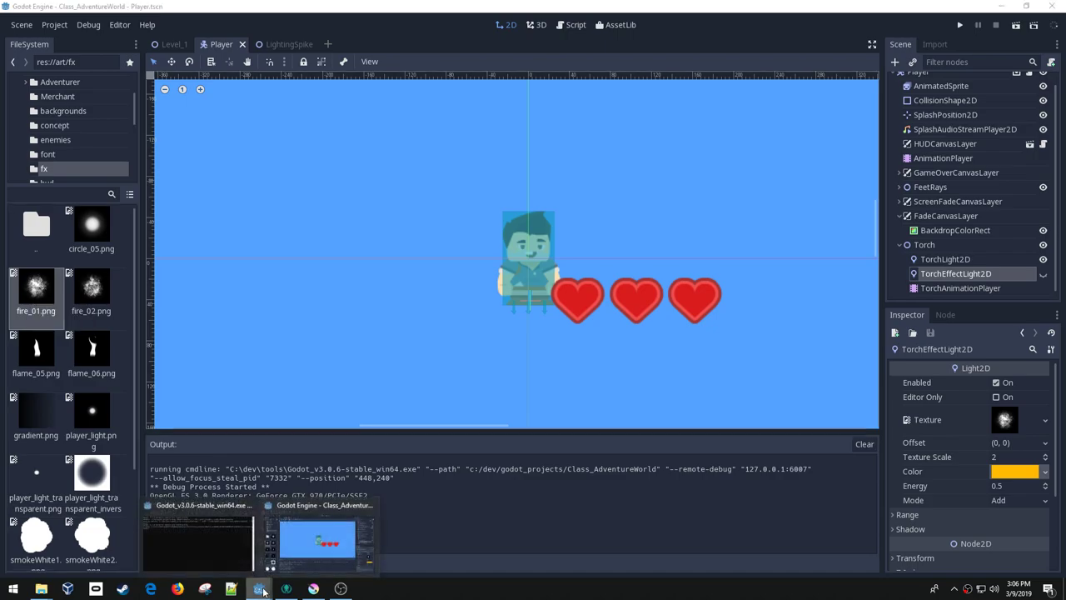
- Look through the project's art\fx folder in File Explorer and return to the Godot editor
left_click(313, 588)
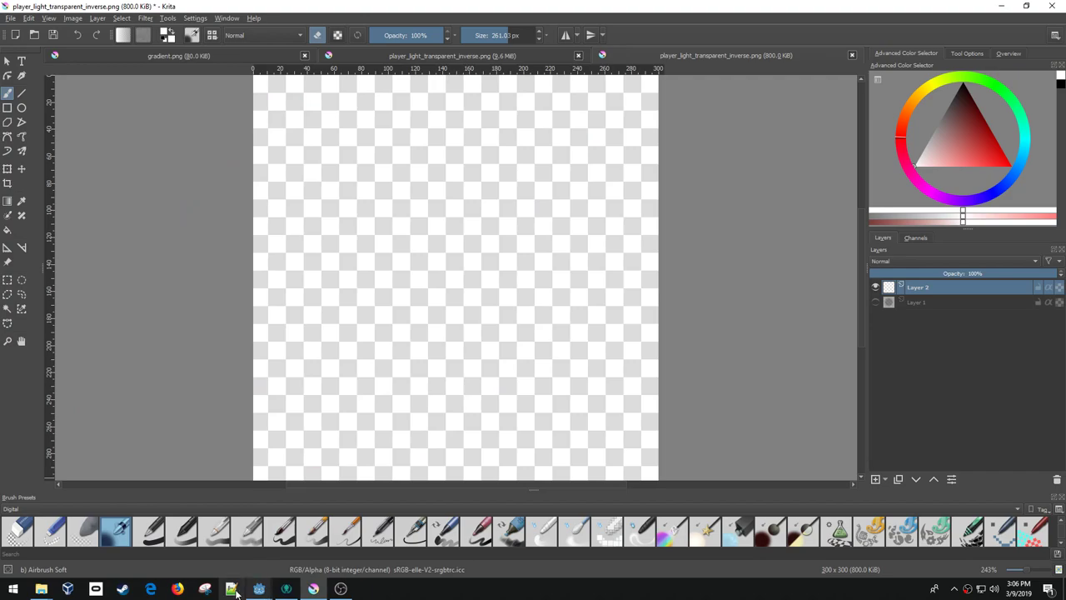
mouse_move(41, 588)
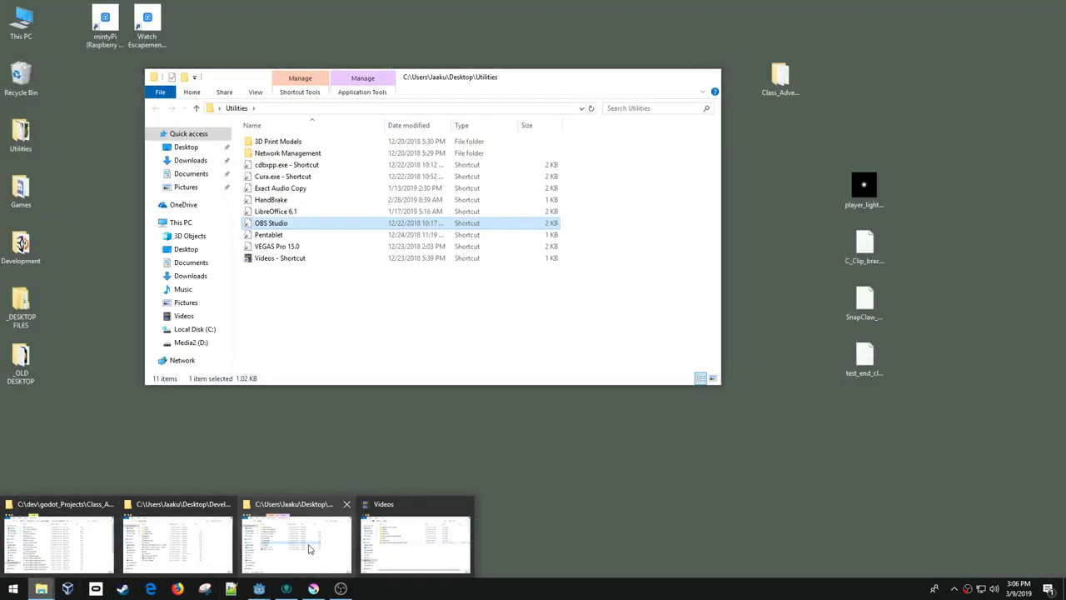
mouse_move(195, 550)
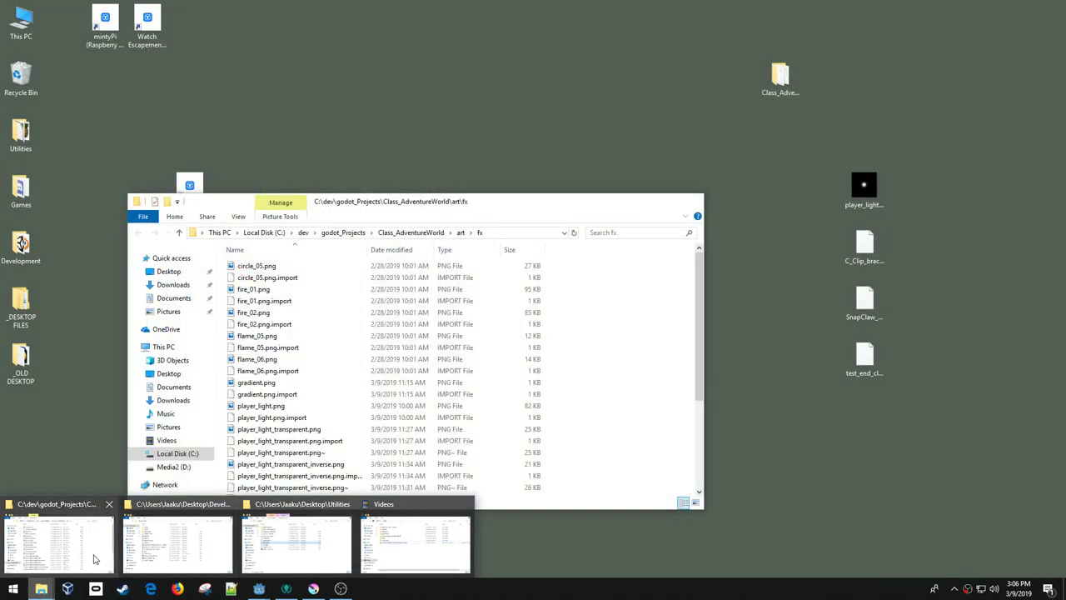
left_click(91, 549)
scroll(309, 454, "down", 3)
scroll(308, 454, "down", 1)
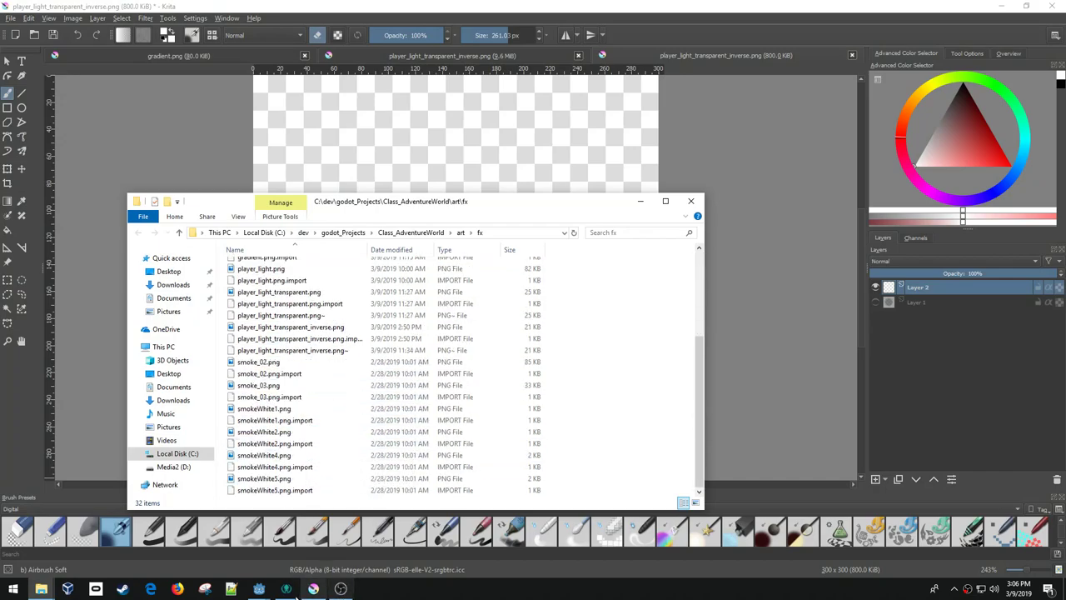
left_click(259, 588)
left_click(316, 542)
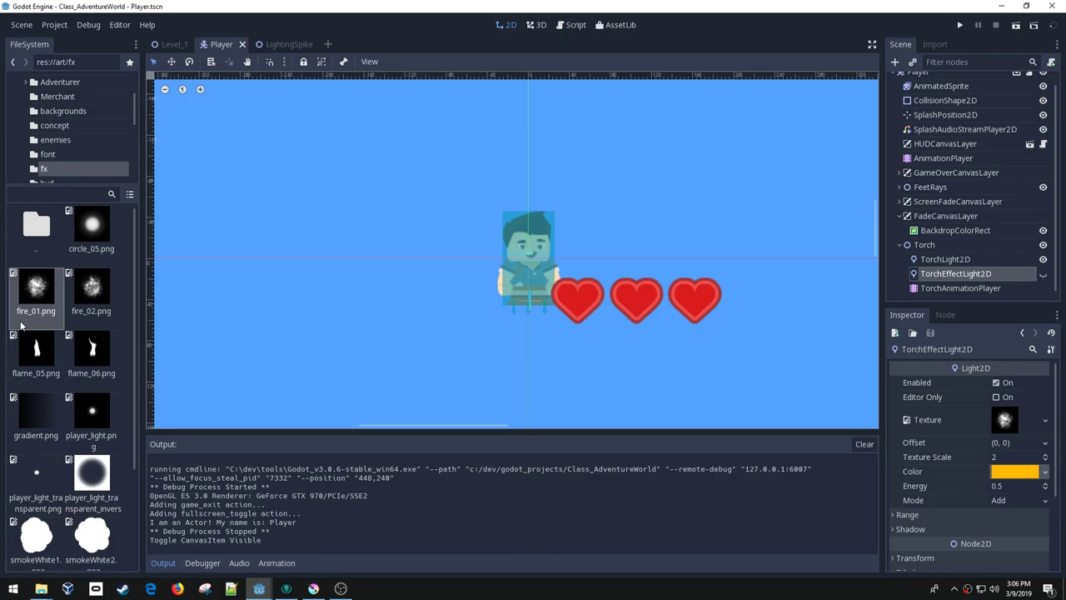
- Insert fire_01.png from the project's art\fx folder into the open Krita image as a new layer
left_click(41, 589)
left_click(45, 556)
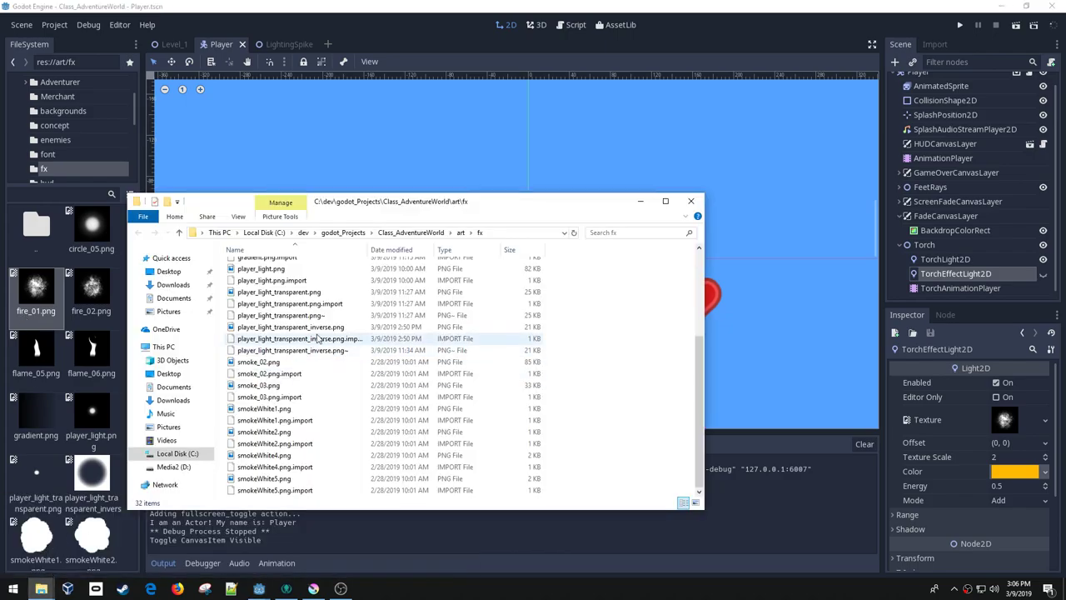
scroll(255, 314, "up", 5)
left_click(253, 291)
left_click(313, 588)
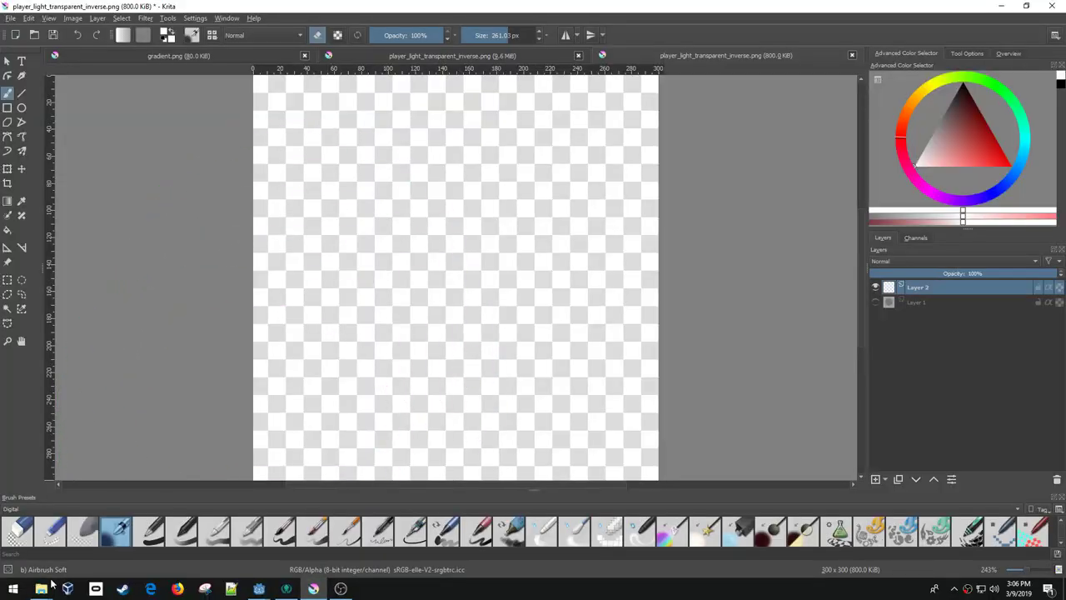
mouse_move(41, 588)
left_click(58, 552)
left_click_drag(248, 292, 338, 131)
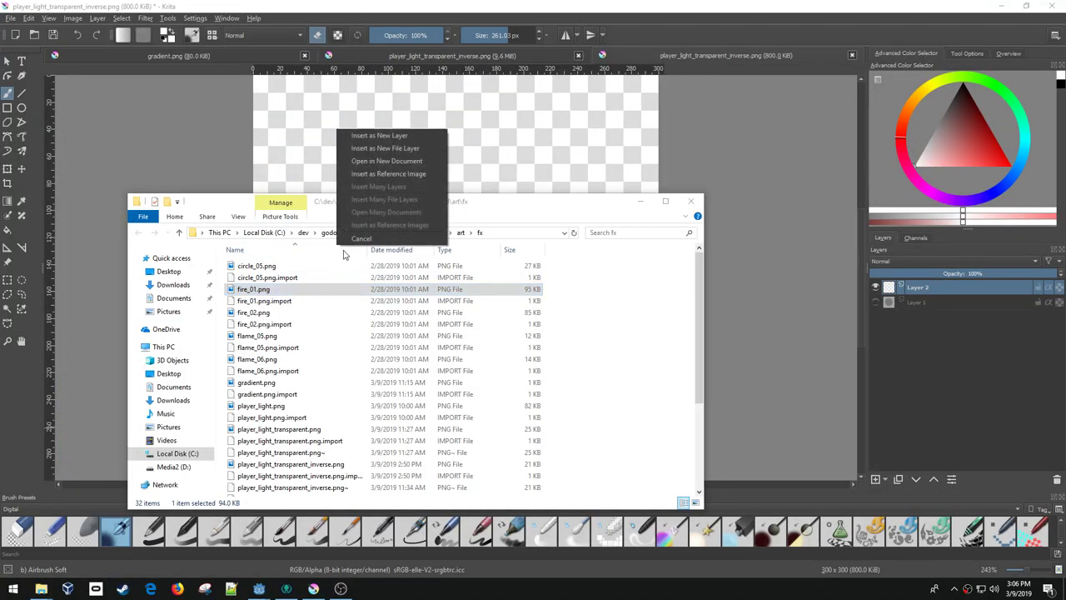
left_click(394, 135)
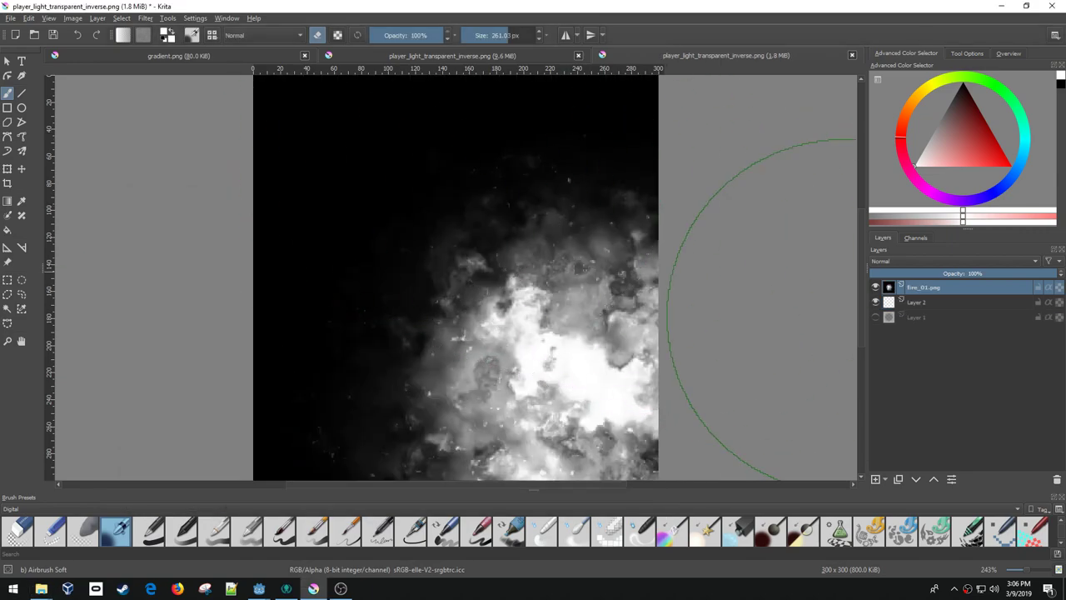
- Remove the empty Layer 2 and select the fire_01.png layer
right_click(917, 302)
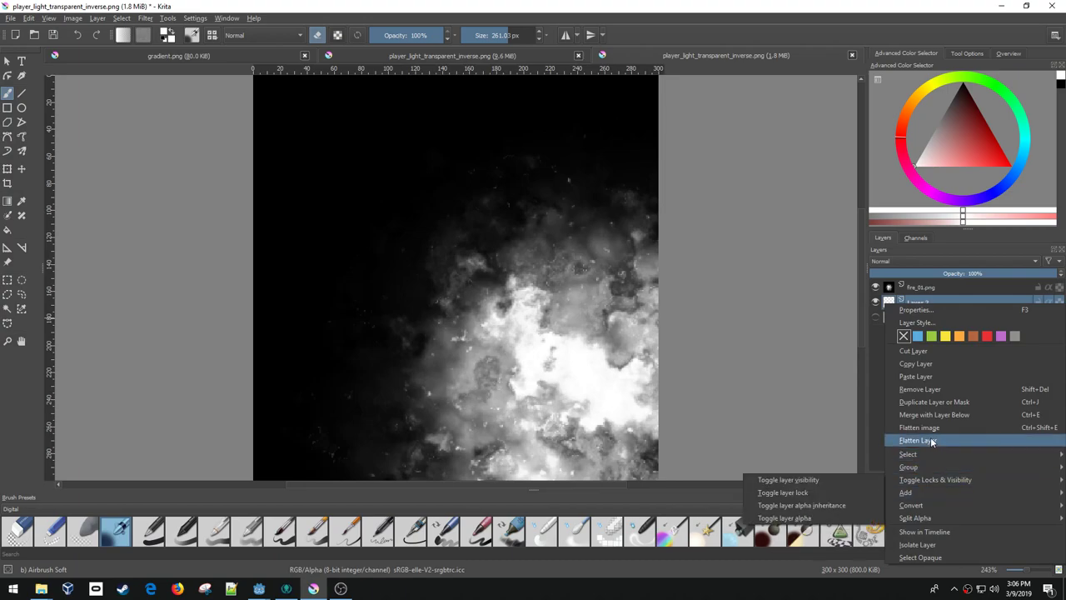
left_click(924, 389)
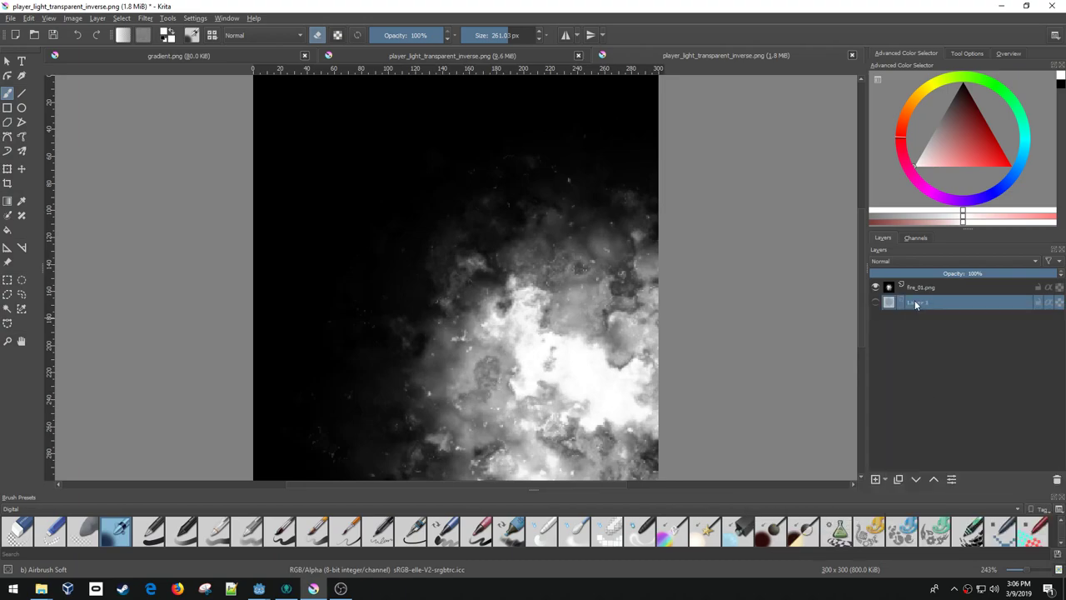
left_click(917, 288)
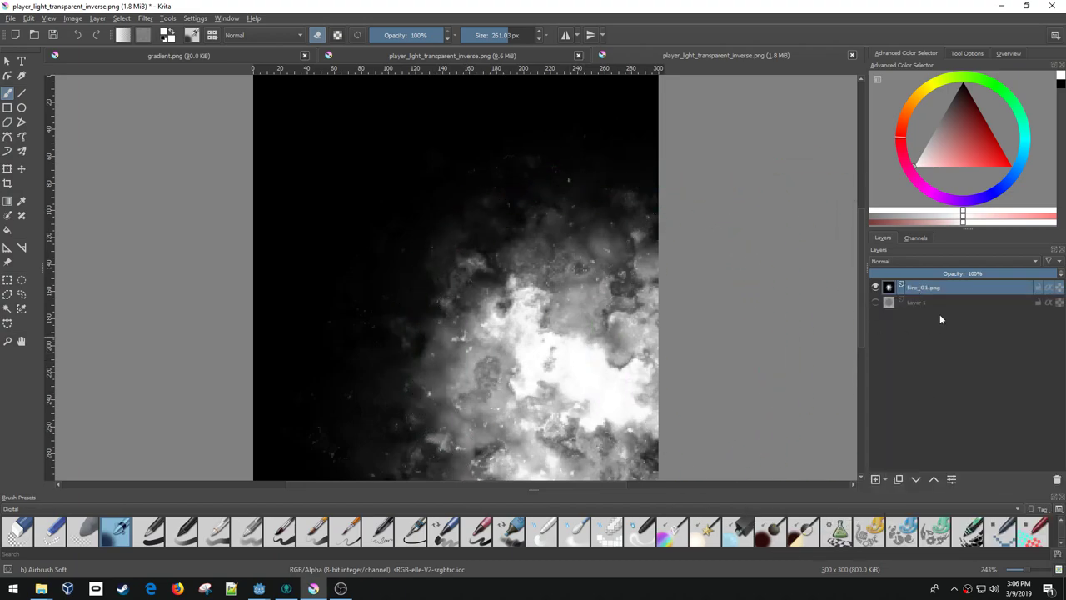
- Try to grab the fire image with the Select Shapes tool, and undo back to the image without the fire layer
scroll(535, 374, "down", 3)
scroll(537, 369, "up", 2)
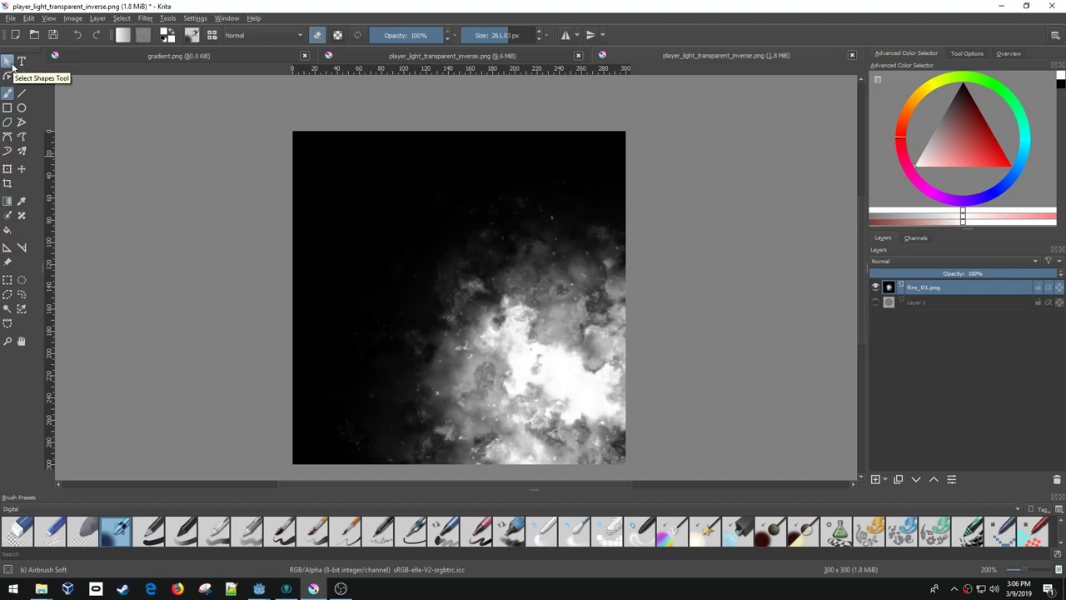
left_click(8, 62)
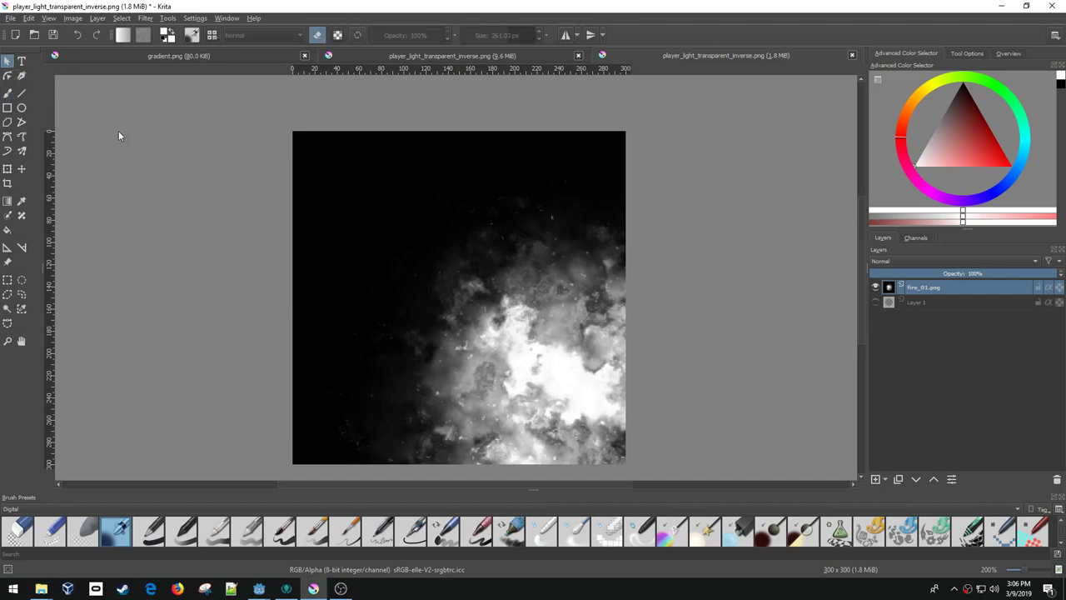
left_click(499, 358)
mouse_move(538, 355)
middle_mouse_down()
mouse_move(469, 288)
mouse_move(552, 362)
mouse_move(512, 346)
mouse_move(542, 350)
middle_mouse_up()
key("Insert")
key("b")
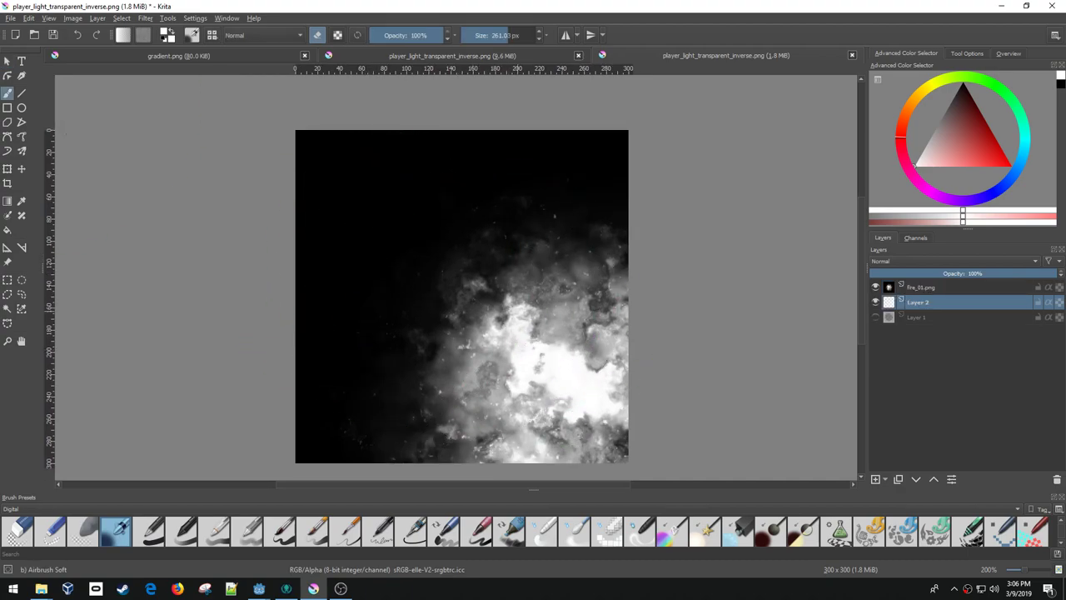
key("ctrl+z")
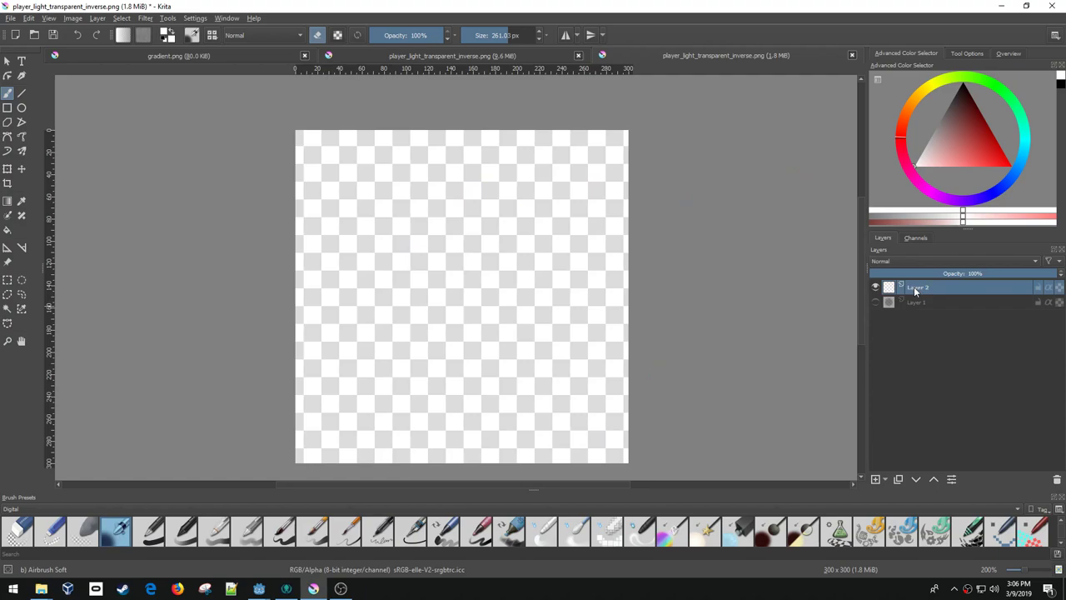
- Bring fire_01.png from the art\fx folder into player_light_transparent_inverse.png again as a new layer
left_click(41, 589)
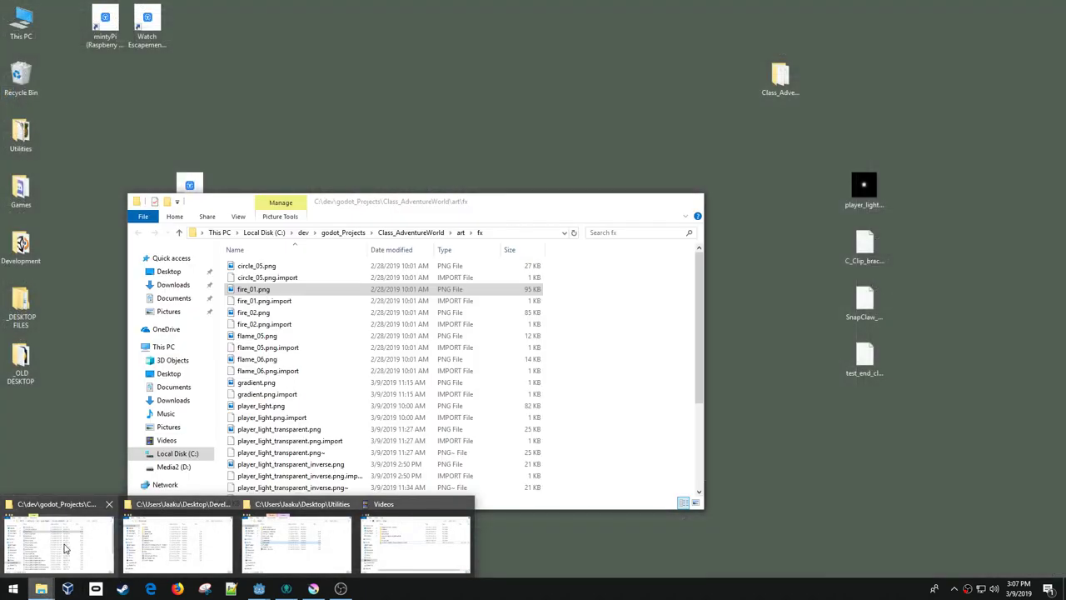
left_click(66, 548)
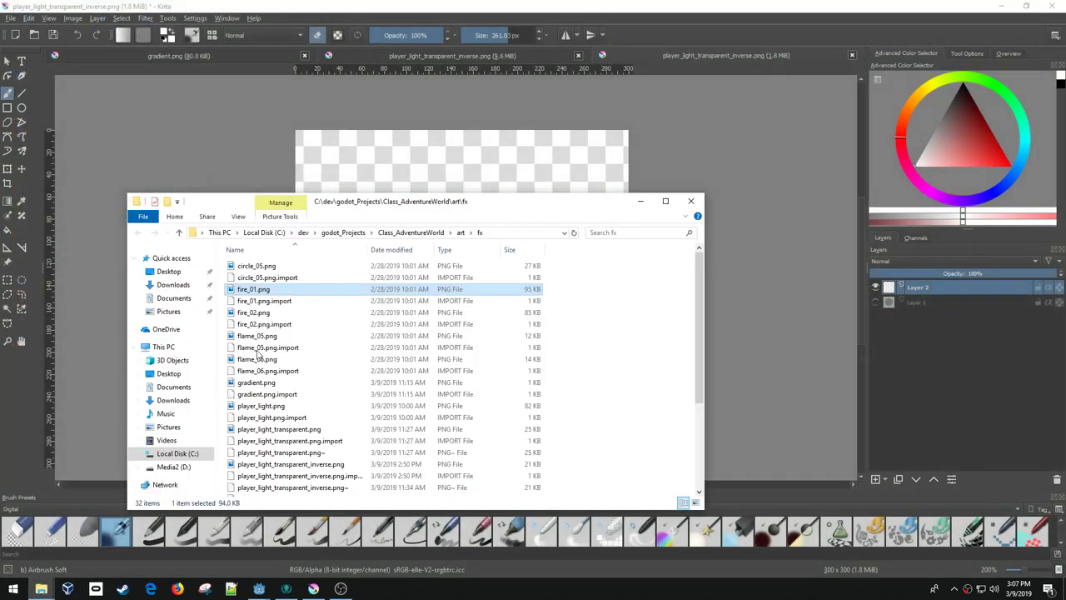
left_click_drag(258, 293, 379, 156)
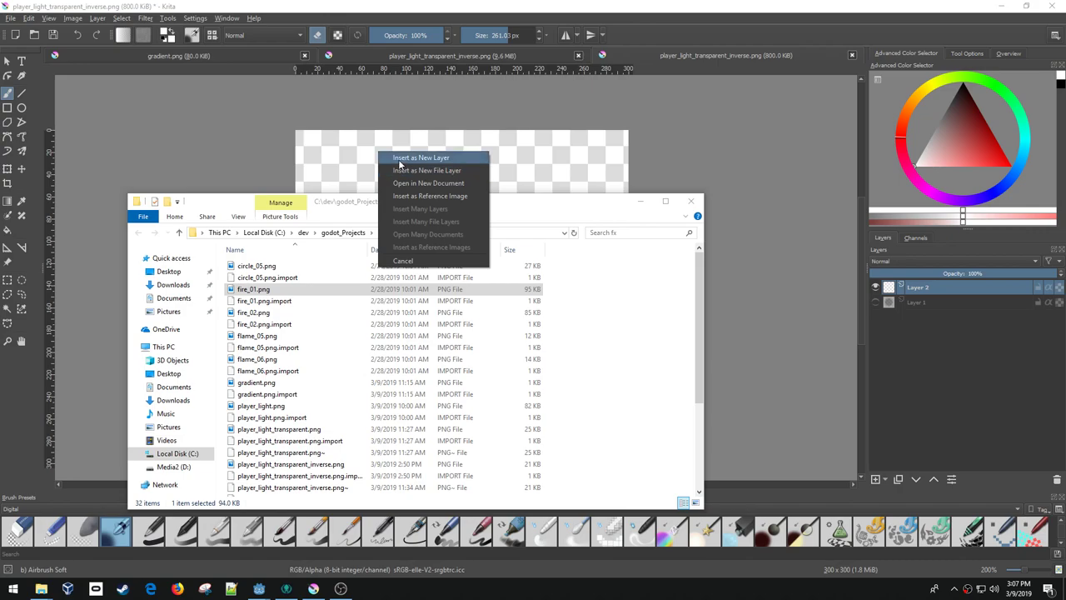
left_click(398, 159)
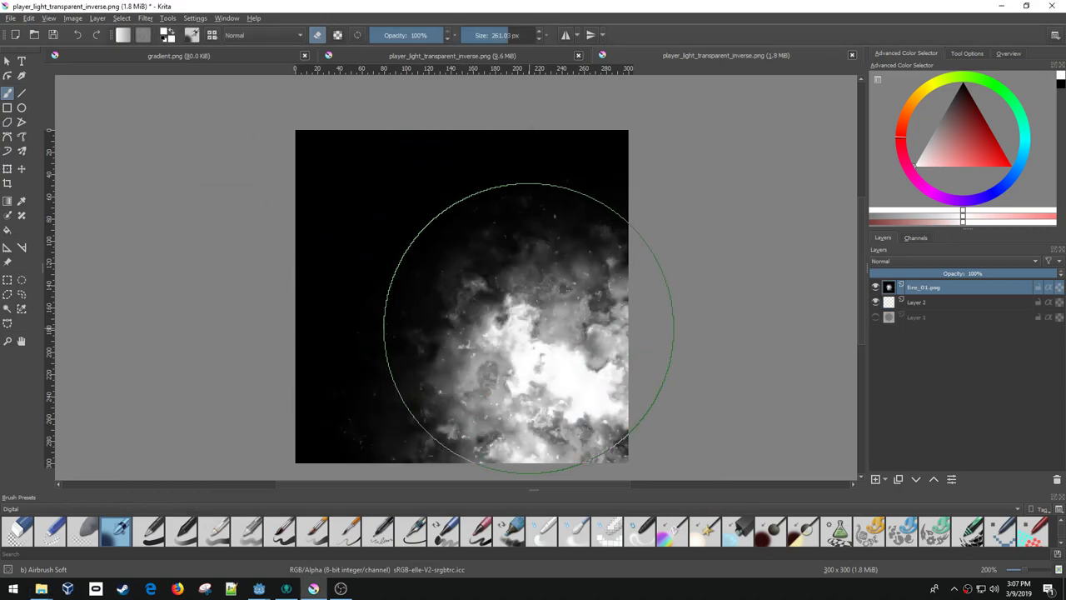
- Move the fire_01.png layer so that its bright flame area is roughly centred on the canvas
scroll(528, 322, "down", 3)
scroll(527, 322, "up", 3)
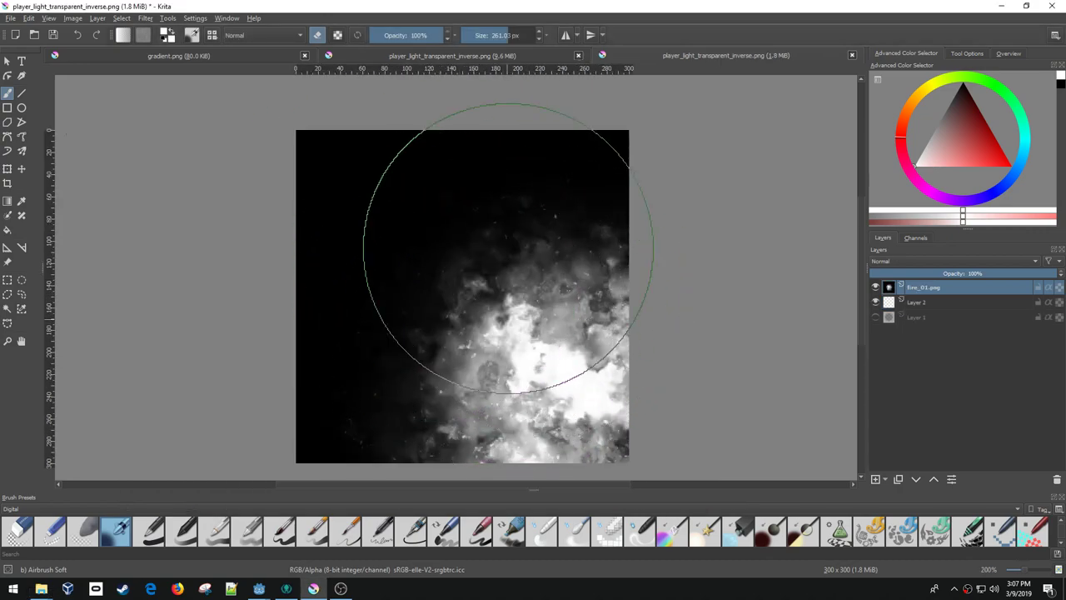
middle_click_drag(572, 316, 546, 244)
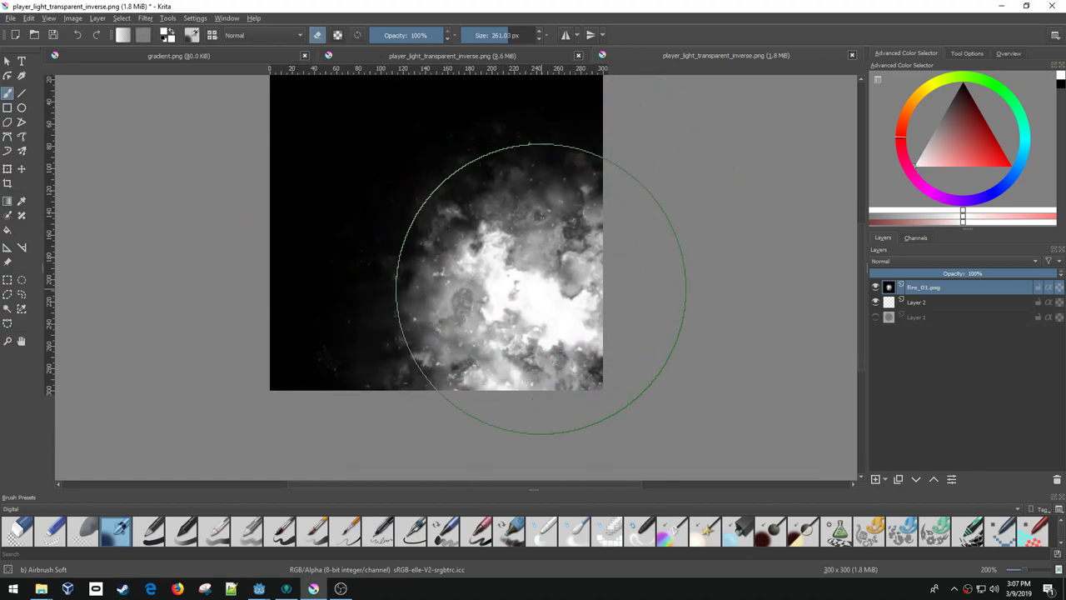
mouse_move(573, 290)
middle_mouse_down()
mouse_move(551, 277)
mouse_move(621, 316)
middle_mouse_up()
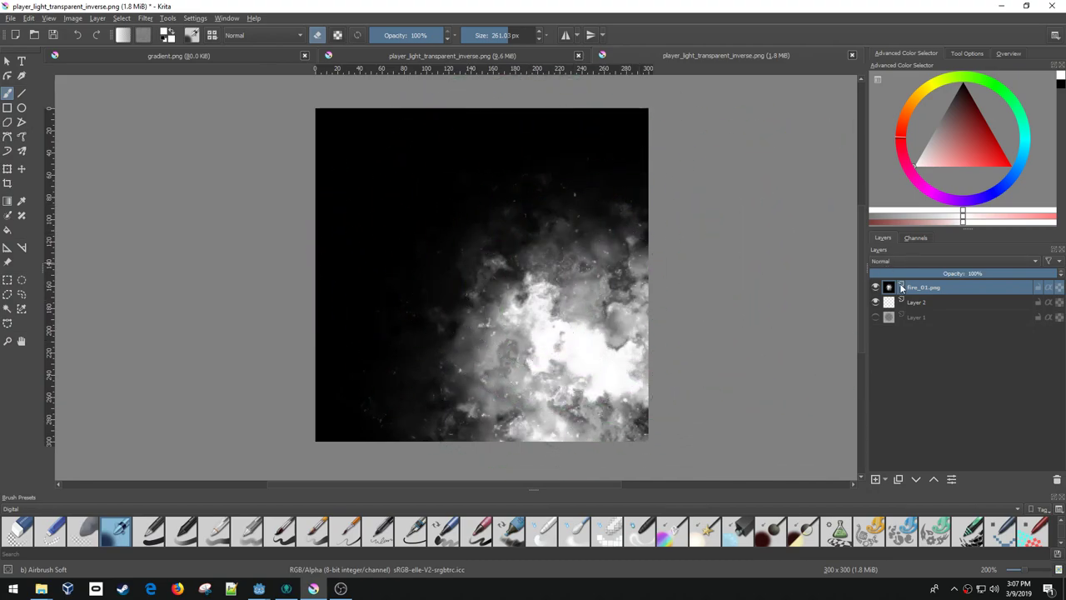
mouse_move(933, 290)
left_click(21, 169)
left_click_drag(557, 313, 457, 211)
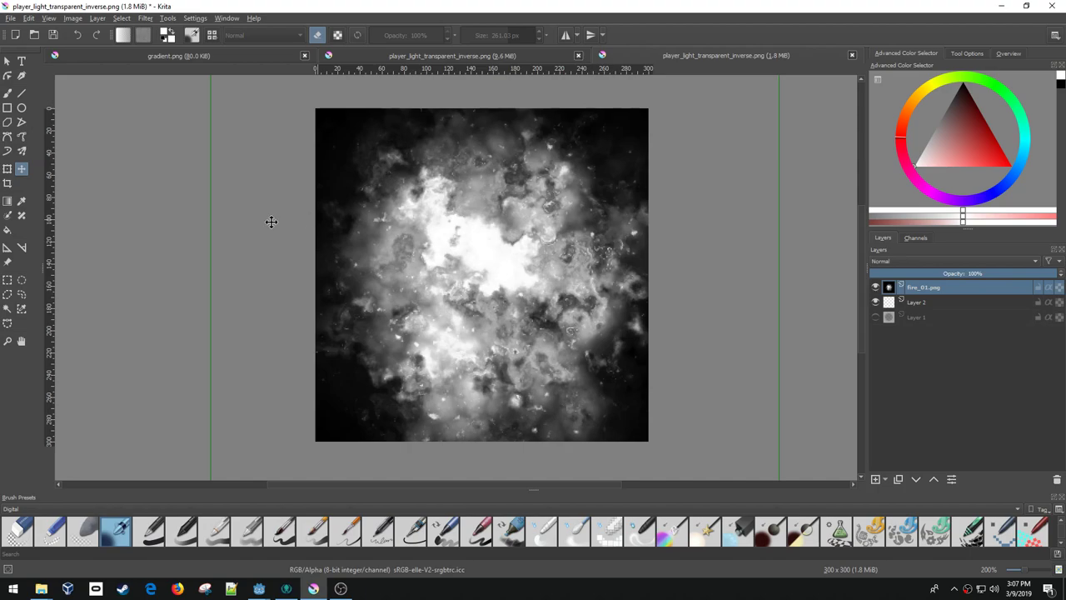
- Scale the fire_01.png layer down to slightly larger than the canvas and centre the flames on it with the Transform tool
left_click(6, 169)
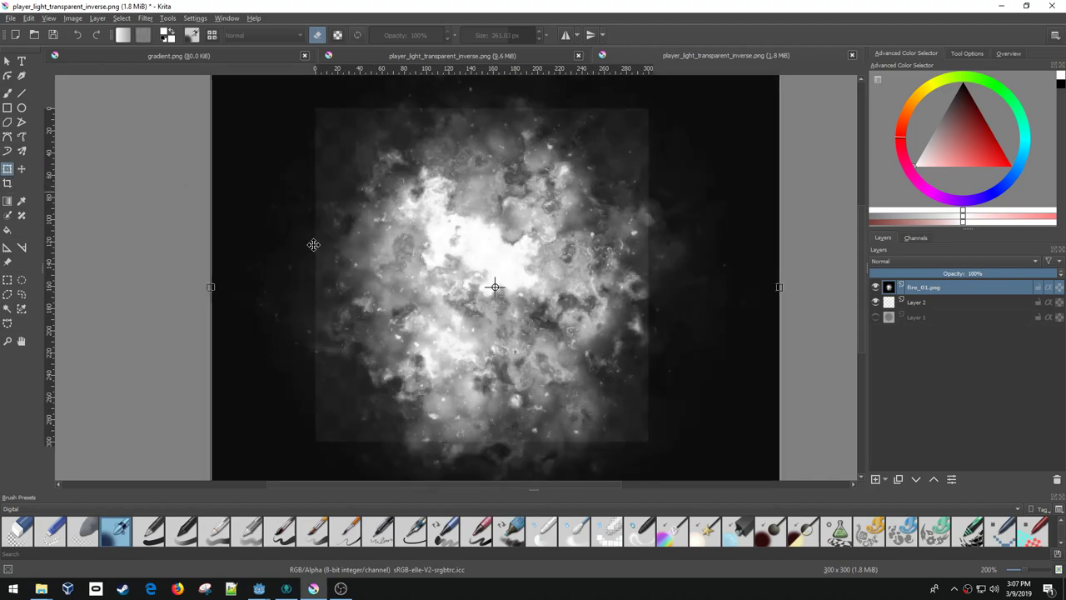
scroll(262, 233, "down", 2)
left_click_drag(607, 421, 486, 342)
left_click_drag(413, 240, 451, 269)
left_click_drag(518, 327, 562, 391)
left_click_drag(535, 335, 516, 319)
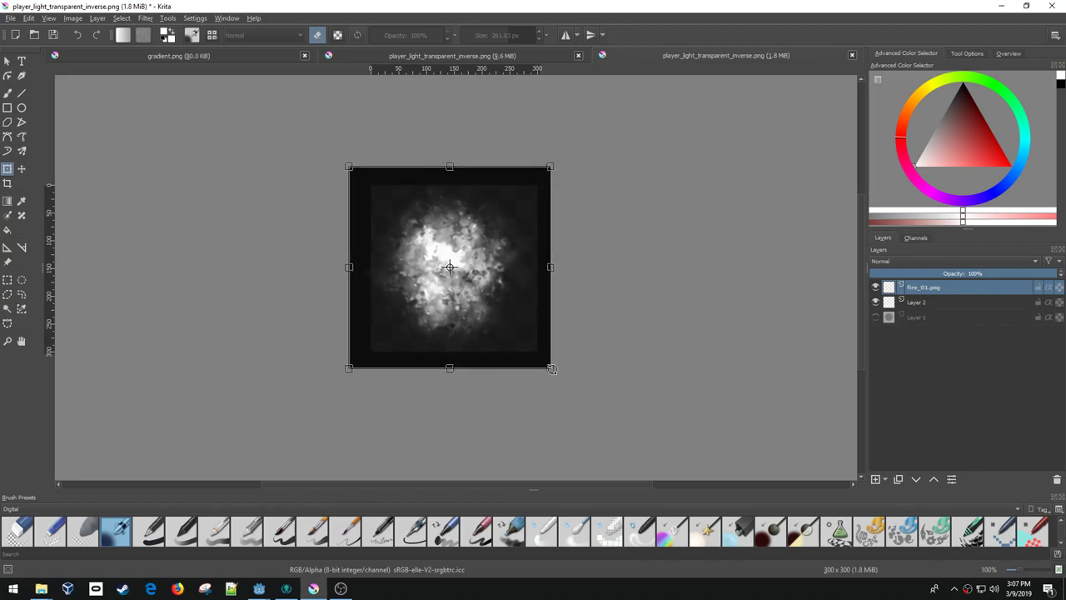
left_click_drag(551, 367, 564, 380)
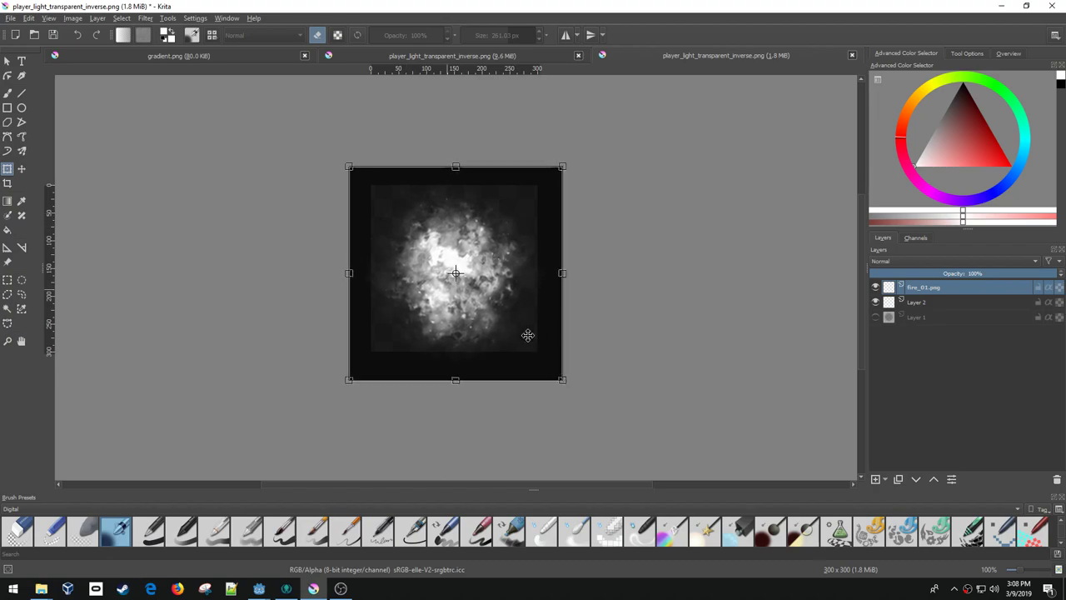
left_click(7, 61)
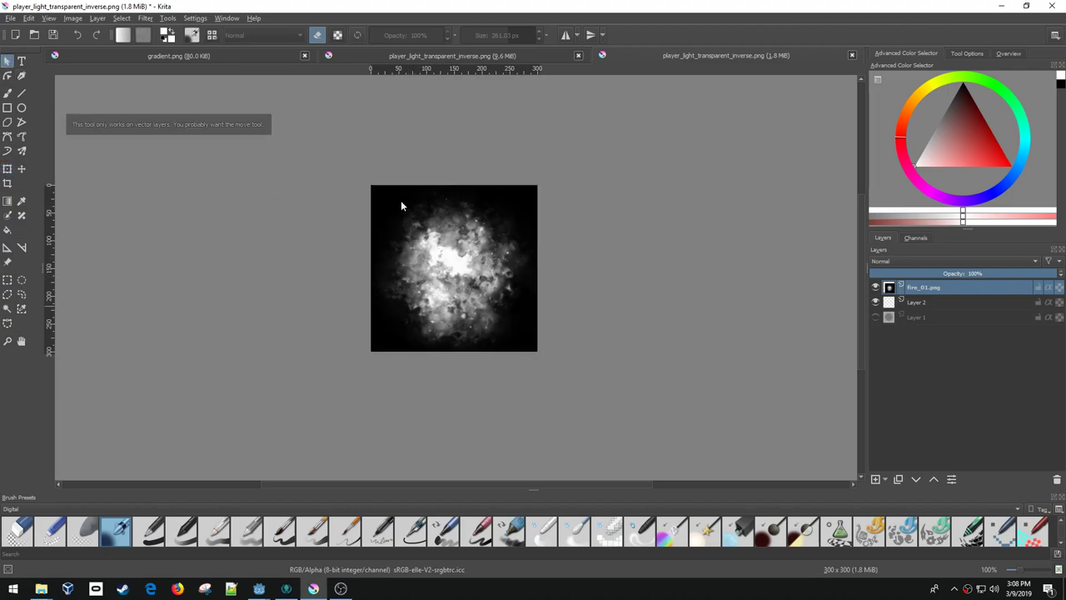
- Remove the empty Layer 2 from between the fire_01.png layer and Layer 1, and select the fire layer
left_click(929, 305)
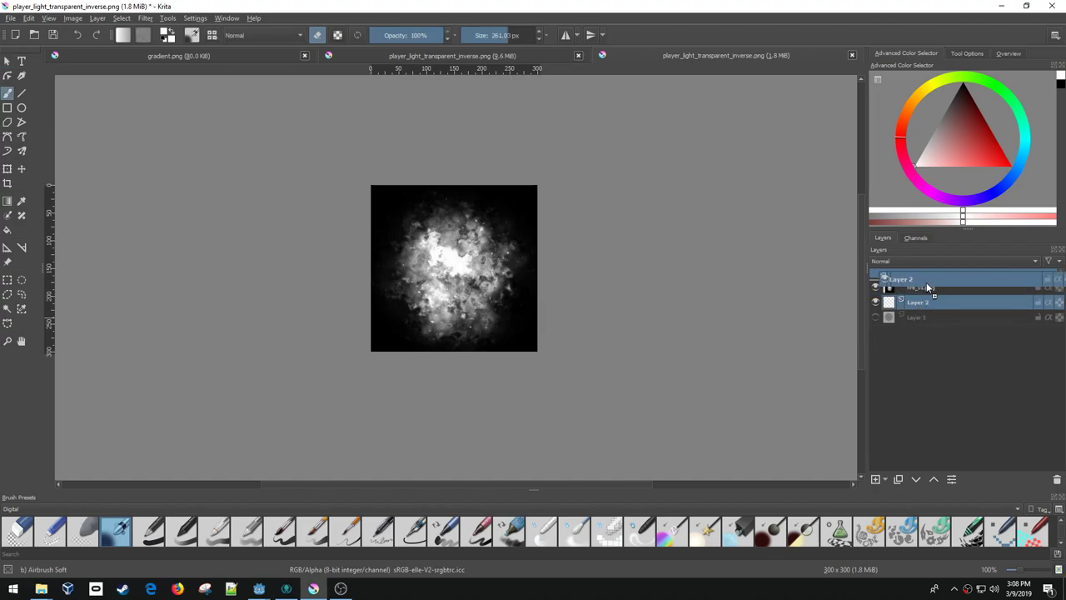
left_click_drag(925, 284, 925, 310)
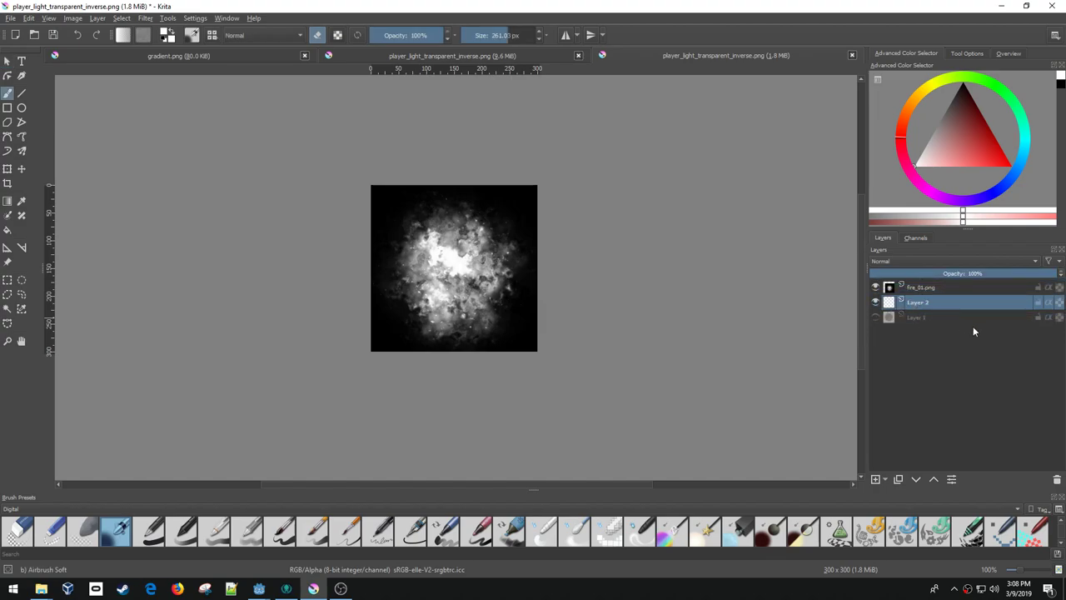
right_click(925, 303)
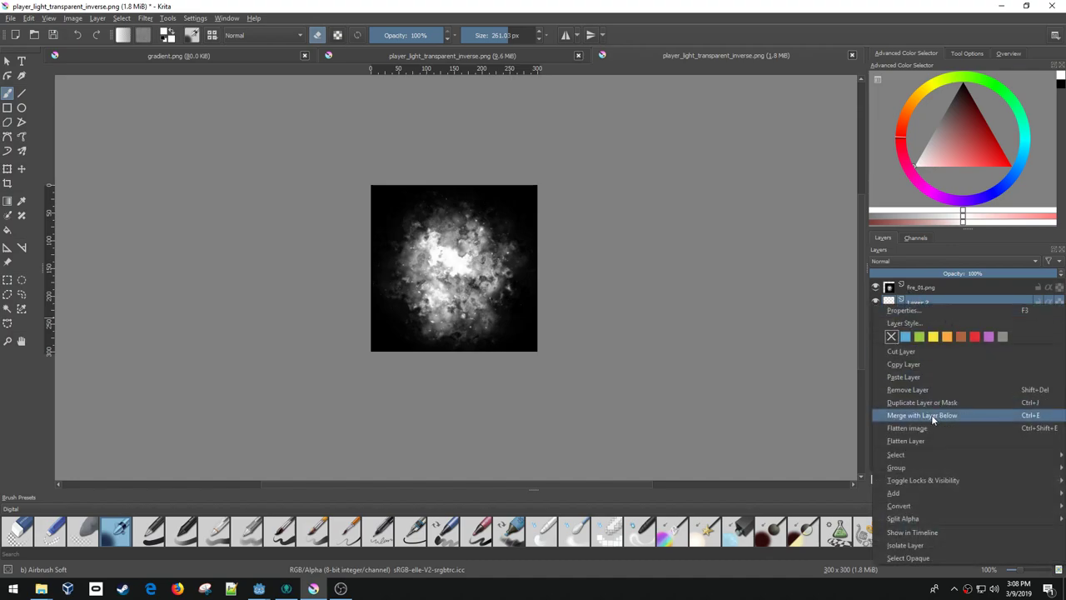
left_click(910, 390)
left_click(926, 290)
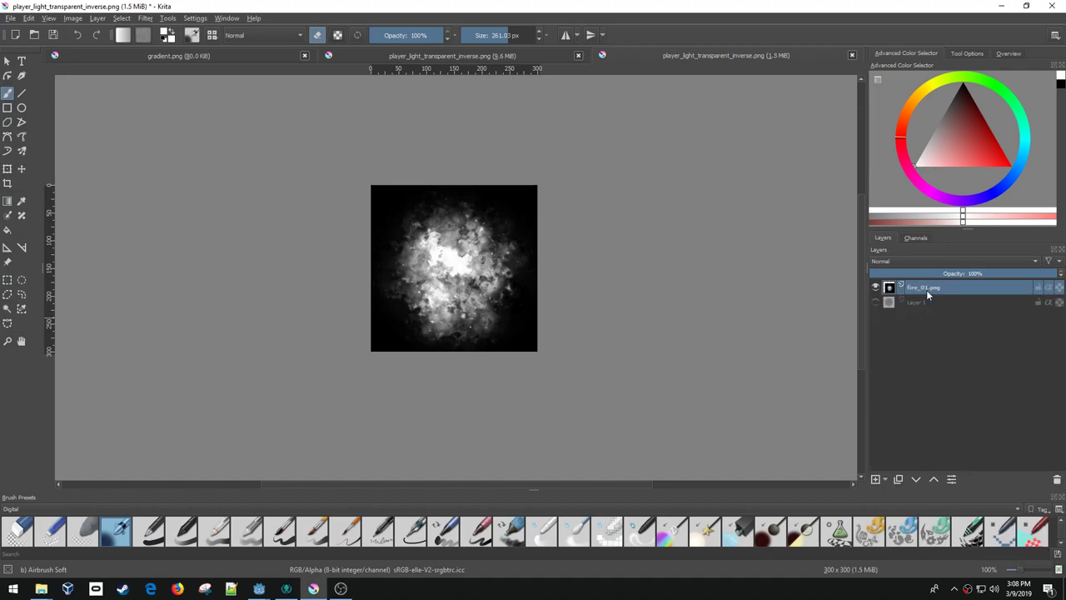
- Lower the fire_01.png layer's opacity to 35%
left_click(919, 302)
left_click(930, 289)
left_click_drag(945, 273, 923, 270)
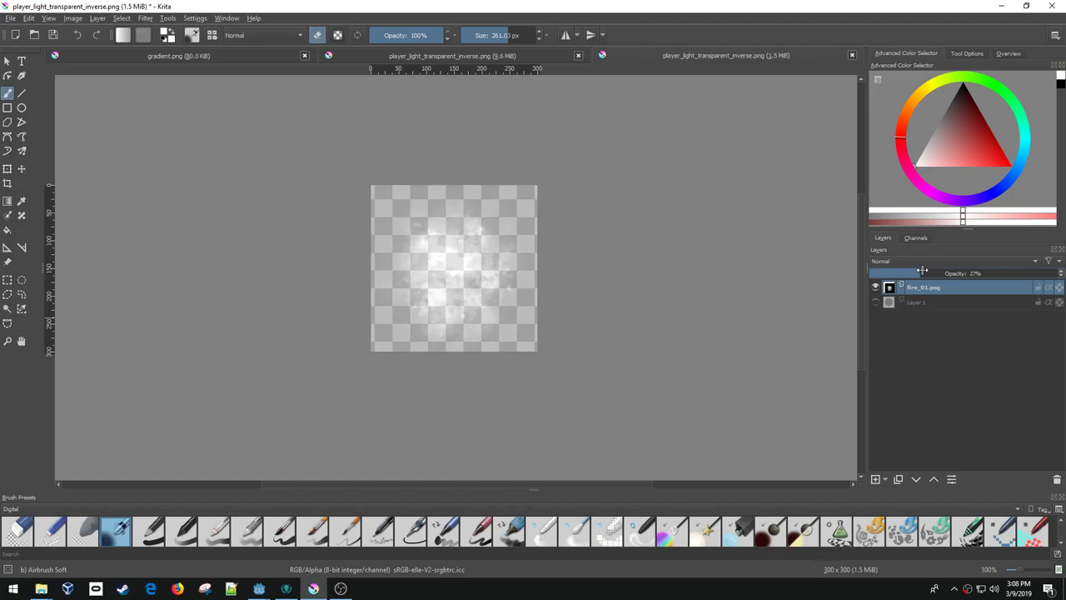
- Show Layer 1 and place it above the fire_01.png layer, and save the PNG with the existing export options
left_click(876, 301)
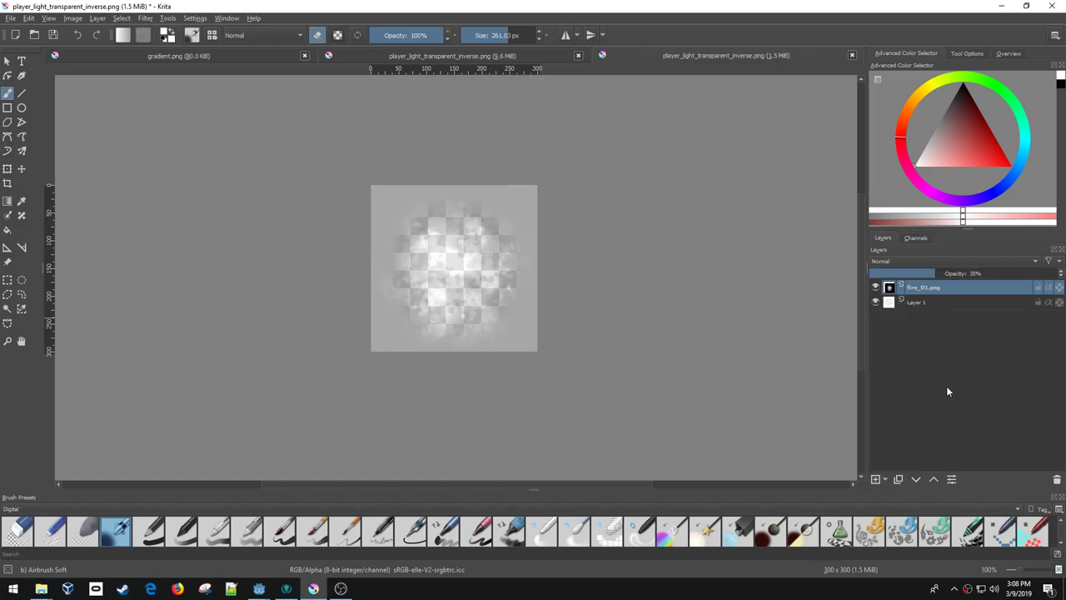
left_click_drag(924, 303, 926, 284)
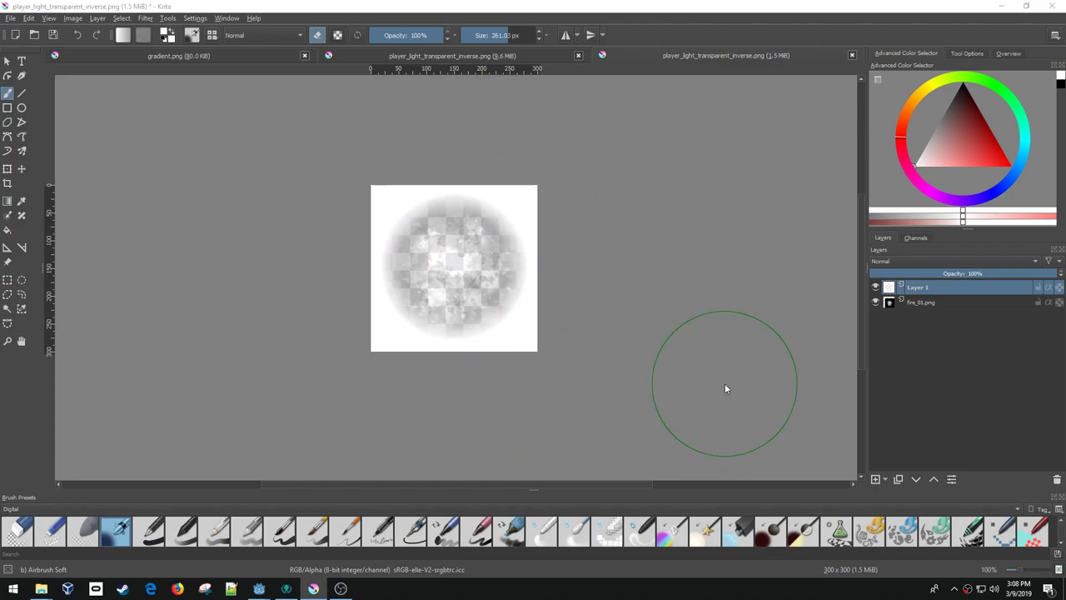
key("ctrl+s")
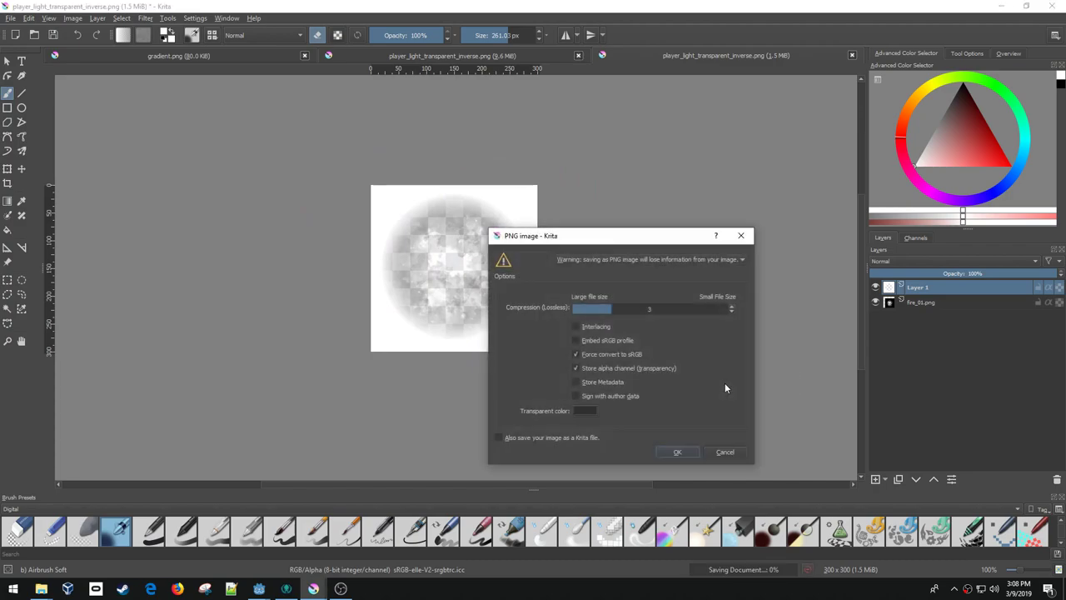
left_click(679, 452)
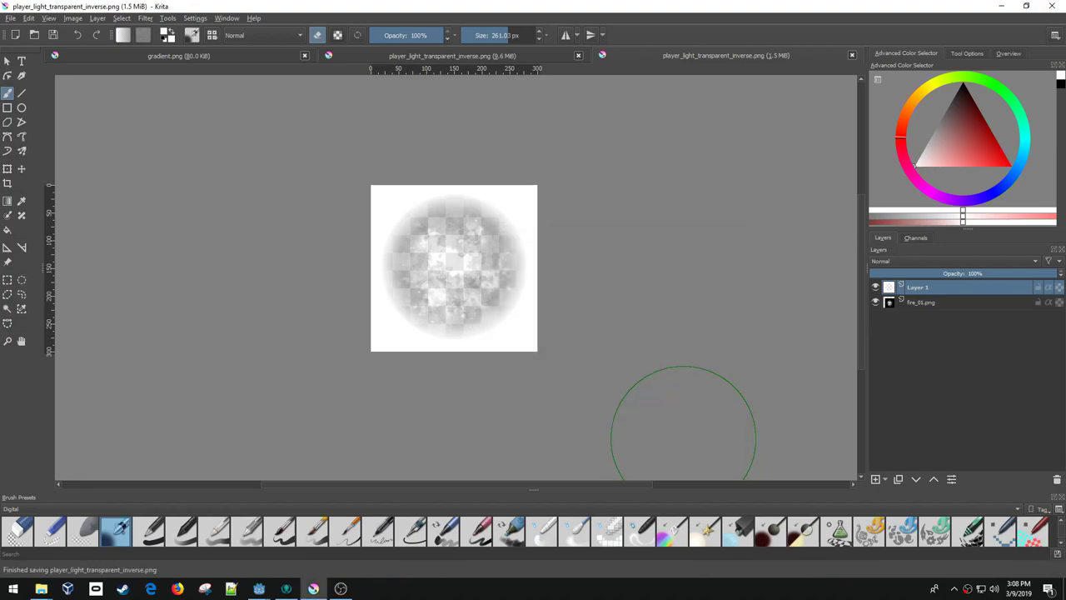
- Reduce the fire_01.png layer's opacity to 22% and save the PNG again
left_click(913, 303)
left_click_drag(932, 274, 912, 275)
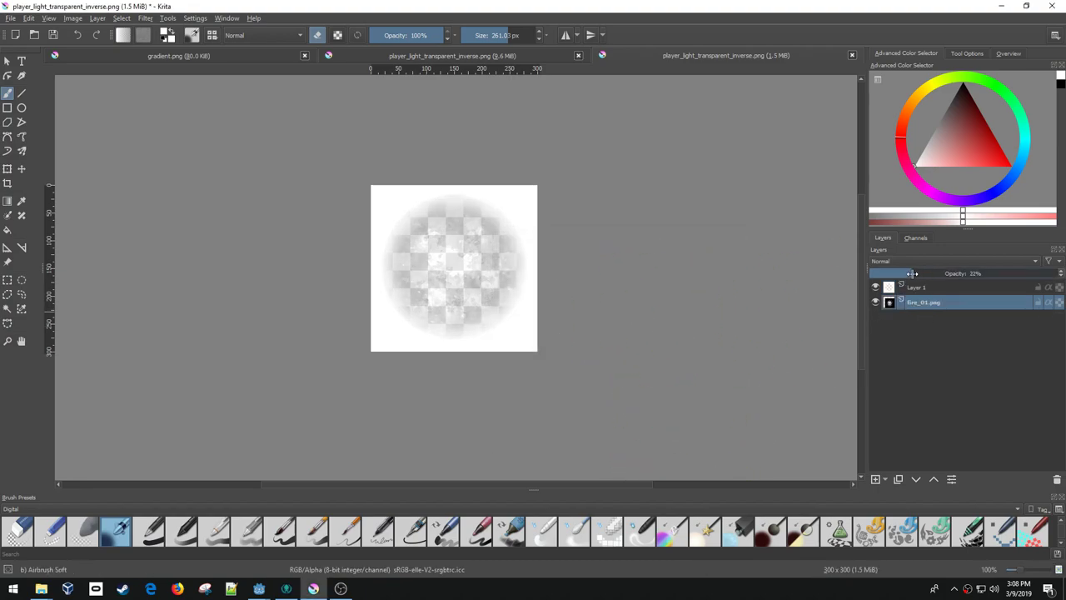
key("ctrl+s")
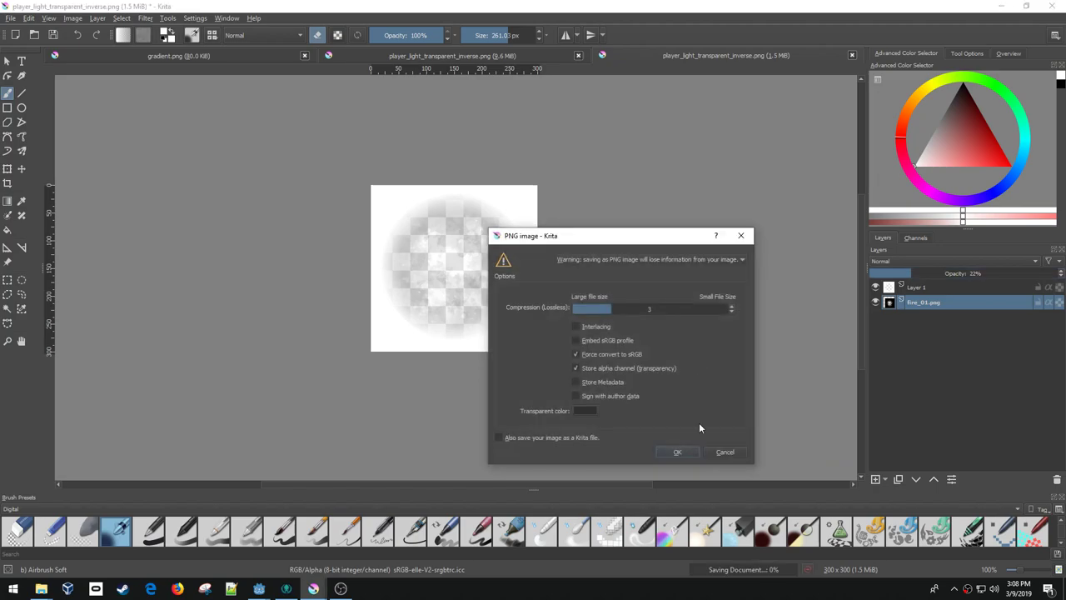
key("Return")
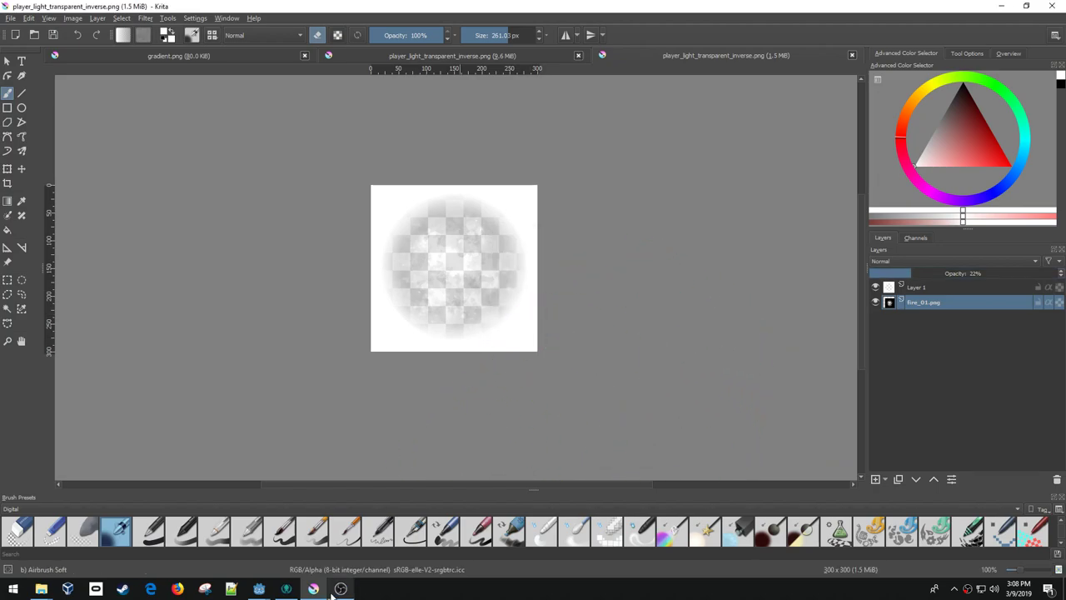
- Switch to Godot, run the game to check the torch light while walking around the cave entrance, and close it
mouse_move(259, 589)
left_click(293, 545)
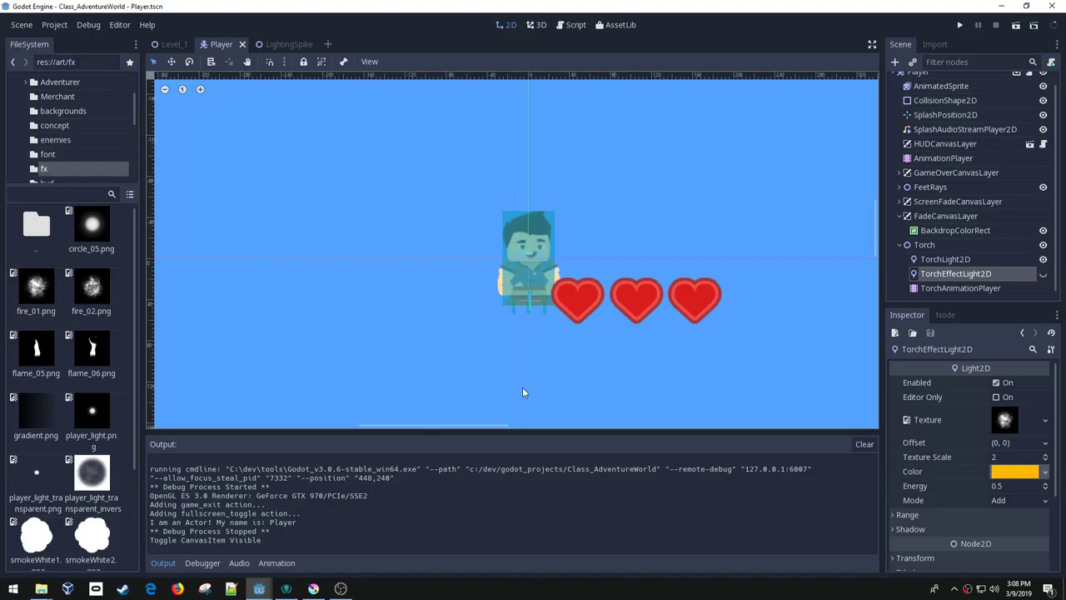
scroll(436, 295, "down", 4)
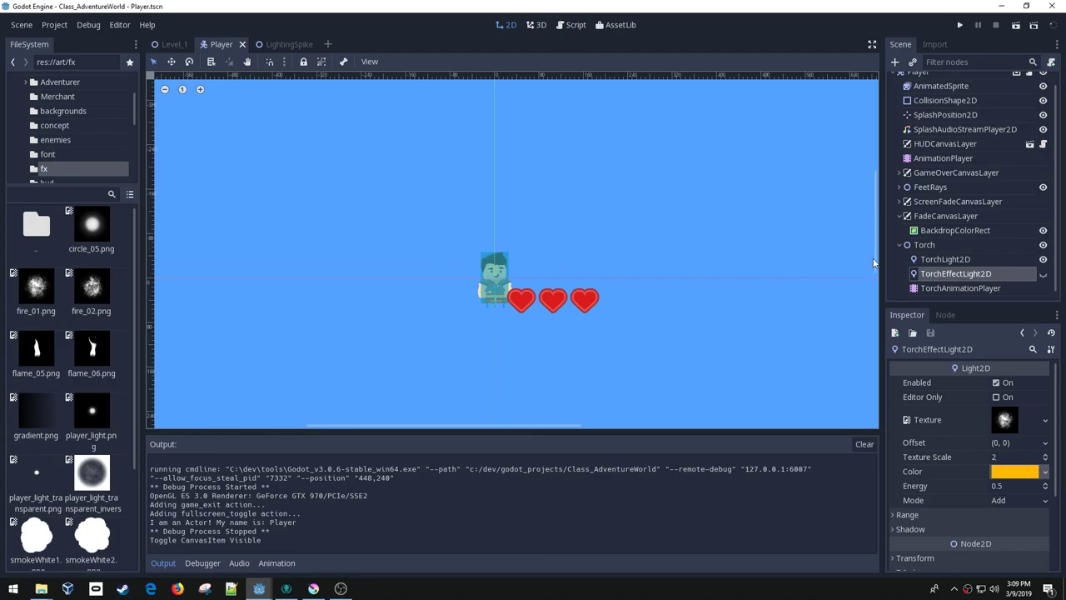
left_click(959, 25)
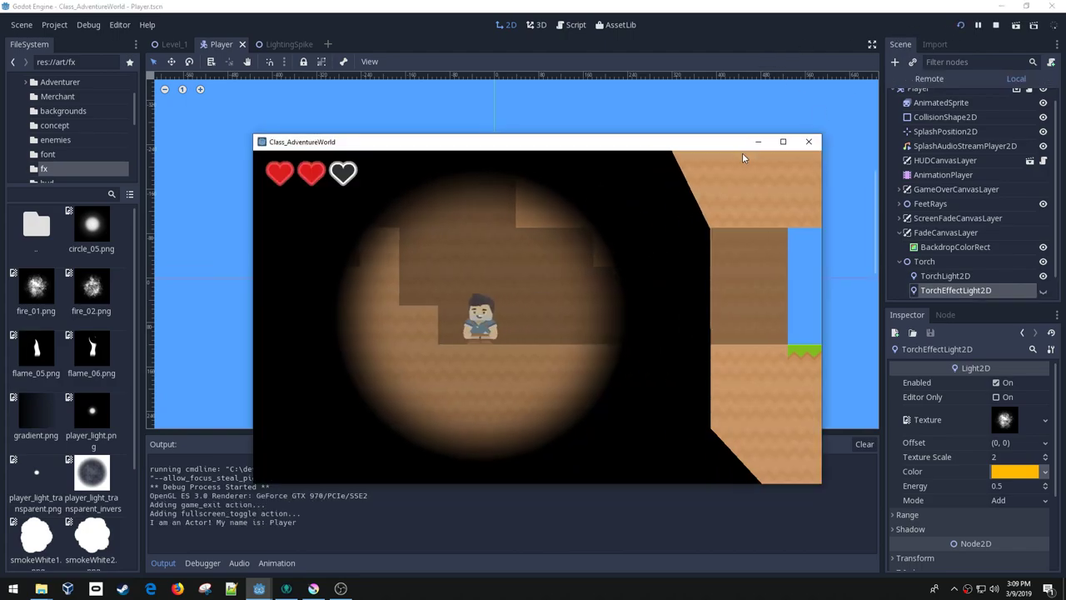
key("Right")
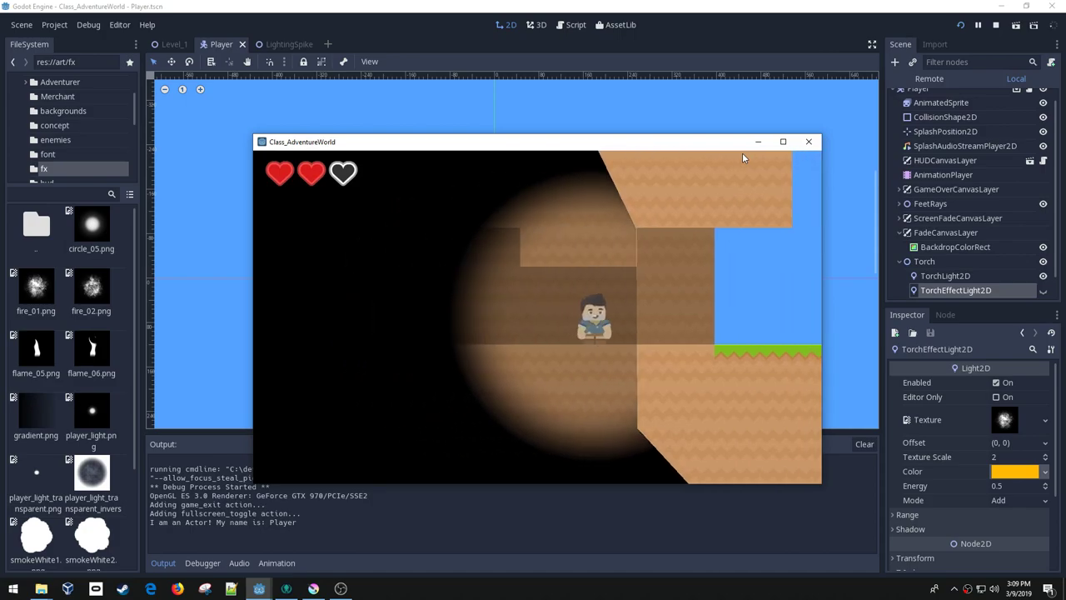
key("Left")
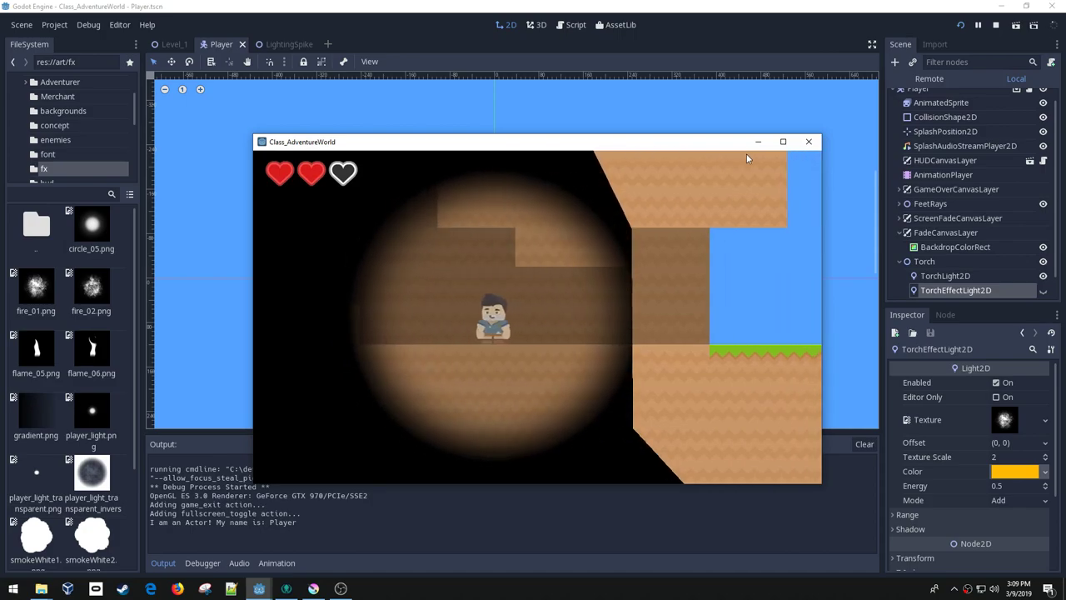
left_click(808, 141)
scroll(95, 482, "down", 1)
scroll(94, 471, "up", 1)
scroll(93, 458, "down", 1)
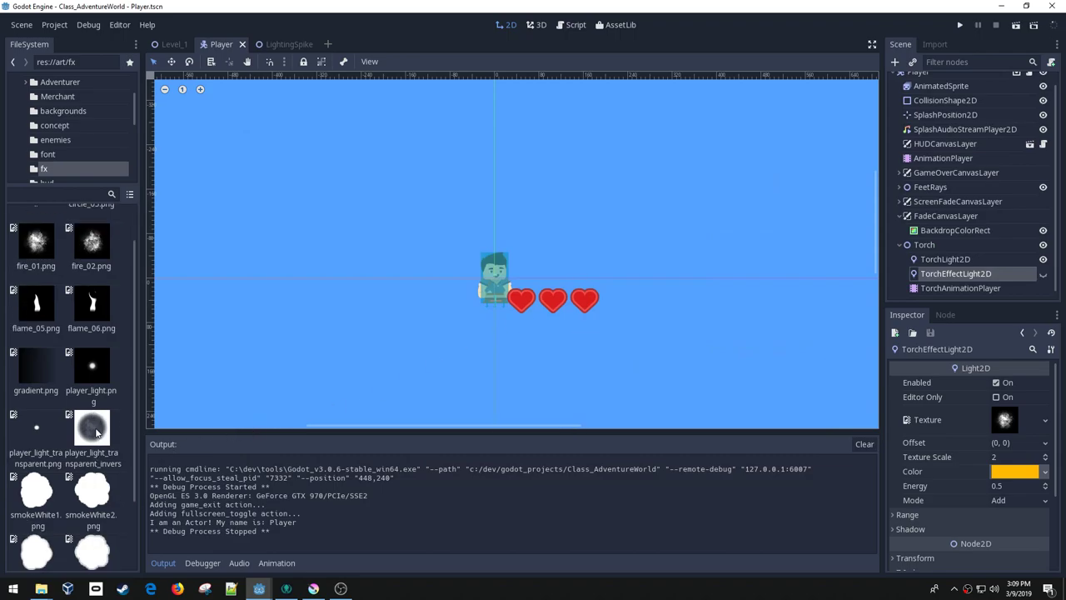
- Switch to Krita, set the fire_01.png layer's opacity to 37%, and save the PNG with the existing export options
left_click(313, 589)
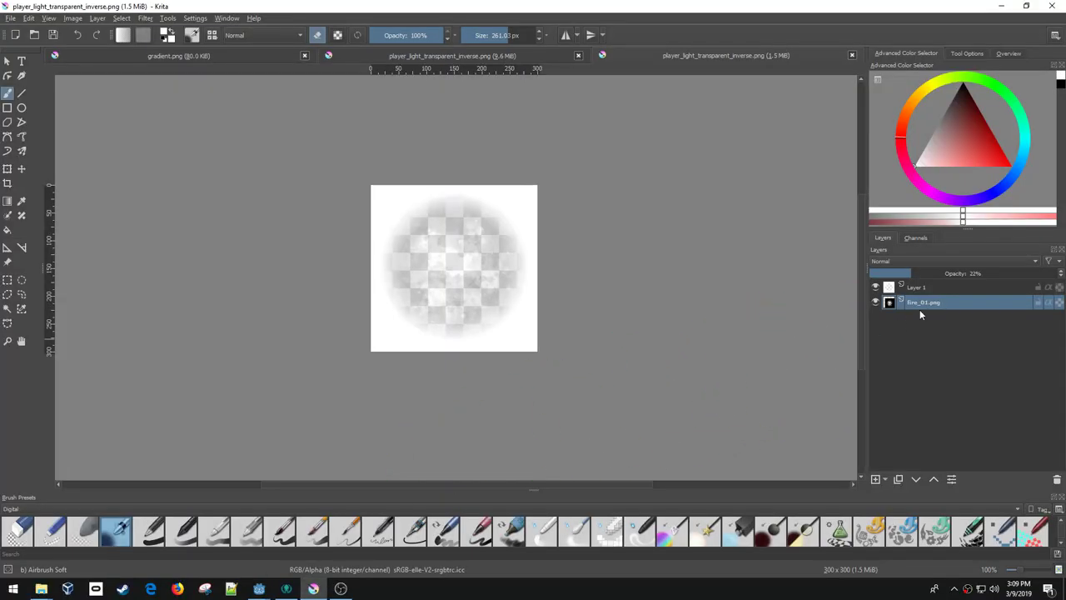
mouse_move(927, 307)
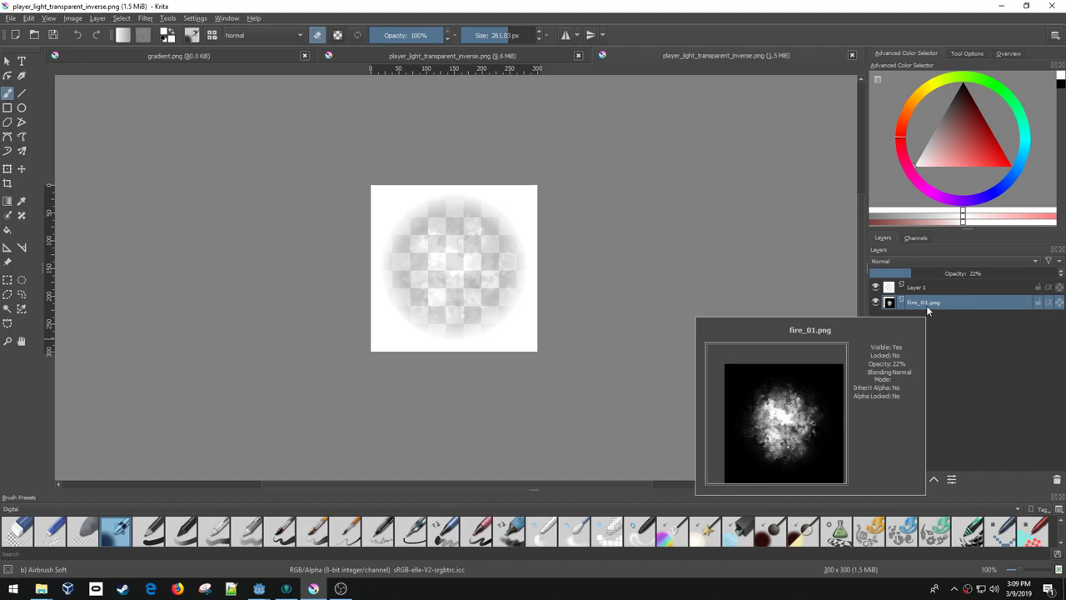
left_click(941, 273)
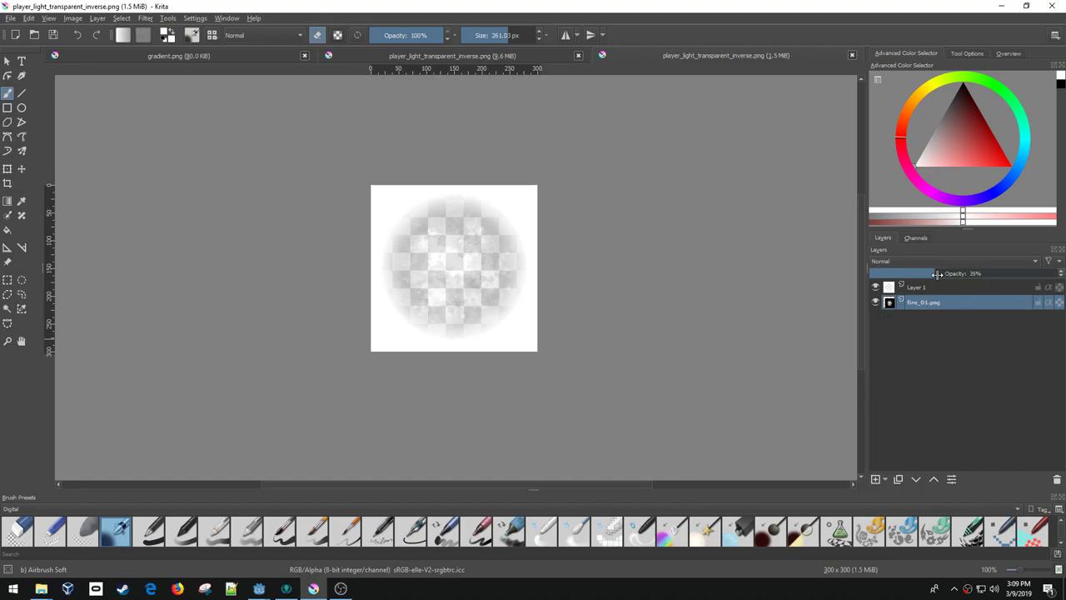
key("ctrl+s")
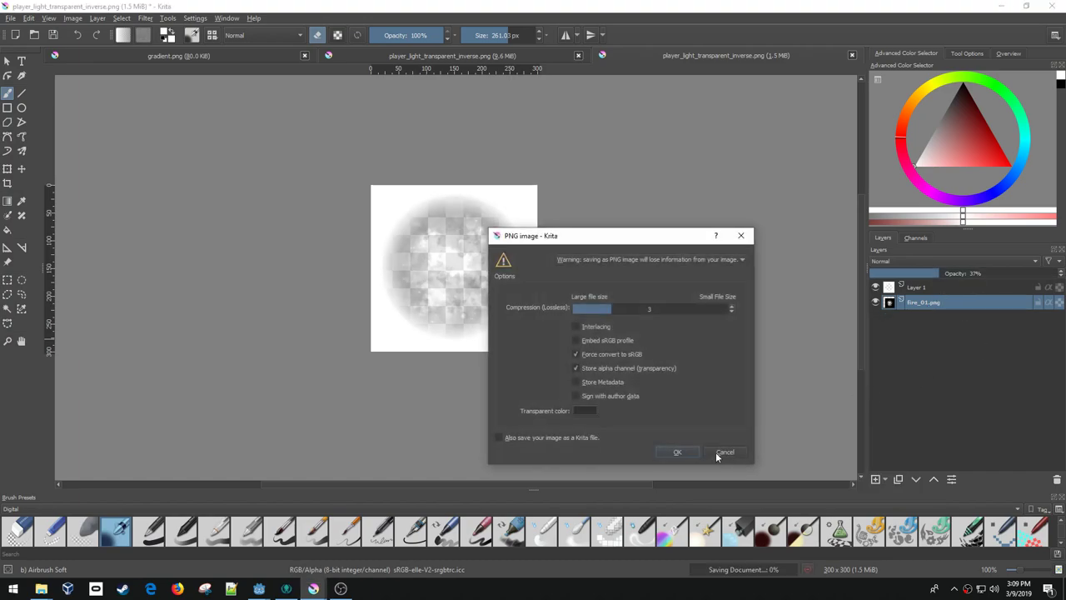
left_click(679, 451)
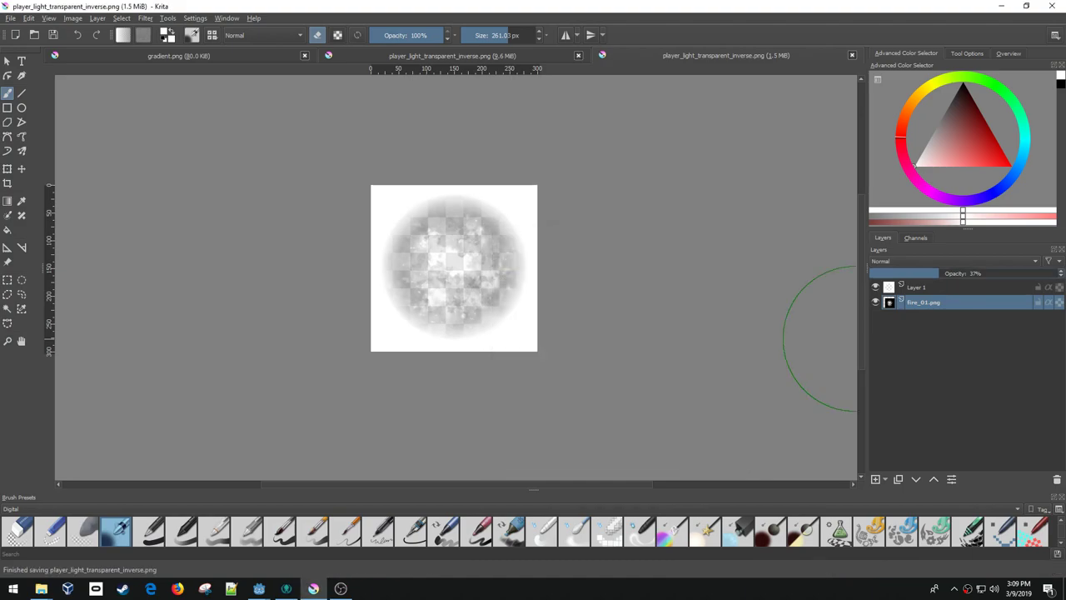
- Switch back to the Godot editor and select the TorchLight2D node to check its updated light texture
left_click(286, 589)
mouse_move(259, 589)
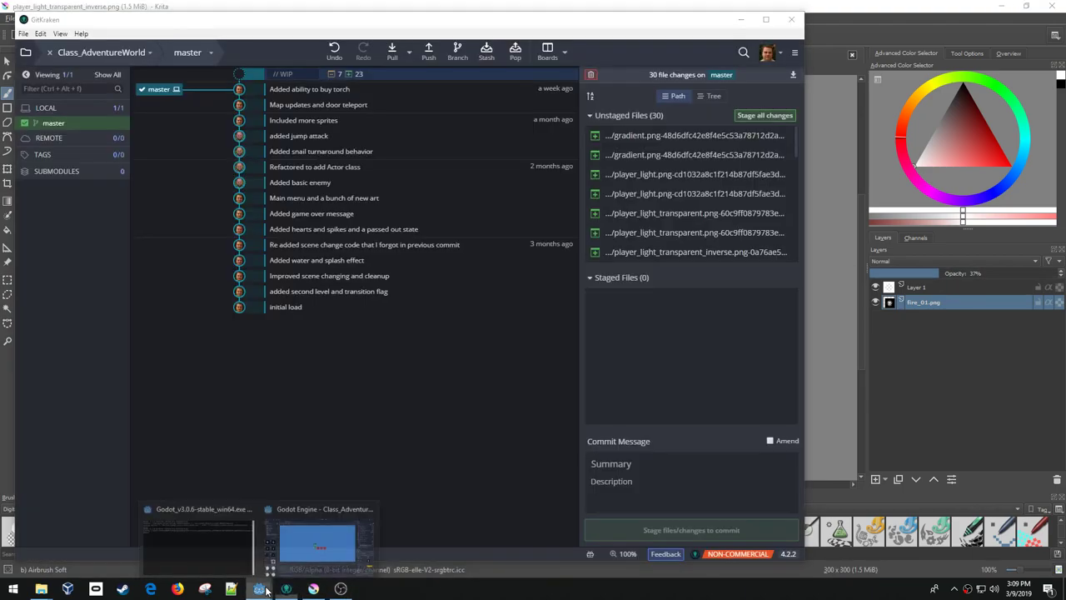
left_click(317, 536)
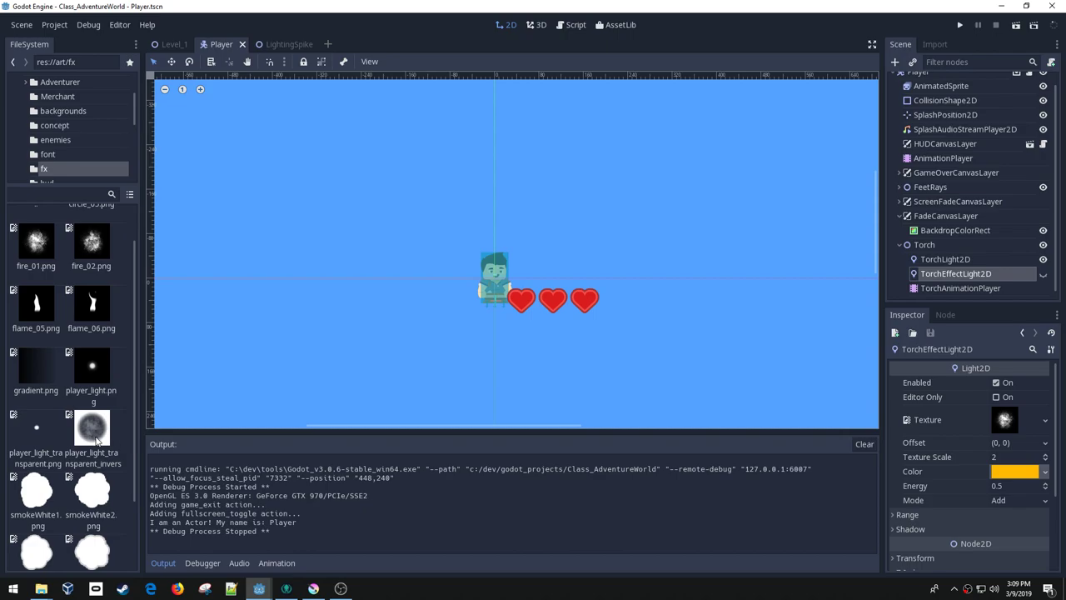
left_click(950, 260)
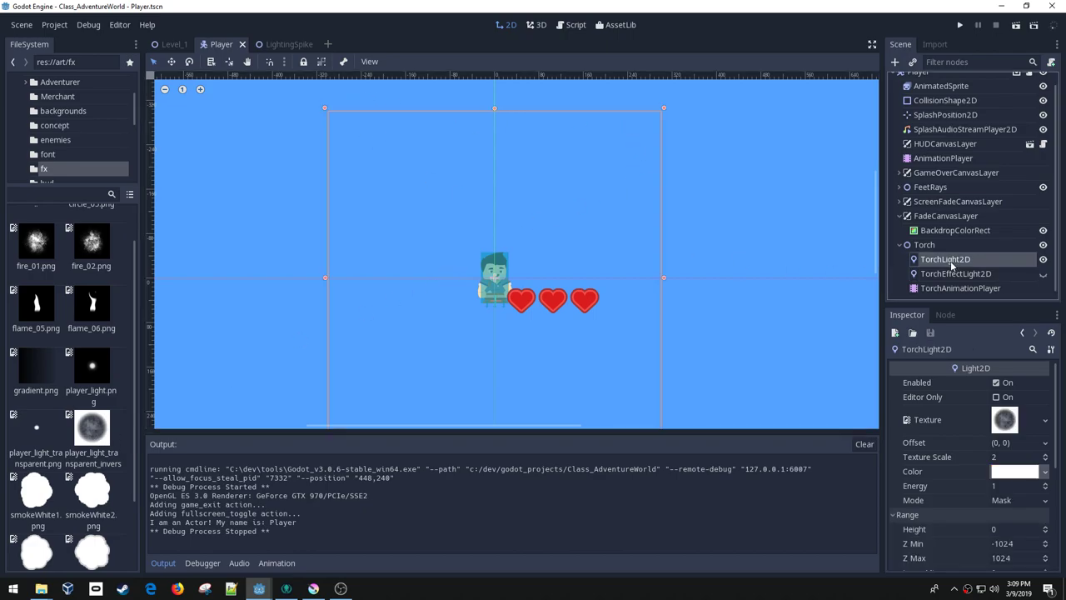
- Run the game and move the player in and out of the cave to examine the torch light's appearance
left_click(959, 27)
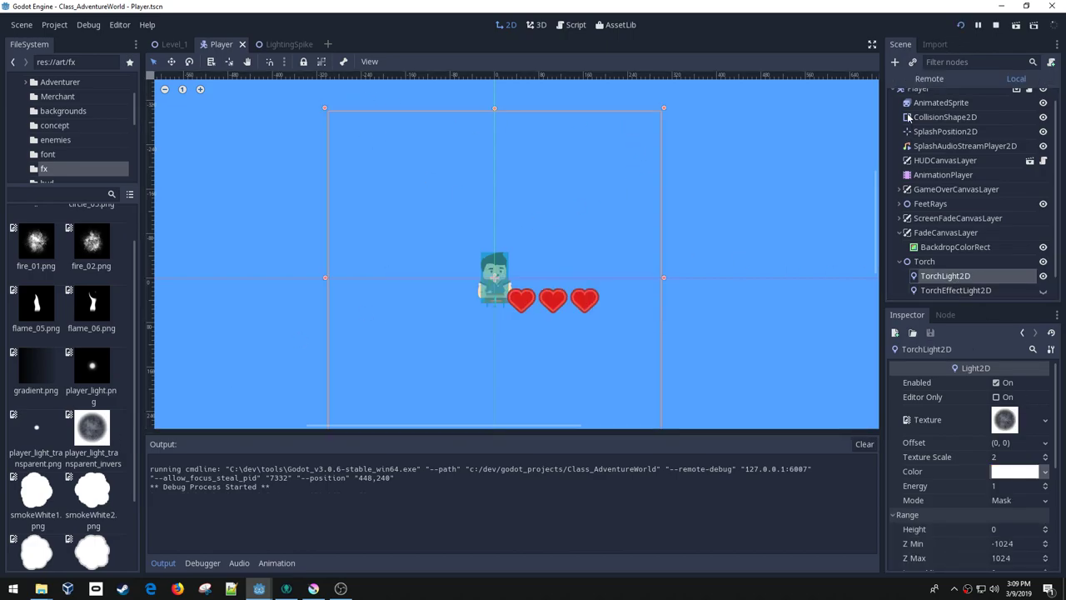
key("Left")
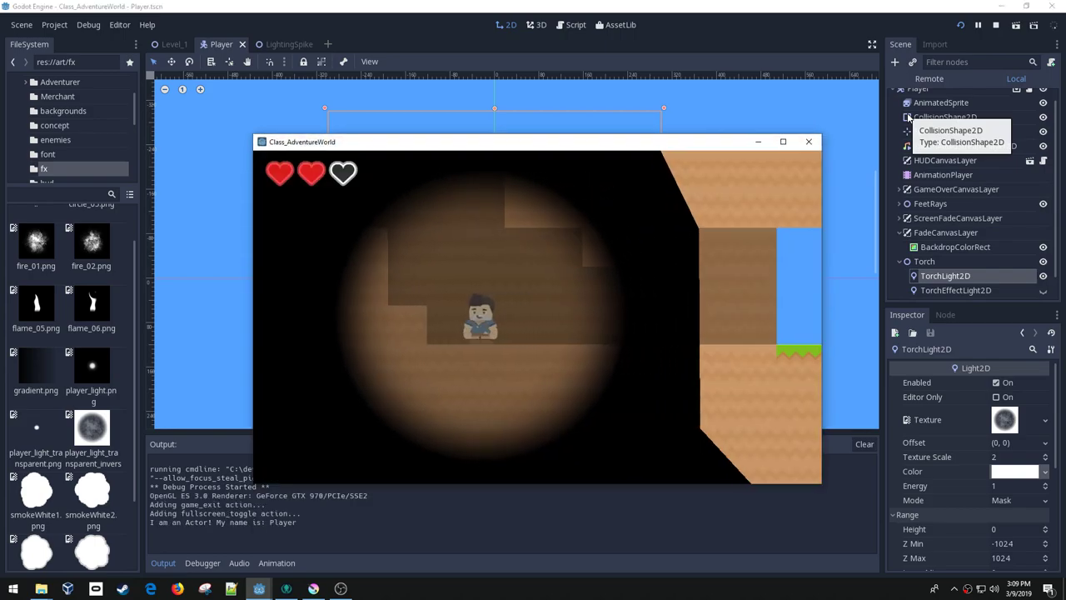
key("Right")
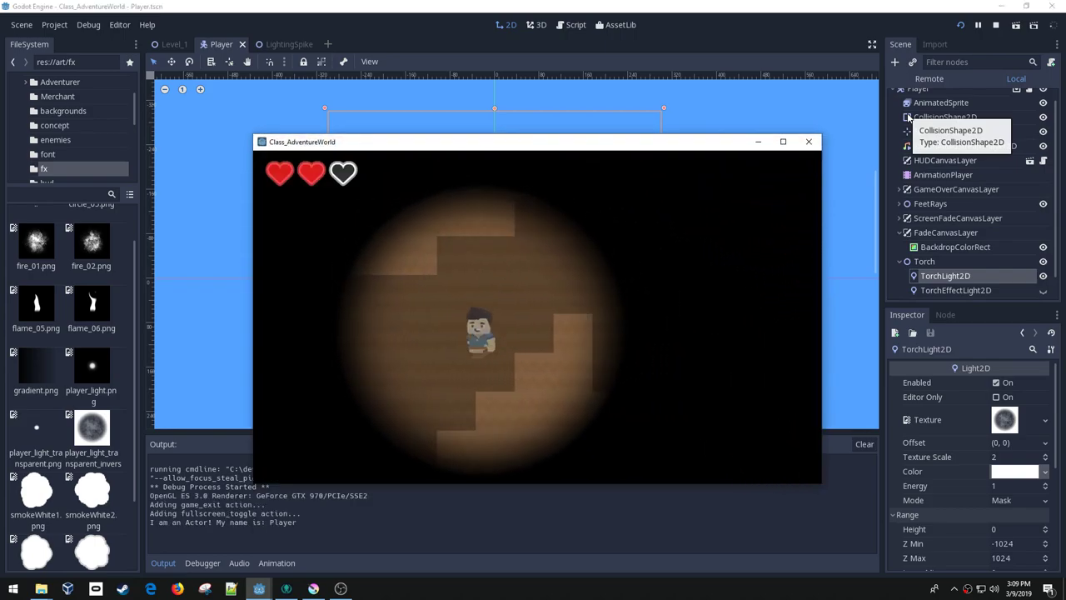
key("space")
key("Right")
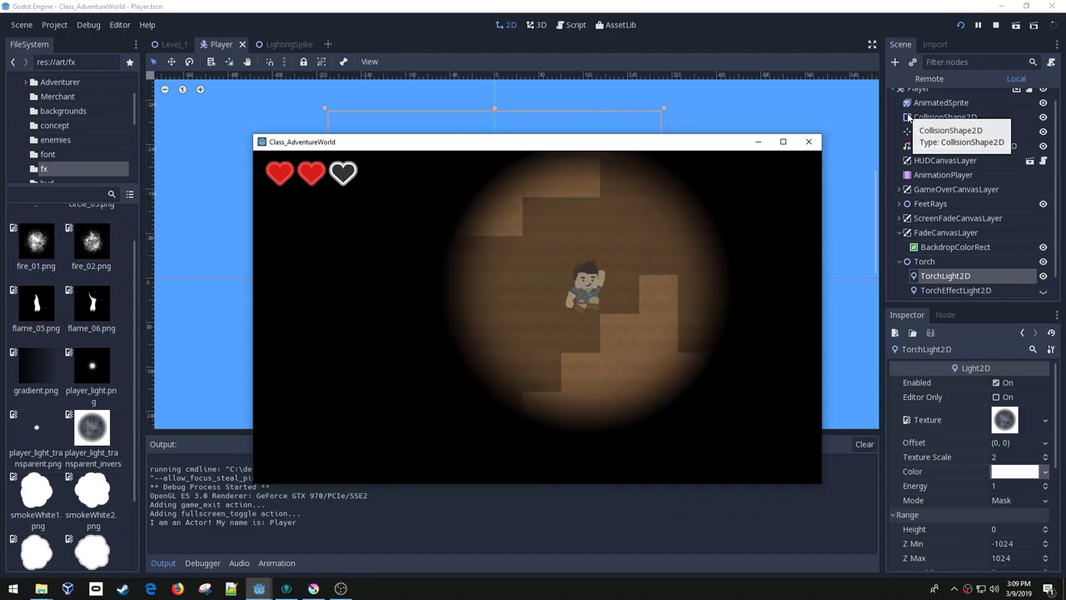
key("Right")
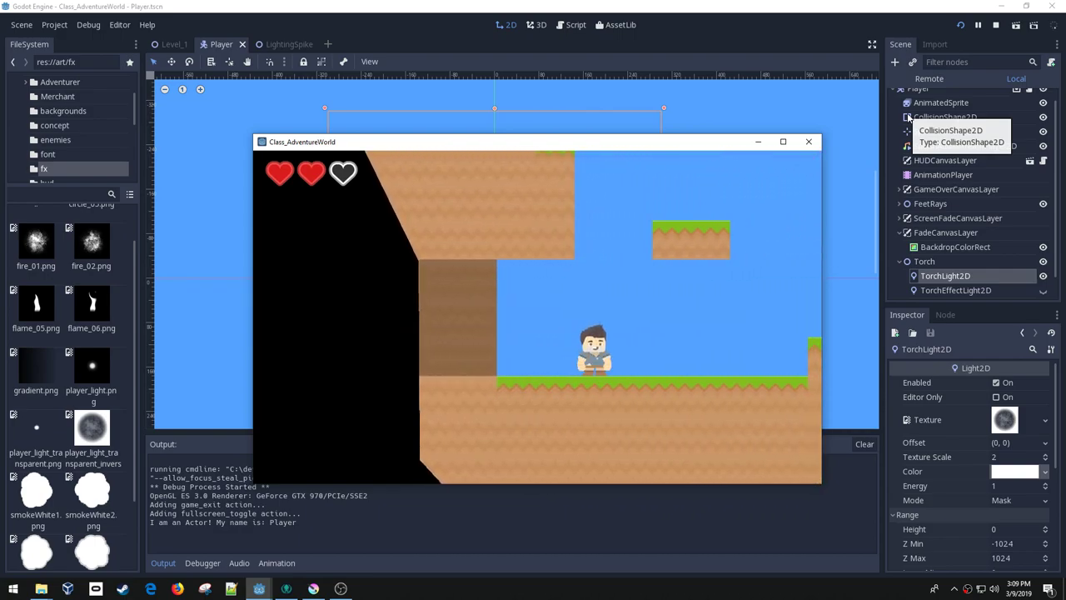
key("Left")
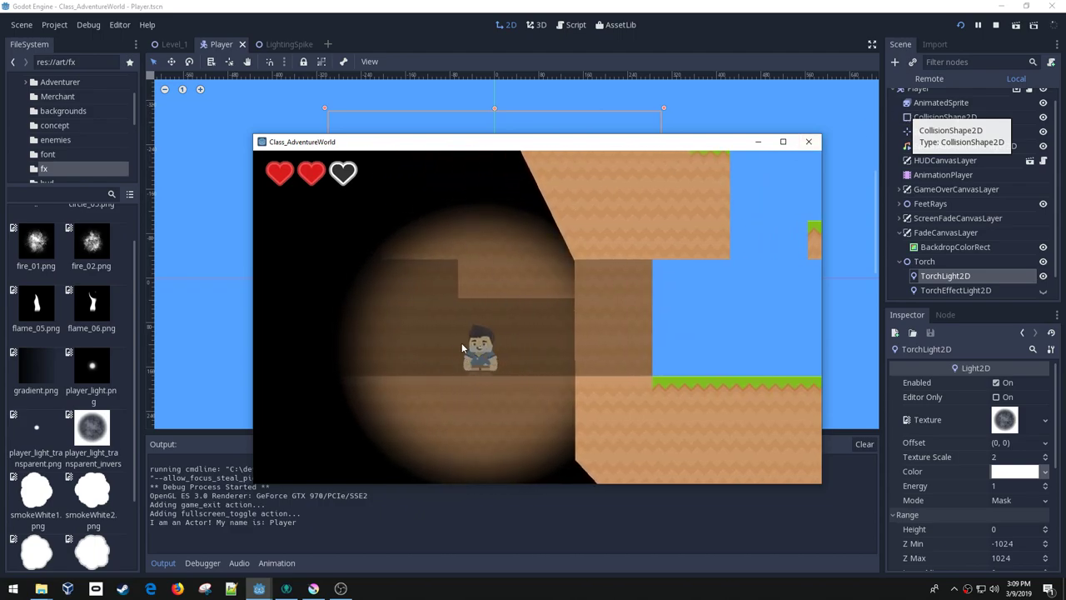
key("Left")
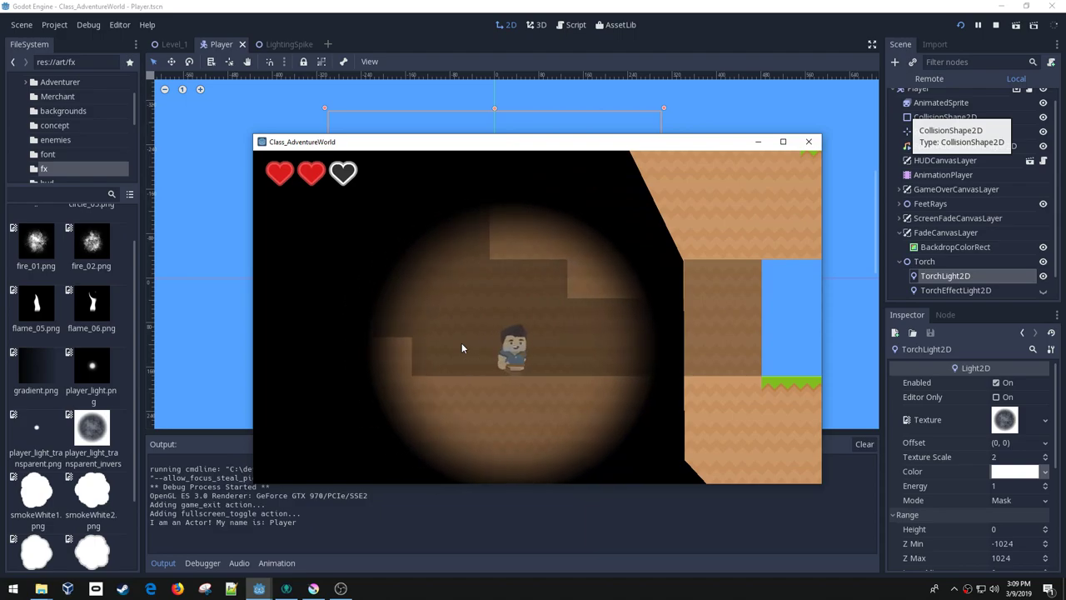
key("Right")
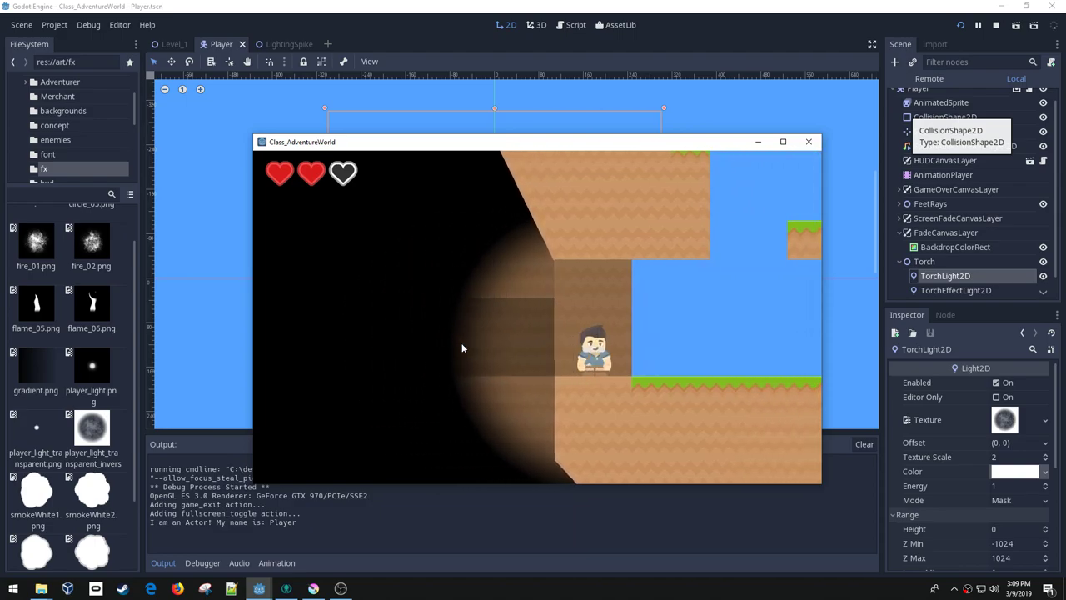
key("Left")
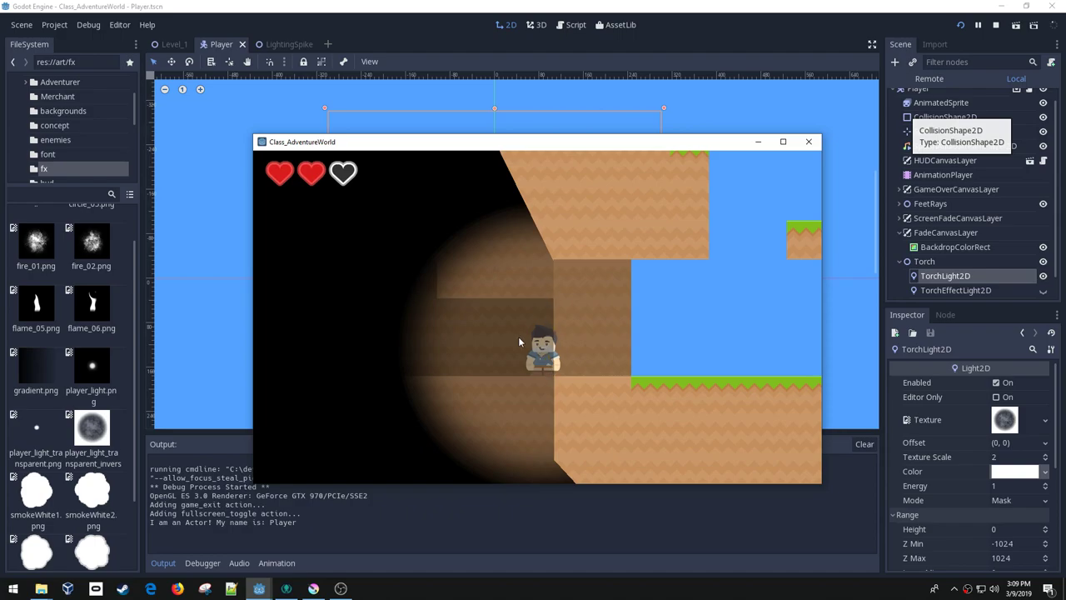
- Switch to Krita and undo the fire texture edits back to the image with only Layer 1 and Layer 2
left_click(313, 588)
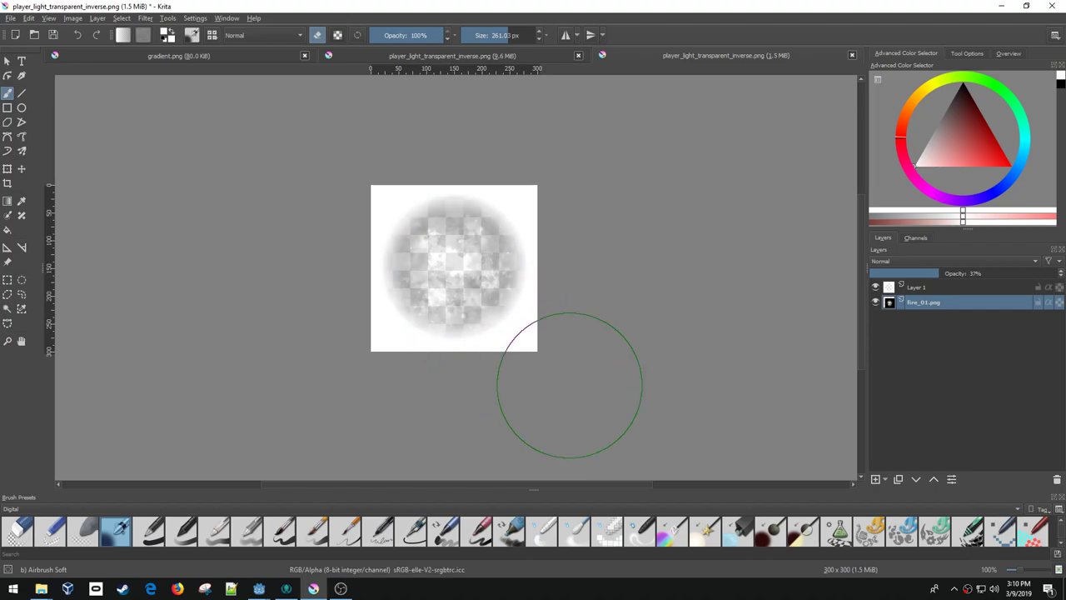
key("ctrl+z")
key("ctrl+shift+z")
key("ctrl+shift+z")
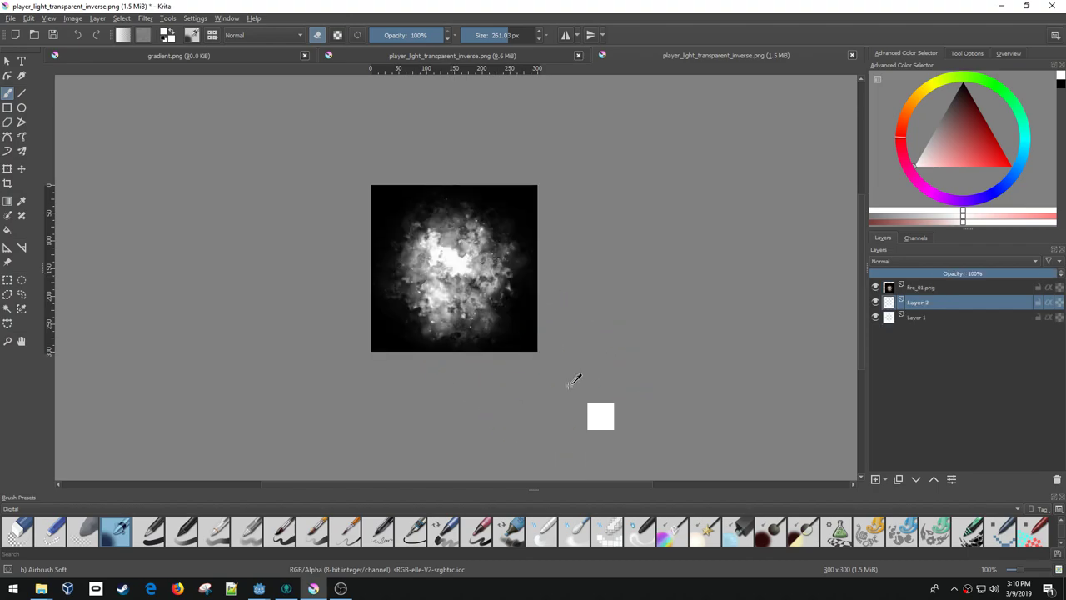
key("ctrl+z")
key("ctrl+z")
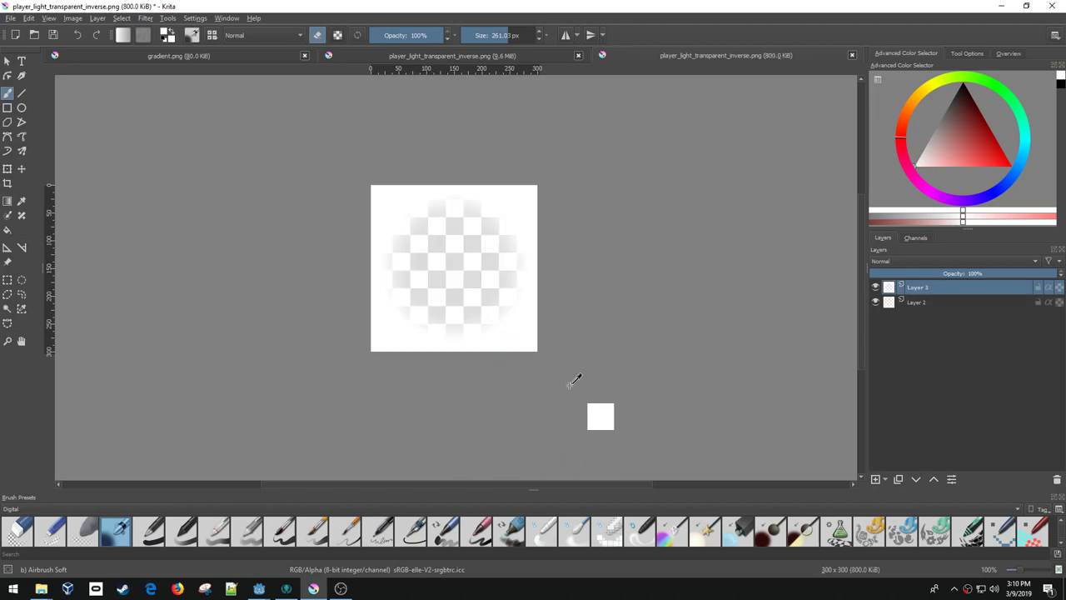
key("ctrl+z")
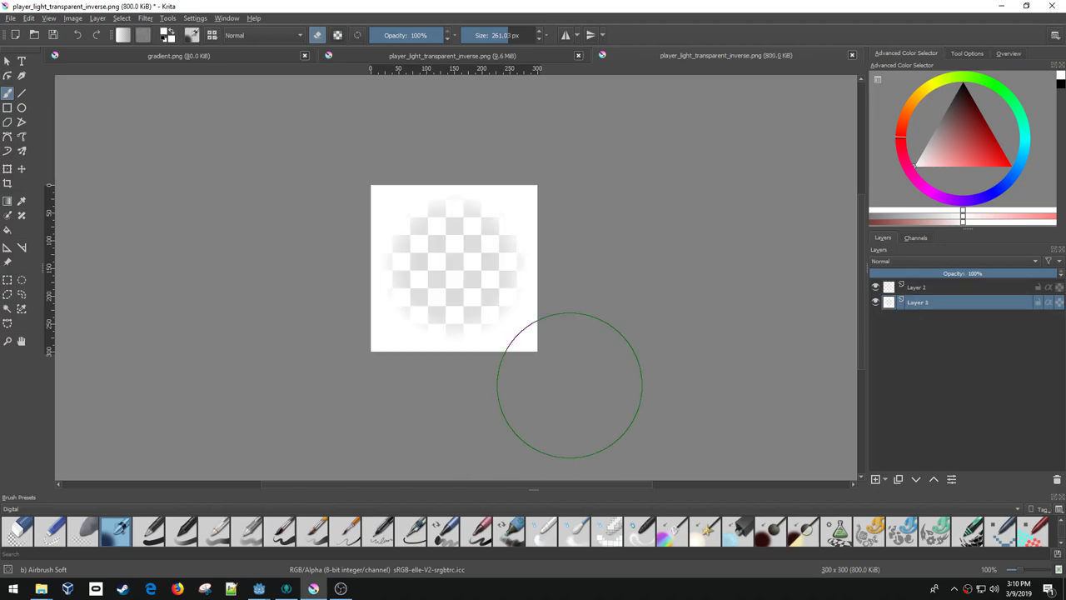
- Remove Layer 2 so only Layer 1 remains, and save the PNG with the existing export options
key("ctrl+s")
left_click(725, 452)
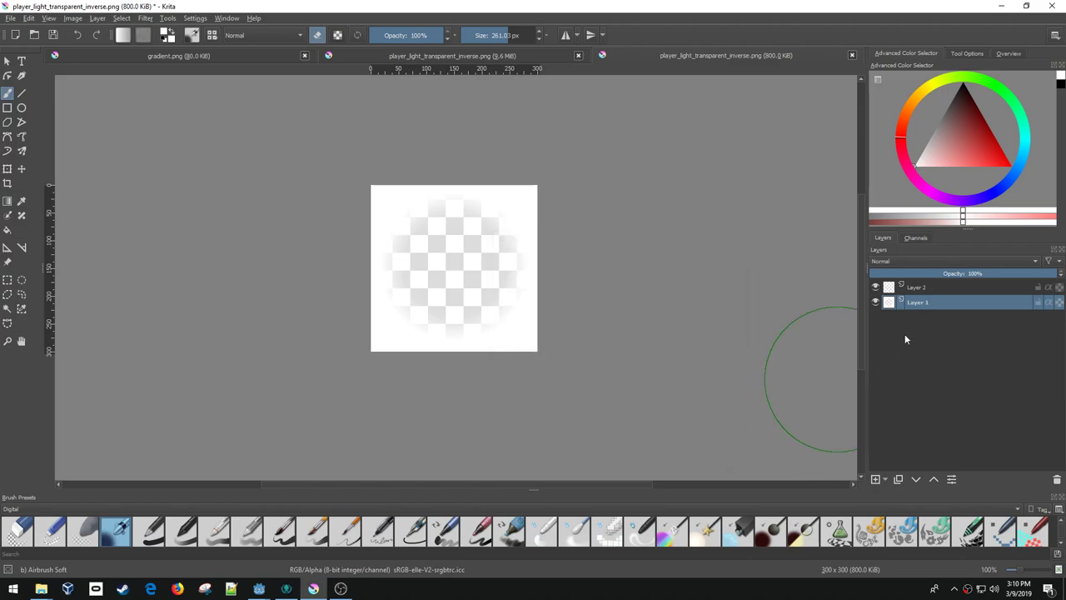
right_click(934, 290)
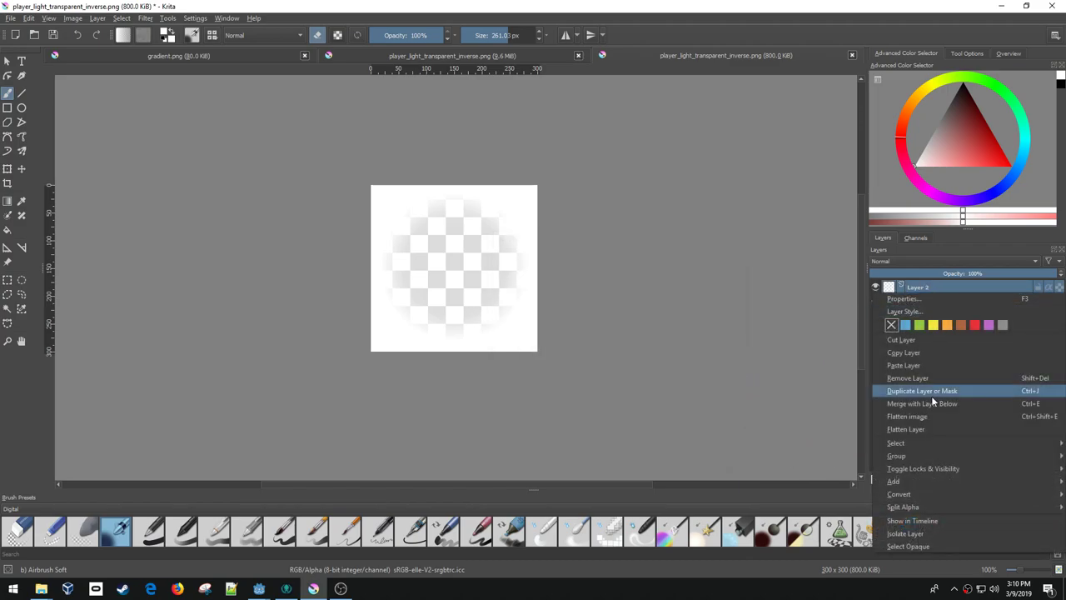
left_click(915, 379)
key("ctrl+s")
left_click(667, 419)
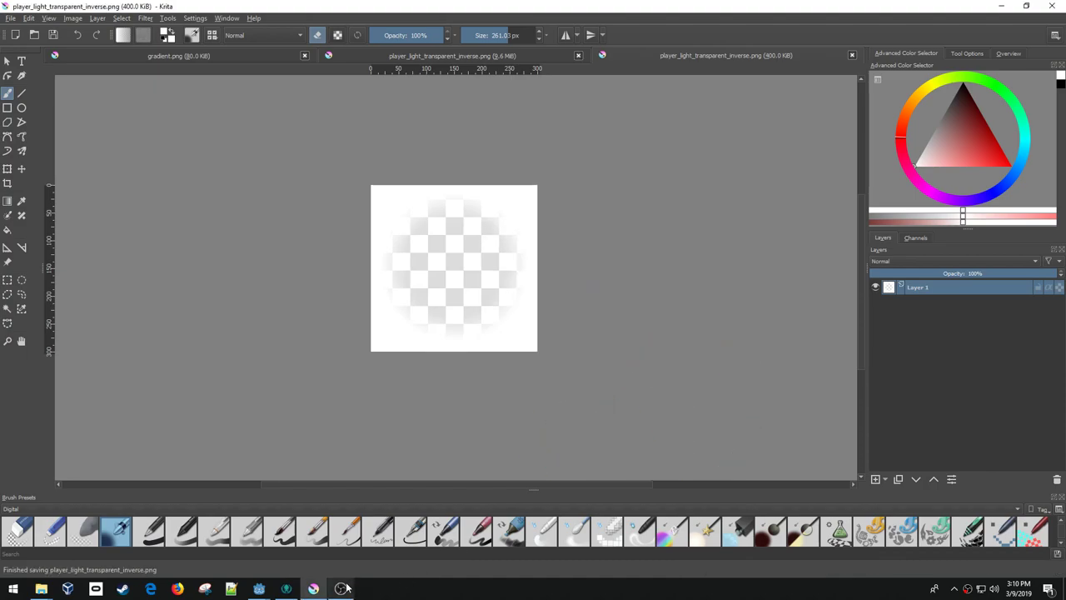
- Close the running game, return to the Godot editor, and rerun the project to check the plain torch light around the cave
mouse_move(259, 588)
left_click(390, 545)
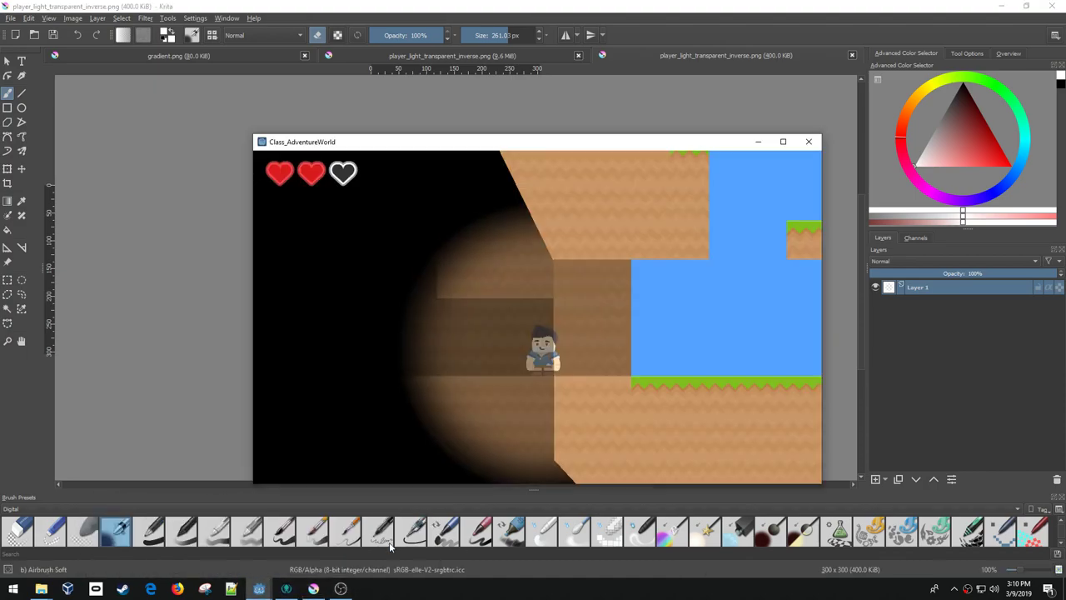
left_click(808, 141)
mouse_move(259, 588)
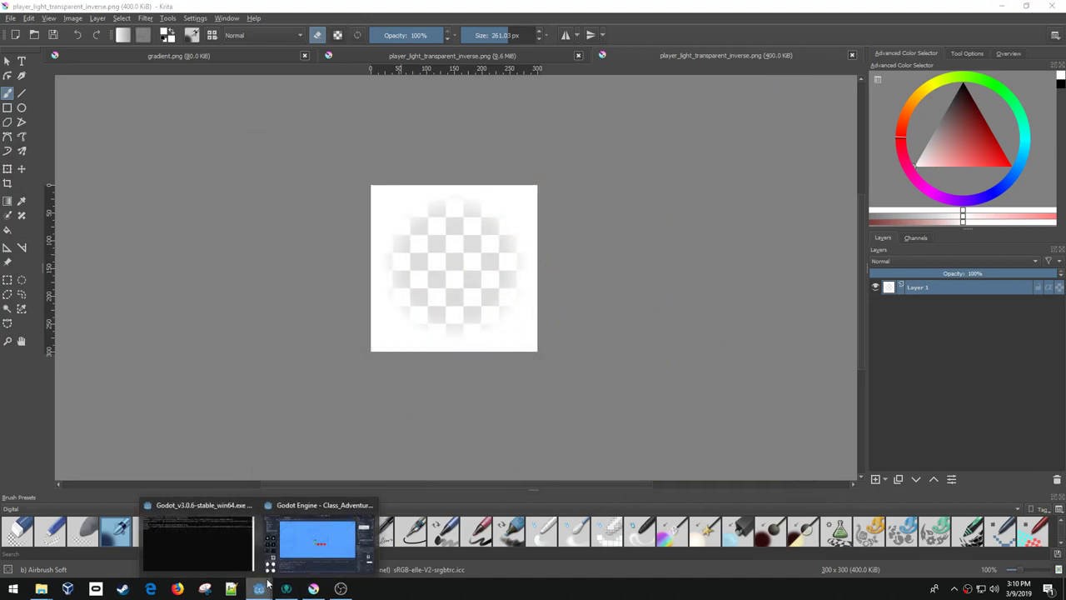
left_click(316, 533)
left_click(962, 28)
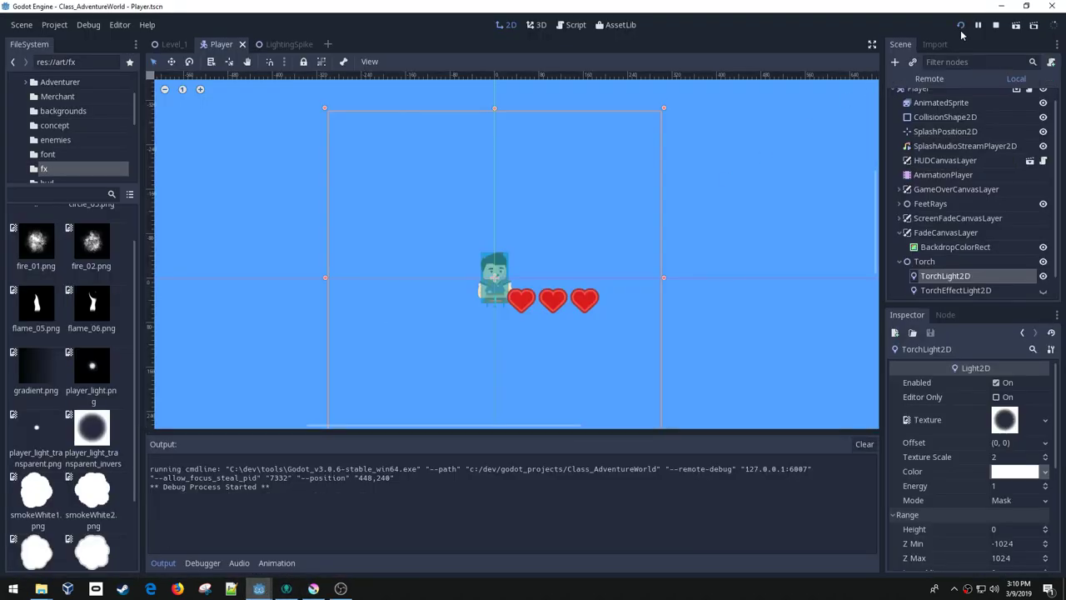
key("Left")
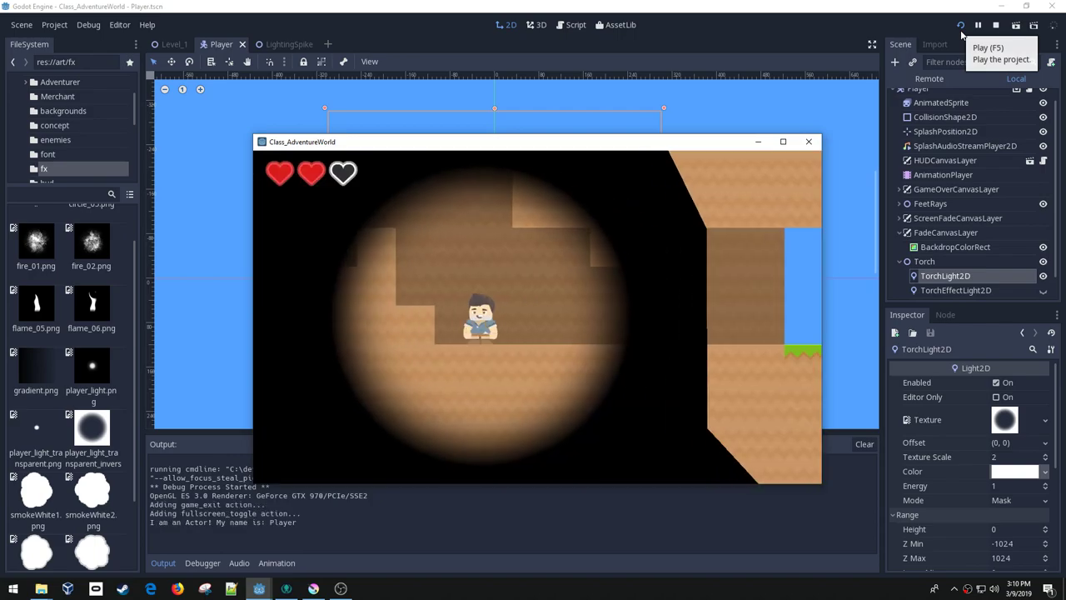
key("Right")
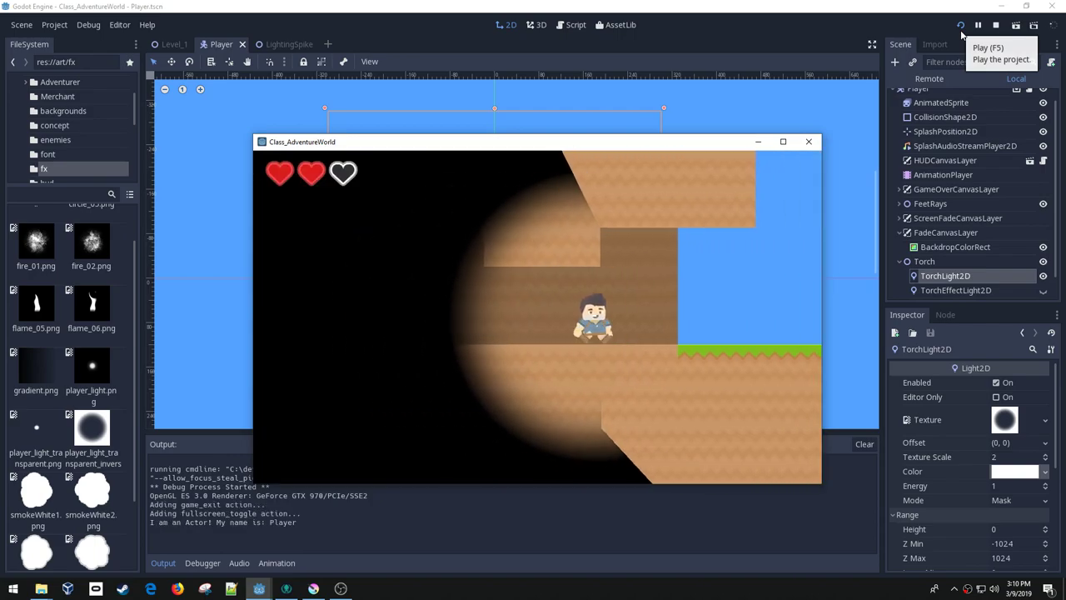
- Move the player deeper into the cave to examine the plain torch light, and close the game
key("Left")
key("Left")
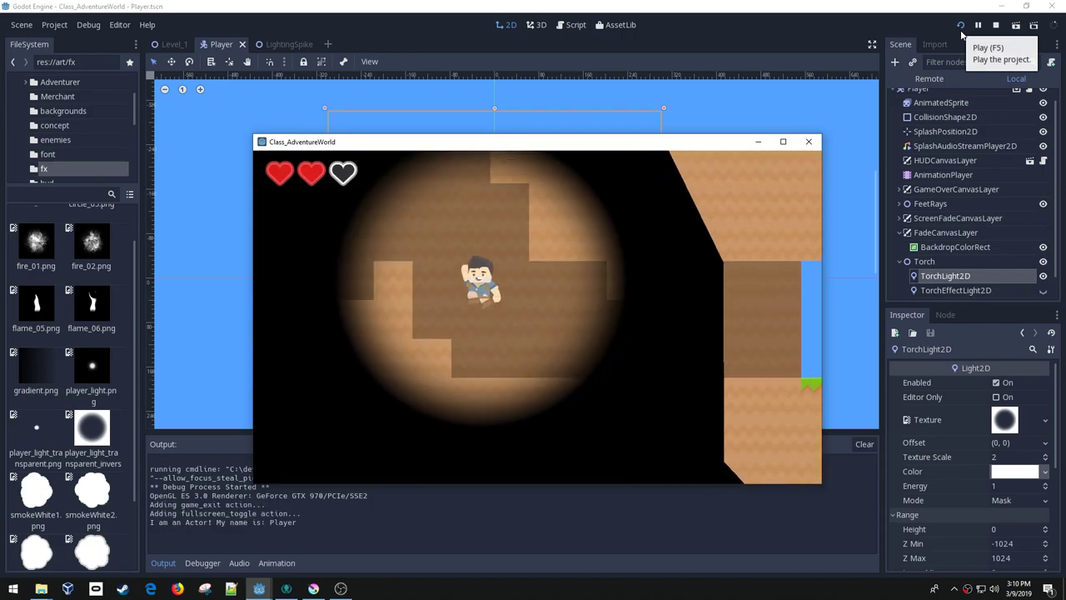
left_click(806, 143)
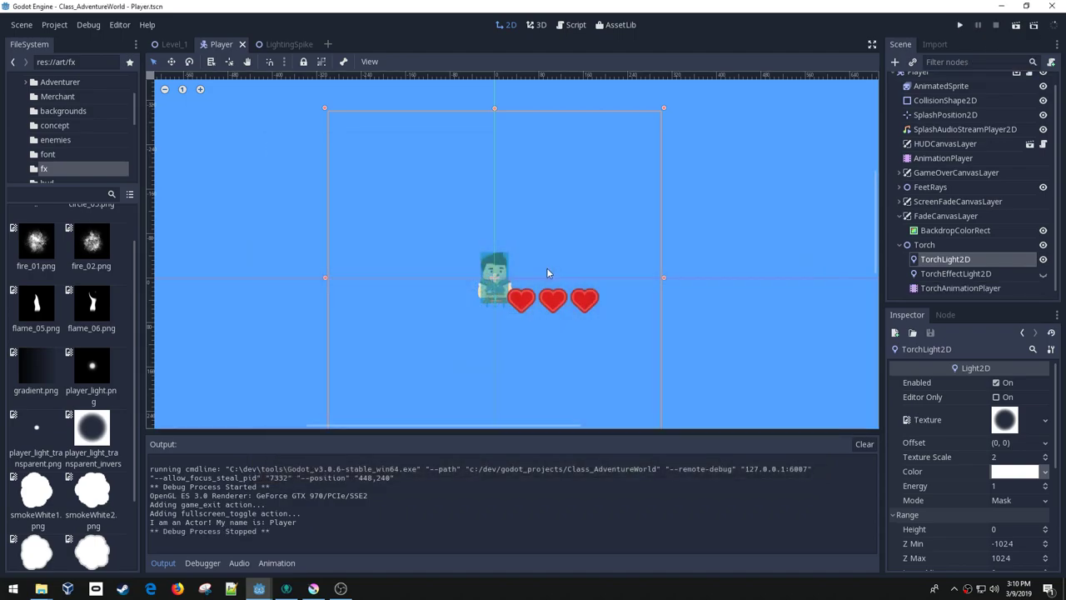
- Make the TorchEffectLight2D node visible again and run the project
left_click(1043, 274)
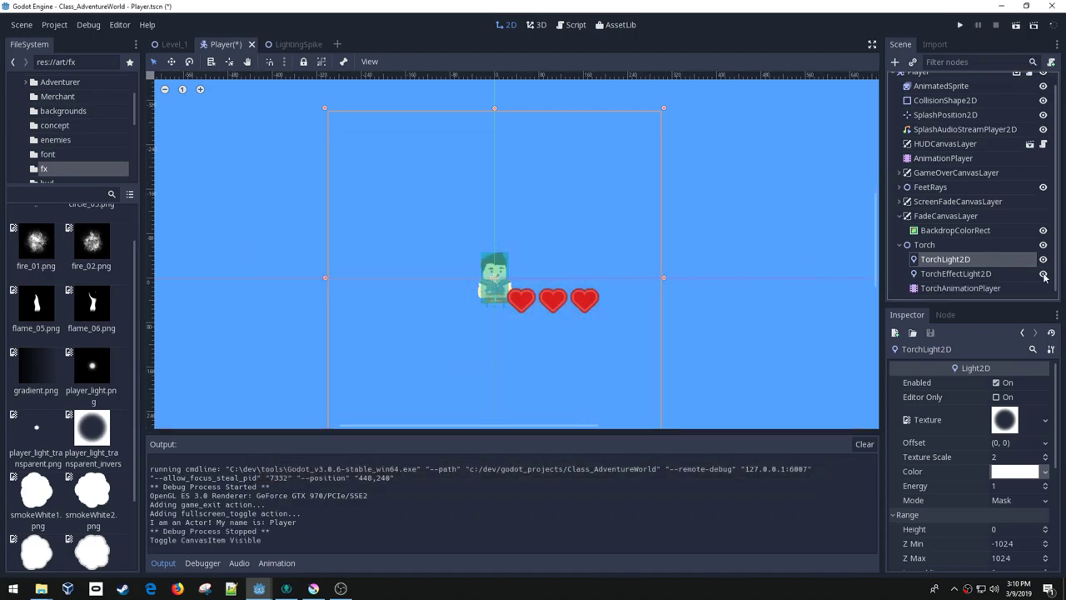
left_click(960, 25)
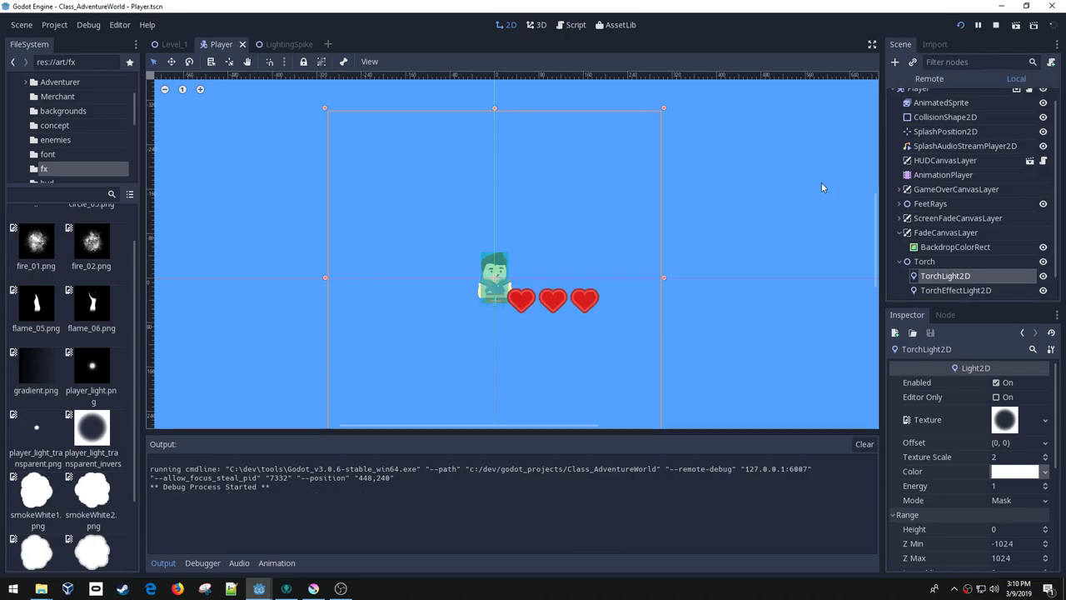
- Move the player in and out of the cave to examine the torch effect inside and outdoors, and close the game
key("Right")
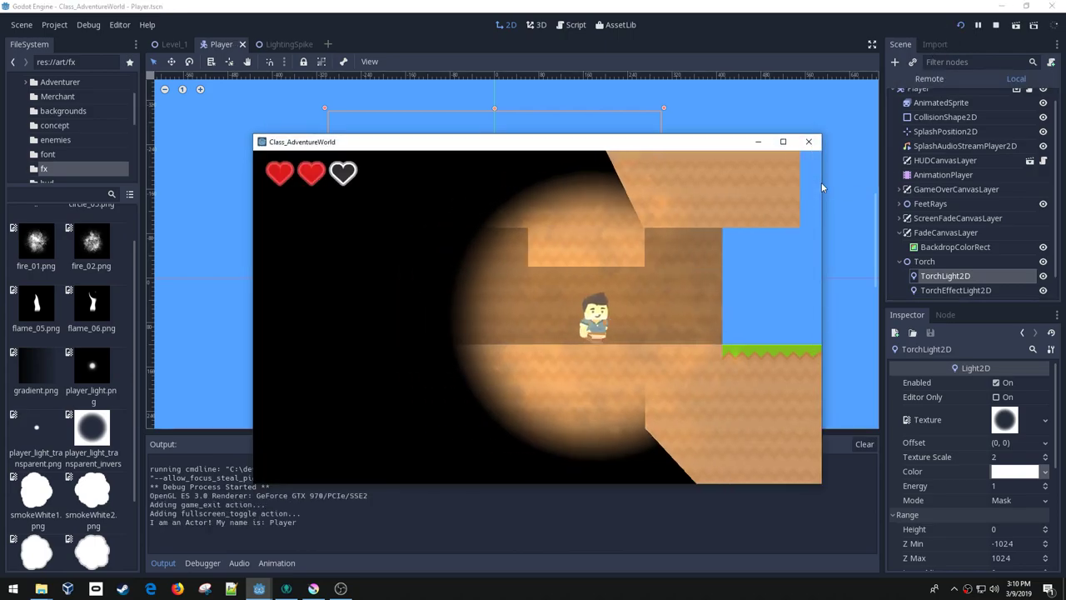
key("Left")
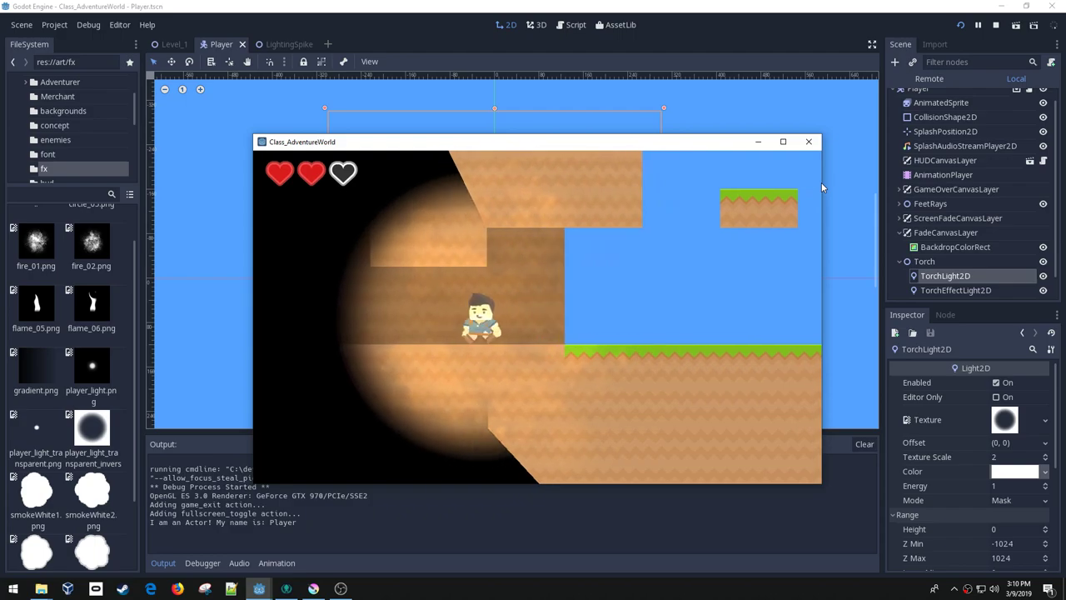
key("Right")
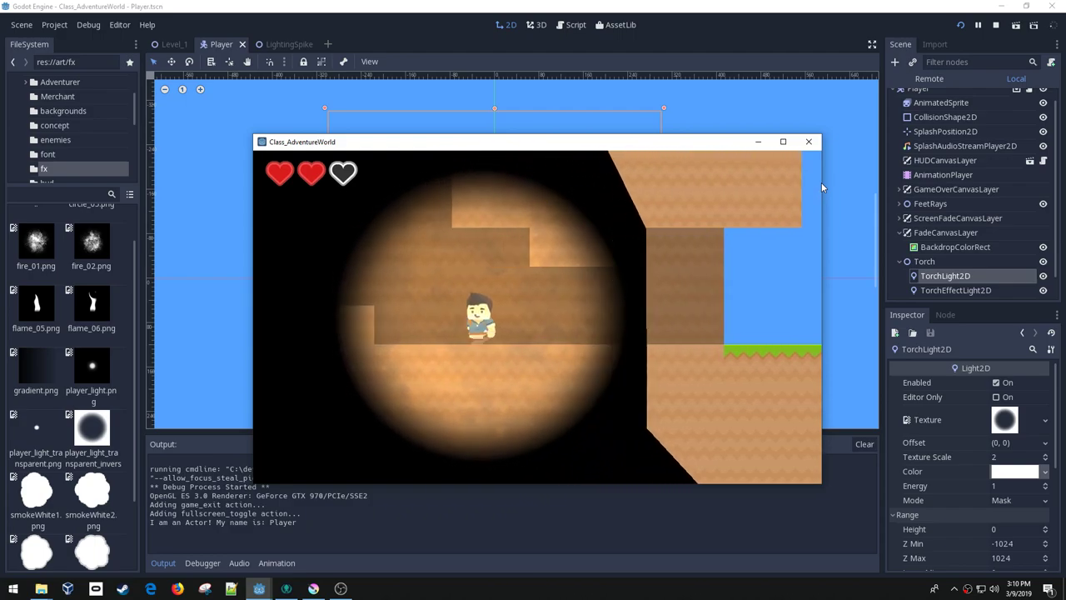
key("Left")
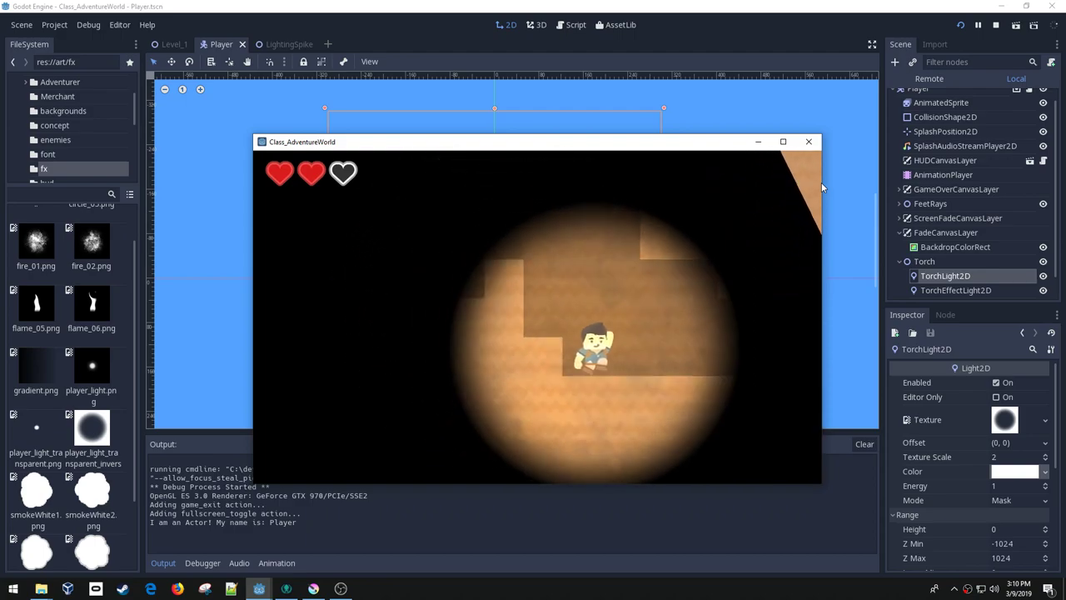
key("Right")
key("Right")
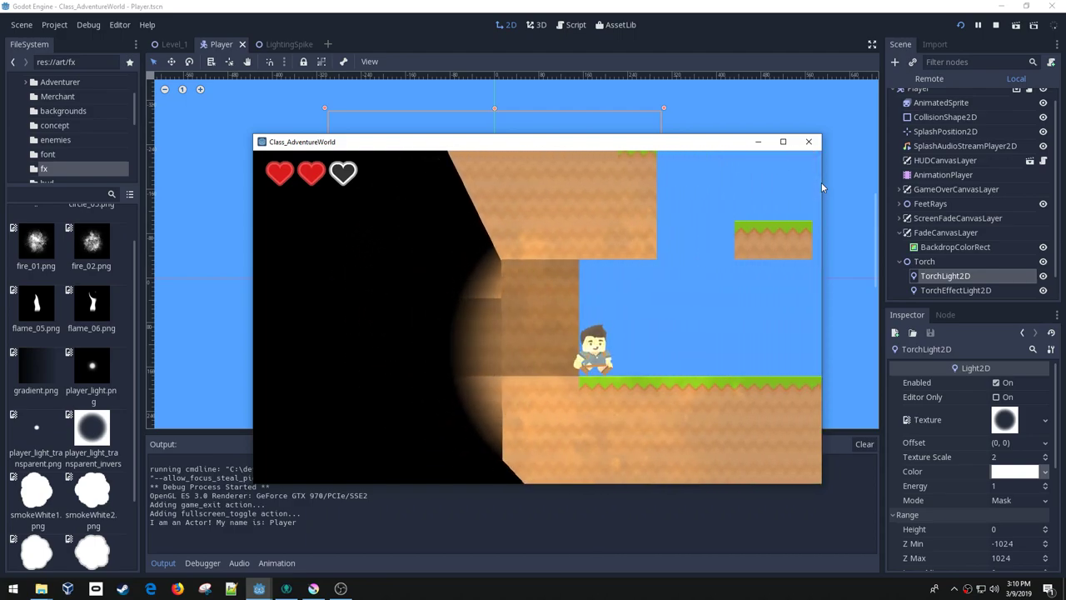
key("space")
key("Right")
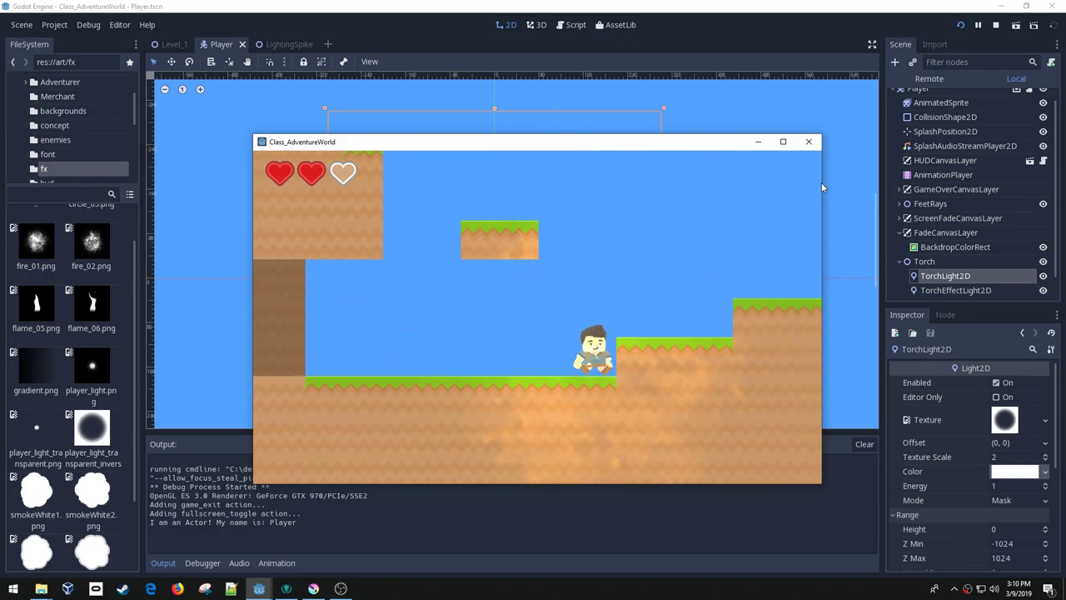
key("space")
key("Left")
key("space")
key("Left")
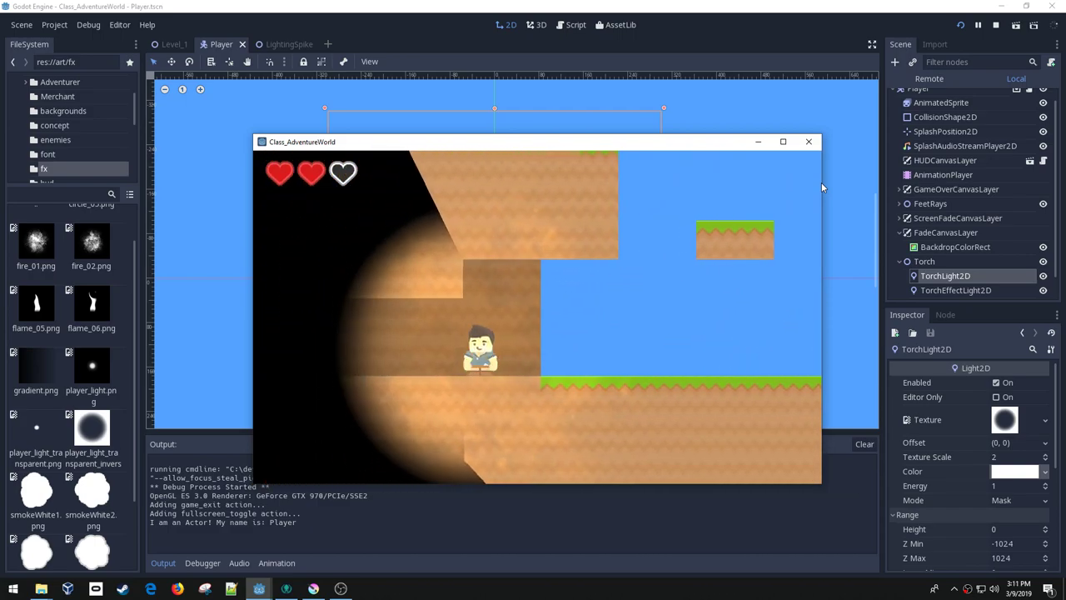
key("Right")
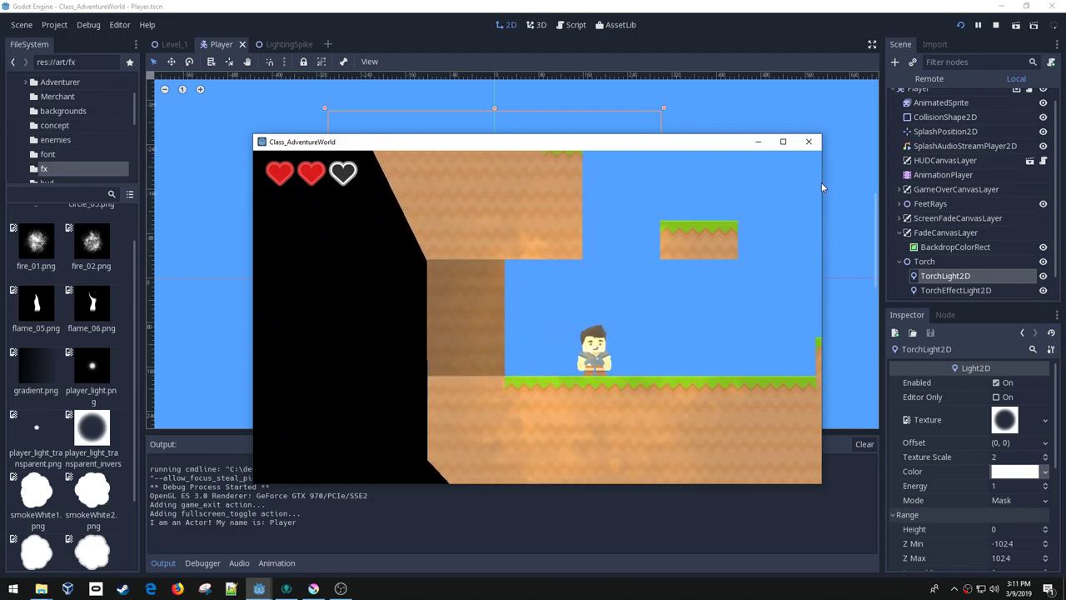
key("Left")
key("Right")
key("Left")
key("Right")
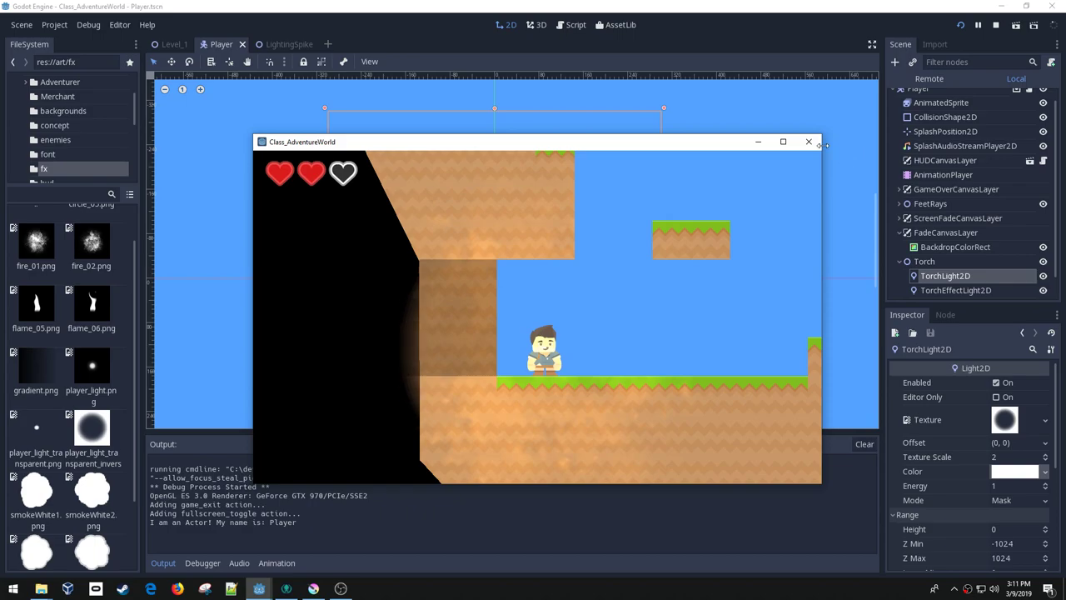
left_click(816, 143)
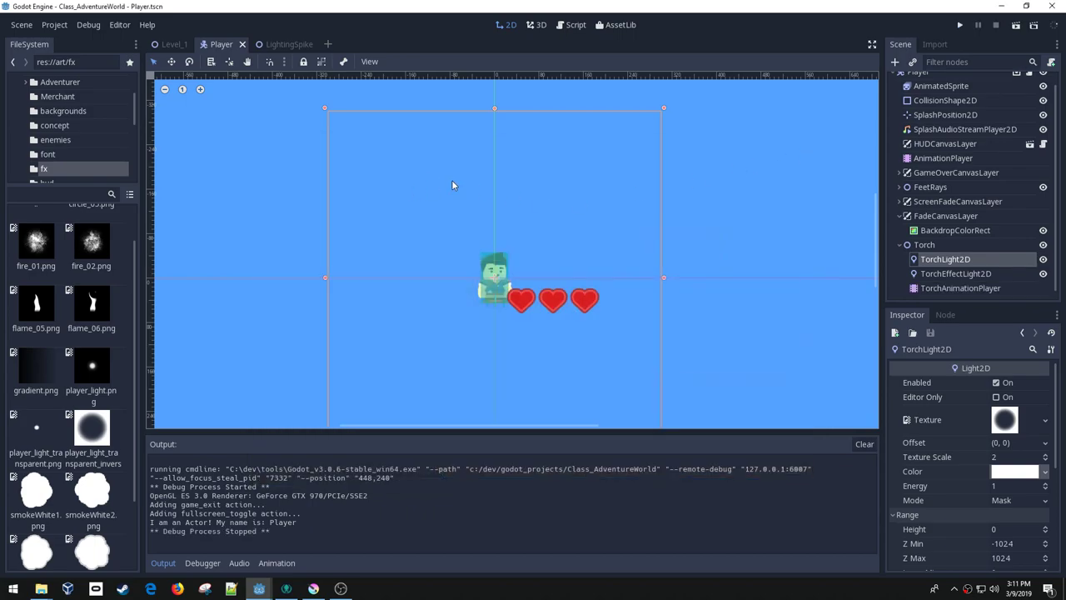
- In the Level_1 scene, add a Node2D as a child of BackgroundStaticObjects
left_click(176, 45)
middle_click_drag(647, 227, 357, 261)
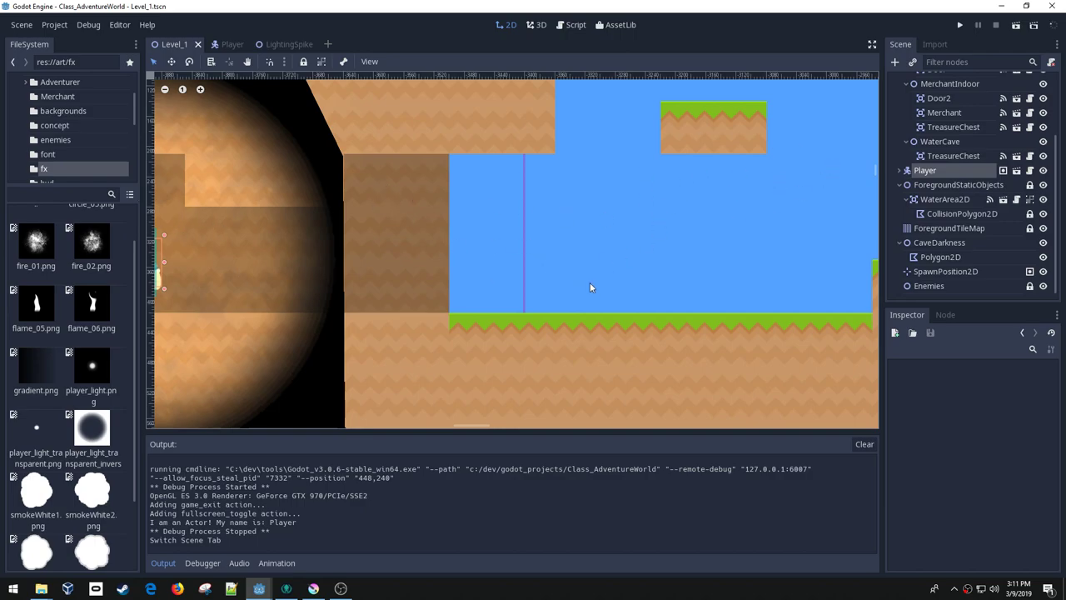
scroll(956, 202, "up", 3)
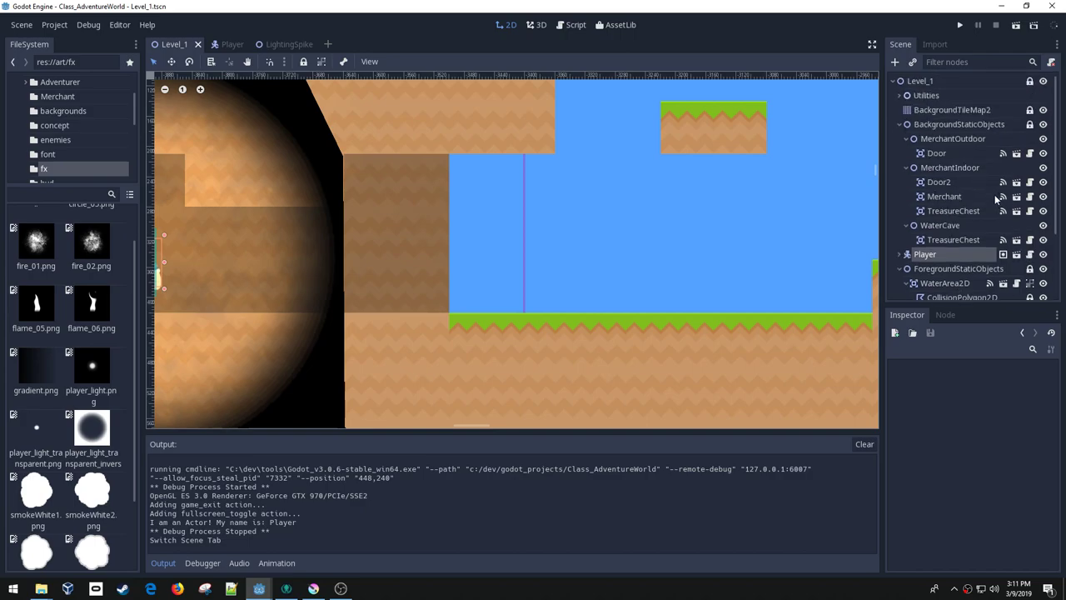
left_click(940, 226)
left_click(929, 125)
right_click(932, 129)
left_click(932, 131)
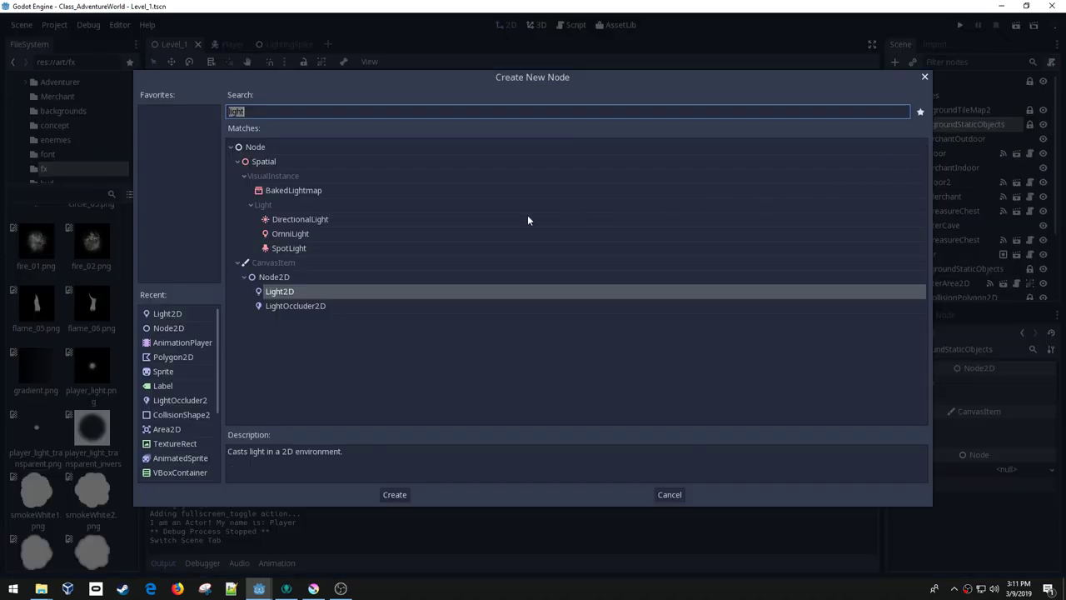
double_click(283, 277)
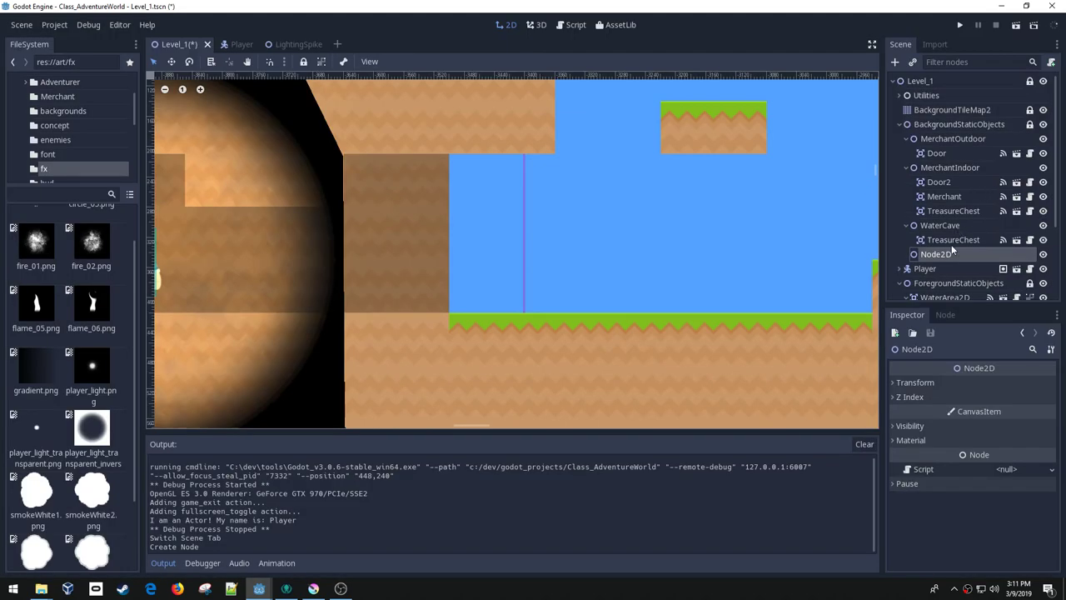
- Rename the new Node2D under BackgroundStaticObjects to Cave and lock it in place
double_click(970, 253)
type("Cave")
key("Return")
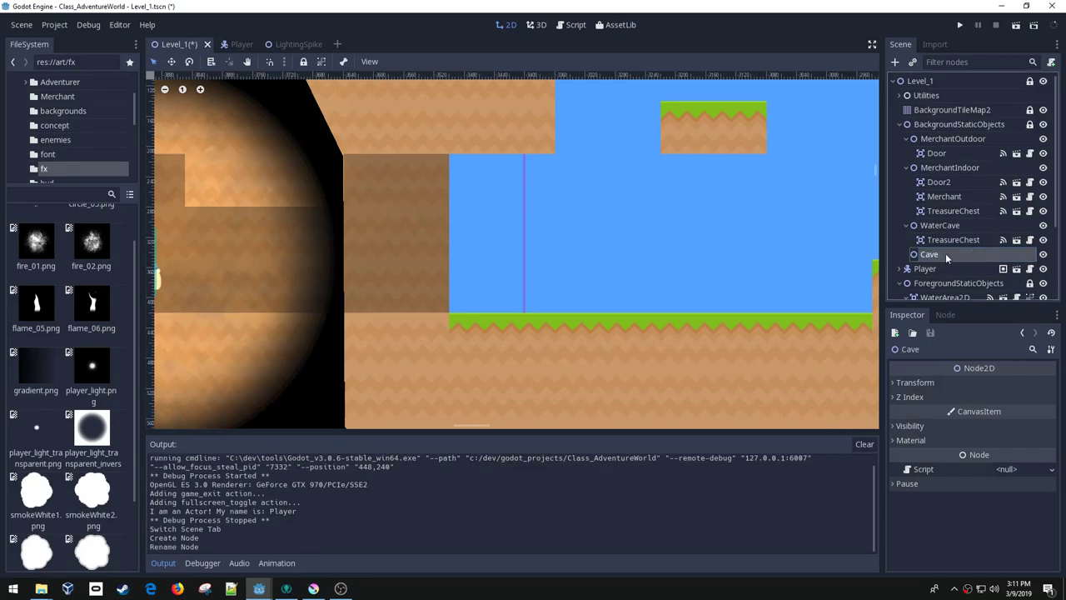
left_click(304, 64)
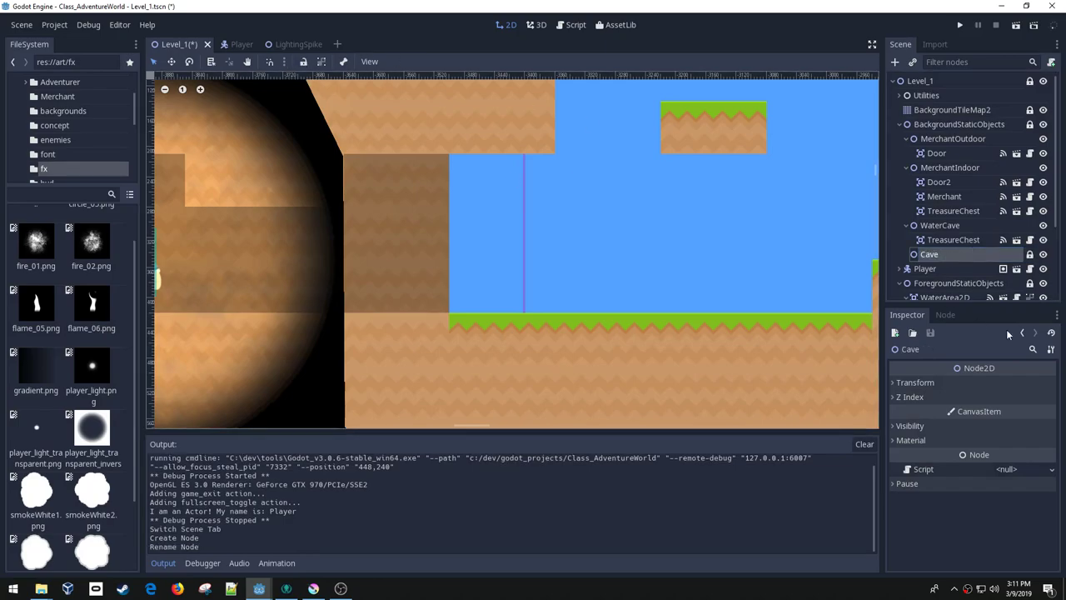
right_click(938, 254)
left_click(948, 263)
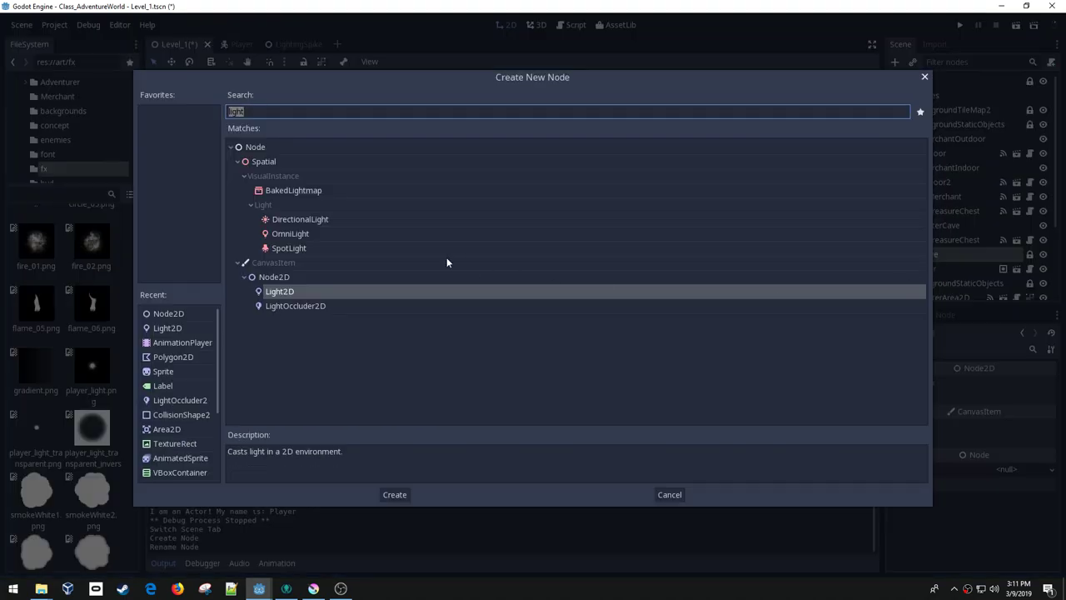
left_click(655, 495)
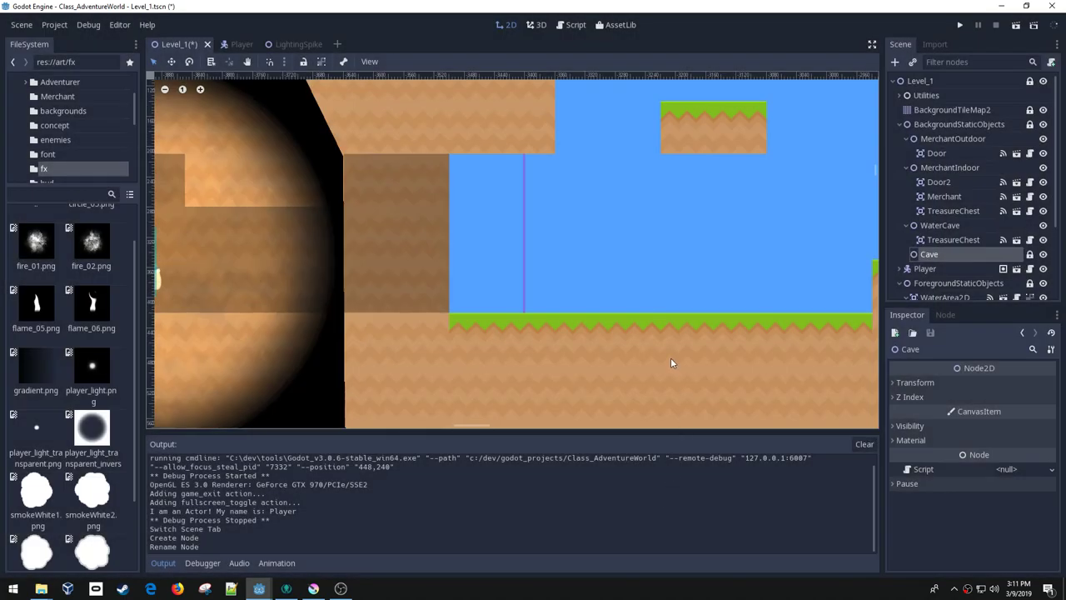
- Create a new empty scene and add an Area2D as its root node
left_click(336, 44)
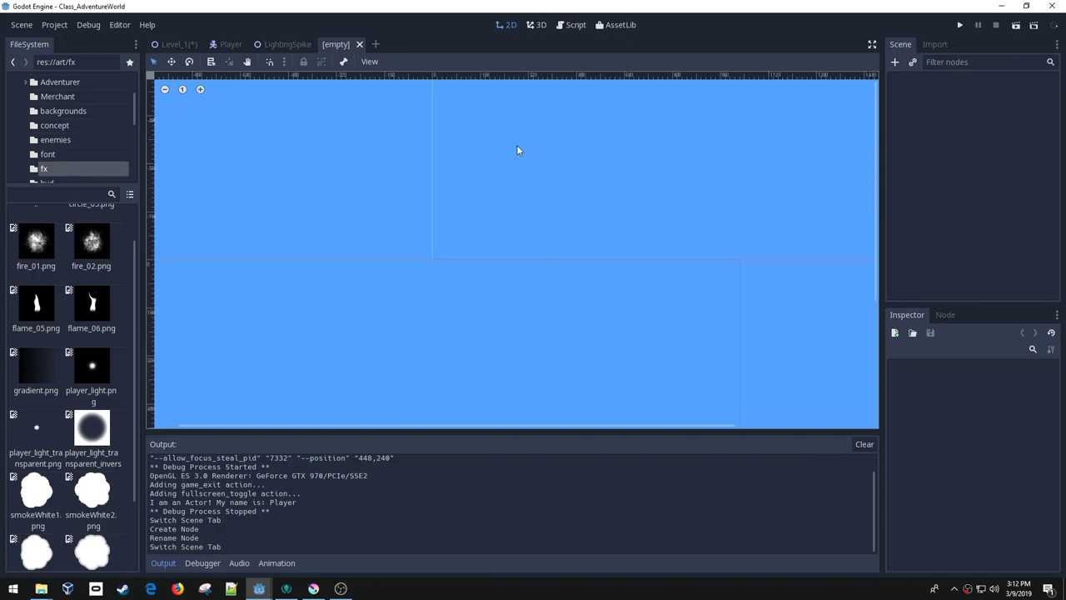
scroll(483, 133, "up", 5)
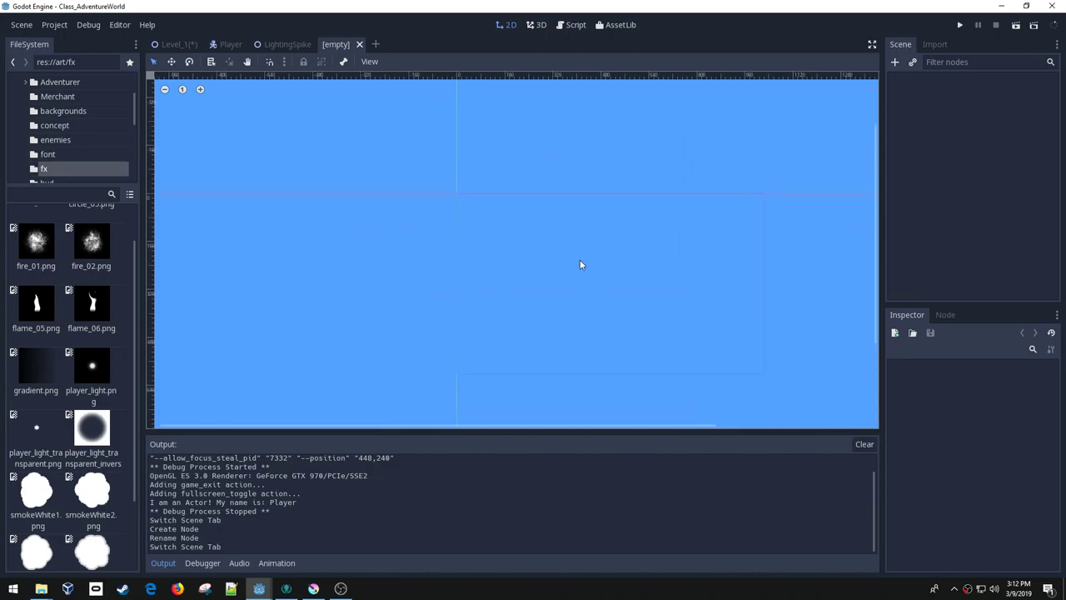
scroll(466, 260, "up", 2)
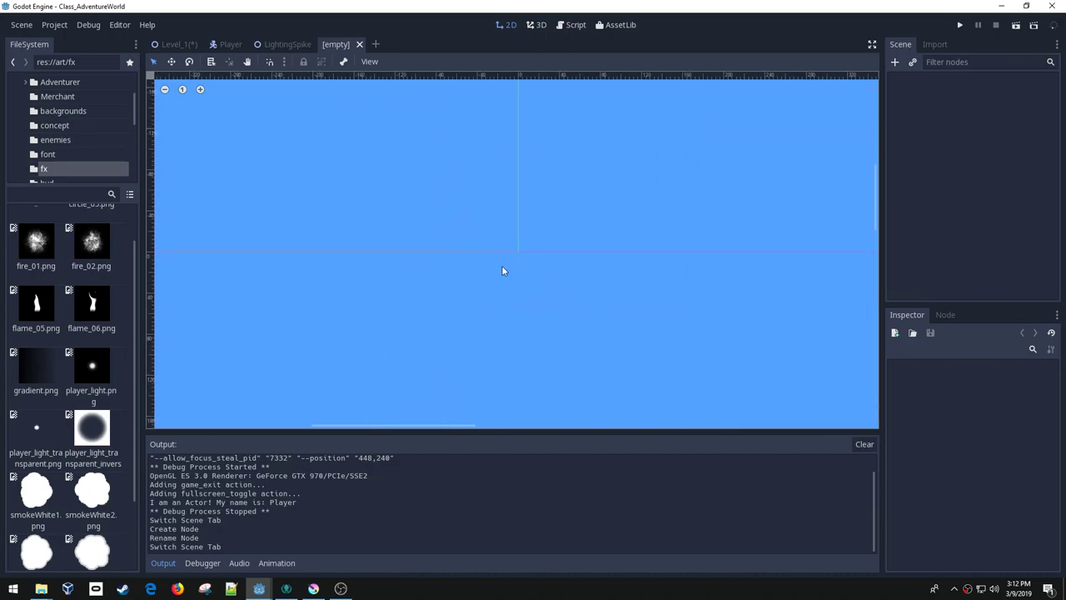
left_click(896, 62)
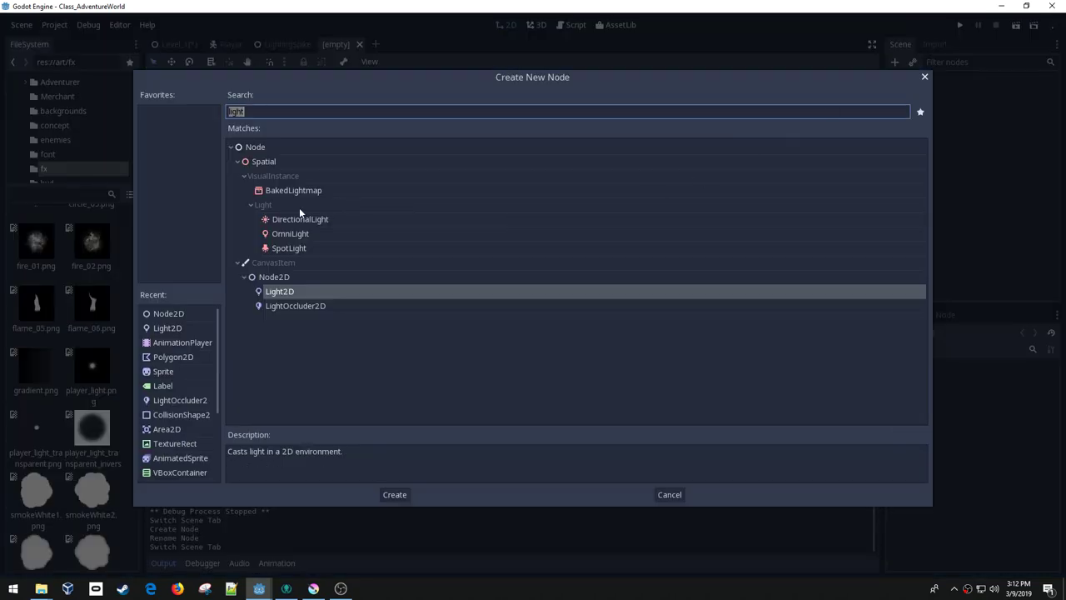
type("area")
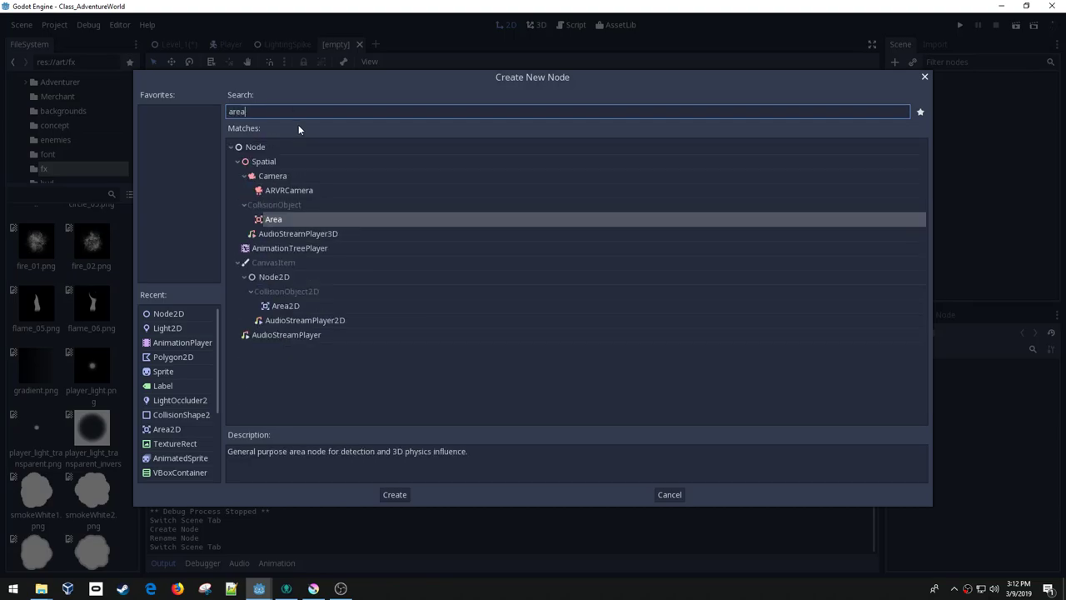
double_click(284, 307)
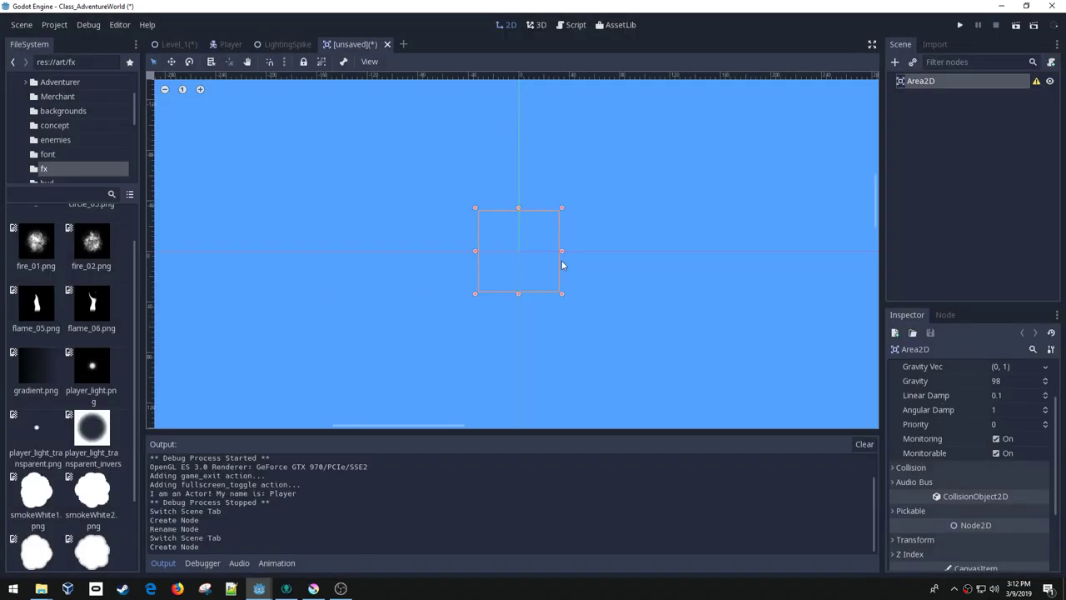
- Rename the Area2D root node to LightToggle, leaving it without a script
double_click(924, 80)
type("LightToggle")
key("Return")
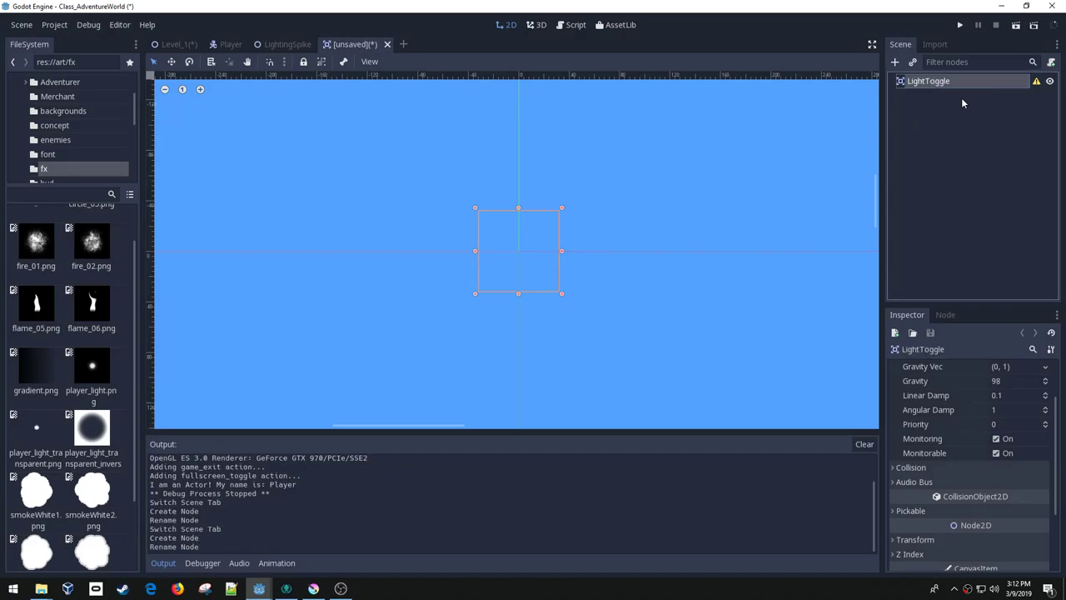
left_click(1052, 63)
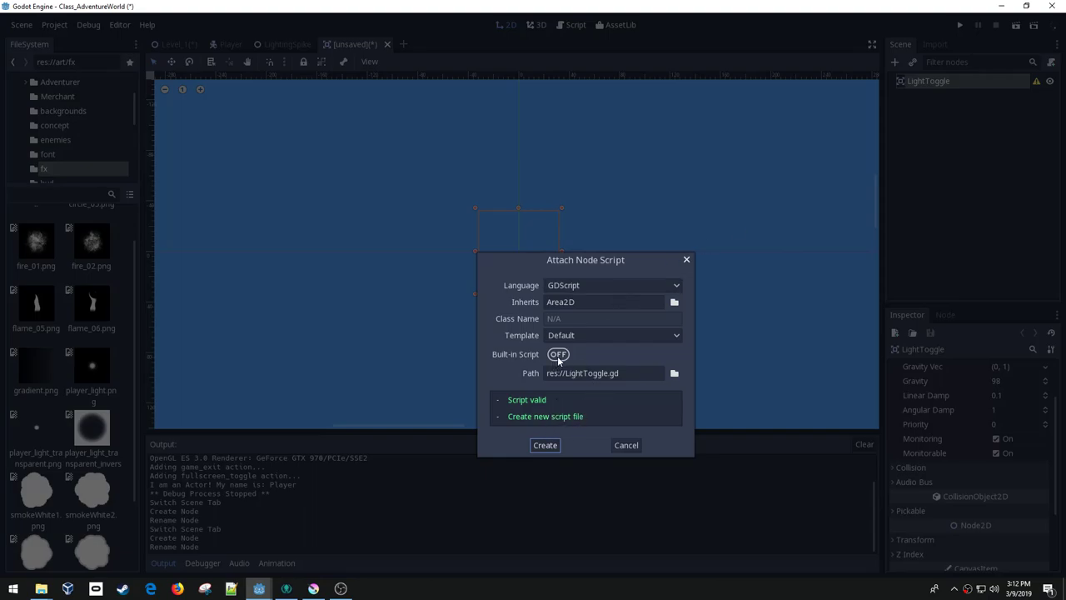
left_click(626, 445)
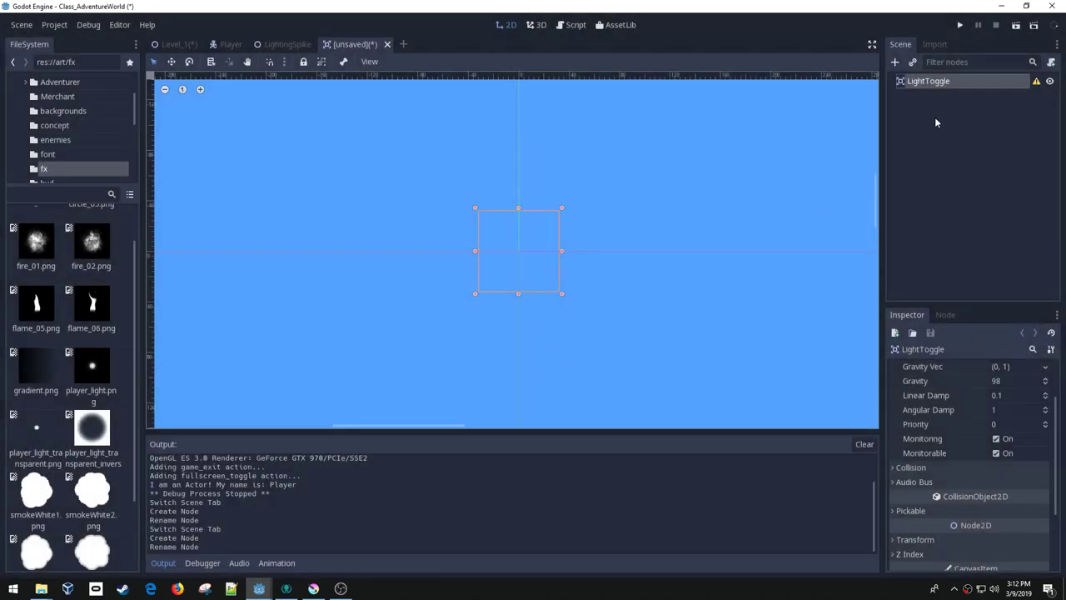
- Add a CollisionShape2D under LightToggle with a new RectangleShape2D, and stretch it into a tall, narrow rectangle centred on the origin
right_click(934, 83)
left_click(946, 92)
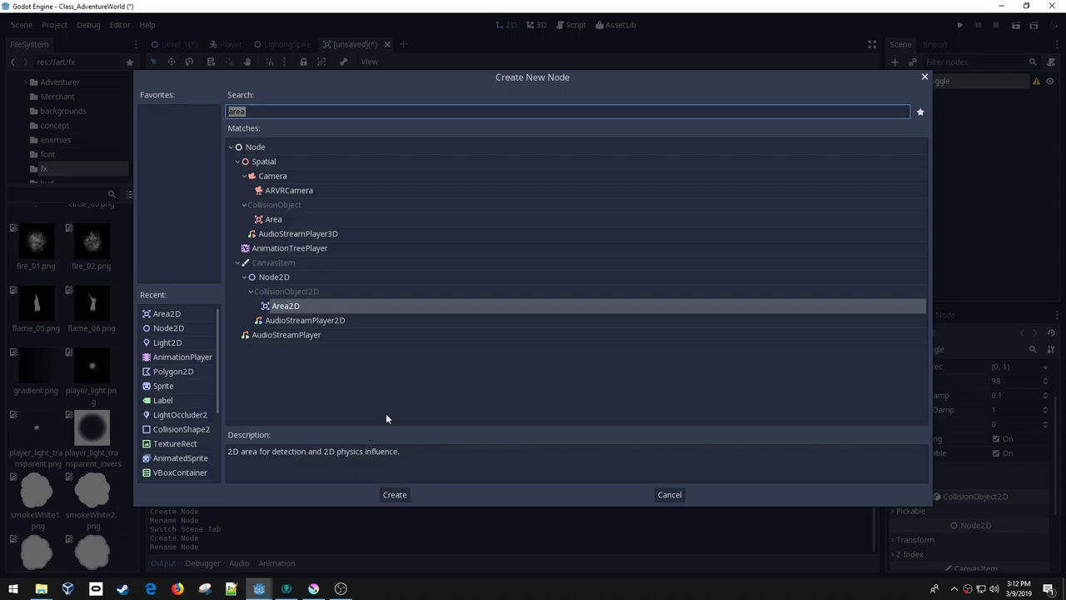
double_click(187, 427)
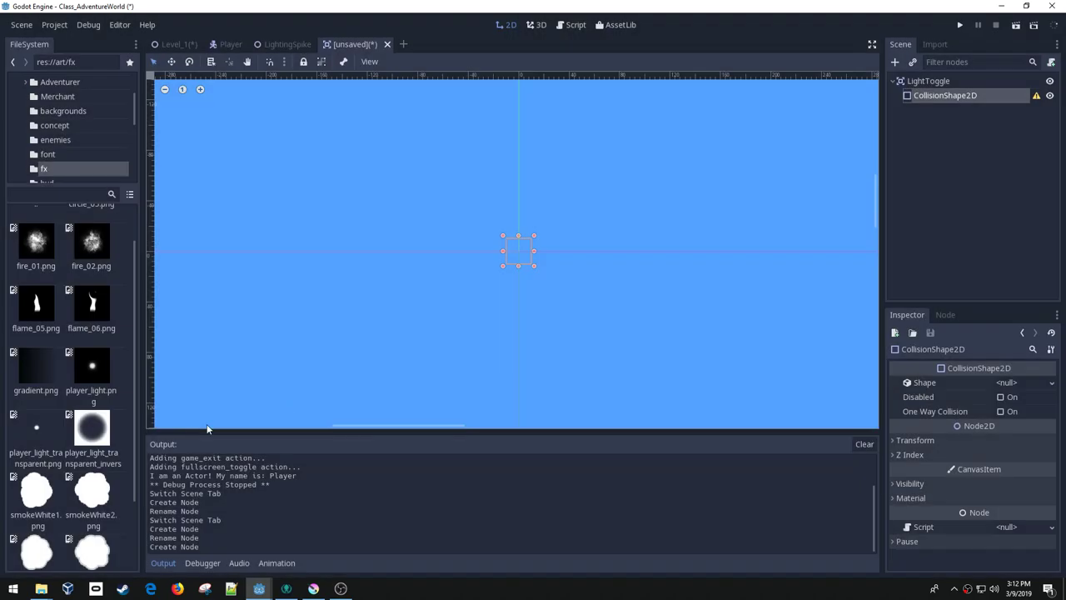
left_click(1021, 382)
left_click(972, 471)
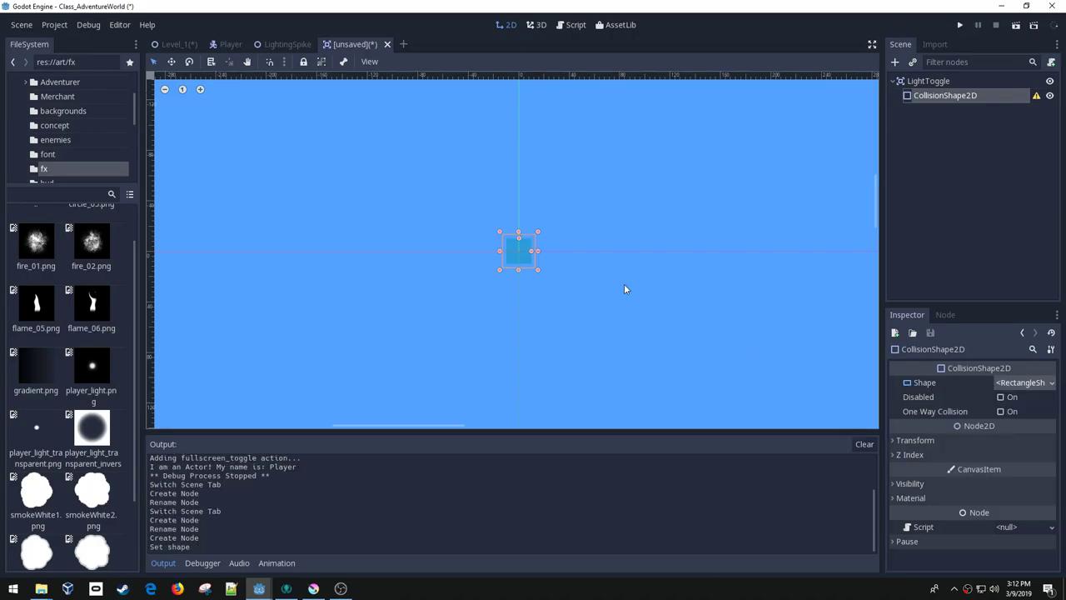
left_click_drag(518, 238, 521, 171)
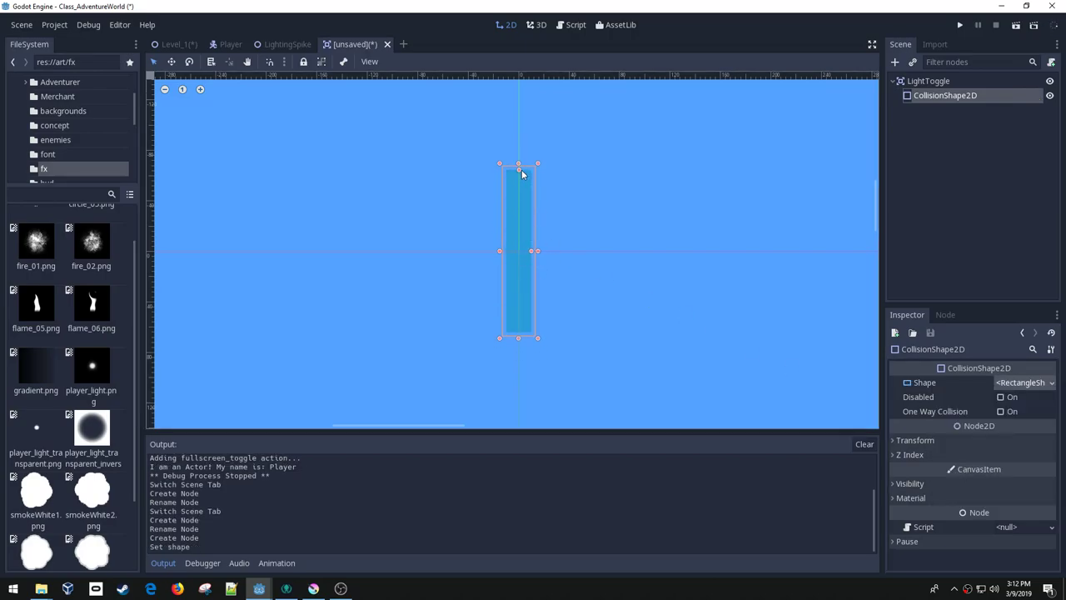
- Widen the collision rectangle slightly and save the scene as LightToggle.tscn in the res://objects folder
left_click_drag(535, 251, 543, 251)
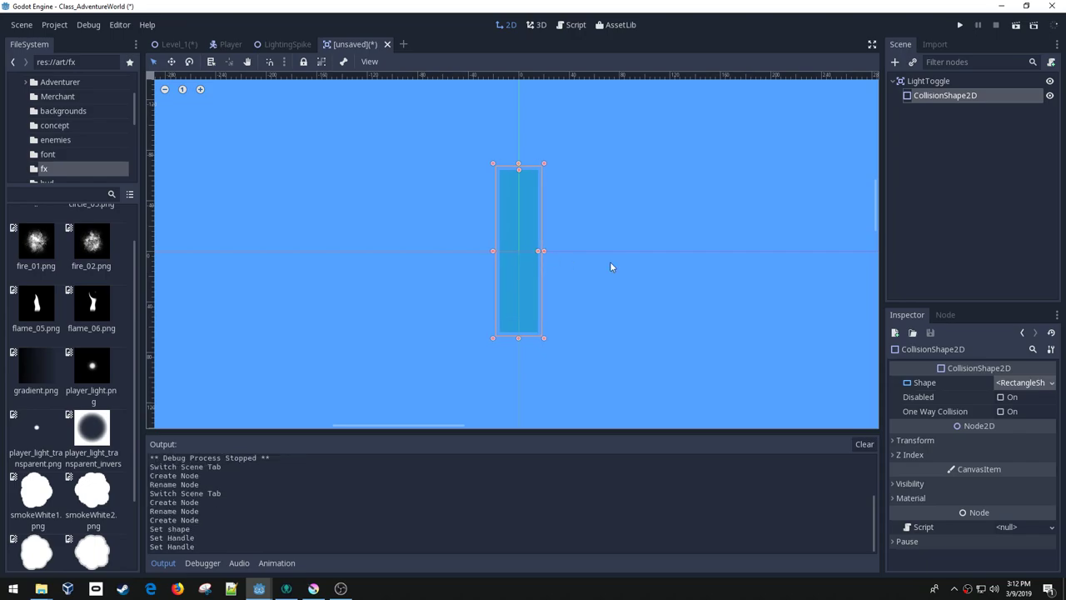
key("ctrl+s")
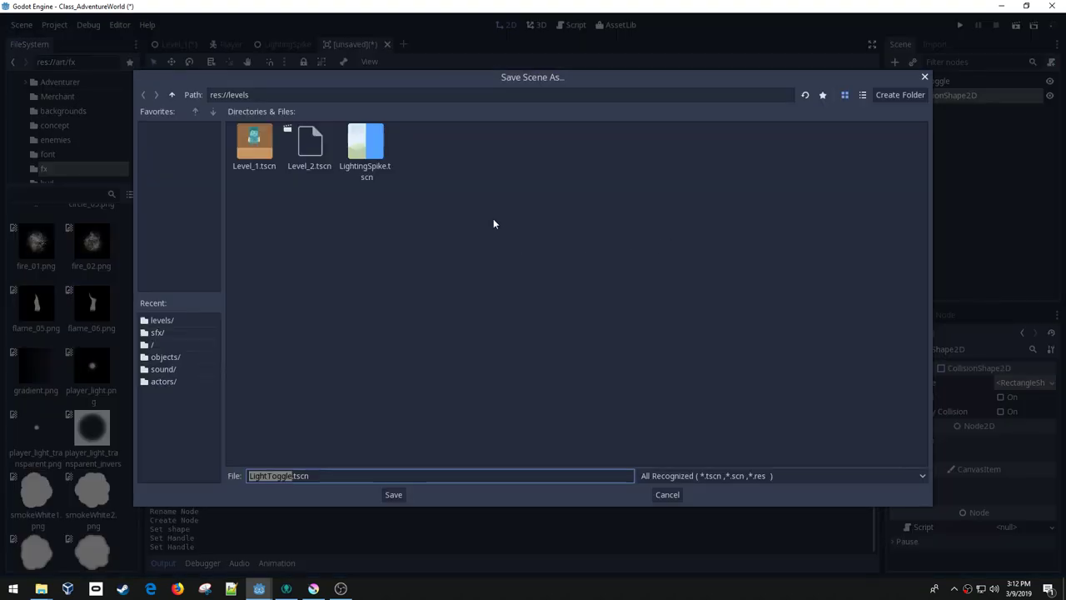
left_click(172, 95)
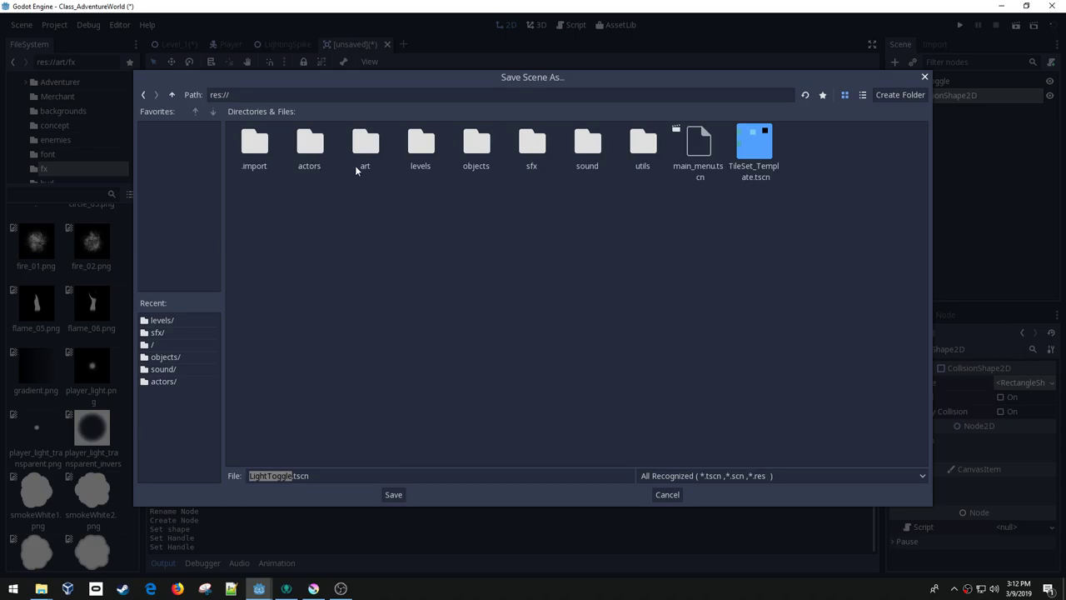
double_click(473, 149)
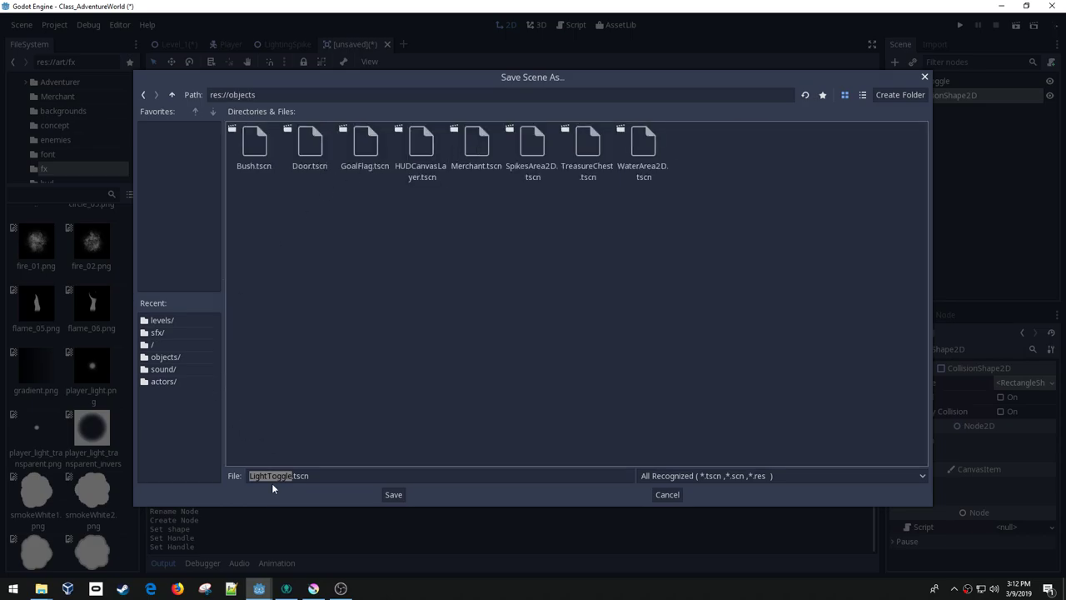
left_click(390, 494)
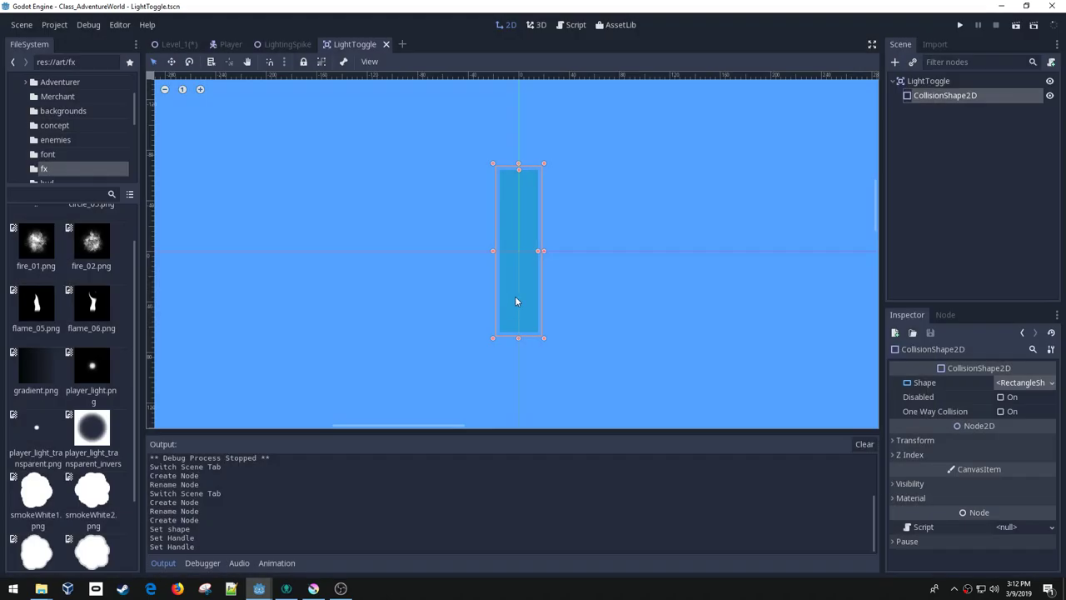
- Attach a new script LightToggle.gd to the LightToggle root and delete the template code below the extends Area2D line
left_click(929, 82)
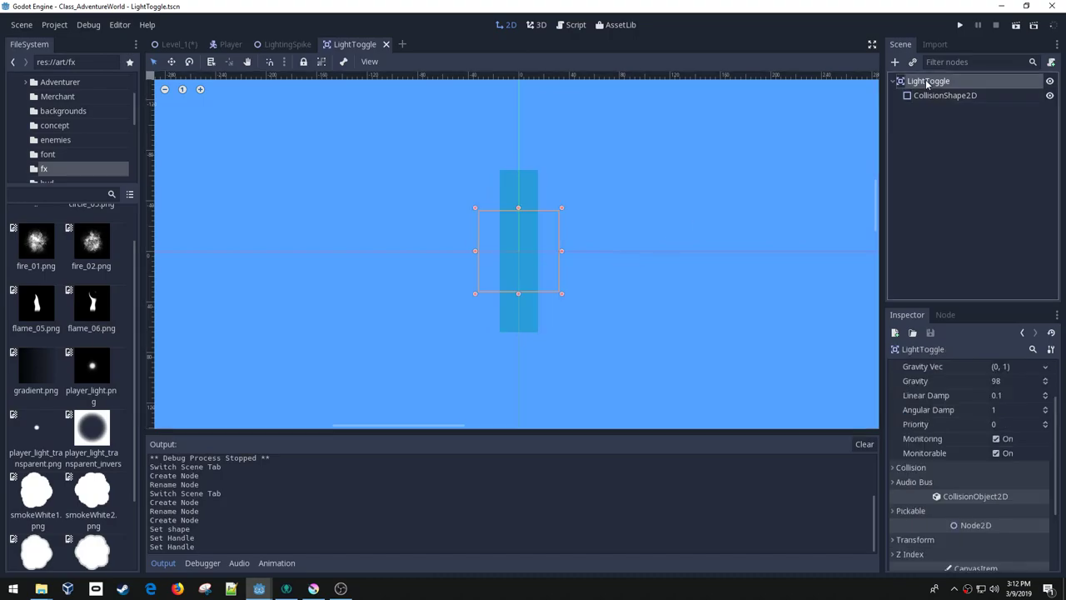
left_click(1051, 62)
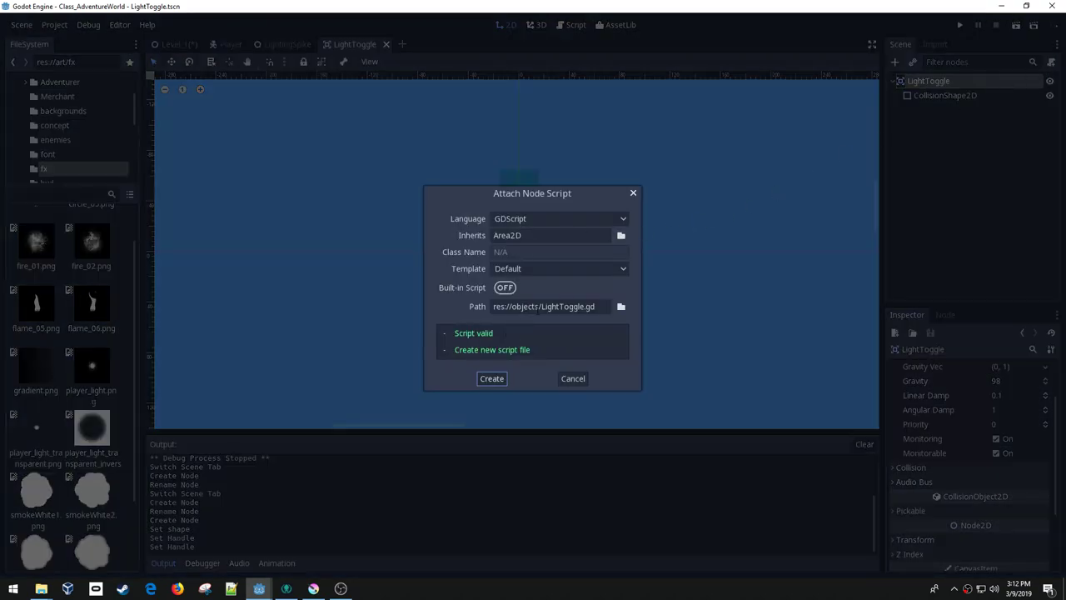
left_click(492, 379)
left_click_drag(432, 277, 325, 106)
key("Delete")
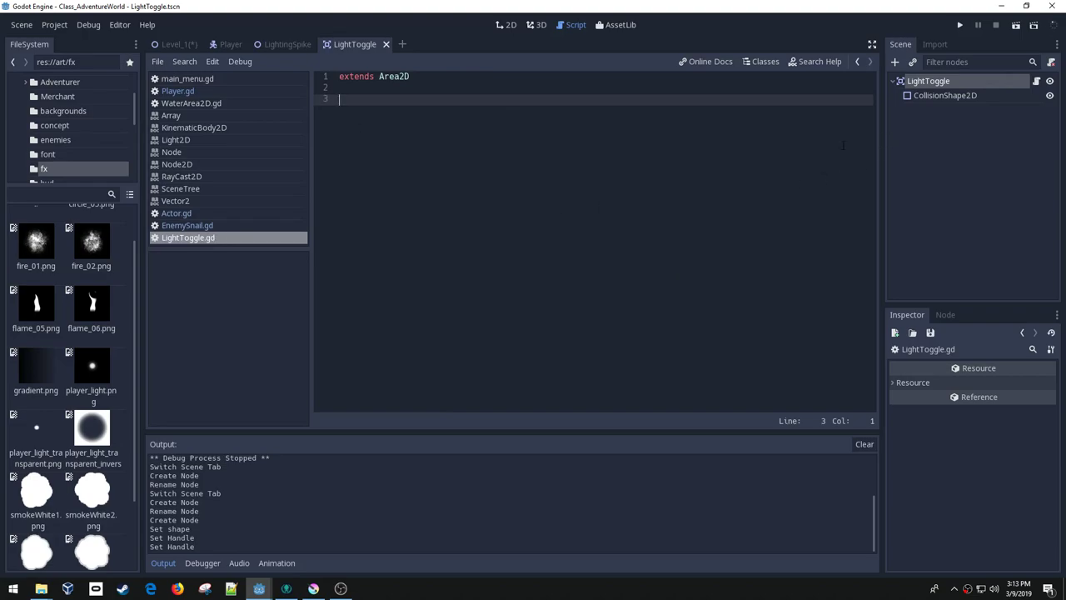
- Declare an exported boolean variable toggle_on set to true in LightToggle.gd and save the script
type("export(")
type("bool)")
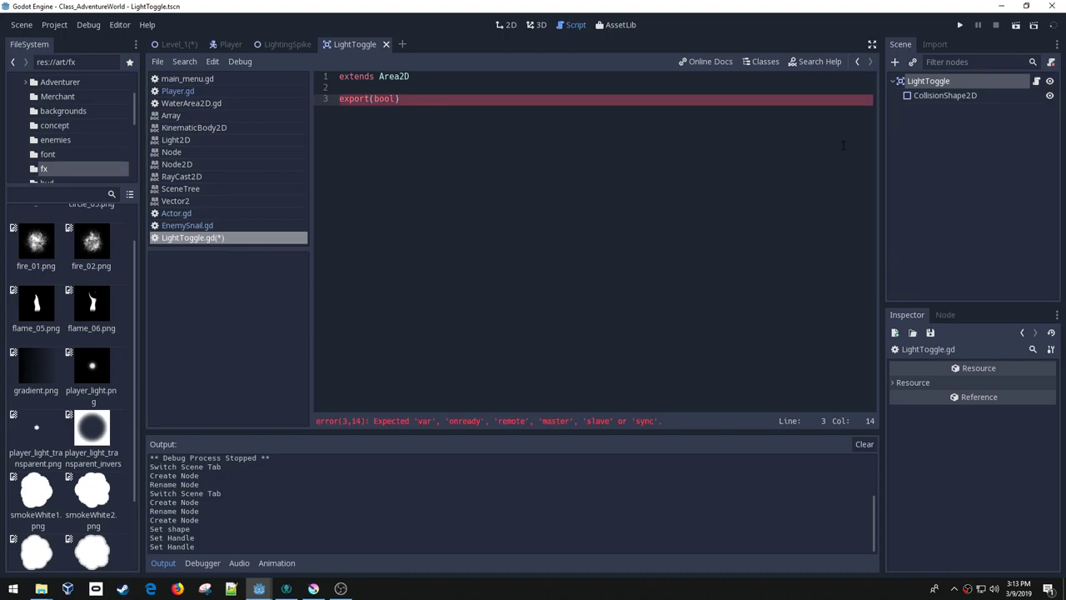
type("var toggle_on = true")
key("Return")
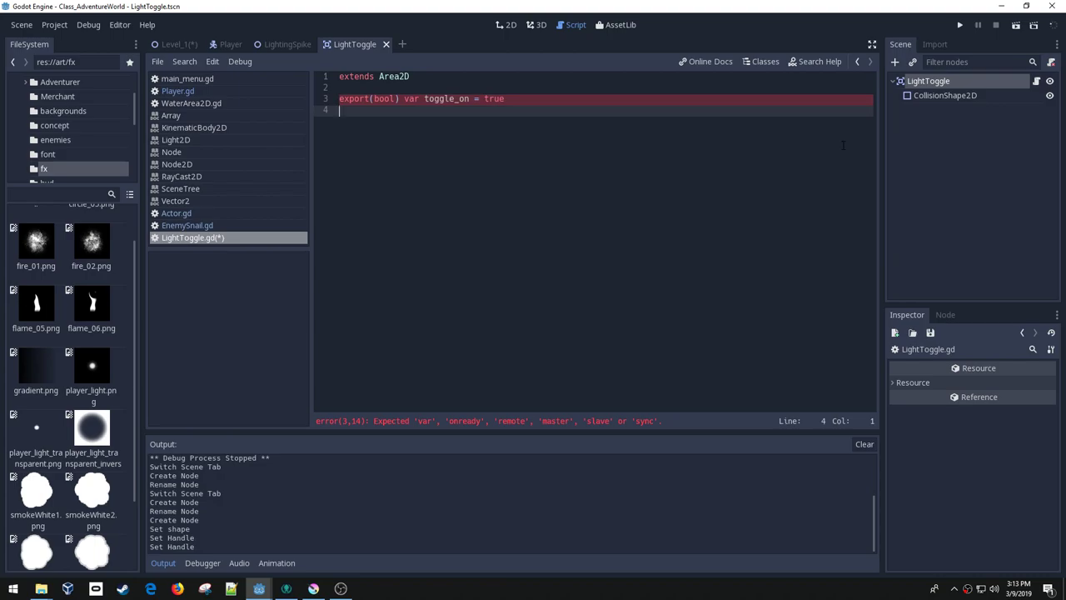
key("Return")
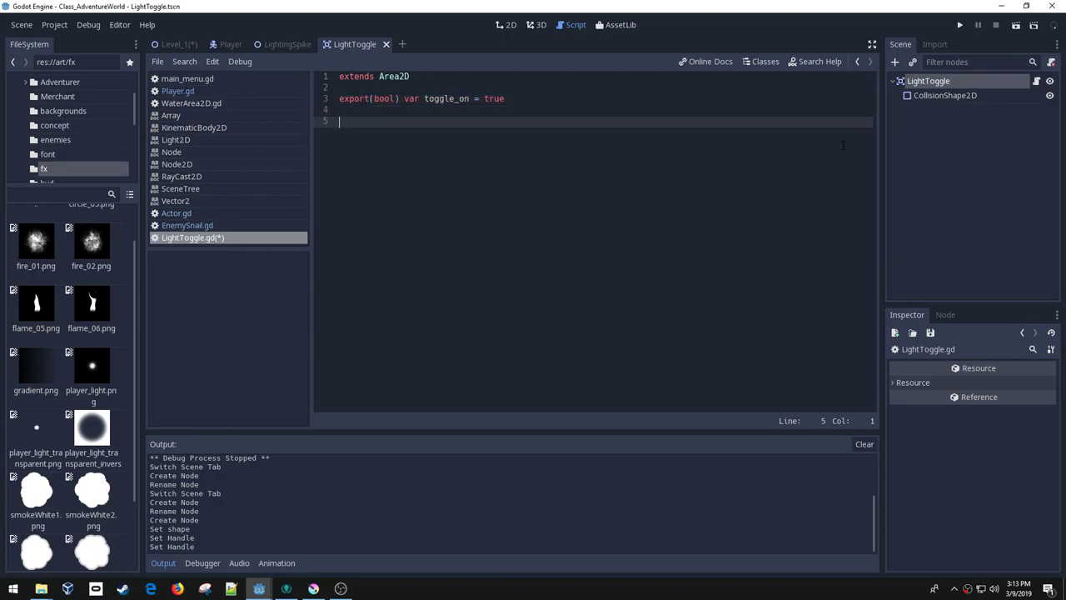
key("ctrl+s")
- Connect LightToggle's body_entered signal to its own script and clear the placeholder from the _on_LightToggle_body_entered function
left_click(946, 315)
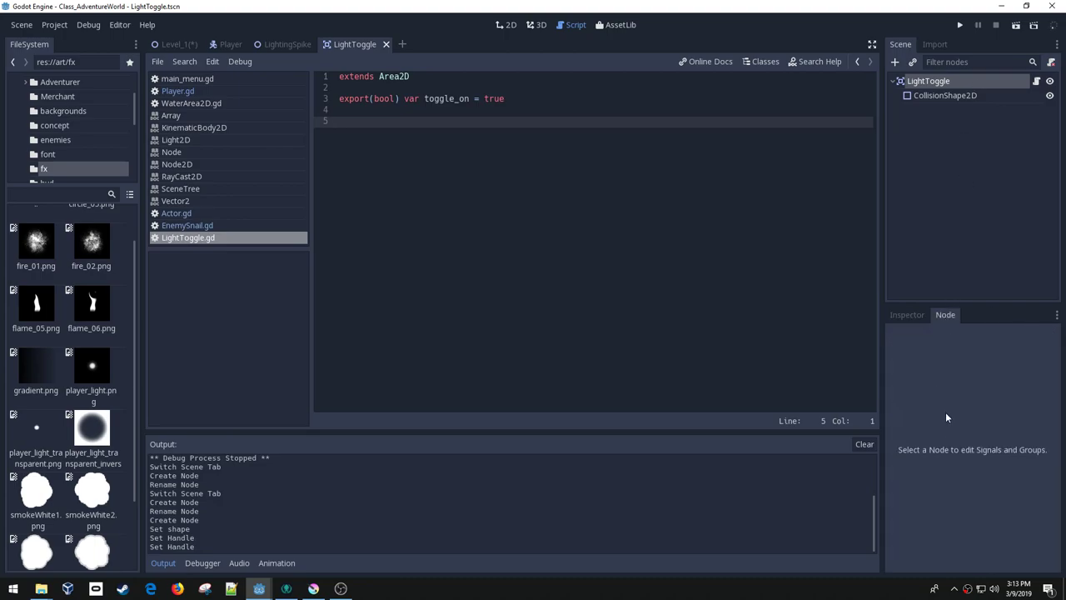
left_click(947, 83)
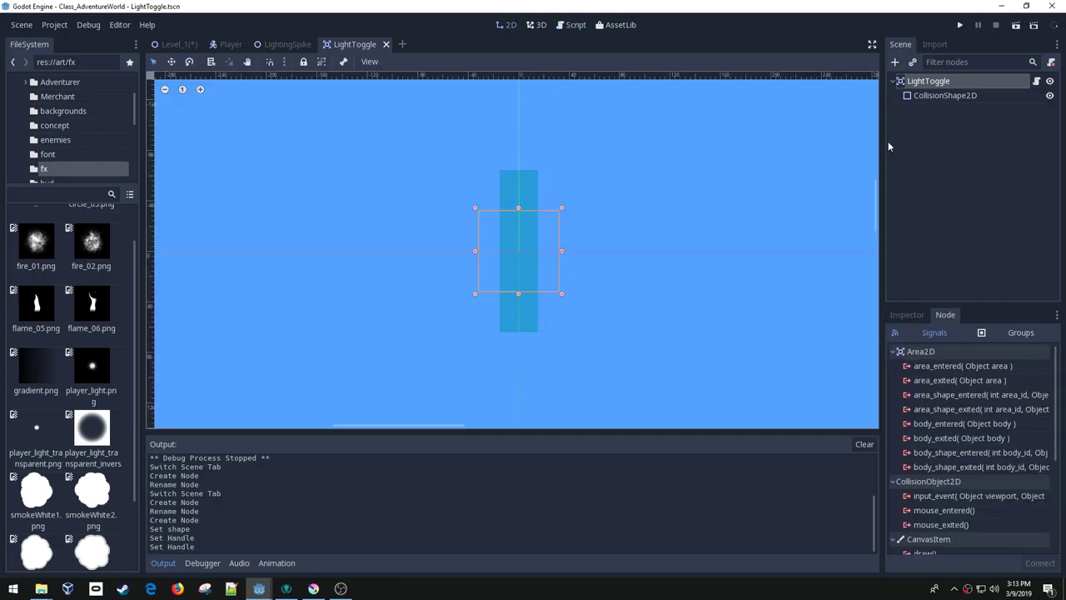
double_click(958, 424)
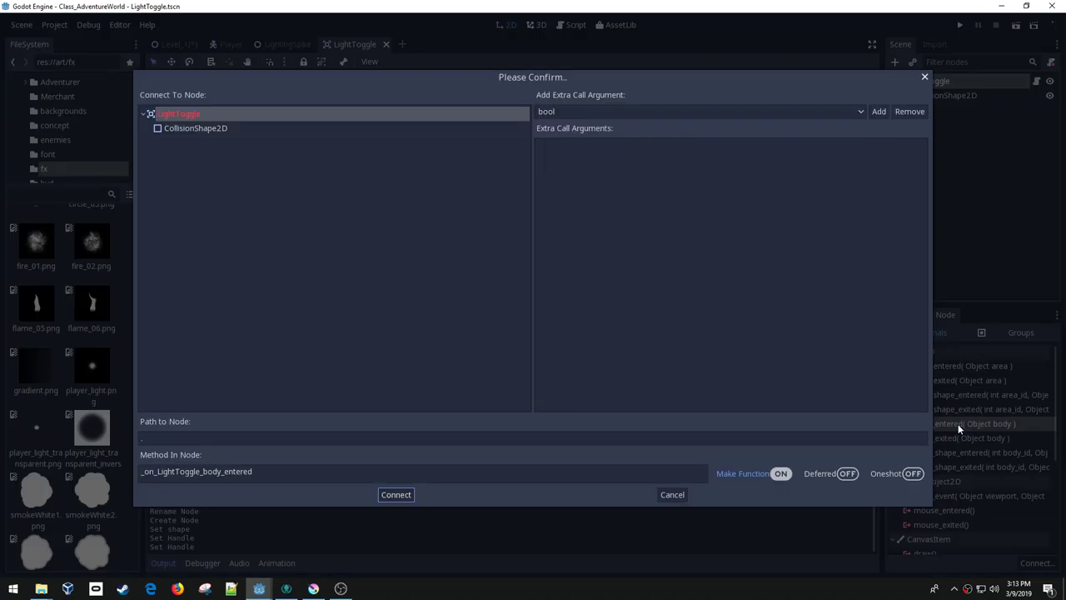
left_click(397, 495)
key("shift+End")
key("BackSpace")
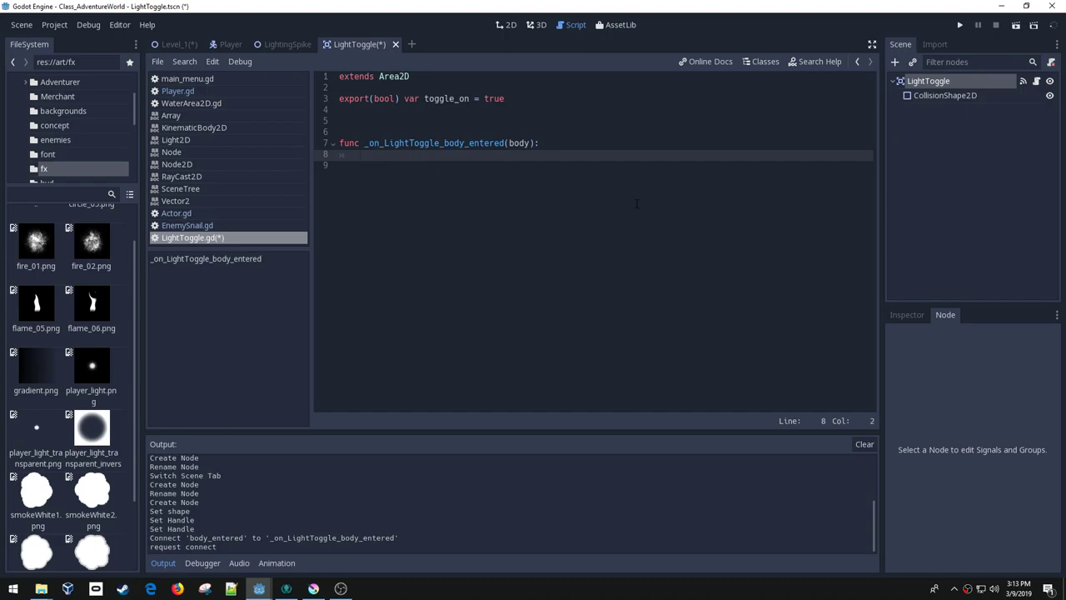
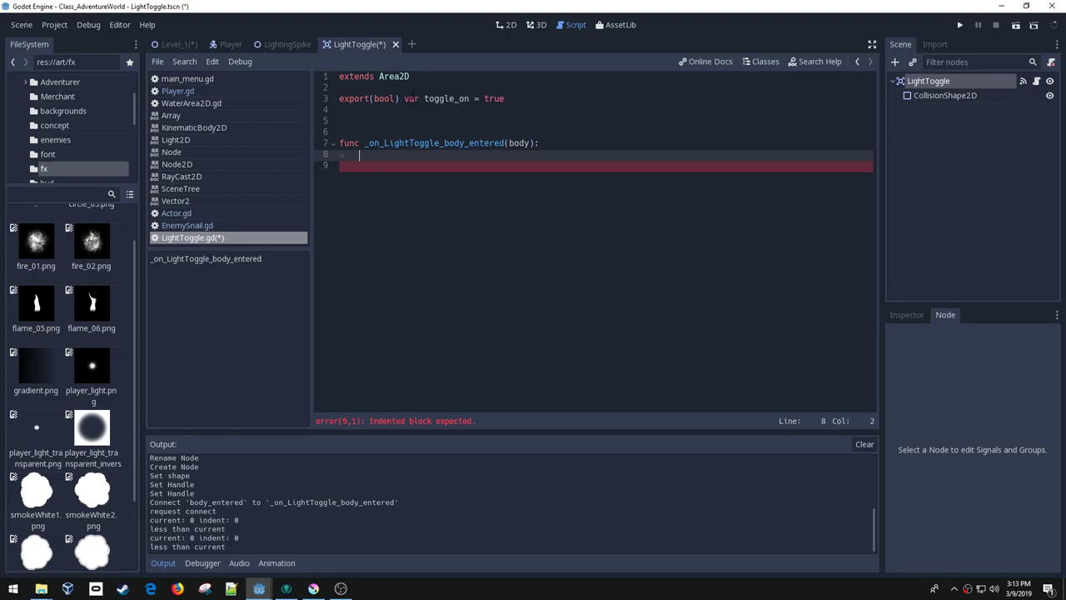
- Close the LightToggle scene without saving and delete LightToggle.gd from the objects folder
left_click(396, 43)
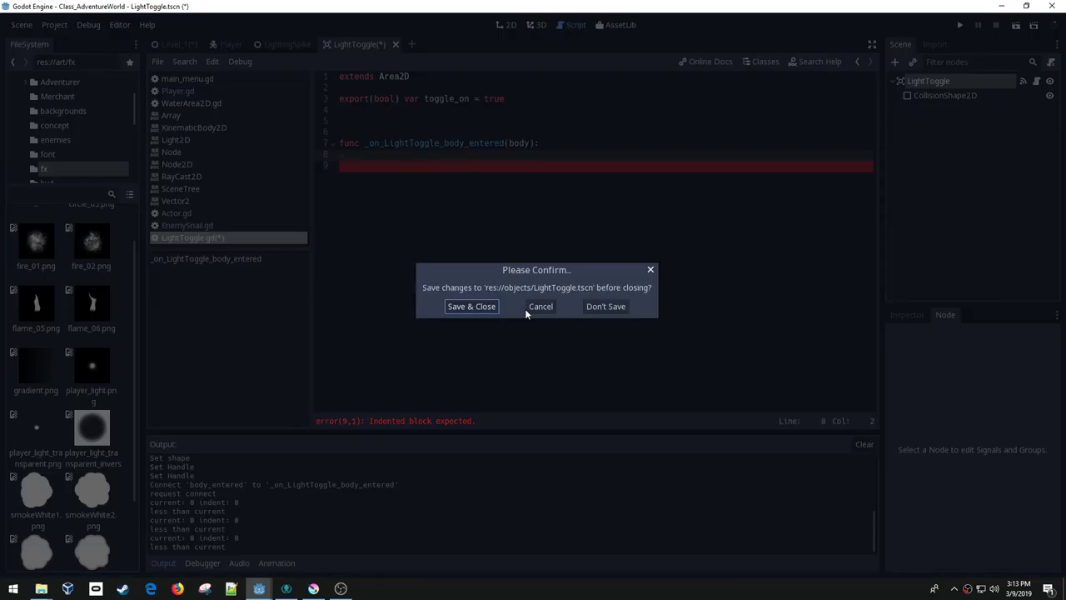
left_click(604, 307)
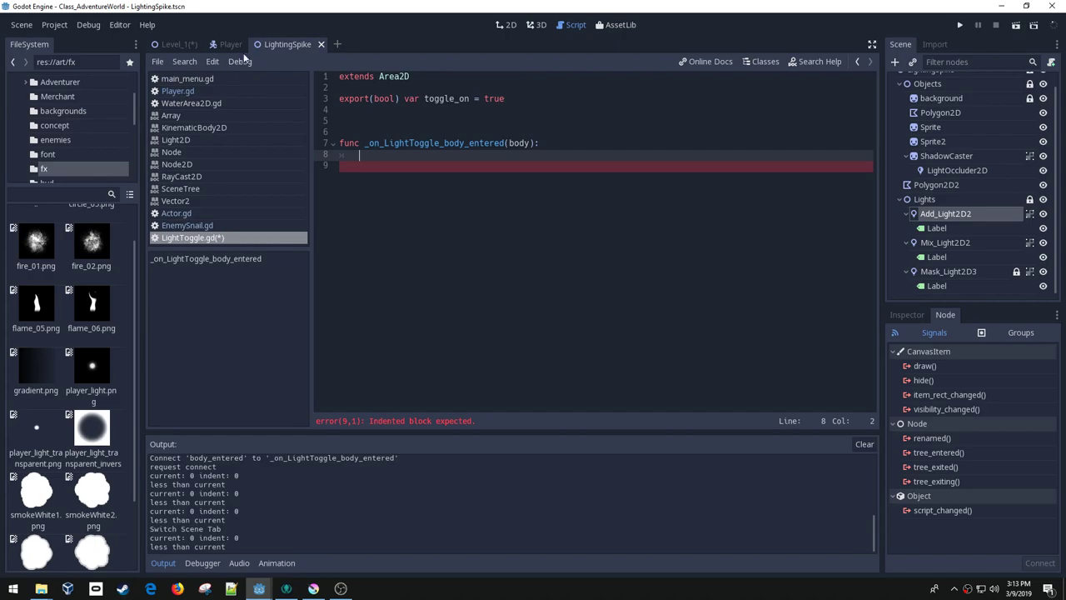
scroll(69, 162, "up", 2)
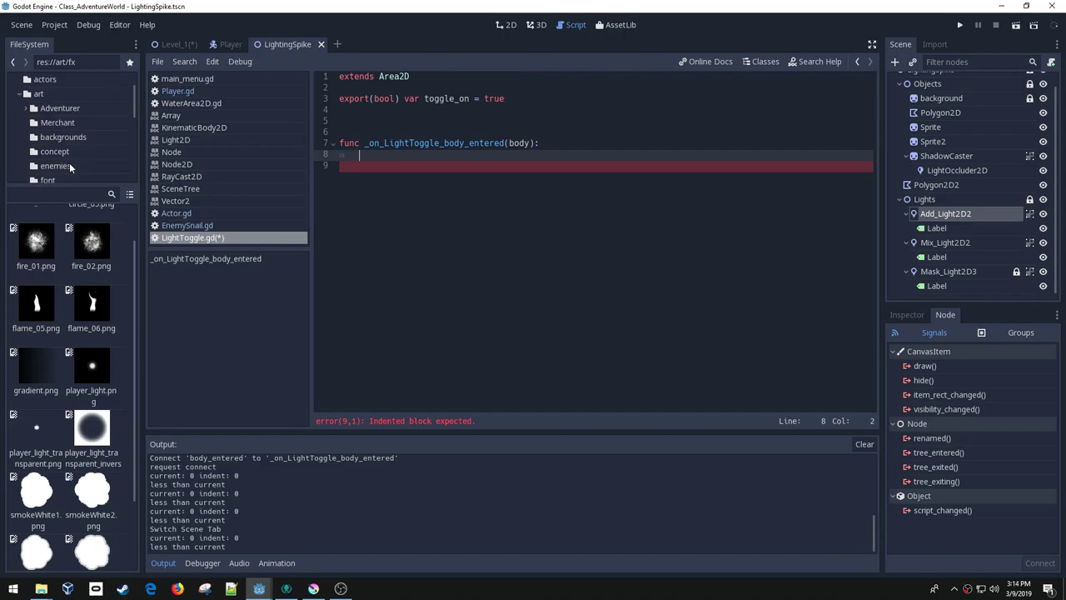
double_click(25, 95)
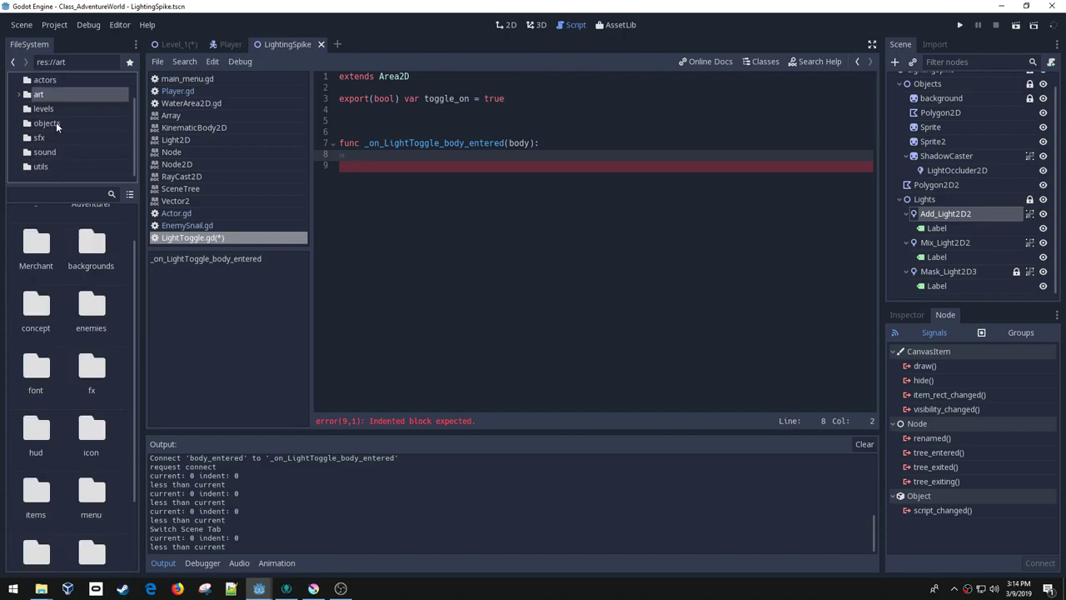
left_click(47, 123)
scroll(60, 457, "down", 5)
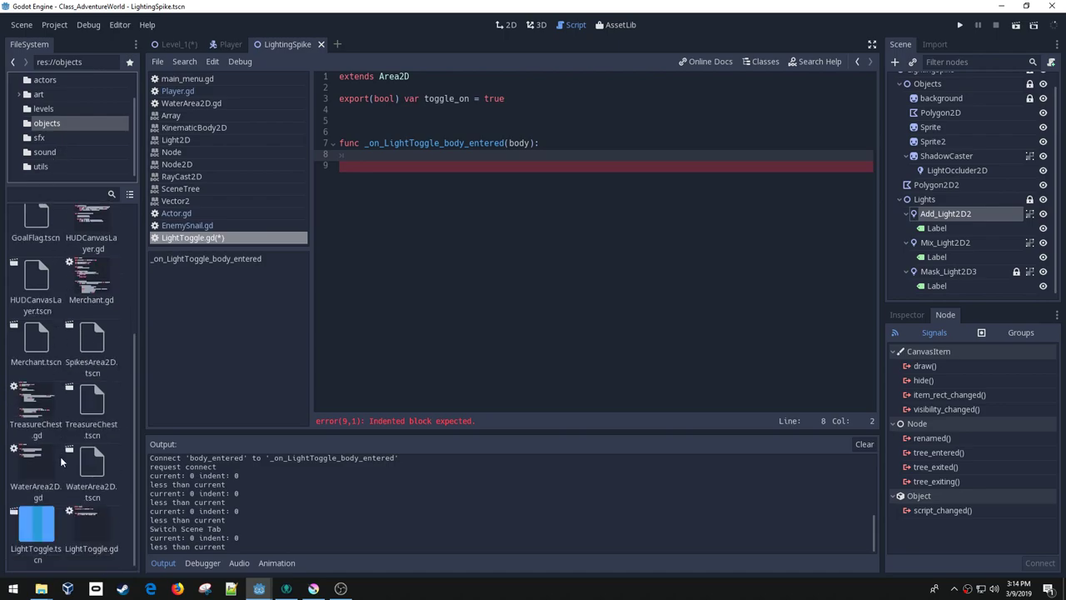
left_click(88, 523)
key("Delete")
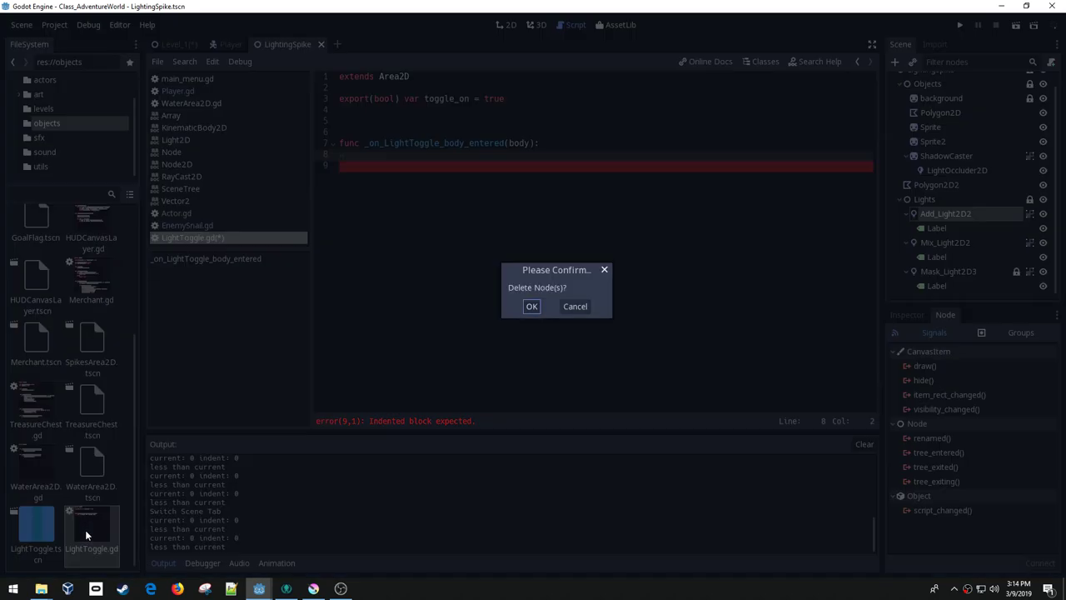
left_click(566, 307)
right_click(76, 540)
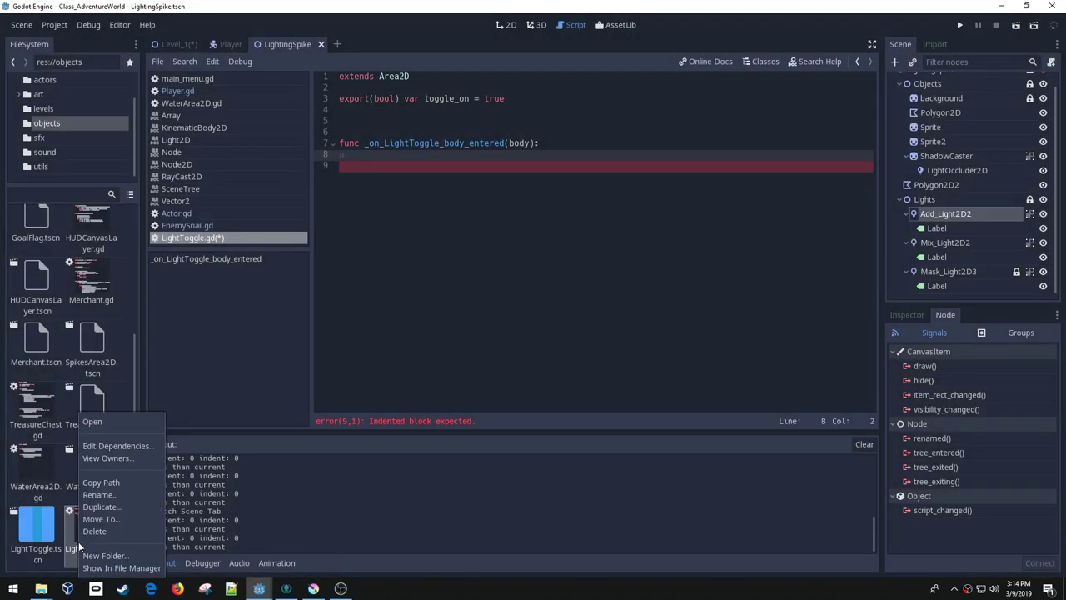
left_click(96, 534)
left_click(480, 380)
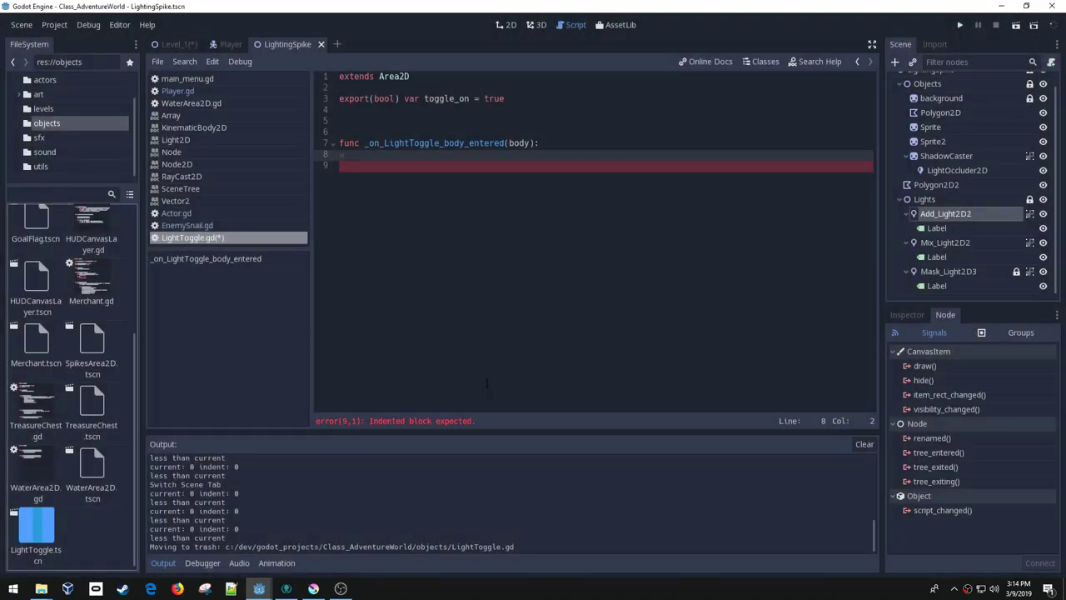
- Delete LightToggle.tscn from the objects folder
right_click(29, 533)
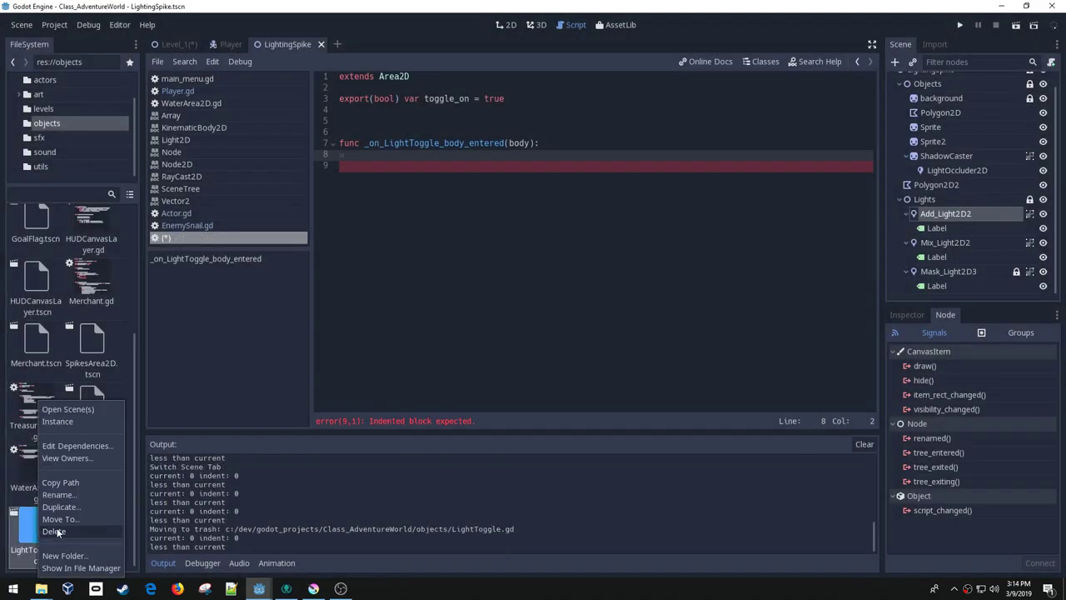
left_click(73, 526)
left_click(495, 376)
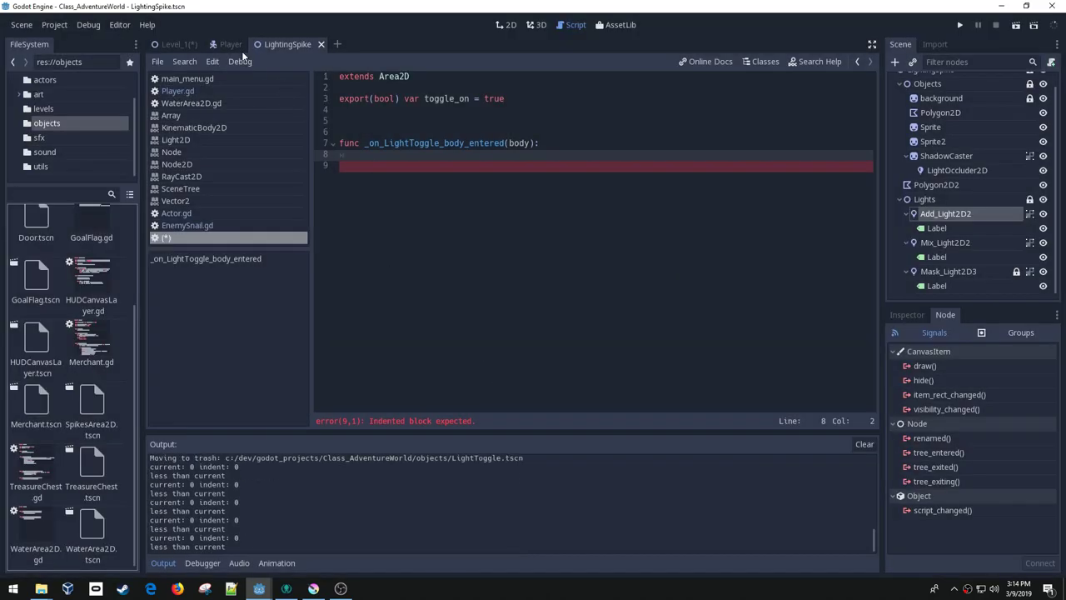
- Close the LightingSpike scene and show Level_1 in the 2D editor
left_click(321, 44)
left_click(185, 47)
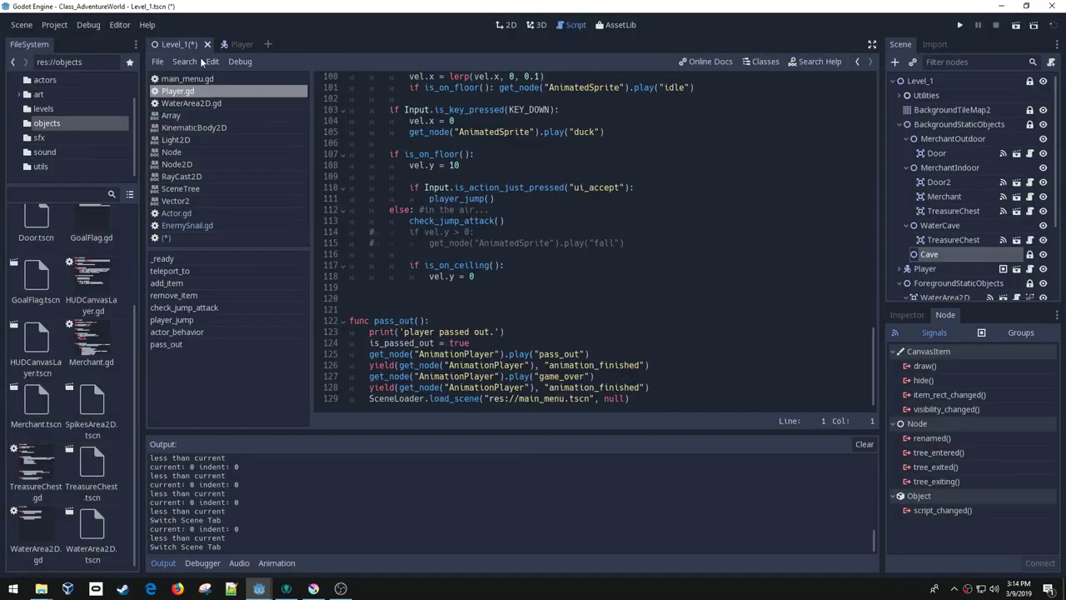
left_click(506, 25)
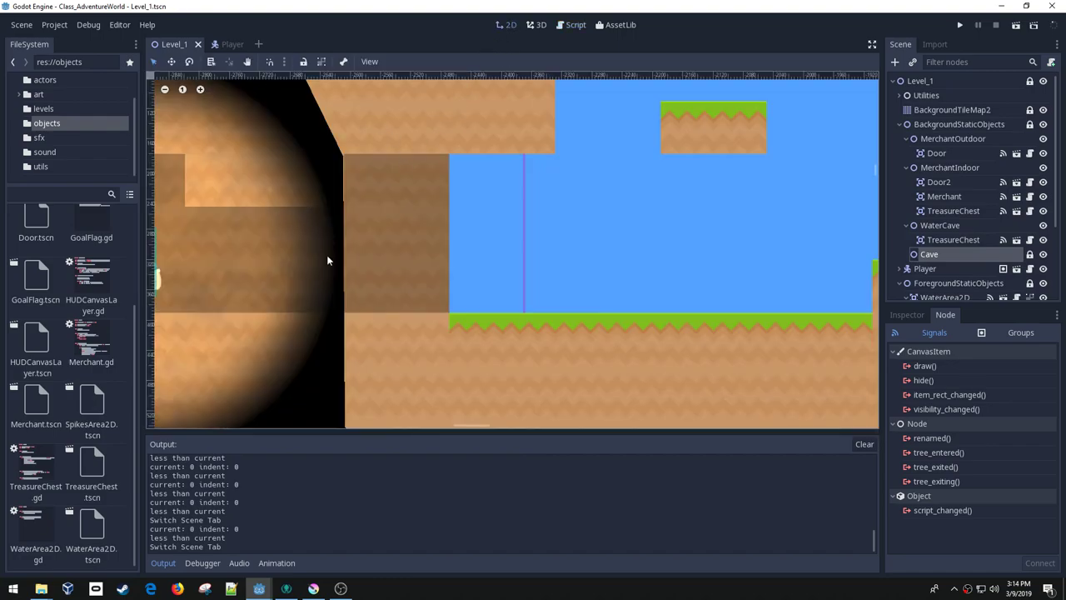
- Rename the Polygon2D node under CaveDarkness to DarknessPolygon2D
scroll(367, 233, "down", 1)
left_click(326, 173)
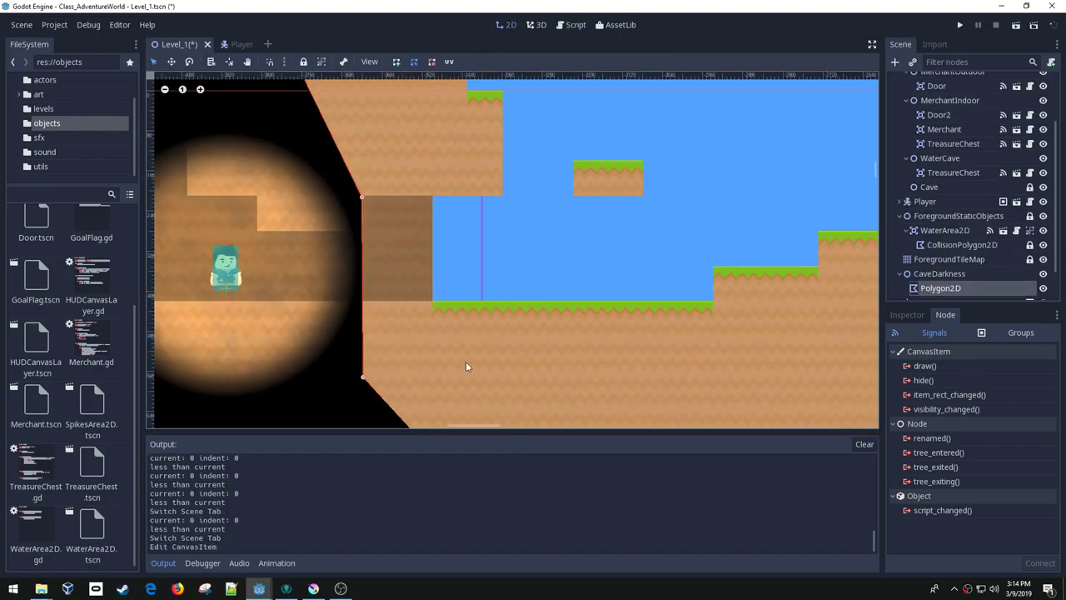
double_click(936, 289)
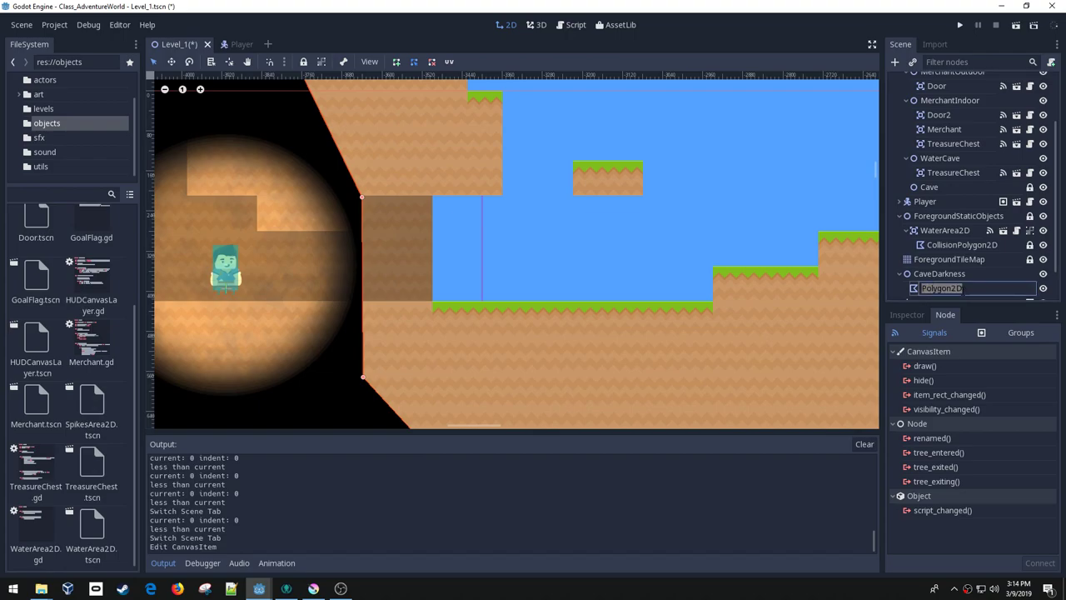
key("Home")
type("Darkness")
key("Return")
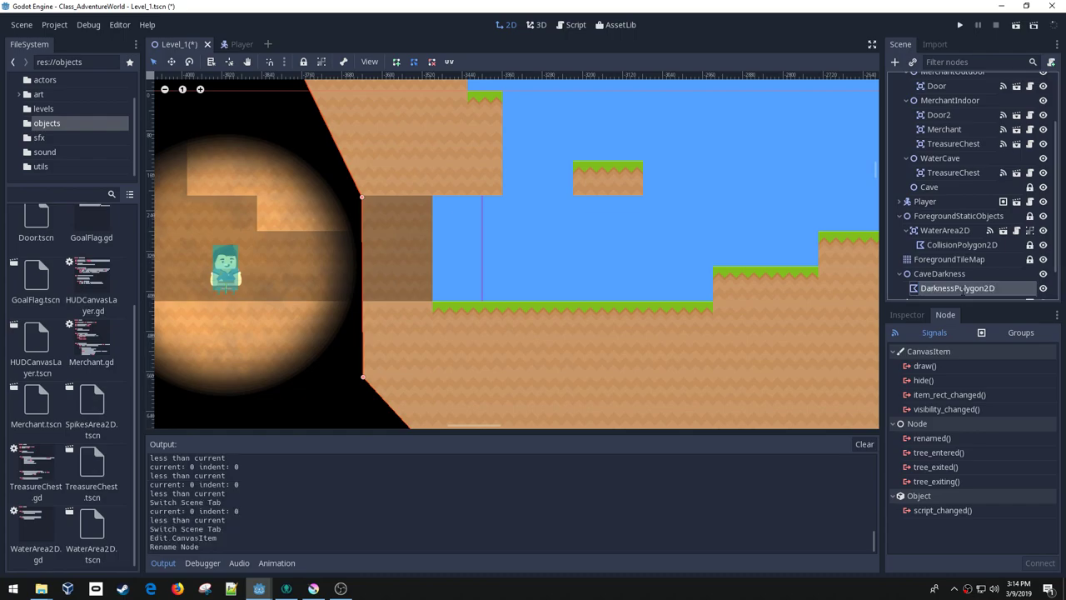
- Attach a built-in GDScript to DarknessPolygon2D, delete the template code below its extends line, and save the scene
left_click(908, 315)
double_click(952, 288)
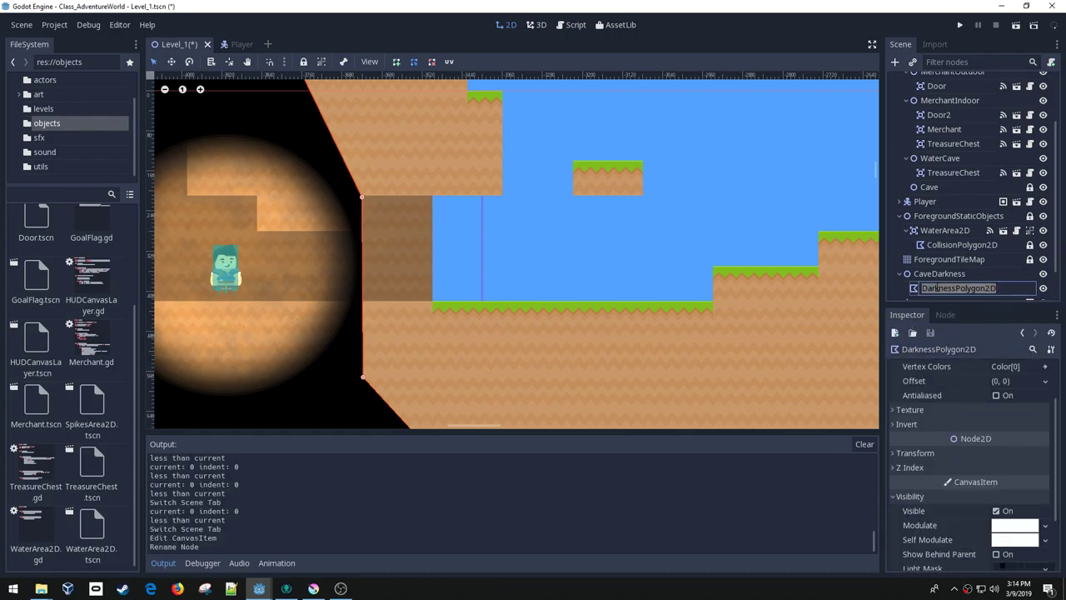
key("Escape")
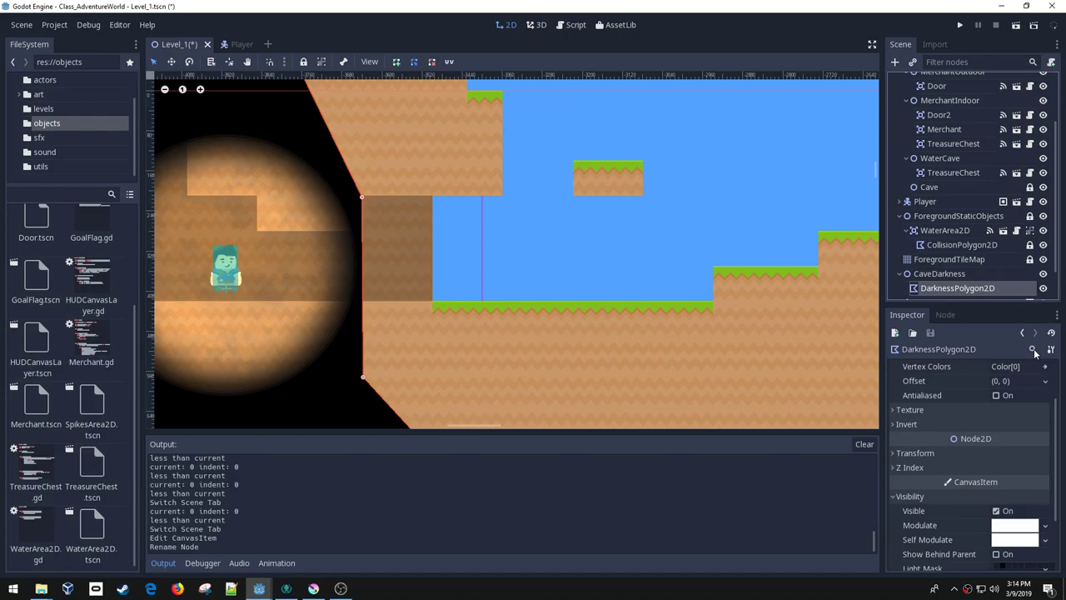
left_click(1051, 63)
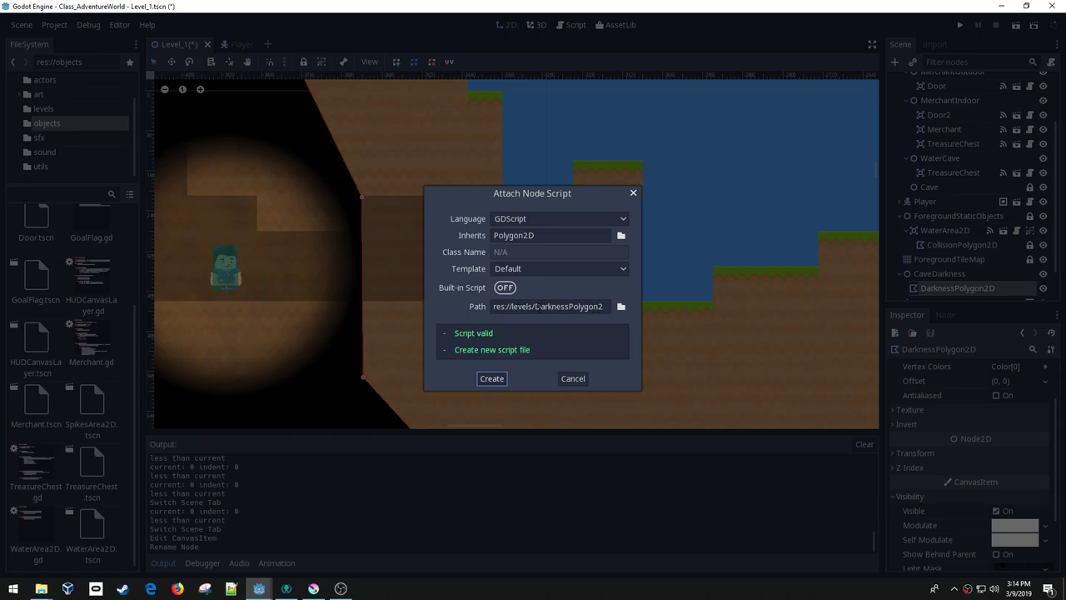
left_click(505, 288)
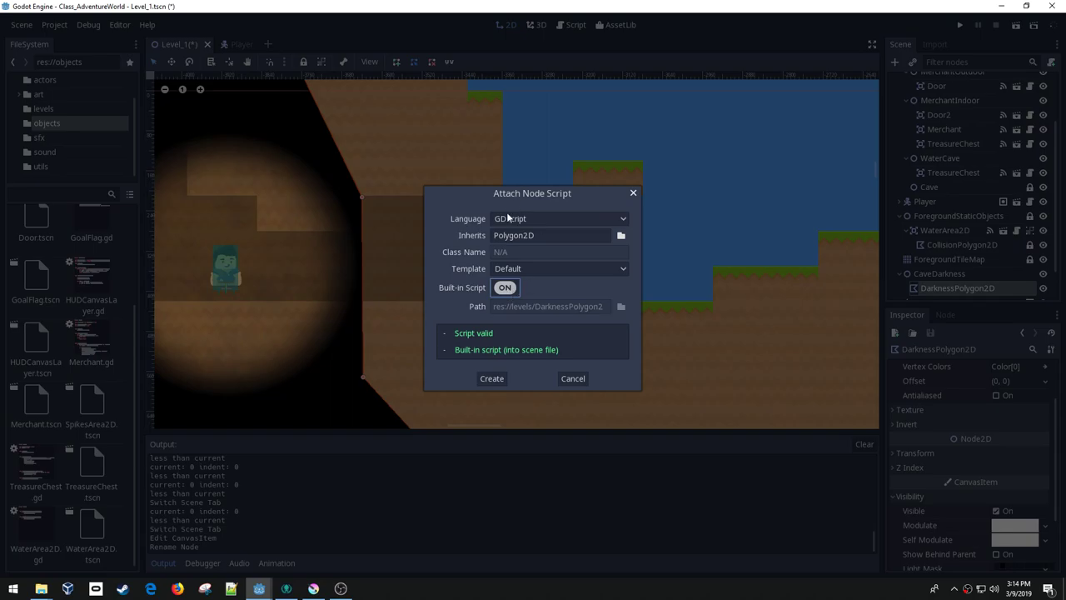
left_click(490, 379)
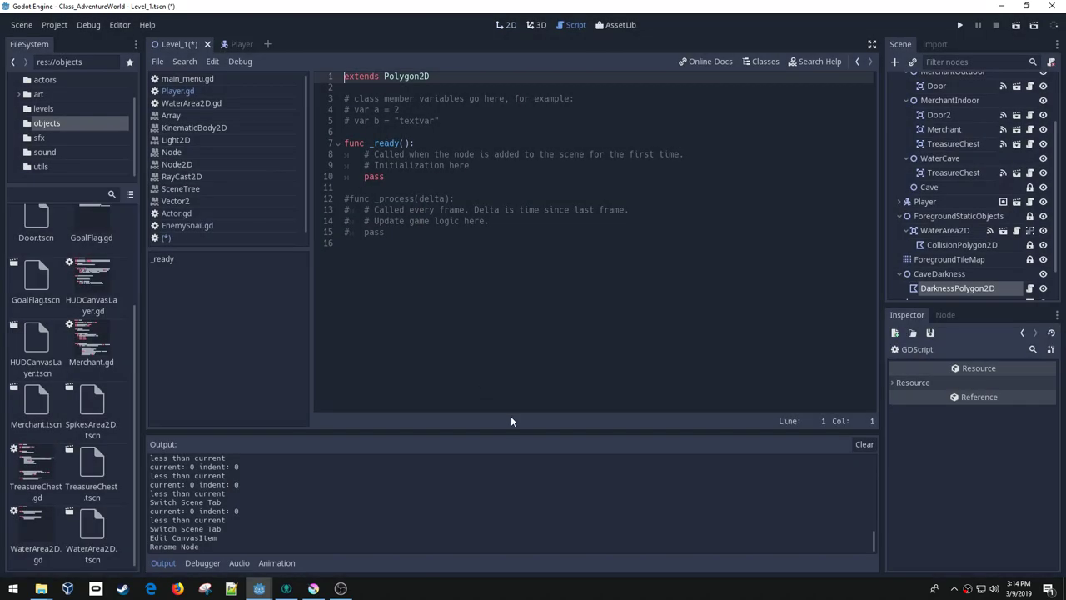
left_click_drag(375, 243, 326, 105)
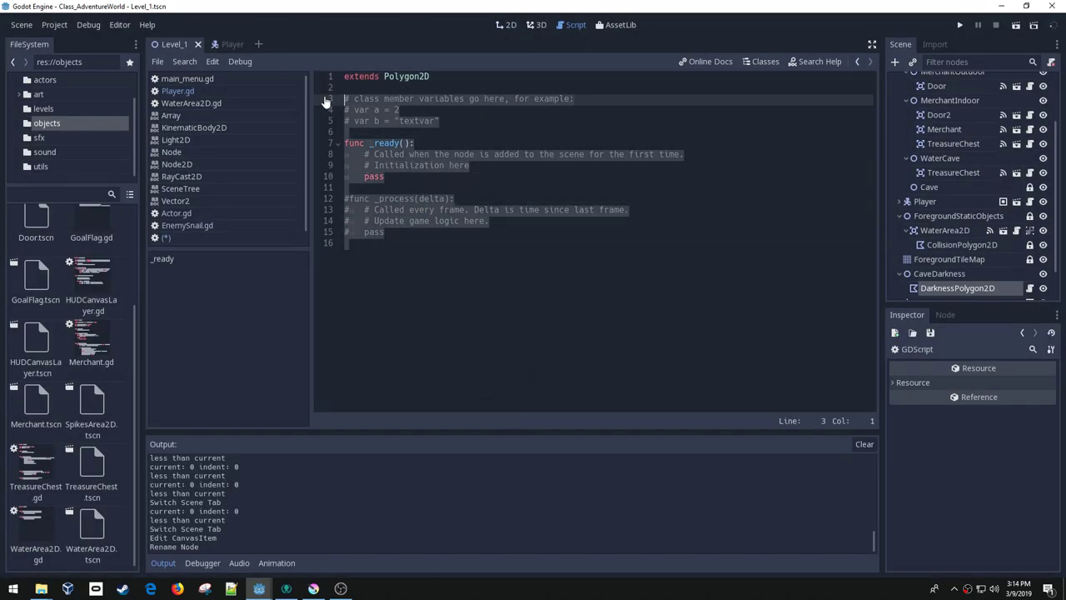
key("BackSpace")
key("ctrl+s")
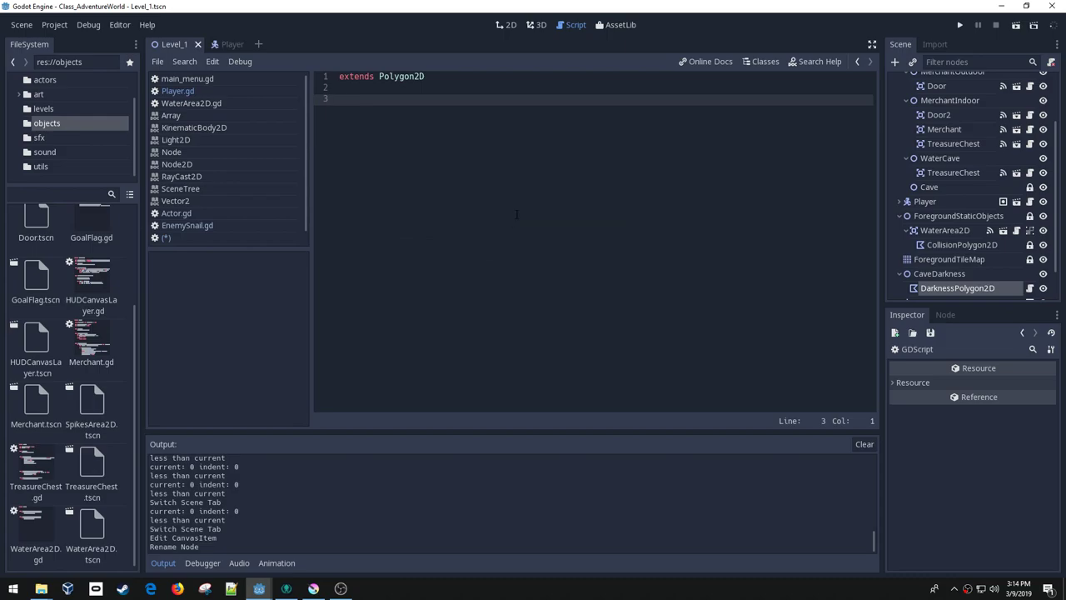
- Add an Area2D node under CaveDarkness and make DarknessPolygon2D a child of it
scroll(931, 288, "down", 1)
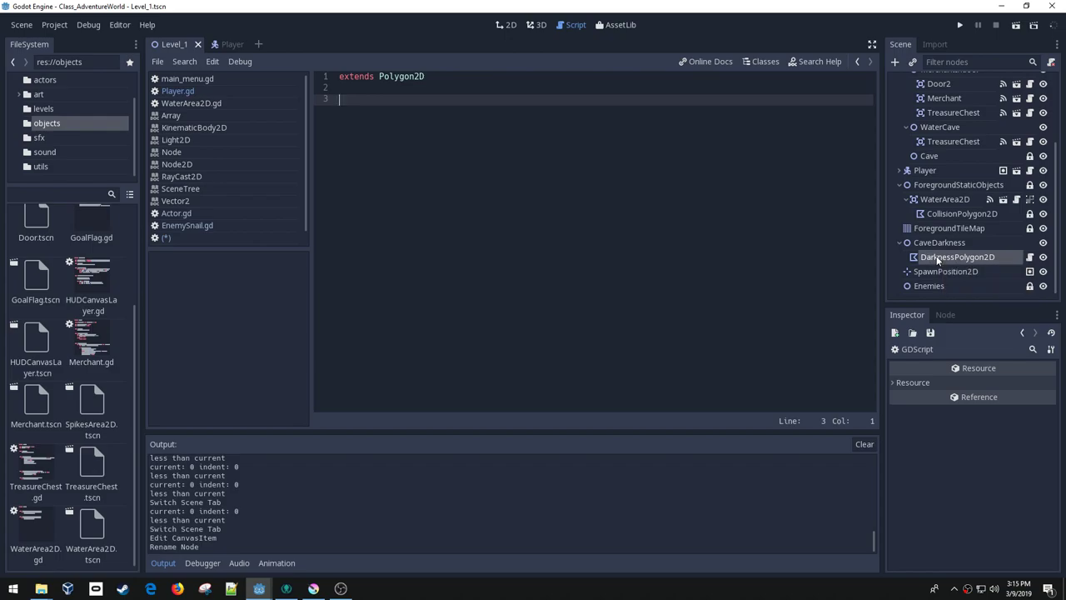
left_click(939, 242)
right_click(939, 243)
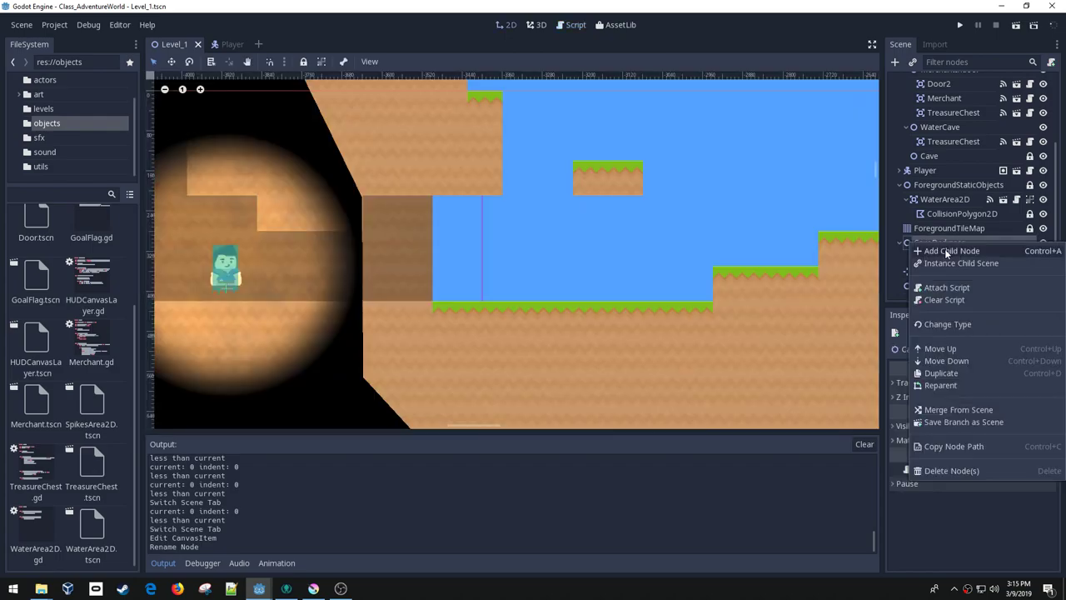
left_click(945, 248)
type("area")
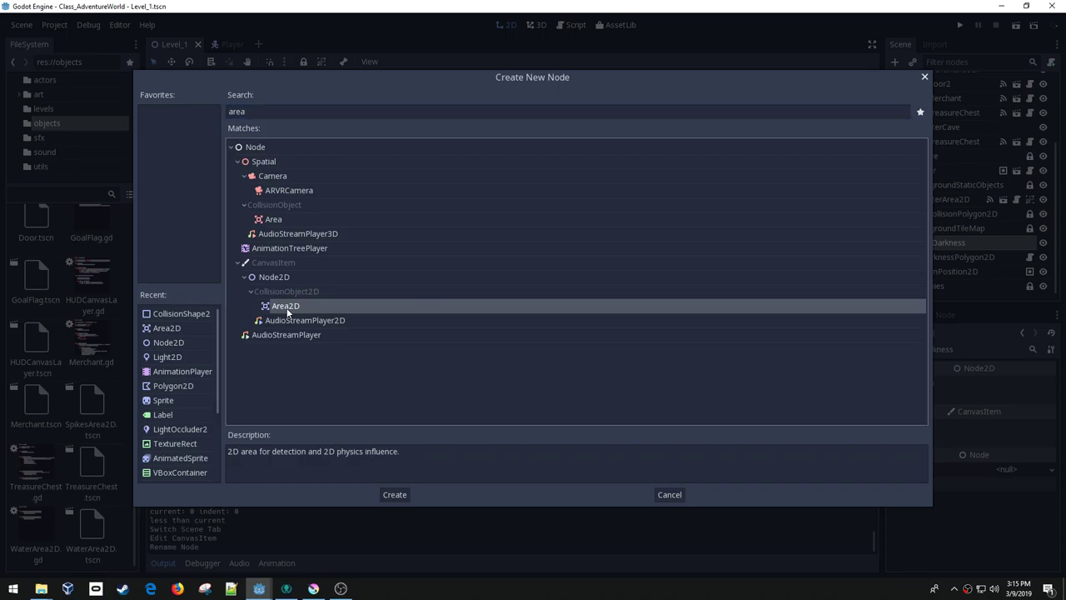
double_click(288, 307)
left_click_drag(957, 257, 936, 272)
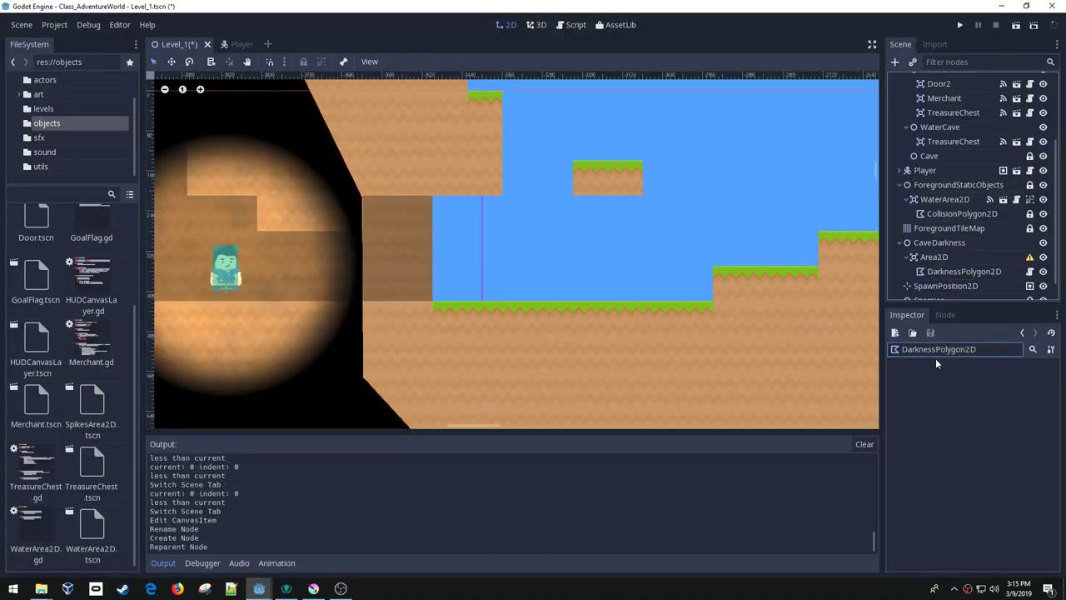
- Rename the DarknessPolygon2D node to Polygon2D
double_click(965, 272)
left_click(962, 272)
key("BackSpace")
key("BackSpace")
key("BackSpace")
key("BackSpace")
key("BackSpace")
key("BackSpace")
key("BackSpace")
key("BackSpace")
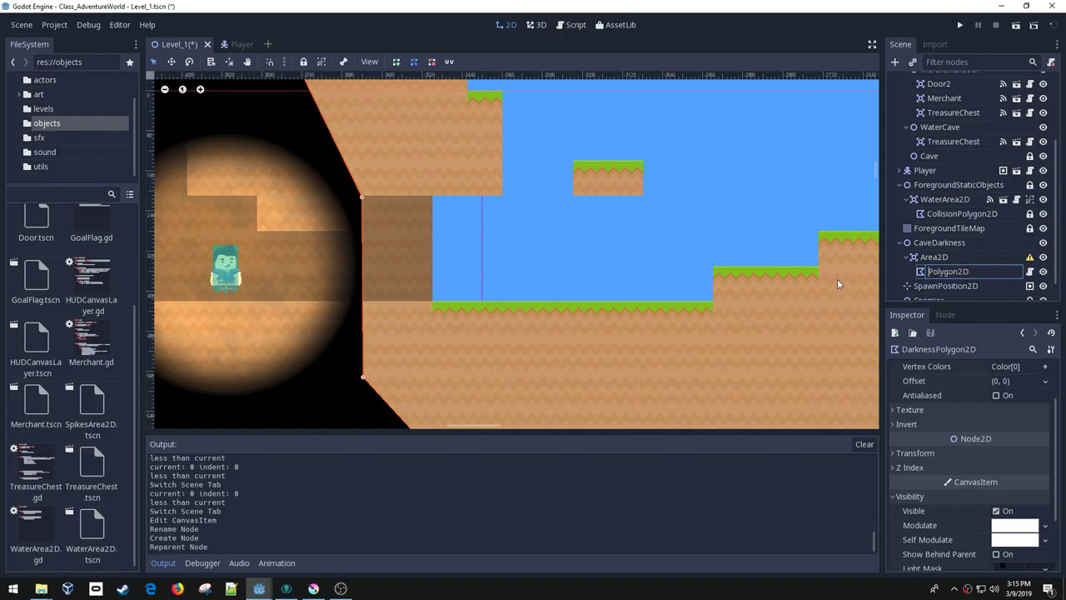
key("Return")
- Rename the new Area2D node under CaveDarkness to DarknessArea2D
double_click(925, 258)
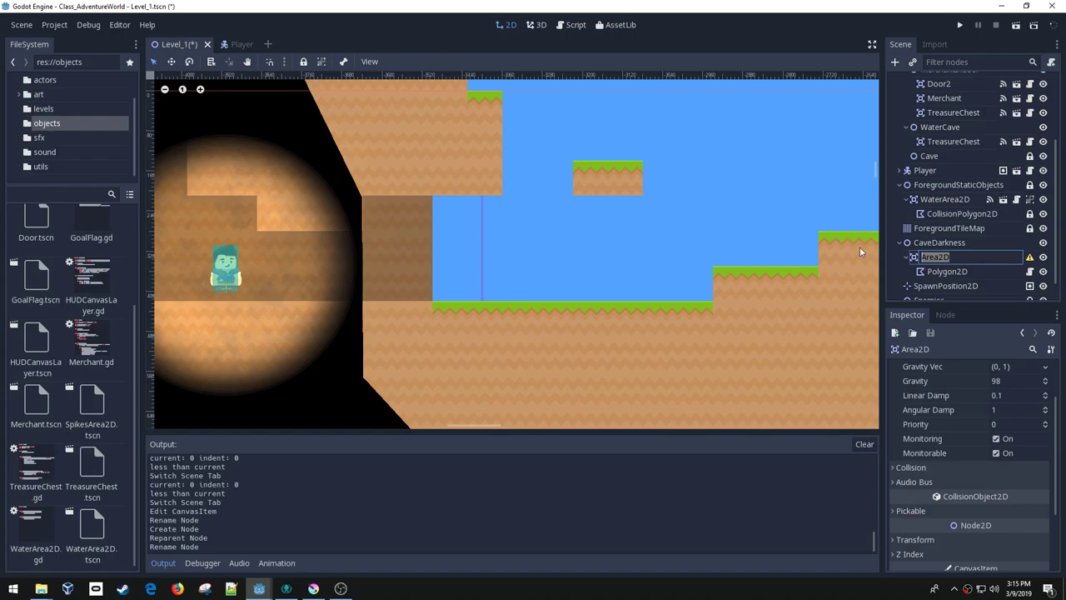
key("Home")
type("Dar")
type("kness")
key("Return")
- Remove the script from Polygon2D and attach a built-in GDScript to DarknessArea2D
left_click(1006, 273)
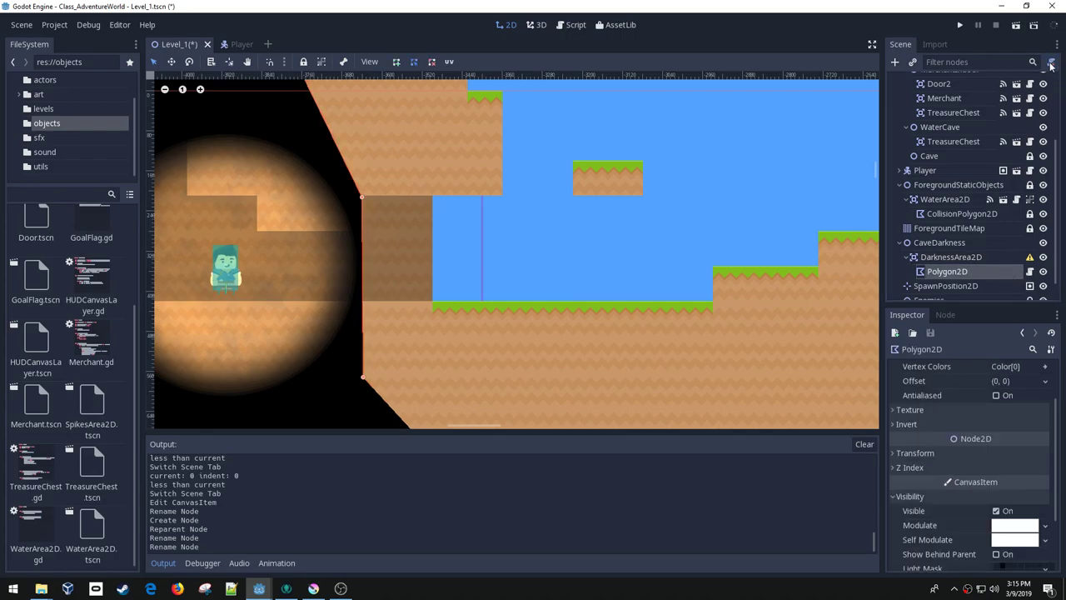
left_click(973, 256)
left_click(1052, 63)
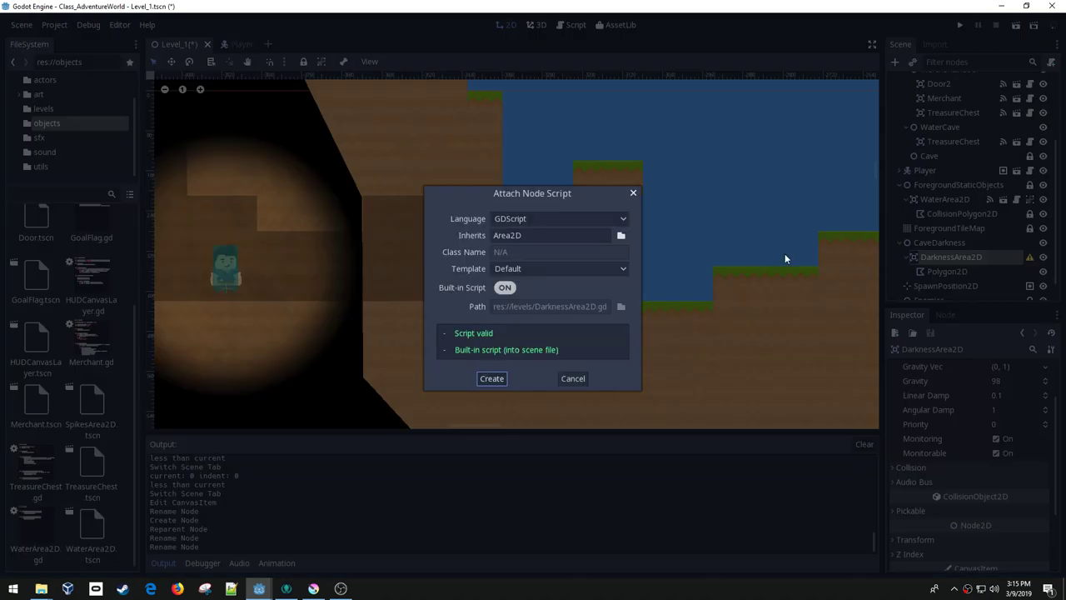
left_click(493, 378)
- Delete the template code below the extends line in the DarknessArea2D script and save the scene
left_click_drag(544, 318, 308, 94)
key("BackSpace")
key("ctrl+s")
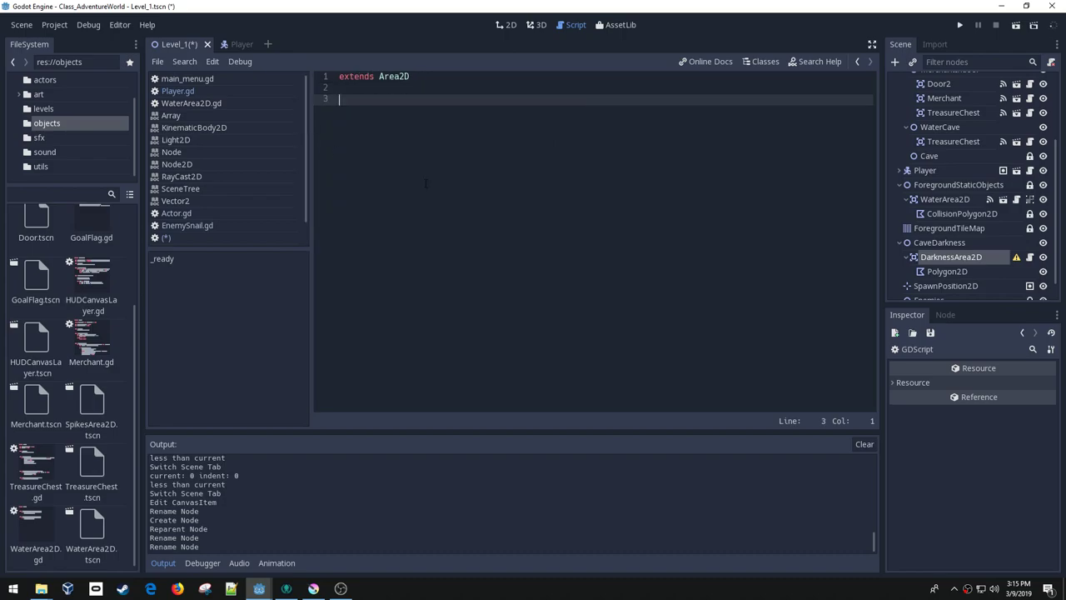
- Connect DarknessArea2D's body_entered signal to its own script as _on_DarknessArea2D_body_entered
key("ctrl+F1")
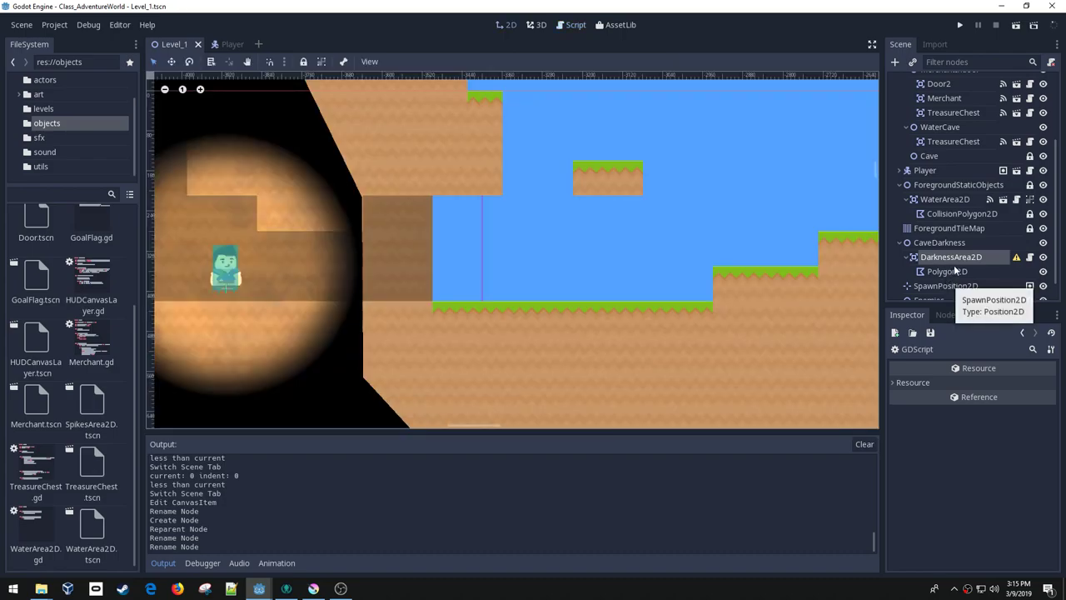
left_click(956, 257)
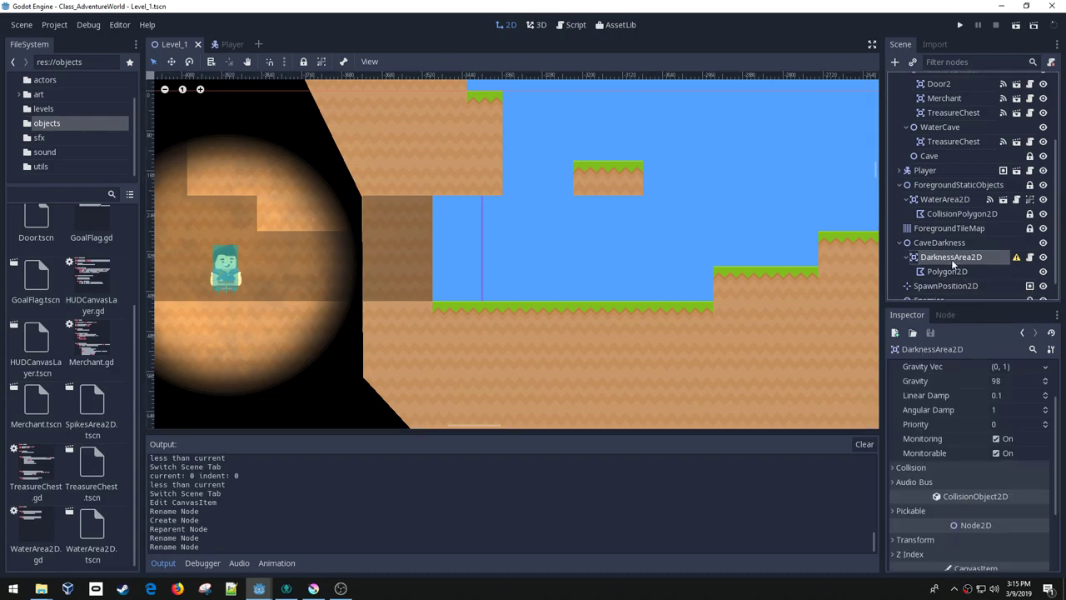
left_click(948, 315)
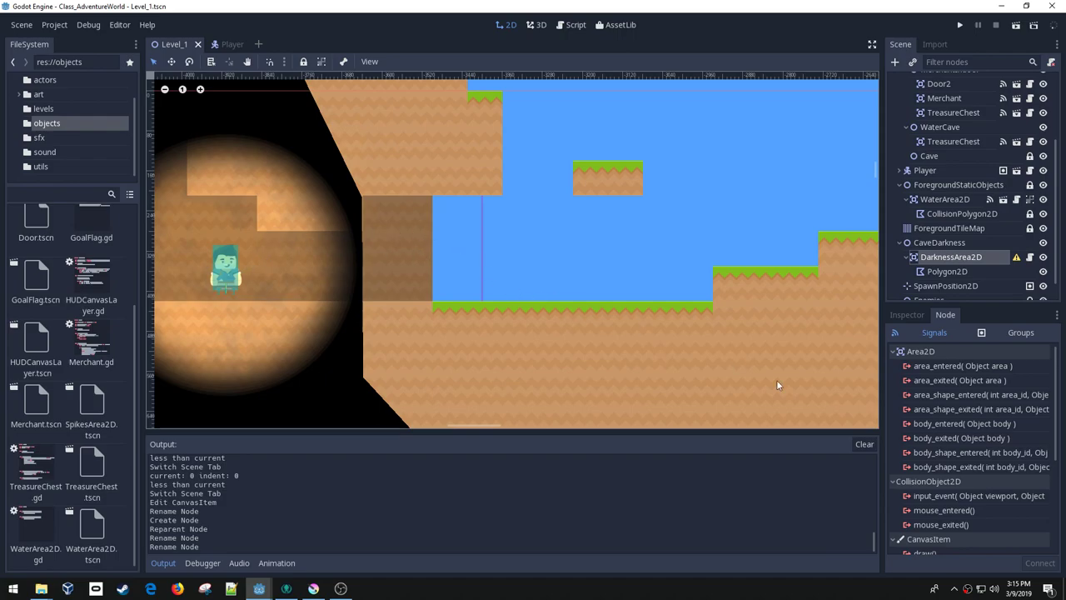
double_click(946, 427)
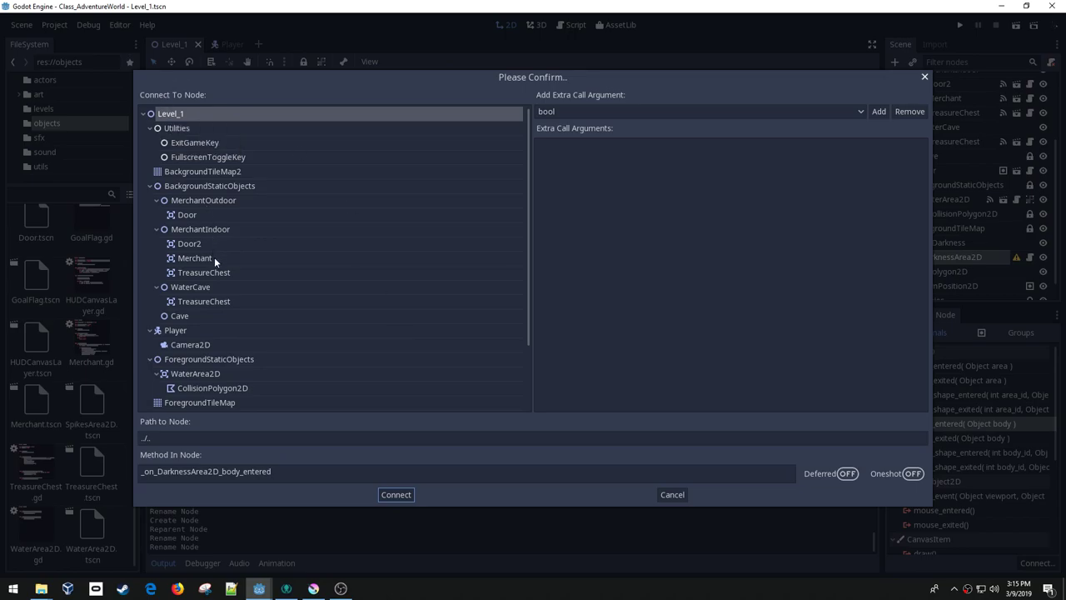
scroll(204, 361, "down", 3)
left_click(200, 354)
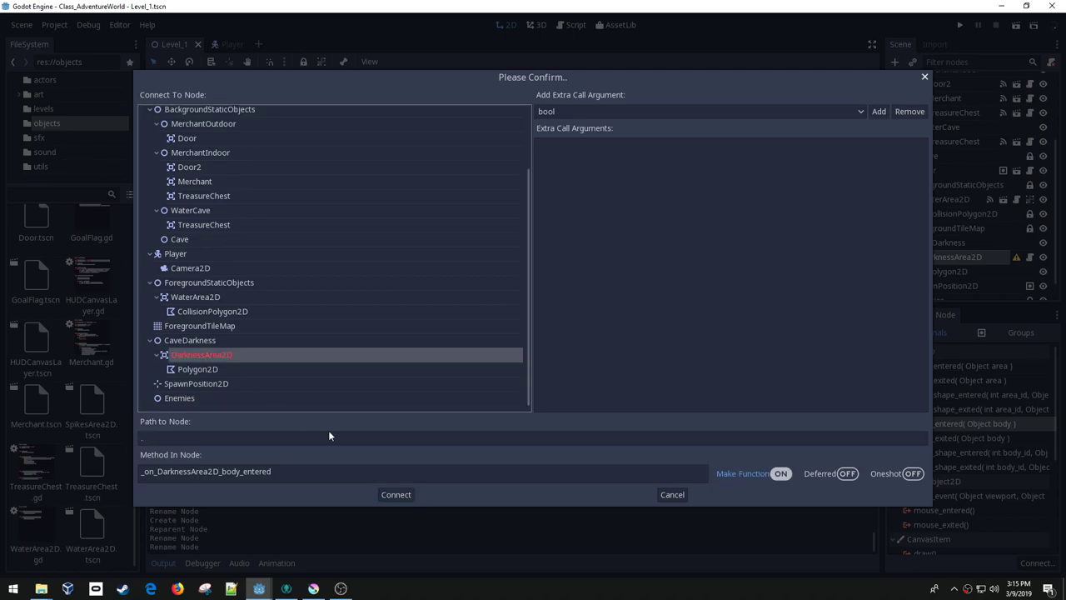
left_click(396, 495)
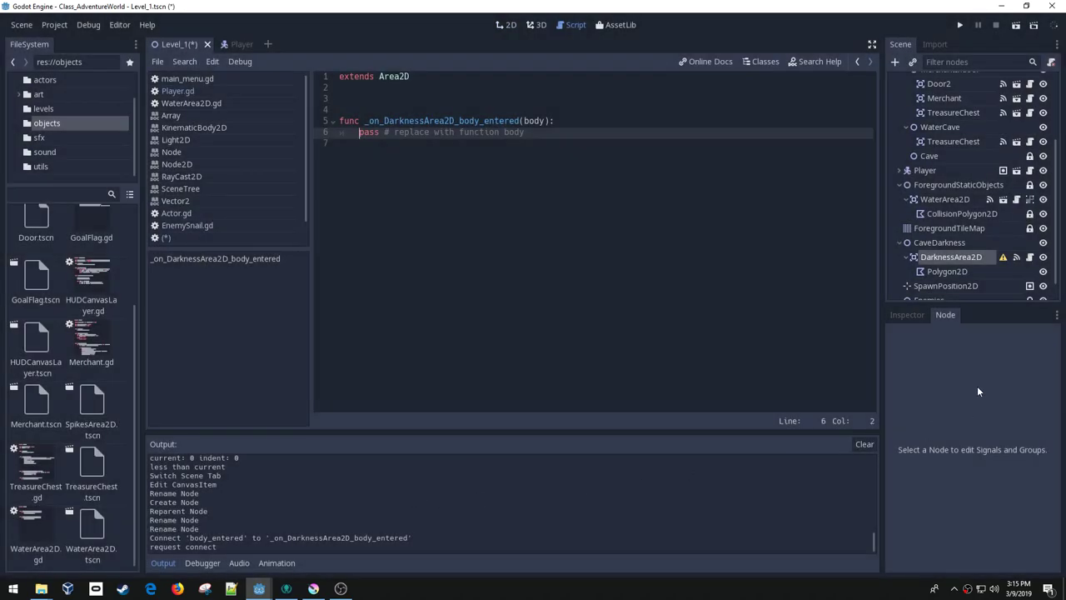
- Connect DarknessArea2D's body_exited signal to its own script as _on_DarknessArea2D_body_exited and save
left_click(958, 259)
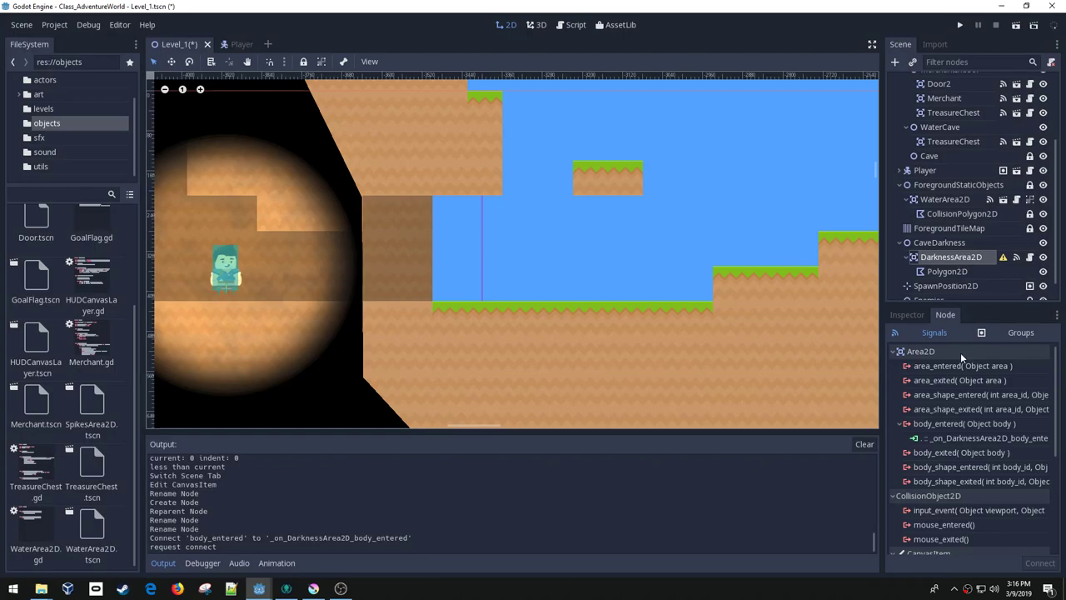
double_click(946, 455)
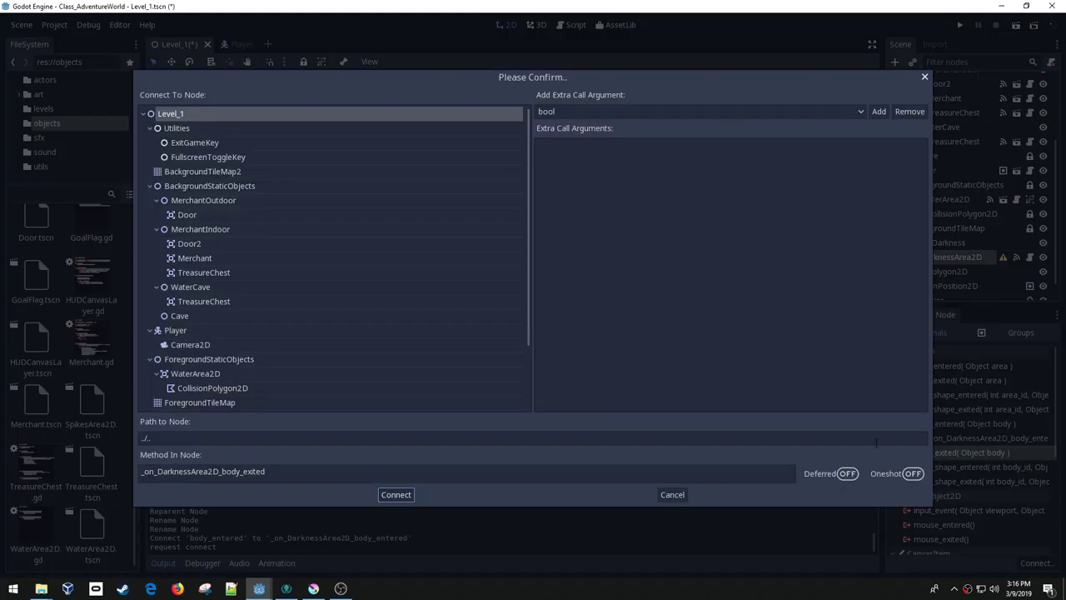
left_click(214, 356)
left_click(409, 497)
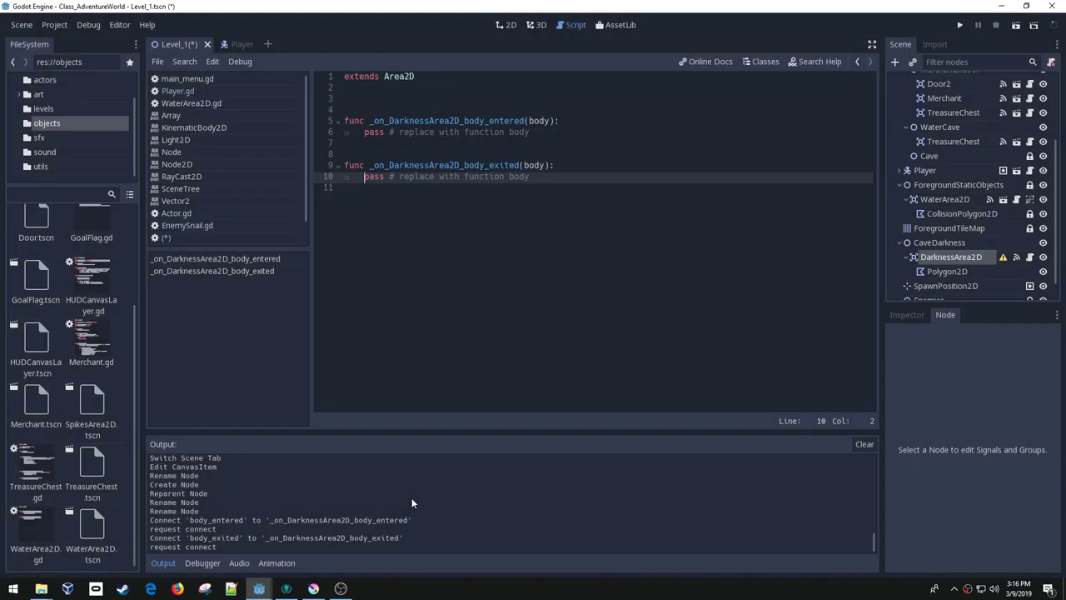
key("ctrl+s")
- Replace the placeholder in the body_entered handler with the condition if body.is_in_group("player"):
left_click(561, 135)
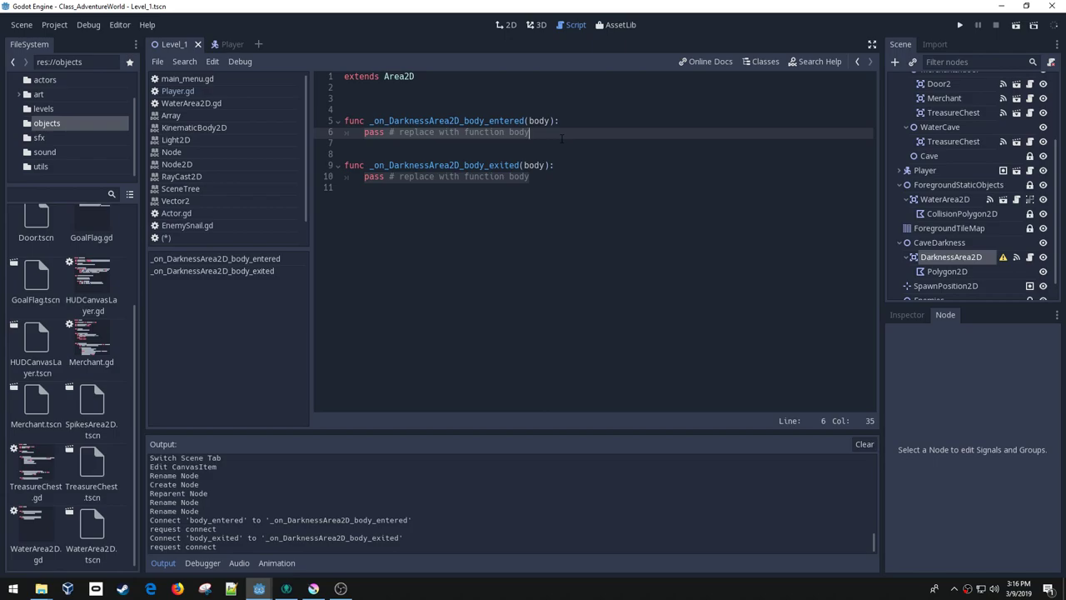
key("shift+Home")
type("if bo")
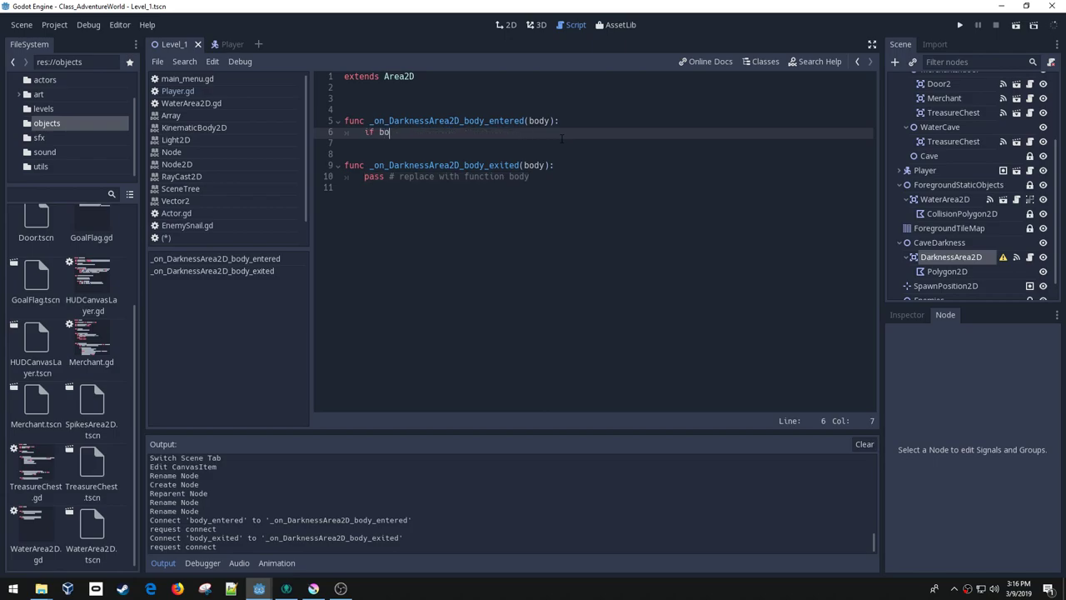
type("dy.is_in_group(\"play")
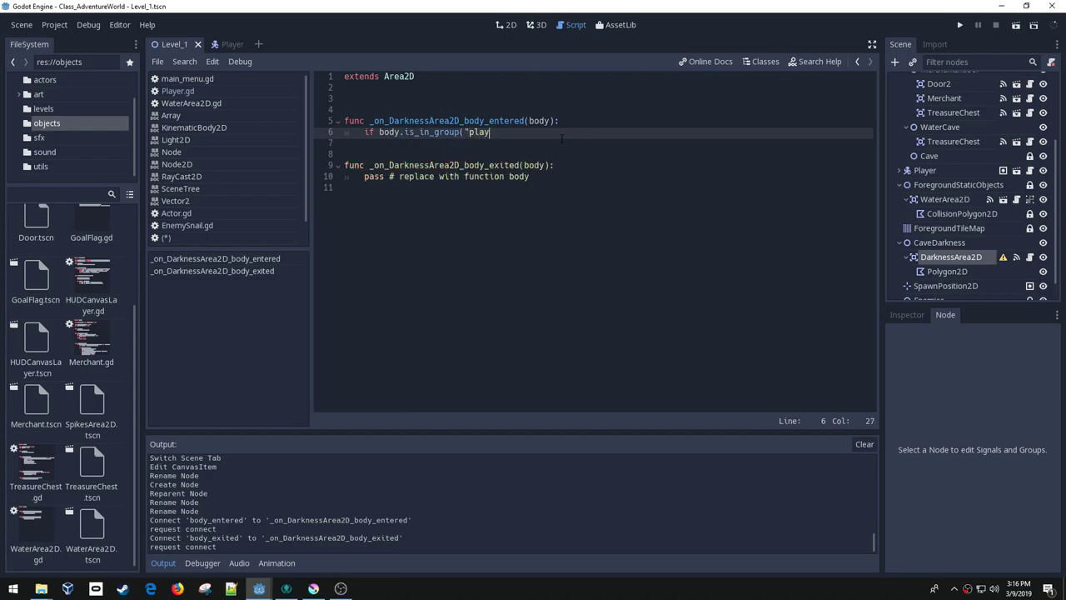
type("er\")")
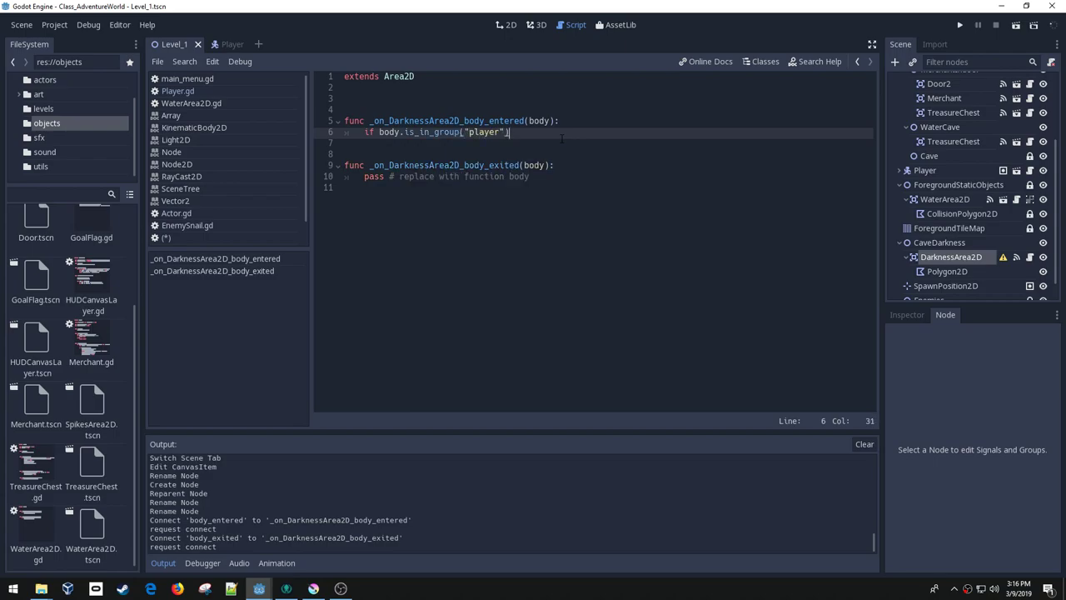
type(":")
key("Return")
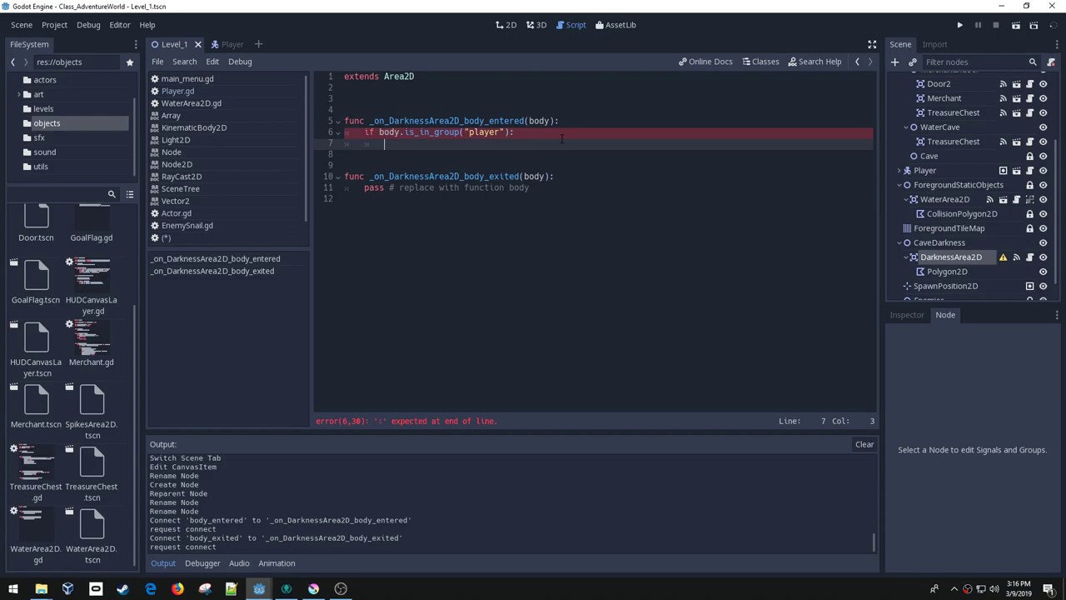
- Inside the body_entered handler's player condition, add the call body.toggle_light(true)
type("body.tur")
type("on_light()")
key("BackSpace")
key("BackSpace")
key("BackSpace")
key("BackSpace")
key("BackSpace")
key("BackSpace")
key("BackSpace")
key("BackSpace")
key("BackSpace")
key("BackSpace")
key("BackSpace")
key("BackSpace")
key("BackSpace")
key("BackSpace")
key("BackSpace")
type("toggle_light(true)")
- Copy the player check into the body_exited handler in place of the placeholder, change its call to body.toggle_light(false), and save
key("Down")
key("Down")
key("Up")
key("Up")
key("Up")
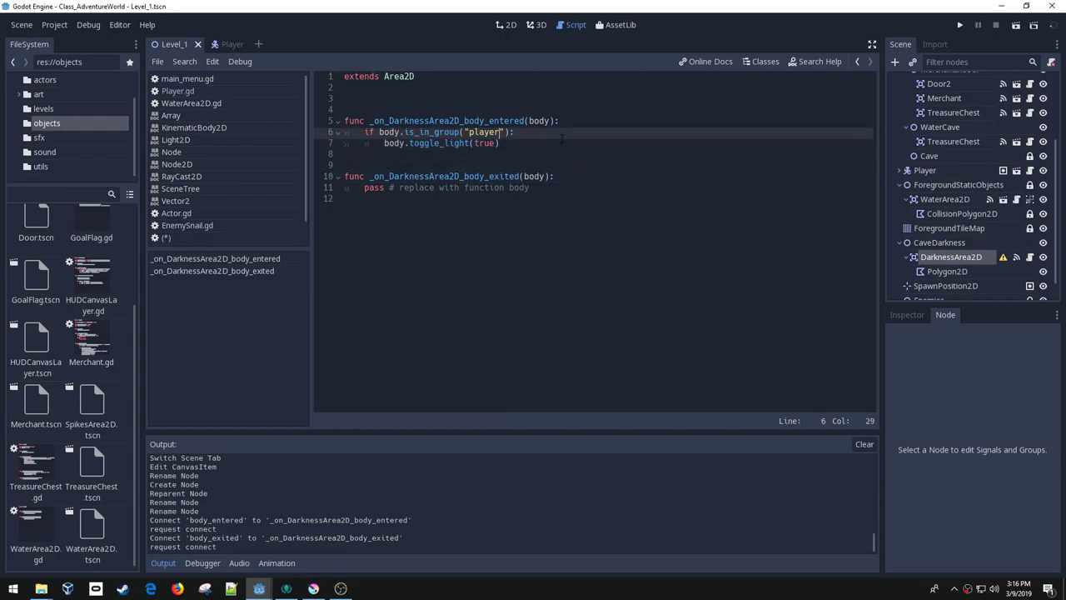
key("Home")
key("shift+Down")
key("Down")
key("Down")
key("Down")
key("Down")
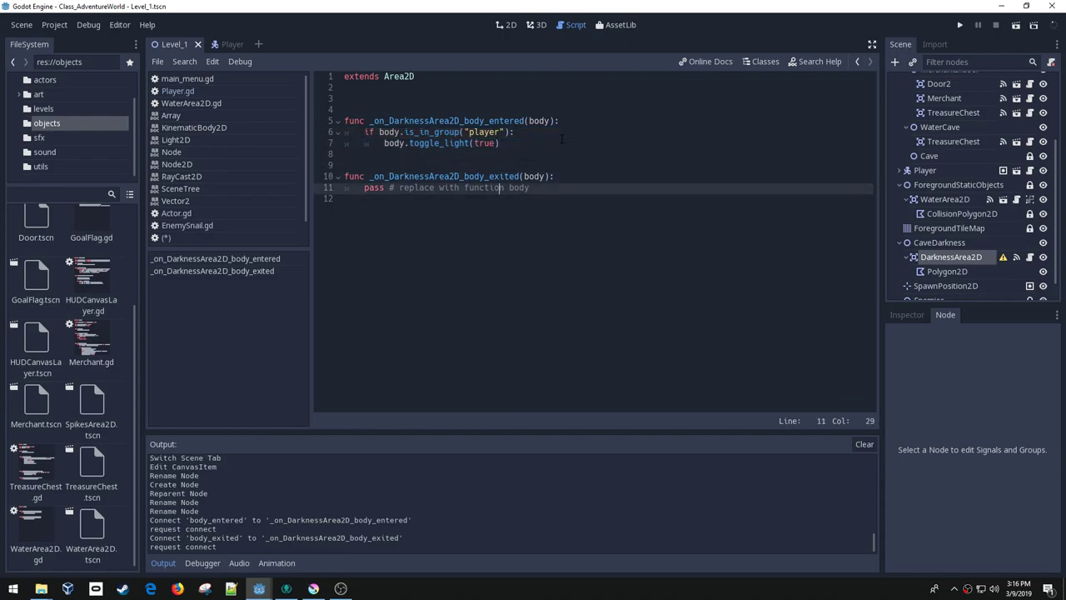
key("shift+End")
type("if body.is_in_group(\"player\"): \t\tbody.toggle_light(true)")
key("BackSpace")
key("BackSpace")
key("BackSpace")
key("BackSpace")
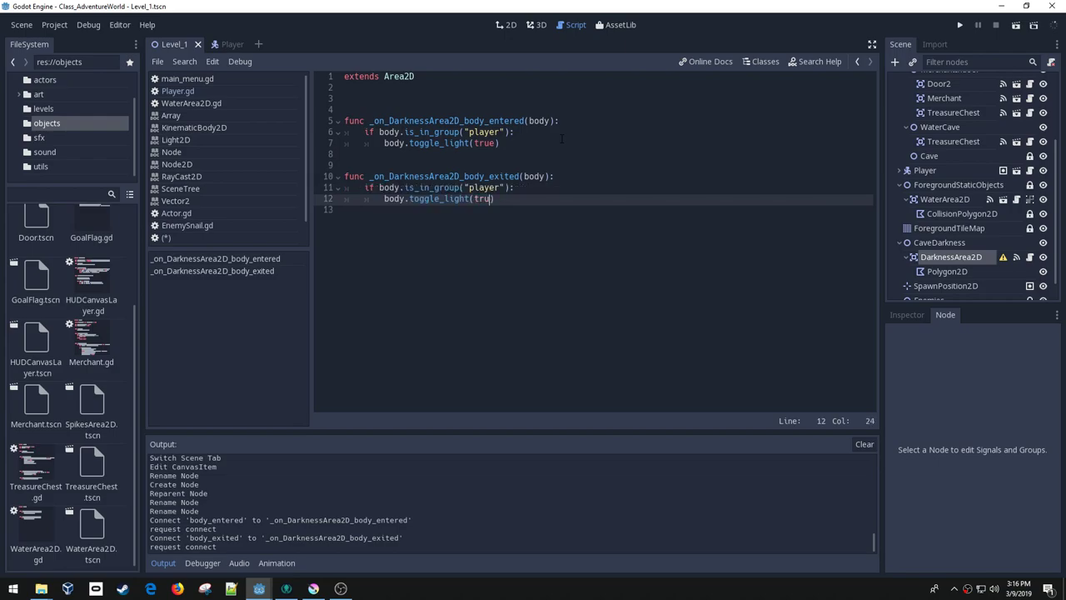
type("false")
key("ctrl+s")
- In Player.gd, add a function header func toggle_light(turn_on): below player_jump and save
left_click(177, 91)
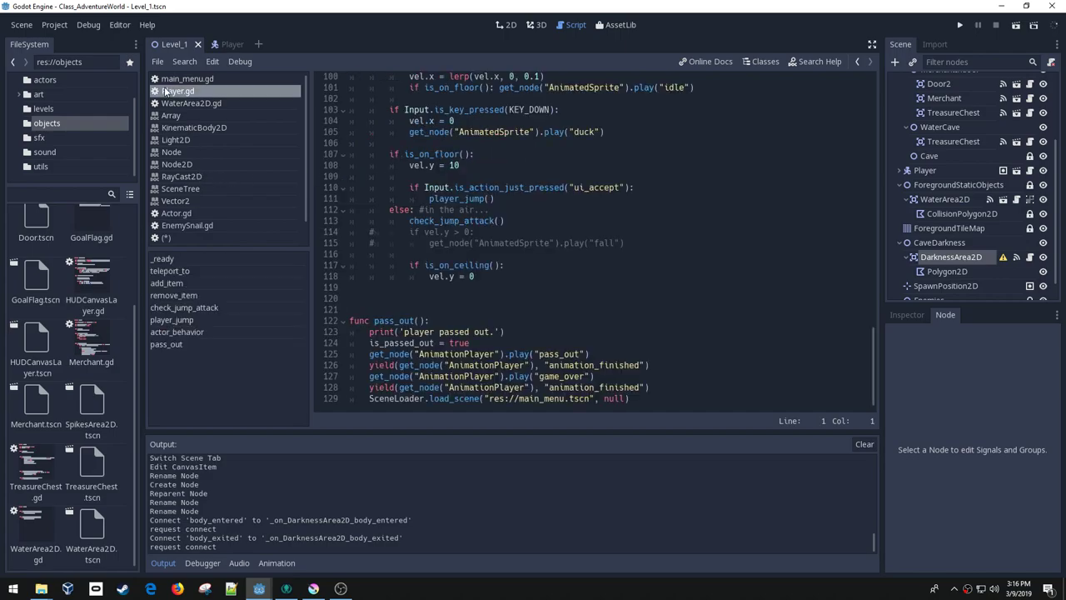
scroll(465, 258, "up", 20)
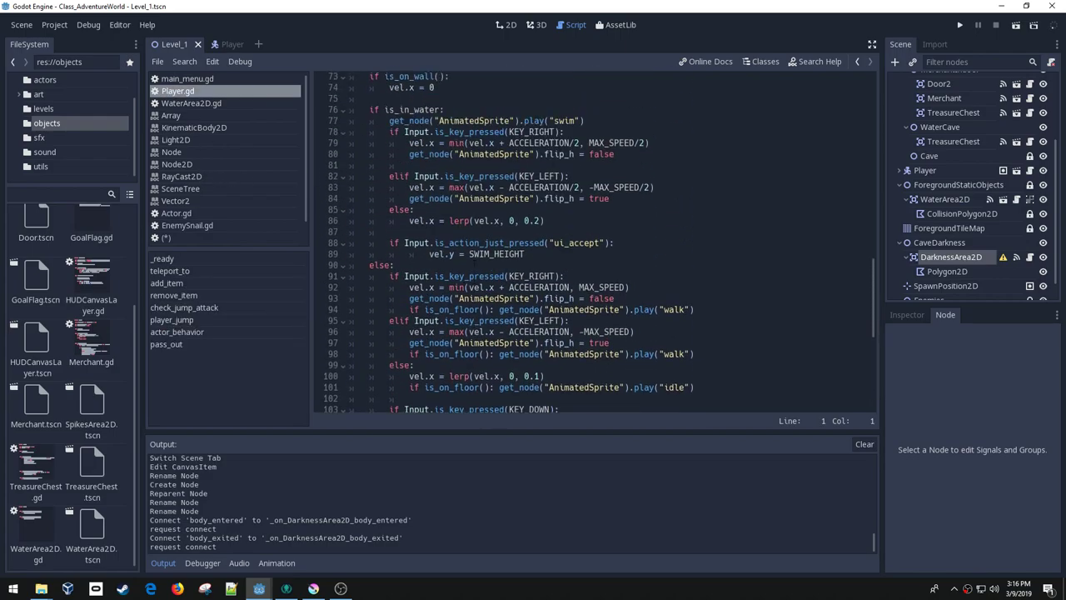
left_click(599, 314)
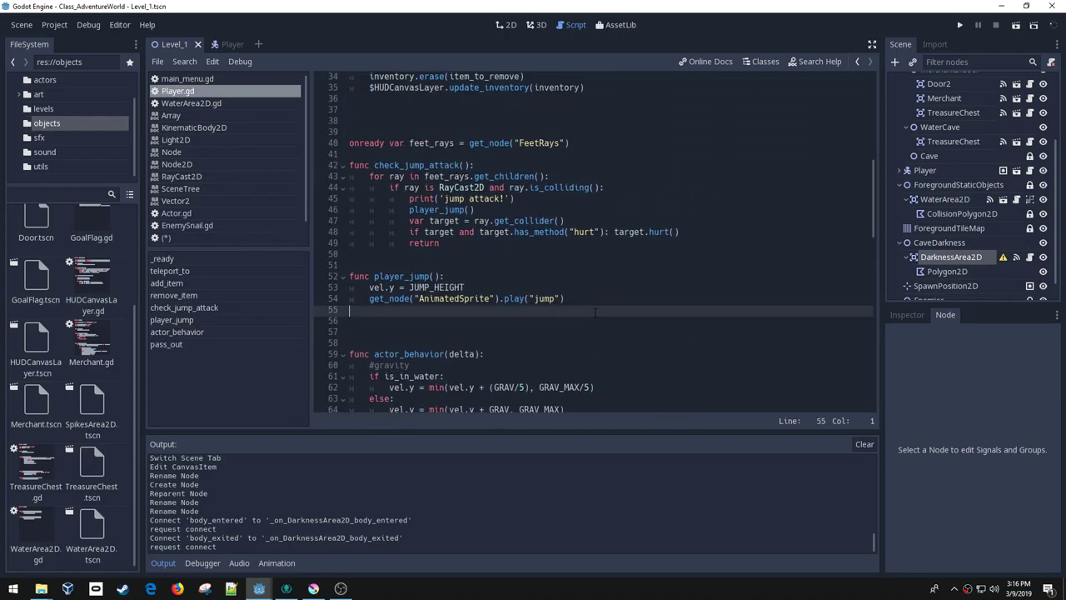
key("Return")
key("Return")
key("Return")
key("Up")
type("func toggle_")
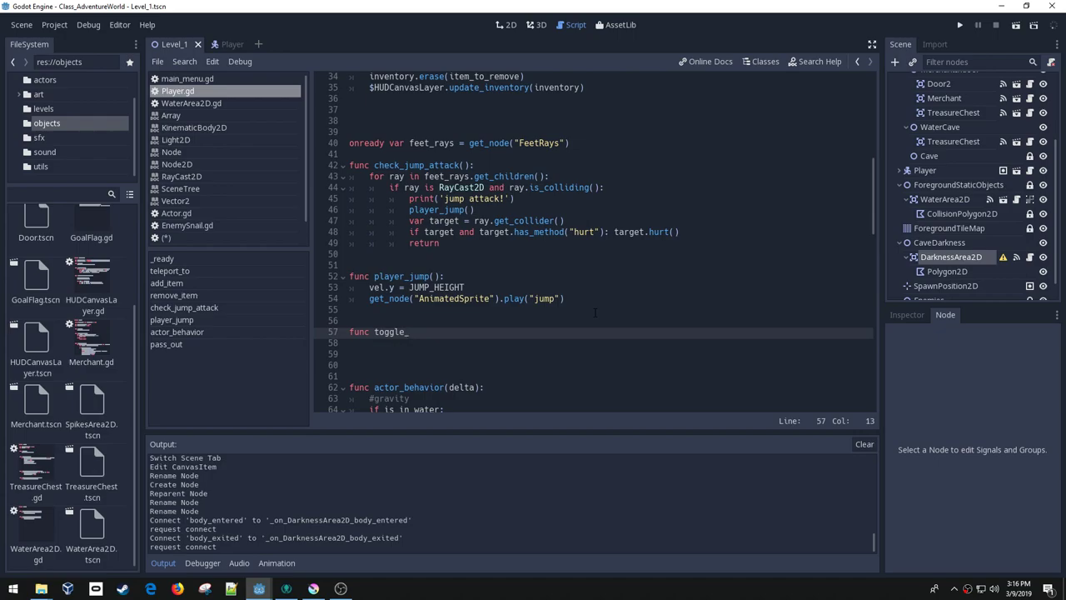
type("light(")
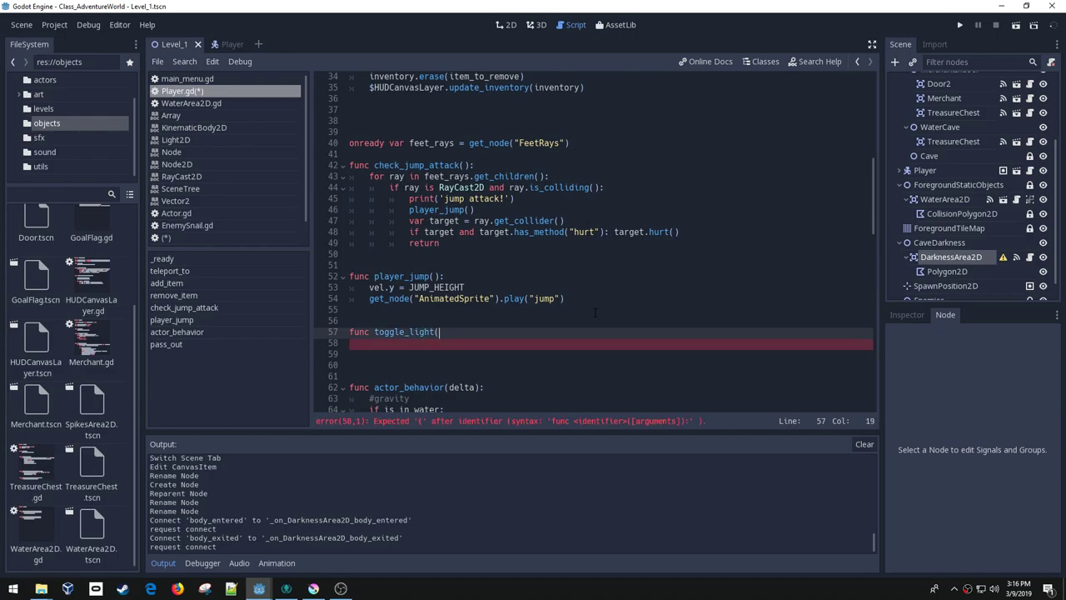
type("turn_on):")
key("Return")
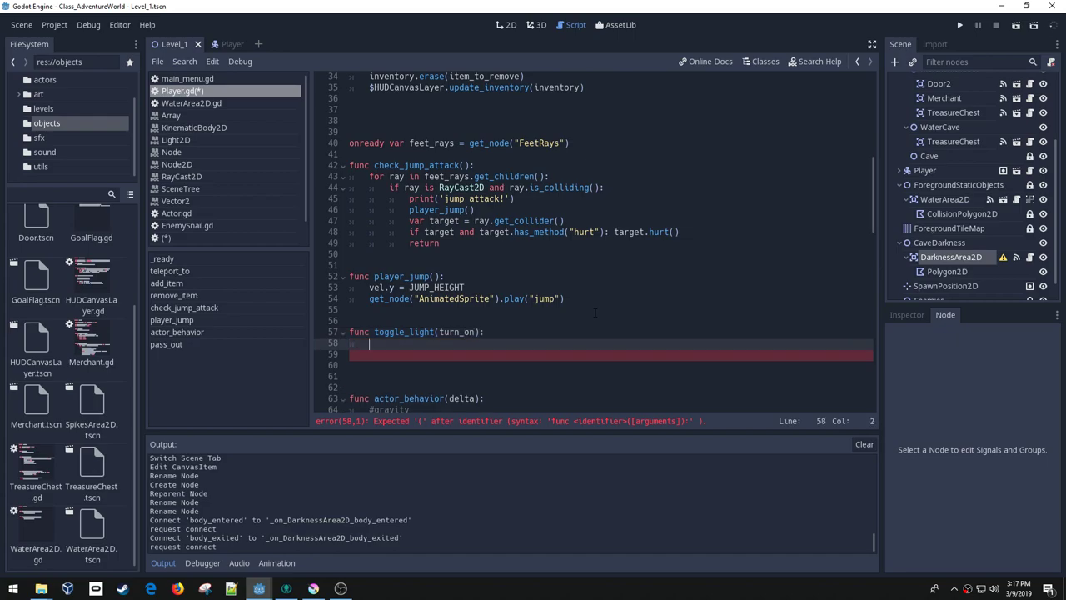
key("ctrl+s")
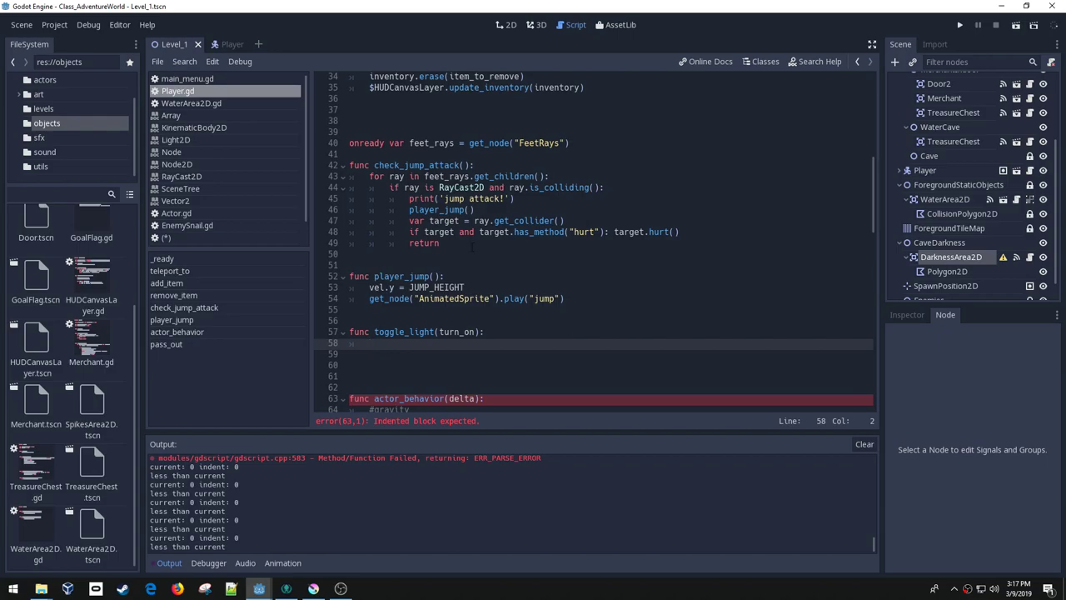
- In the Player scene, try hiding and showing the whole Torch node, and save
left_click(229, 45)
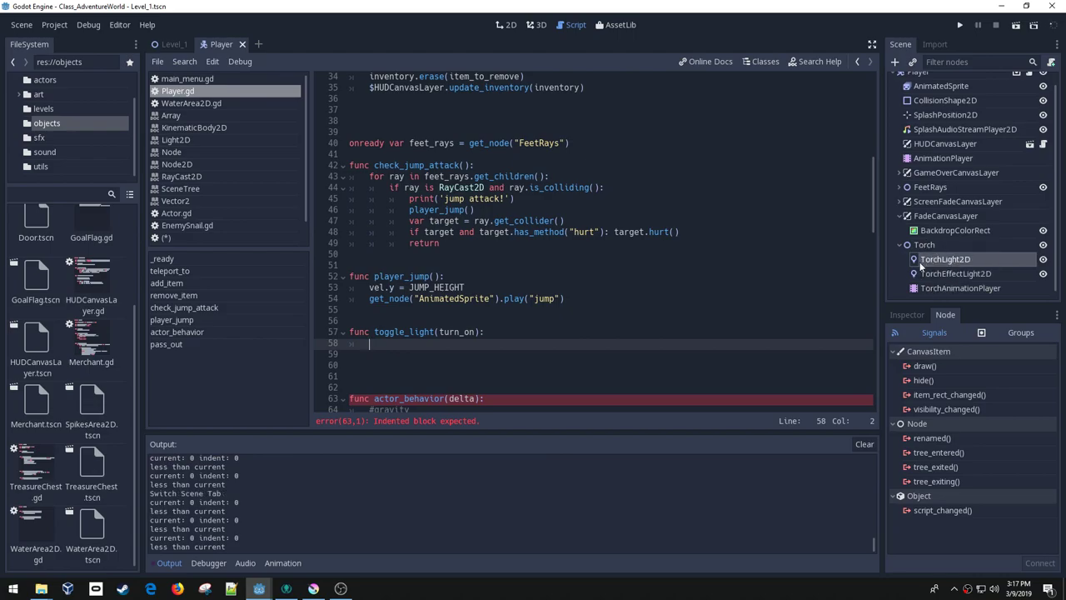
left_click(1043, 245)
left_click(1043, 245)
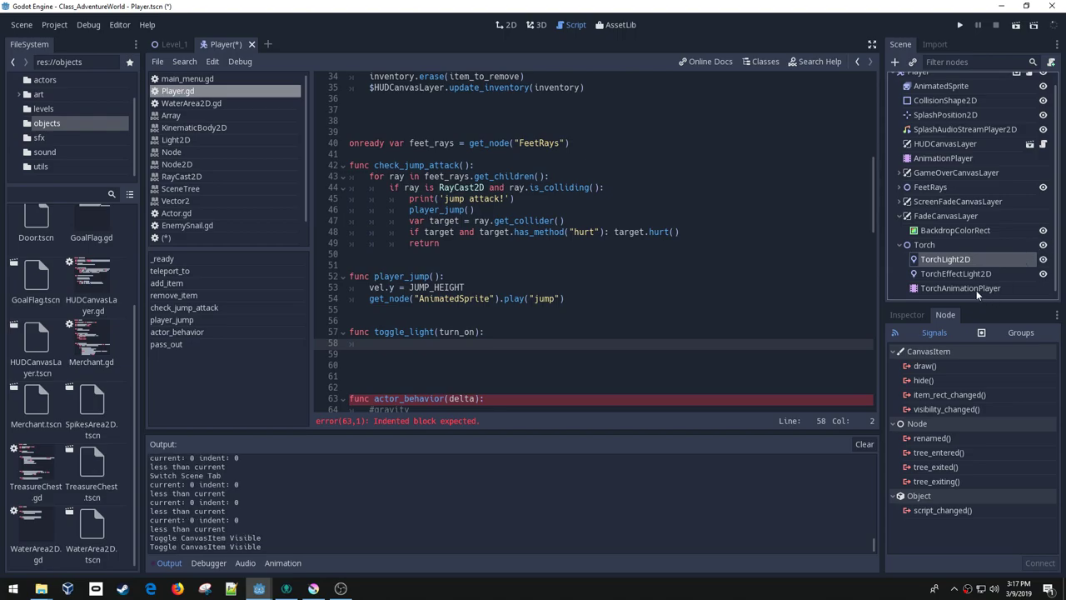
key("ctrl+s")
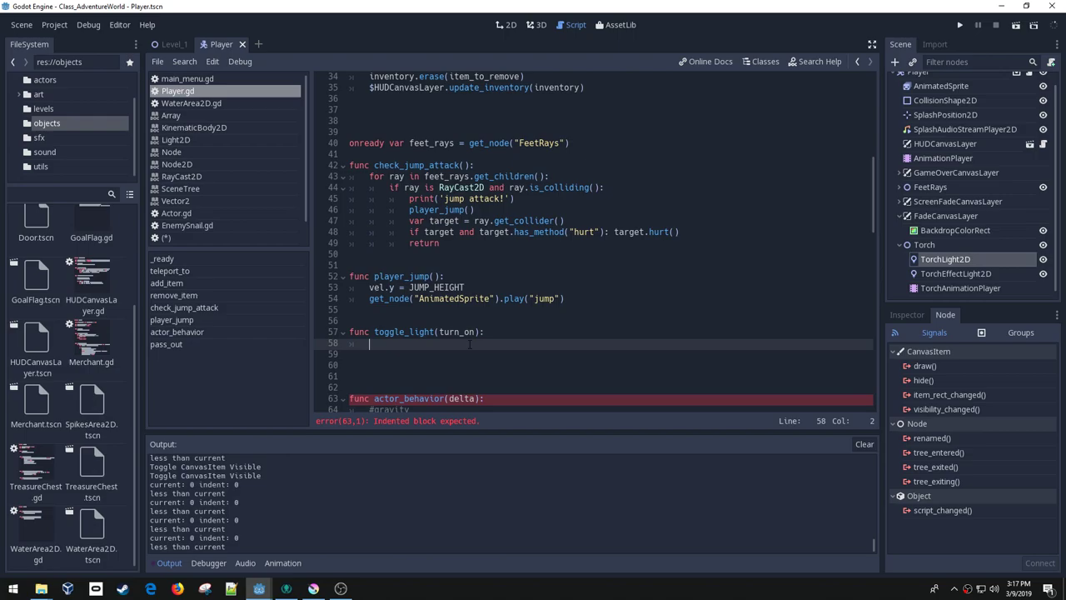
- In toggle_light, add the call $Torch.hide() and put the condition if turn_on: in front of it on the same line
type("$Torch.hid")
key("Return")
key("Up")
key("End")
key("Return")
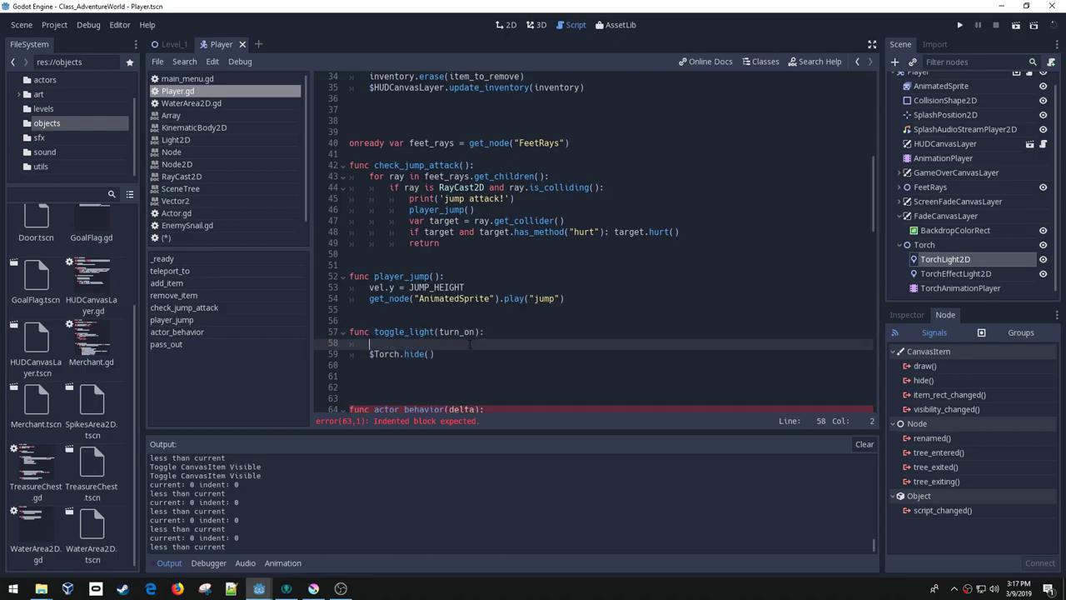
type("if")
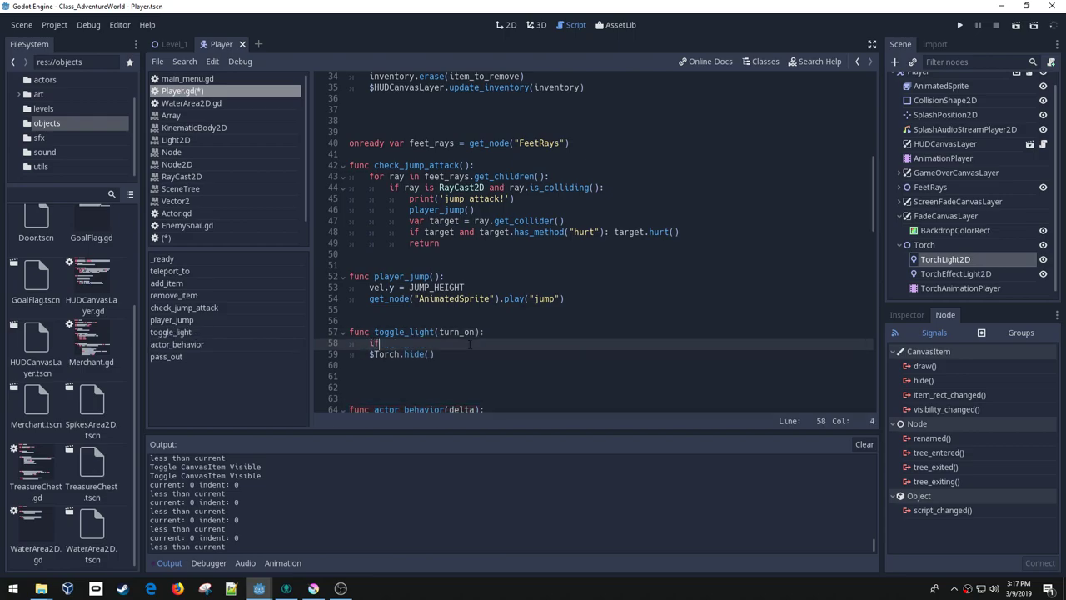
type(" turn_on:")
key("Delete")
left_click(486, 343)
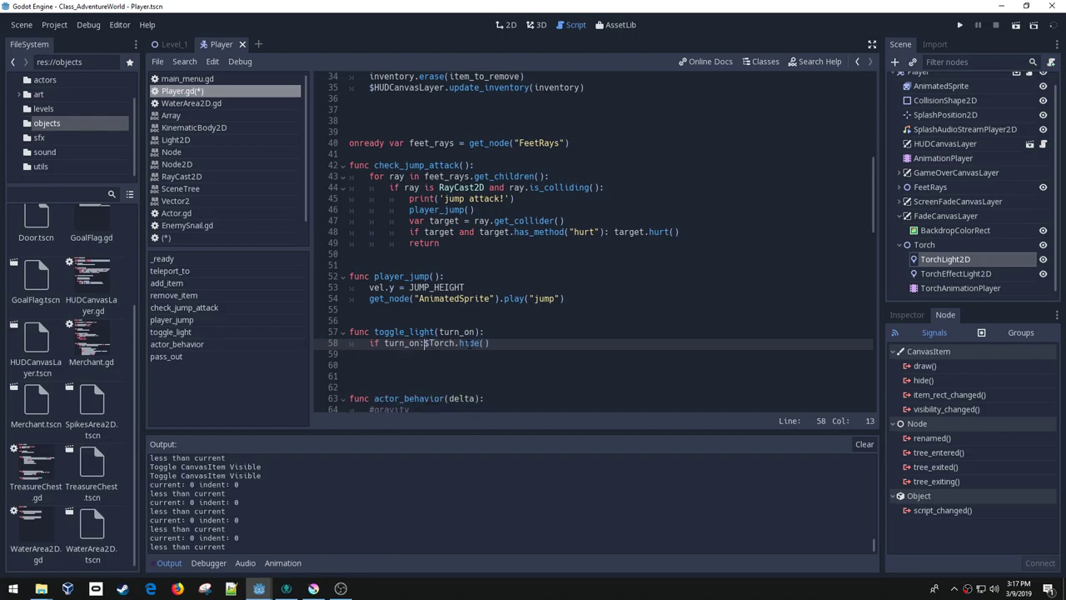
- Change the turn_on branch's call to $Torch.show(), add the line else: $Torch.hide() below it, and save
key("BackSpace")
key("BackSpace")
key("BackSpace")
key("BackSpace")
type("show")
key("Escape")
key("End")
key("Return")
type("else: $Torch.hide()")
key("ctrl+s")
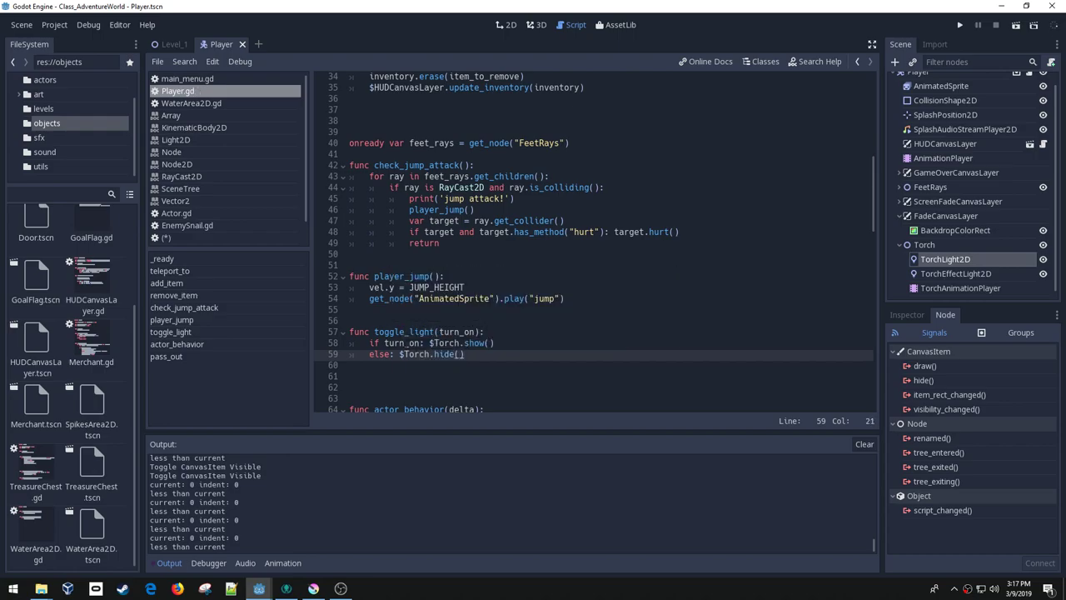
- Add the call toggle_light(false) at the end of the player's _ready function and save
scroll(442, 315, "up", 10)
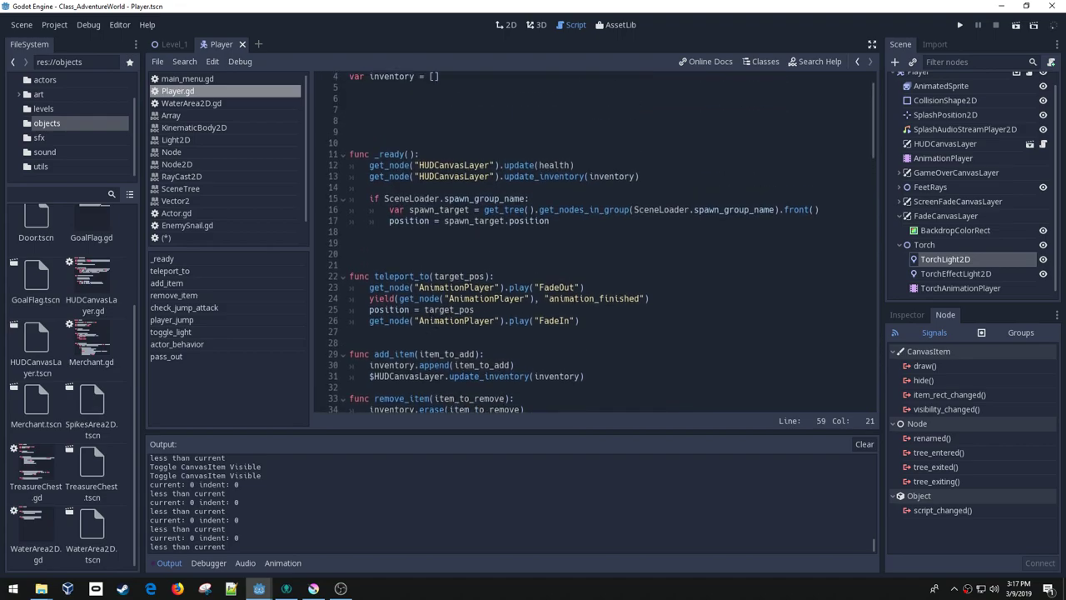
left_click(573, 253)
key("Return")
key("Return")
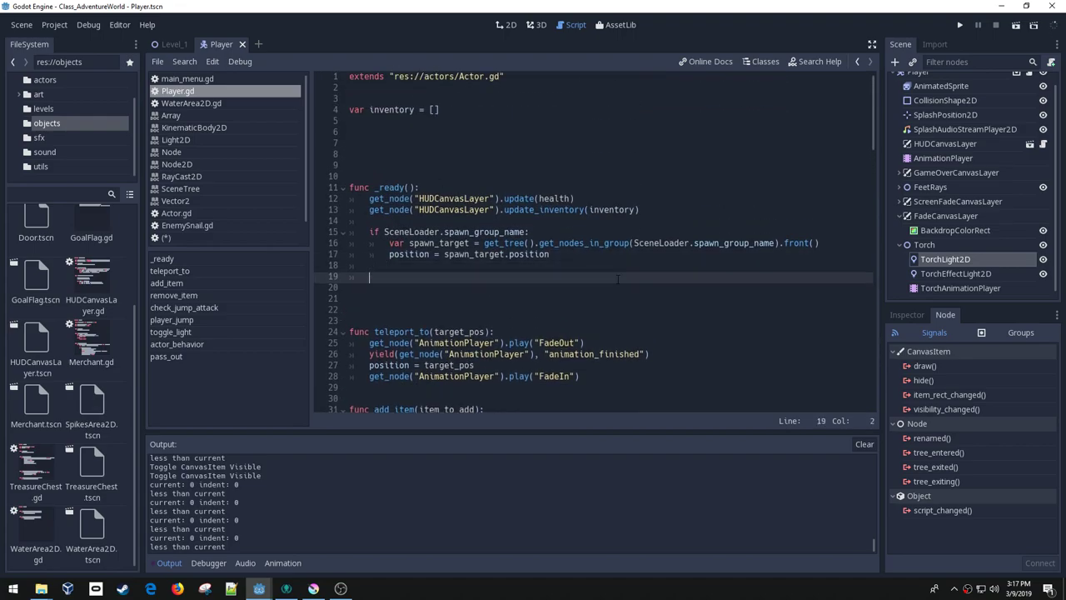
type("toglle_")
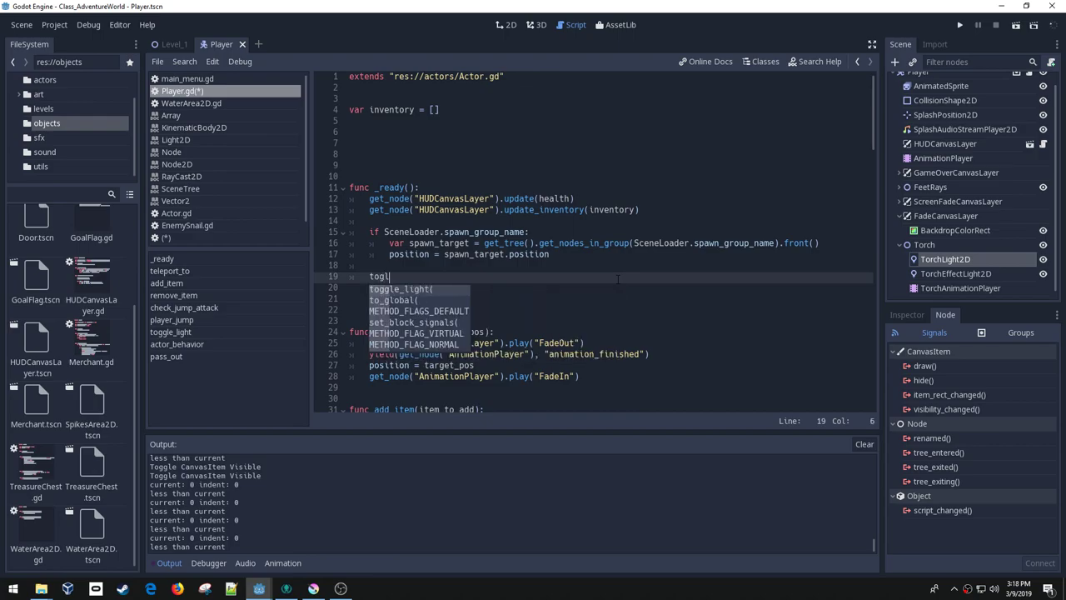
key("BackSpace")
key("BackSpace")
key("BackSpace")
type("e")
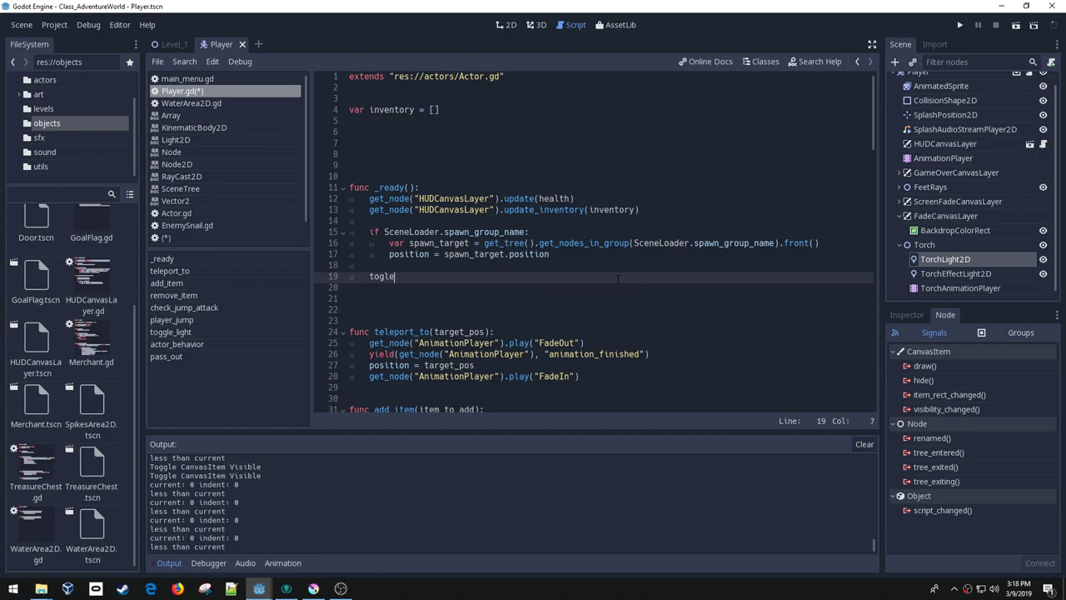
key("Return")
type("f")
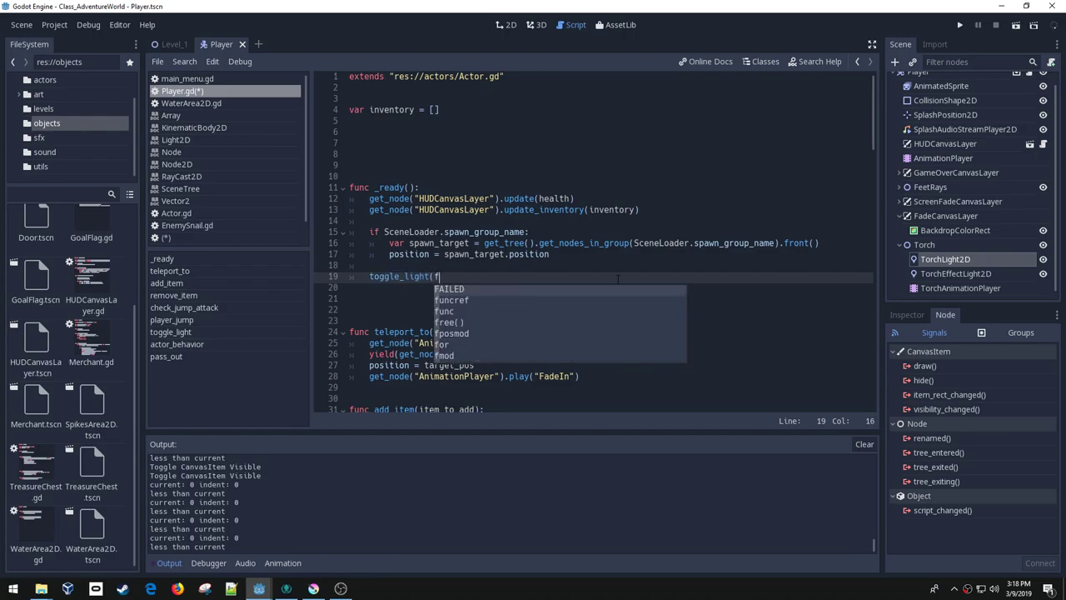
type("lalse)")
key("ctrl+s")
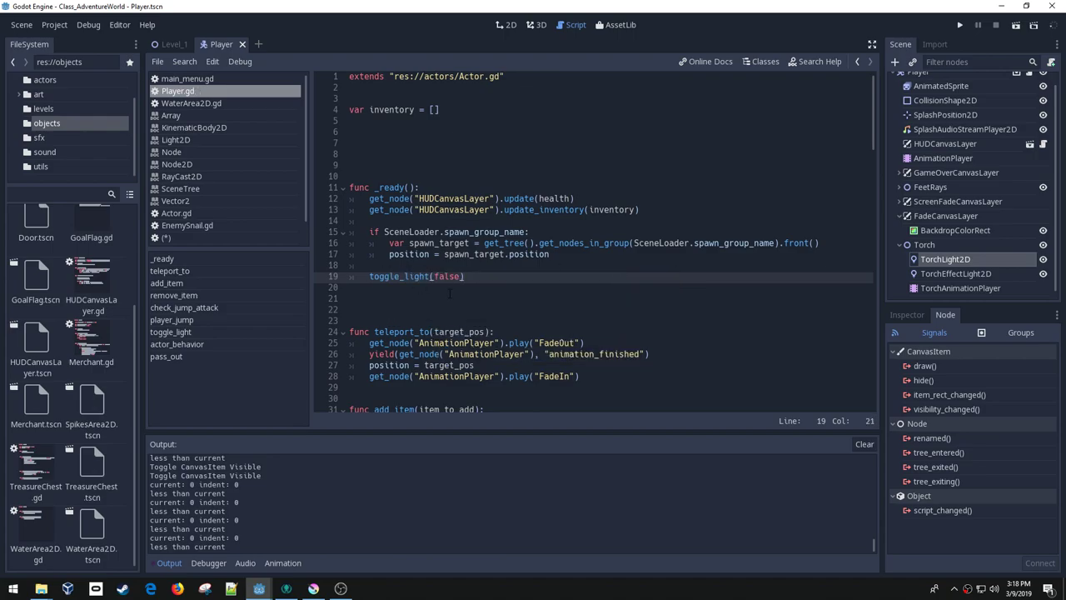
- Run the game from Level_1, walk the player in and out of the cave entrance to test the light, and close it
left_click(174, 45)
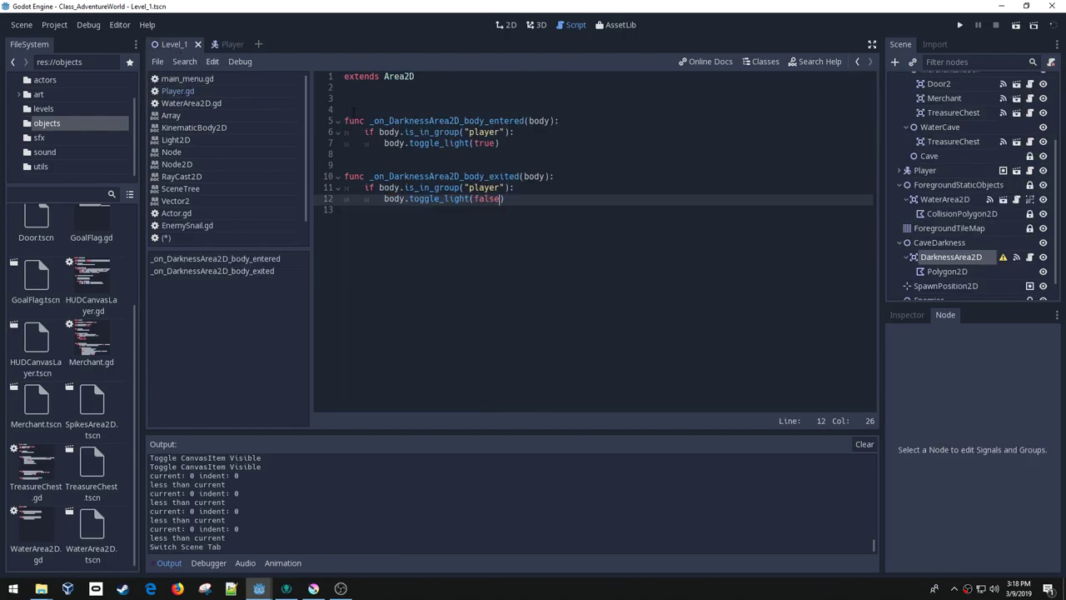
key("F5")
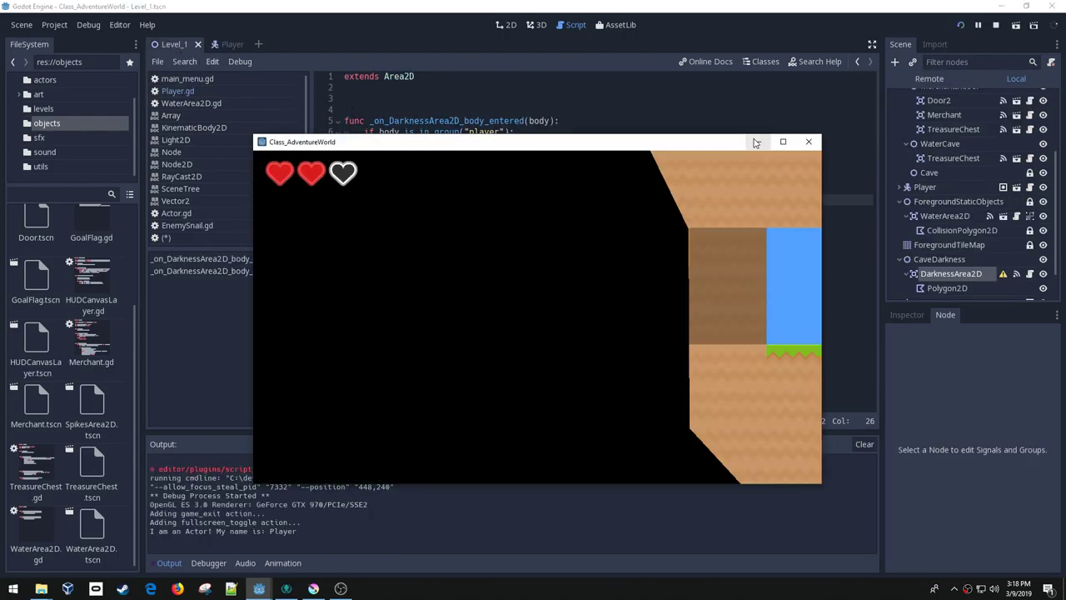
key("Right")
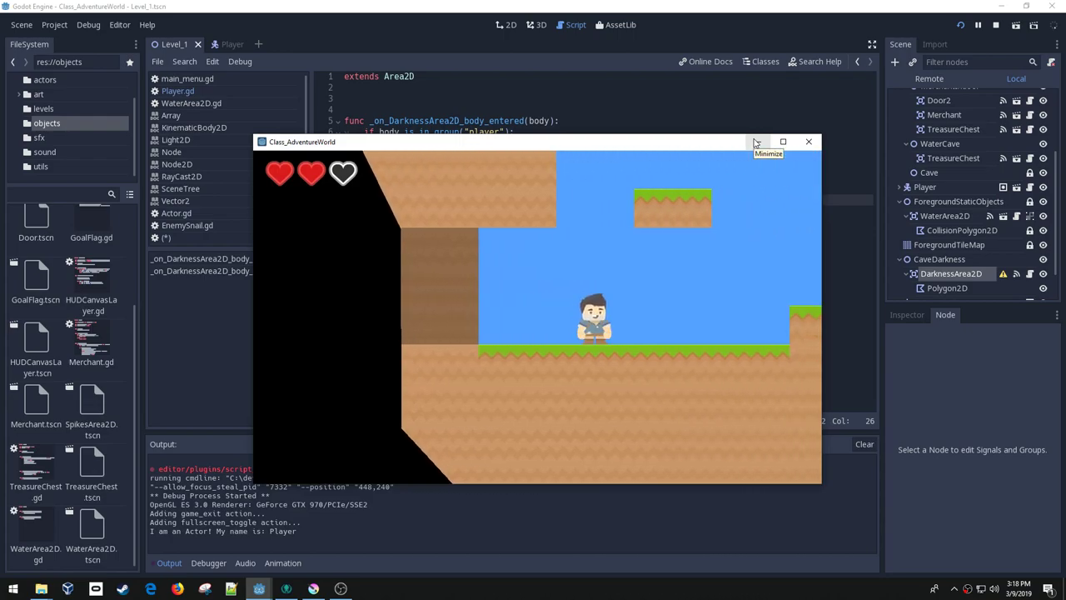
key("Left")
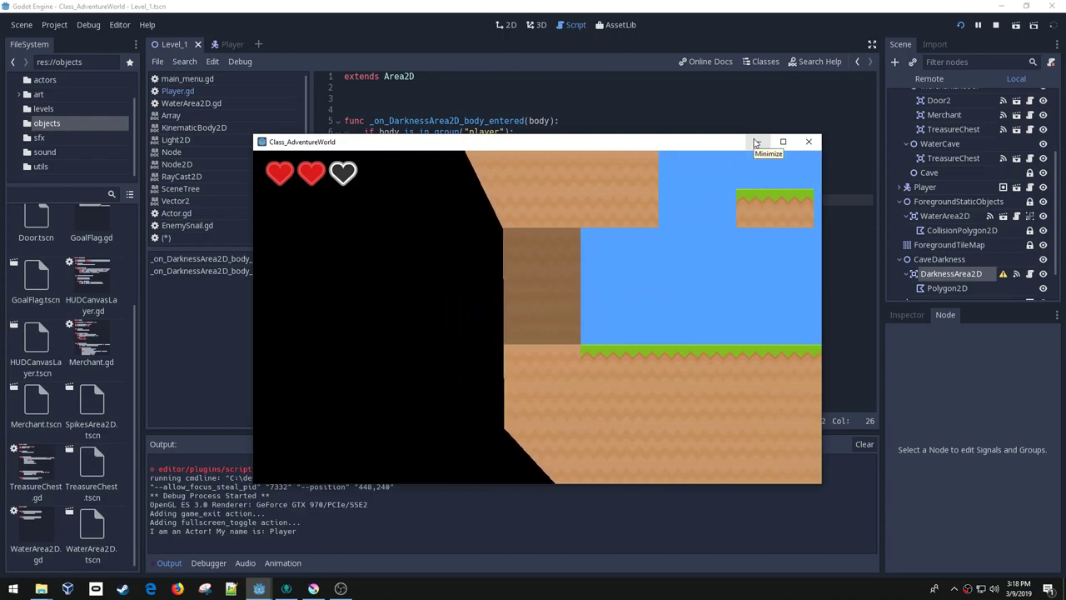
key("Left")
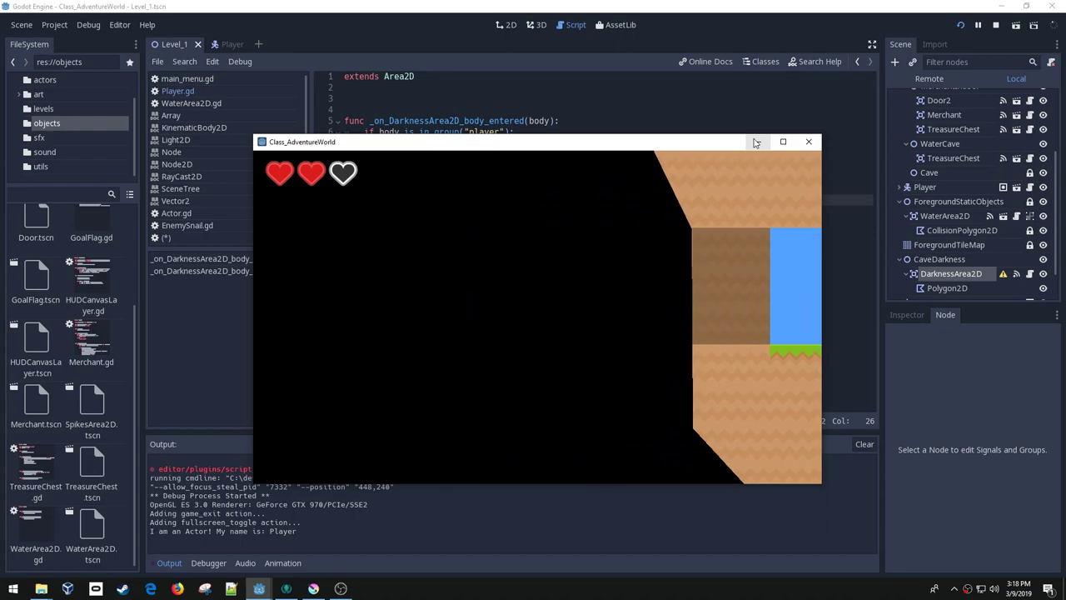
key("Right")
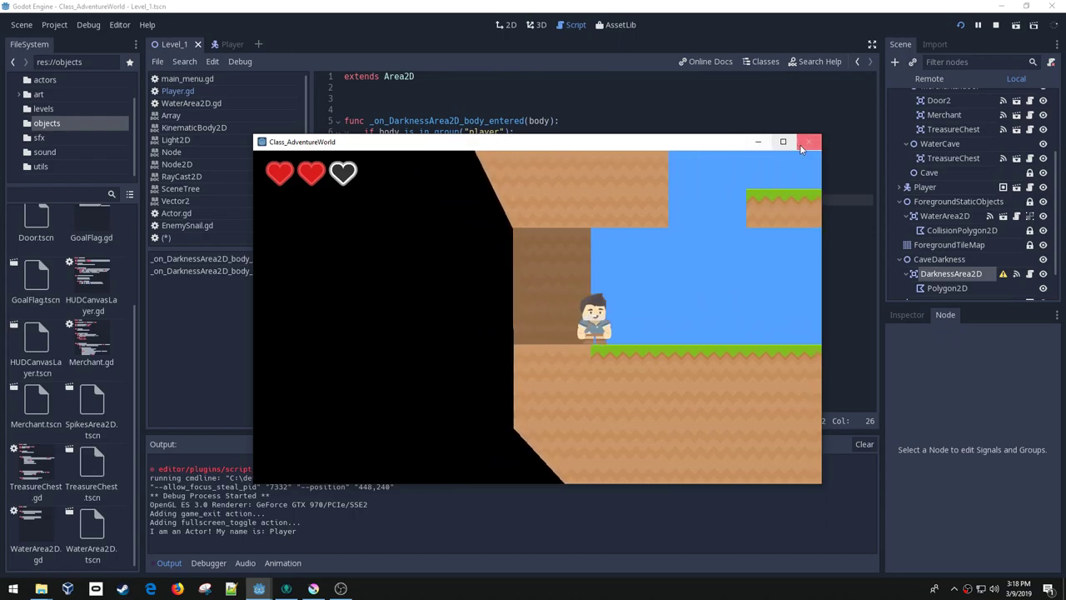
left_click(808, 143)
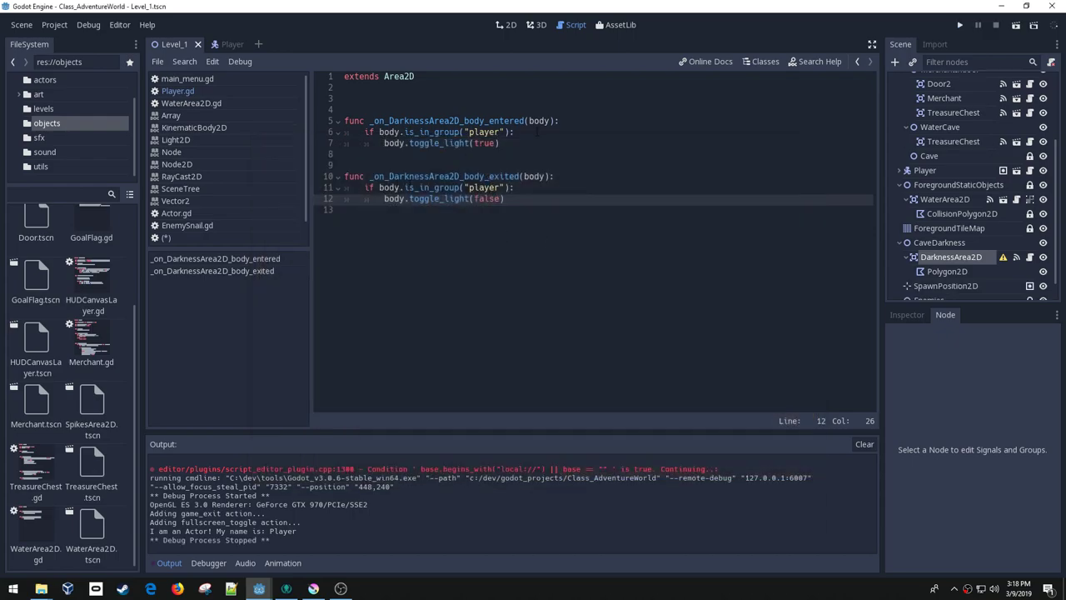
- Add print(body.name) as the first line of both the body_entered and body_exited handlers in the DarknessArea2D script, and save
left_click(578, 121)
key("Return")
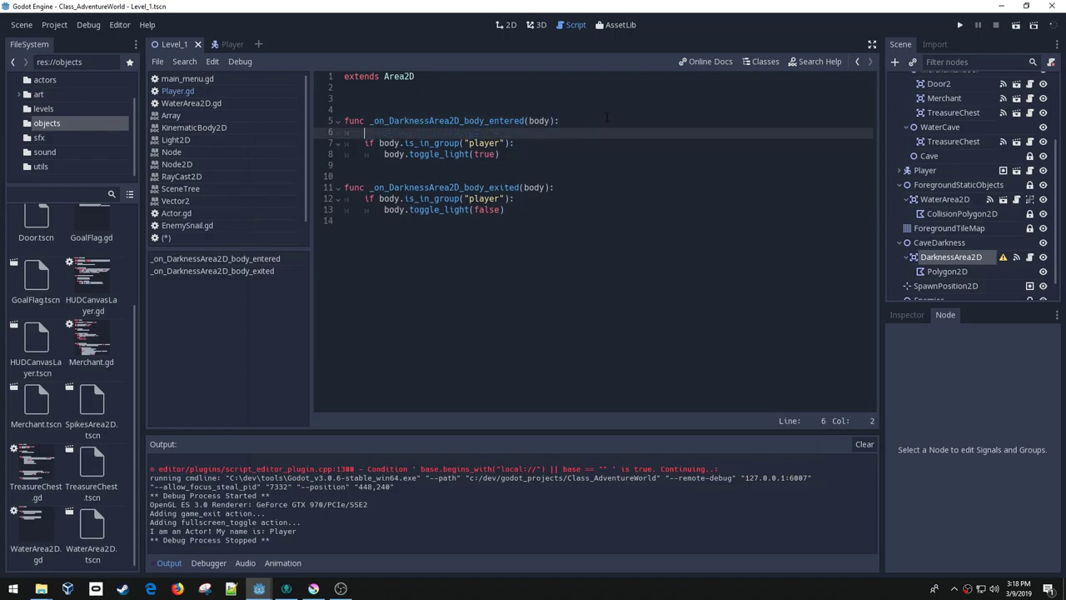
type("print(body.name)")
left_click(362, 132)
key("shift+End")
key("ctrl+c")
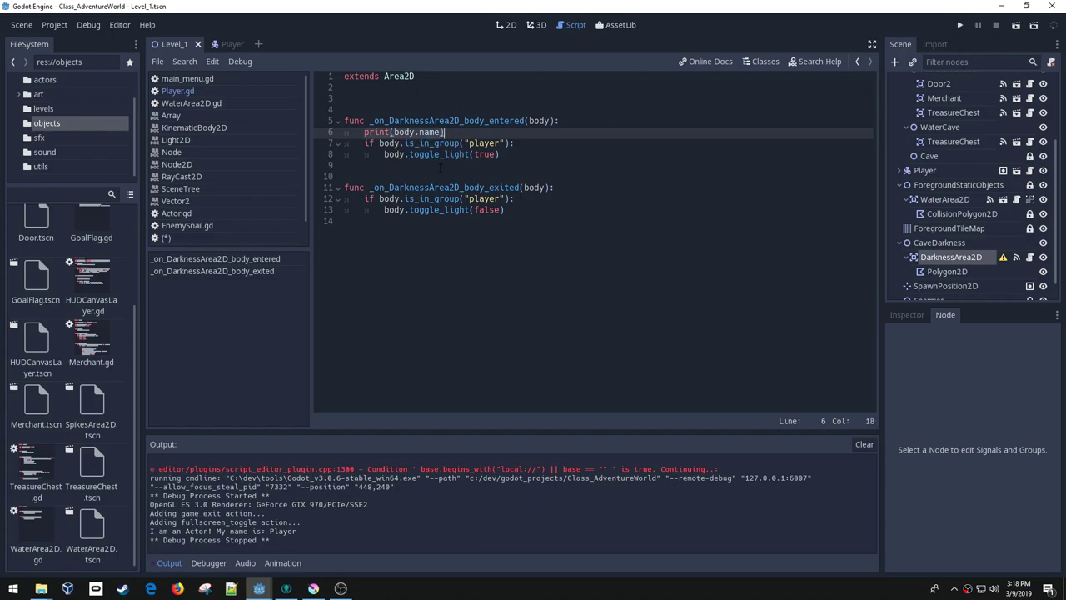
left_click(345, 188)
key("End")
key("Return")
key("ctrl+v")
key("ctrl+s")
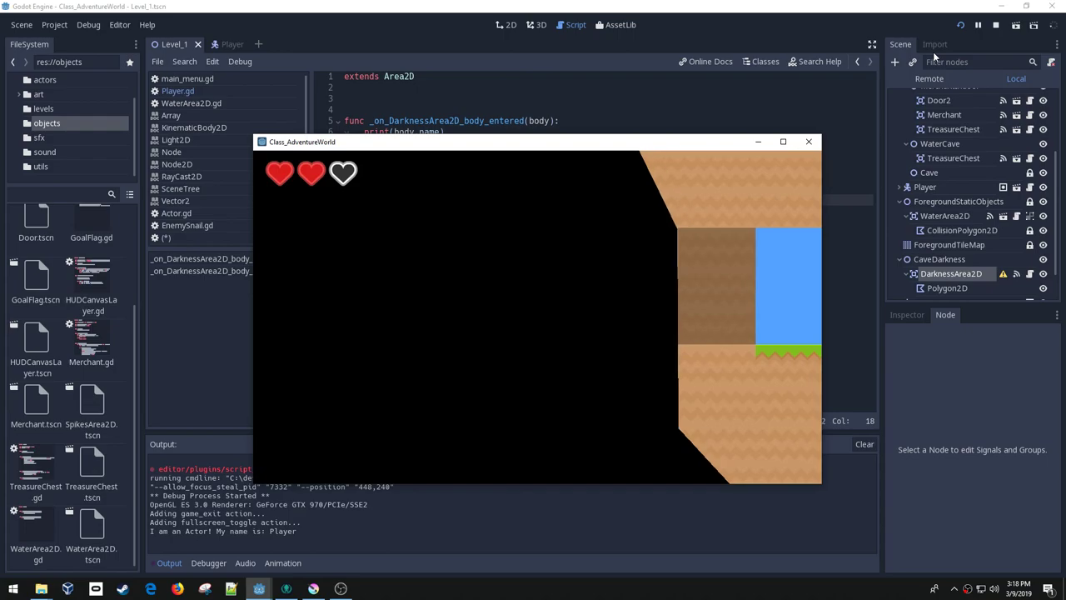
- Test the debug prints by walking the player through the dark cave in the running game, close it, and save
key("Left")
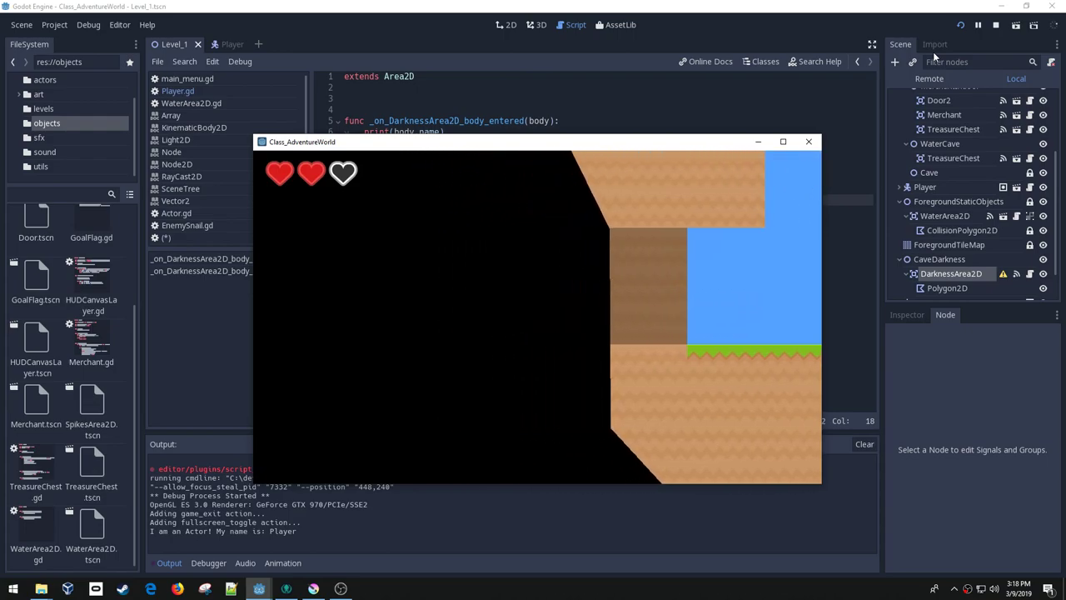
key("Right")
left_click(810, 142)
key("ctrl+s")
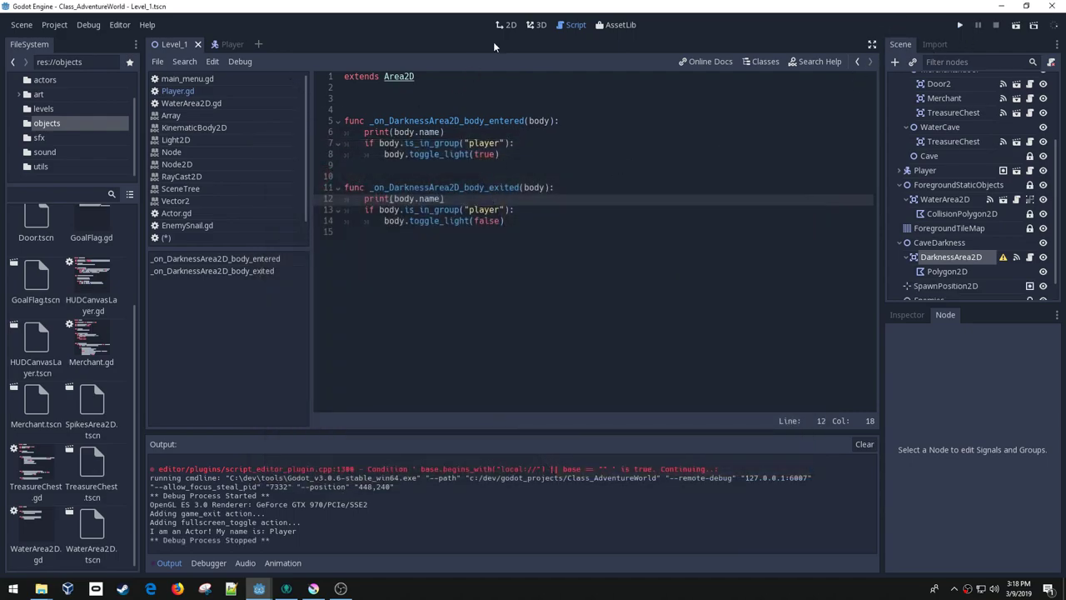
- In the 2D view of Level_1, select DarknessArea2D and read its node configuration warning
left_click(505, 24)
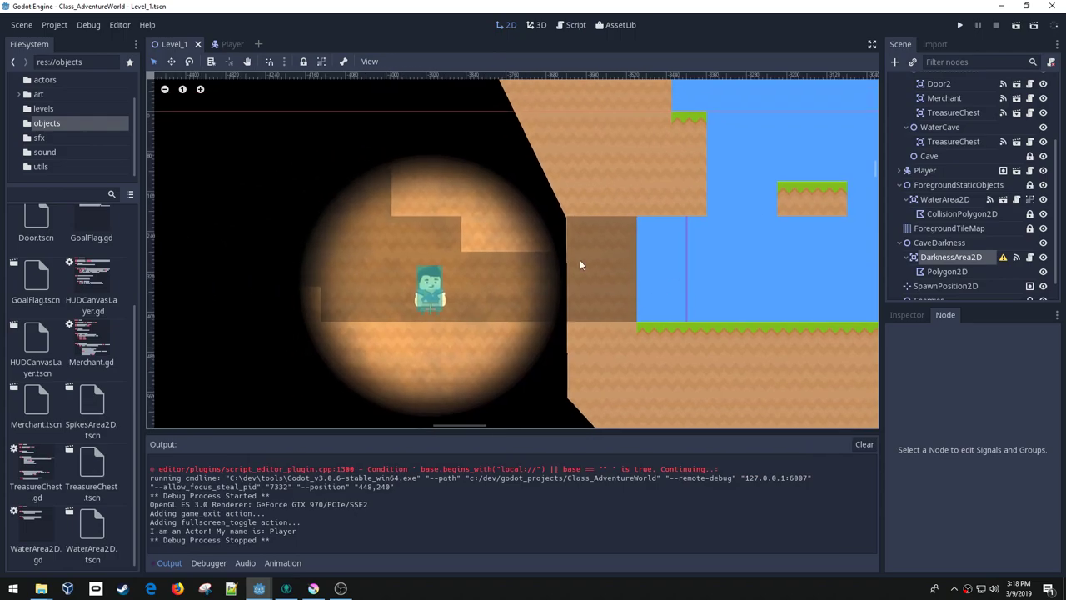
left_click(942, 259)
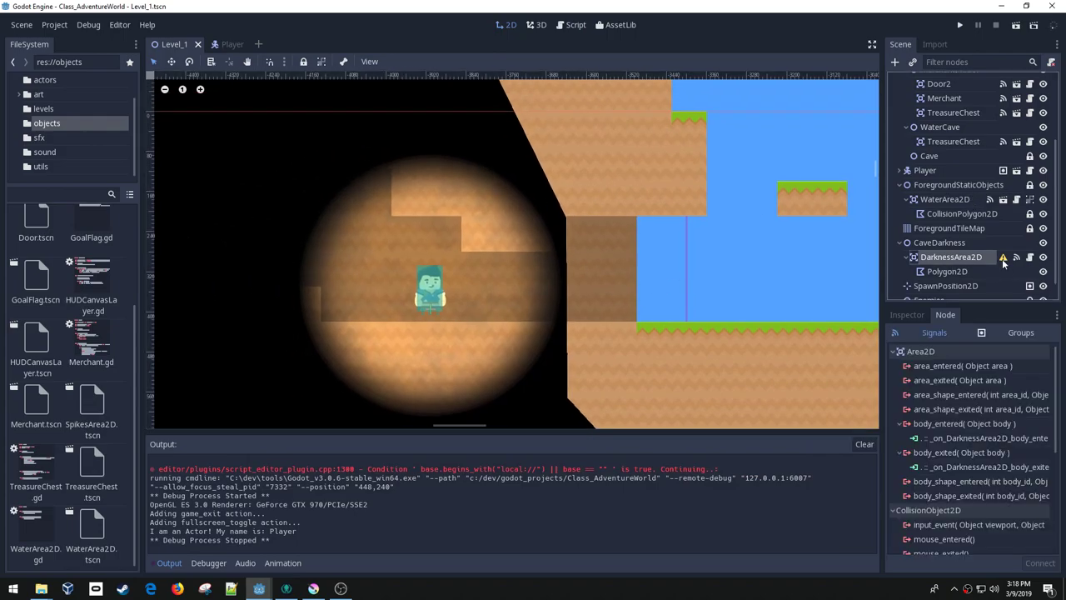
mouse_move(1006, 262)
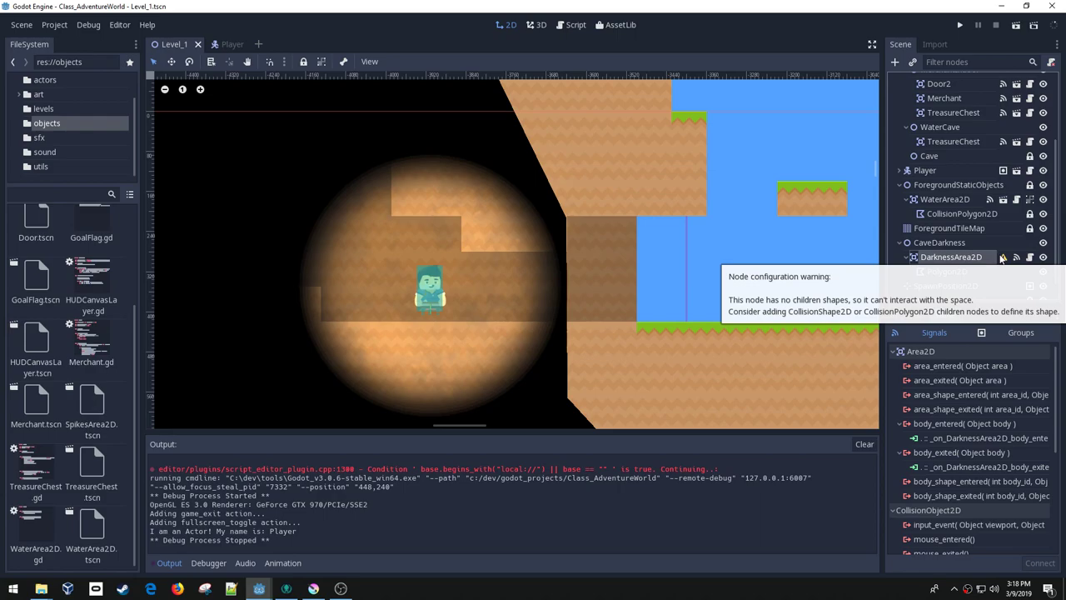
- Duplicate Polygon2D under DarknessArea2D, change the duplicate's type to CollisionPolygon2D, and save the scene
left_click(945, 271)
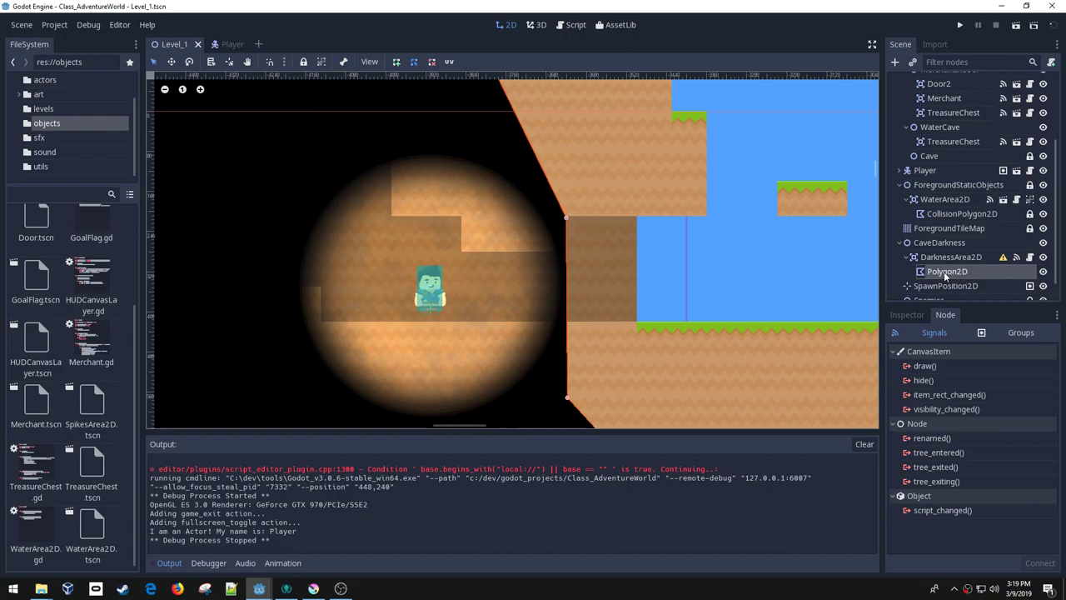
key("ctrl+d")
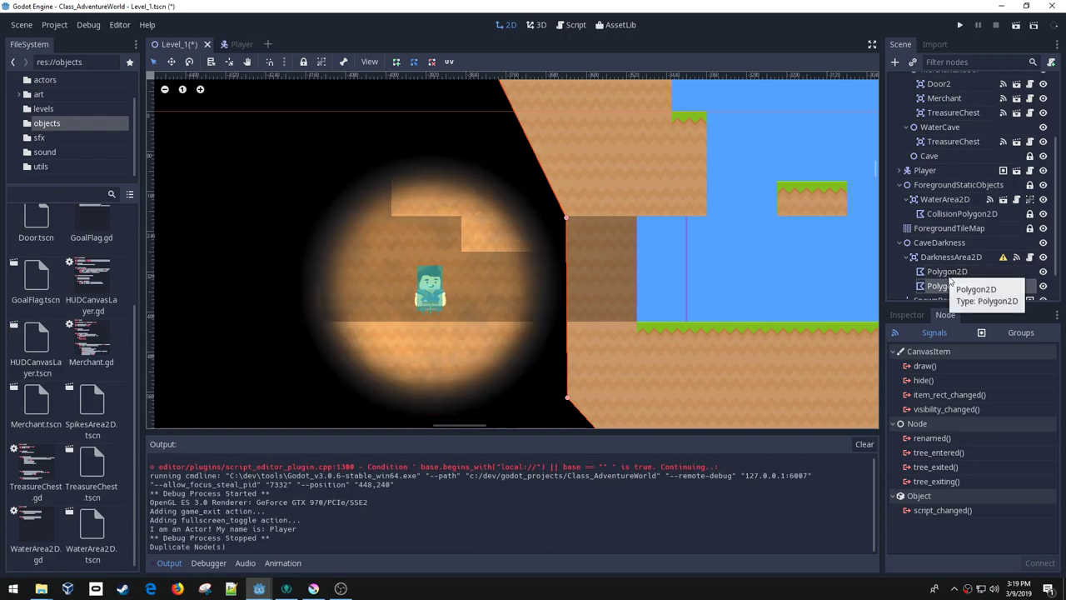
right_click(936, 289)
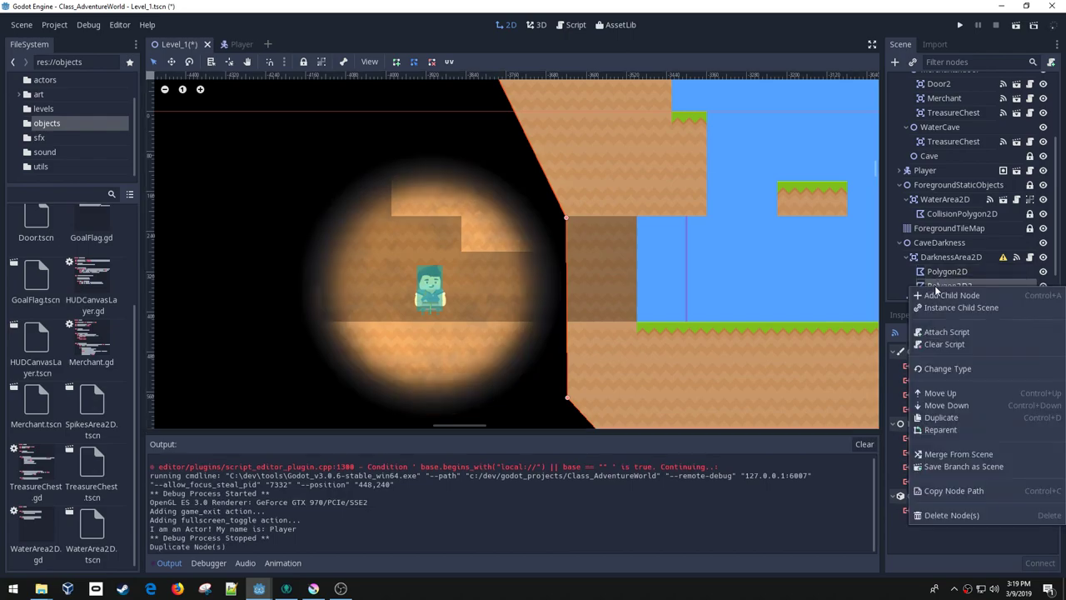
left_click(937, 367)
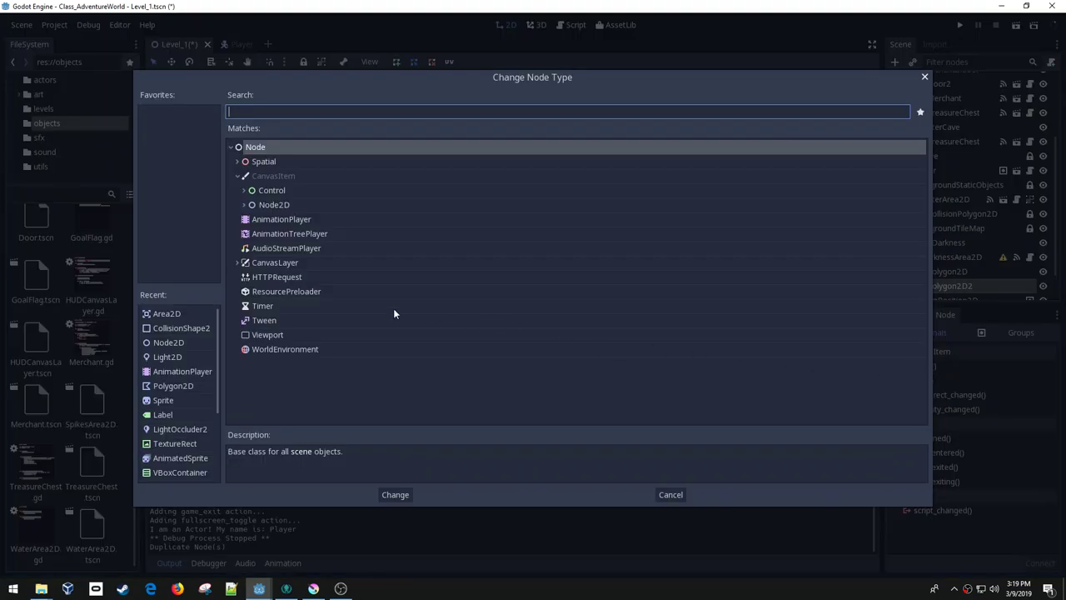
type("collision")
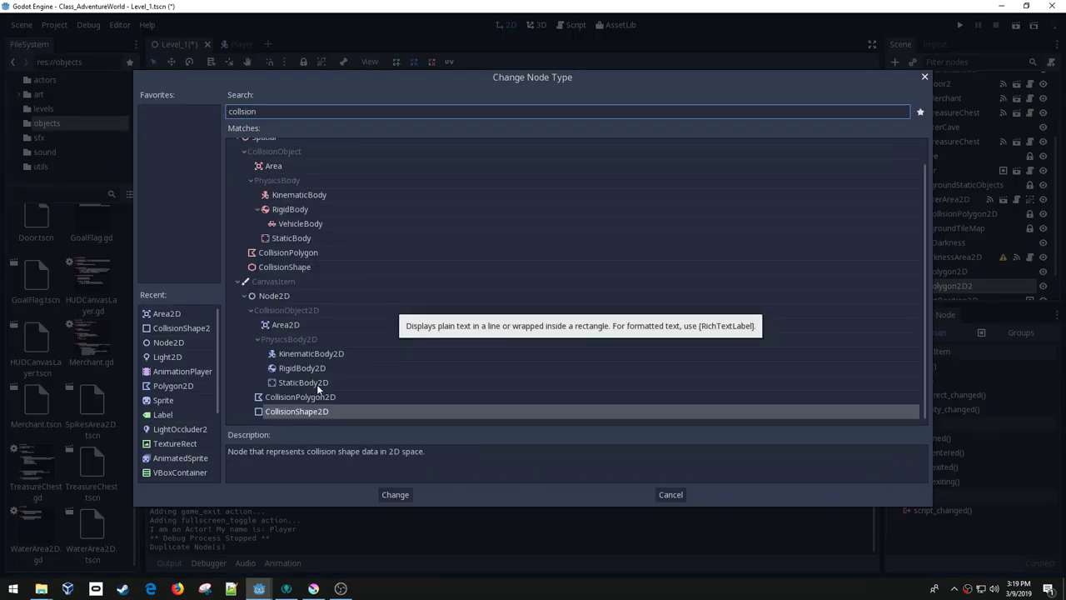
double_click(317, 397)
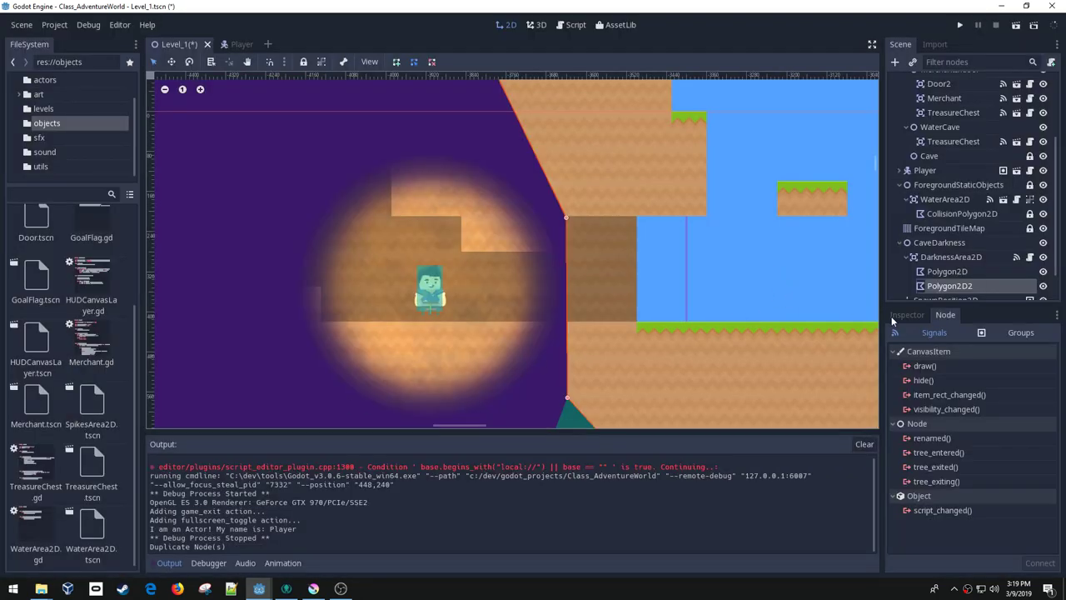
key("ctrl+s")
- Examine how the new collision polygon covers the dark cave, from its lower regions to the entrance
scroll(463, 252, "down", 10)
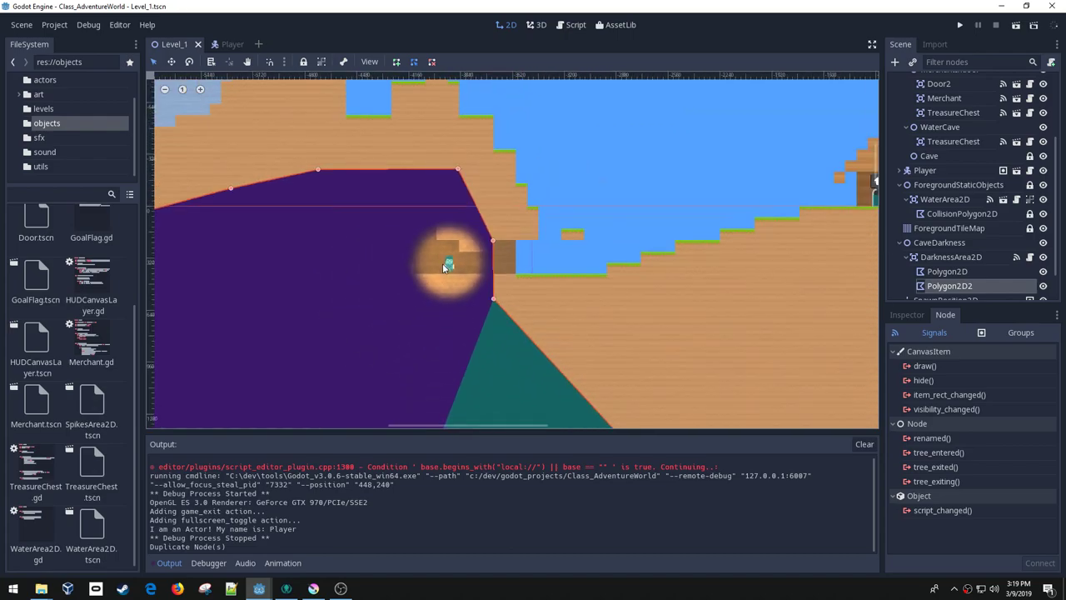
middle_click_drag(442, 331, 598, 203)
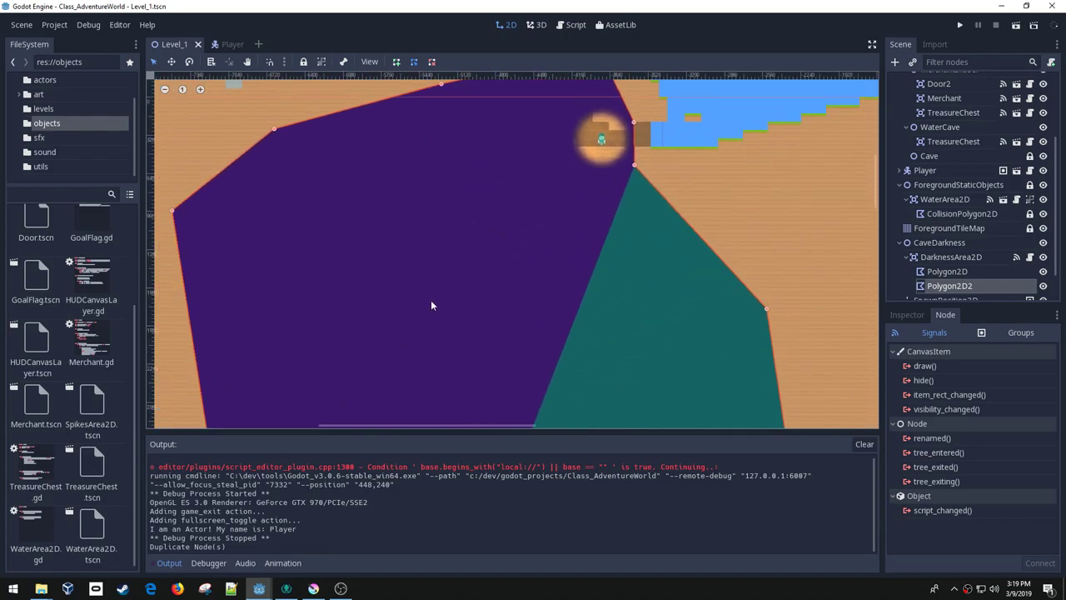
scroll(431, 307, "down", 2)
middle_click_drag(516, 316, 597, 126)
scroll(631, 312, "up", 4)
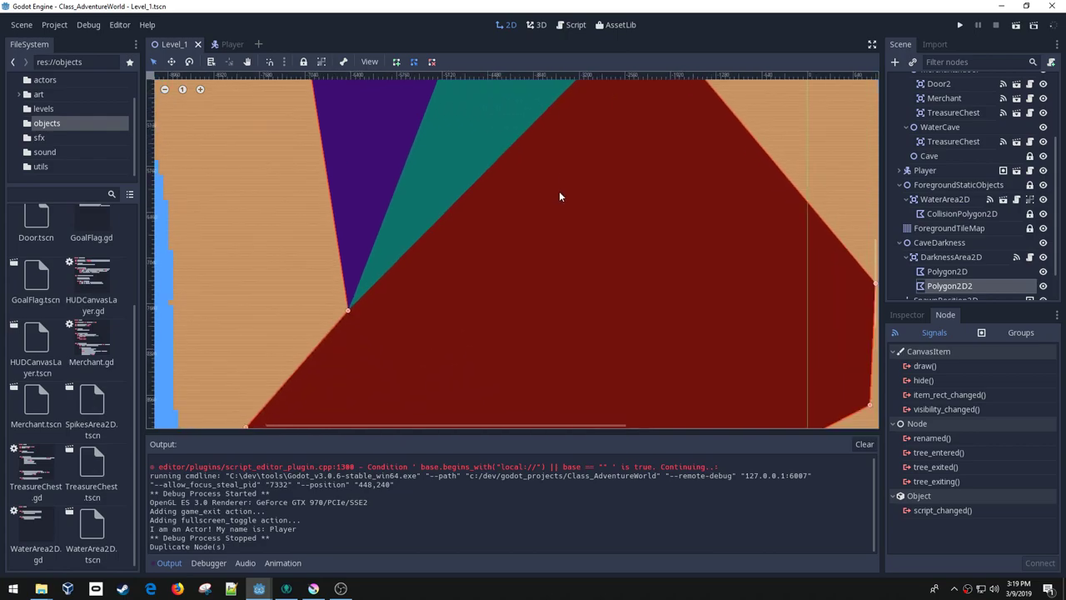
scroll(549, 294, "down", 3)
scroll(504, 265, "up", 2)
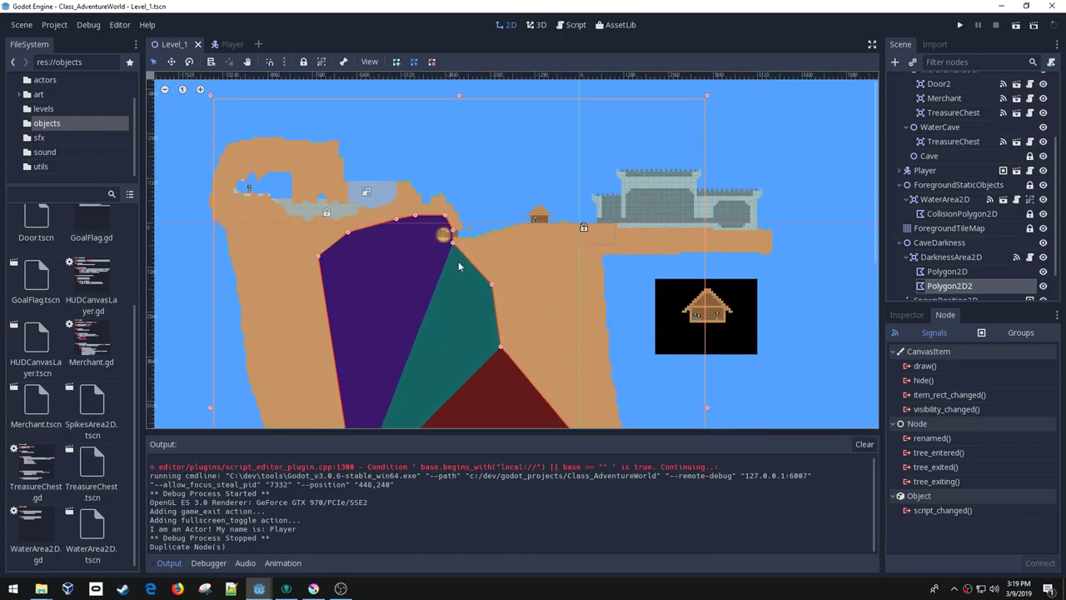
scroll(439, 264, "up", 5)
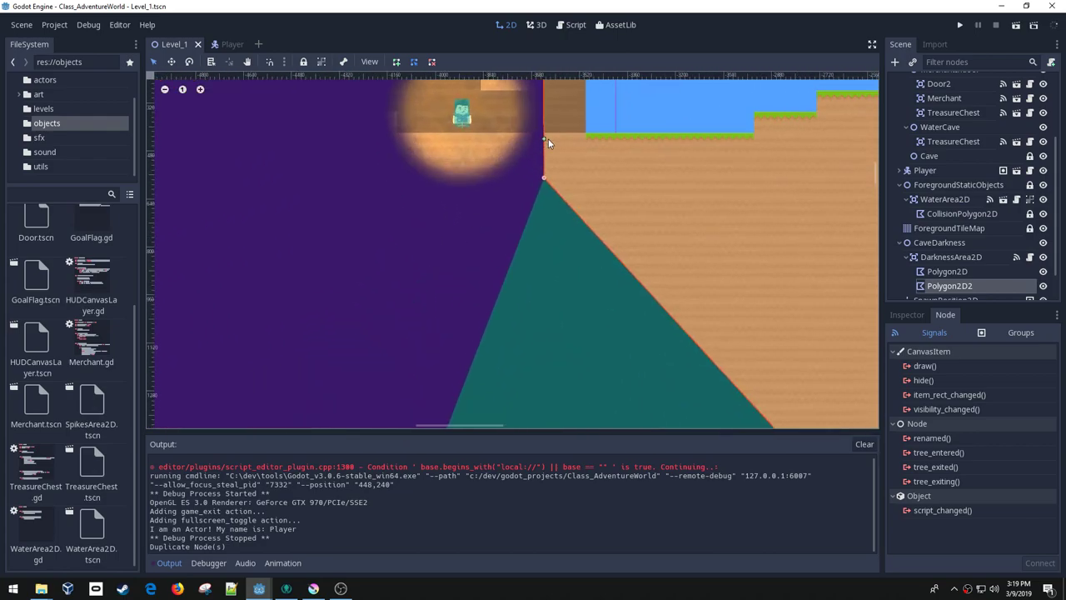
middle_click_drag(548, 138, 599, 267)
scroll(599, 268, "up", 3)
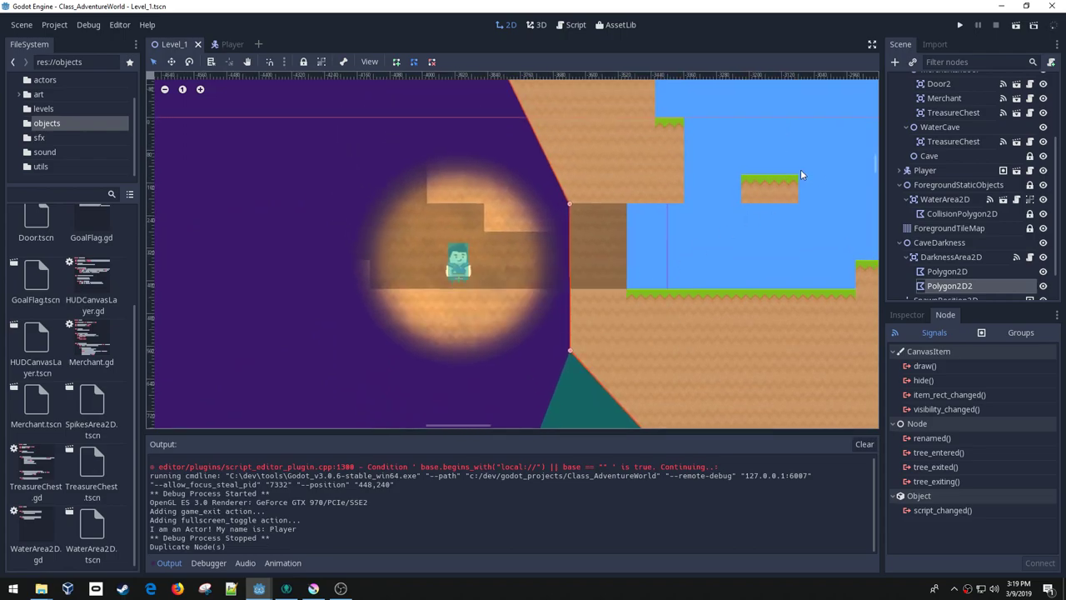
- Toggle the visibility of the collision polygon Polygon2D2 off and on, run the game briefly, and close it
left_click(1043, 287)
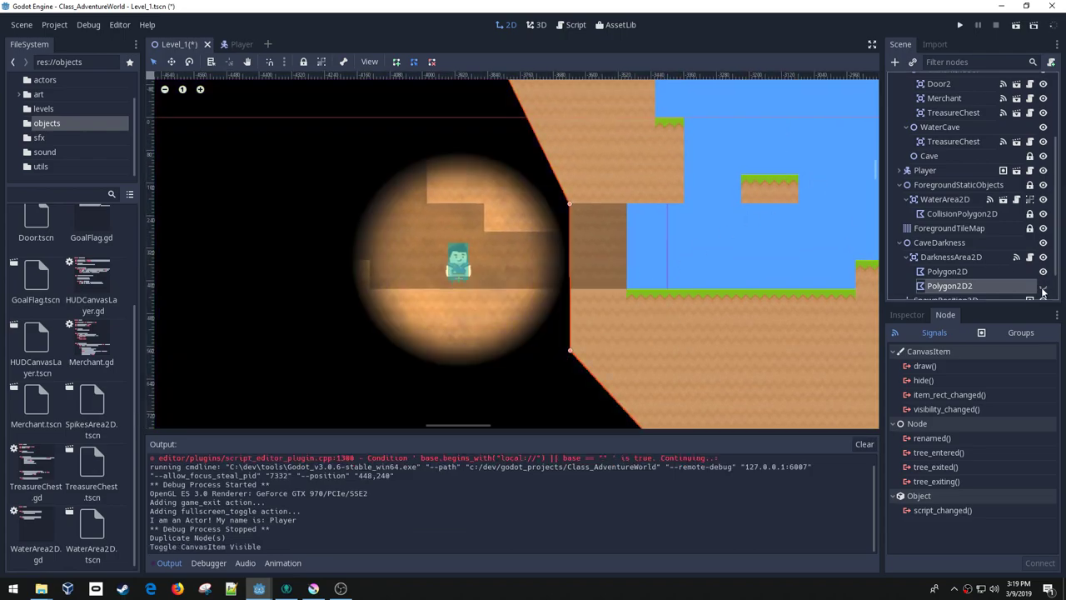
left_click(1043, 286)
left_click(959, 26)
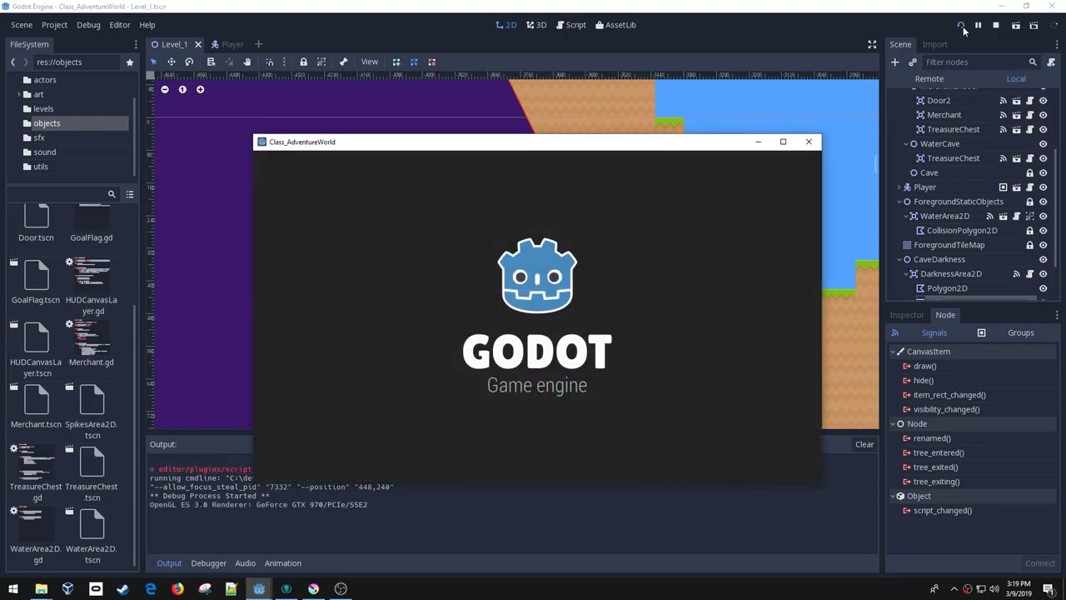
left_click(808, 142)
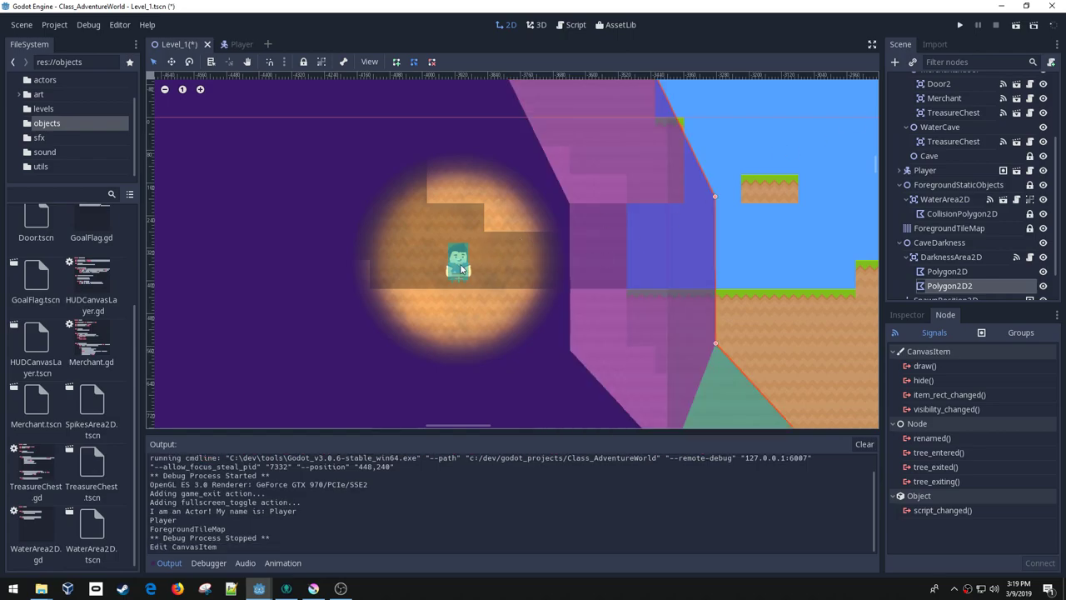
- Undo the accidental moves of the collision polygon made in the 2D view and save the scene
left_click_drag(499, 268, 532, 270)
key("ctrl+z")
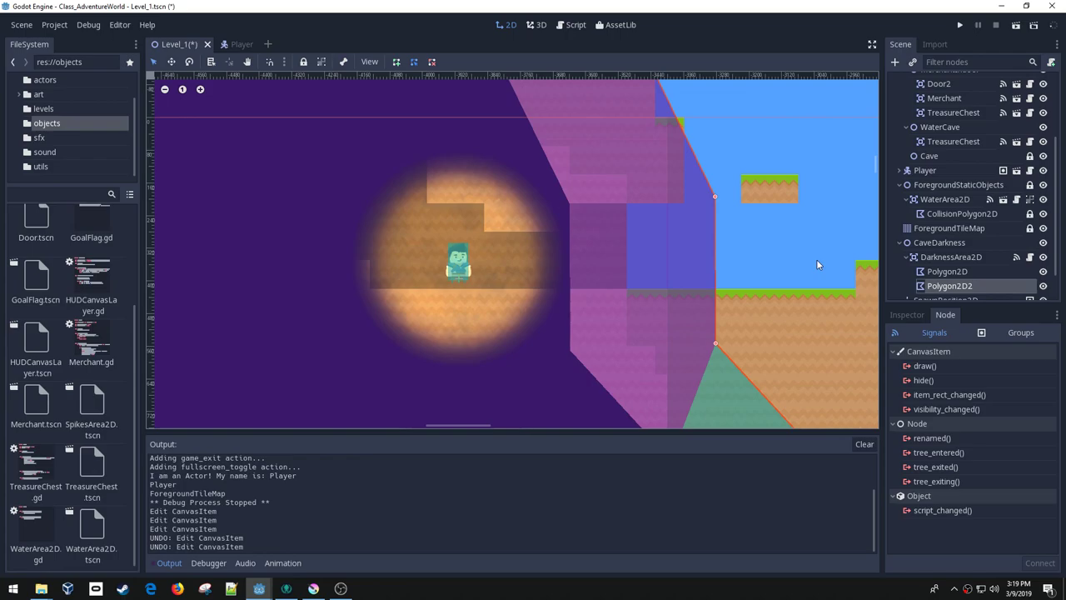
key("ctrl+z")
key("ctrl+s")
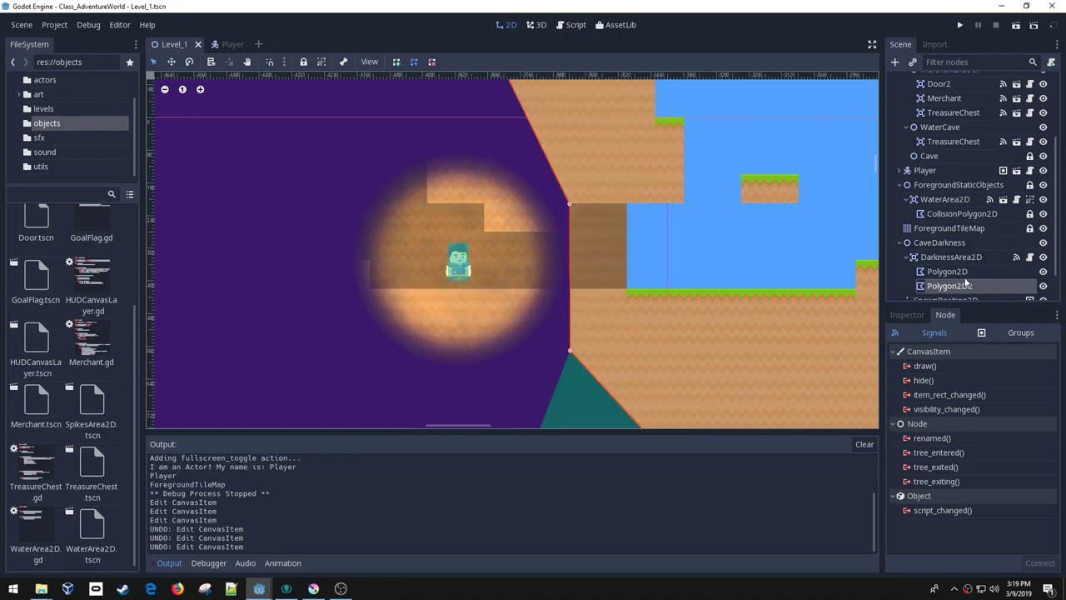
- Lock DarknessArea2D and its children Polygon2D and Polygon2D2, undoing any accidental polygon moves
left_click(951, 258)
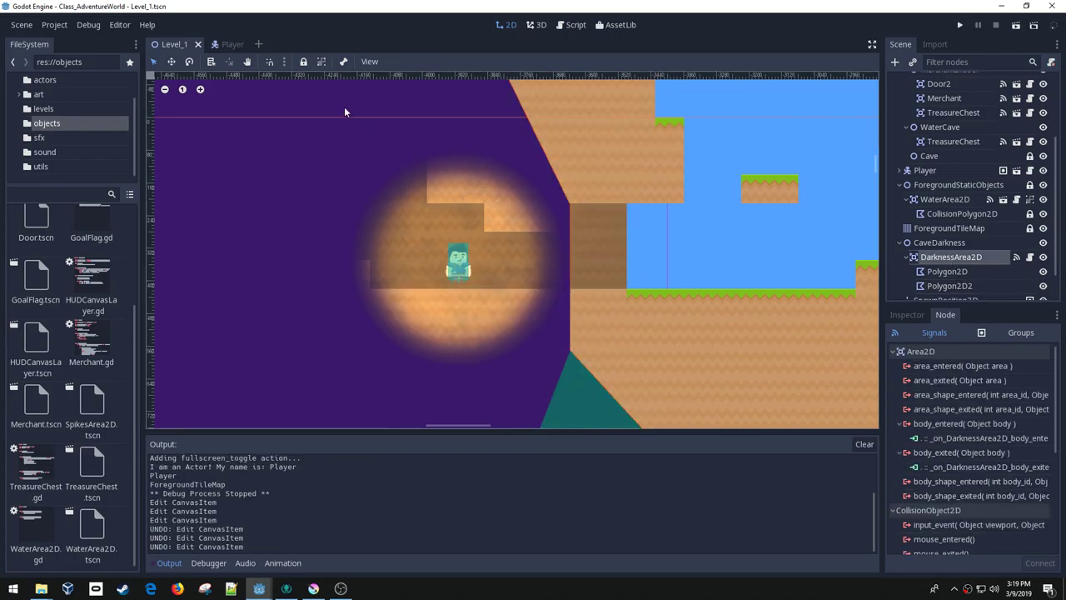
left_click(479, 244)
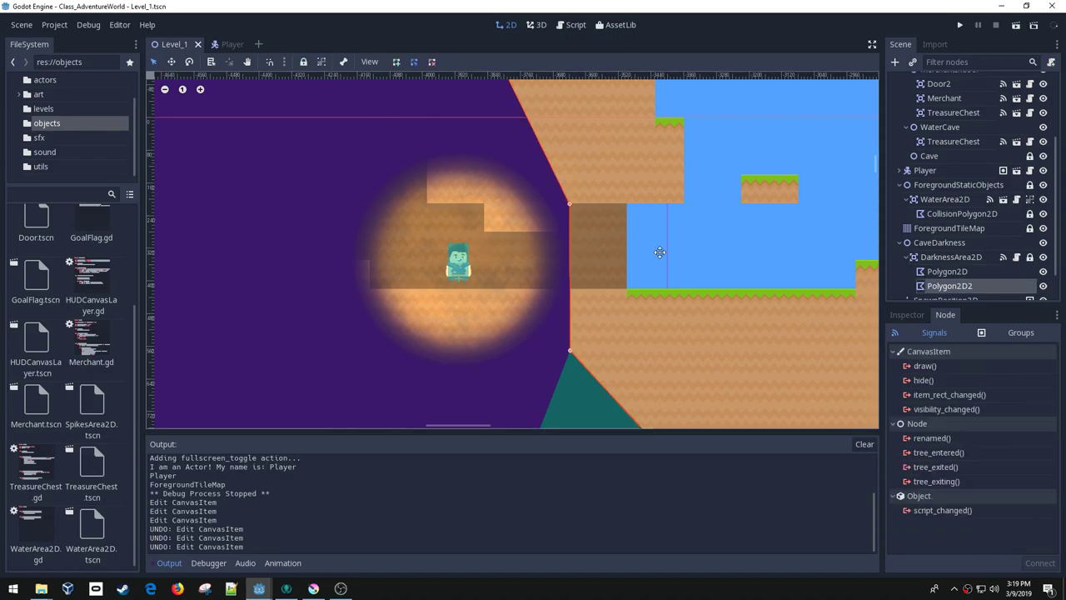
key("ctrl+shift+z")
key("ctrl+shift+z")
key("ctrl+z")
key("ctrl+z")
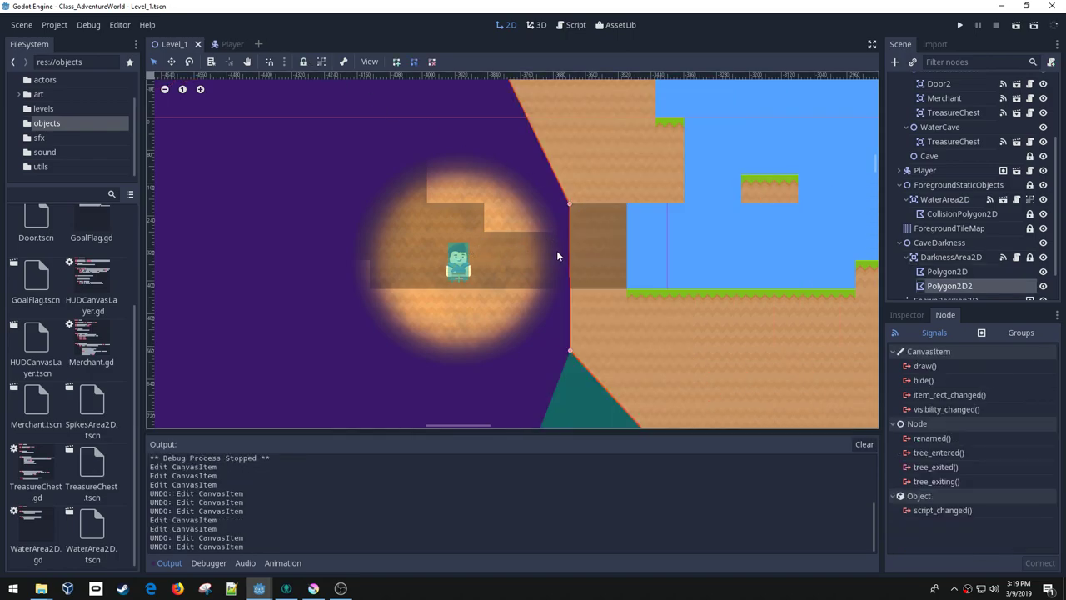
left_click(947, 272, "ctrl")
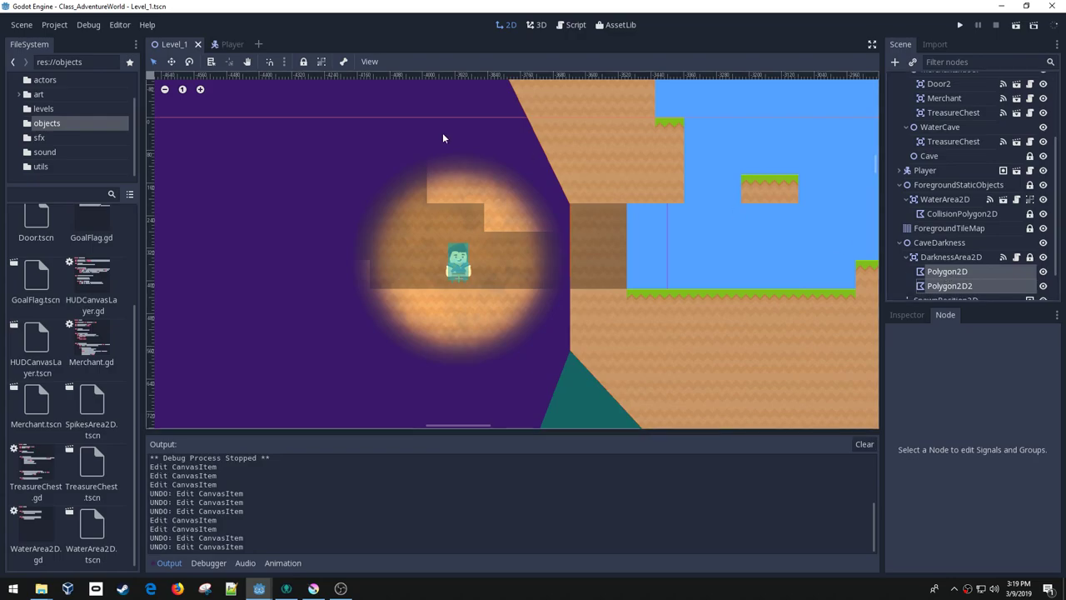
left_click(305, 62)
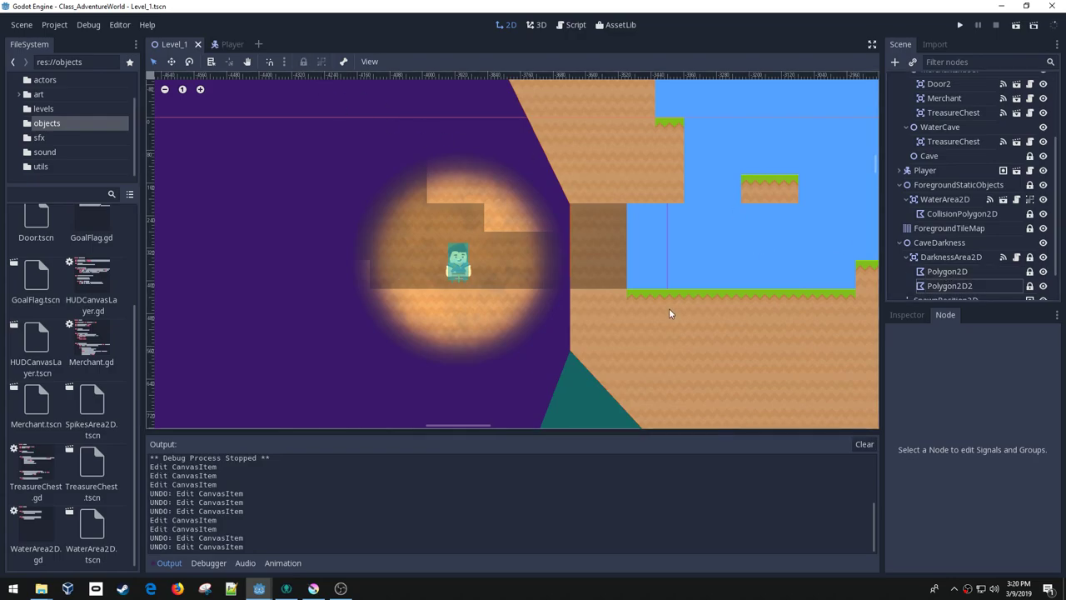
- Move the player from inside the cave to the grass outside its entrance and run the game
left_click(958, 258)
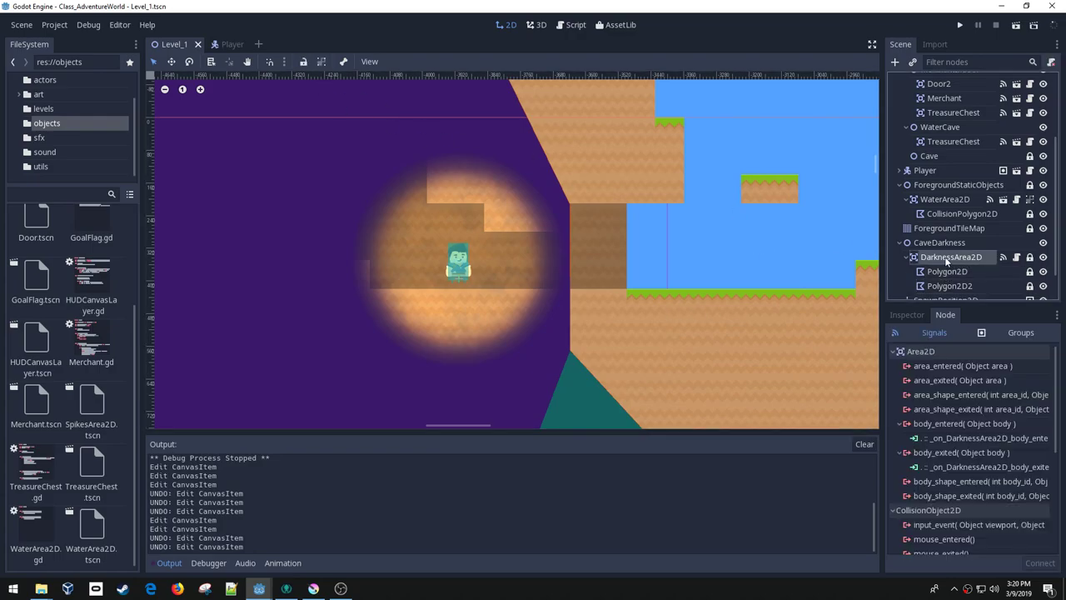
left_click_drag(461, 267, 773, 256)
left_click(959, 25)
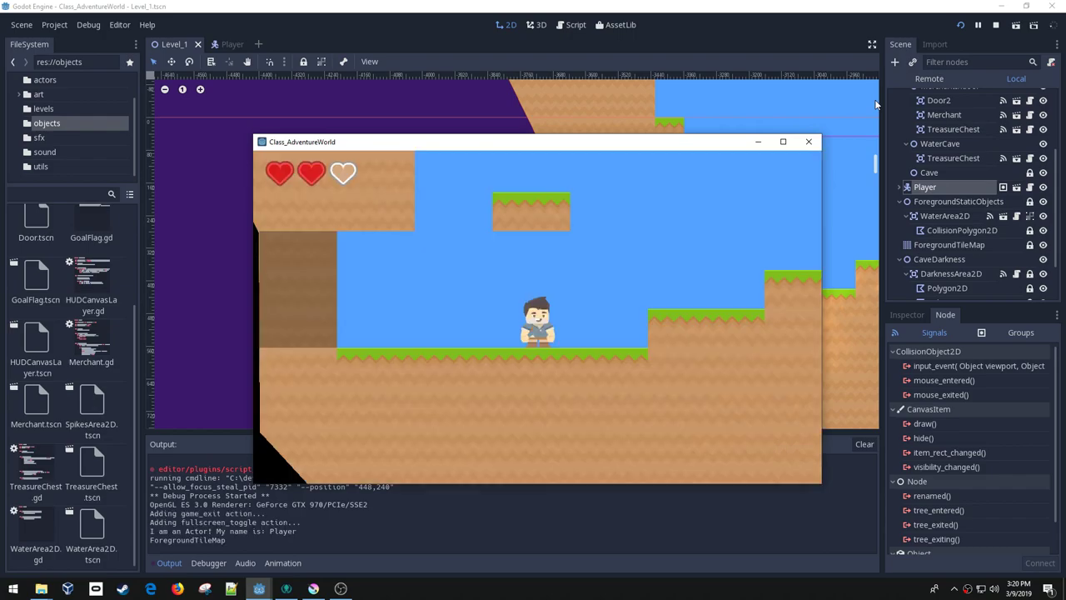
- Walk the player repeatedly in and out of the dark cave to test the torch toggling and the printed body names
key("Left")
key("Left")
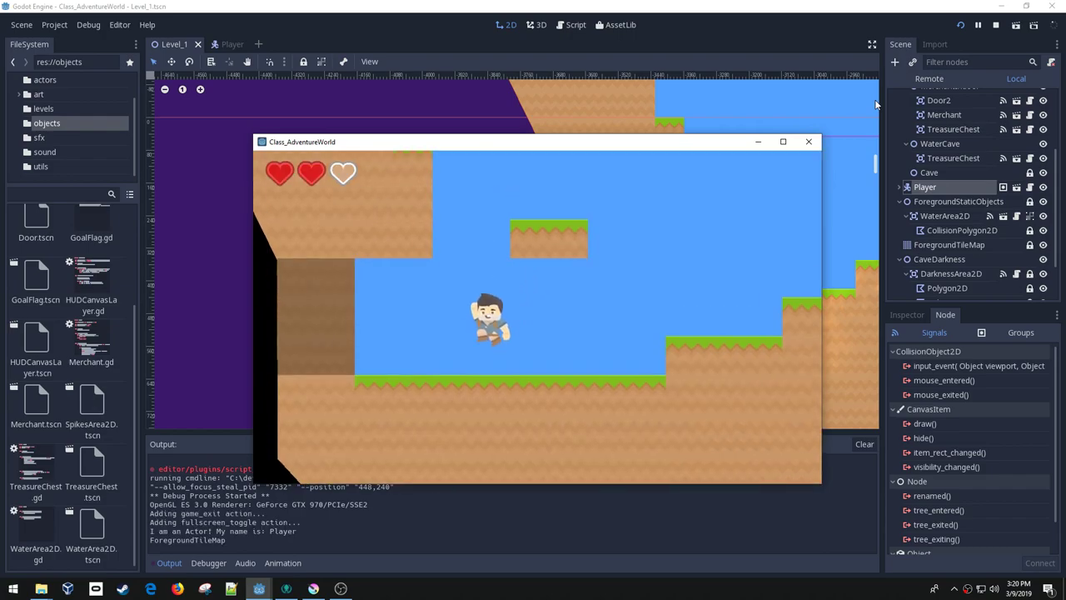
key("Left")
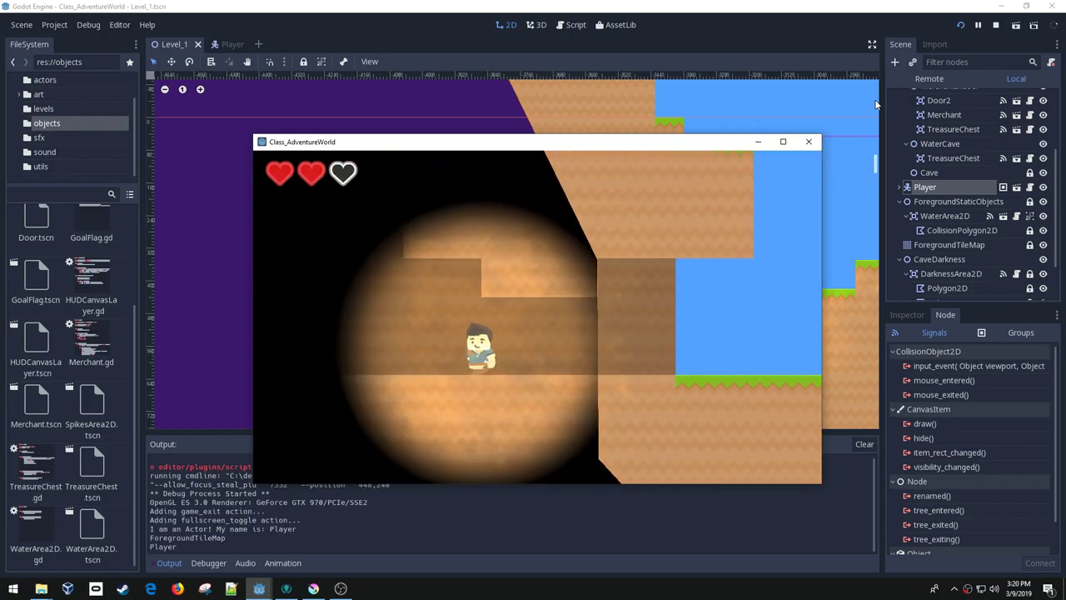
key("space")
key("Right")
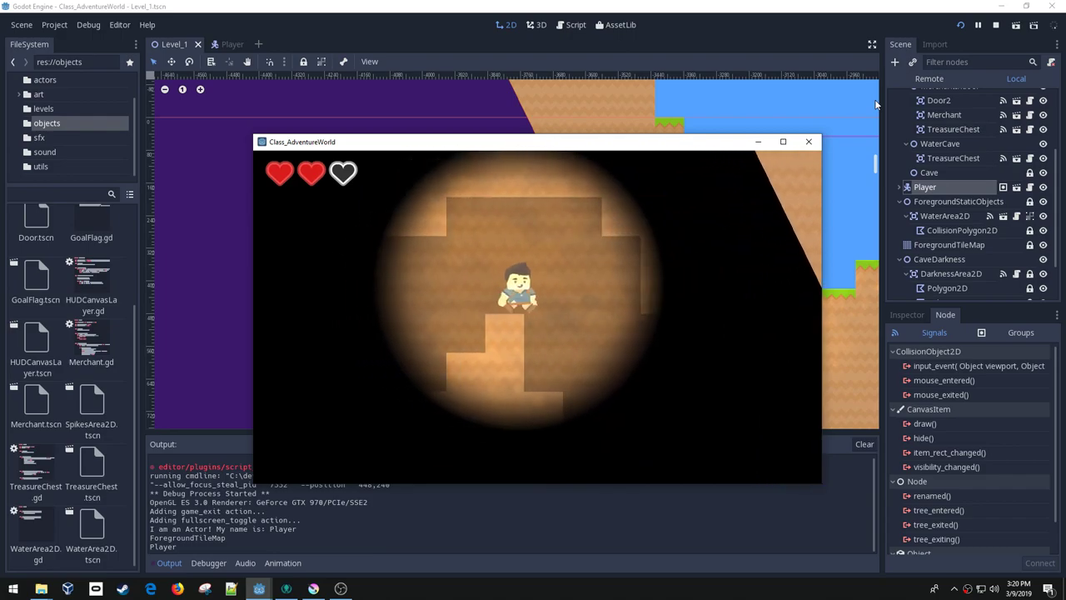
key("Right")
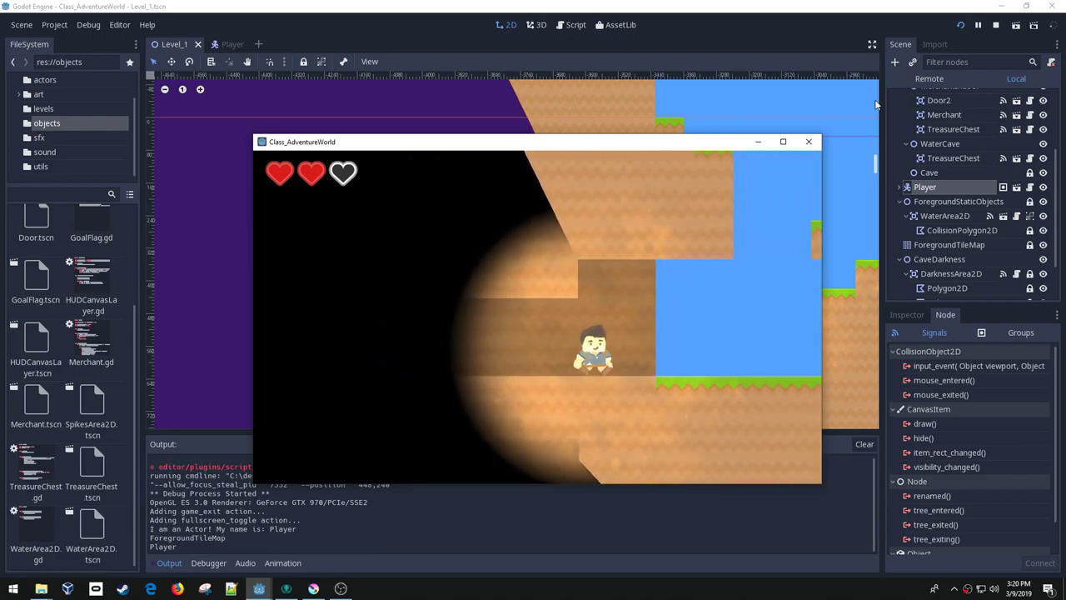
key("Left")
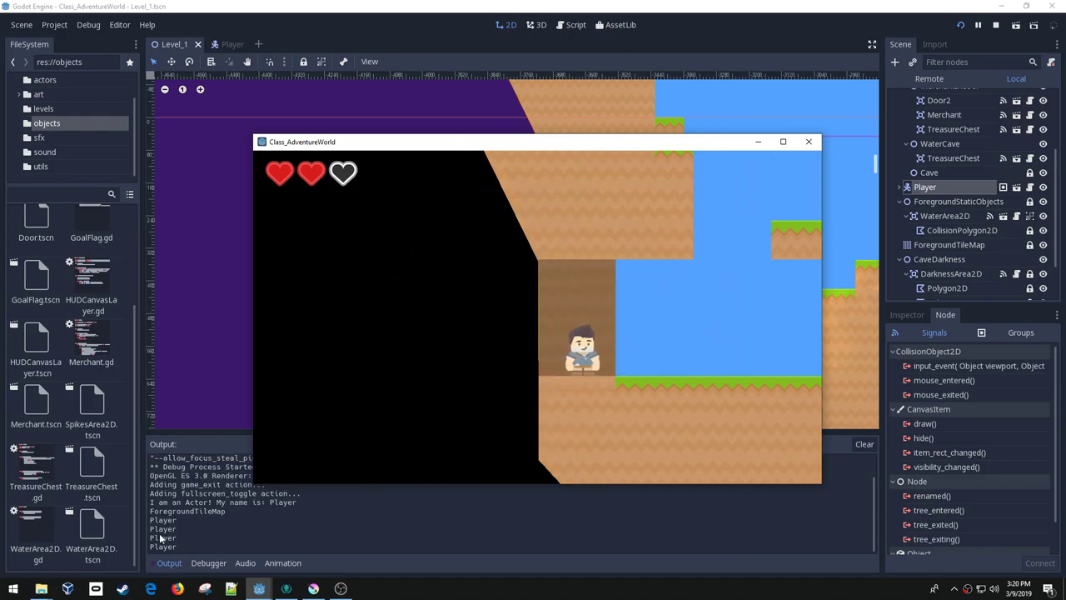
key("Left")
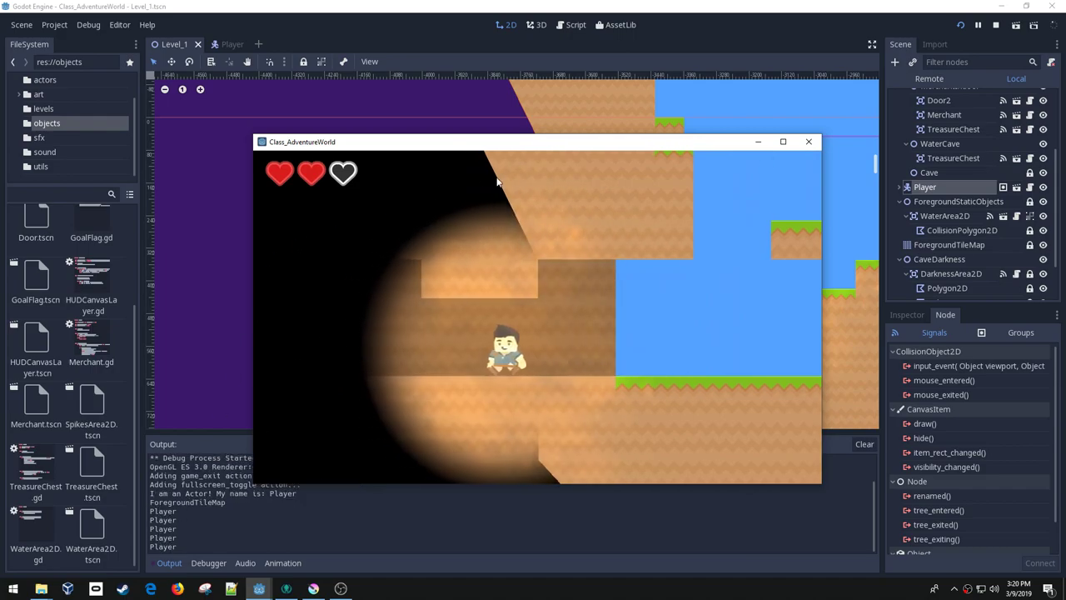
key("Right")
key("Left")
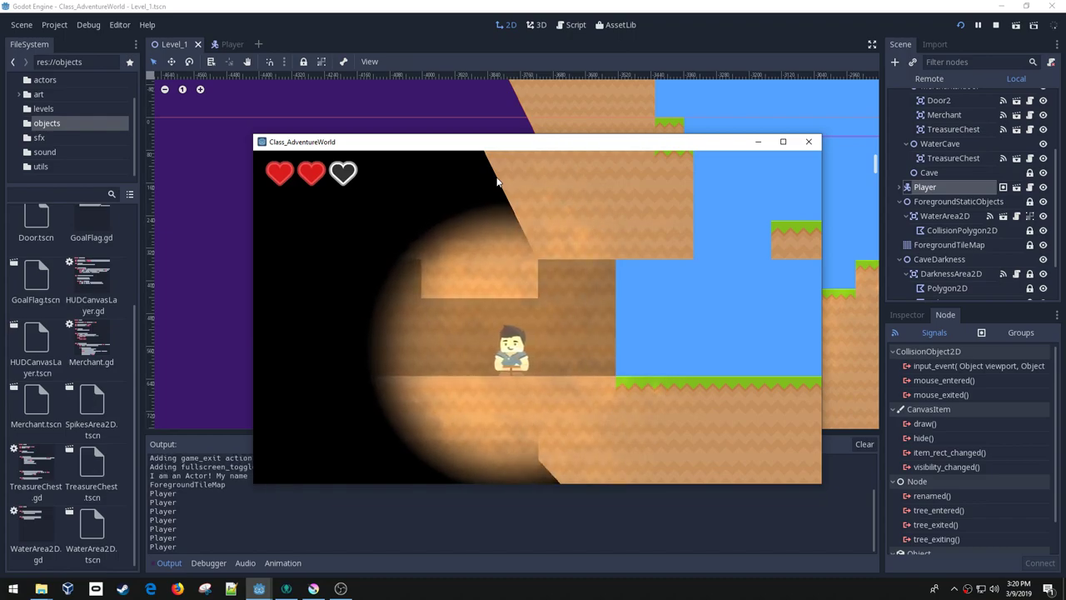
key("Right")
key("Left")
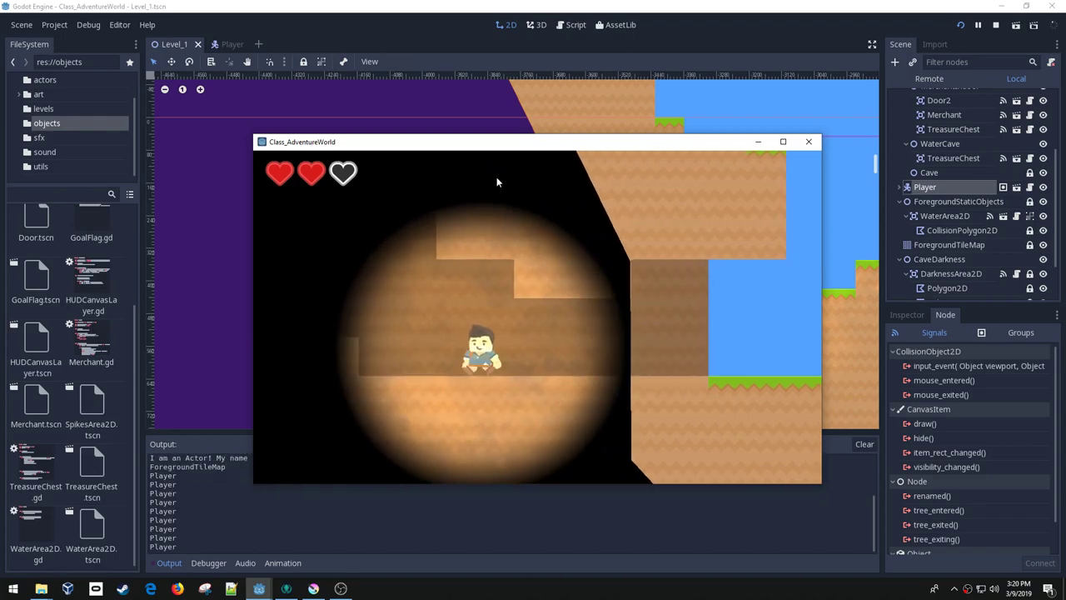
key("Right")
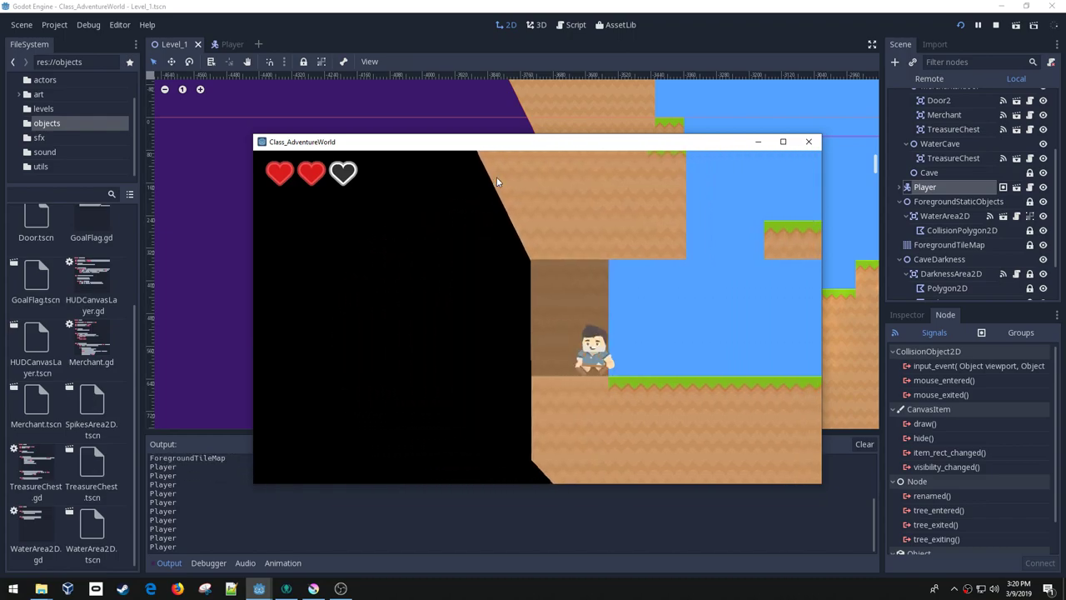
key("Left")
key("Left")
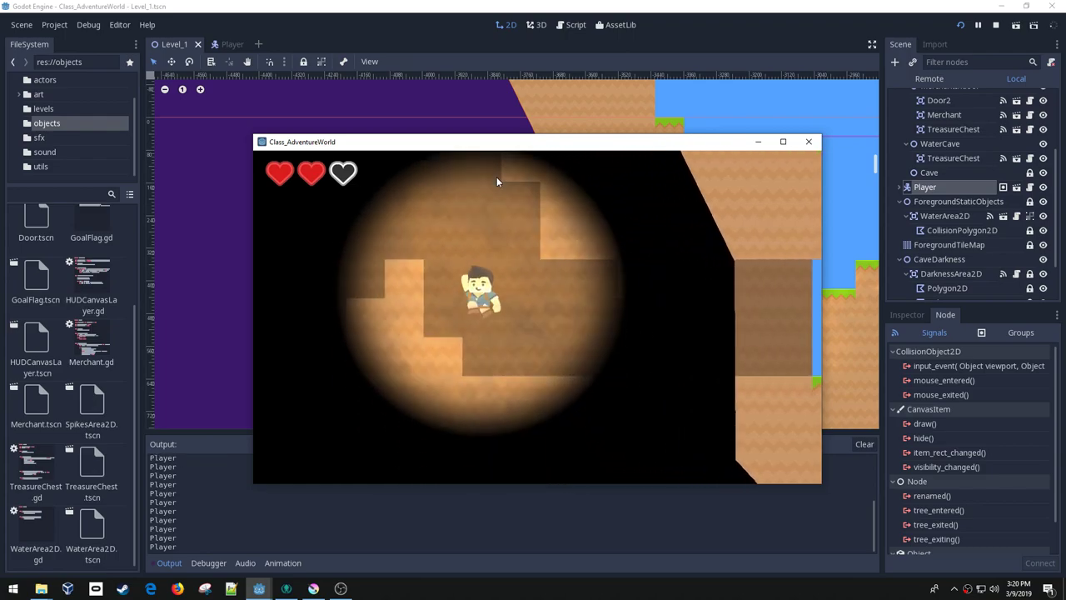
key("Up")
key("Right")
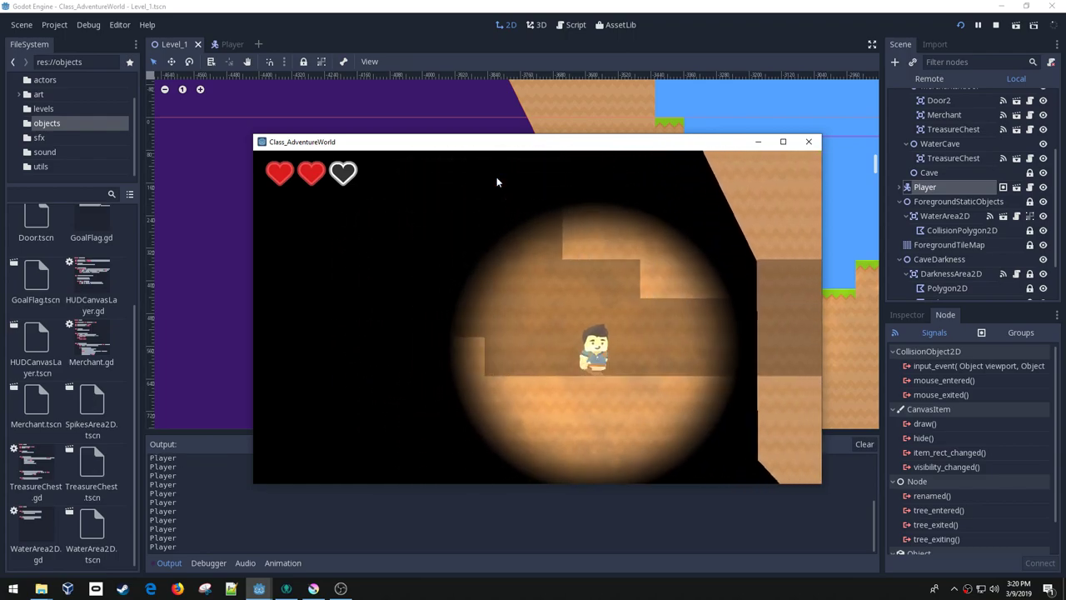
- Walk the player into the dark cave over the first ledge and back toward the entrance to check the torch light
key("Left")
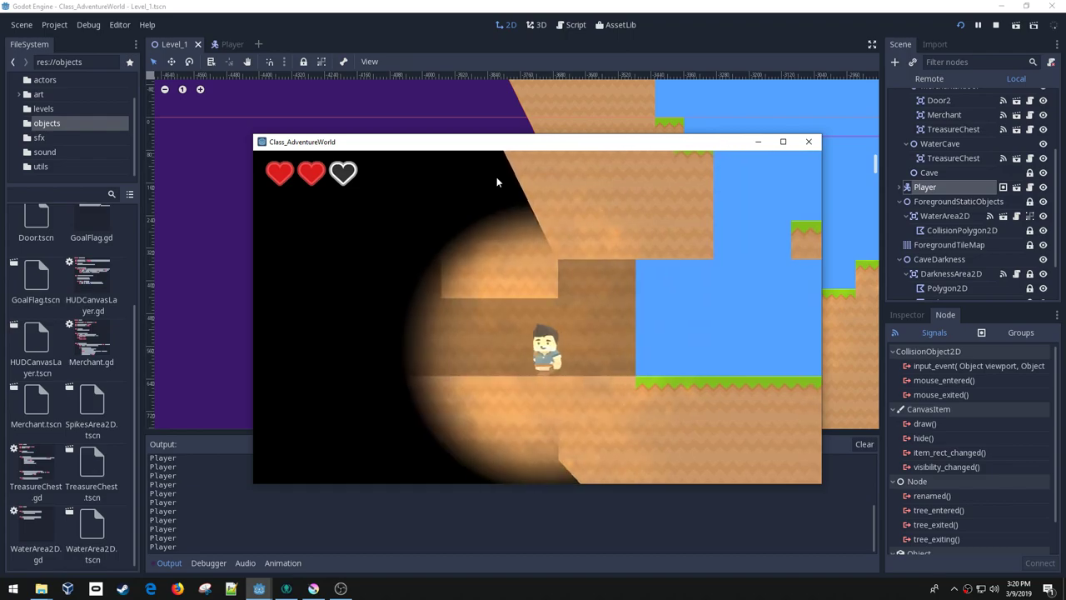
key("Up")
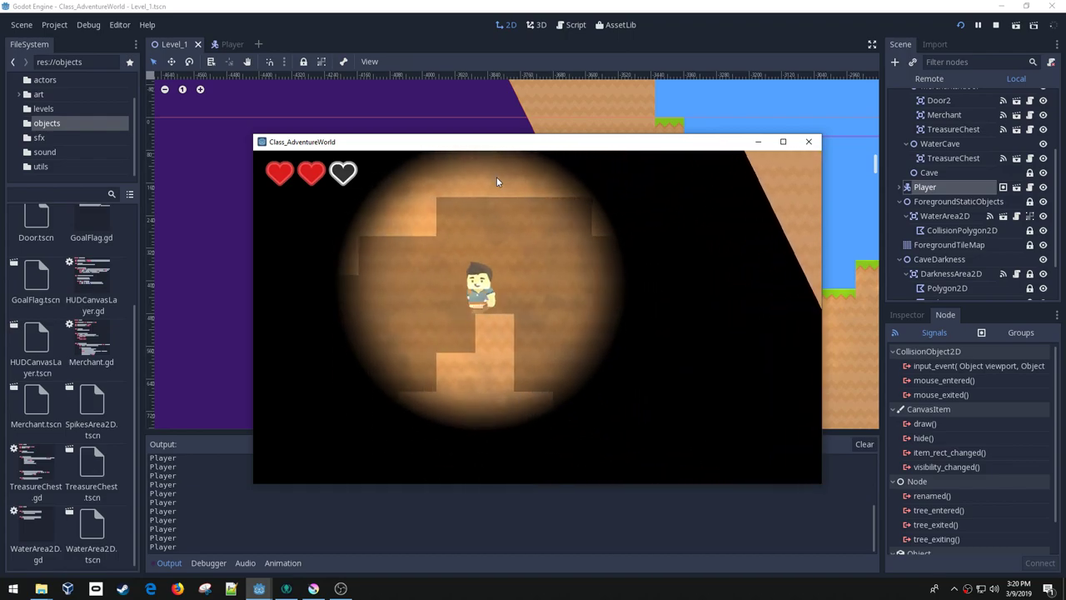
key("Up")
key("Right")
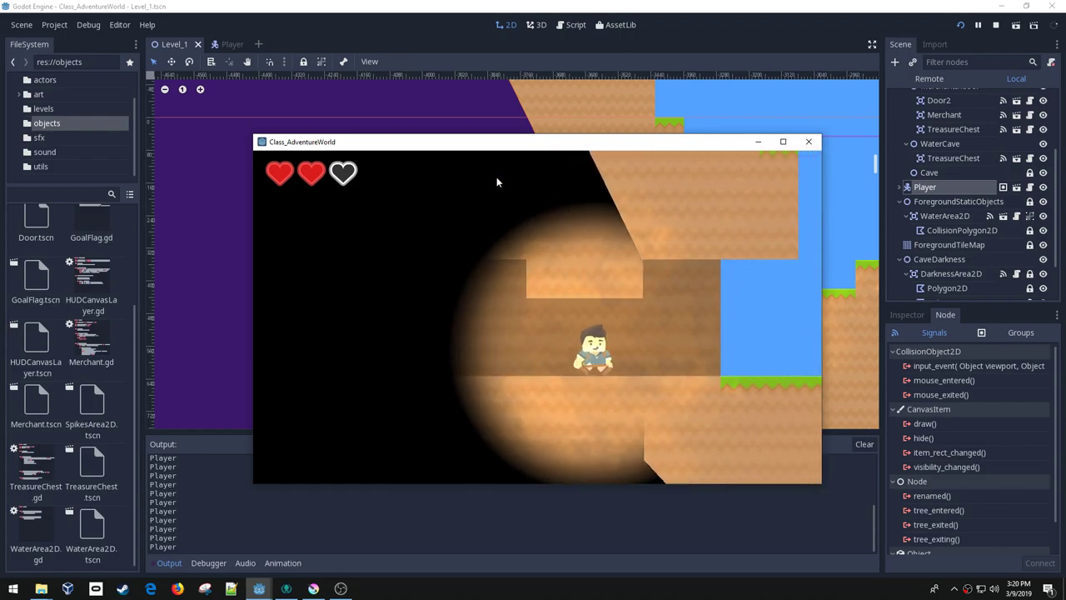
- Take the player deeper down the cave's stepped ledges and climb back to the entrance, checking that the torch light follows
key("Left")
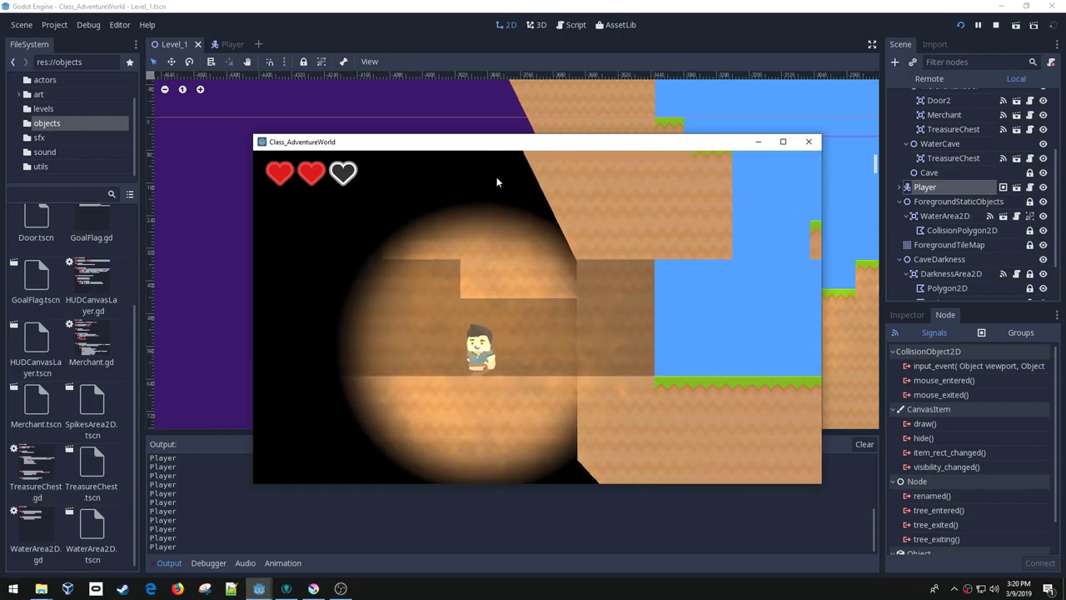
key("Up")
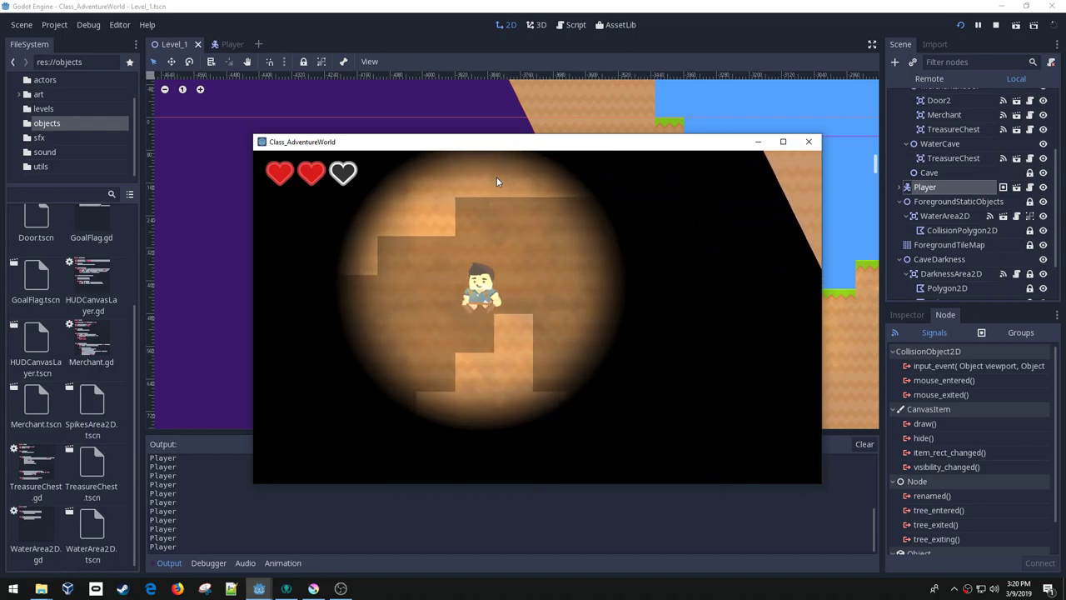
key("Left")
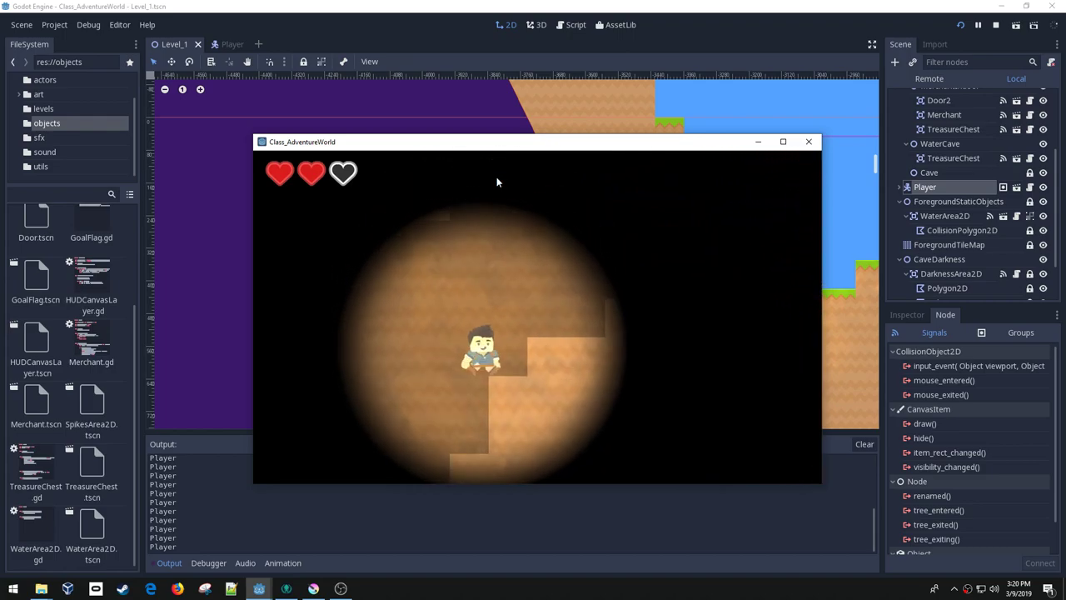
key("Right")
key("Up")
key("Right")
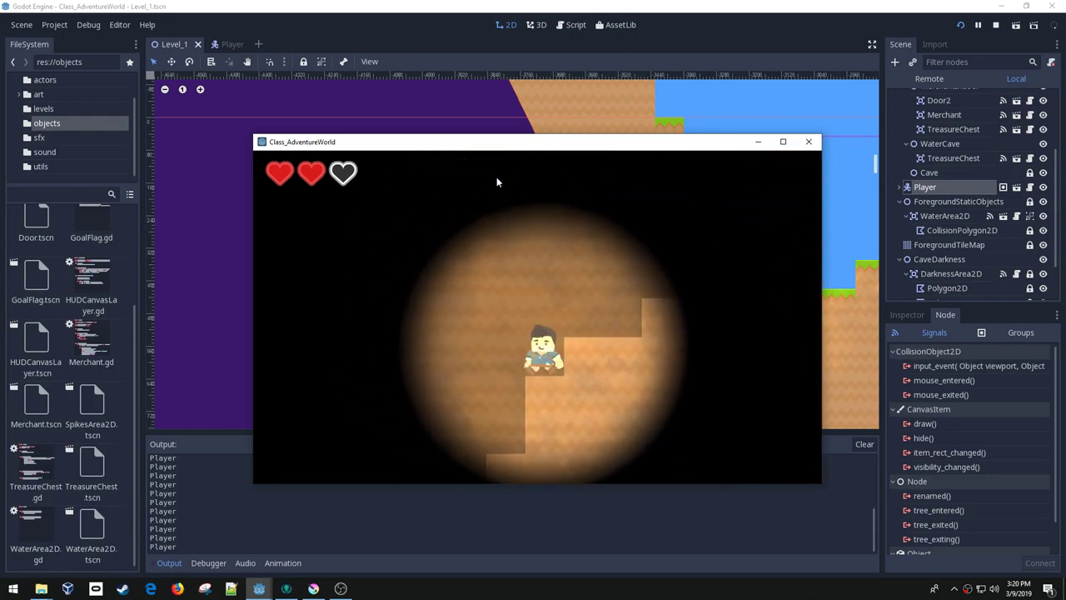
key("Up")
key("Right")
key("Up")
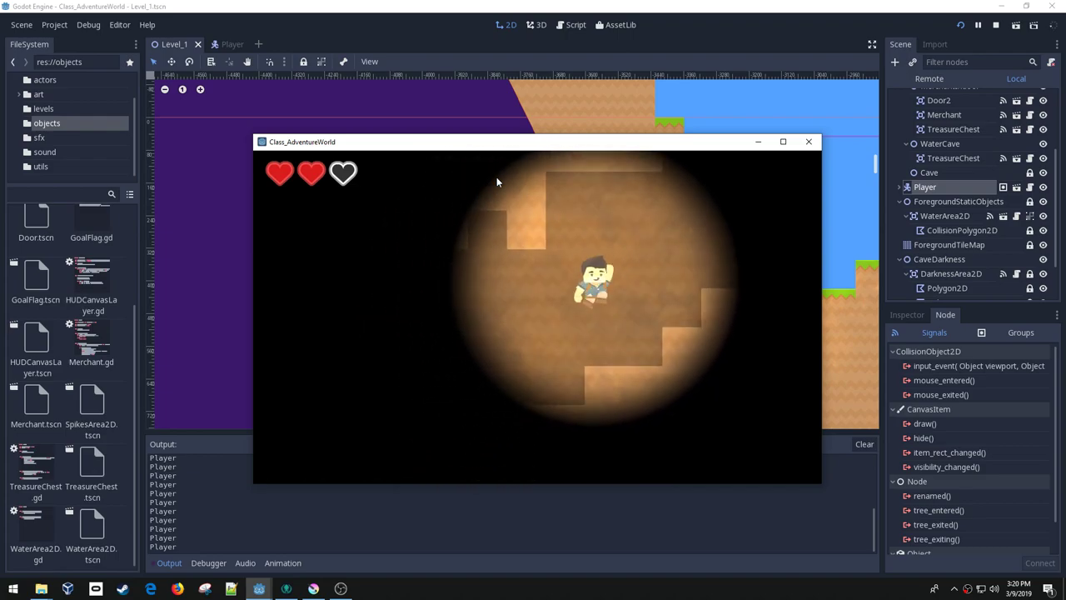
key("Right")
key("Up")
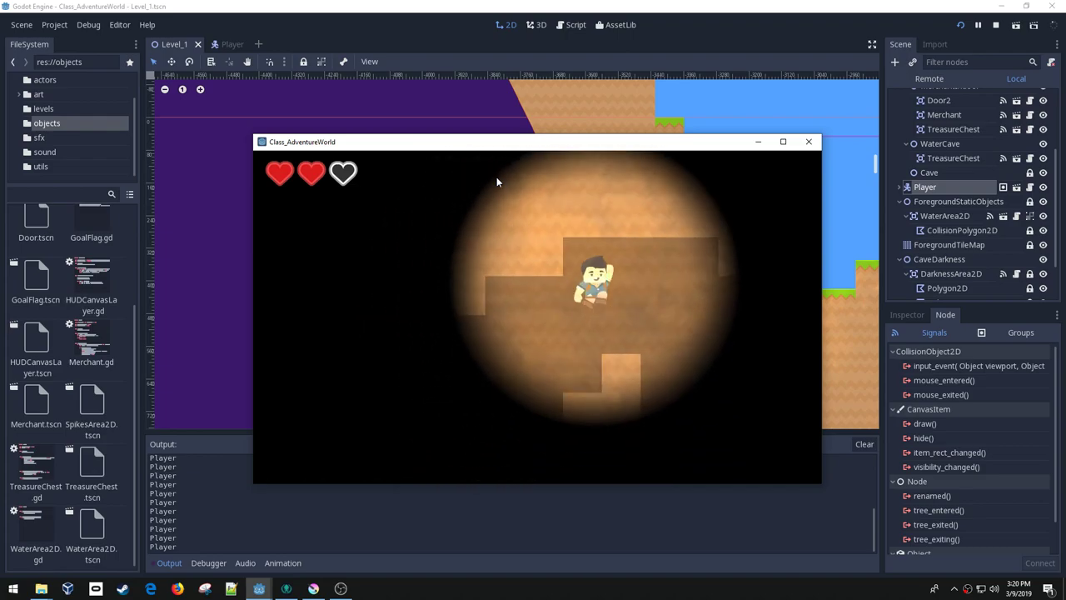
key("Right")
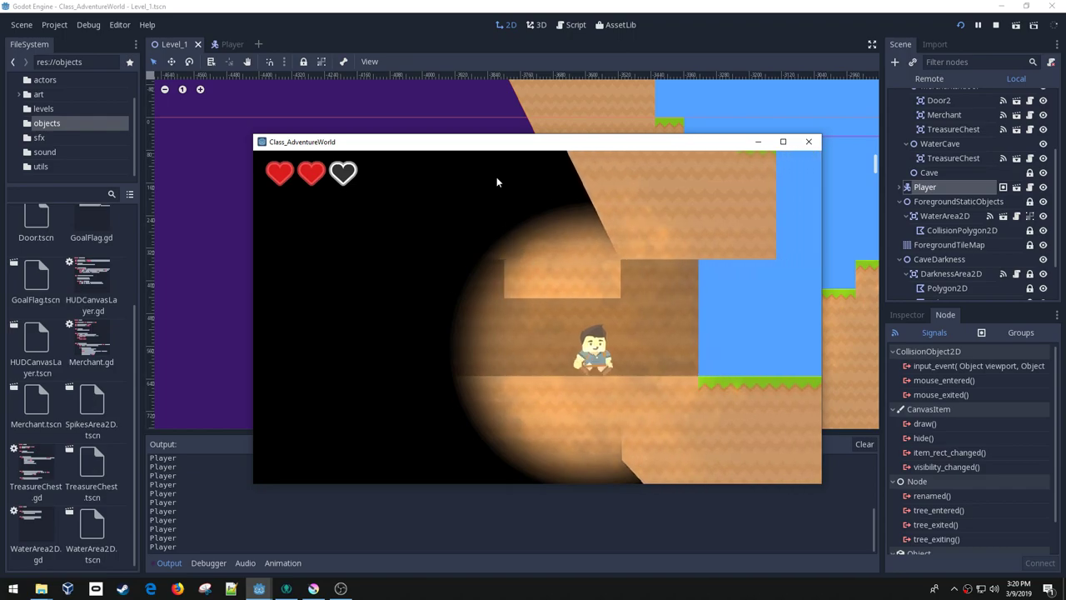